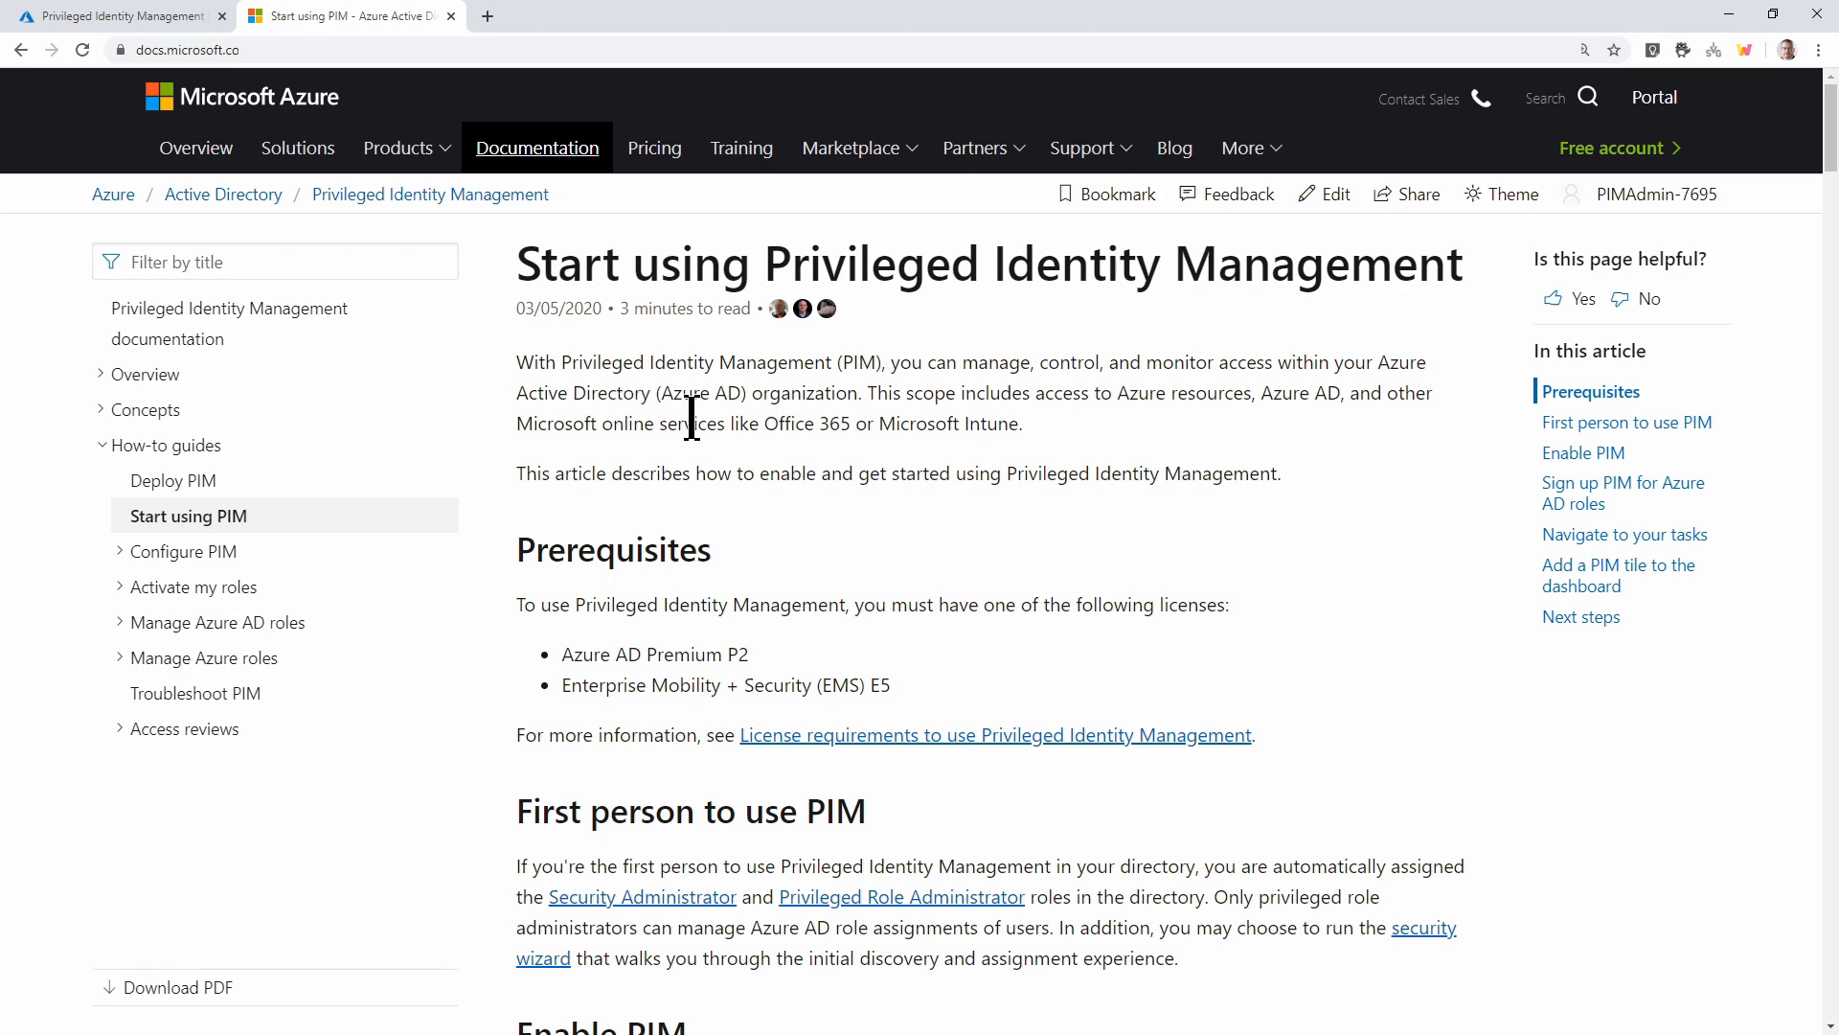
Read the first Enable PIM steps in the docs, checking them against the portal's PIM Quick start
{"action": "scroll", "coordinate": [738, 431], "scroll_direction": "down", "scroll_amount": 7}
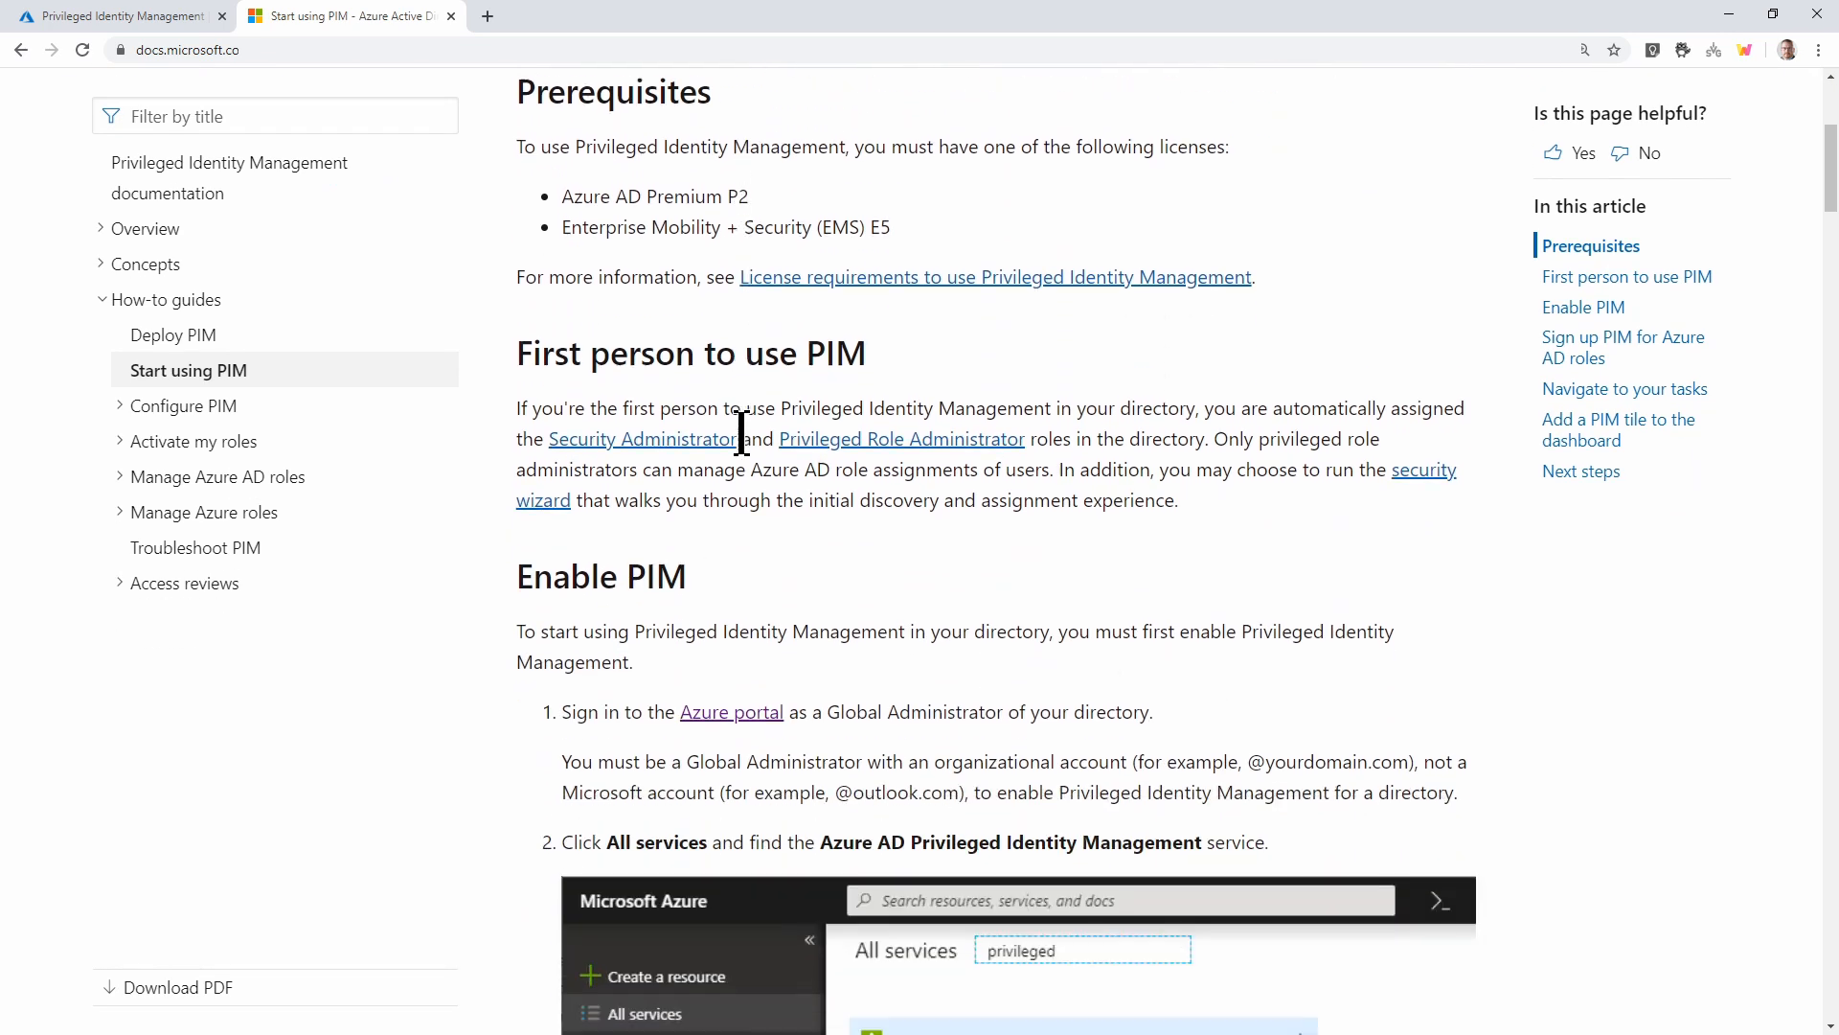
{"action": "scroll", "coordinate": [741, 433], "scroll_direction": "down", "scroll_amount": 4}
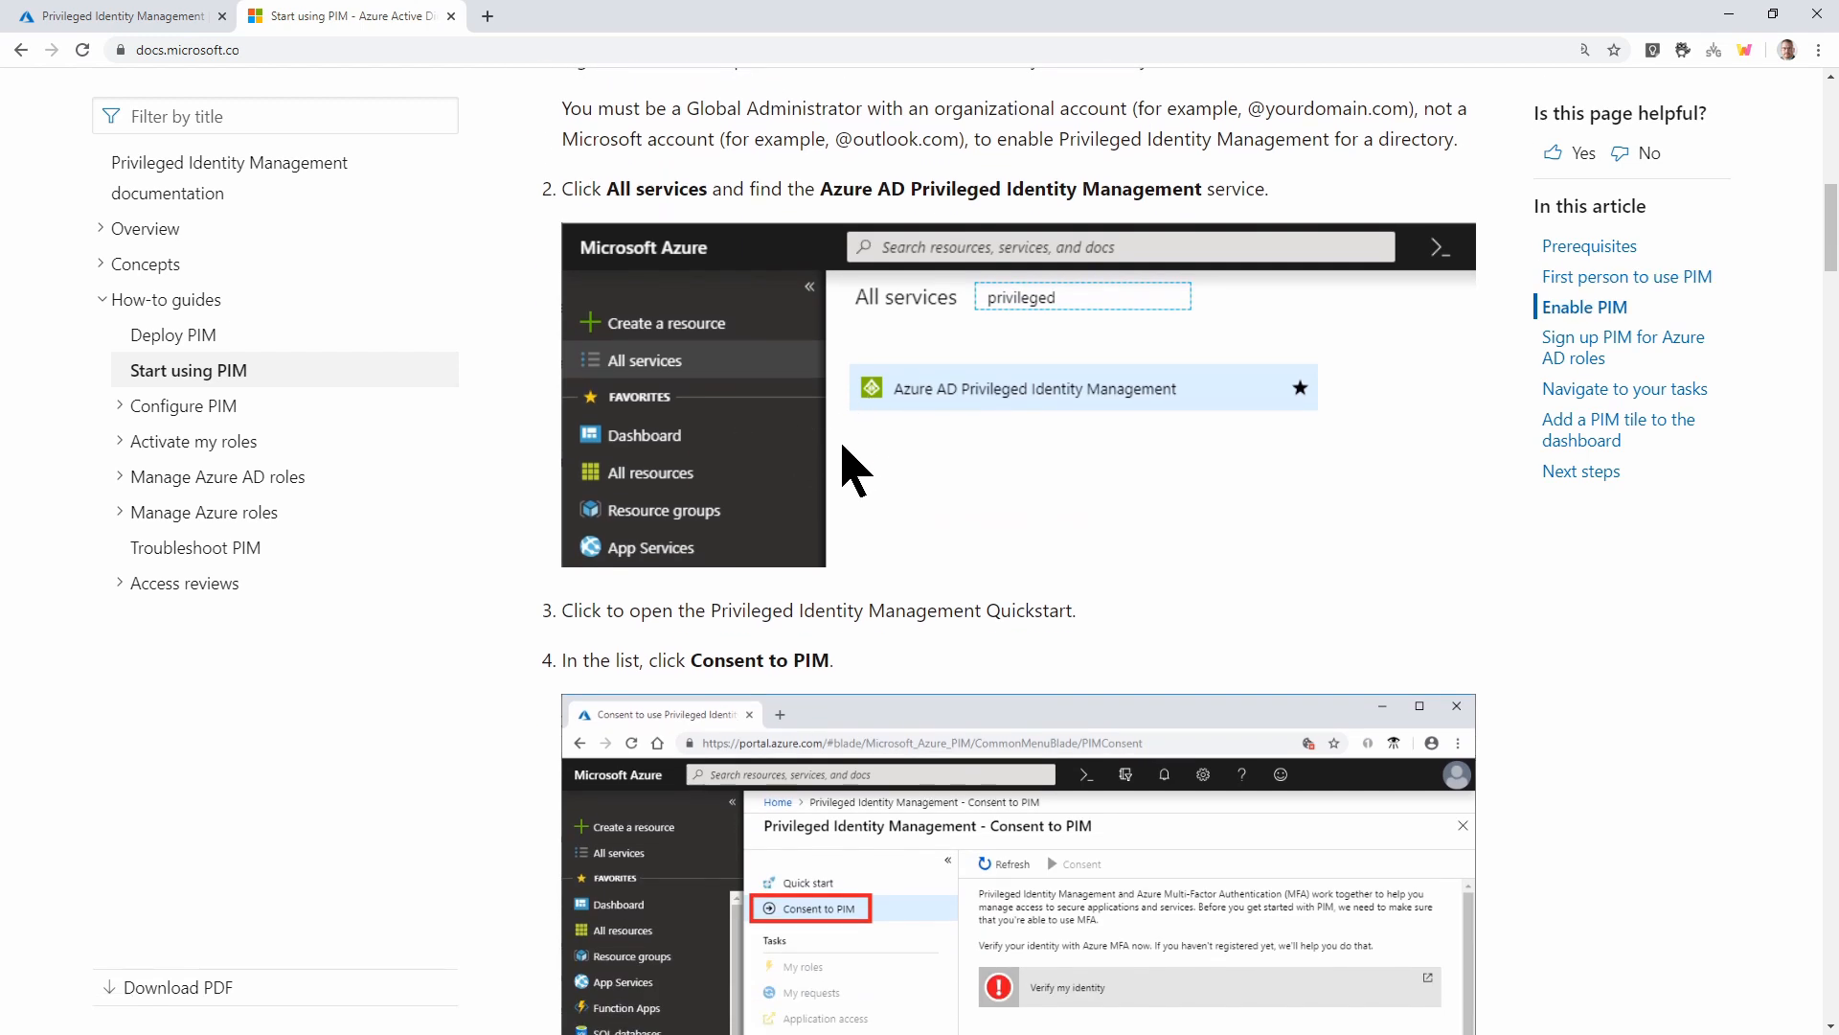
{"action": "scroll", "coordinate": [843, 445], "scroll_direction": "down", "scroll_amount": 1}
{"action": "left_click", "coordinate": [139, 18]}
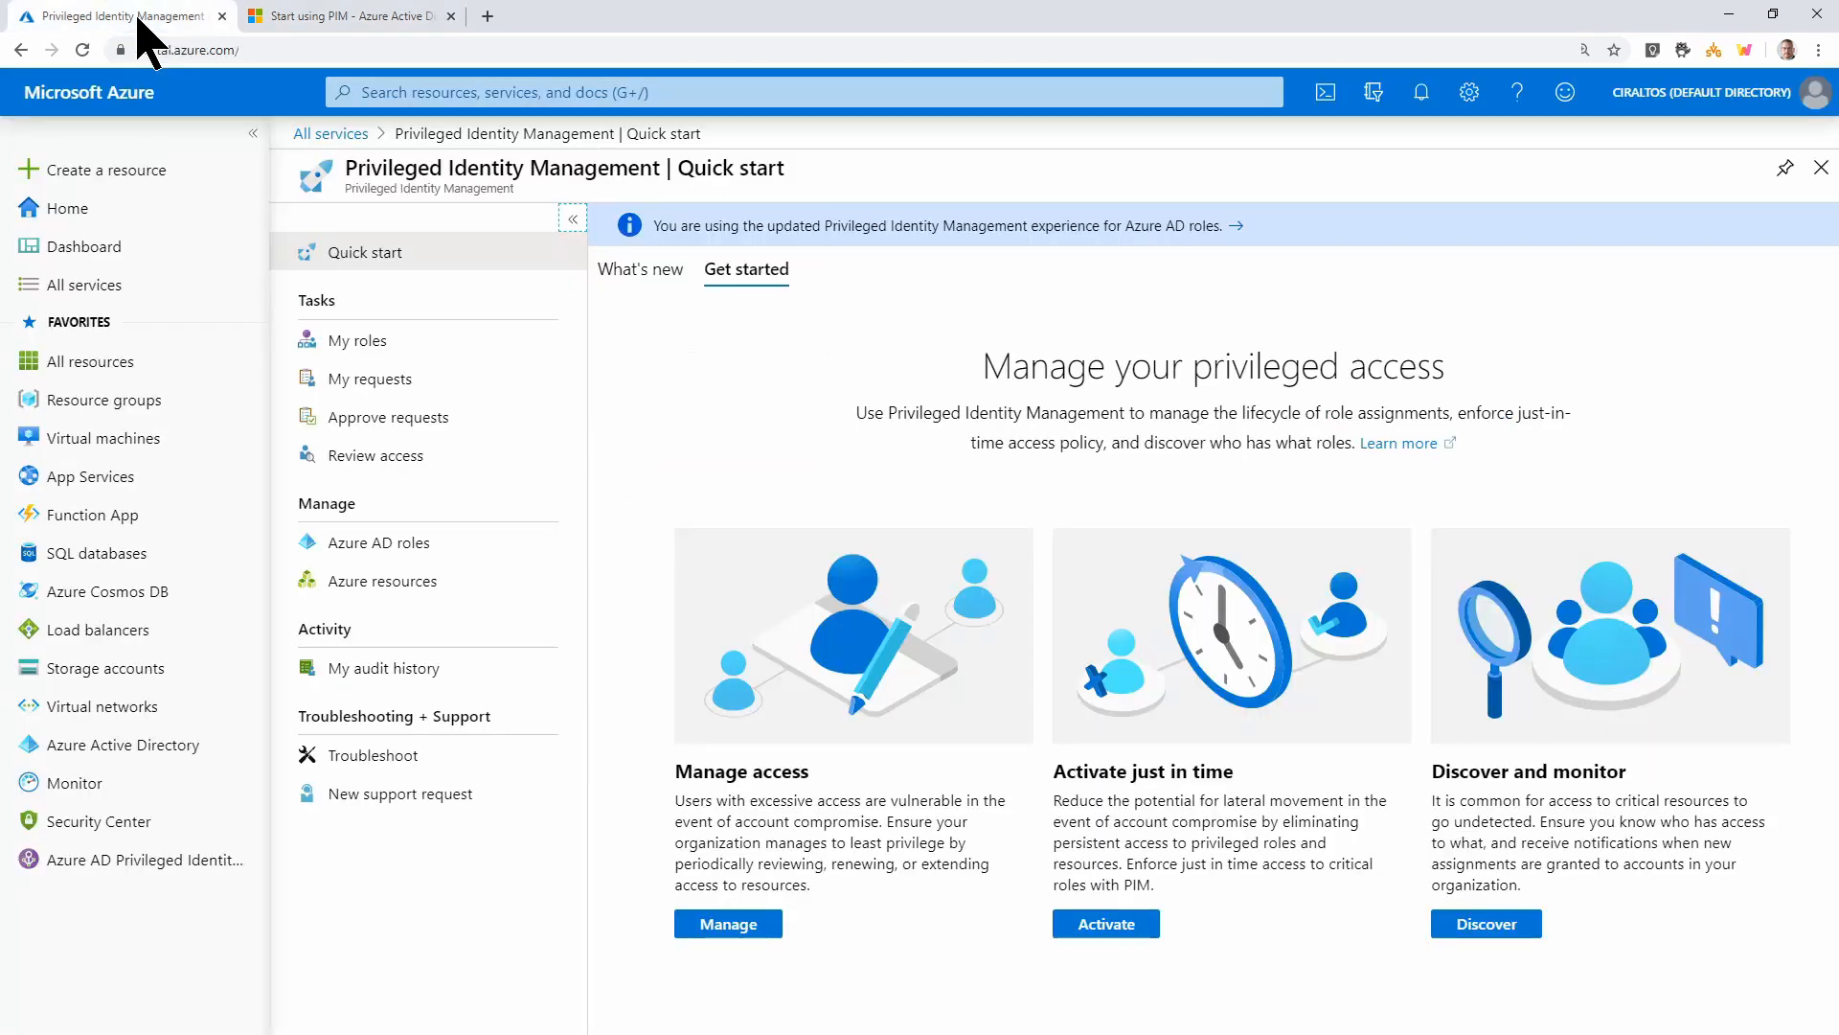
{"action": "left_click", "coordinate": [311, 23]}
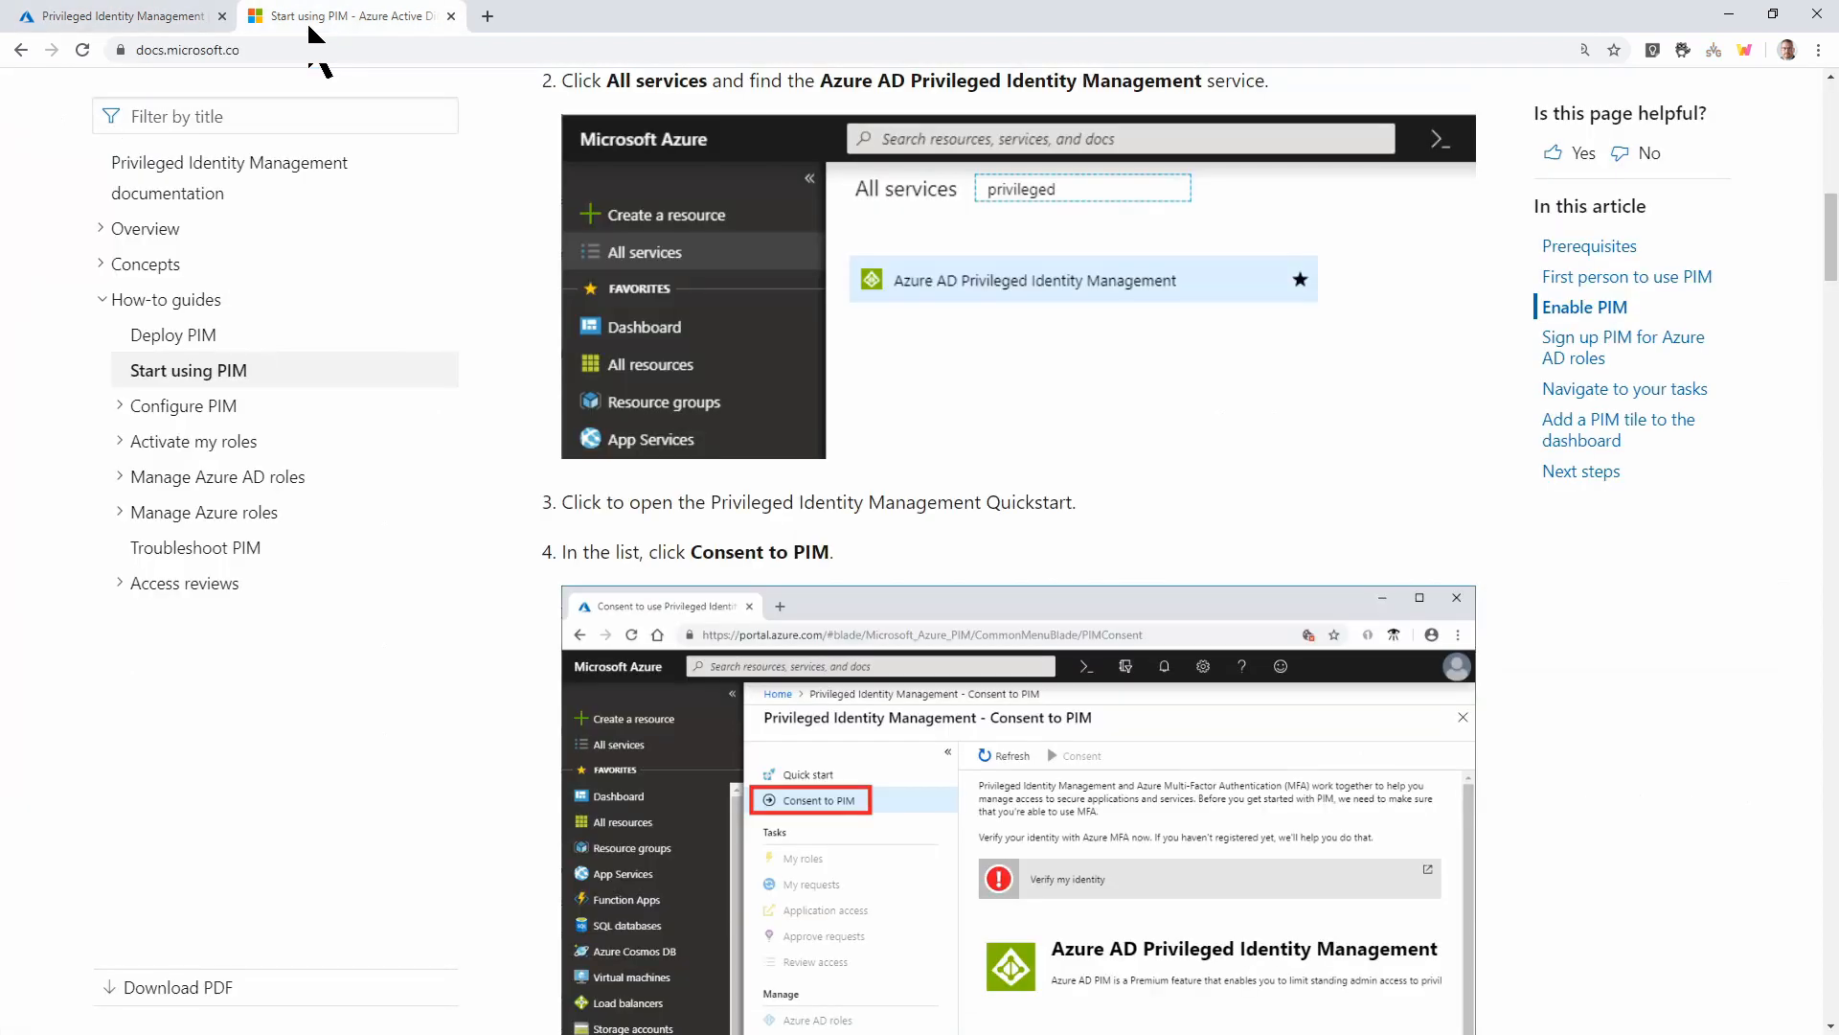
{"action": "scroll", "coordinate": [642, 393], "scroll_direction": "down", "scroll_amount": 3}
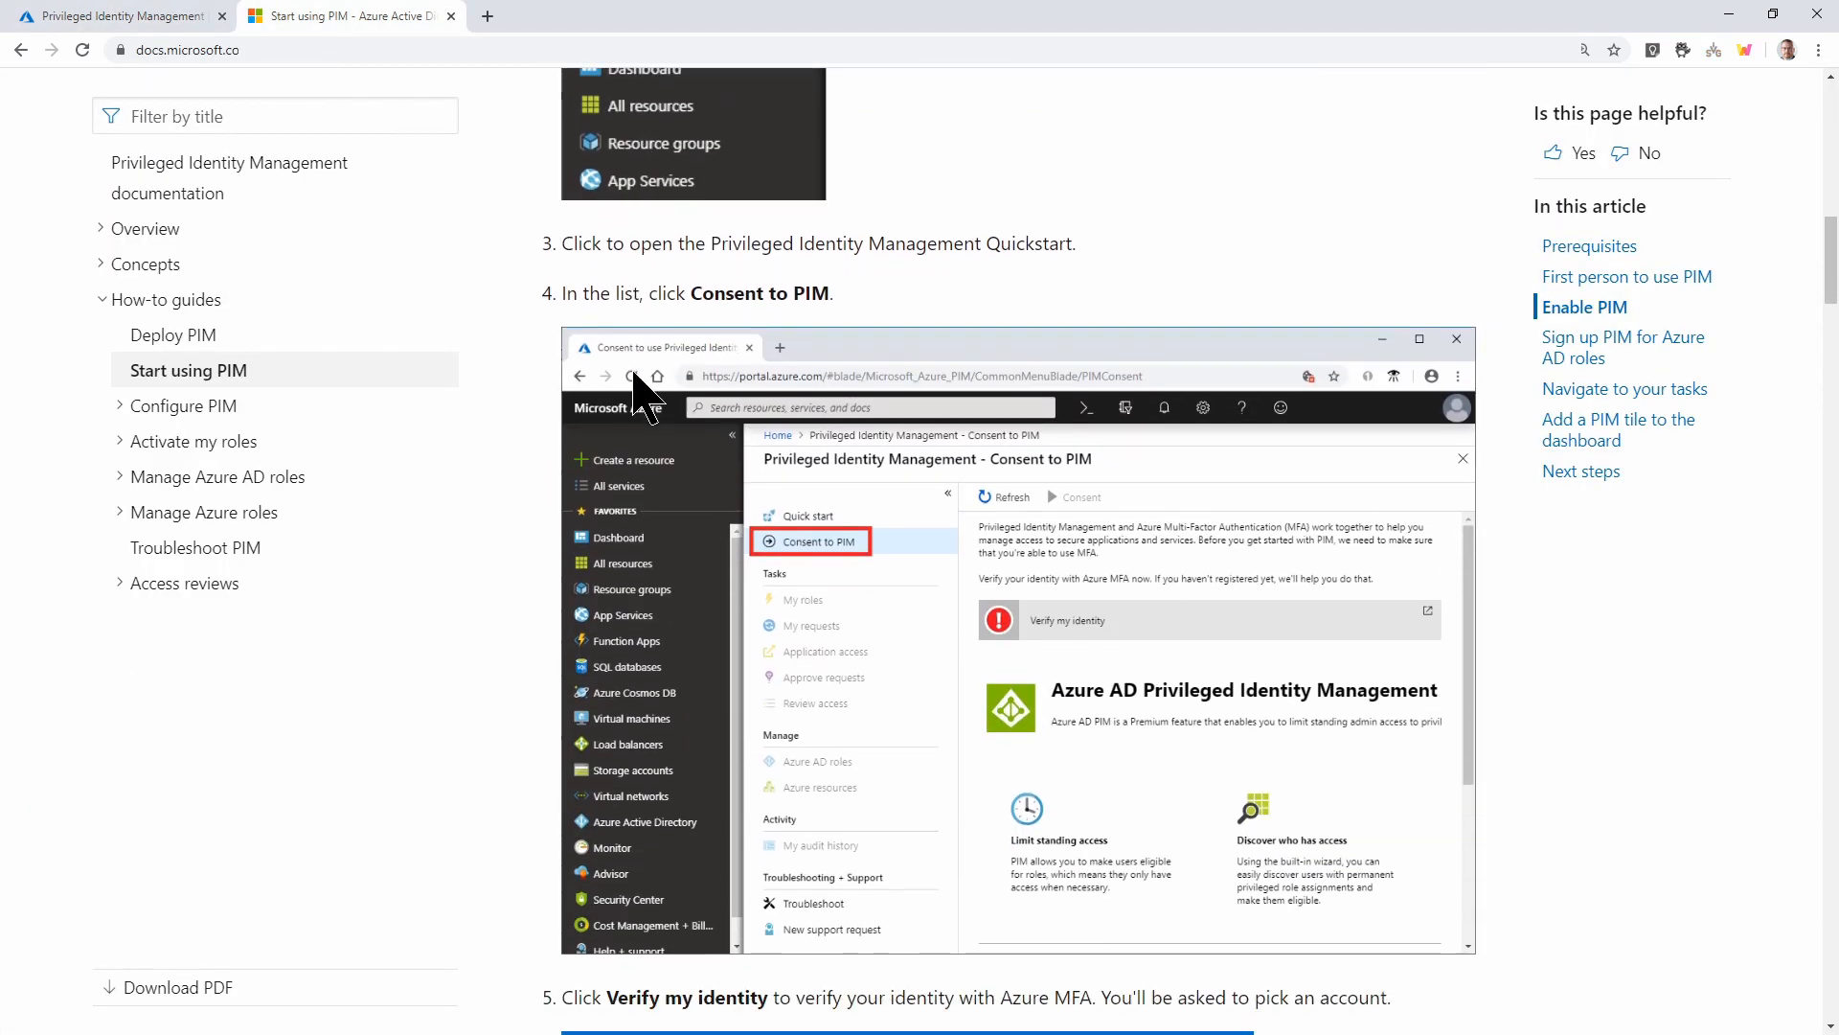
{"action": "scroll", "coordinate": [877, 565], "scroll_direction": "up", "scroll_amount": 1}
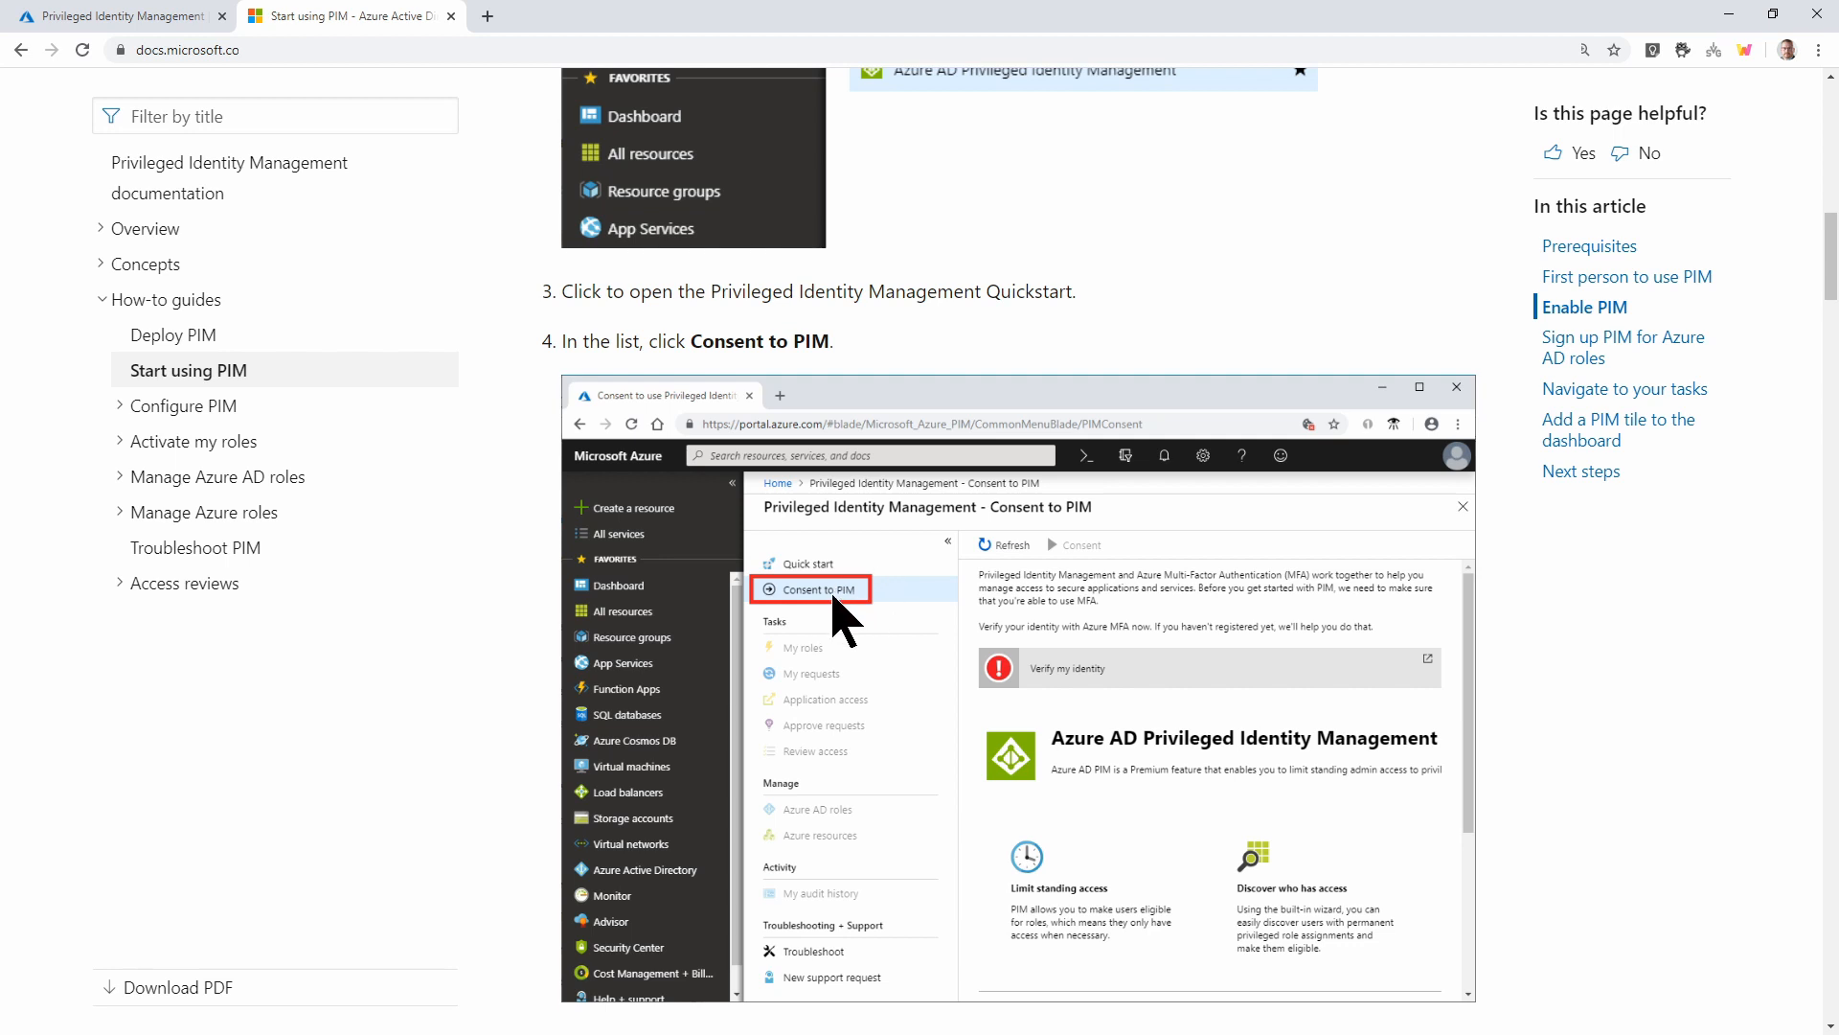
{"action": "scroll", "coordinate": [891, 450], "scroll_direction": "down", "scroll_amount": 1}
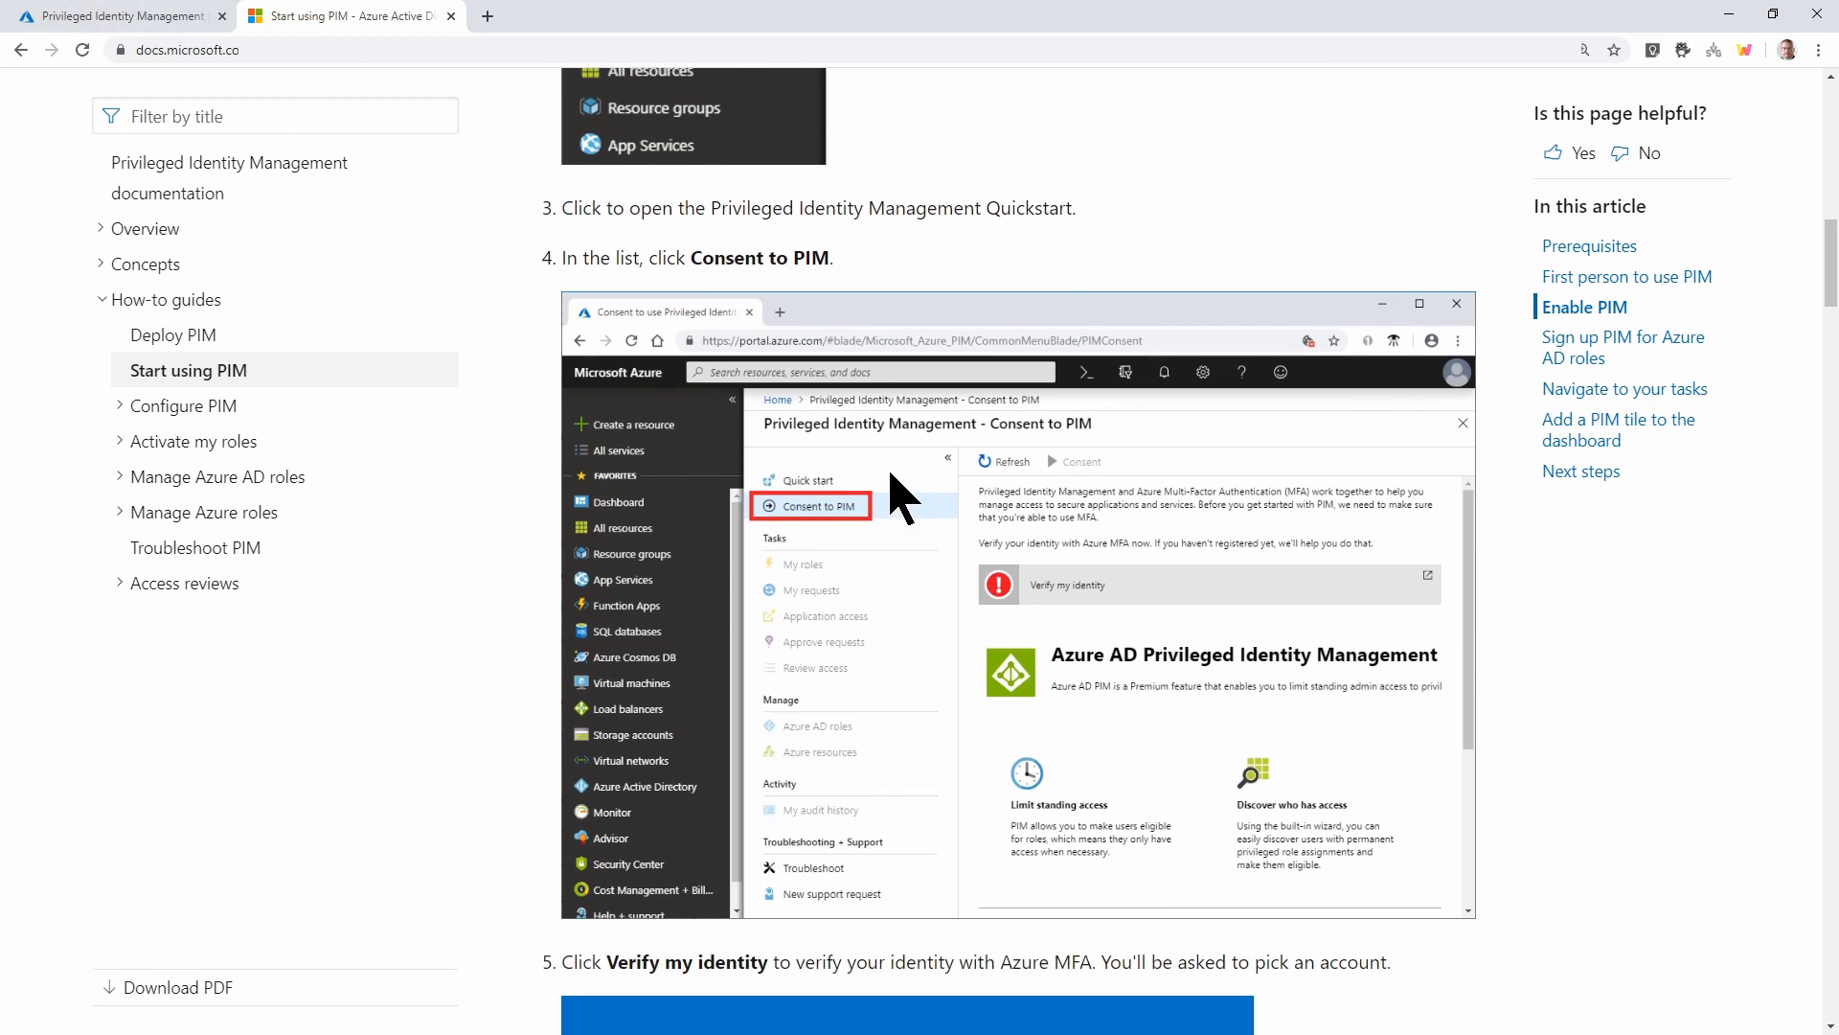
{"action": "left_click", "coordinate": [86, 19]}
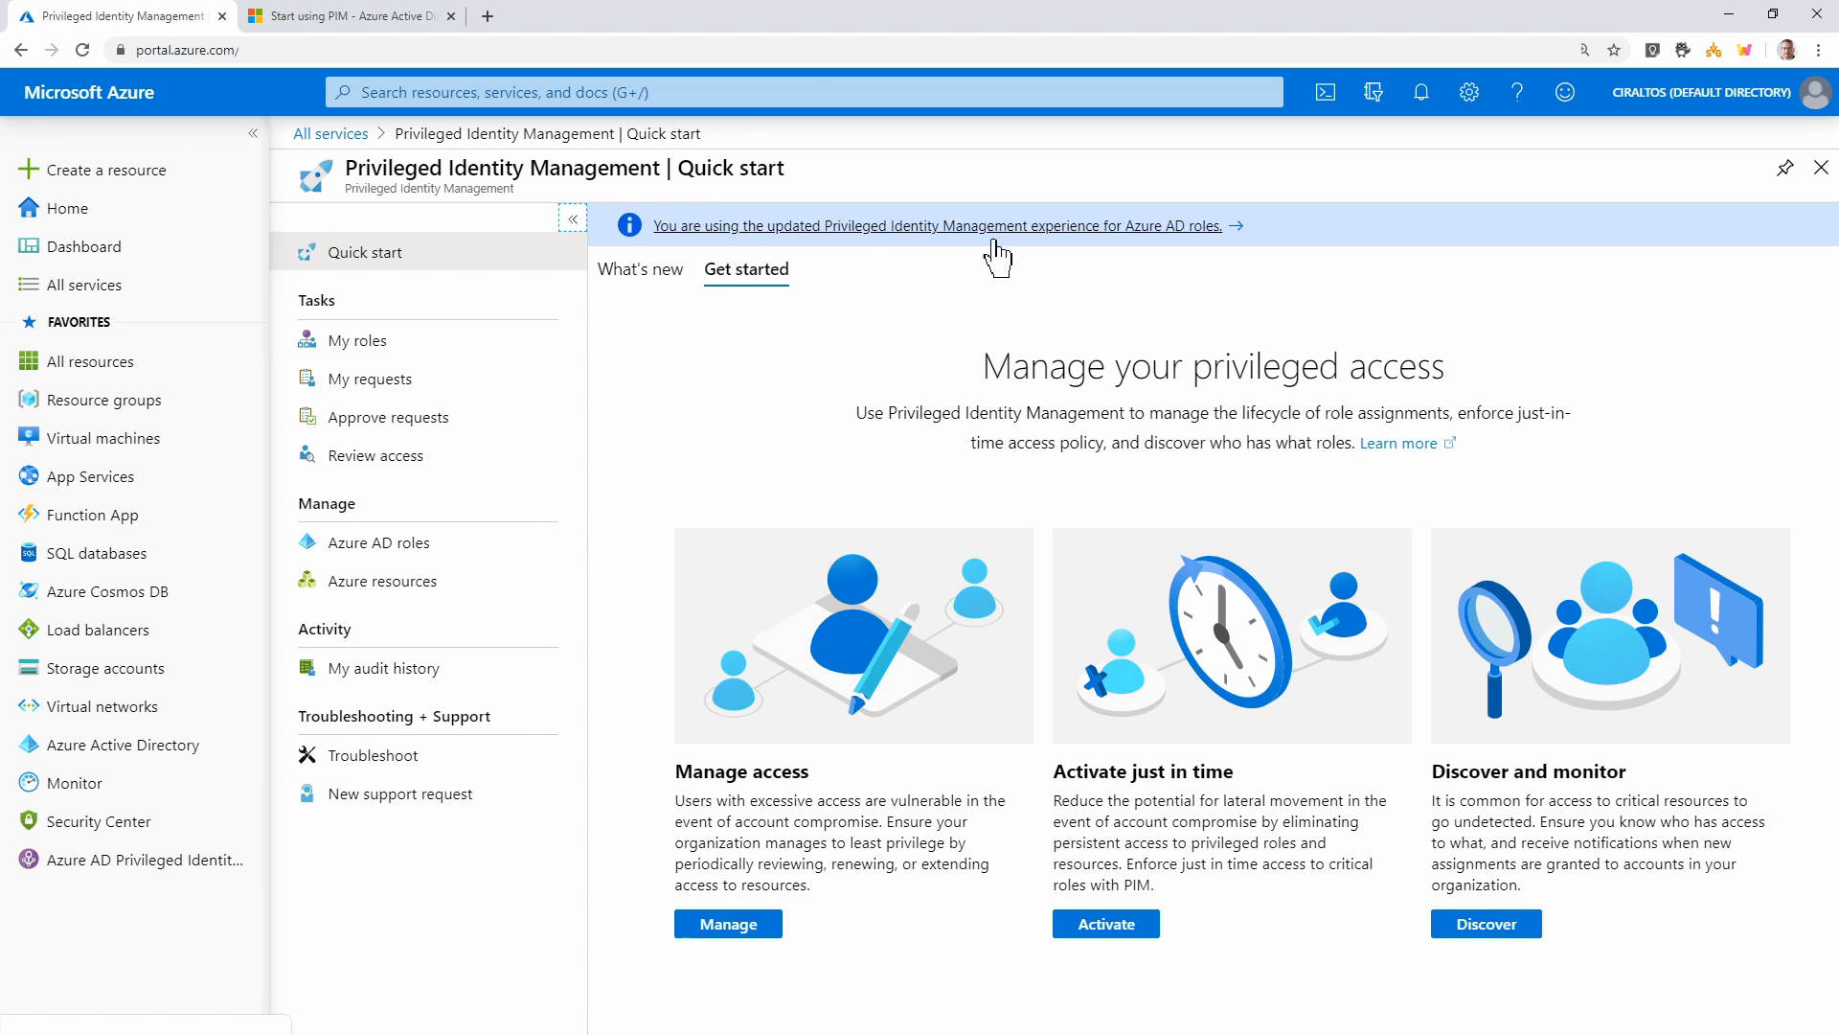
Finish reading the Enable PIM section, then return to the portal's PIM Quick start
{"action": "left_click", "coordinate": [361, 18]}
{"action": "scroll", "coordinate": [728, 306], "scroll_direction": "down", "scroll_amount": 1}
{"action": "scroll", "coordinate": [725, 311], "scroll_direction": "down", "scroll_amount": 5}
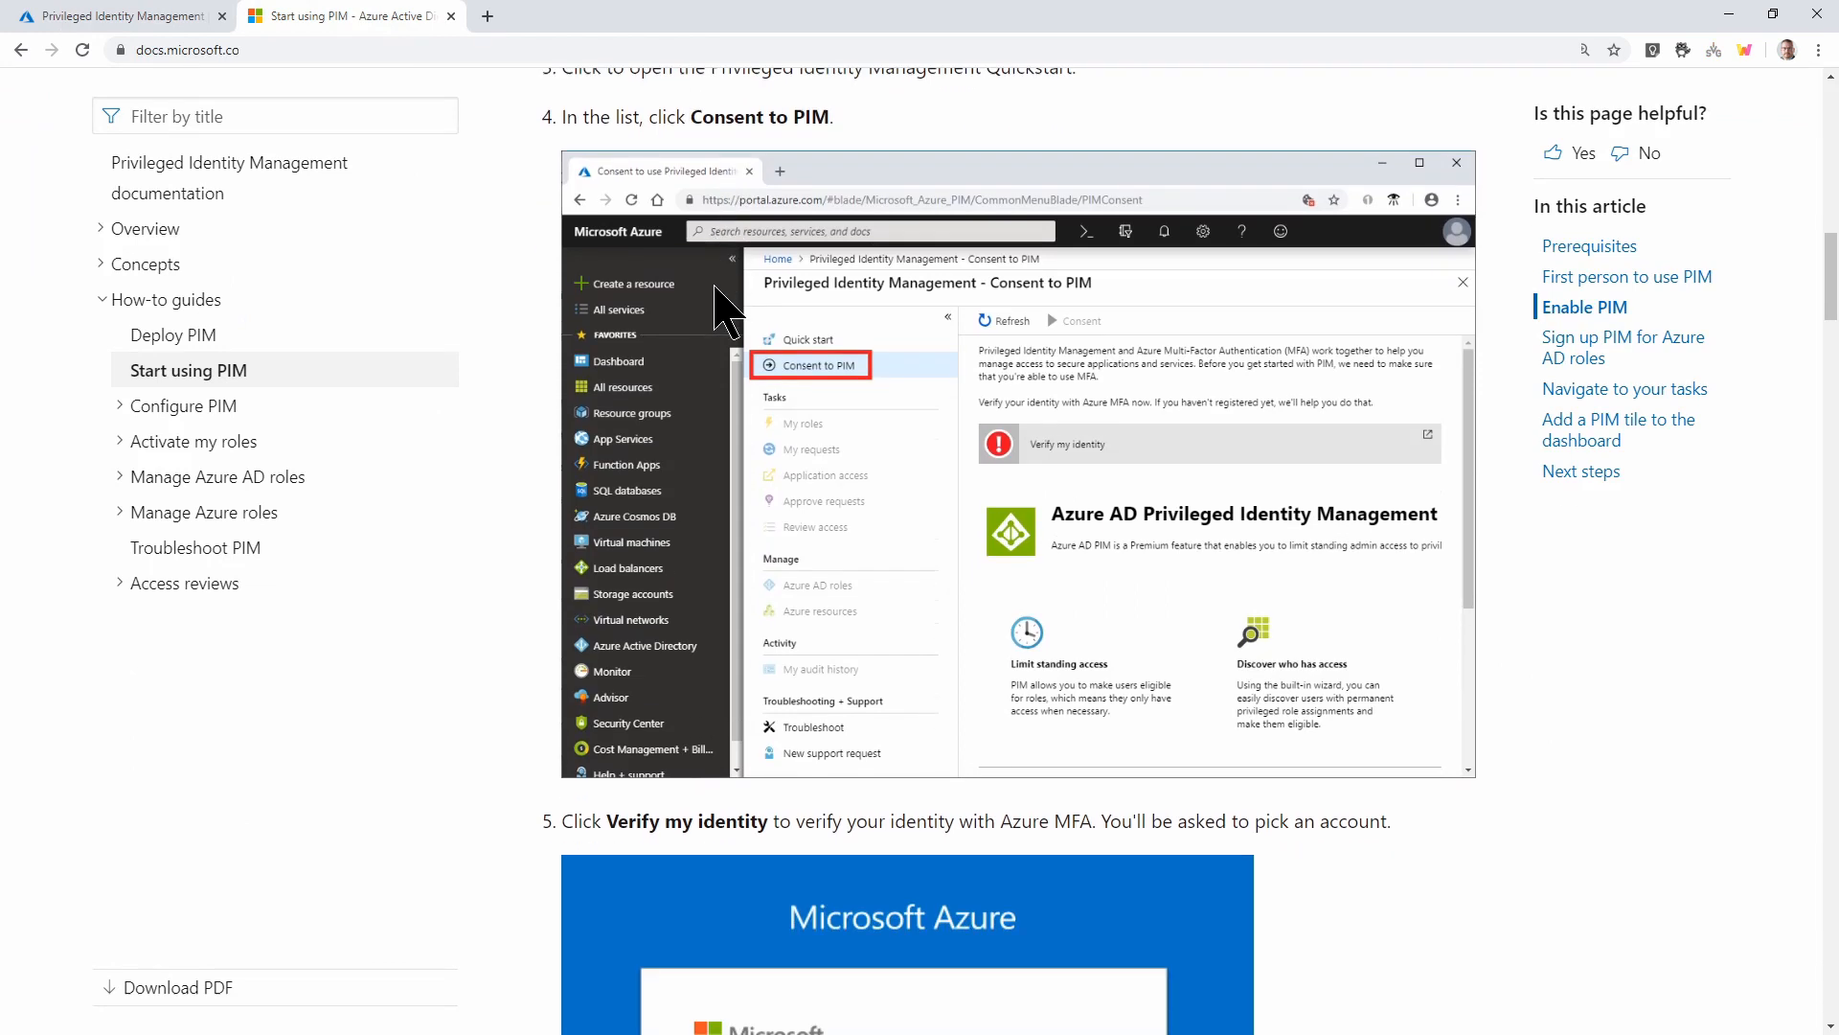
{"action": "scroll", "coordinate": [725, 311], "scroll_direction": "down", "scroll_amount": 2}
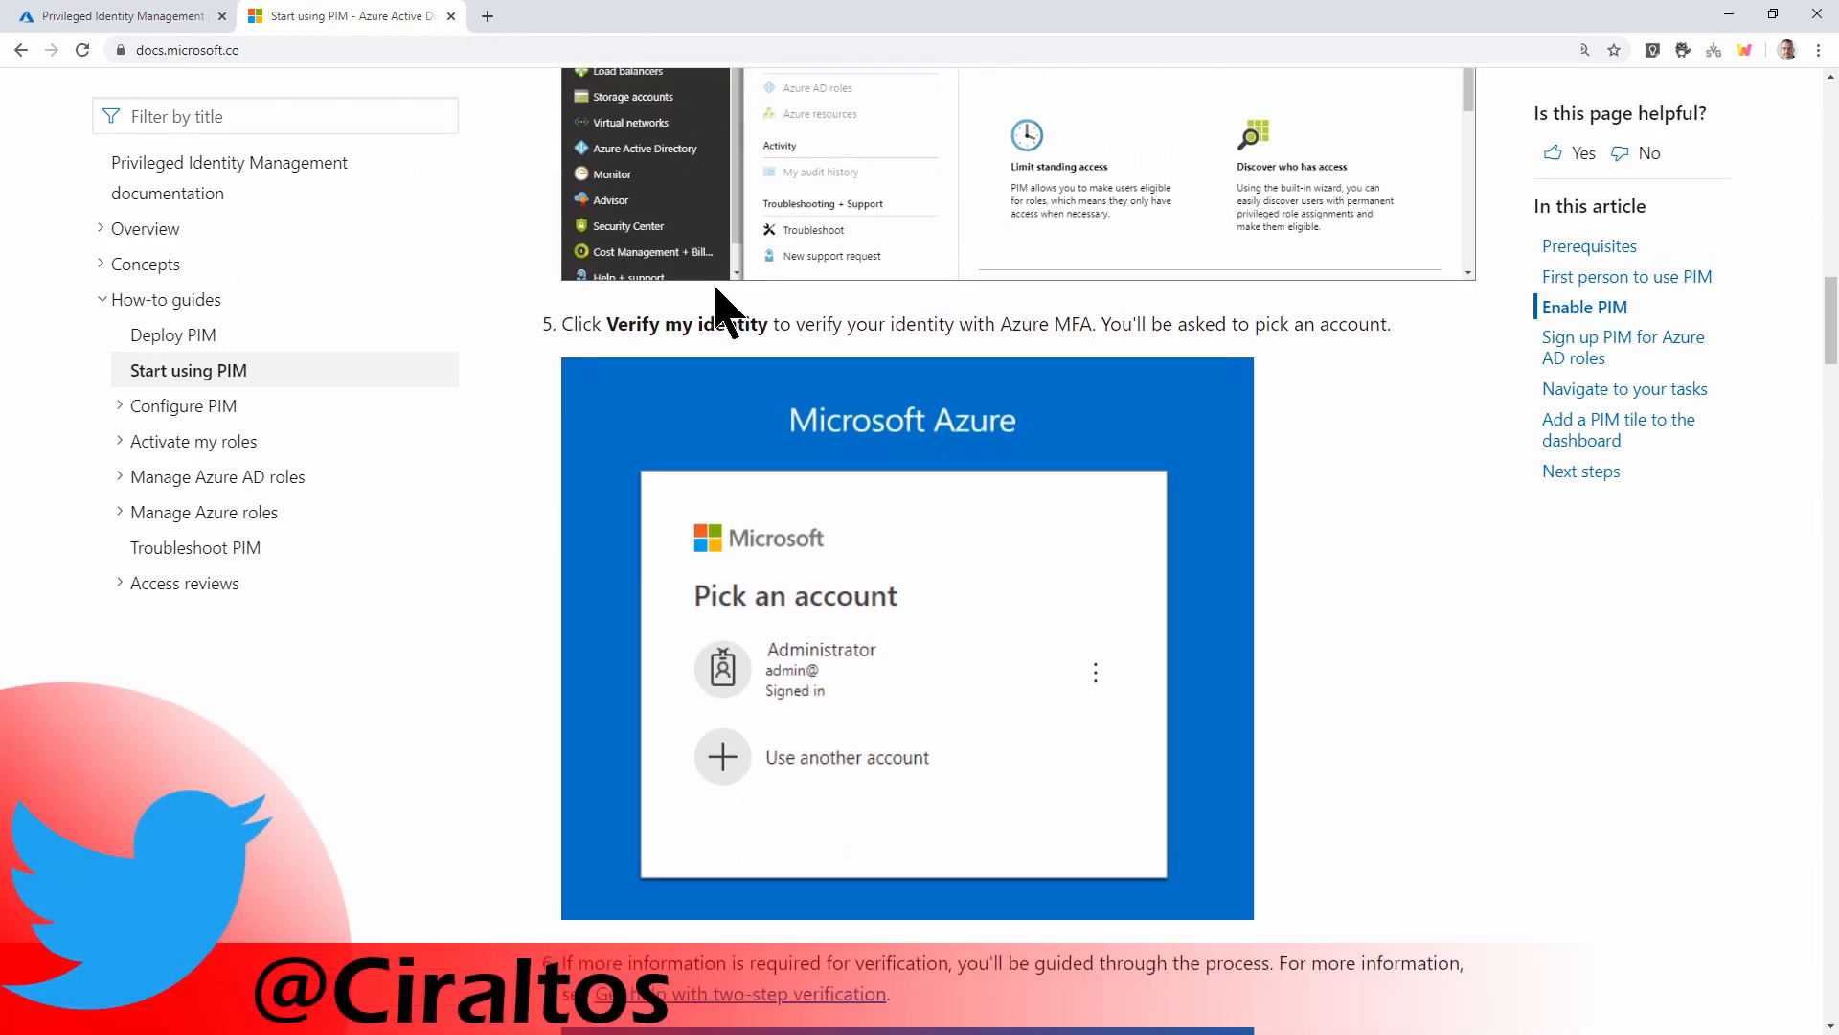
{"action": "scroll", "coordinate": [716, 288], "scroll_direction": "up", "scroll_amount": 2}
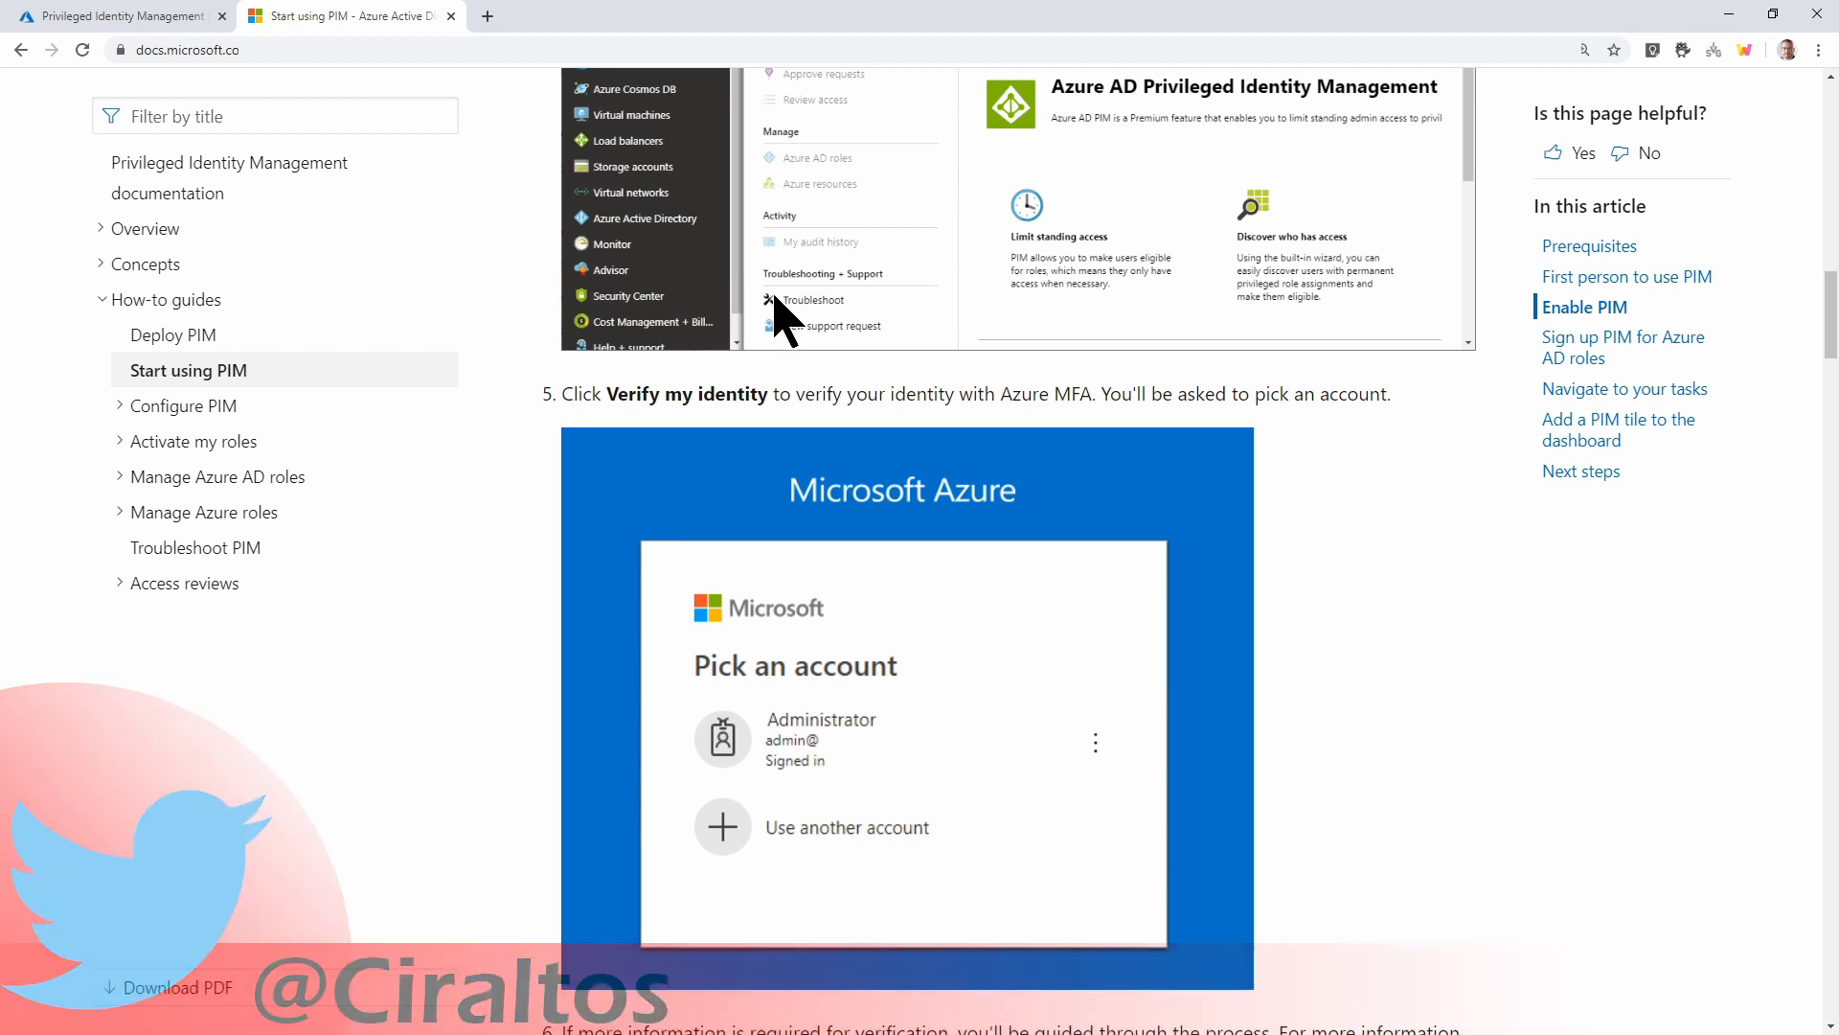
{"action": "scroll", "coordinate": [776, 311], "scroll_direction": "up", "scroll_amount": 3}
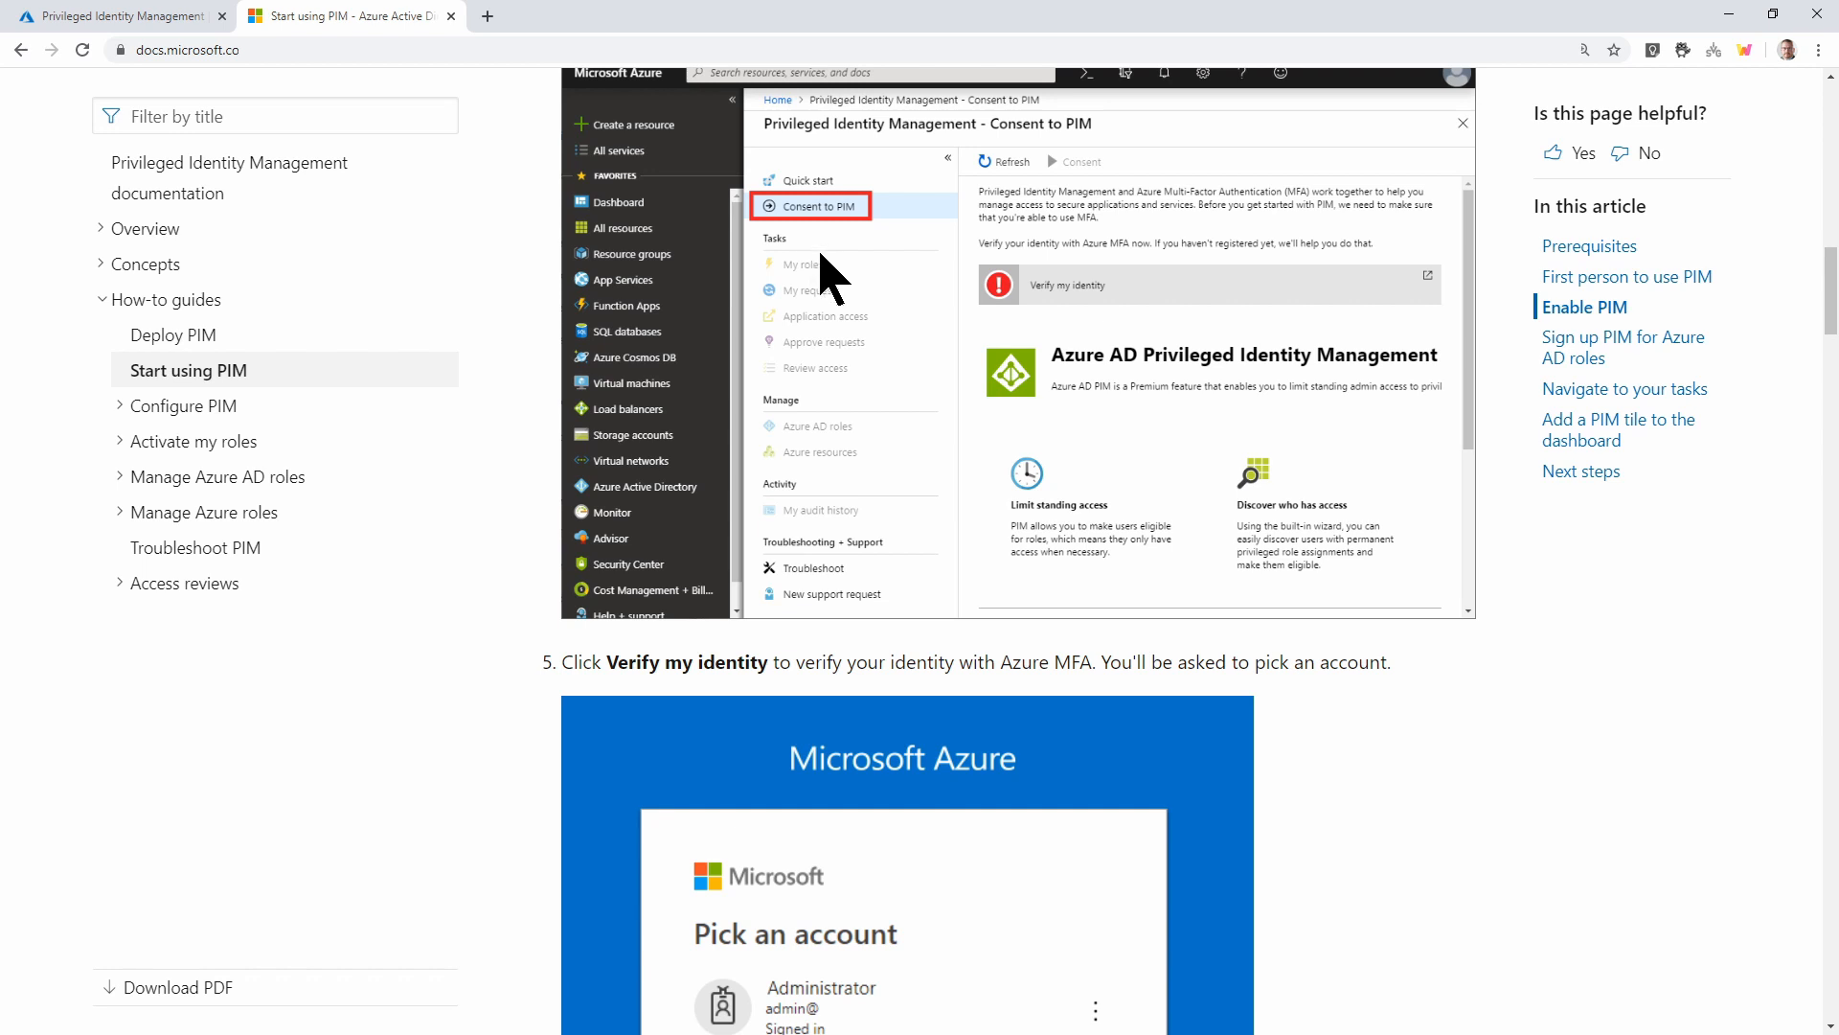
{"action": "left_click", "coordinate": [151, 21]}
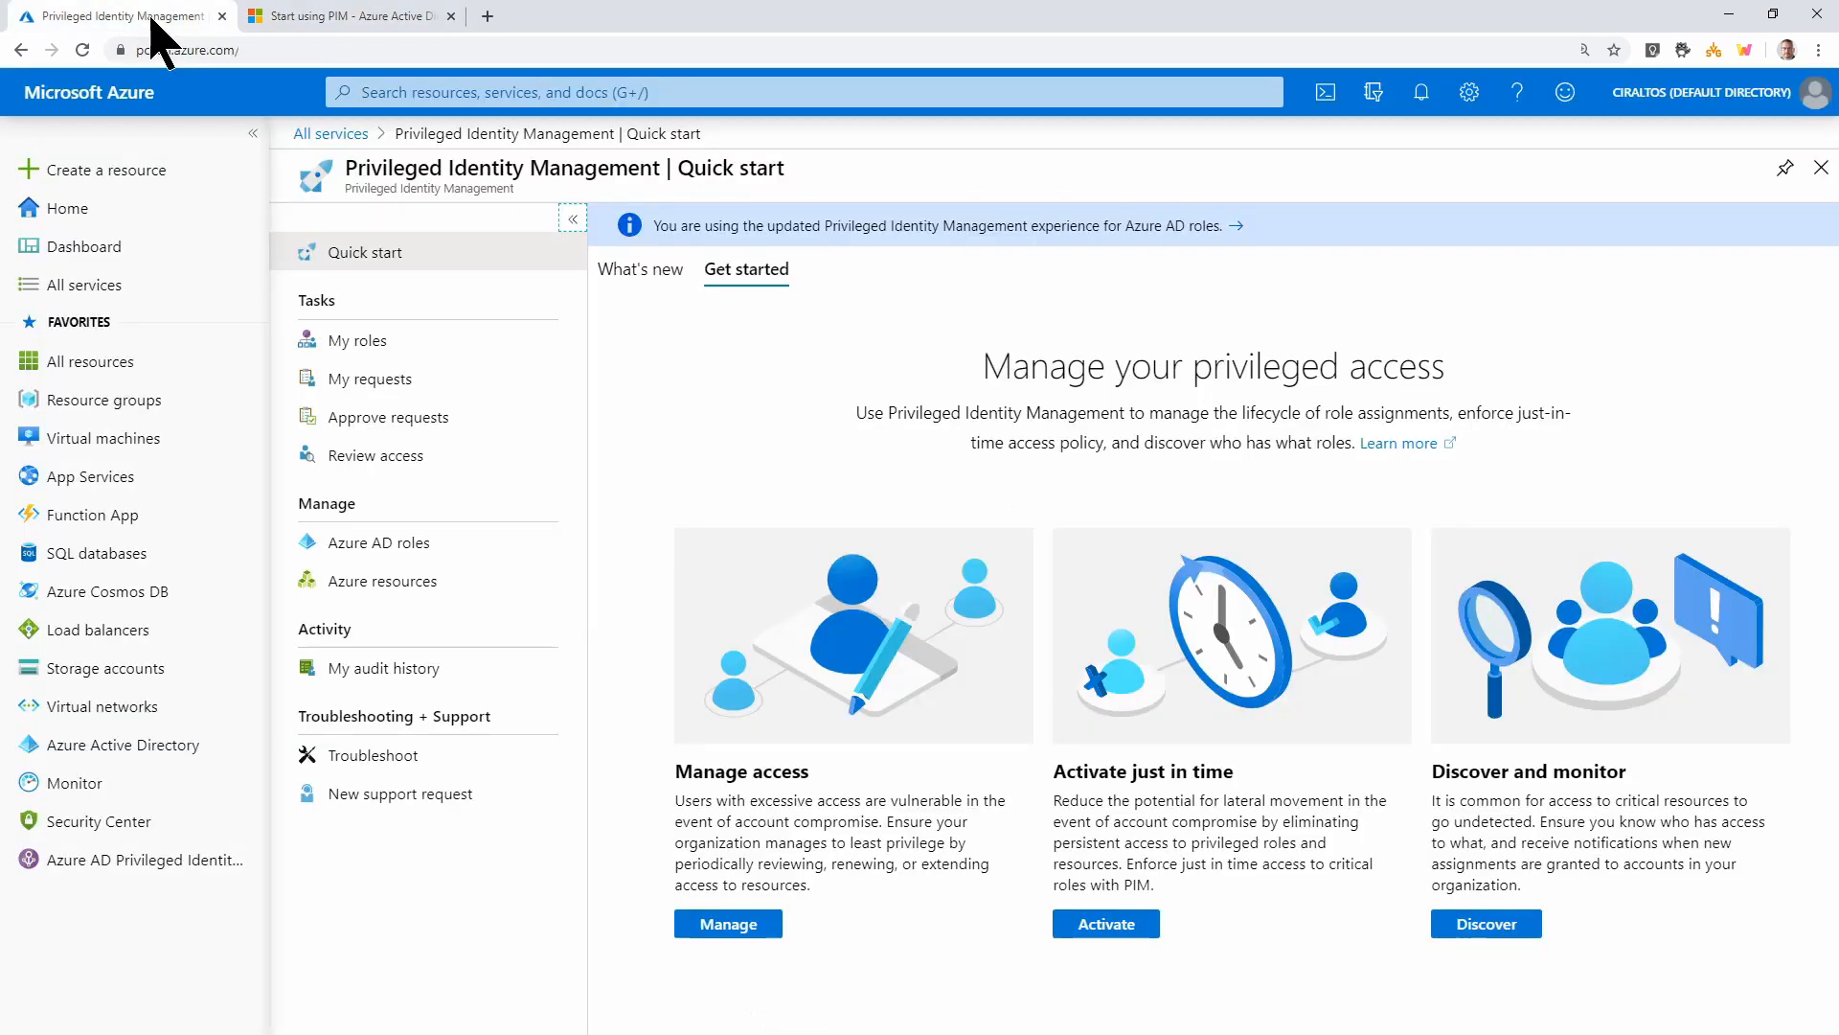
Browse My roles and the Azure AD roles list (Global Administrator: 5 active), then return to the docs article
{"action": "left_click", "coordinate": [411, 351]}
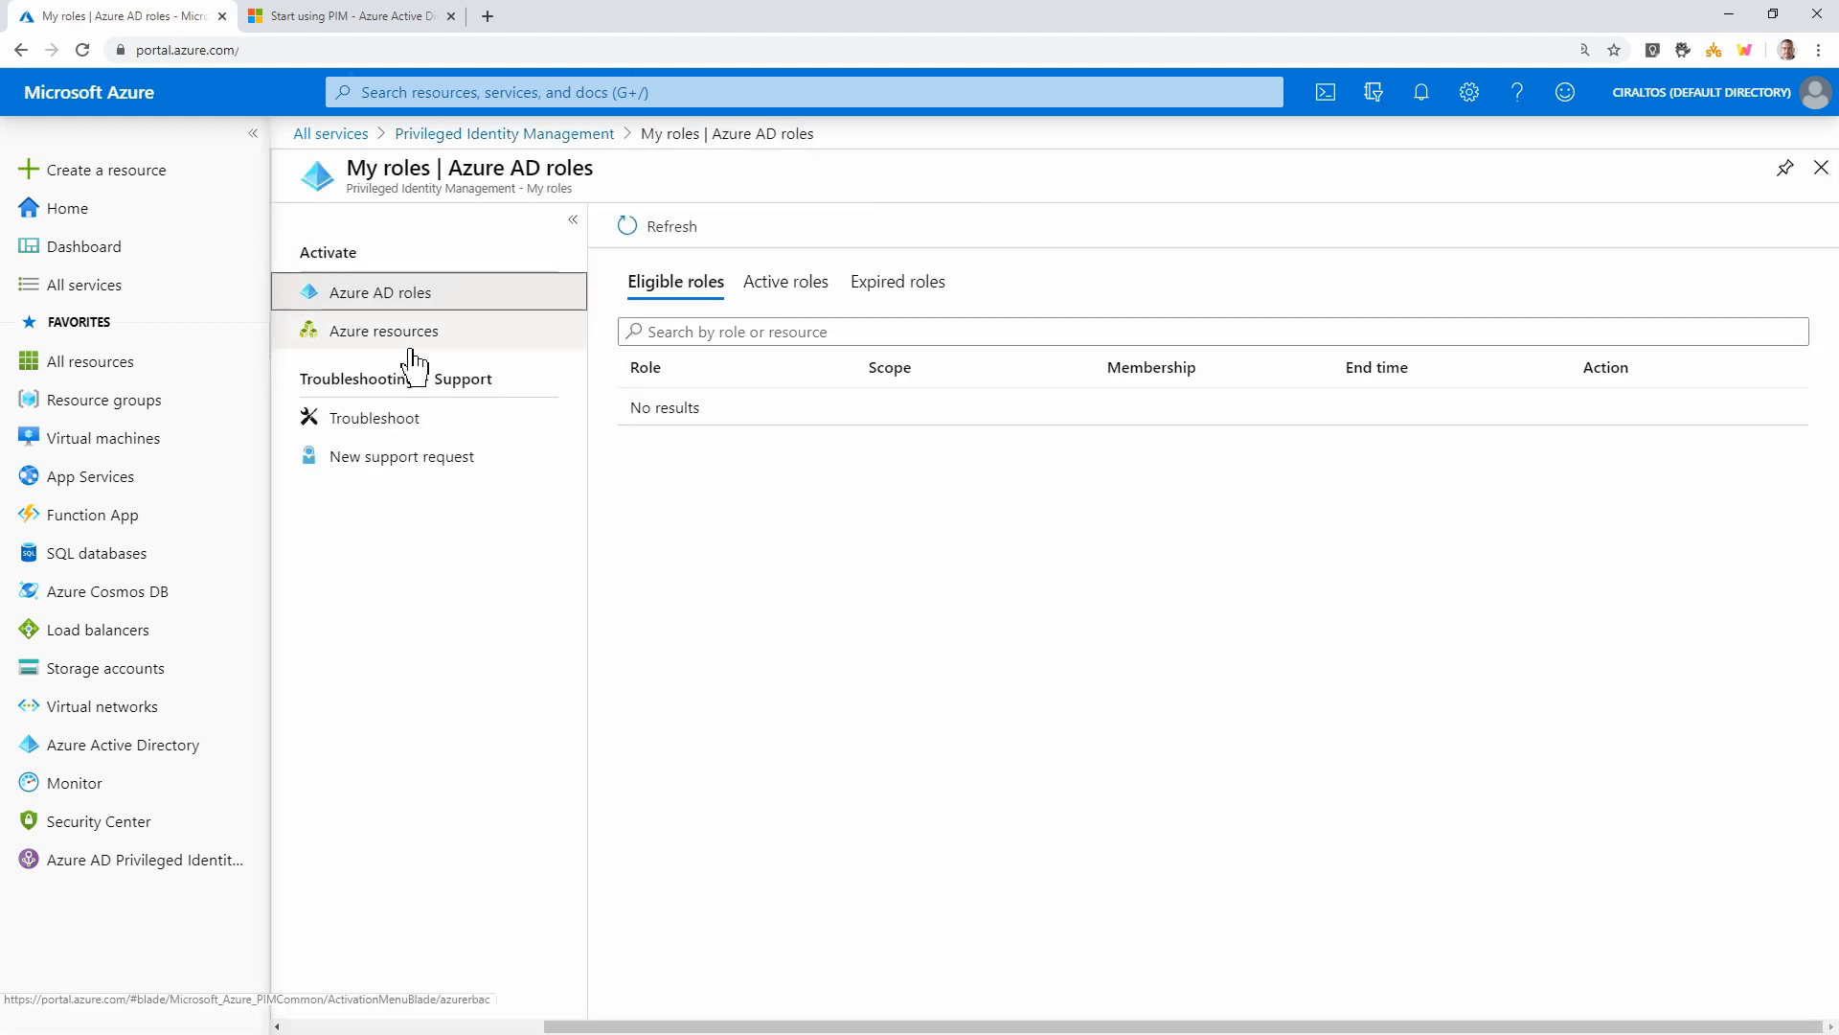
{"action": "left_click", "coordinate": [426, 134]}
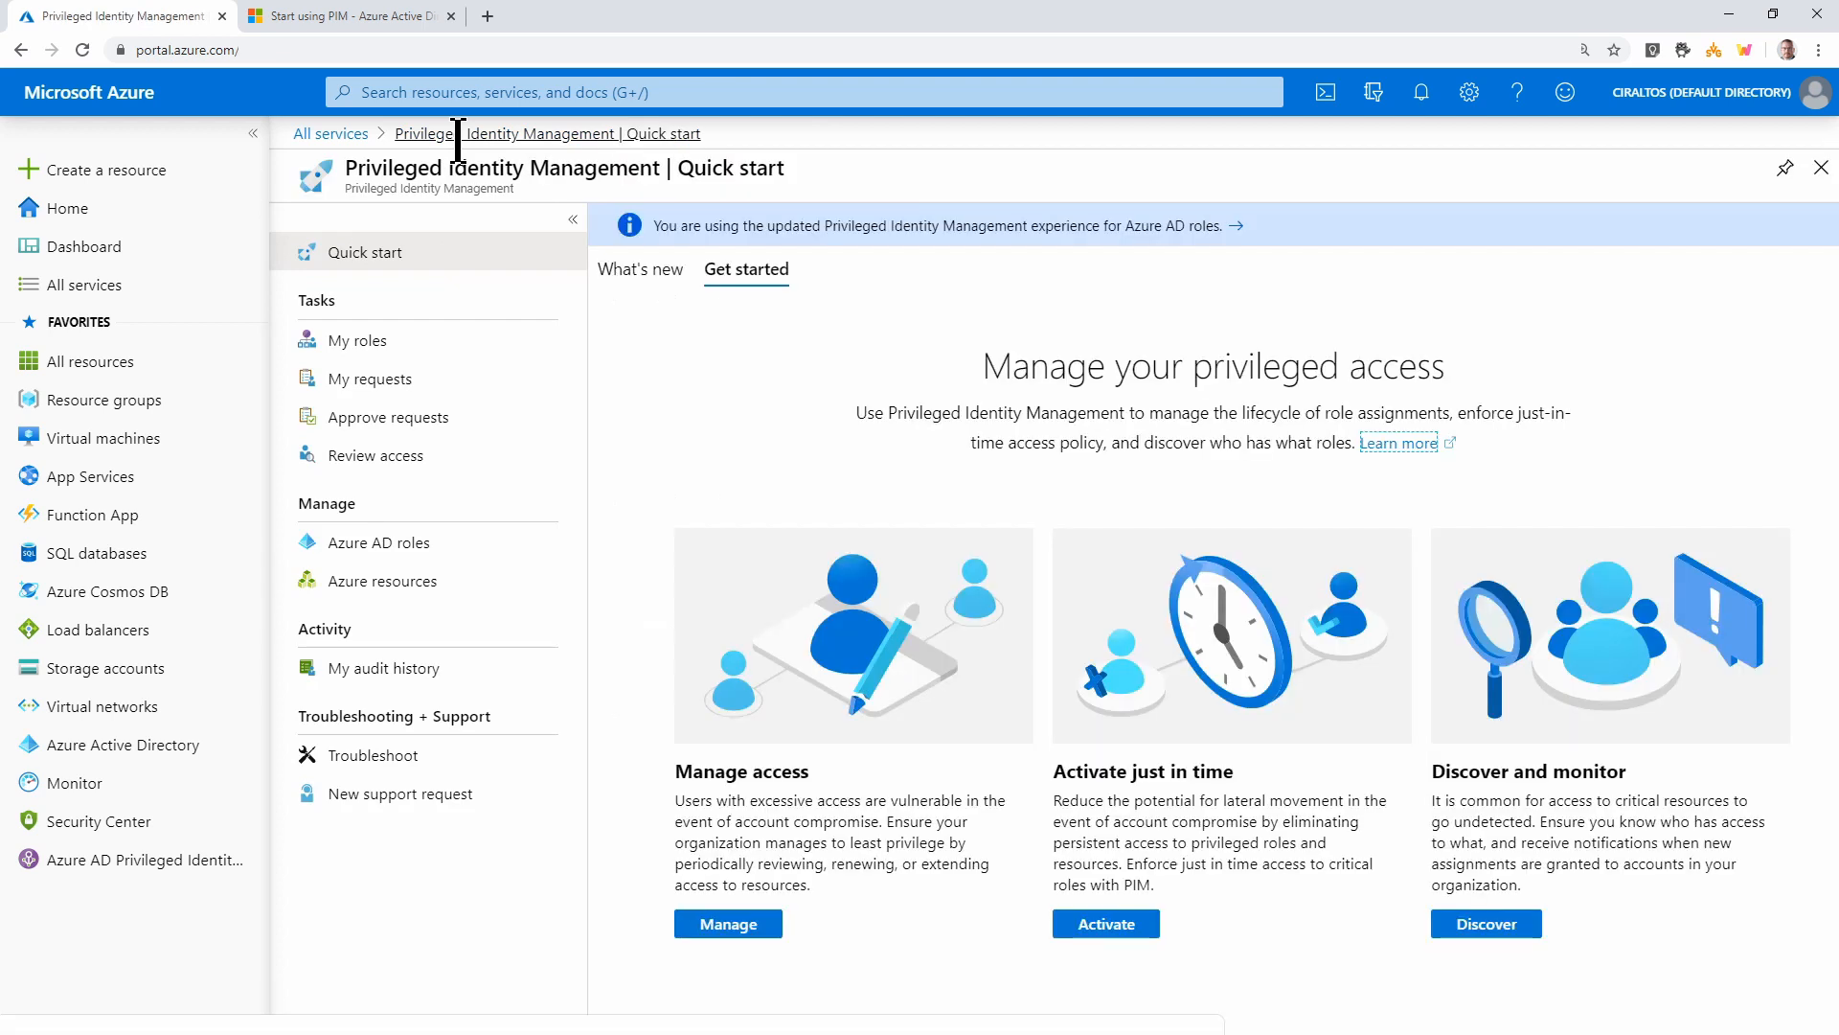
{"action": "left_click", "coordinate": [388, 551]}
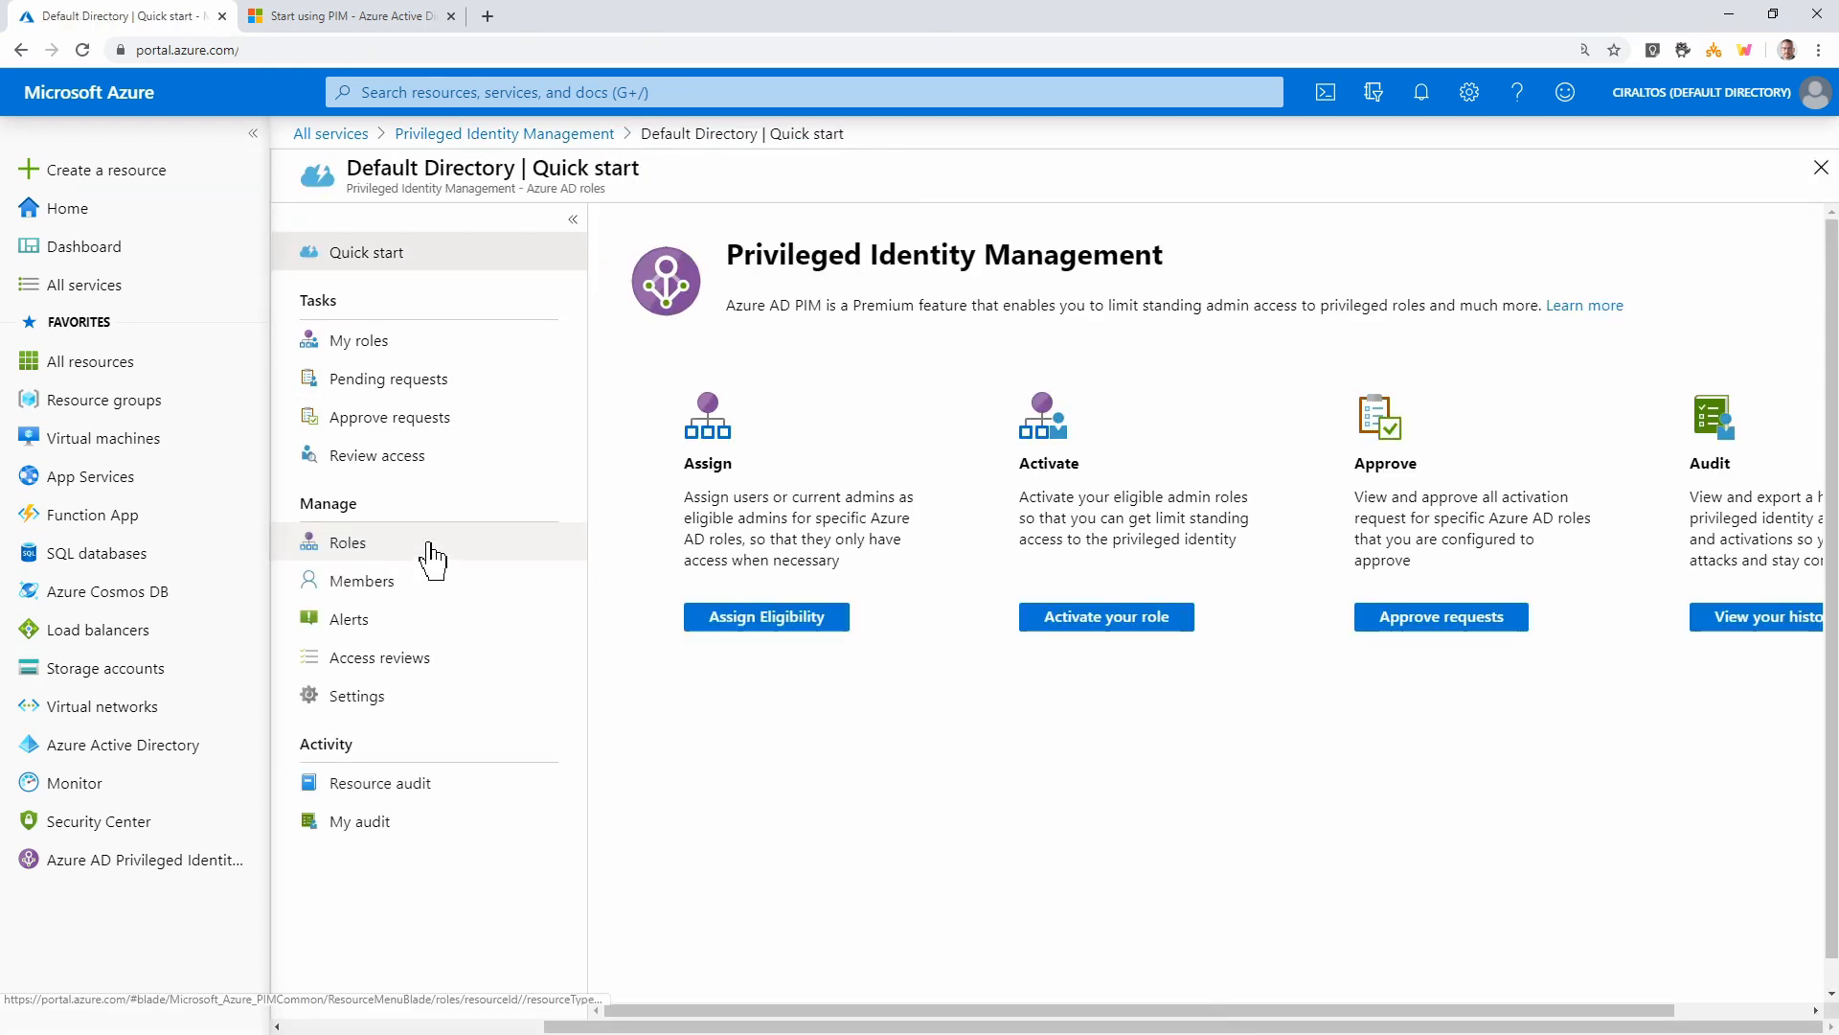
{"action": "left_click", "coordinate": [390, 554]}
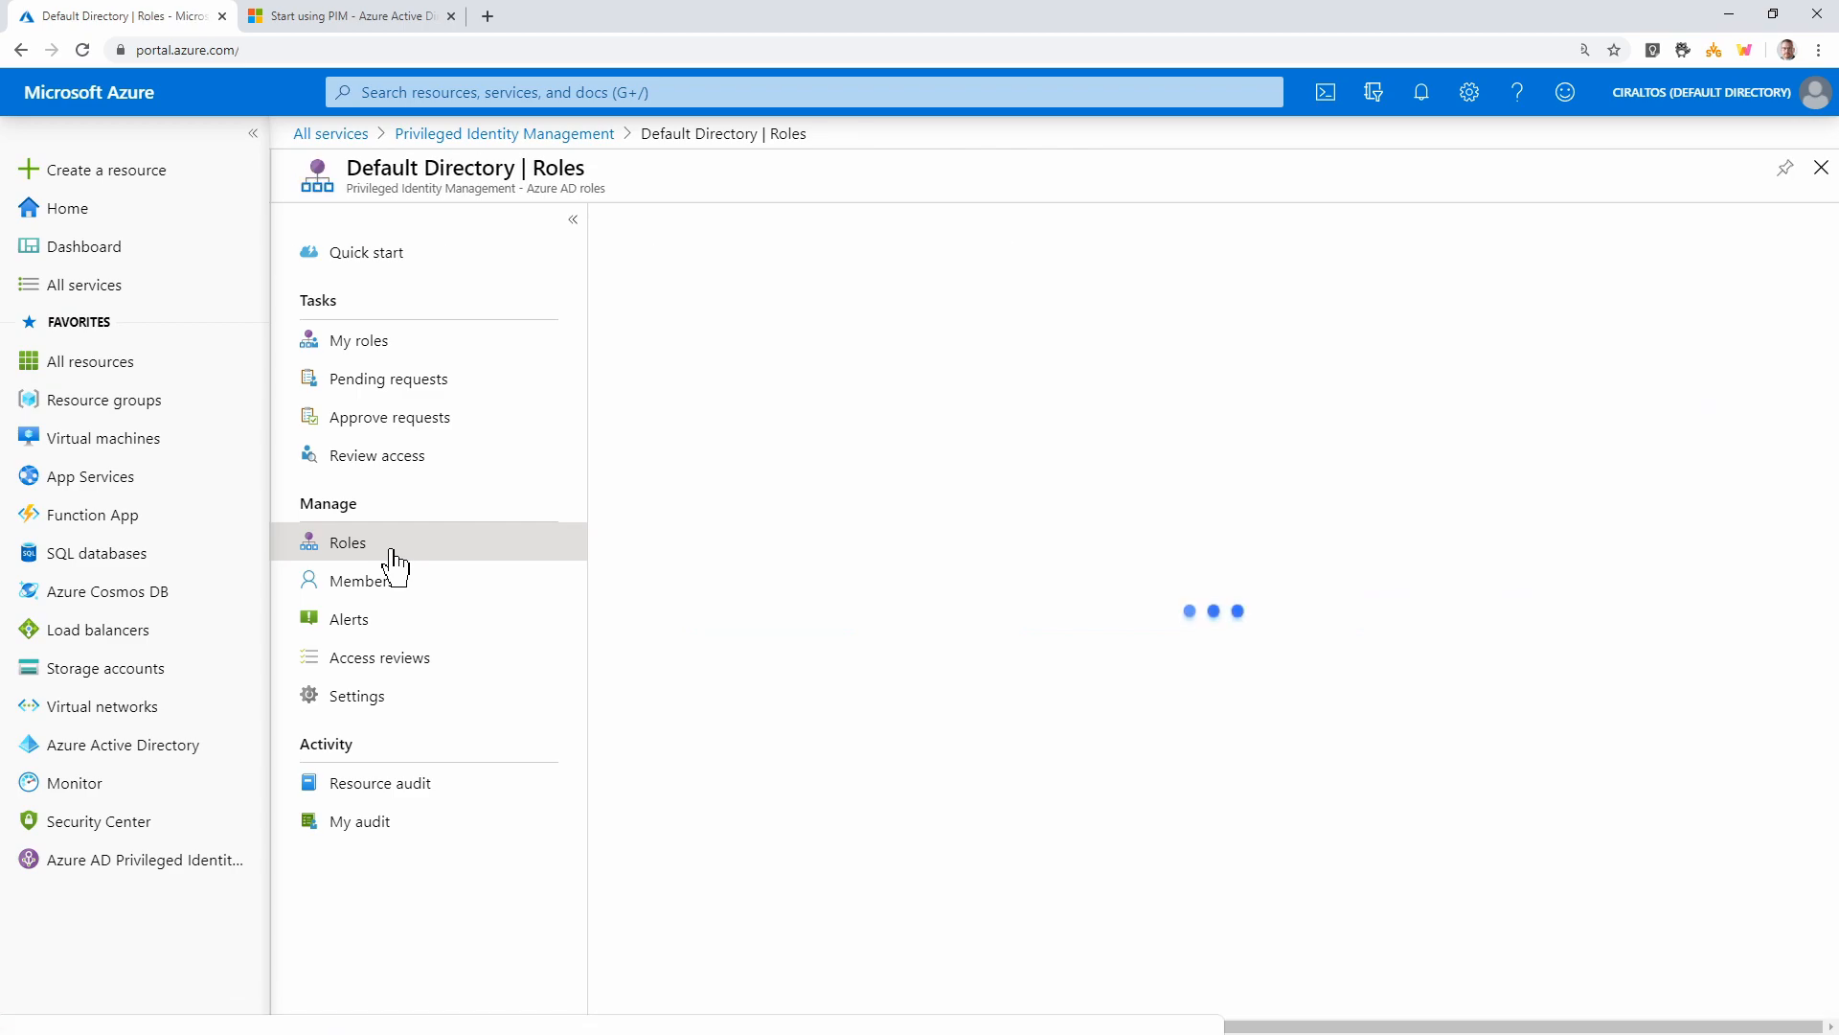
{"action": "scroll", "coordinate": [1494, 575], "scroll_direction": "down", "scroll_amount": 10}
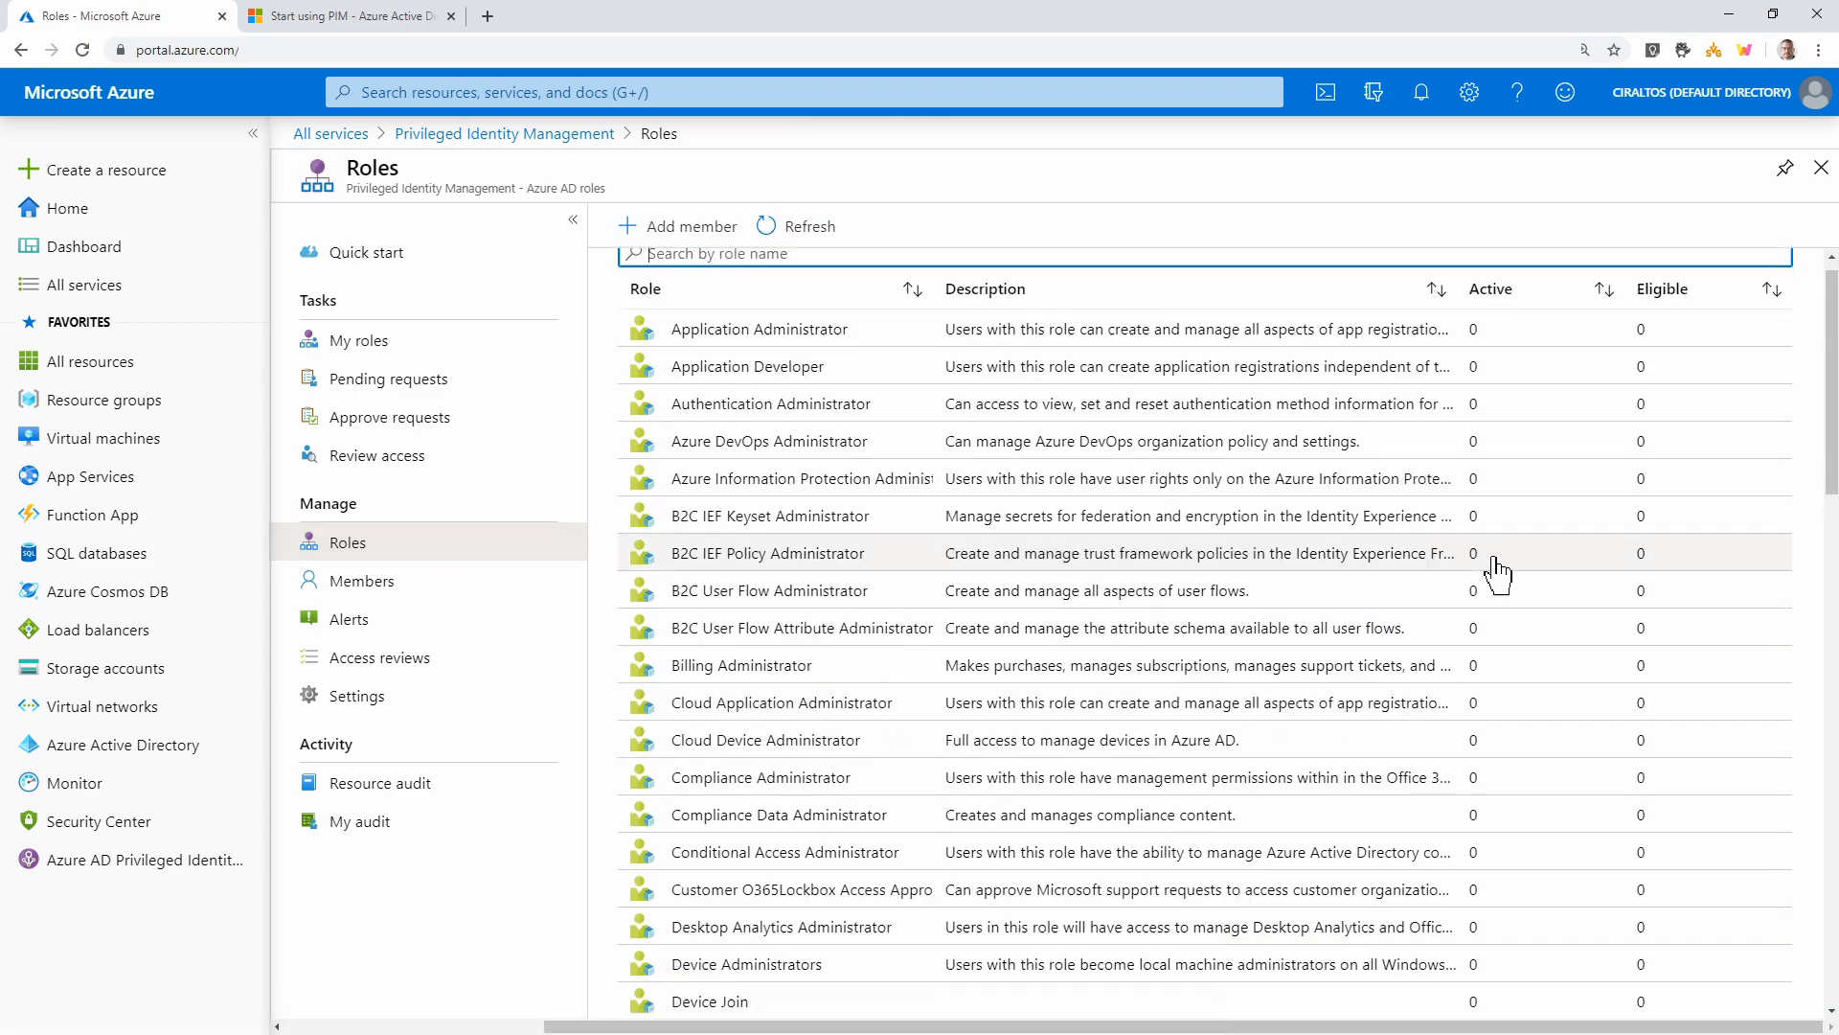
{"action": "scroll", "coordinate": [1484, 575], "scroll_direction": "down", "scroll_amount": 7}
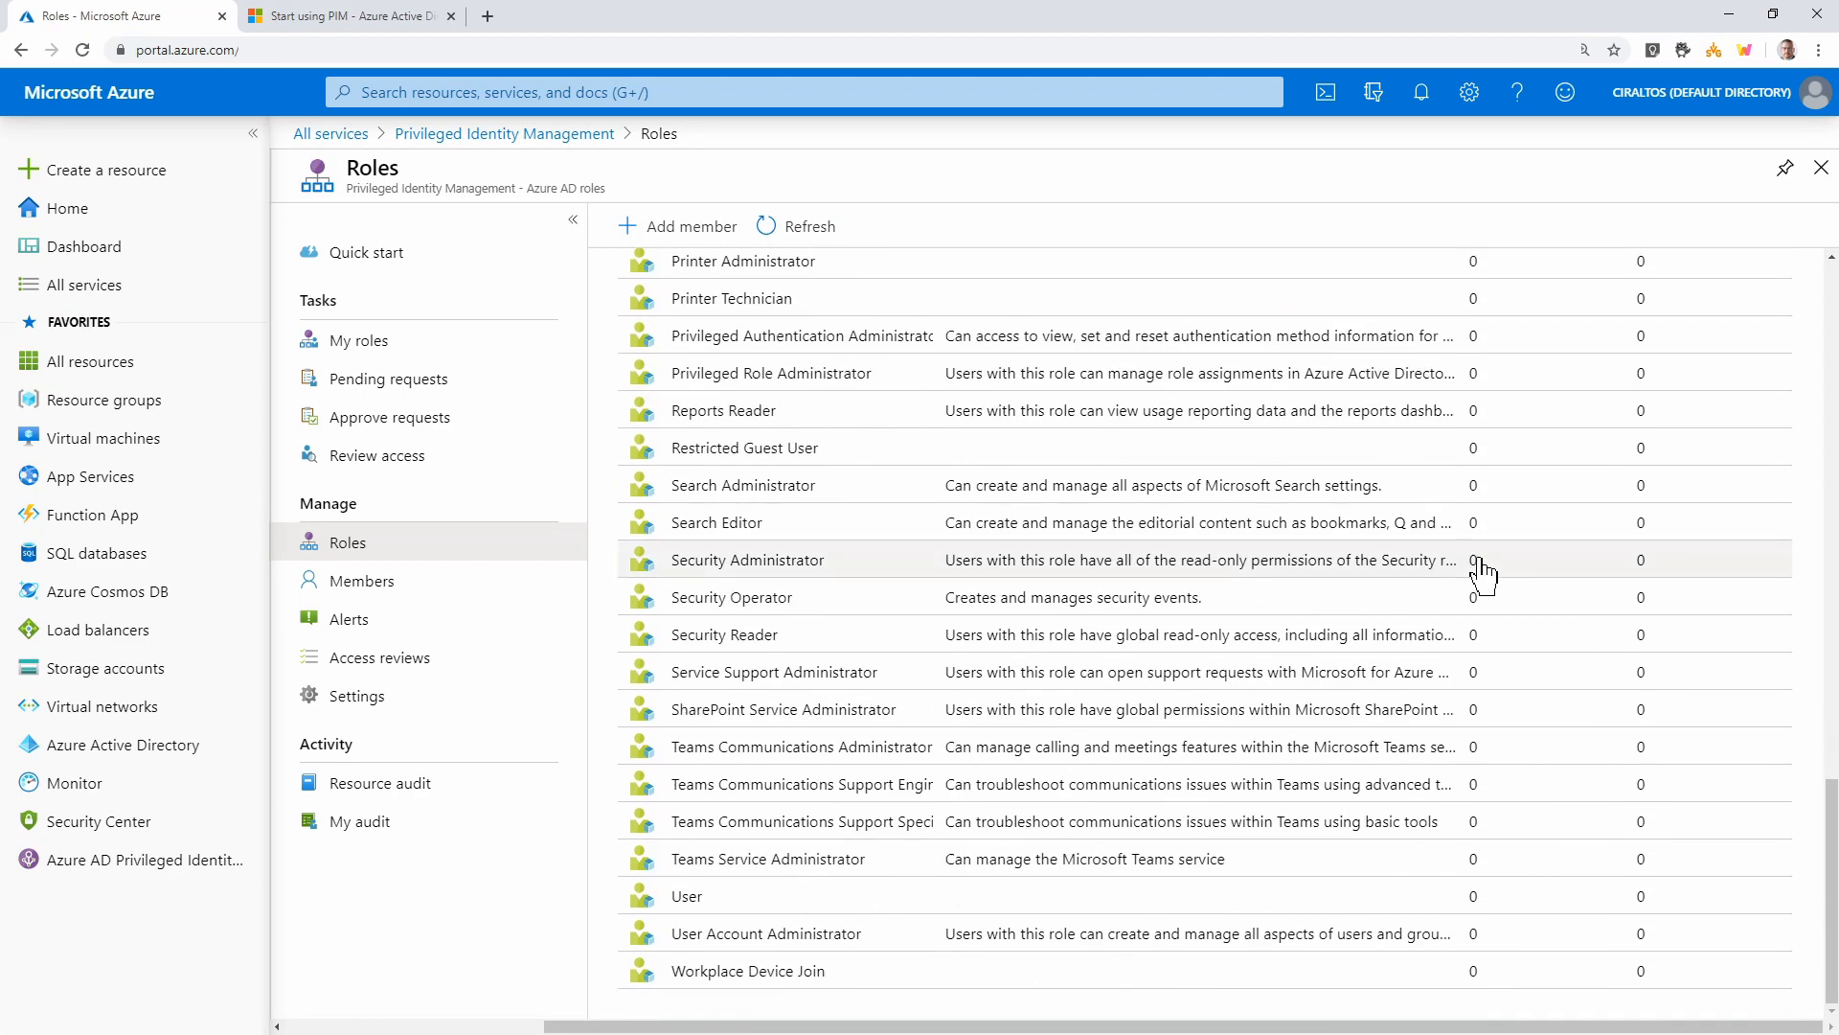
{"action": "scroll", "coordinate": [938, 393], "scroll_direction": "up", "scroll_amount": 12}
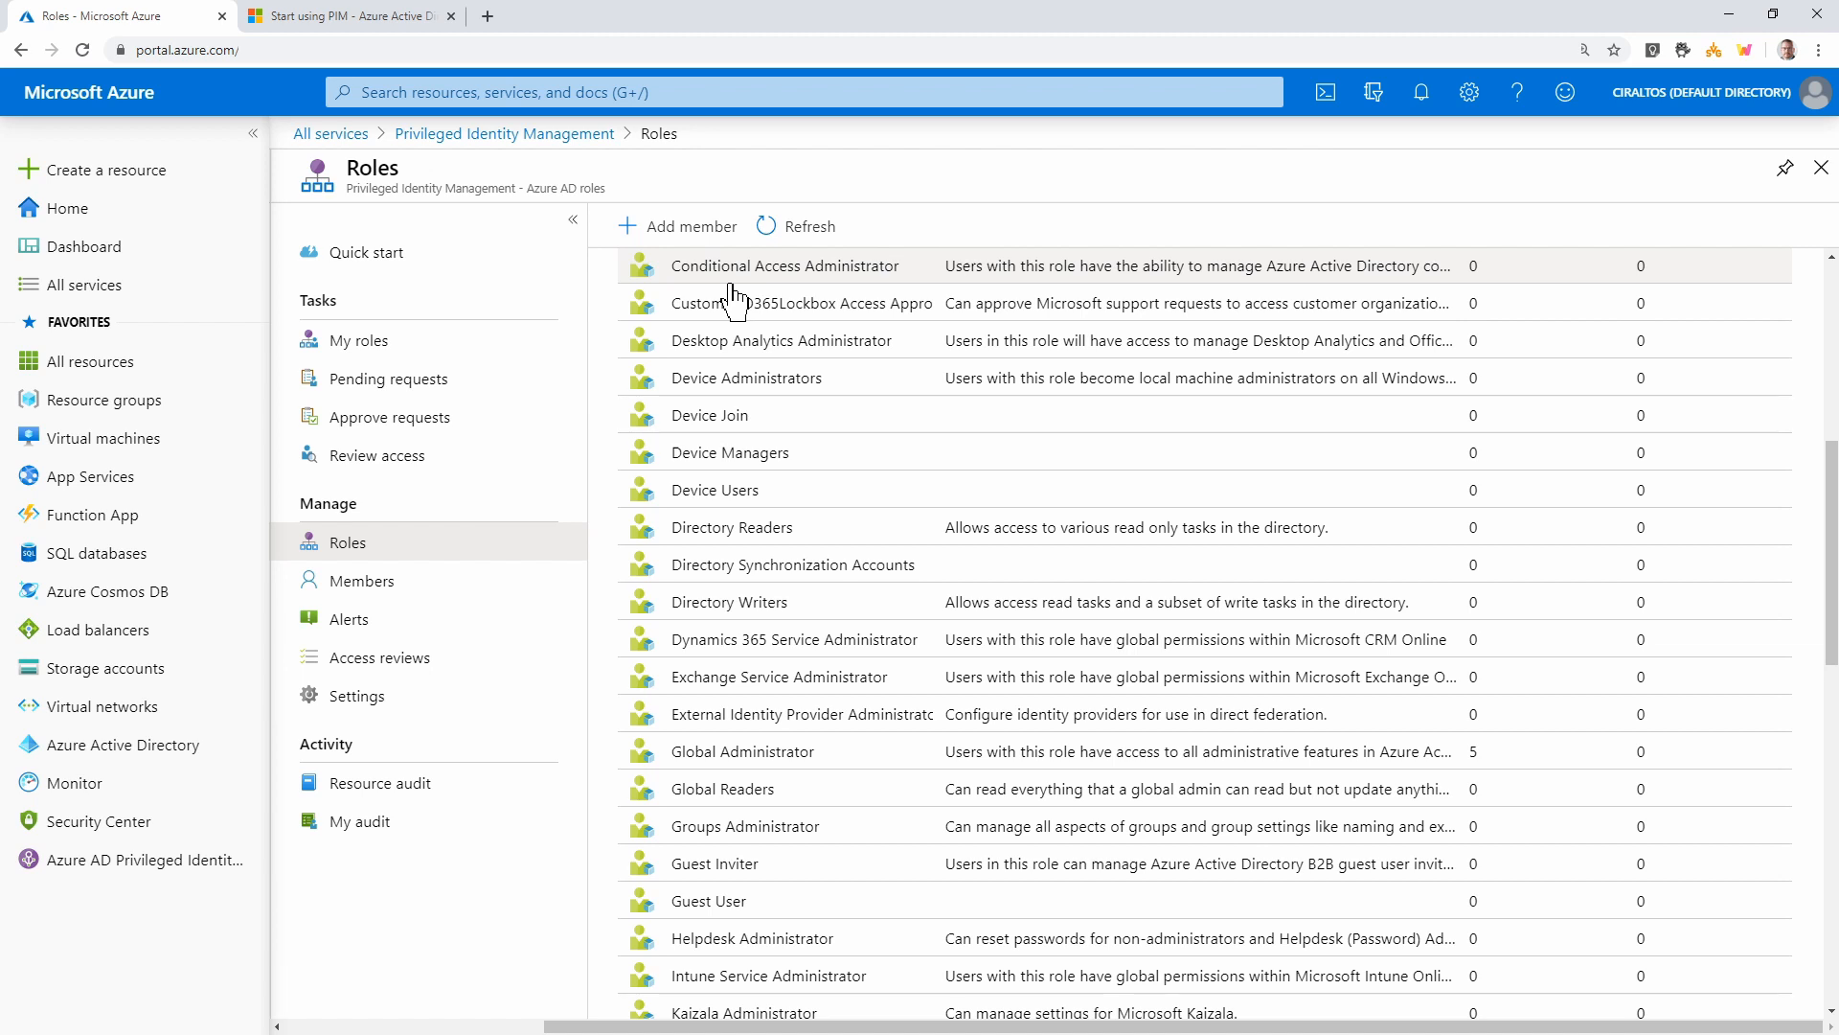
{"action": "left_click", "coordinate": [524, 135]}
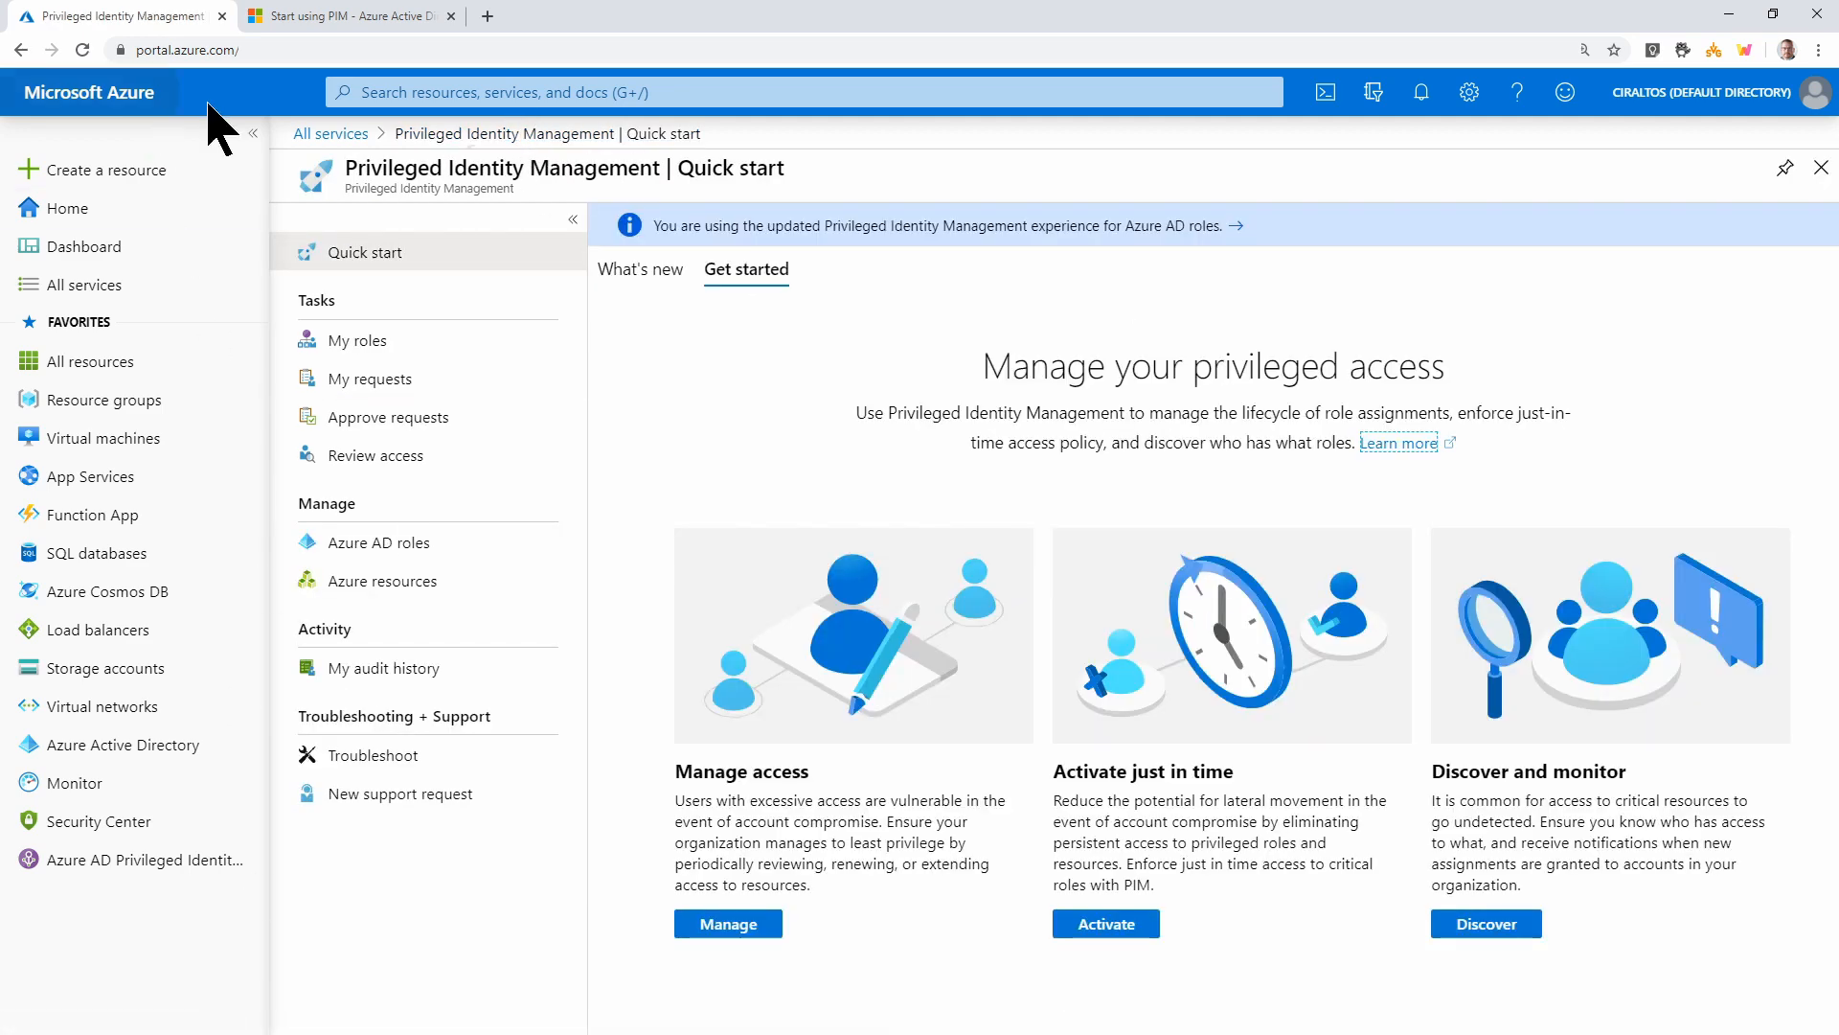
{"action": "left_click", "coordinate": [340, 16]}
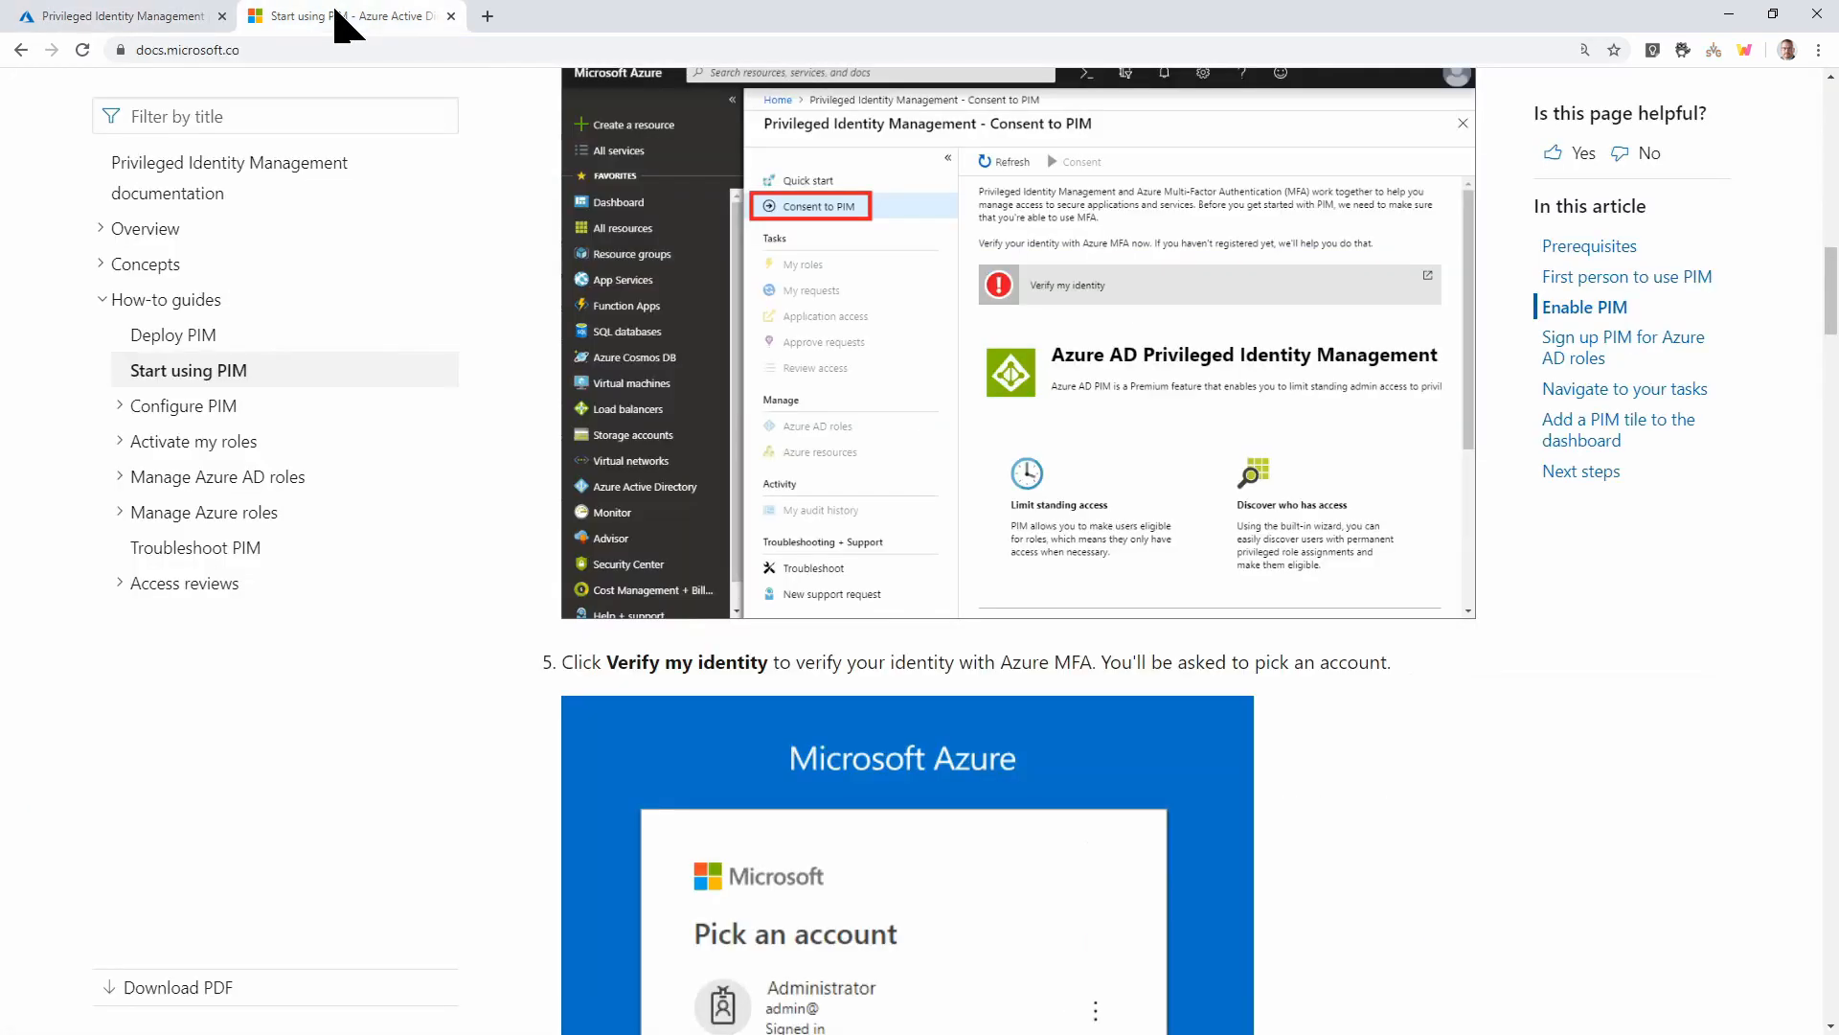
Read the 'Grant access to others to manage PIM' article under Configure PIM, then go back to the portal
{"action": "left_click", "coordinate": [120, 419]}
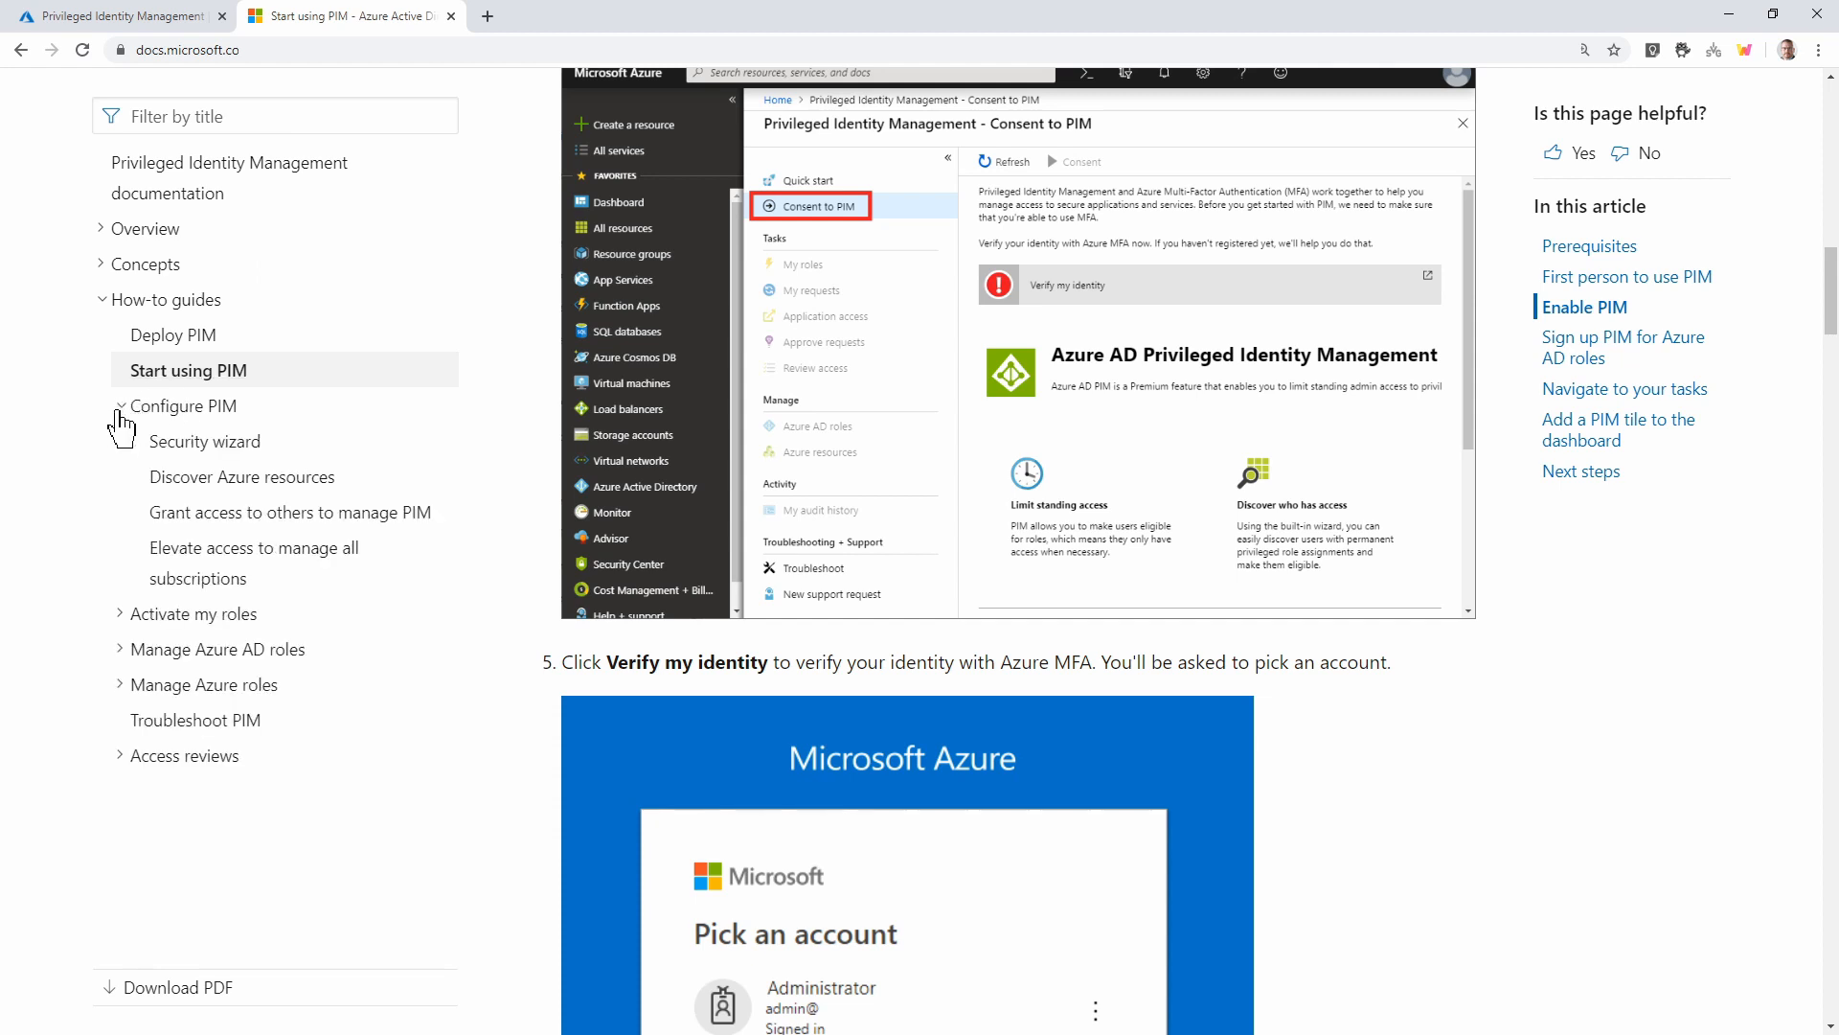
{"action": "left_click", "coordinate": [235, 522]}
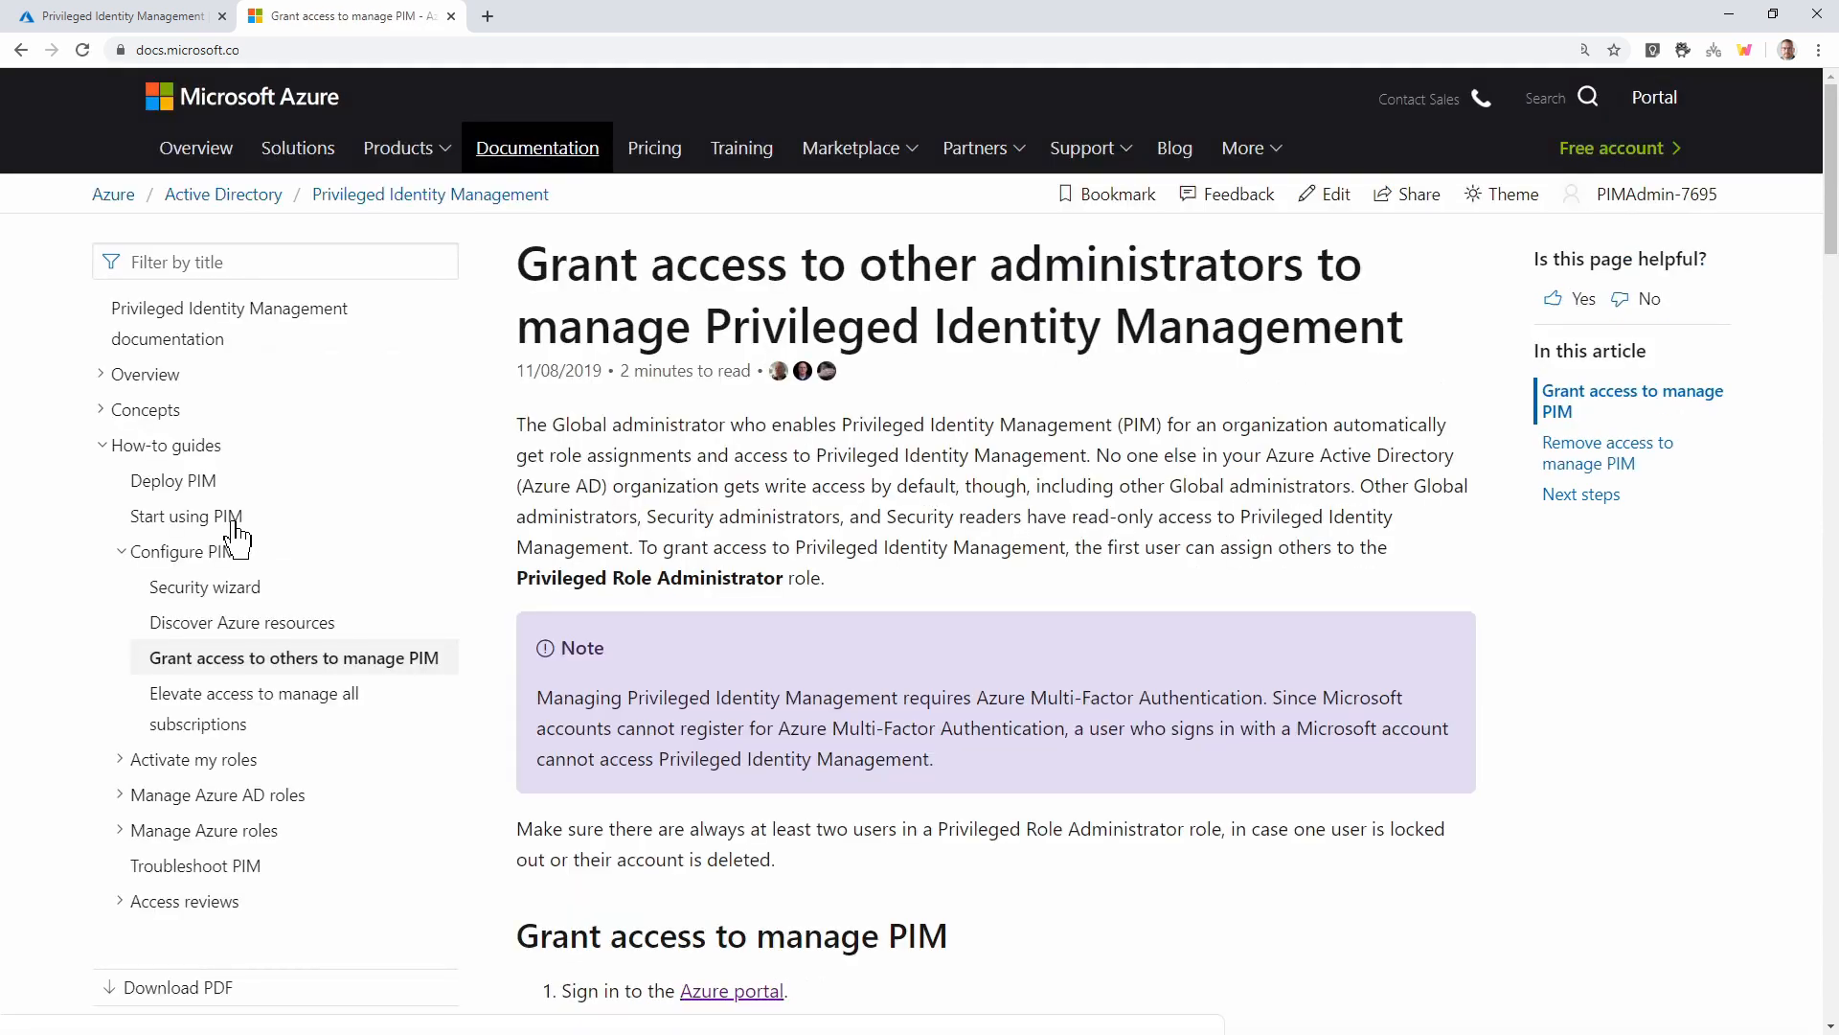
{"action": "scroll", "coordinate": [706, 545], "scroll_direction": "down", "scroll_amount": 5}
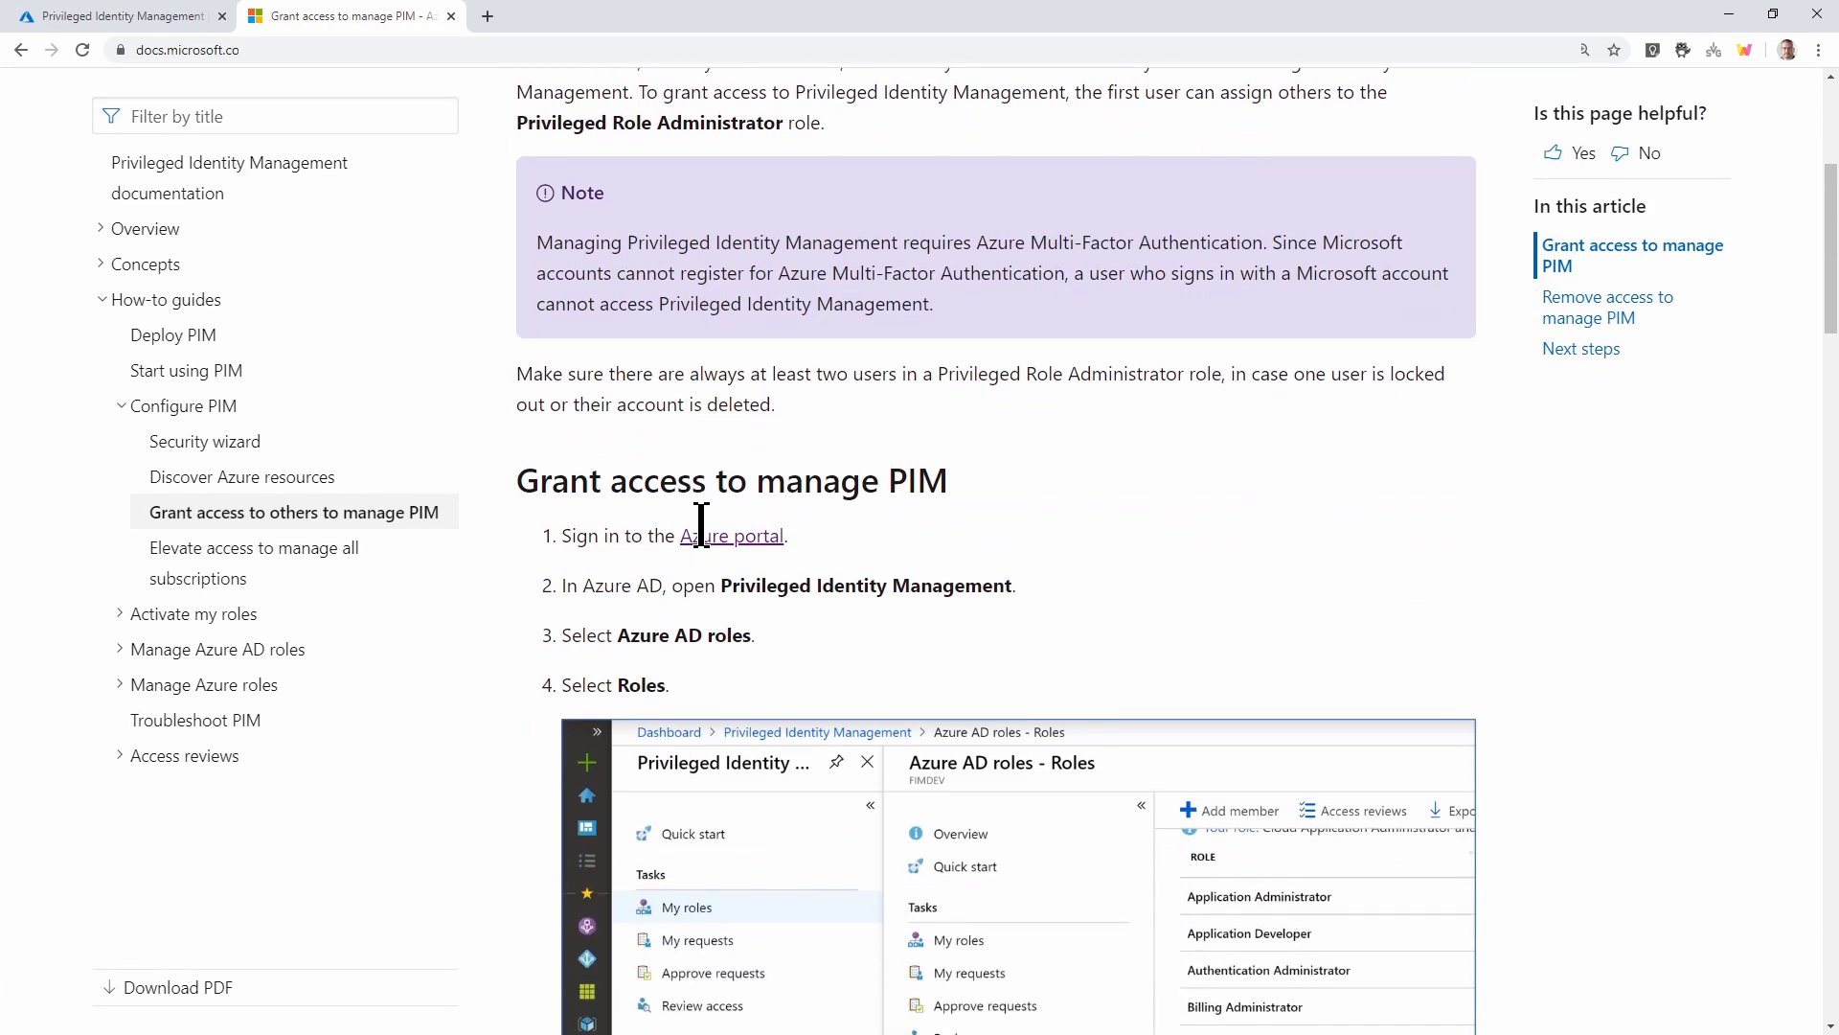
{"action": "scroll", "coordinate": [699, 541], "scroll_direction": "down", "scroll_amount": 3}
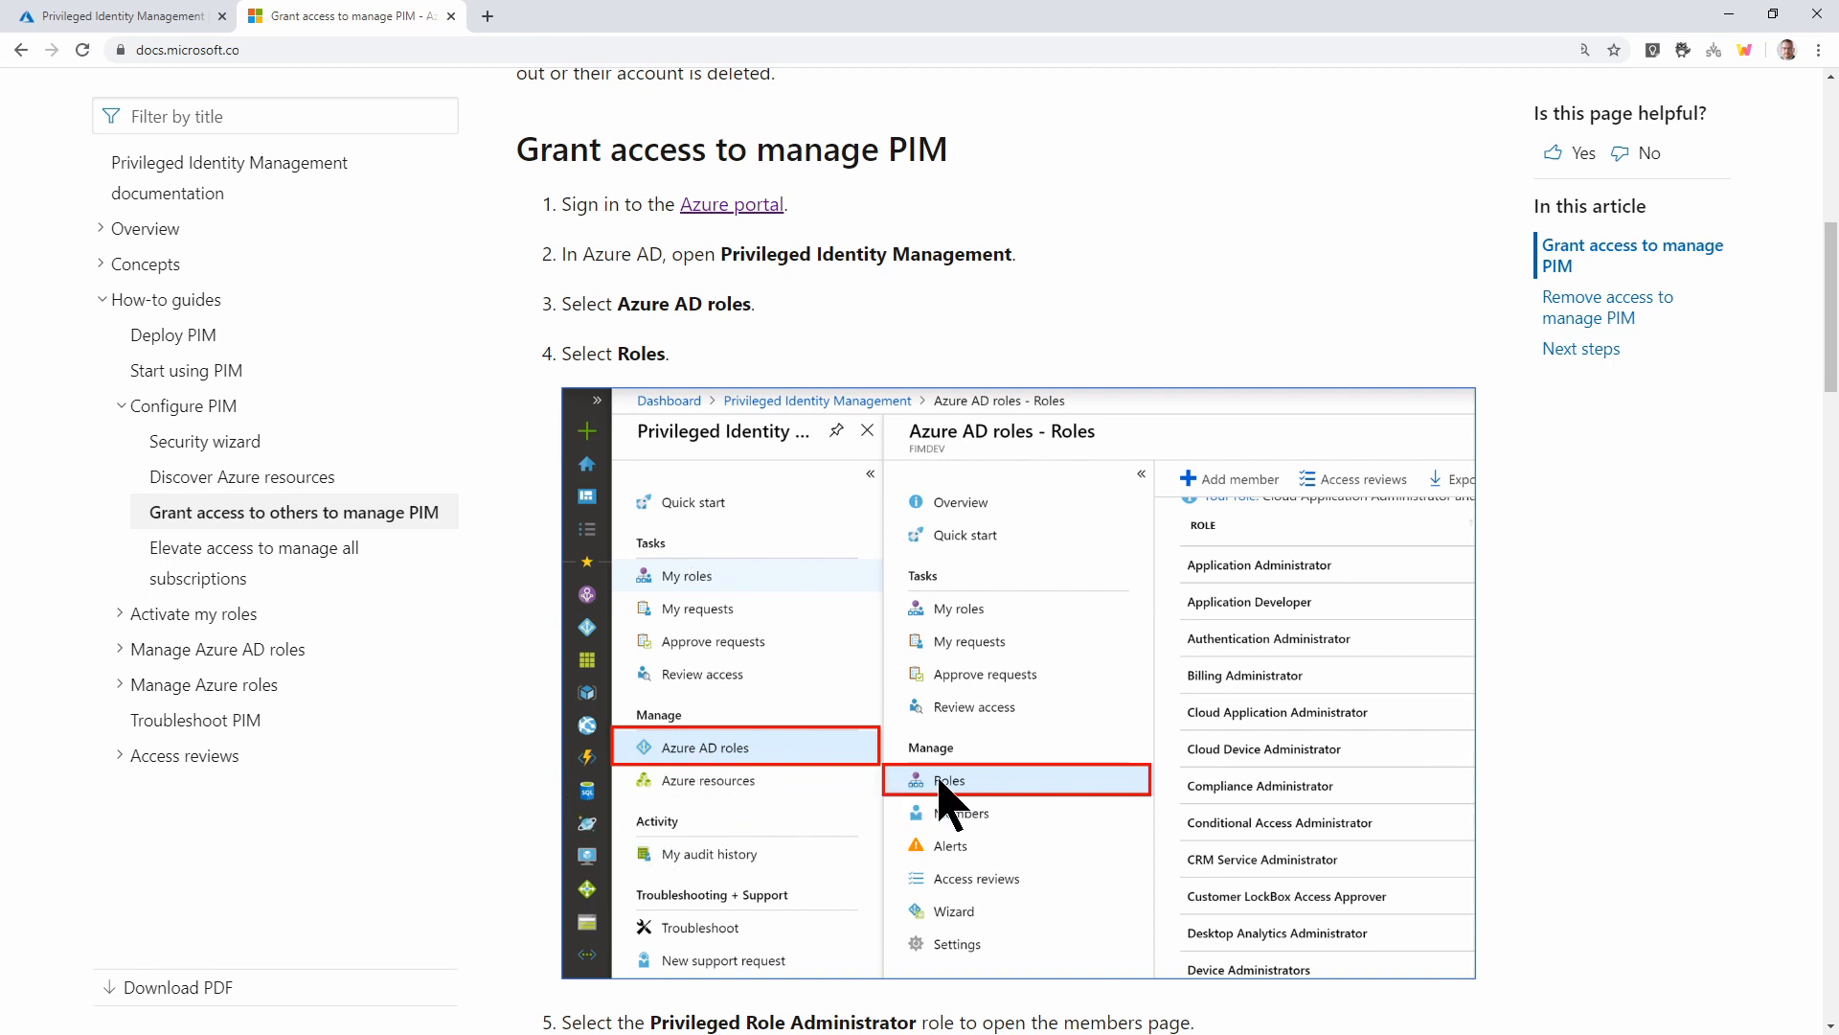
{"action": "scroll", "coordinate": [947, 803], "scroll_direction": "down", "scroll_amount": 3}
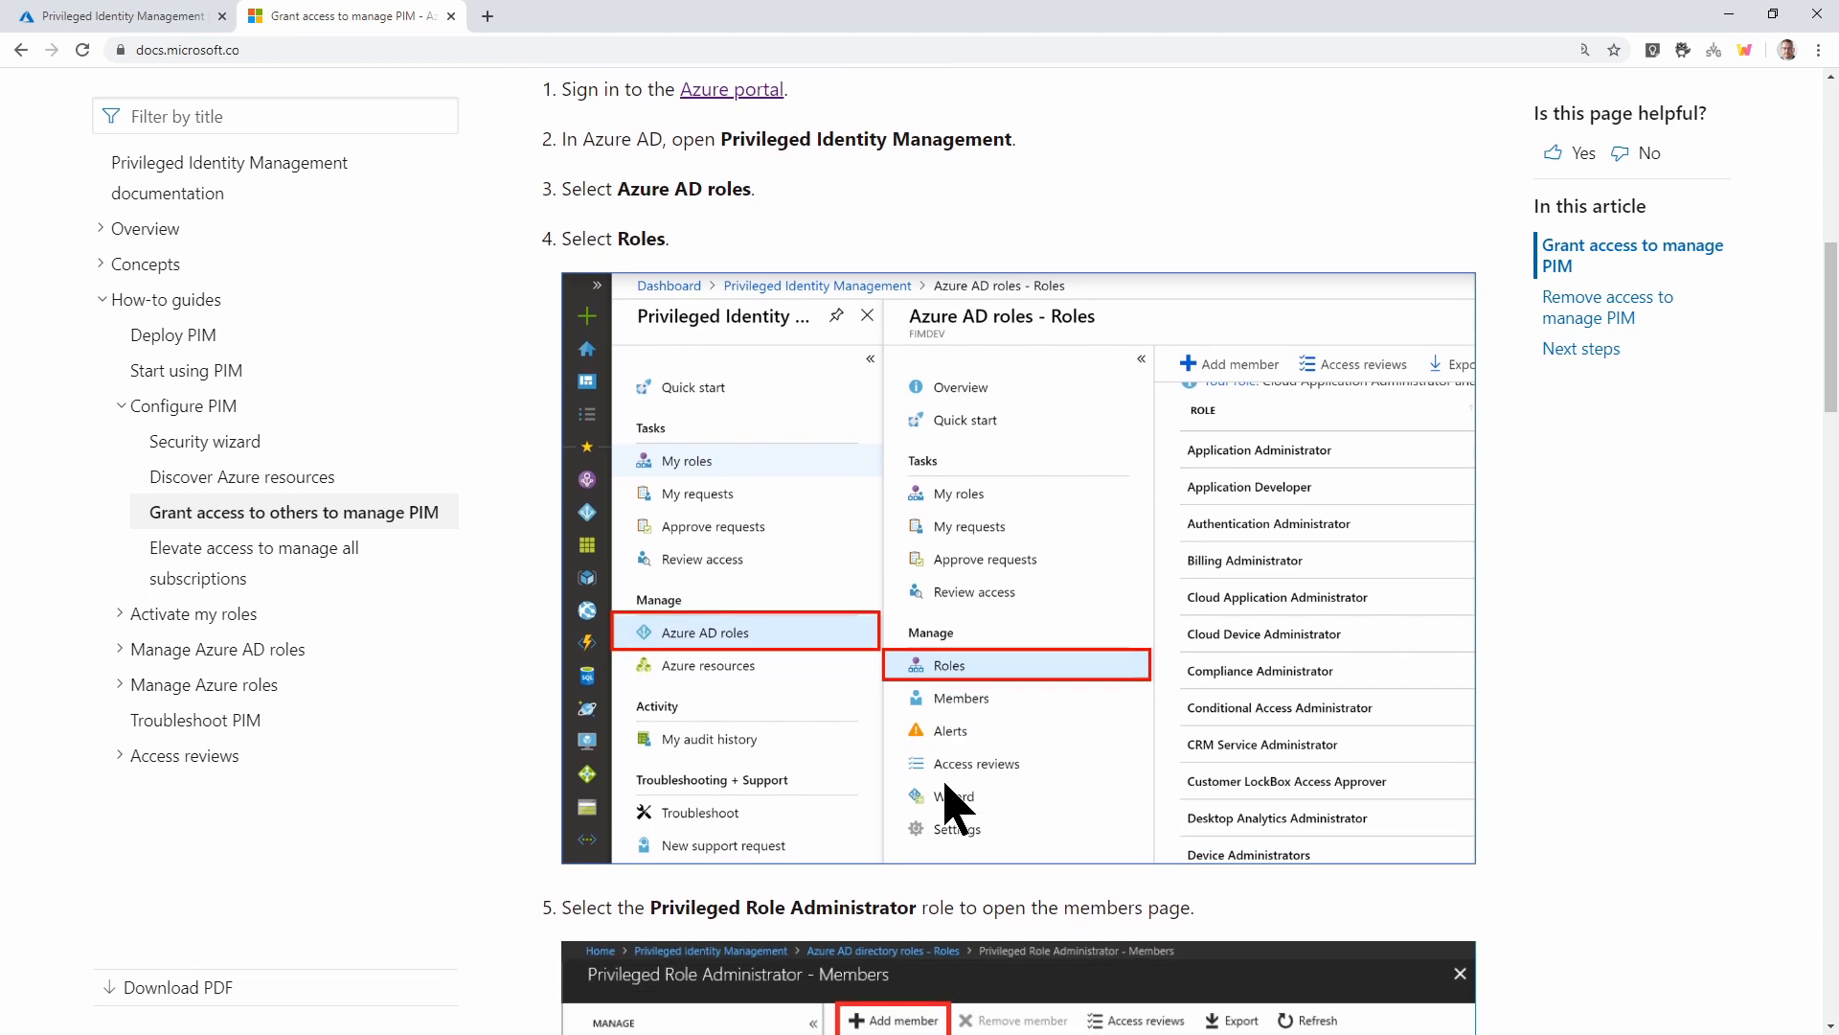
{"action": "scroll", "coordinate": [946, 803], "scroll_direction": "down", "scroll_amount": 3}
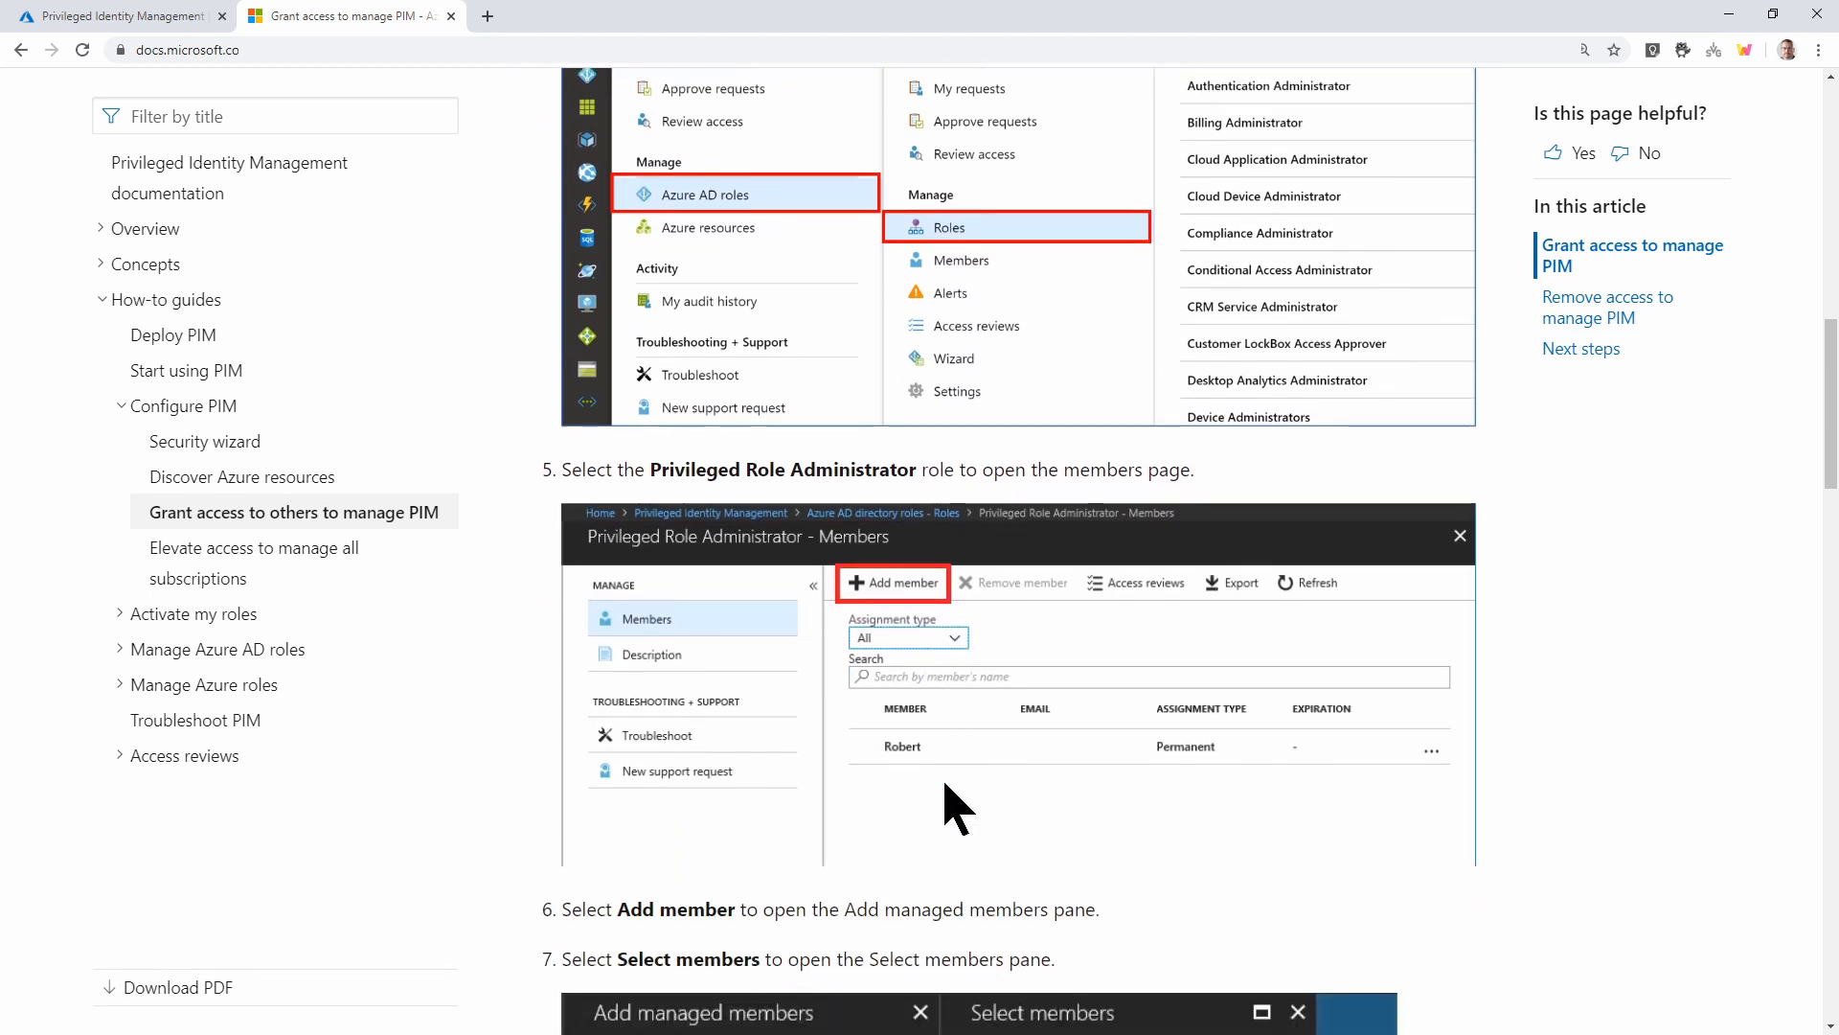
{"action": "scroll", "coordinate": [956, 807], "scroll_direction": "down", "scroll_amount": 3}
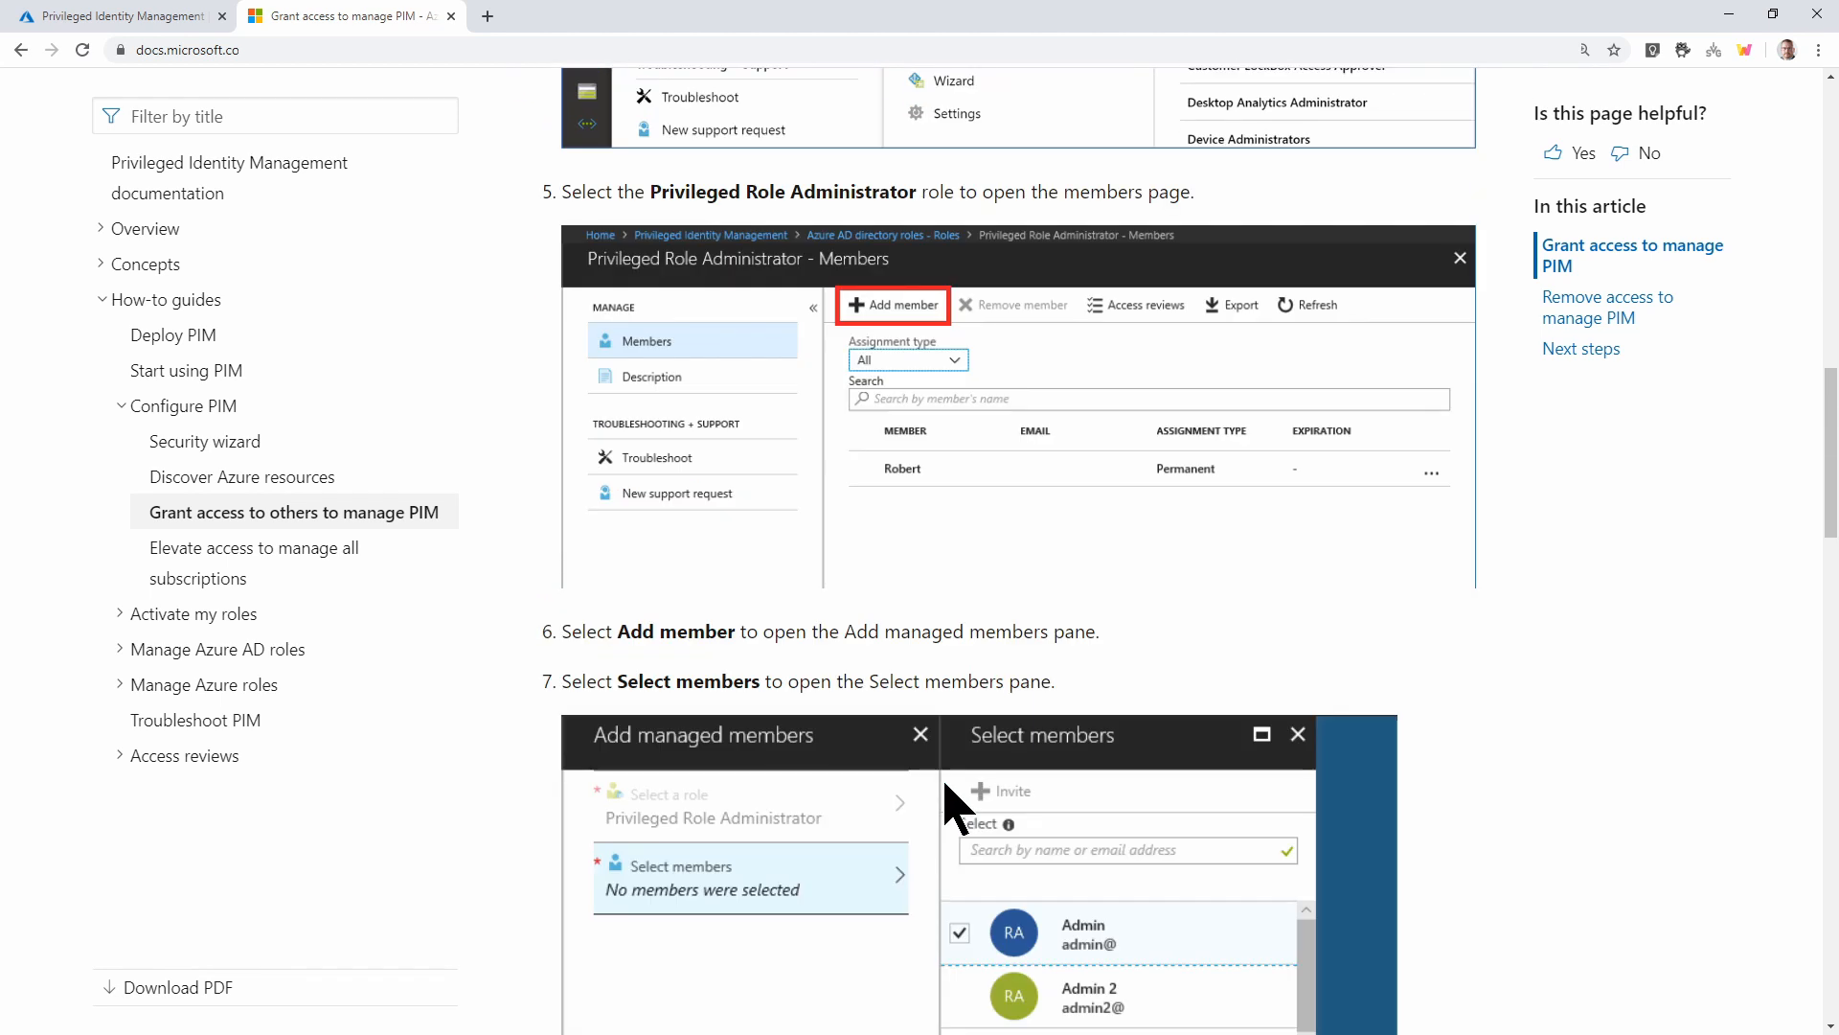
{"action": "left_click", "coordinate": [125, 16]}
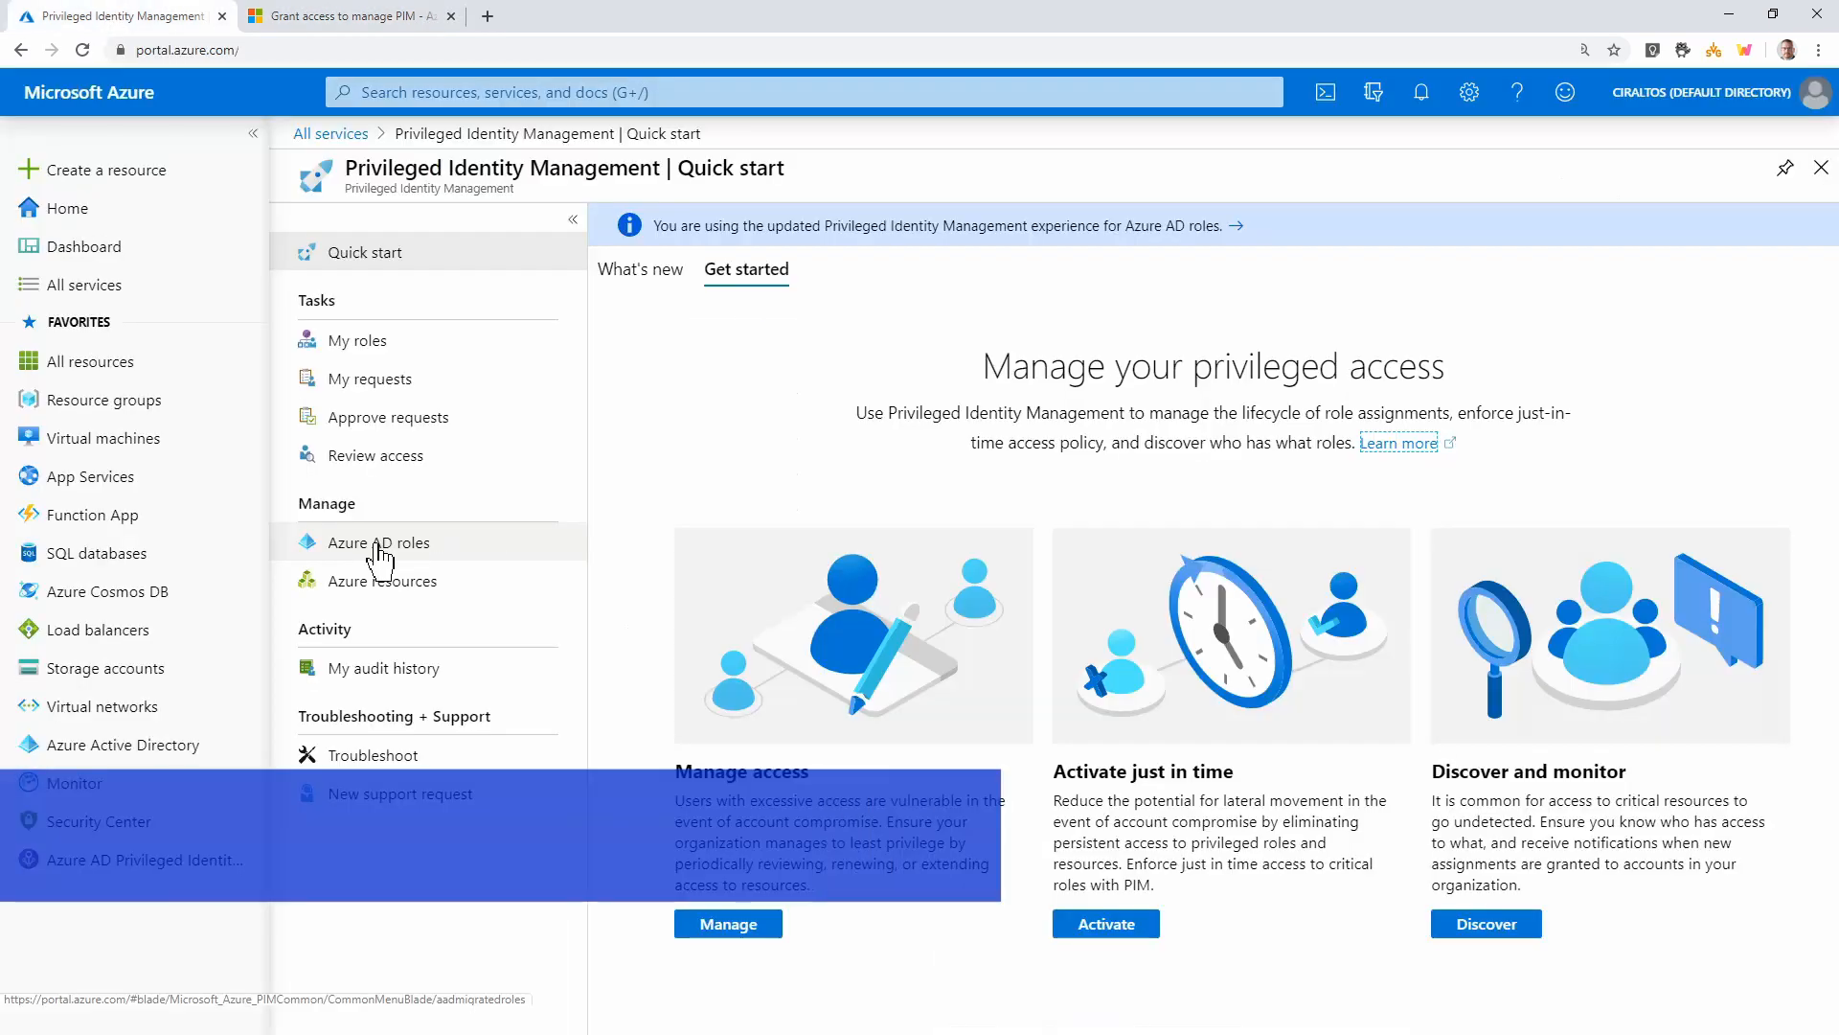
Find and open the Privileged Role Administrator role by searching 'pri' in Azure AD roles
{"action": "left_click", "coordinate": [398, 543]}
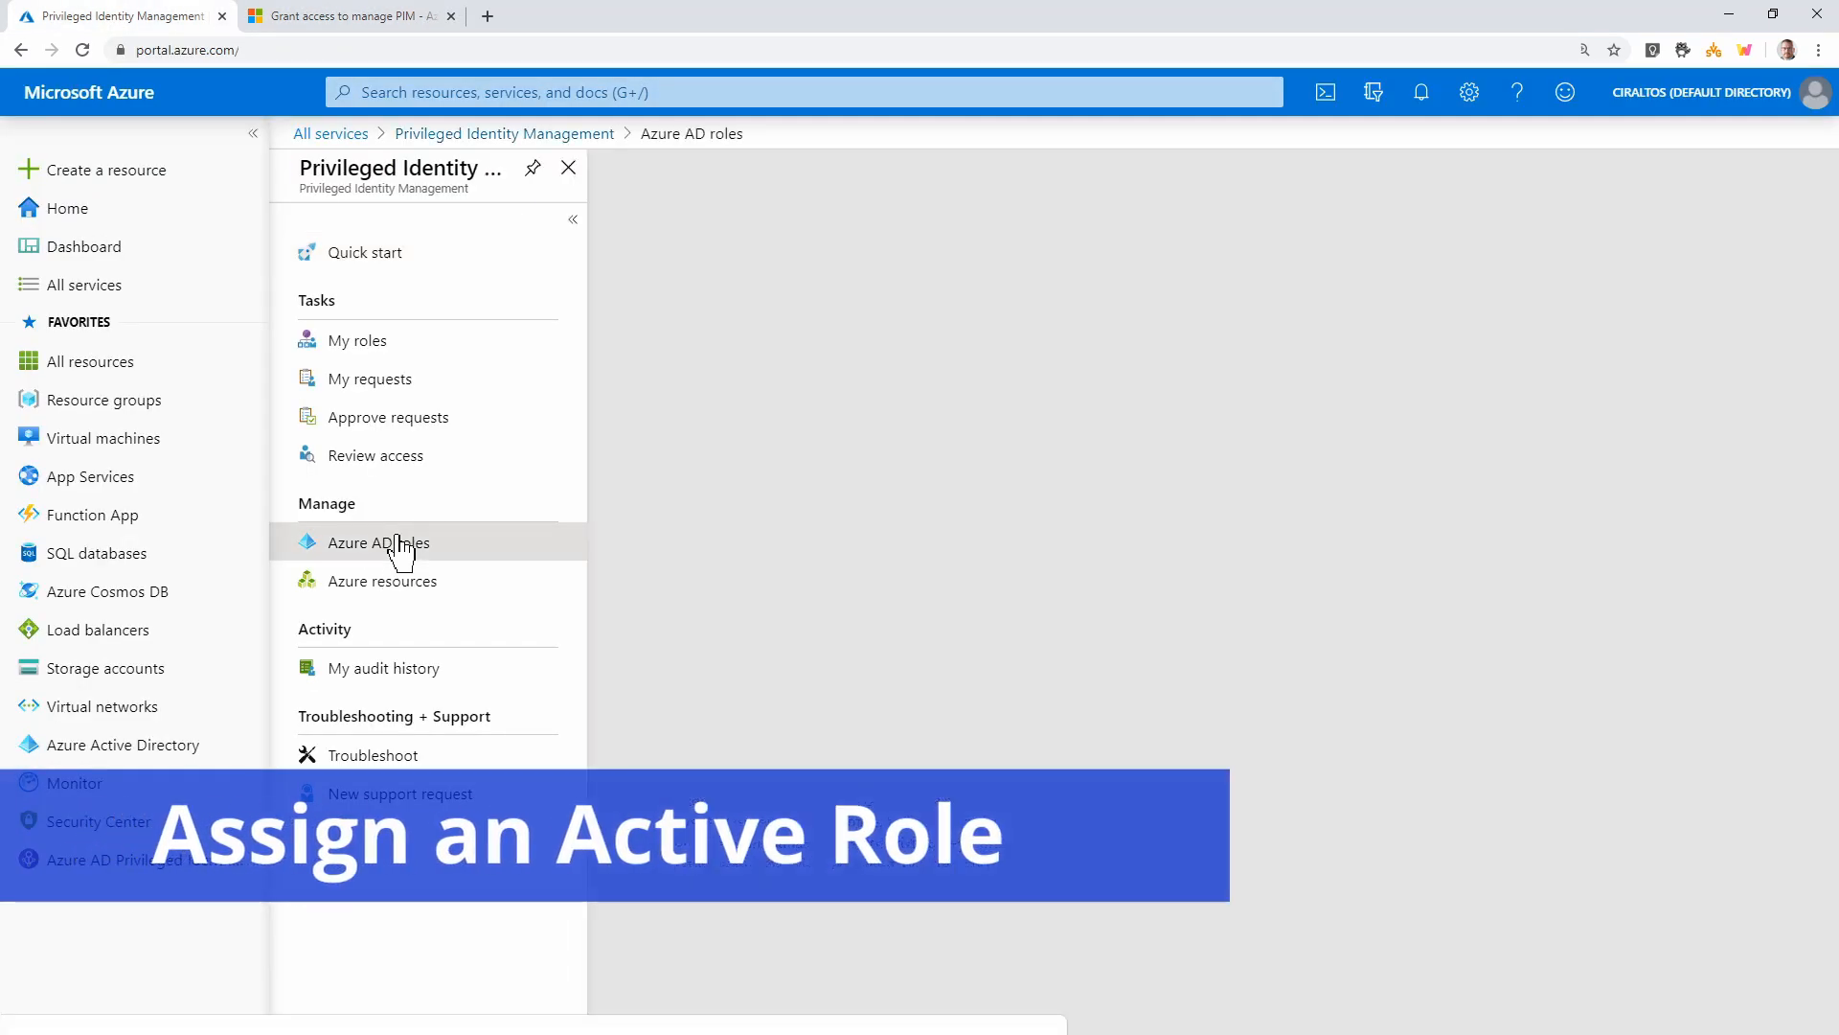
{"action": "left_click", "coordinate": [360, 552]}
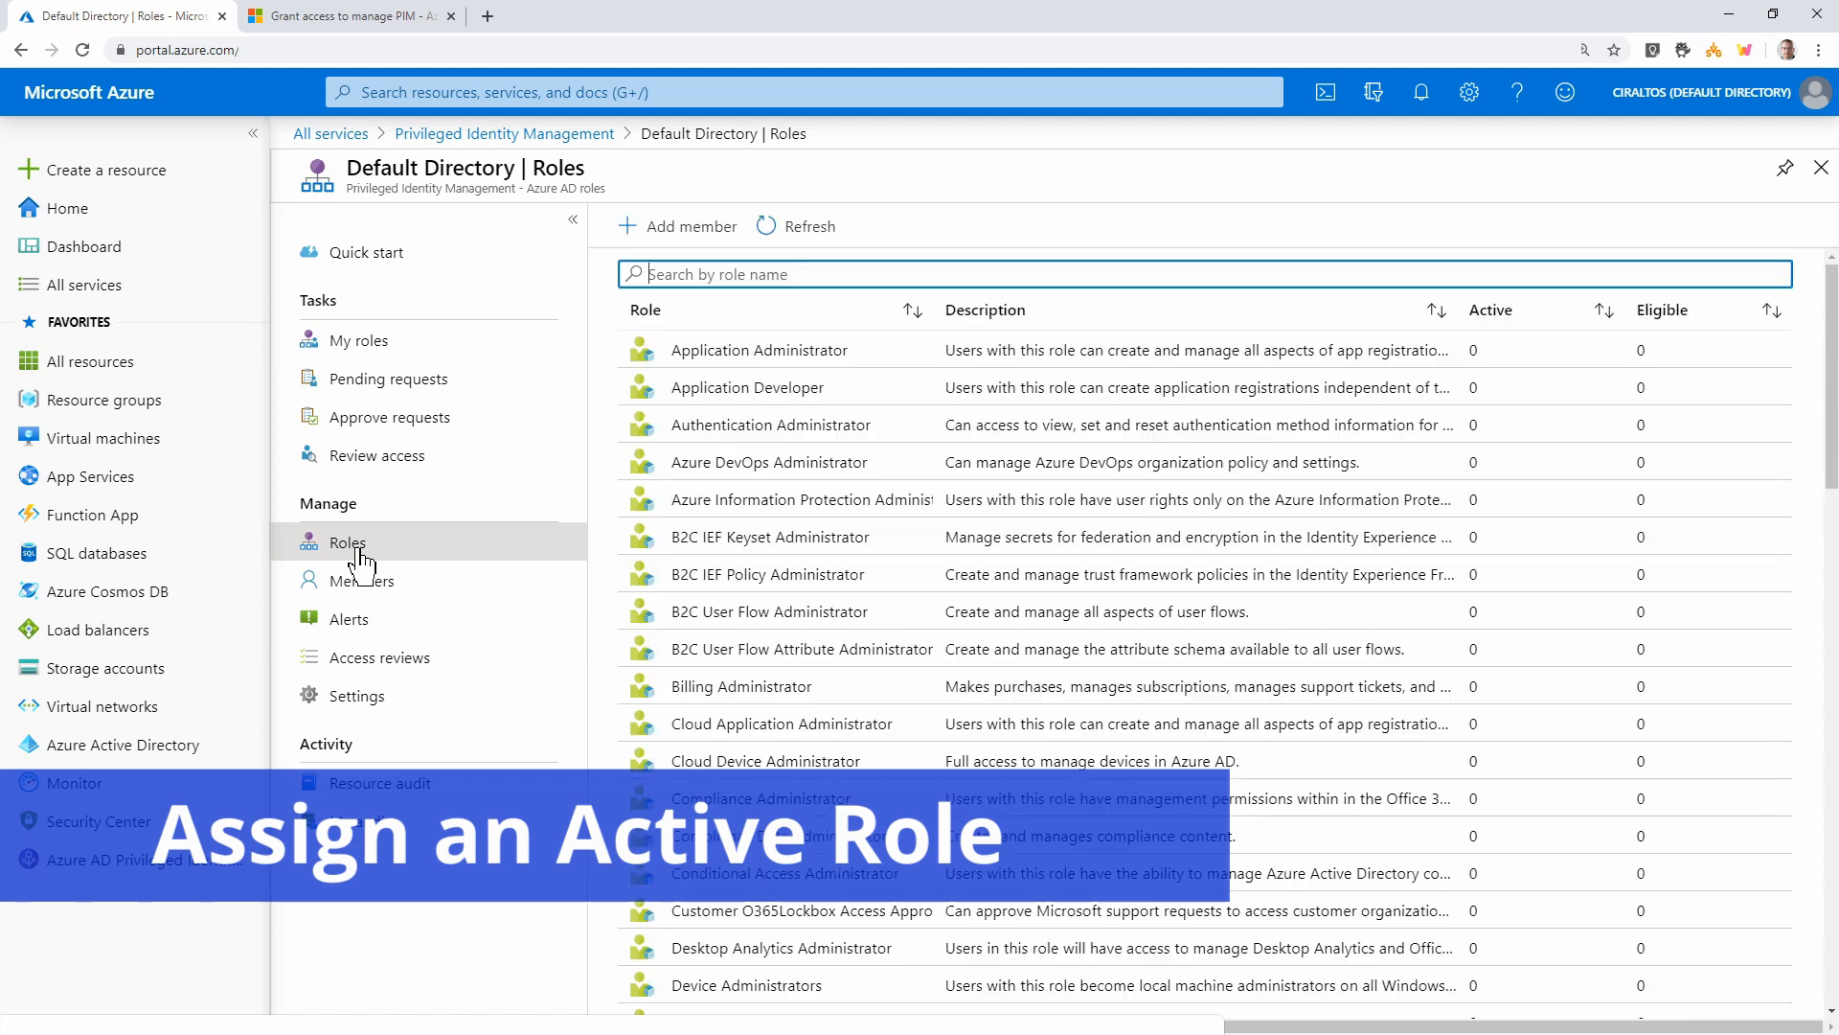
{"action": "left_click", "coordinate": [809, 277]}
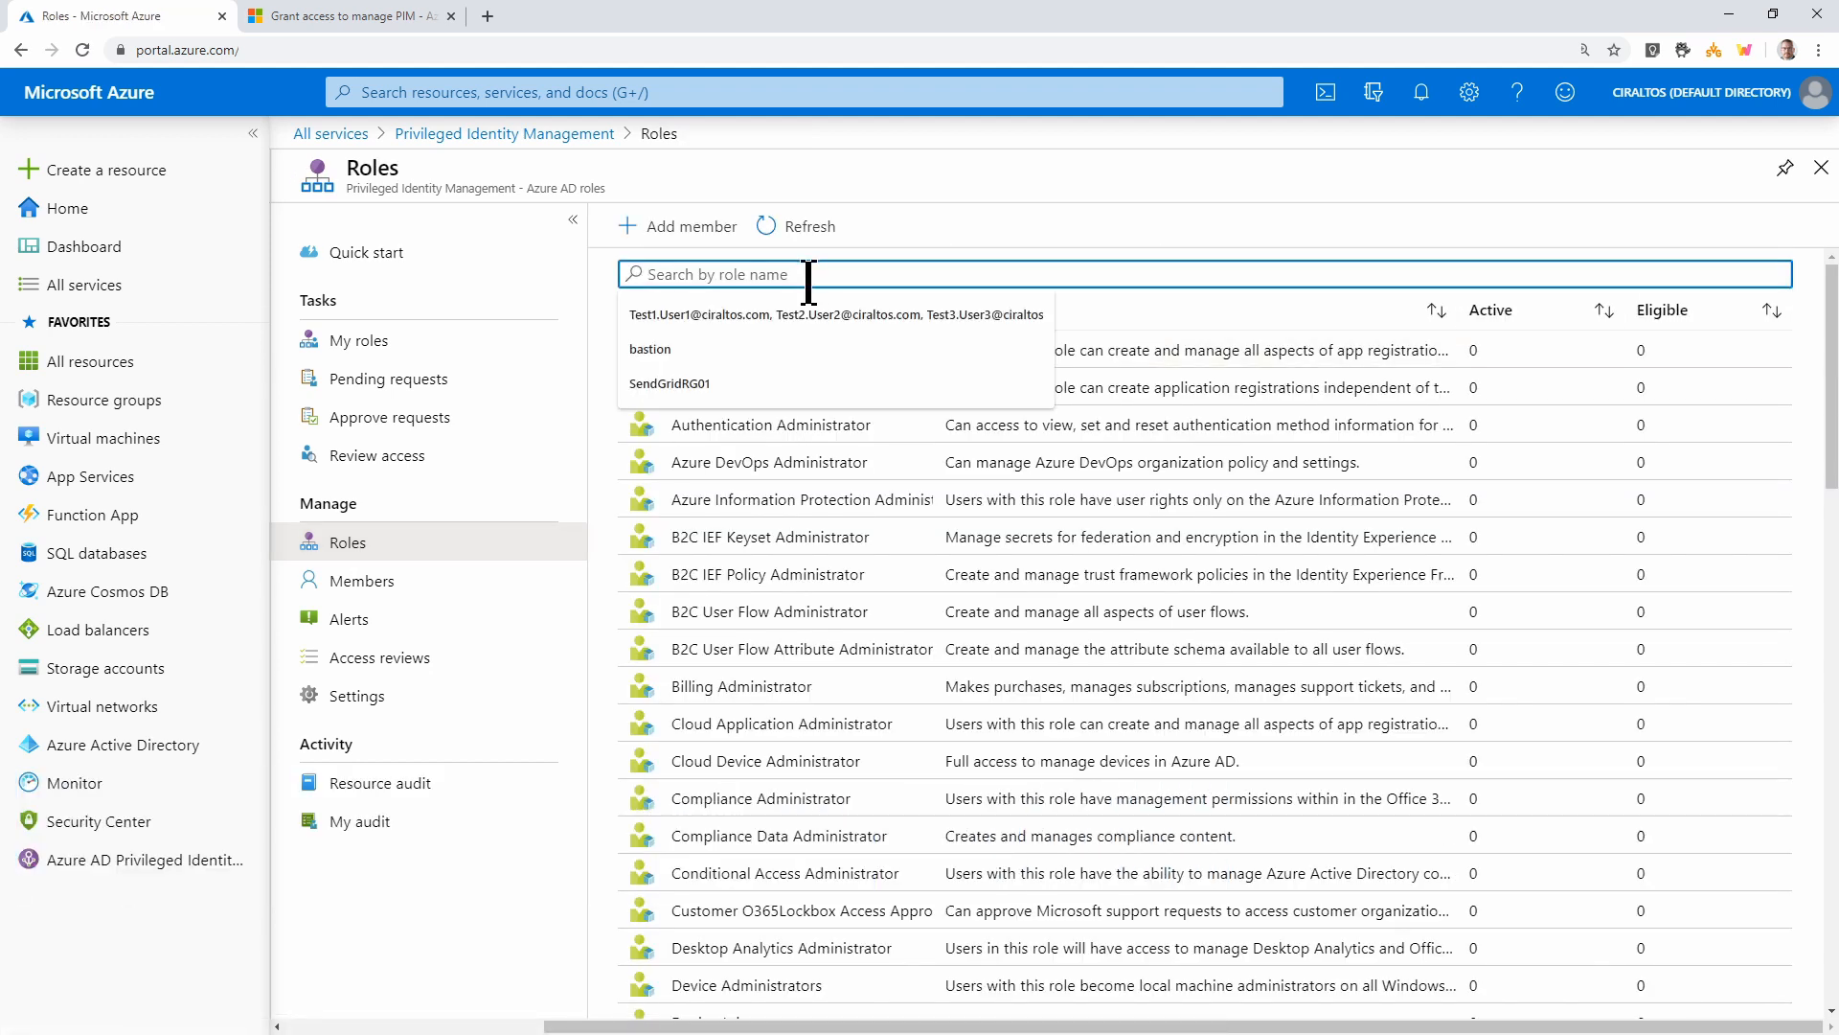
{"action": "type", "text": "pri"}
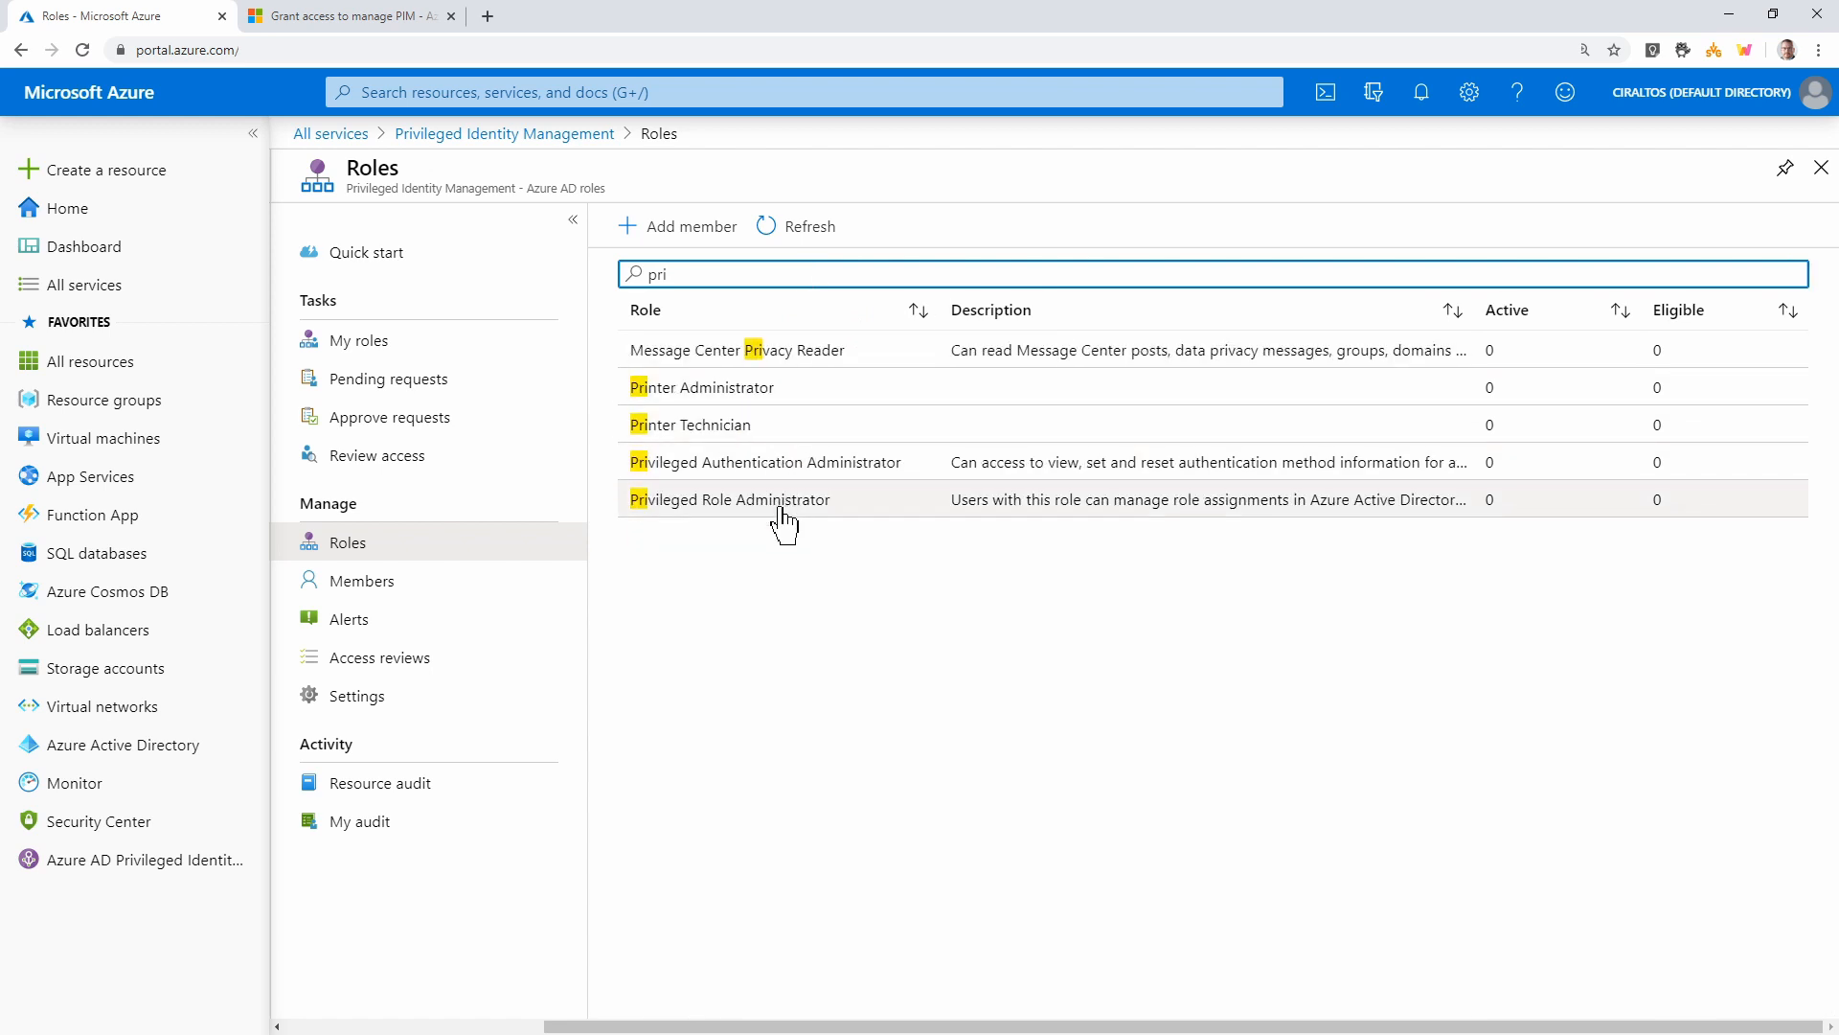
{"action": "left_click", "coordinate": [783, 508]}
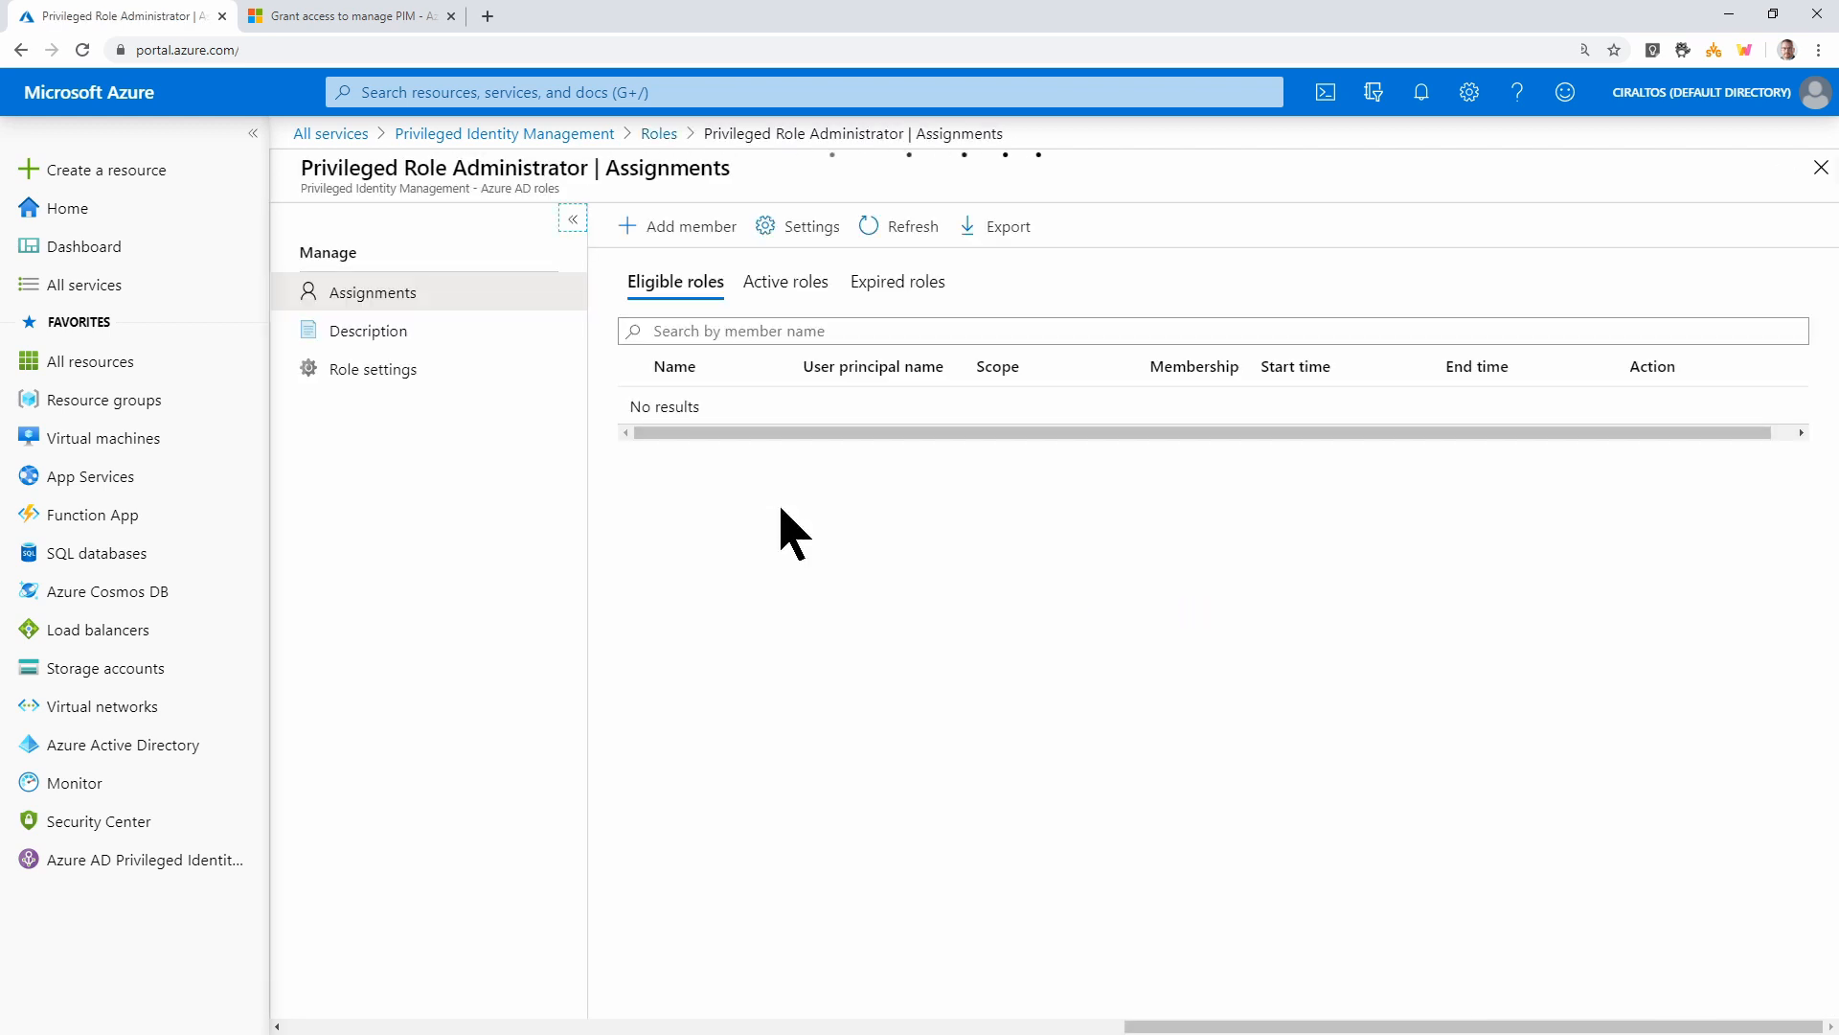
Start a new assignment and select the PIM admin account as the member
{"action": "left_click", "coordinate": [684, 237]}
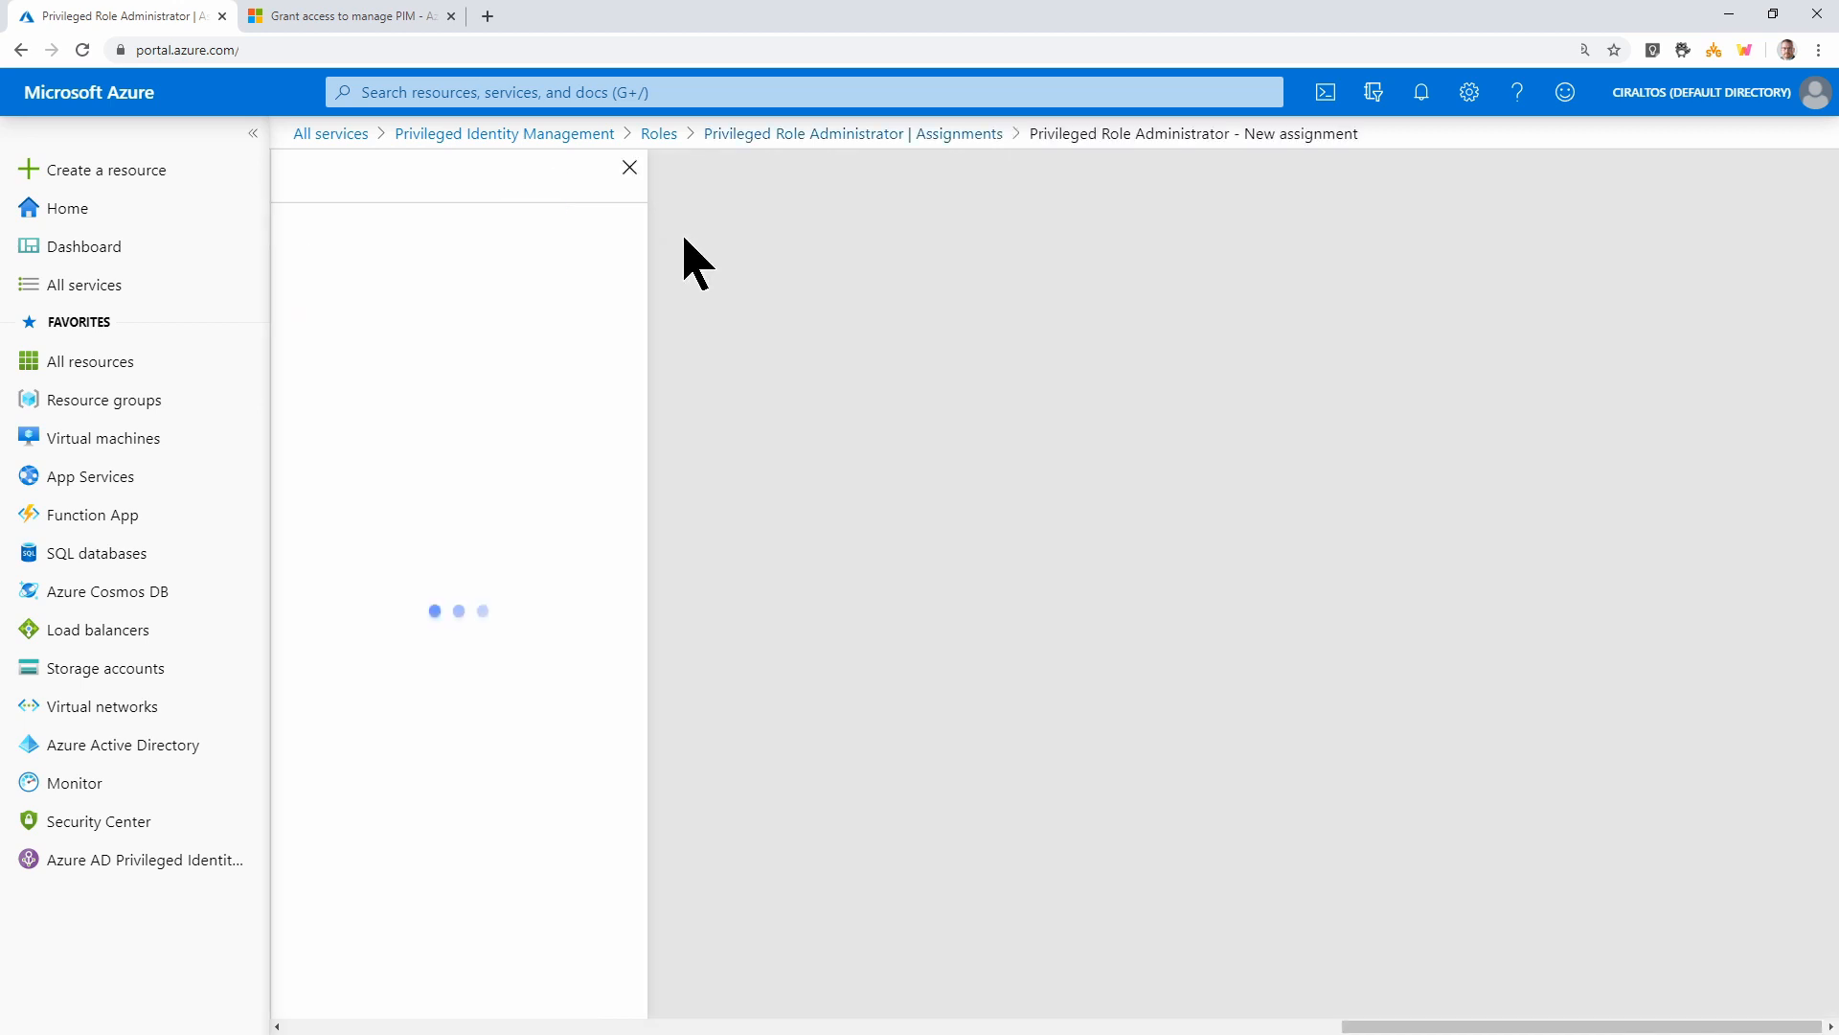
{"action": "left_click", "coordinate": [506, 406]}
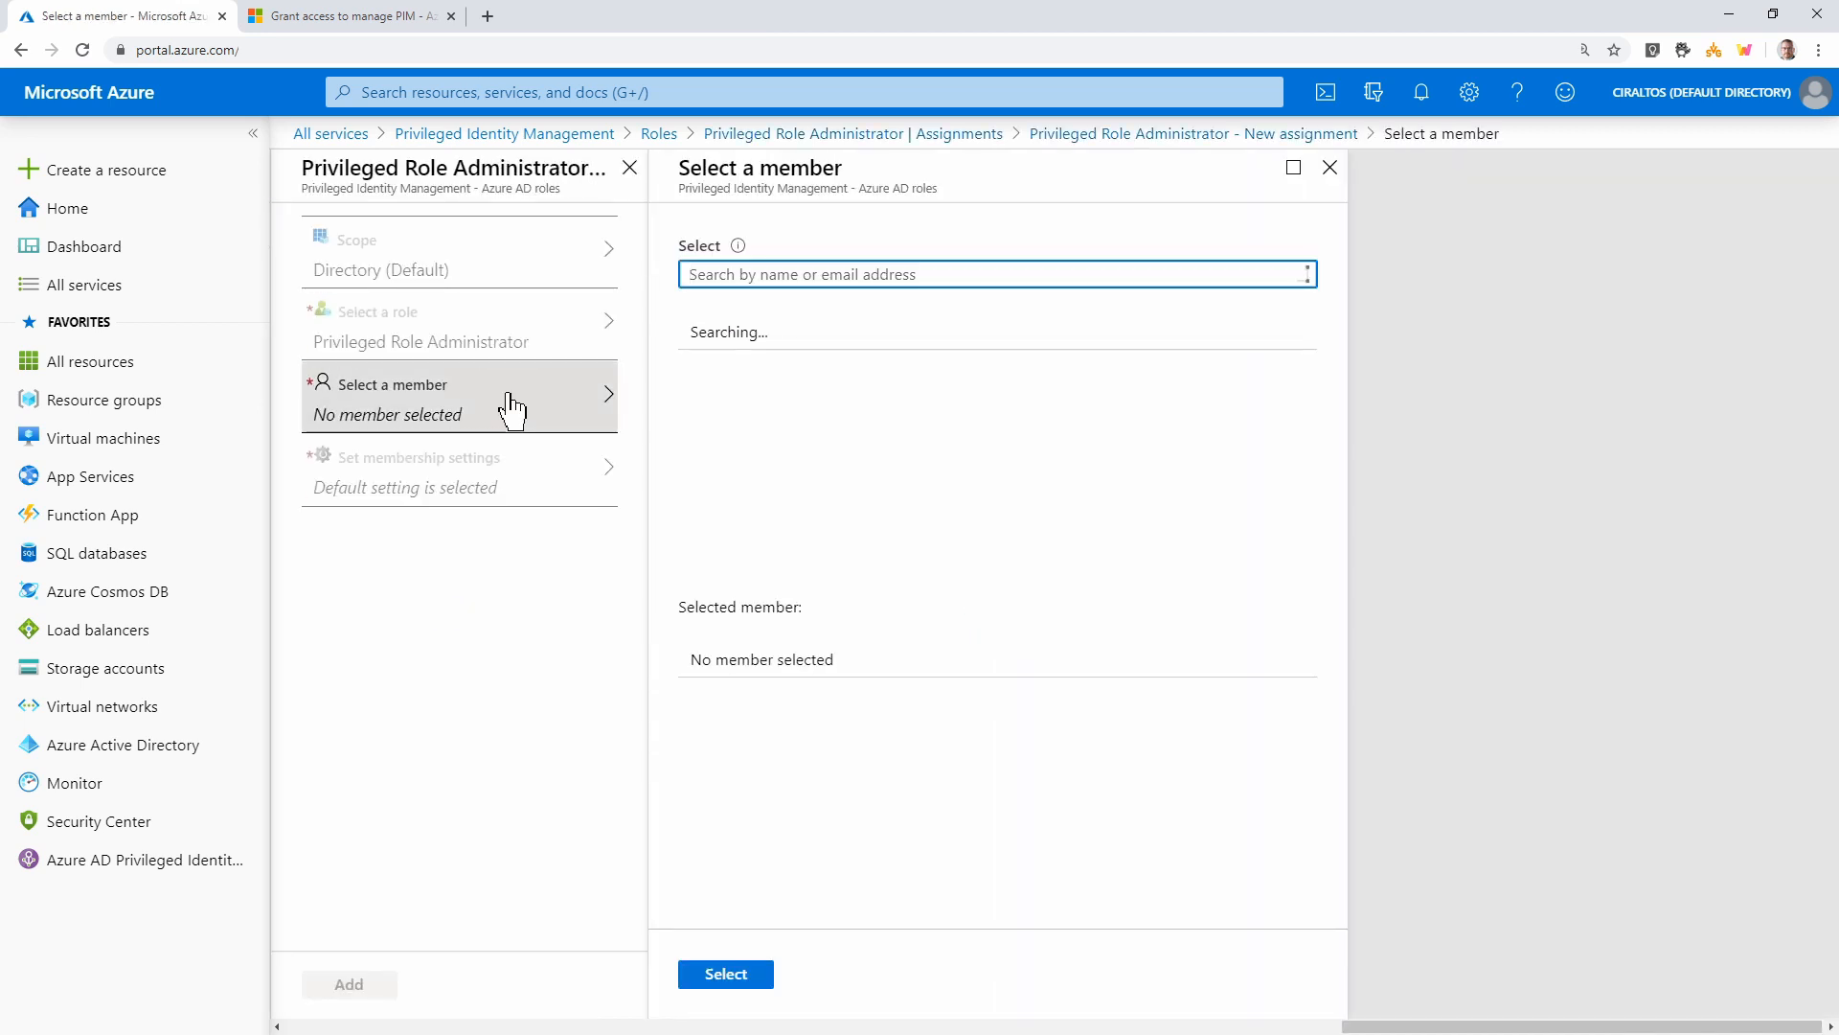
{"action": "type", "text": "pim"}
{"action": "left_click", "coordinate": [997, 343]}
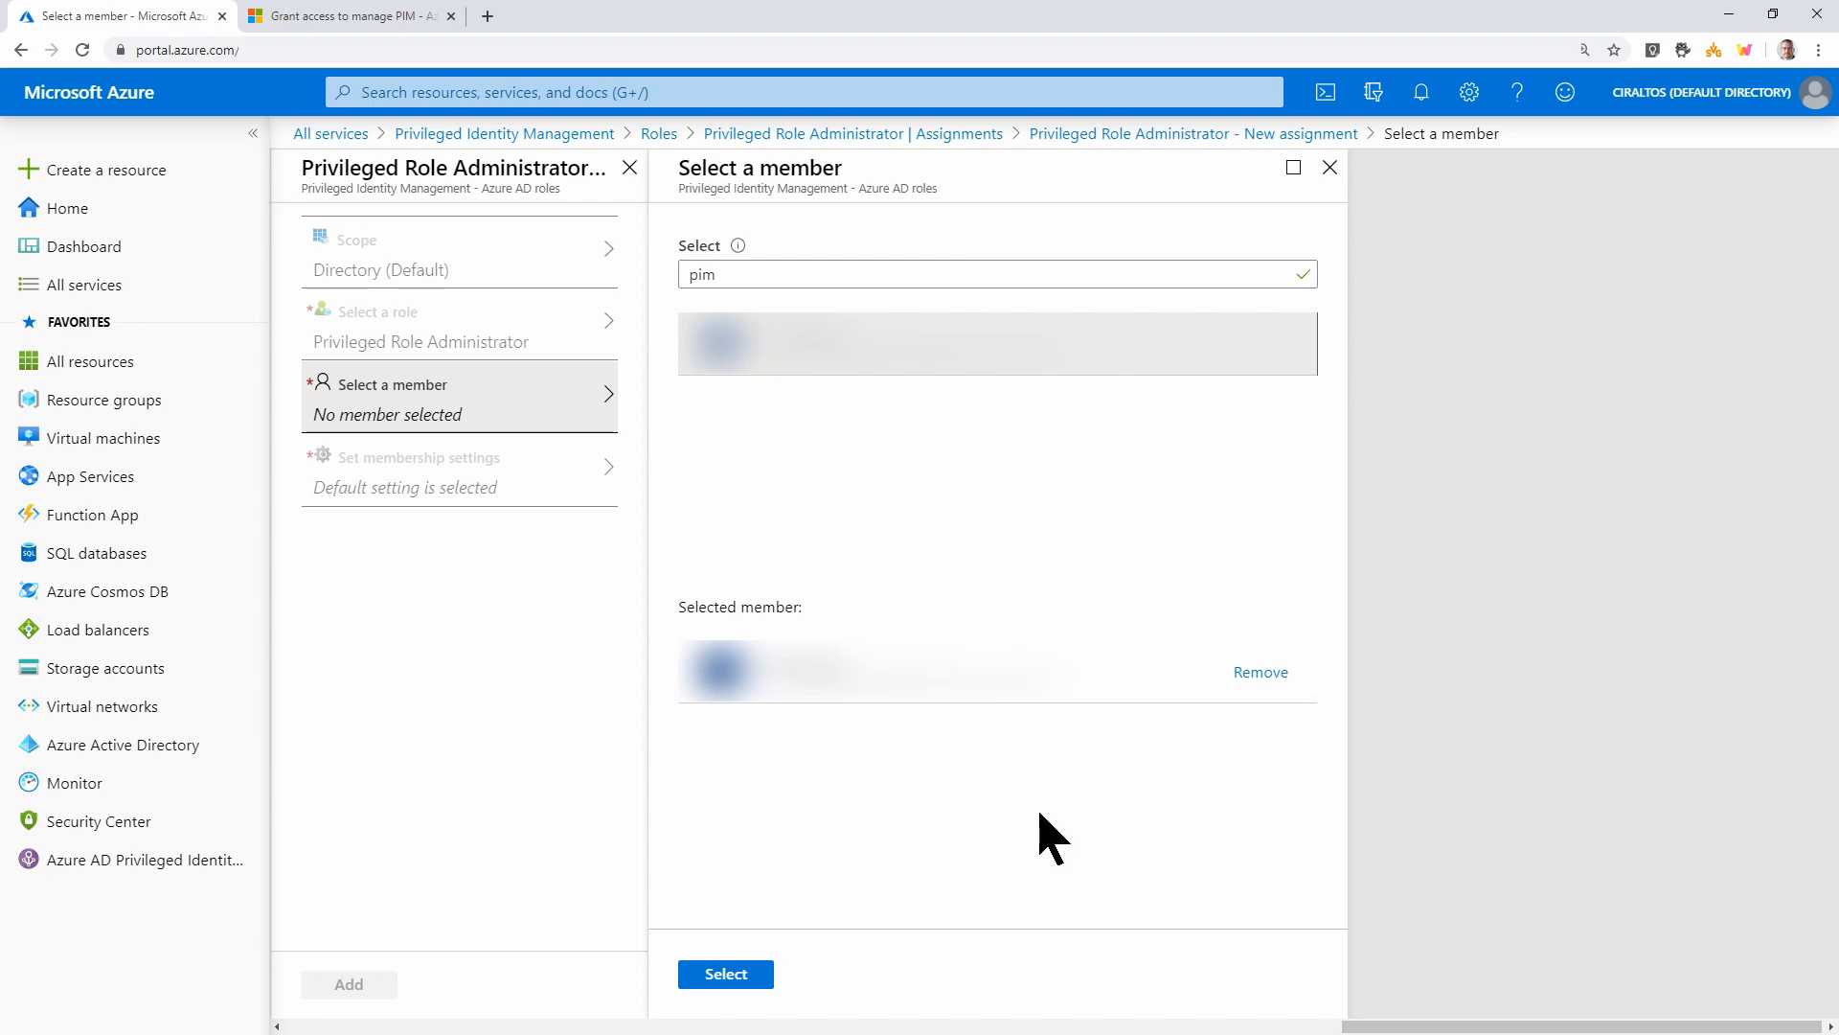
{"action": "left_click", "coordinate": [726, 973]}
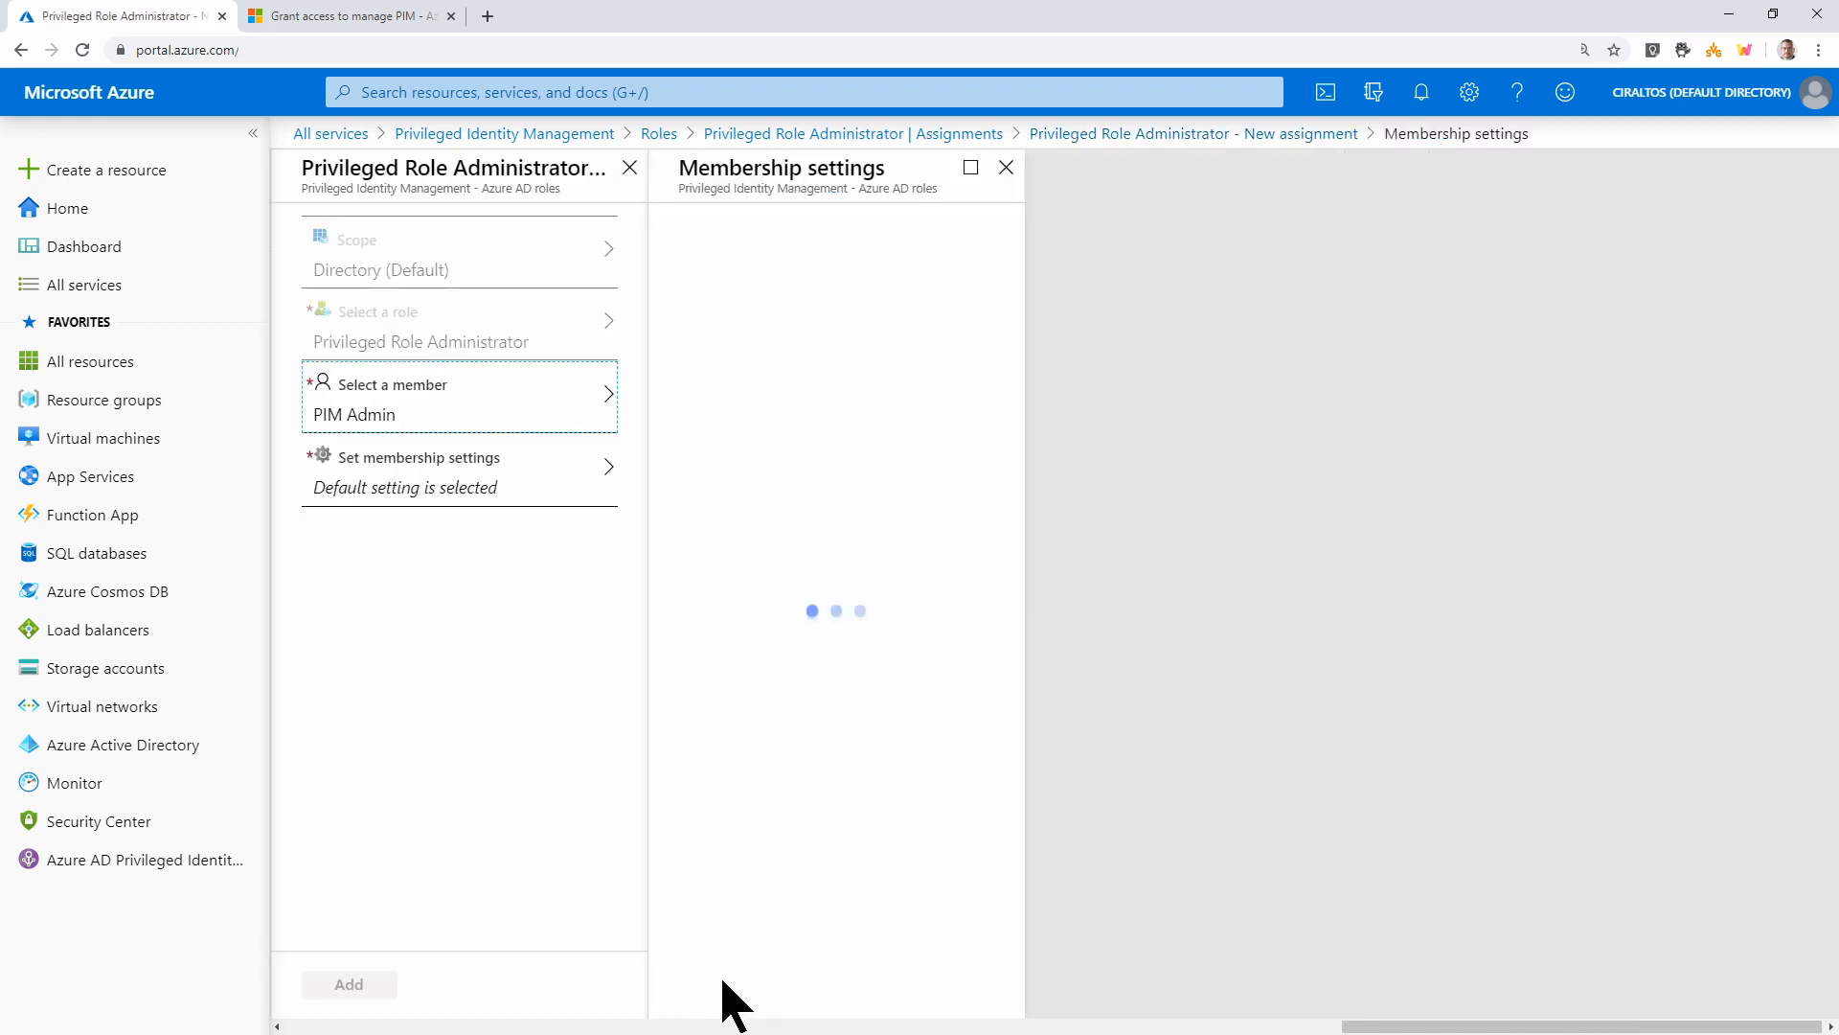
Make the assignment Active with justification 'First PIM Admin', add it, then go to My roles
{"action": "left_click", "coordinate": [891, 244]}
{"action": "left_click", "coordinate": [899, 317]}
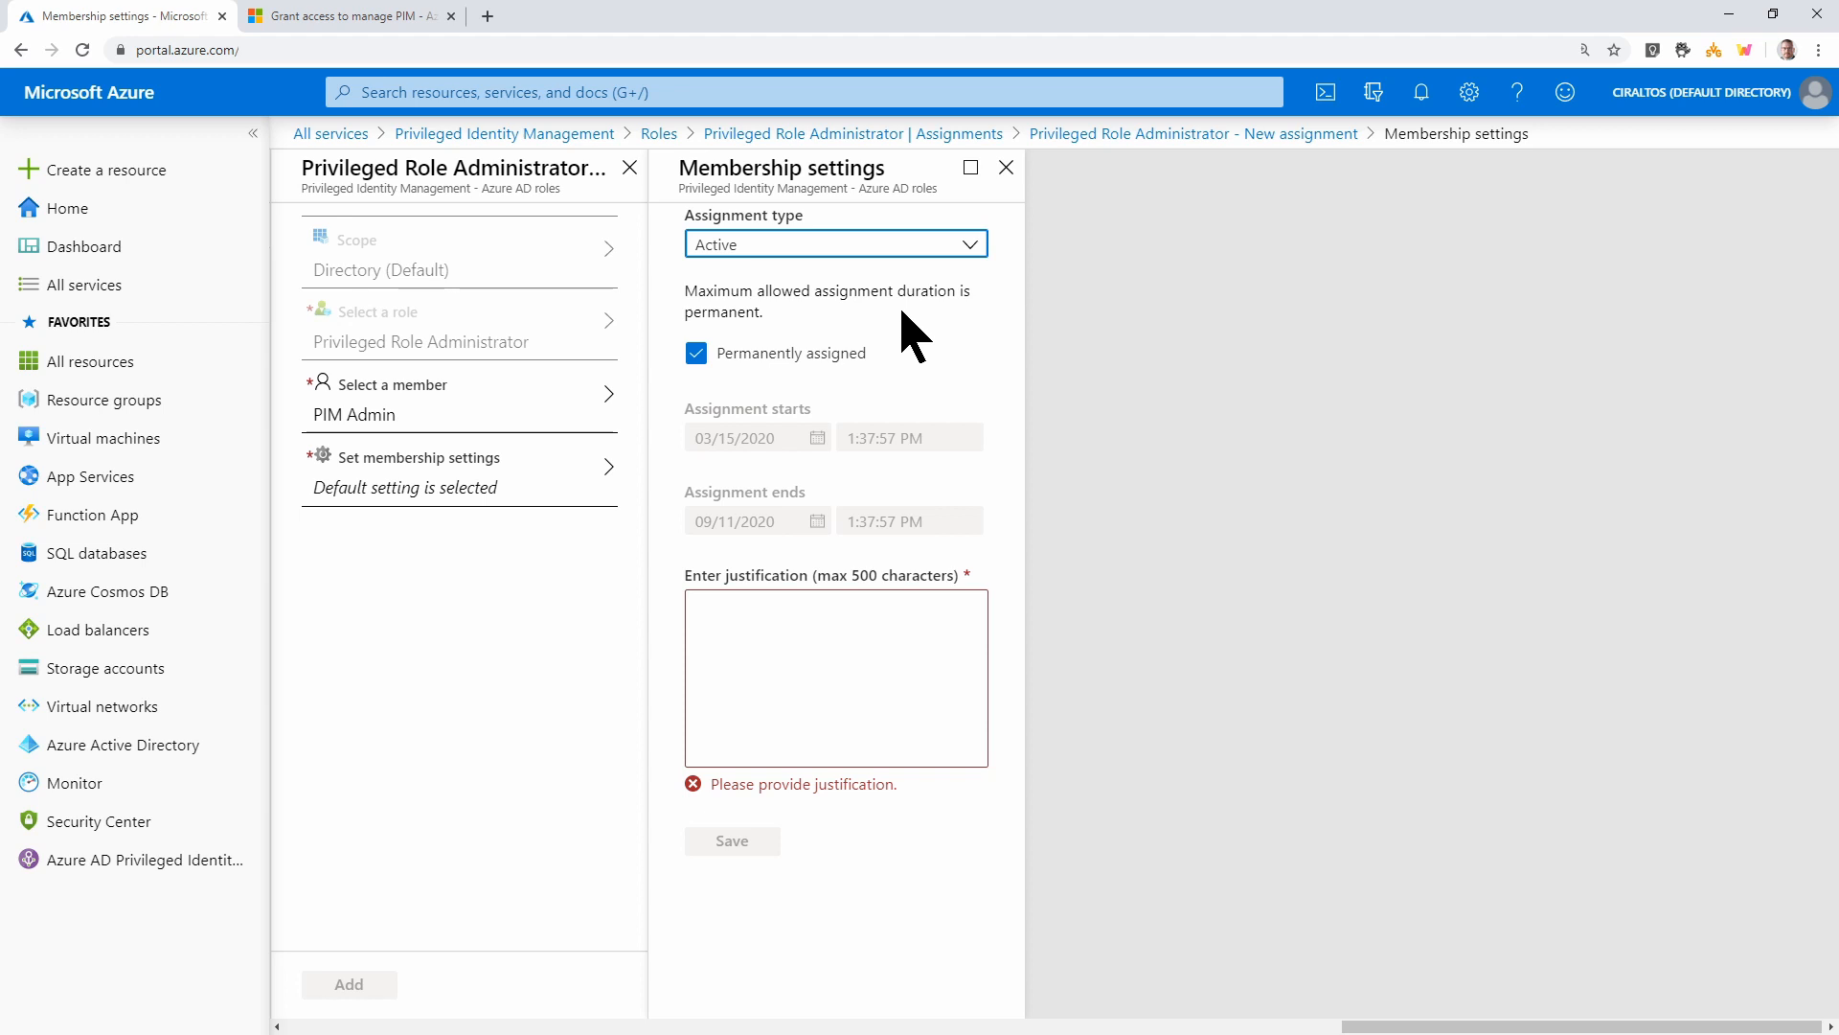
{"action": "left_click", "coordinate": [843, 692]}
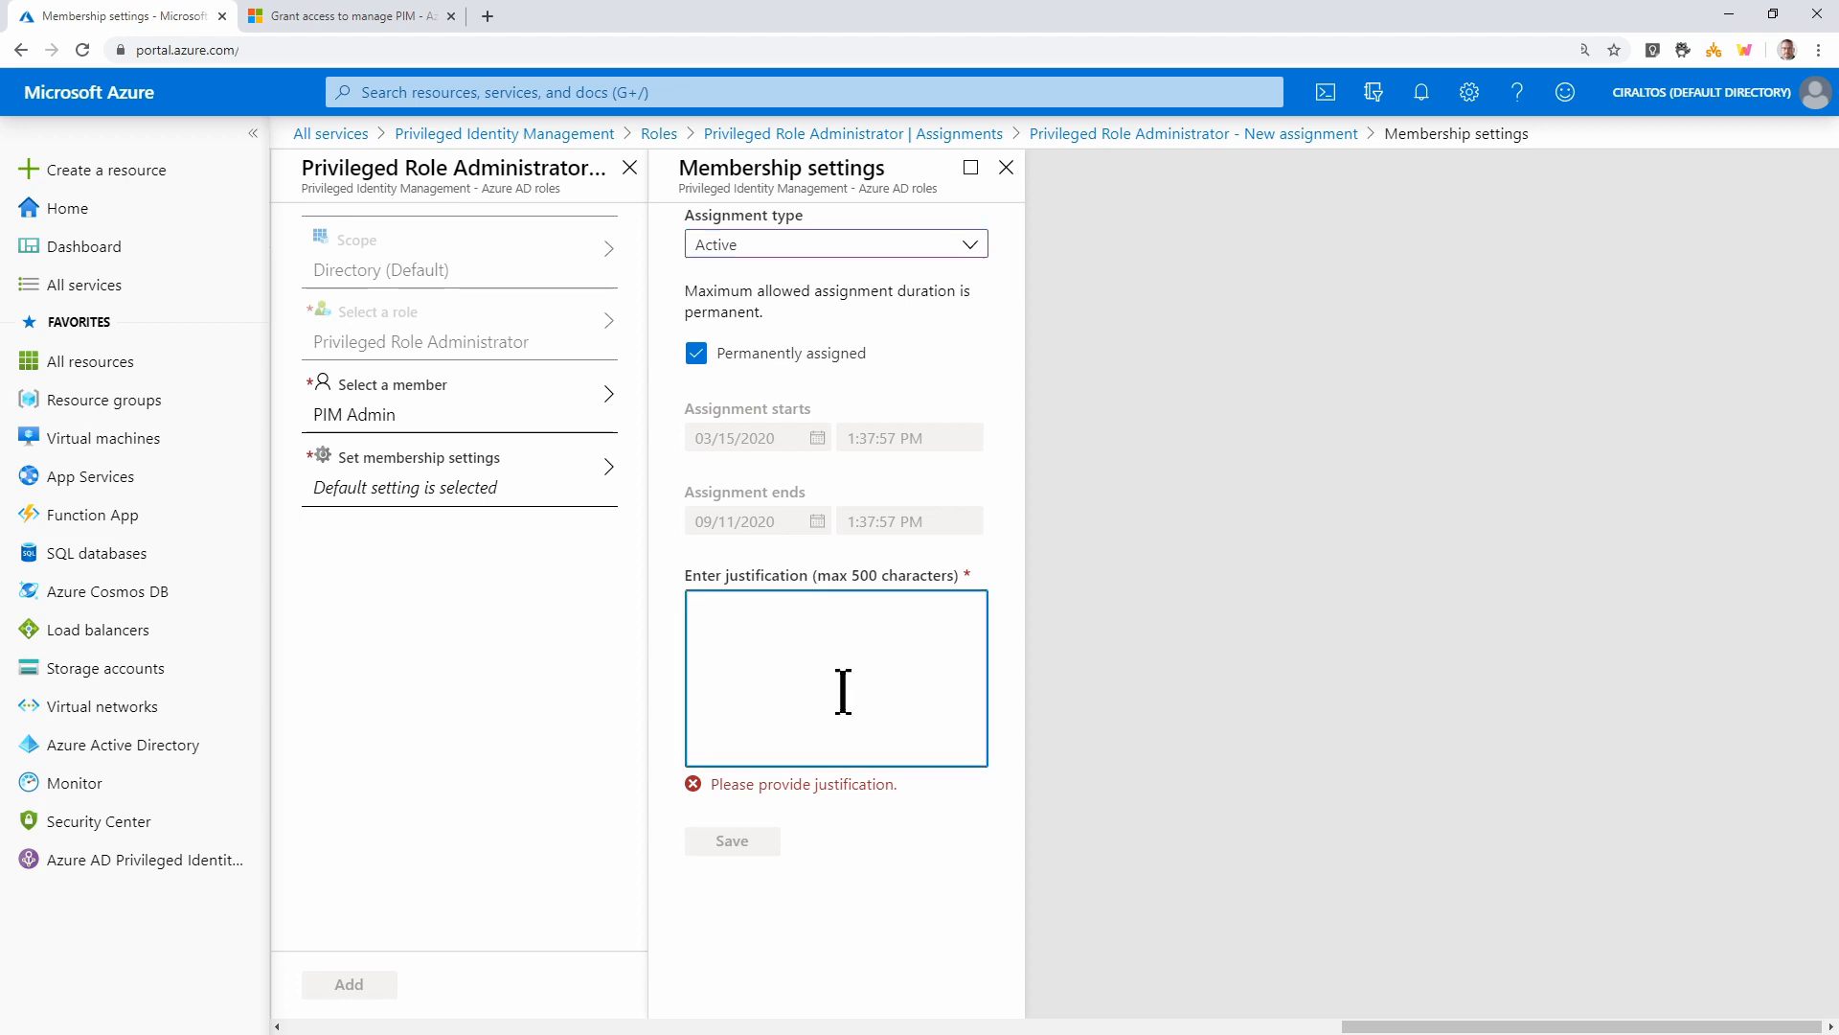
{"action": "type", "text": "First PIM Admin"}
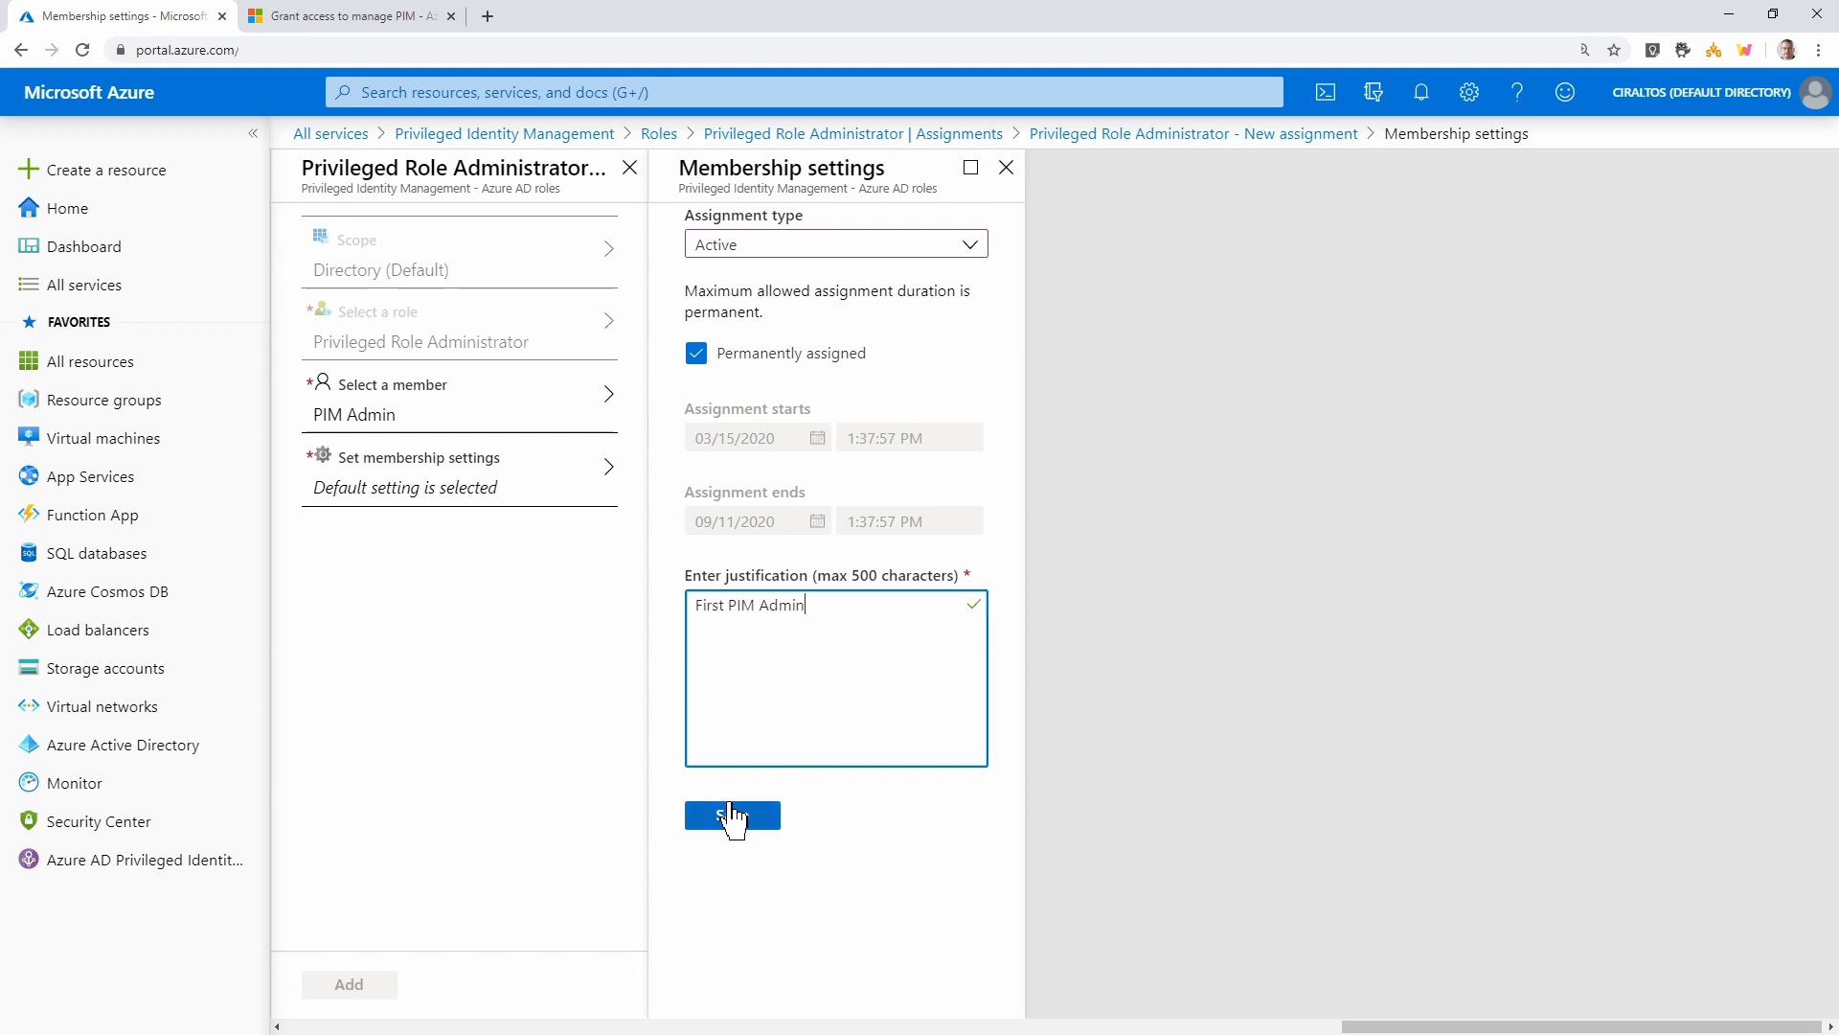
{"action": "left_click", "coordinate": [733, 816]}
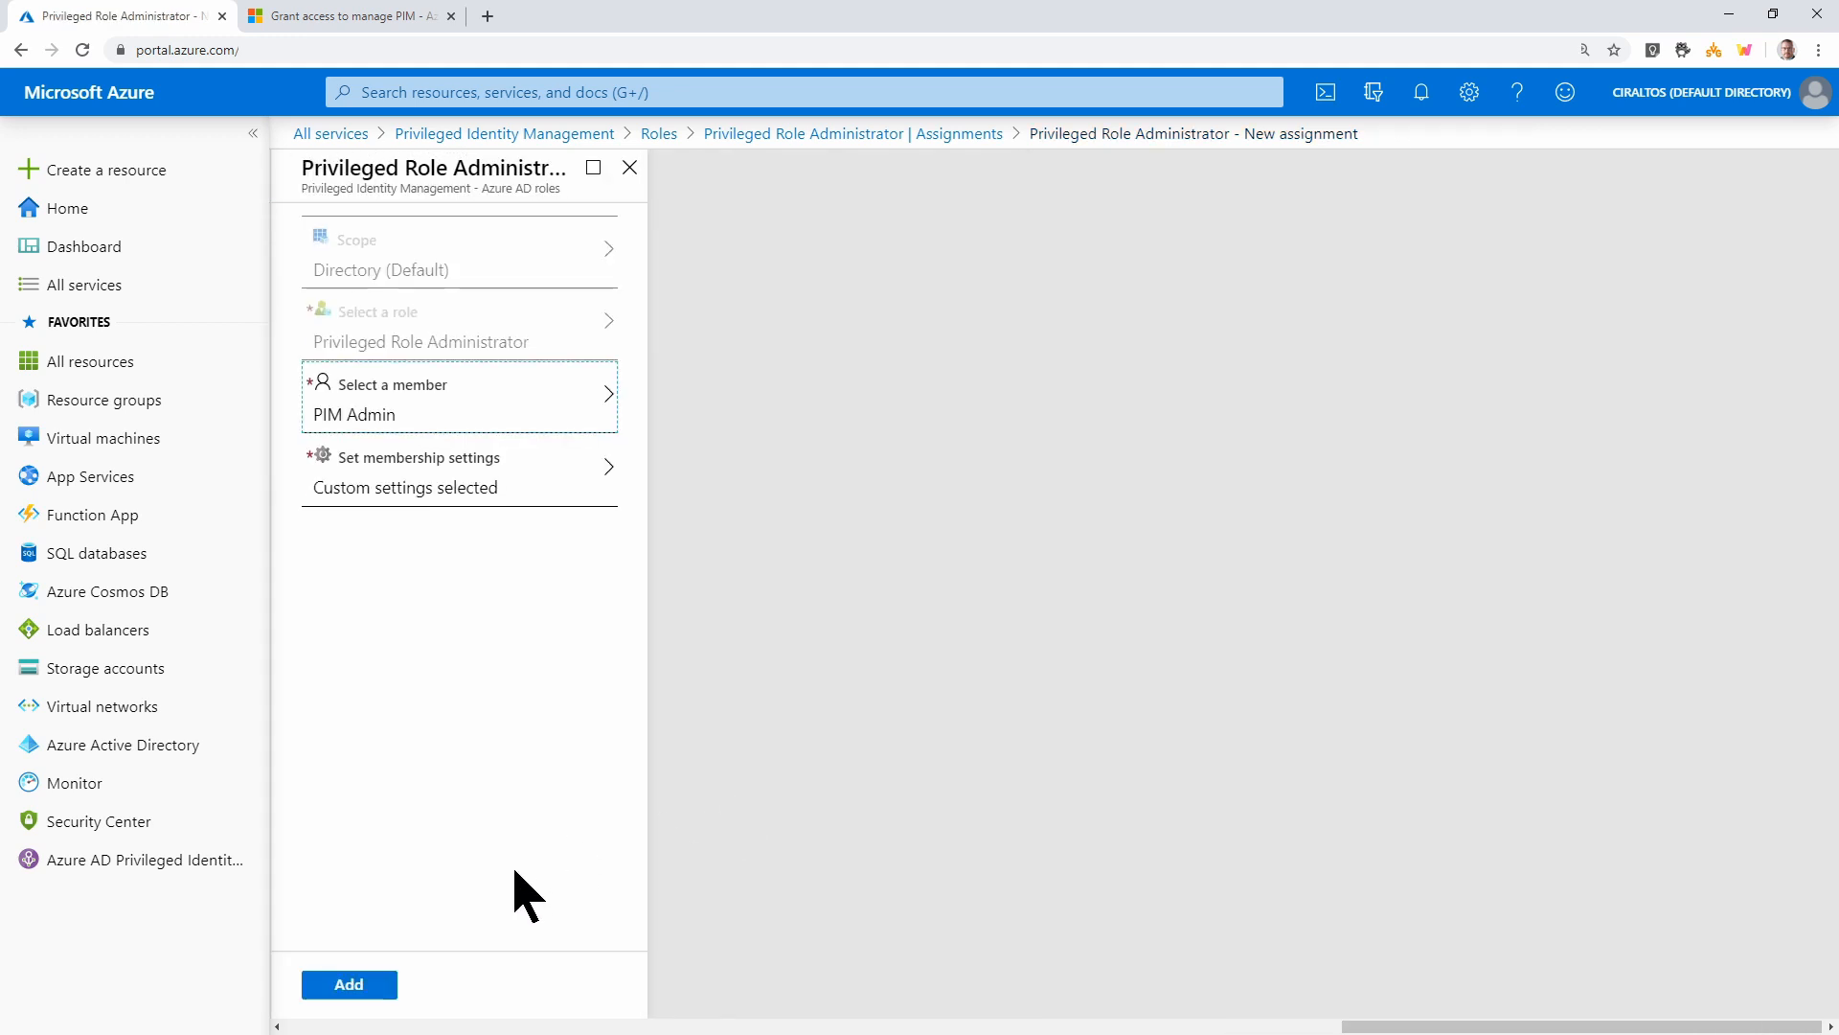
{"action": "left_click", "coordinate": [325, 986]}
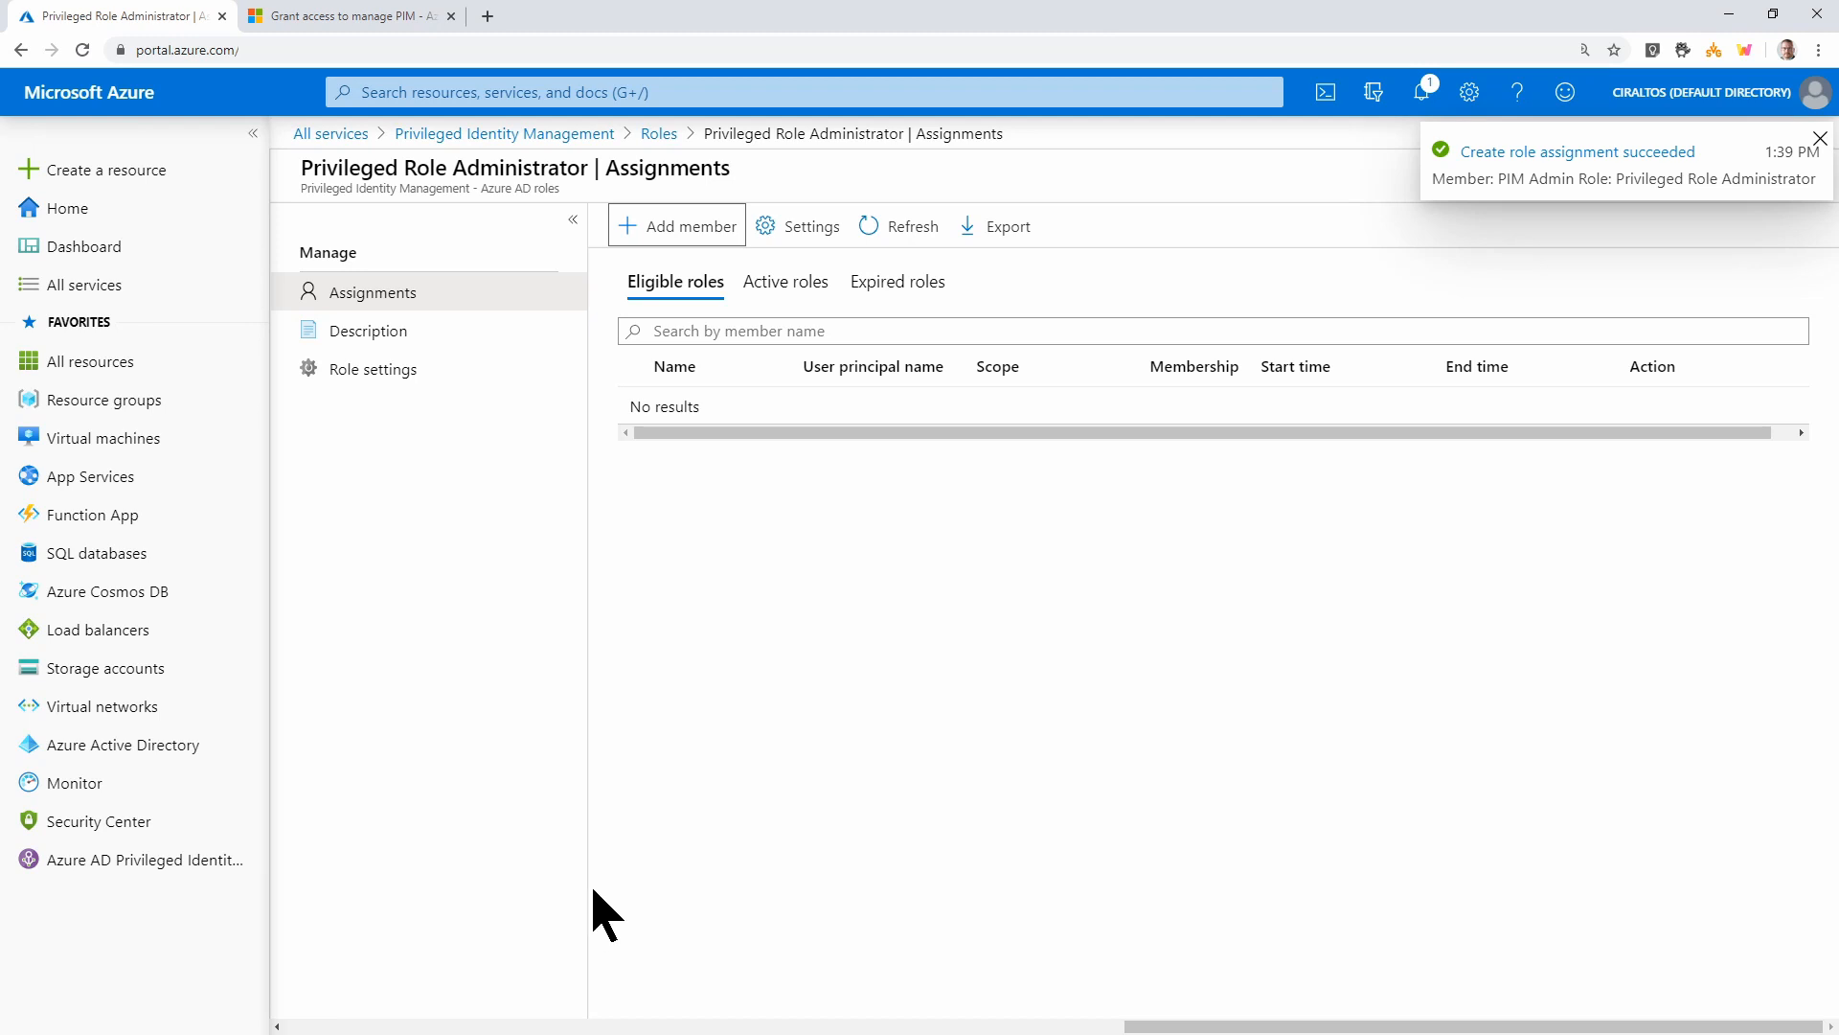
{"action": "left_click", "coordinate": [586, 134]}
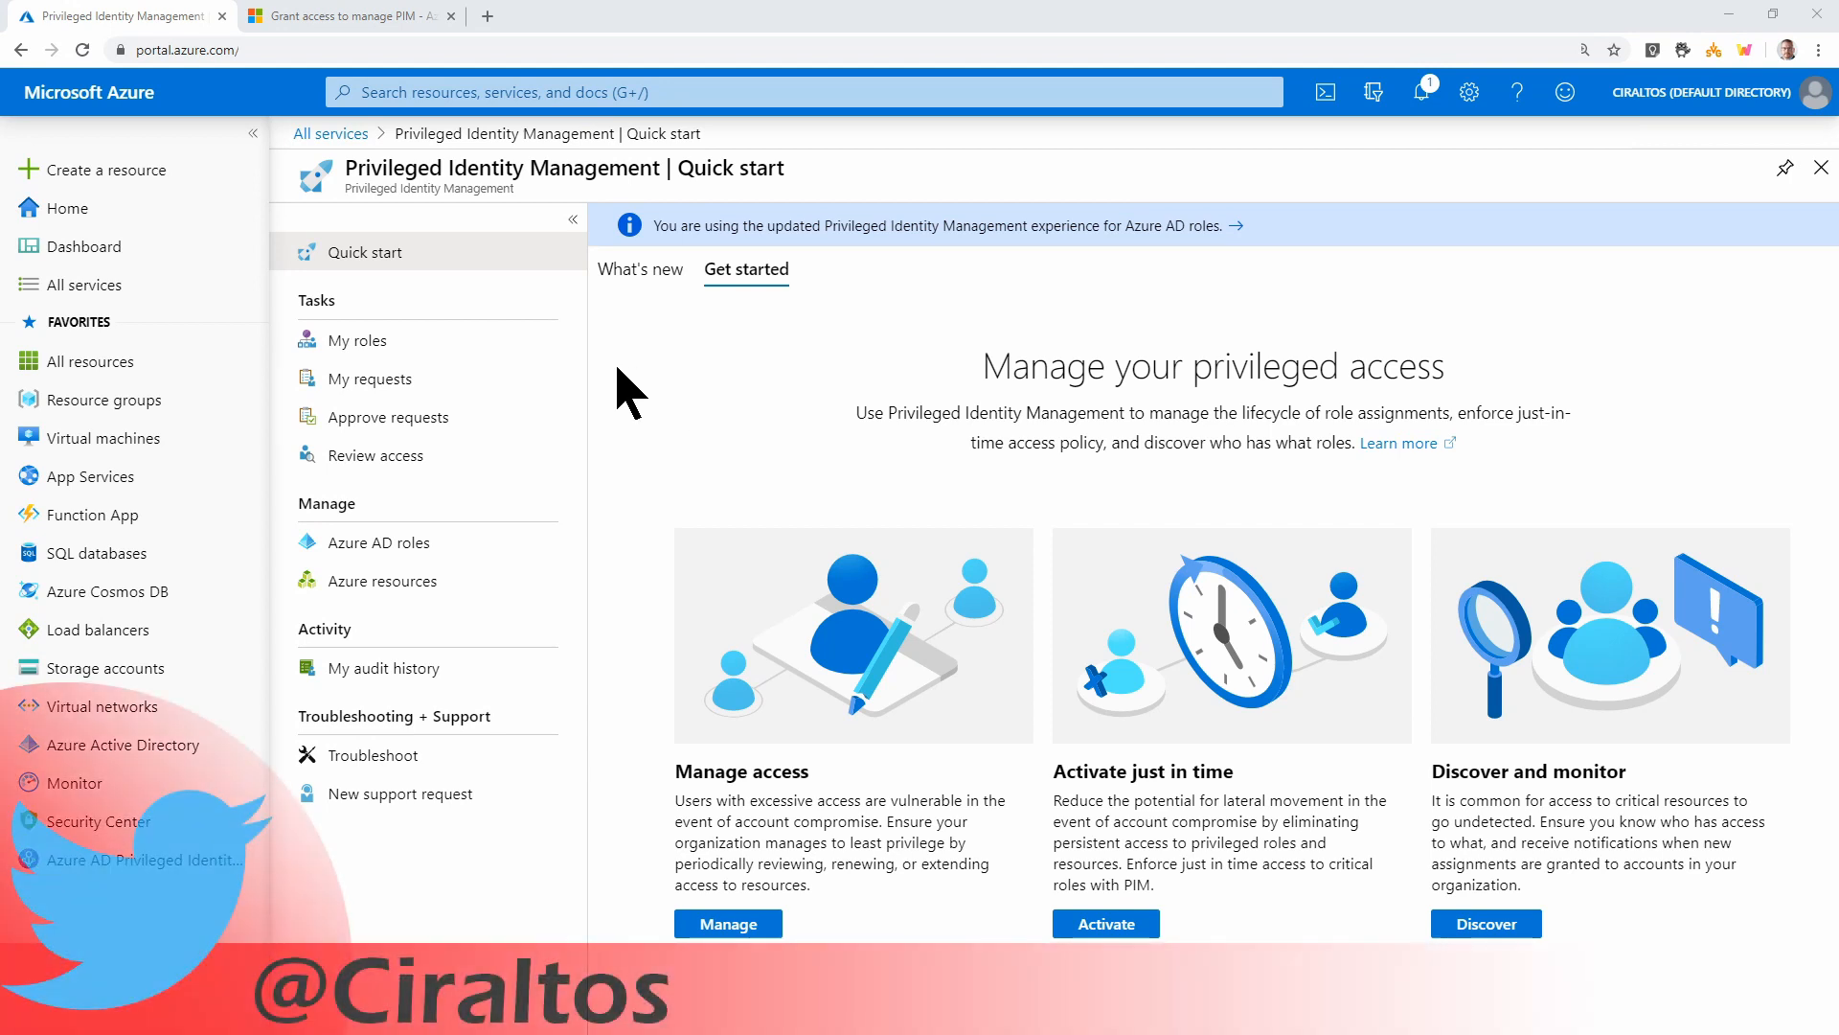
{"action": "left_click", "coordinate": [437, 351]}
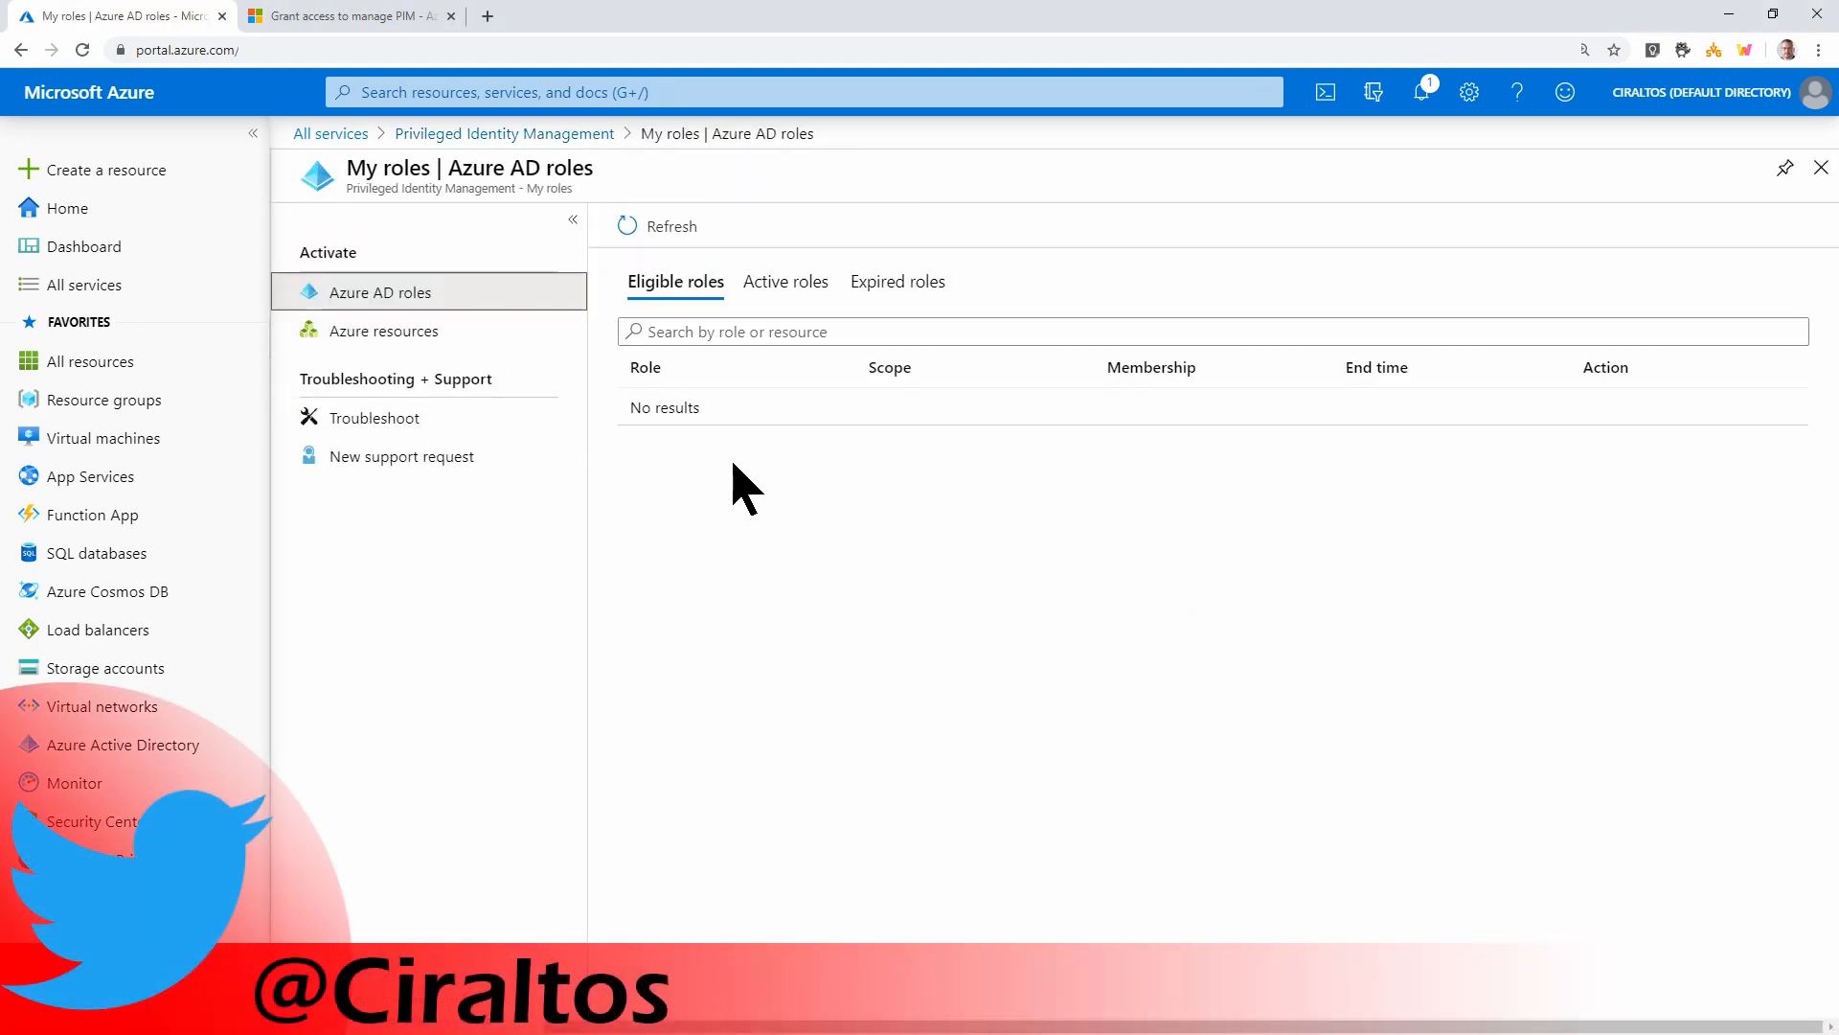
Review my Active, Eligible and Expired Azure AD roles, then return to the PIM overview
{"action": "left_click", "coordinate": [789, 285]}
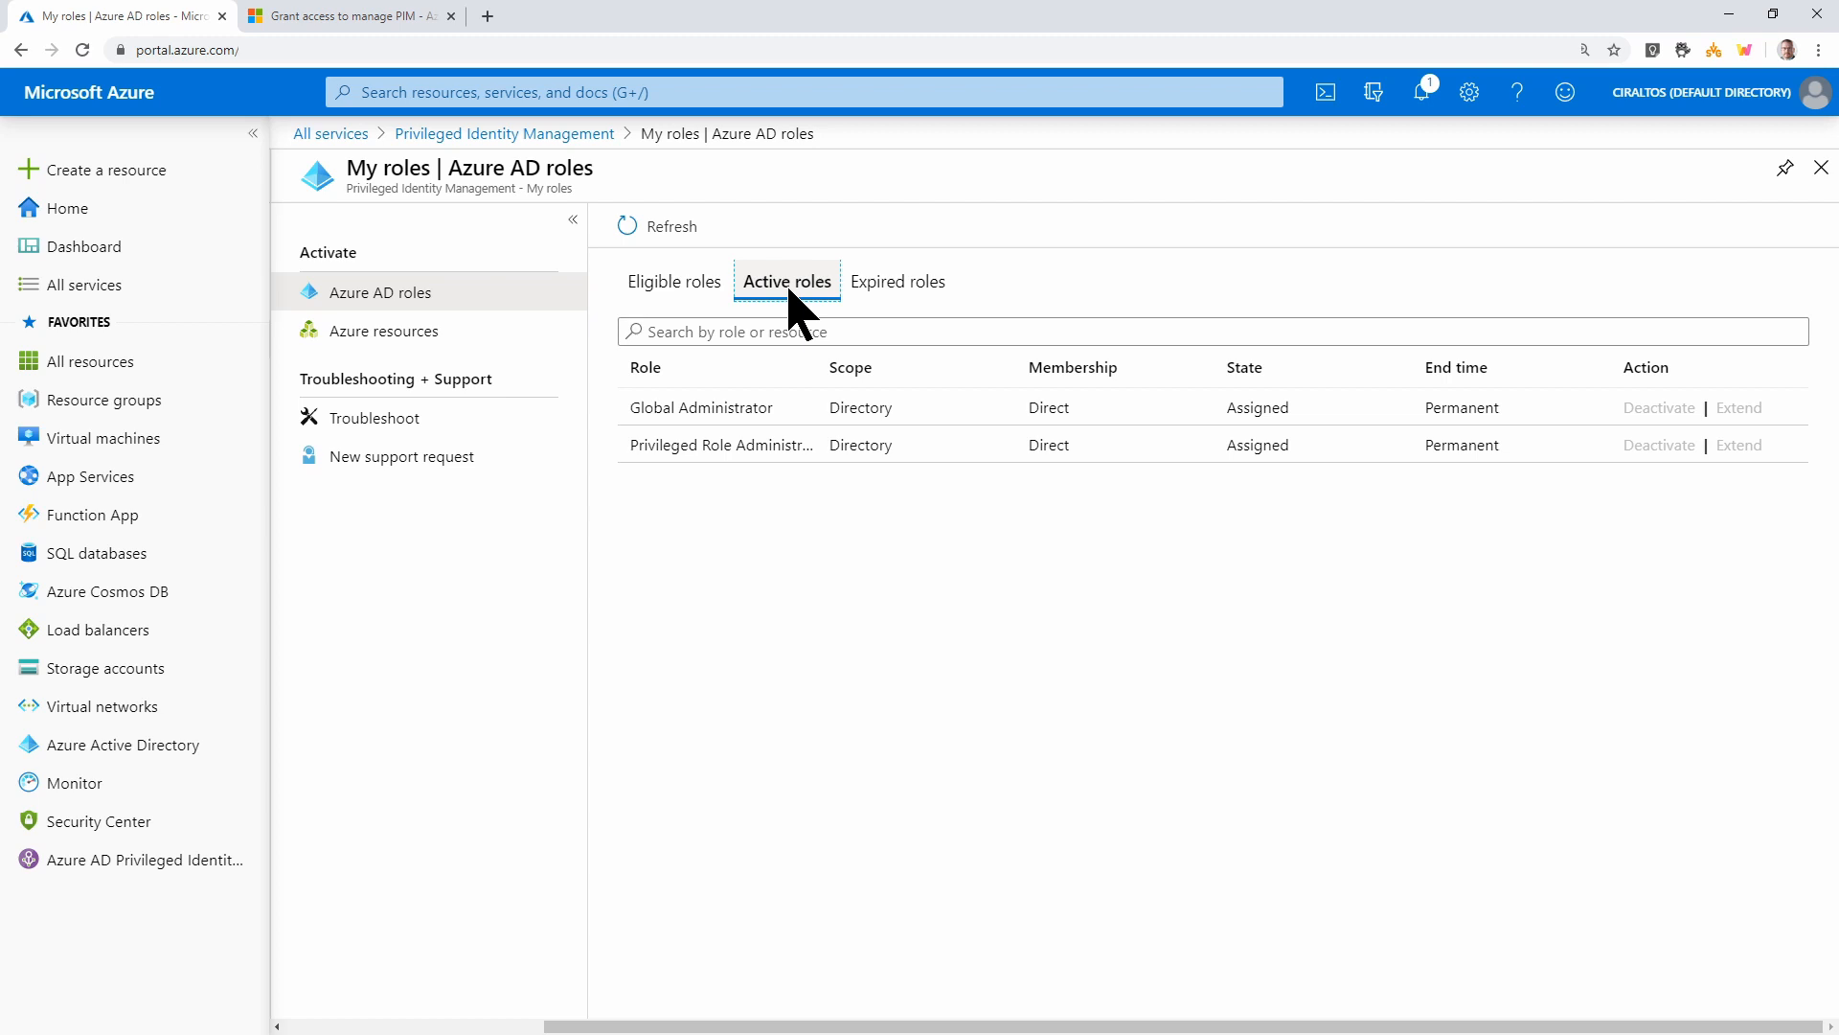
{"action": "left_click", "coordinate": [698, 290]}
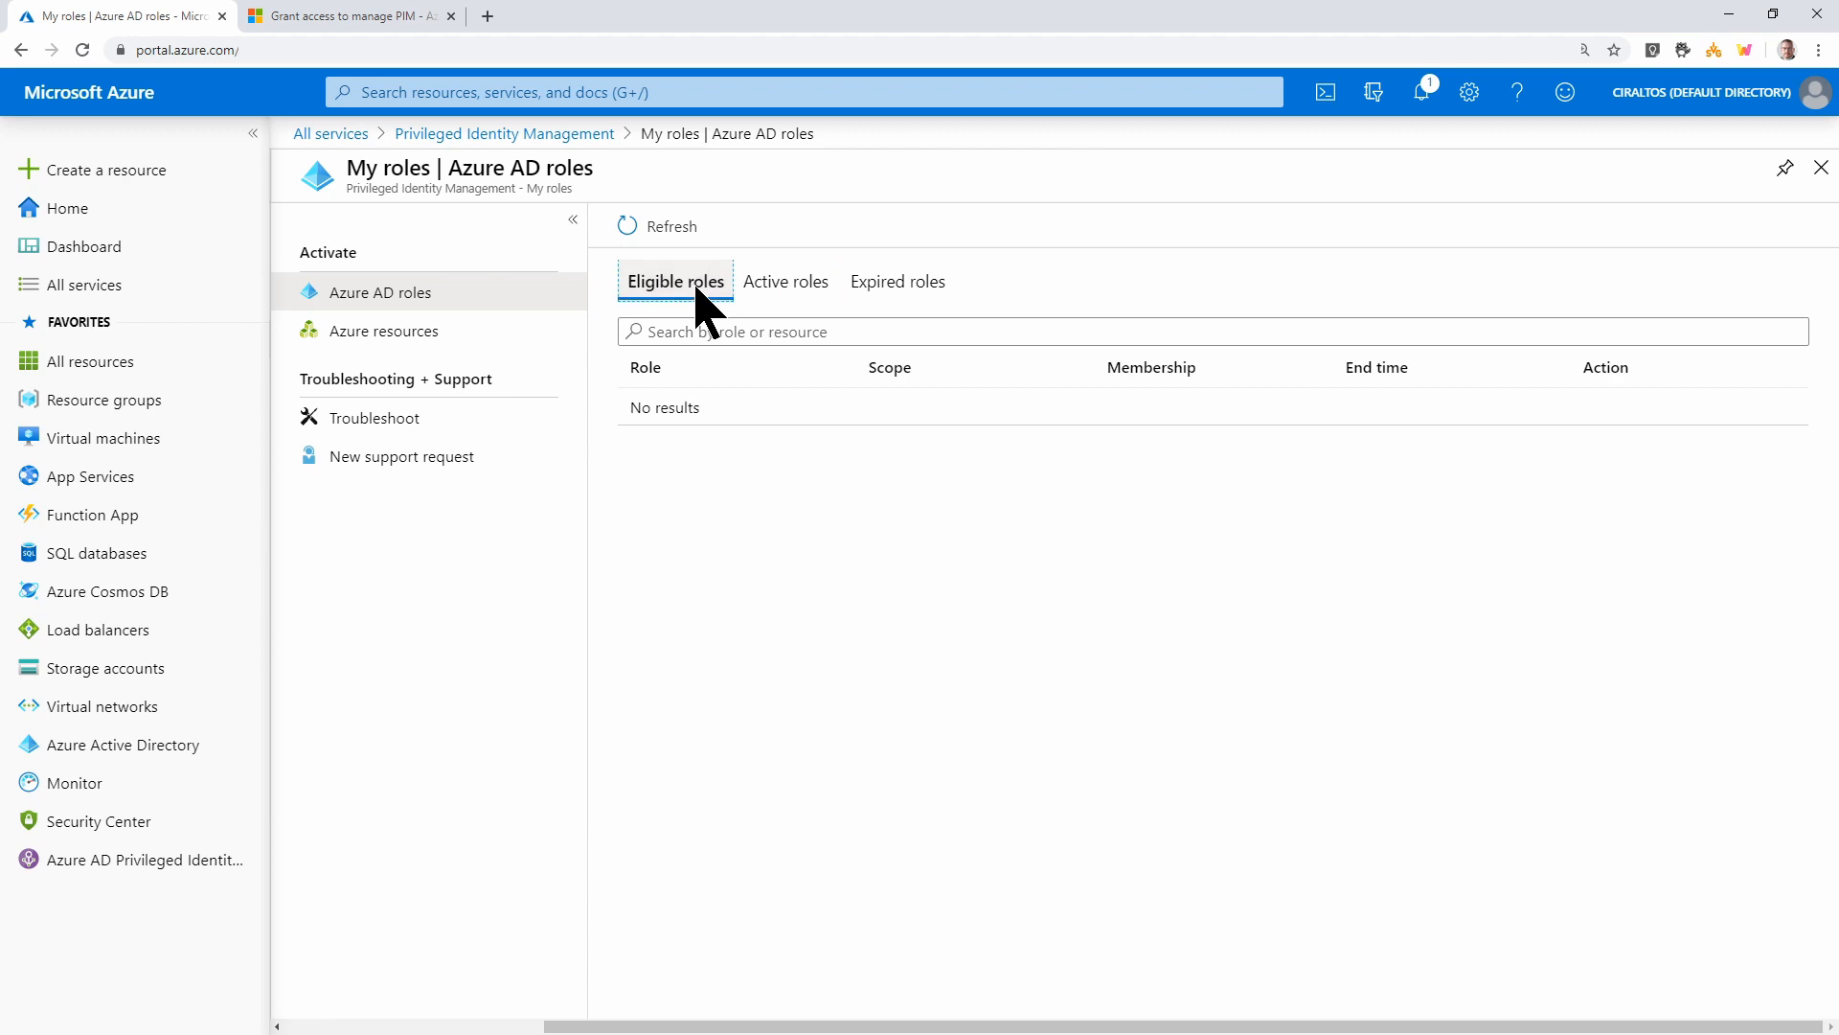
{"action": "left_click", "coordinate": [926, 288]}
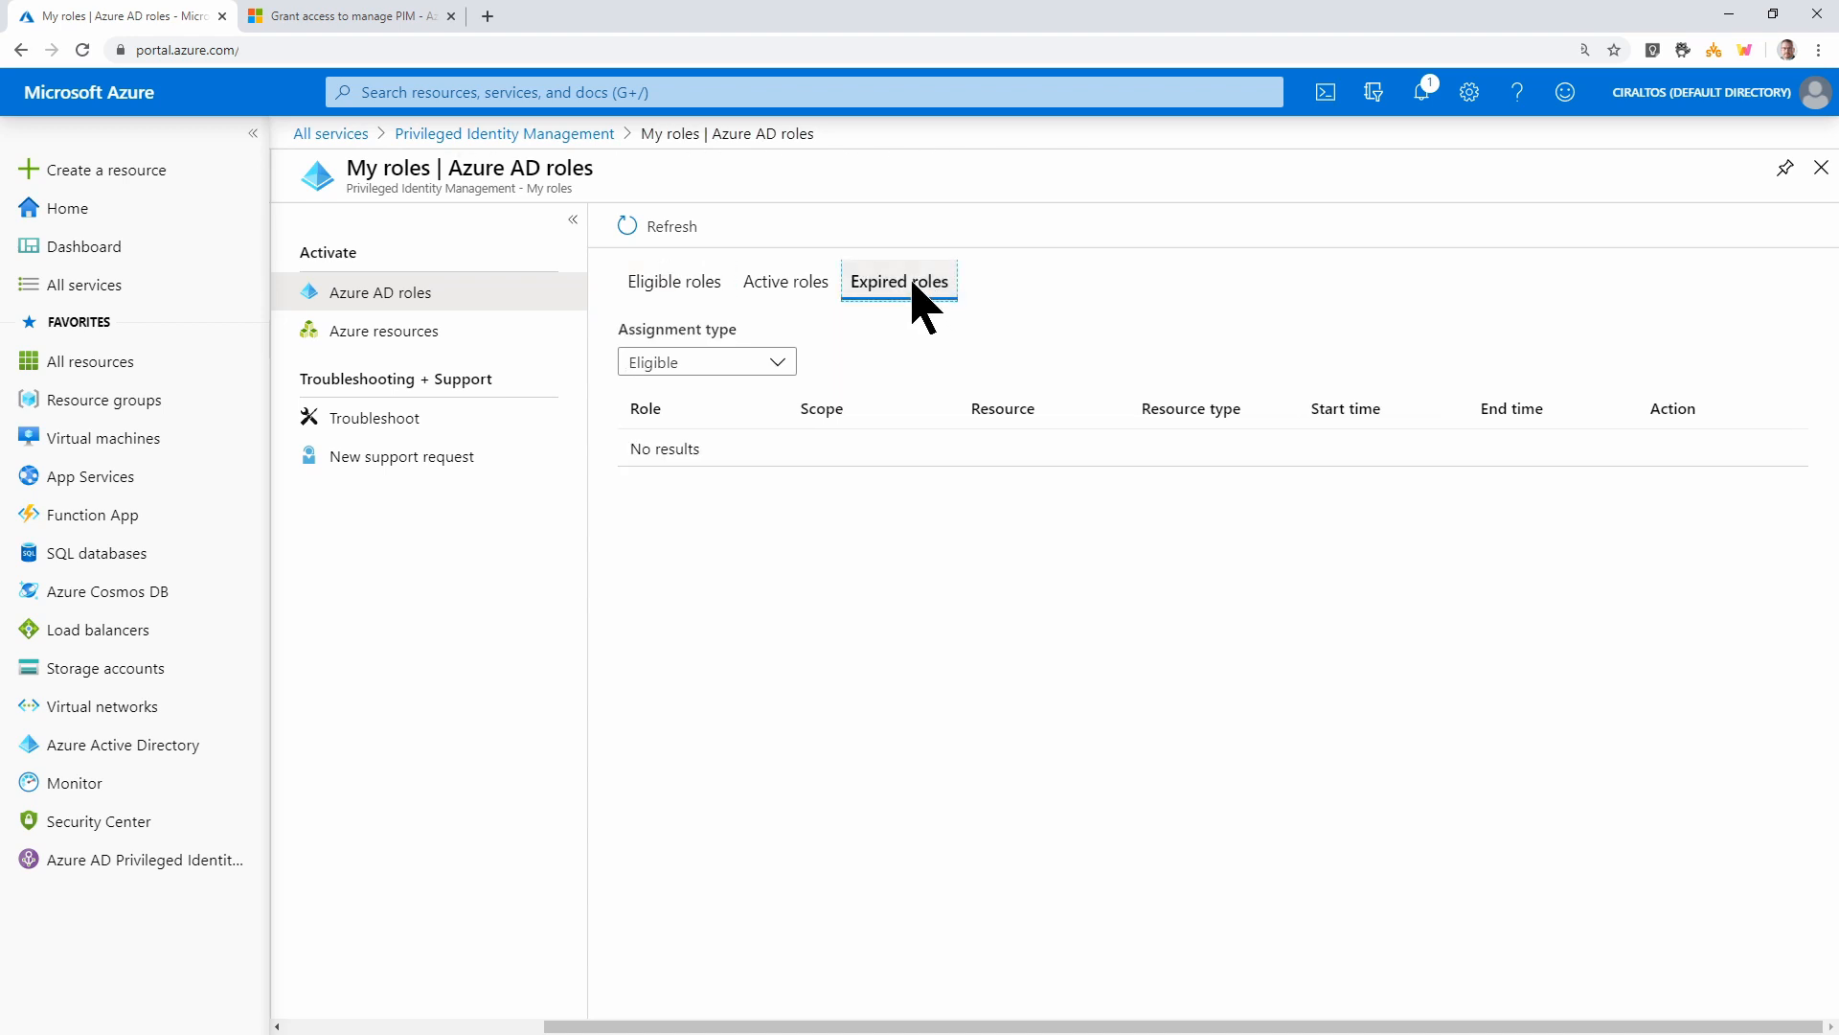
{"action": "left_click", "coordinate": [517, 134]}
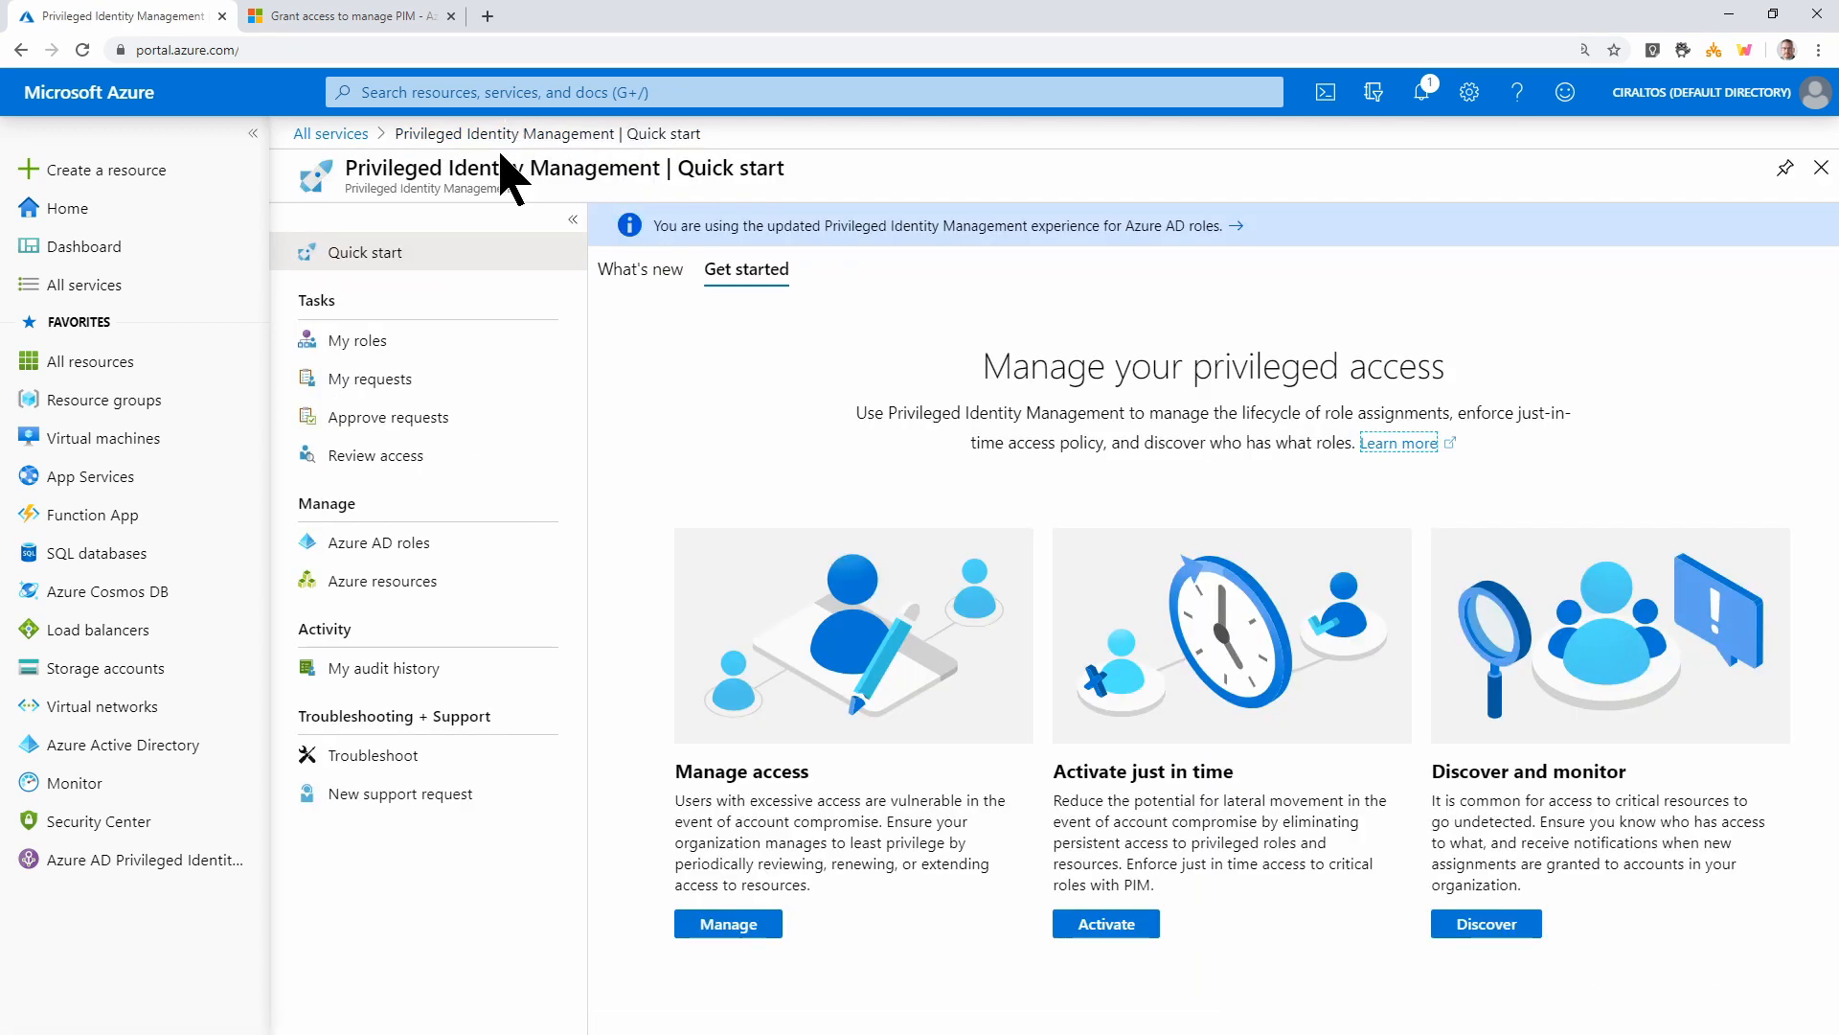
Look over My requests, Approve requests and Review access, then open PIM for Azure AD roles
{"action": "left_click", "coordinate": [419, 378]}
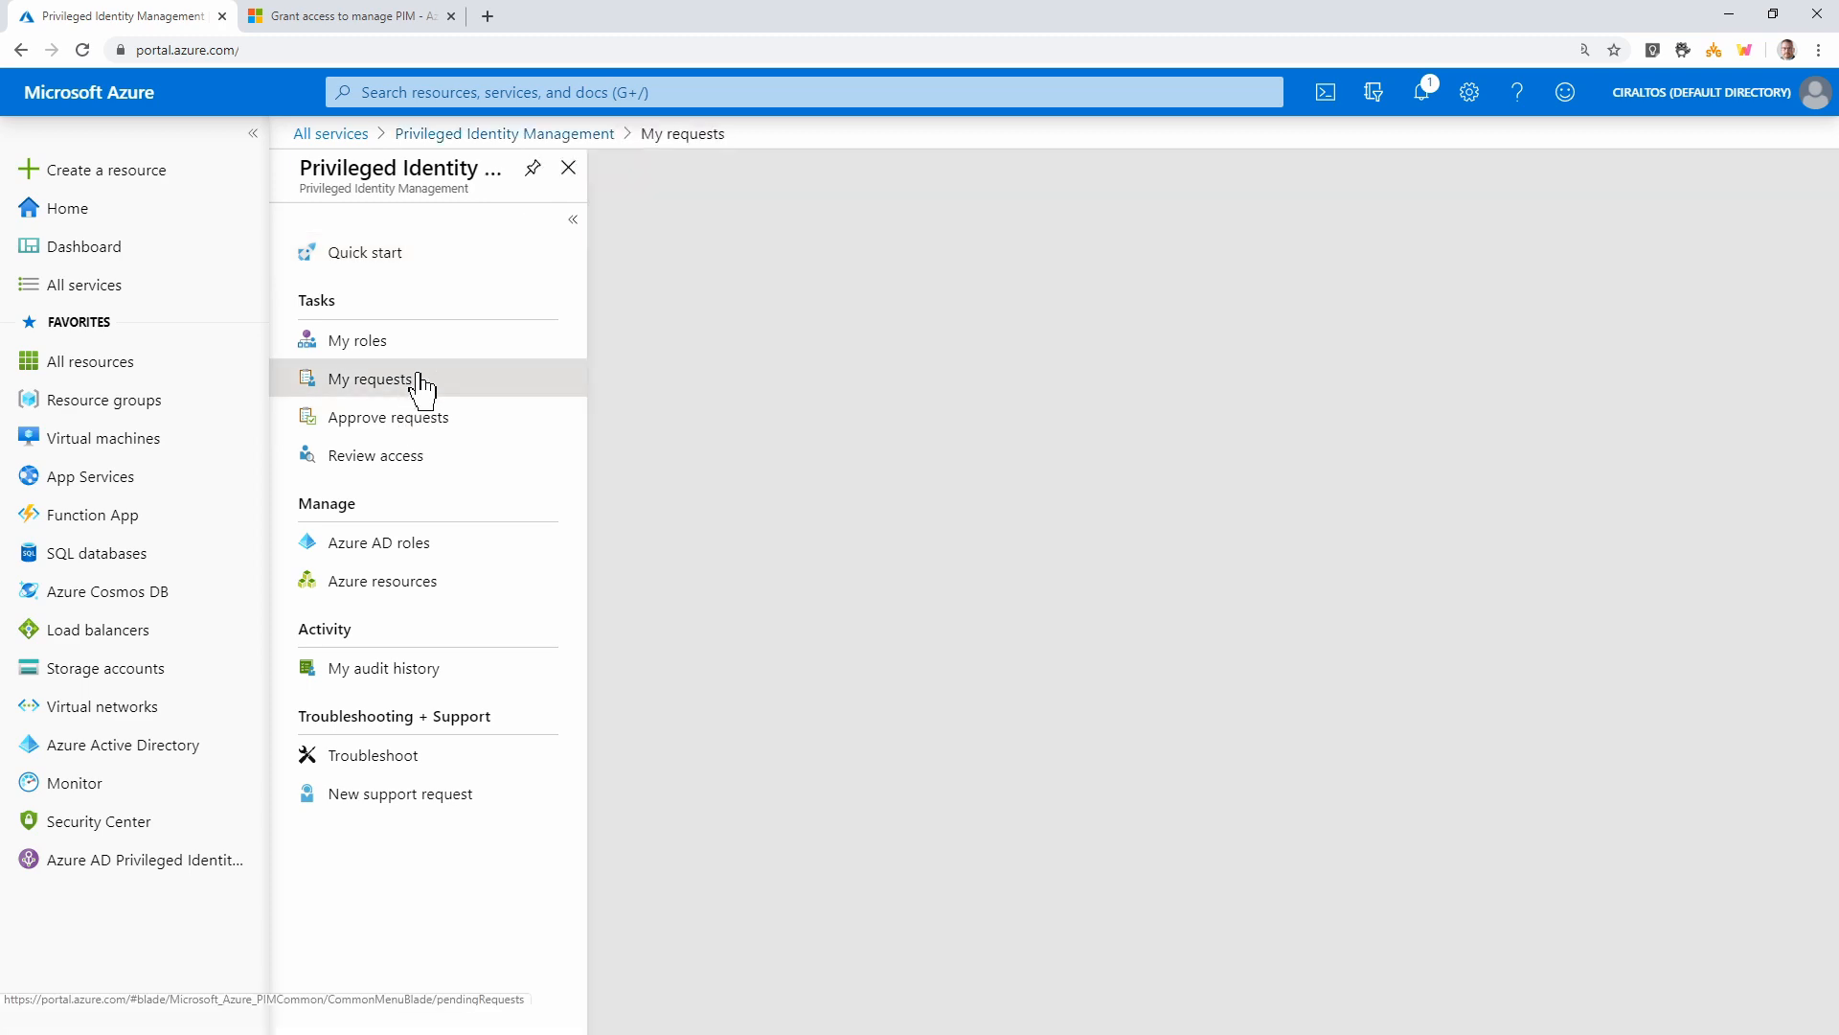
{"action": "left_click", "coordinate": [514, 139]}
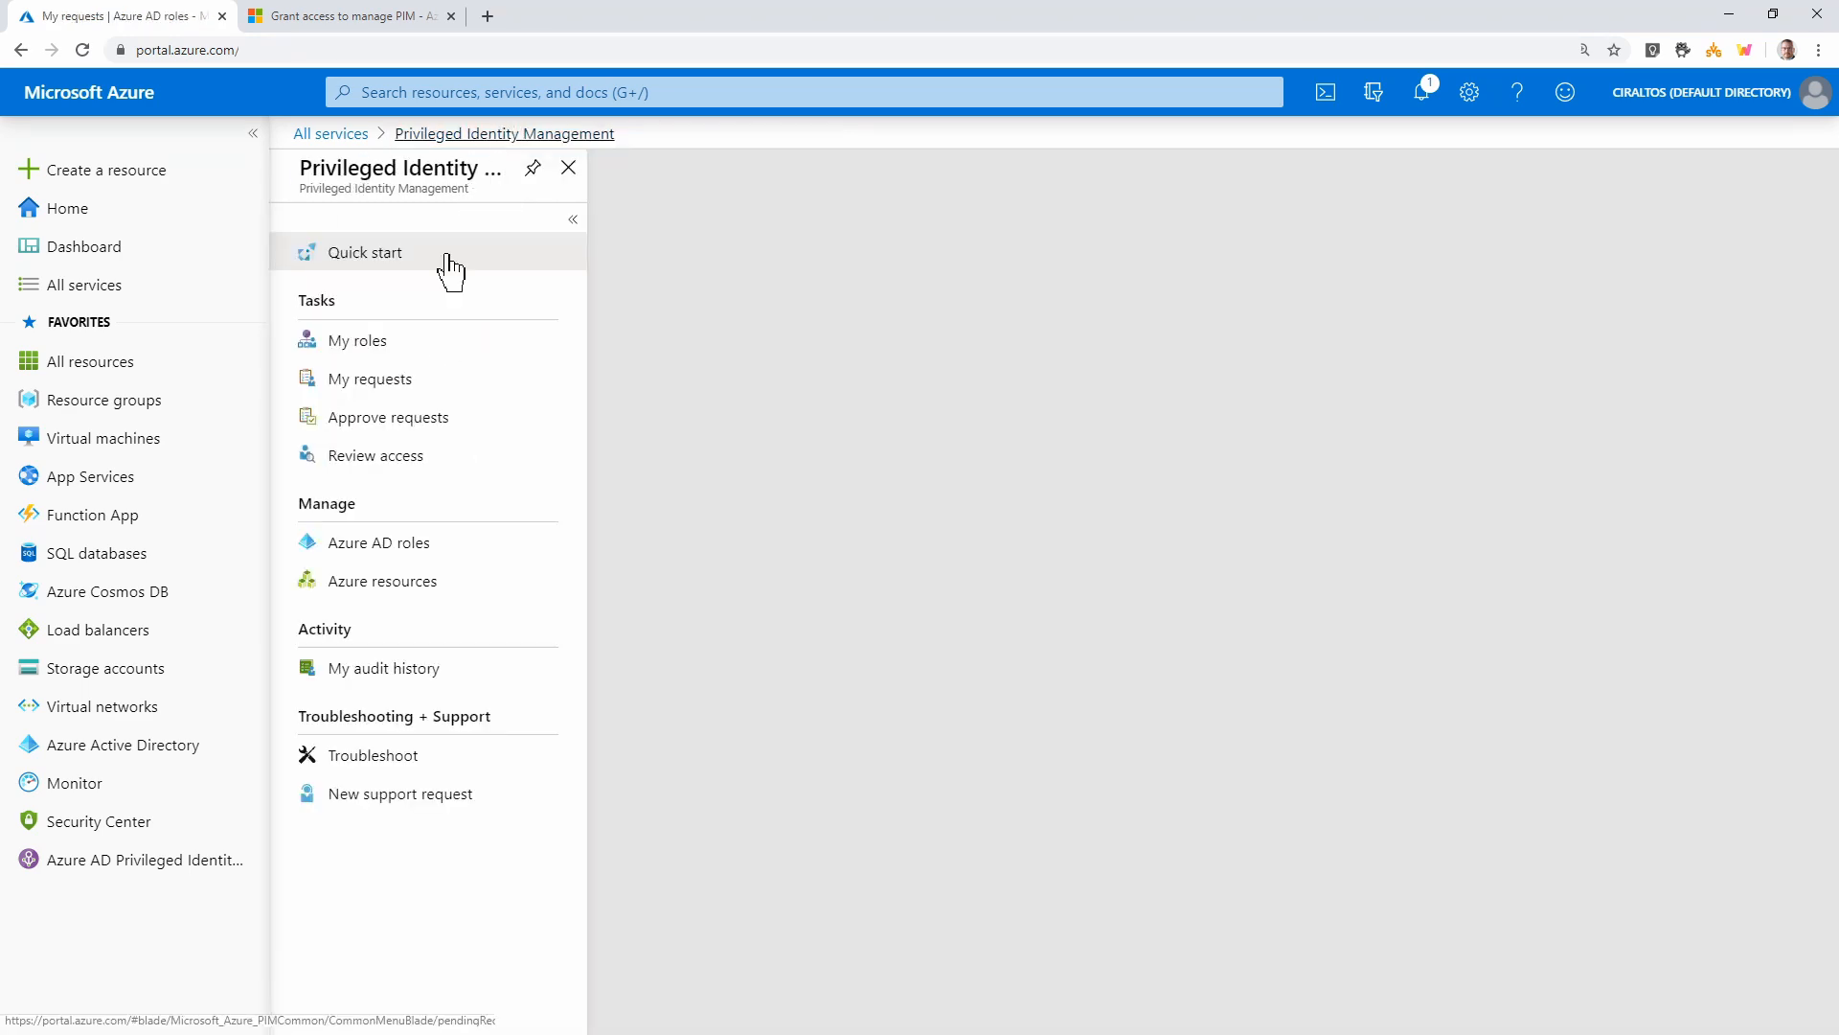
{"action": "left_click", "coordinate": [380, 439]}
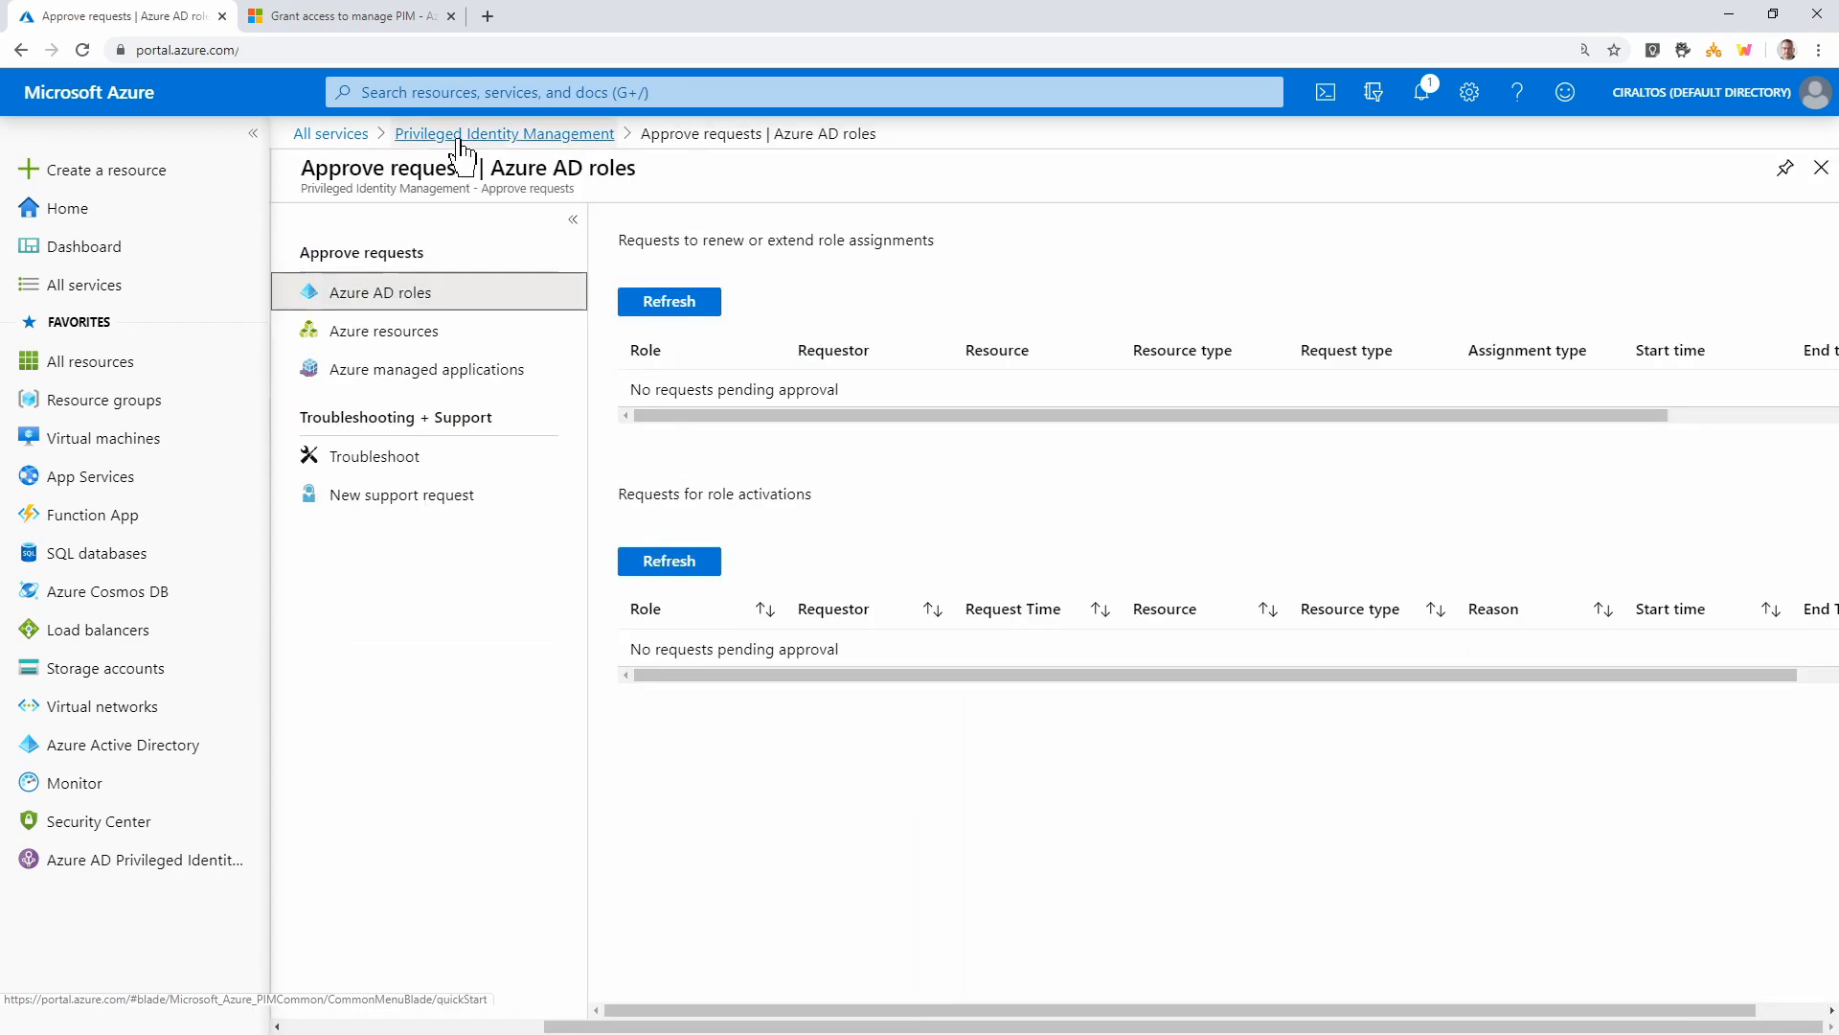
{"action": "left_click", "coordinate": [460, 137]}
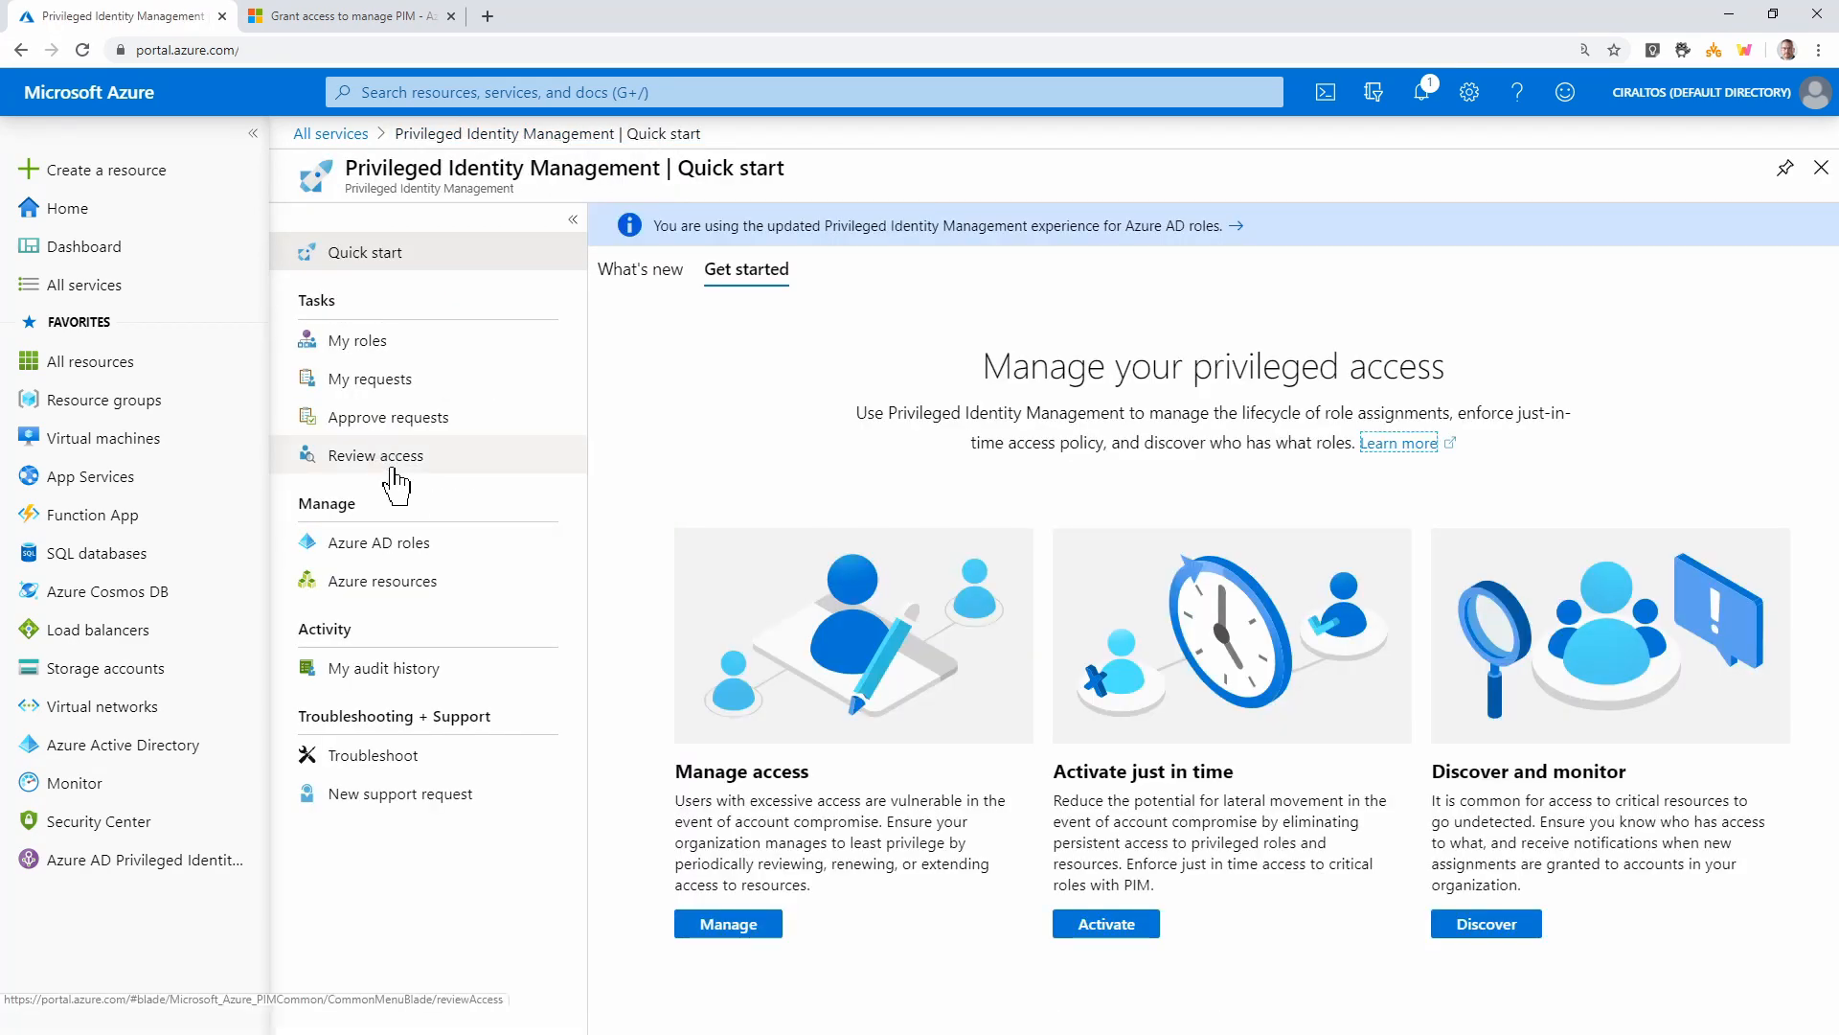
{"action": "left_click", "coordinate": [392, 465]}
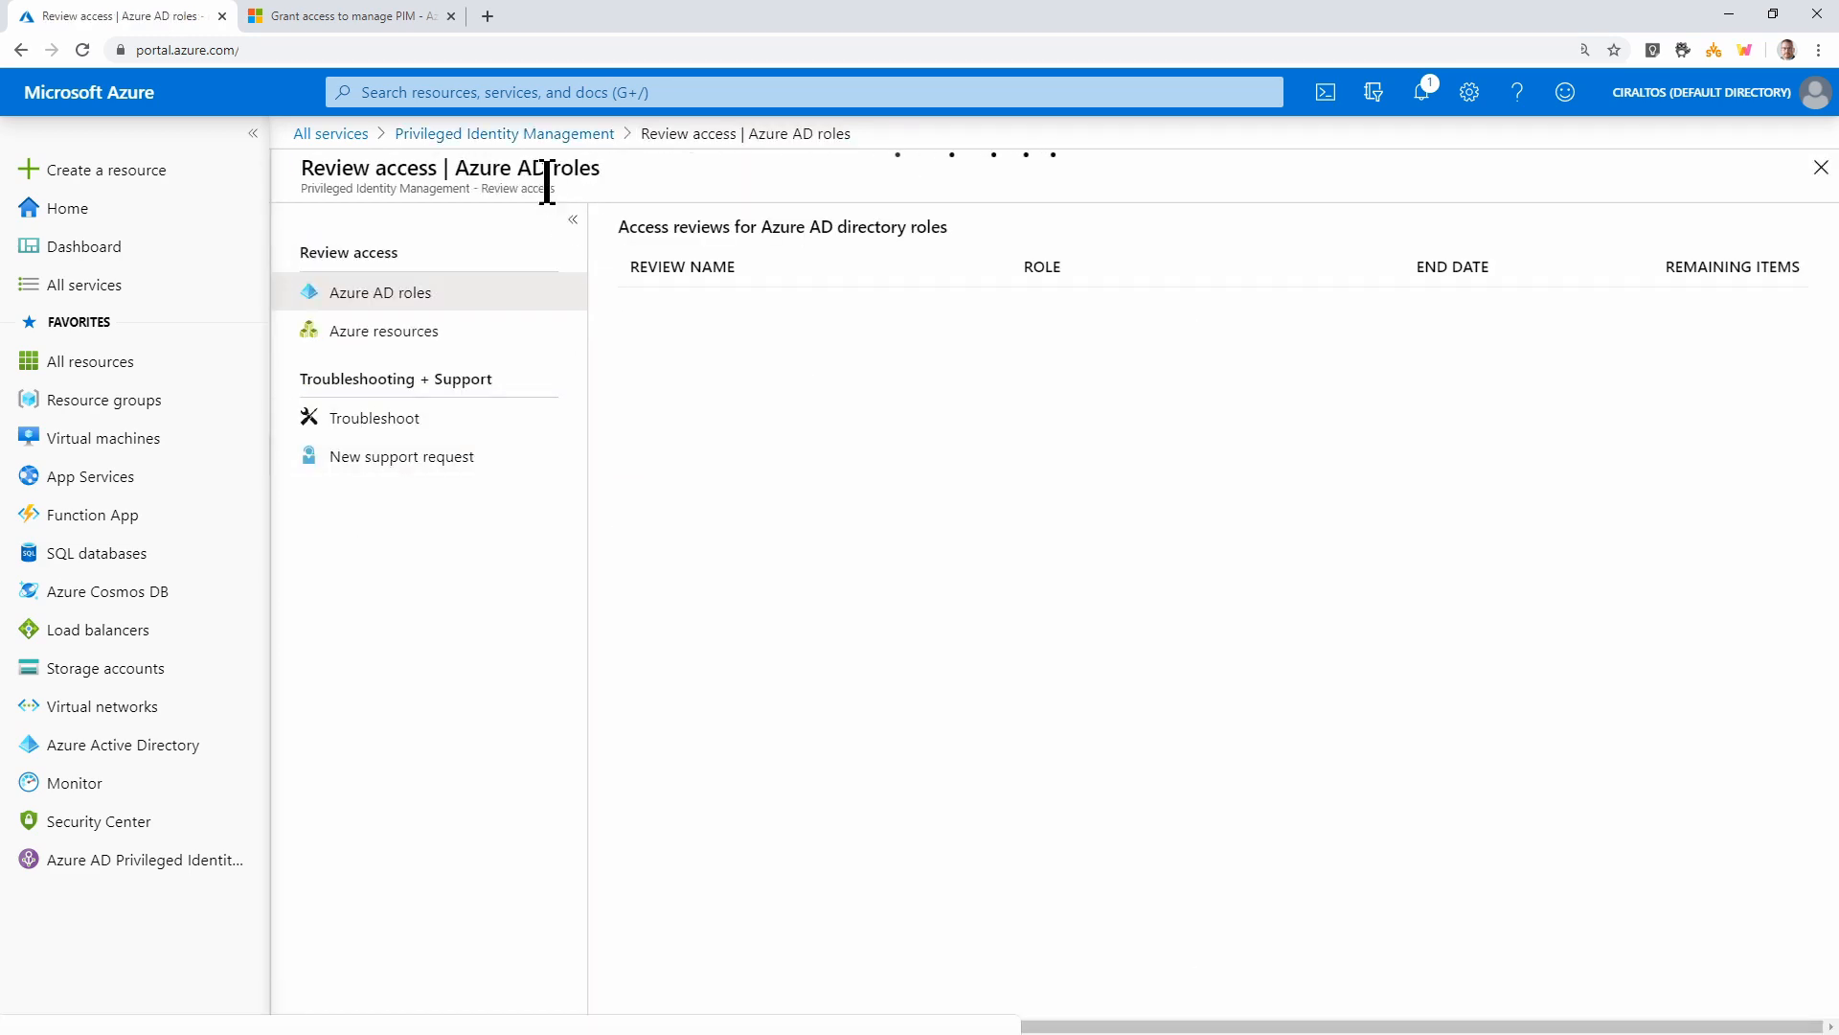
{"action": "left_click", "coordinate": [523, 144]}
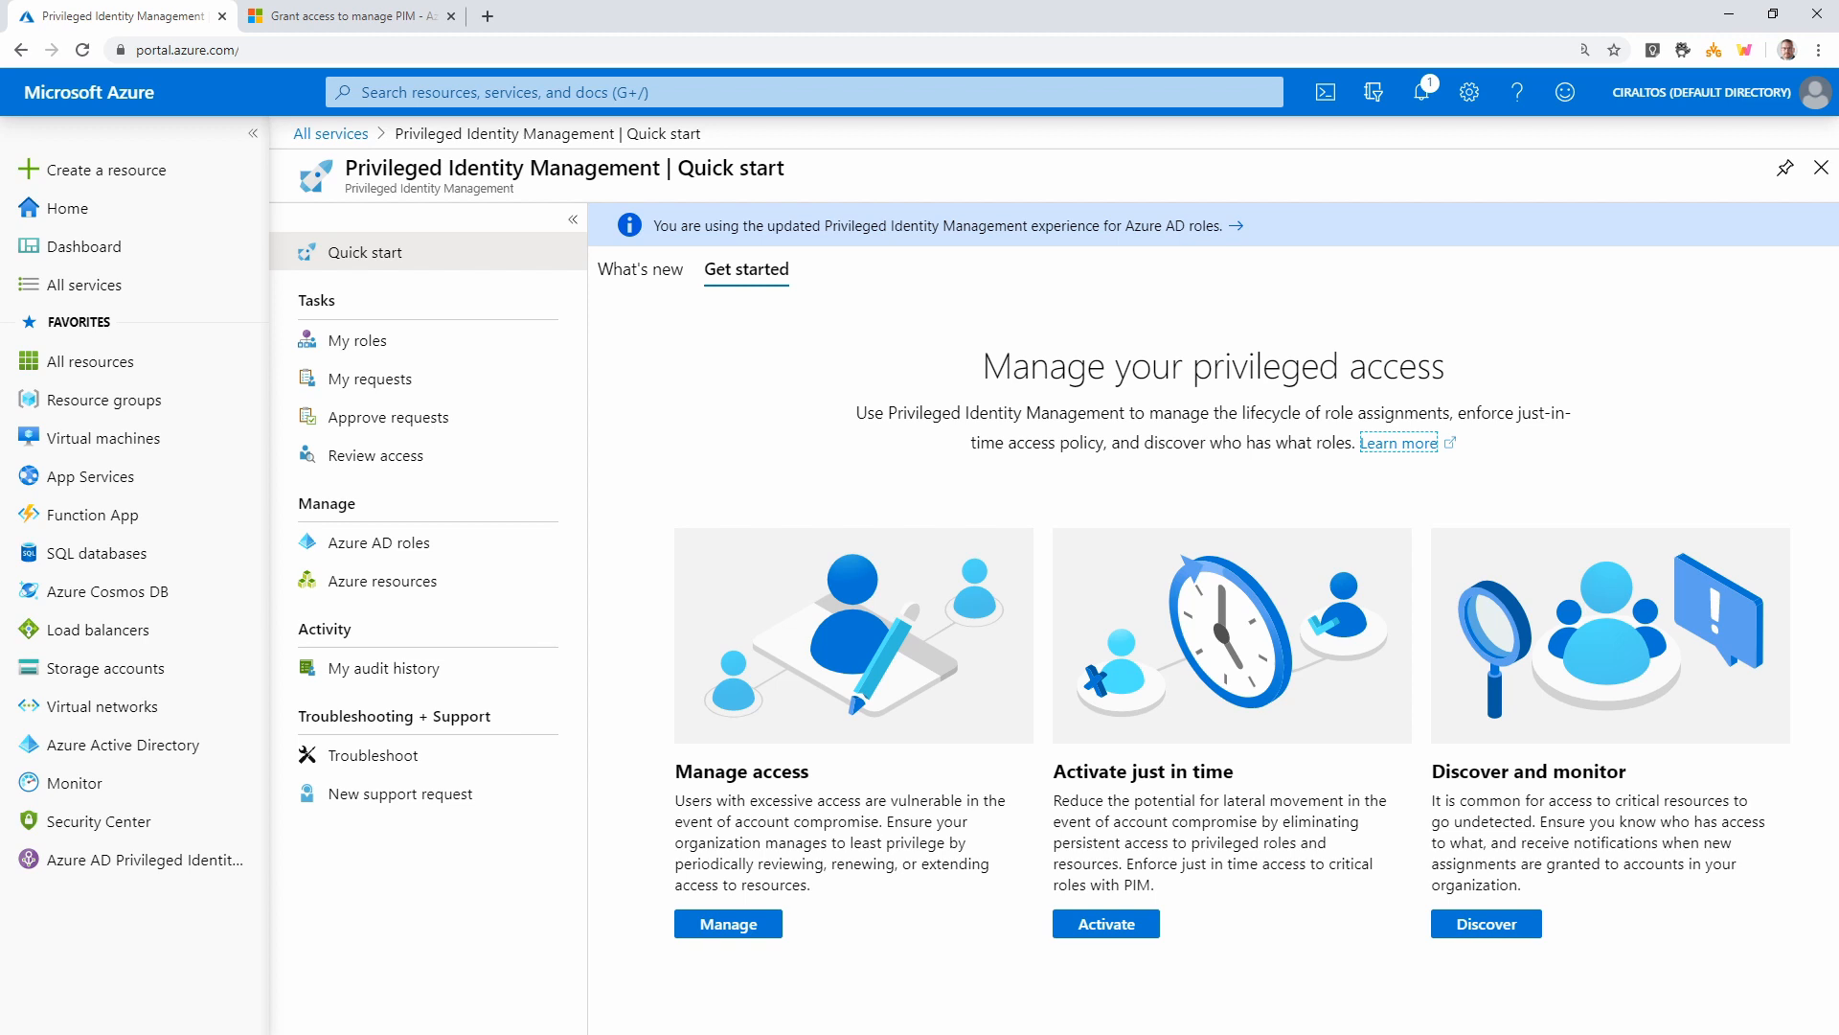
{"action": "left_click", "coordinate": [356, 558]}
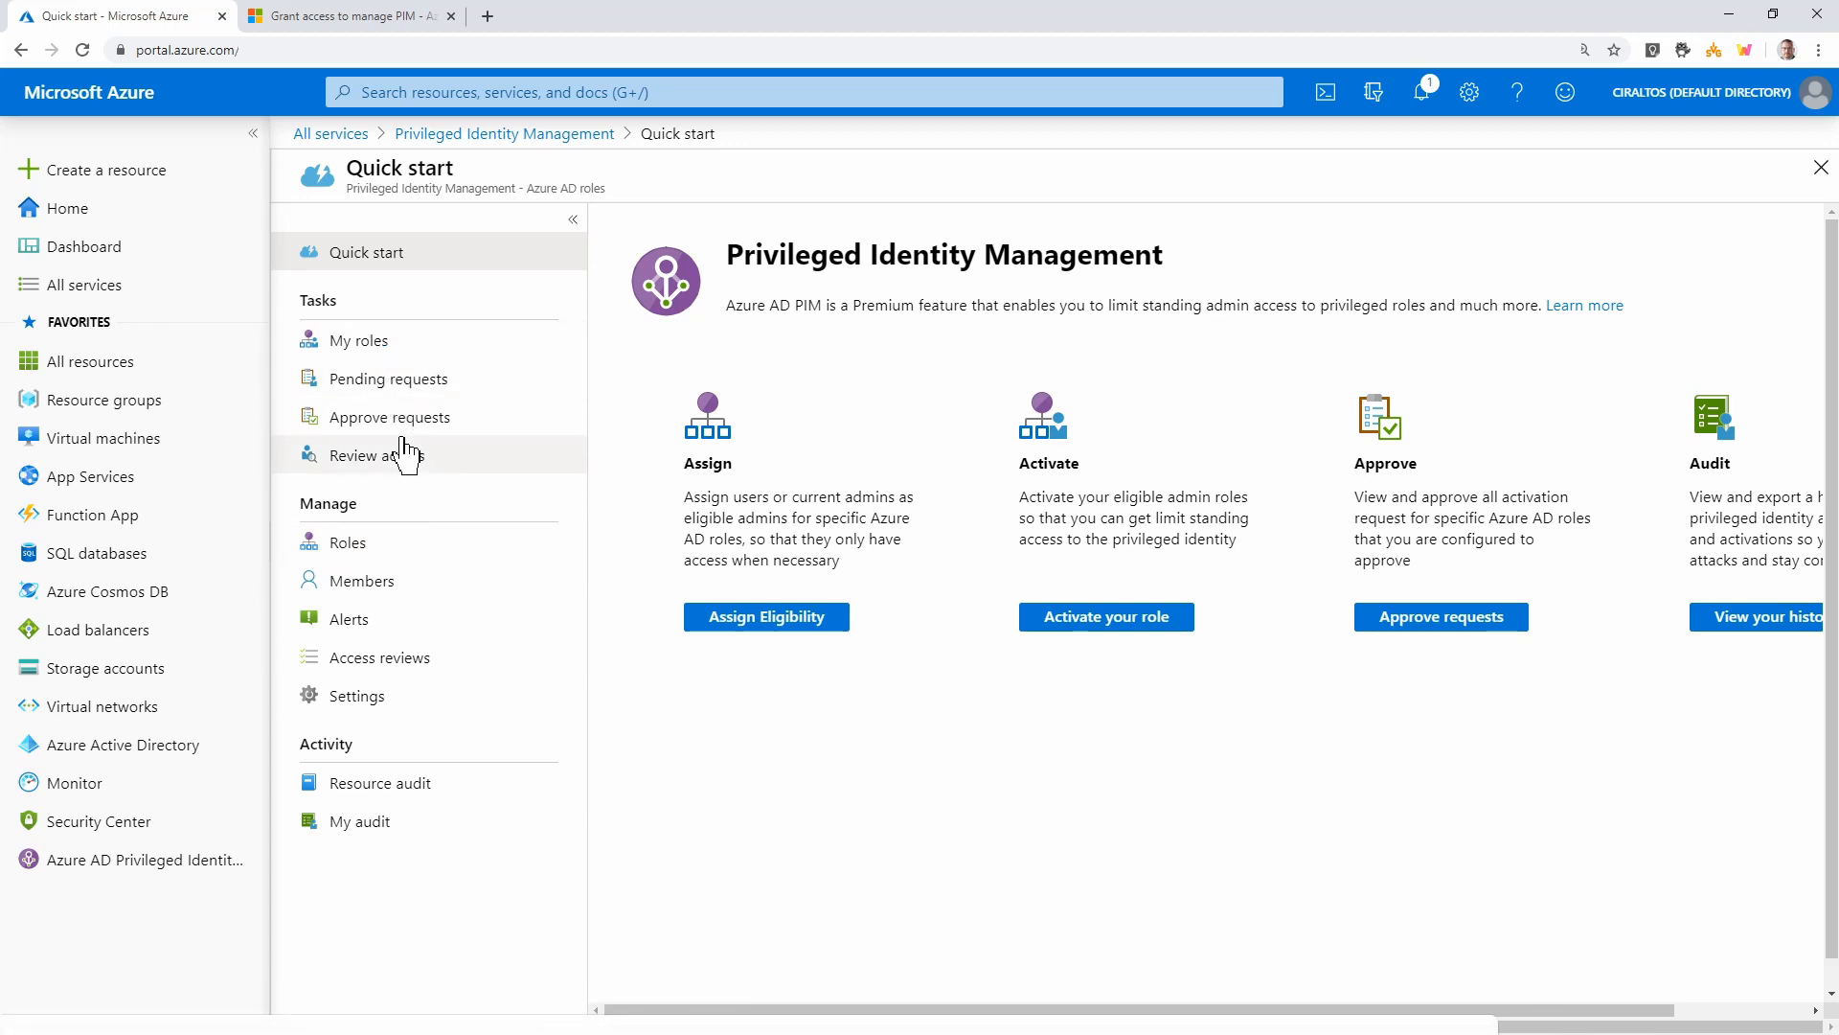
Filter role assignments by member to show only the PIM admin account
{"action": "left_click", "coordinate": [386, 585]}
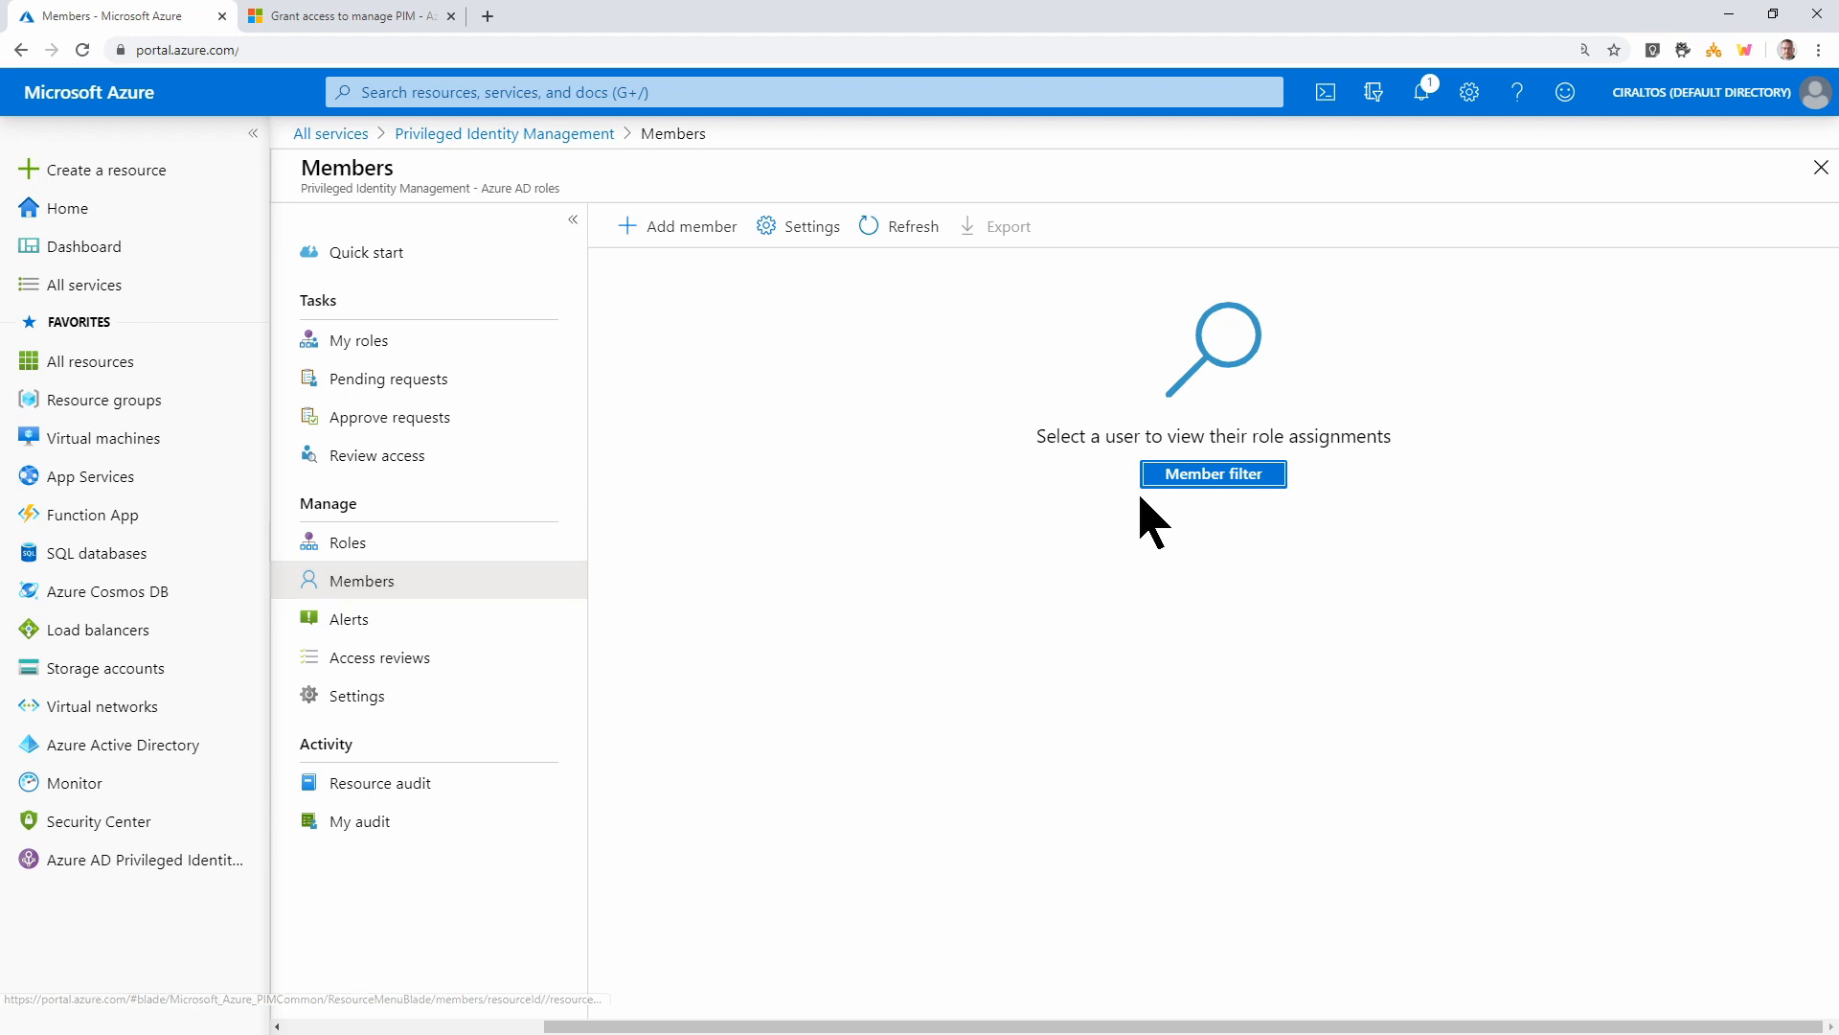
{"action": "left_click", "coordinate": [1184, 489]}
{"action": "type", "text": "pim"}
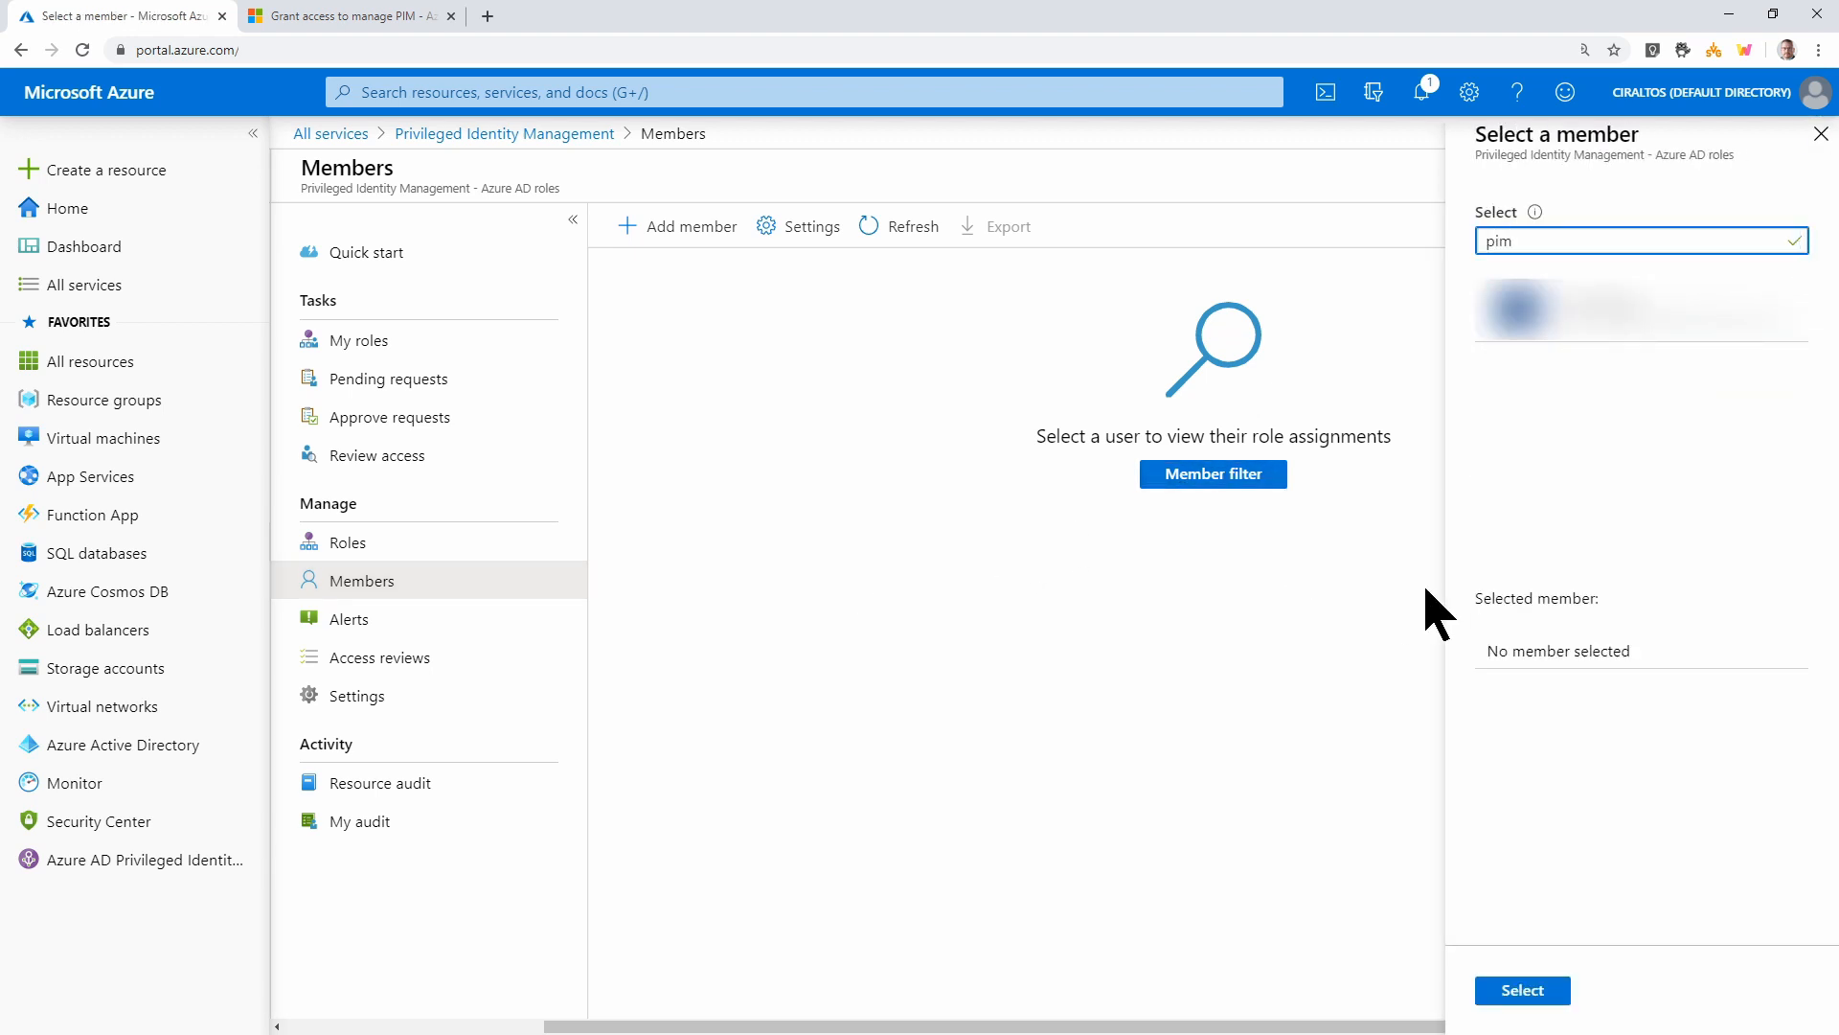
{"action": "left_click", "coordinate": [1540, 308]}
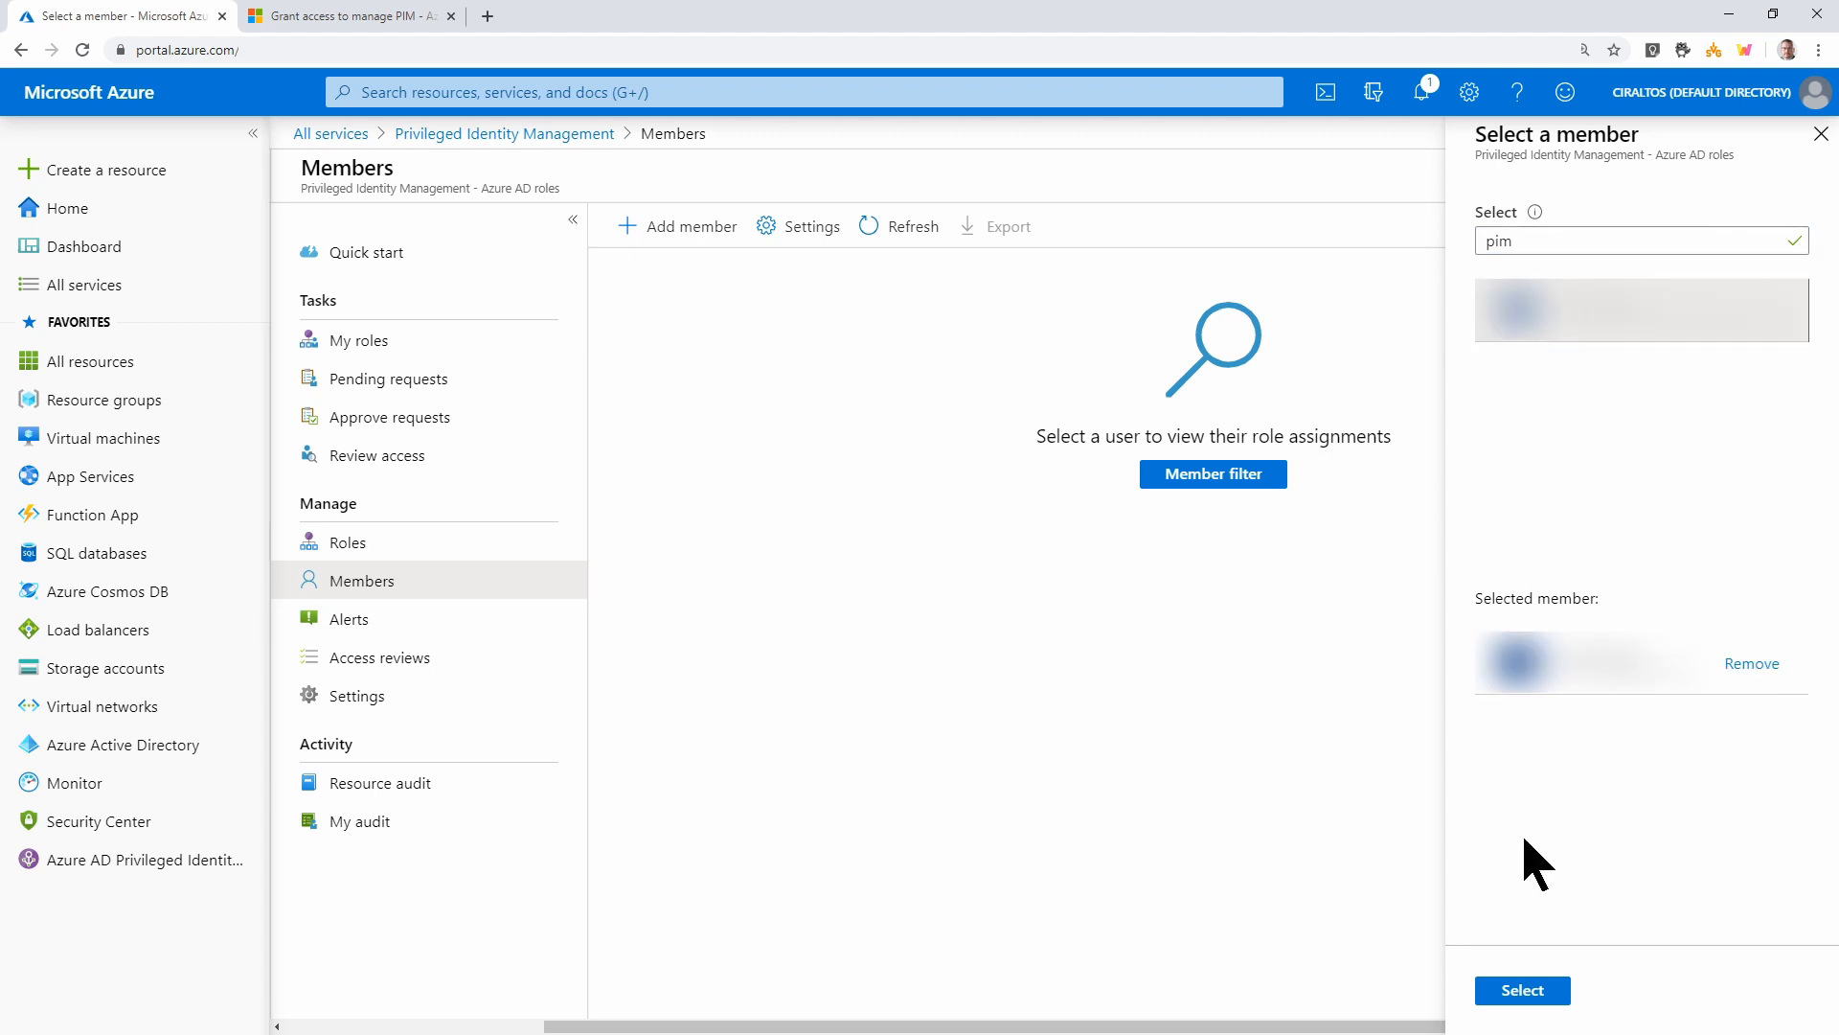
{"action": "left_click", "coordinate": [1506, 998]}
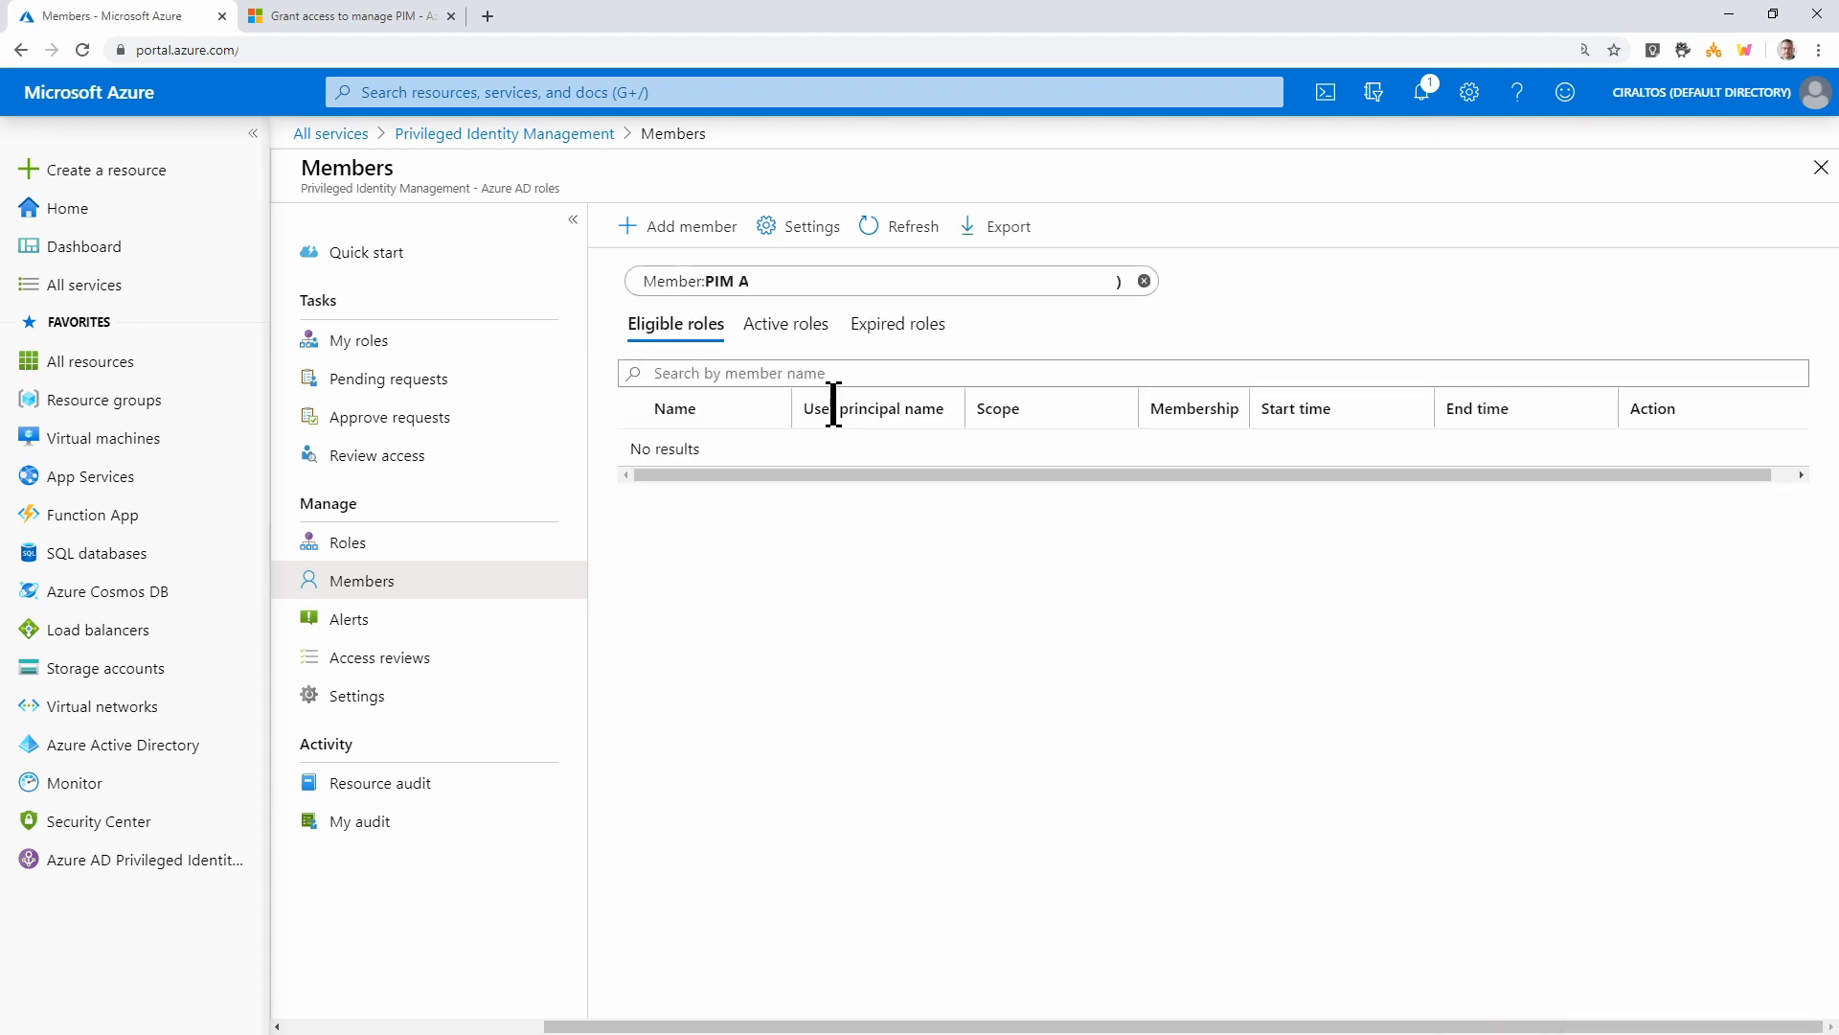
Check PIM A's active and expired assignments, then bring up the PIM alerts list
{"action": "left_click", "coordinate": [751, 331]}
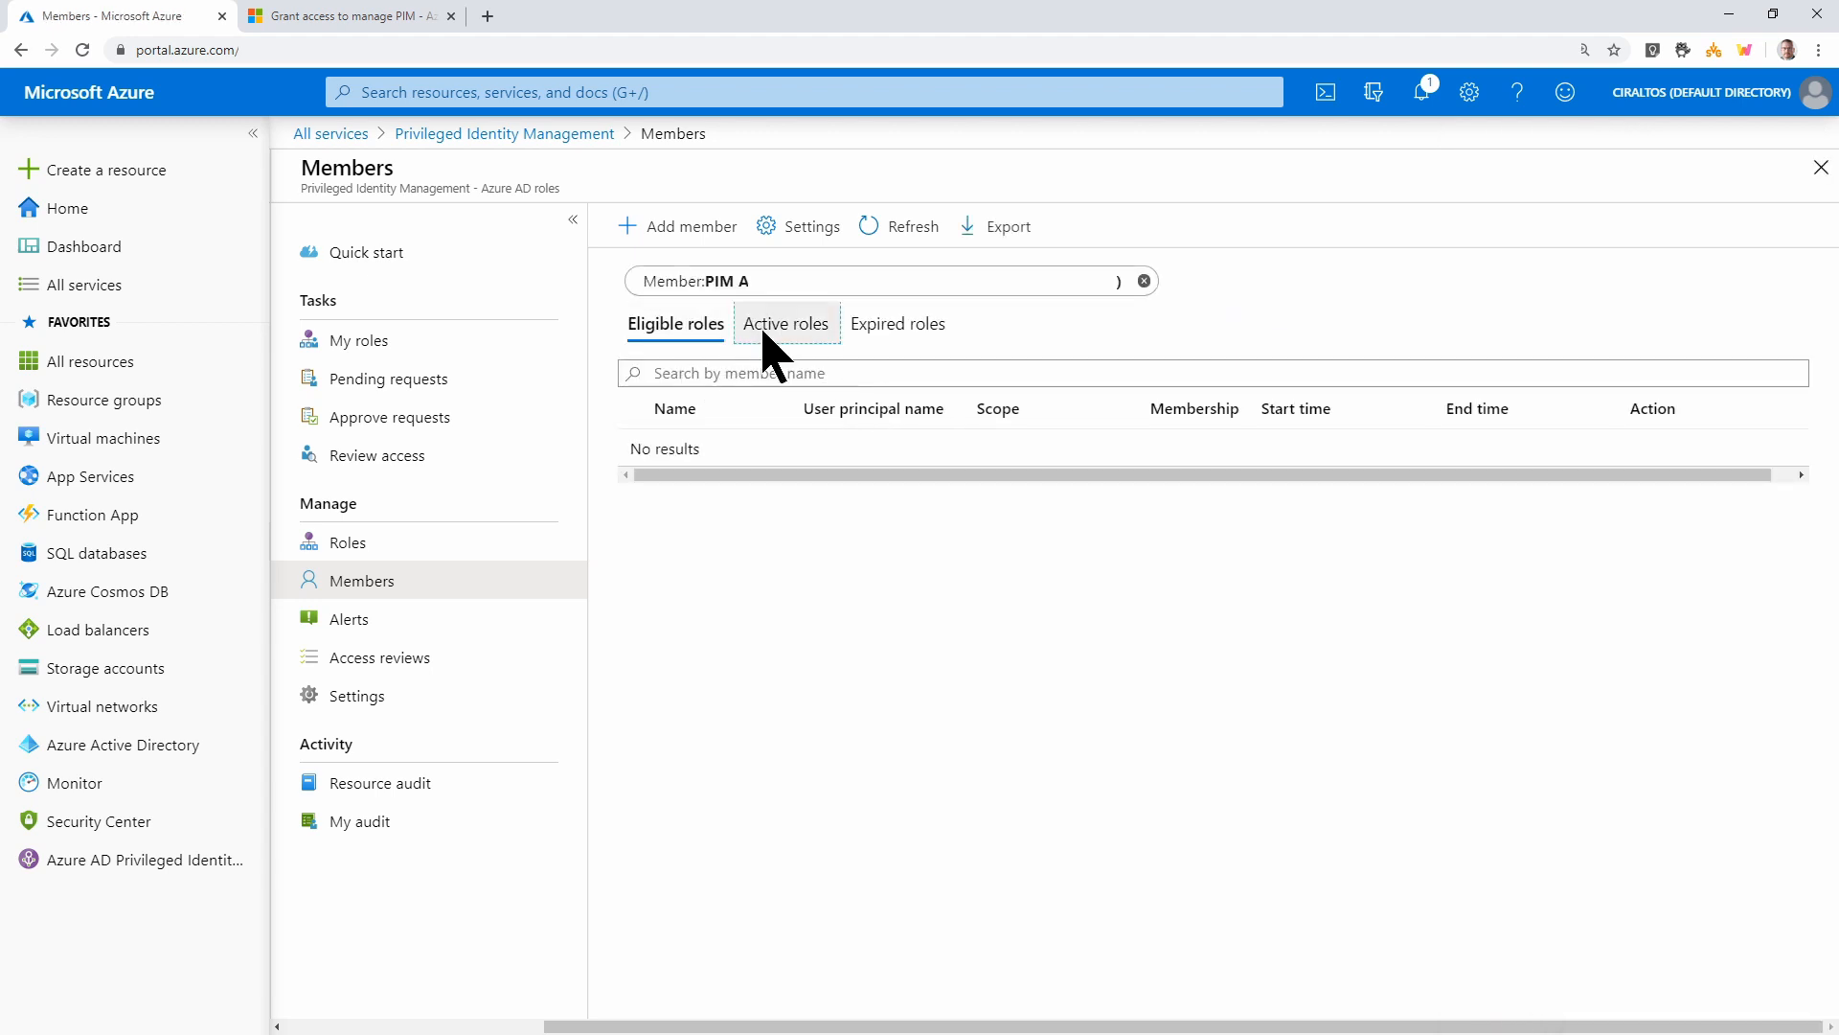
{"action": "left_click", "coordinate": [914, 331]}
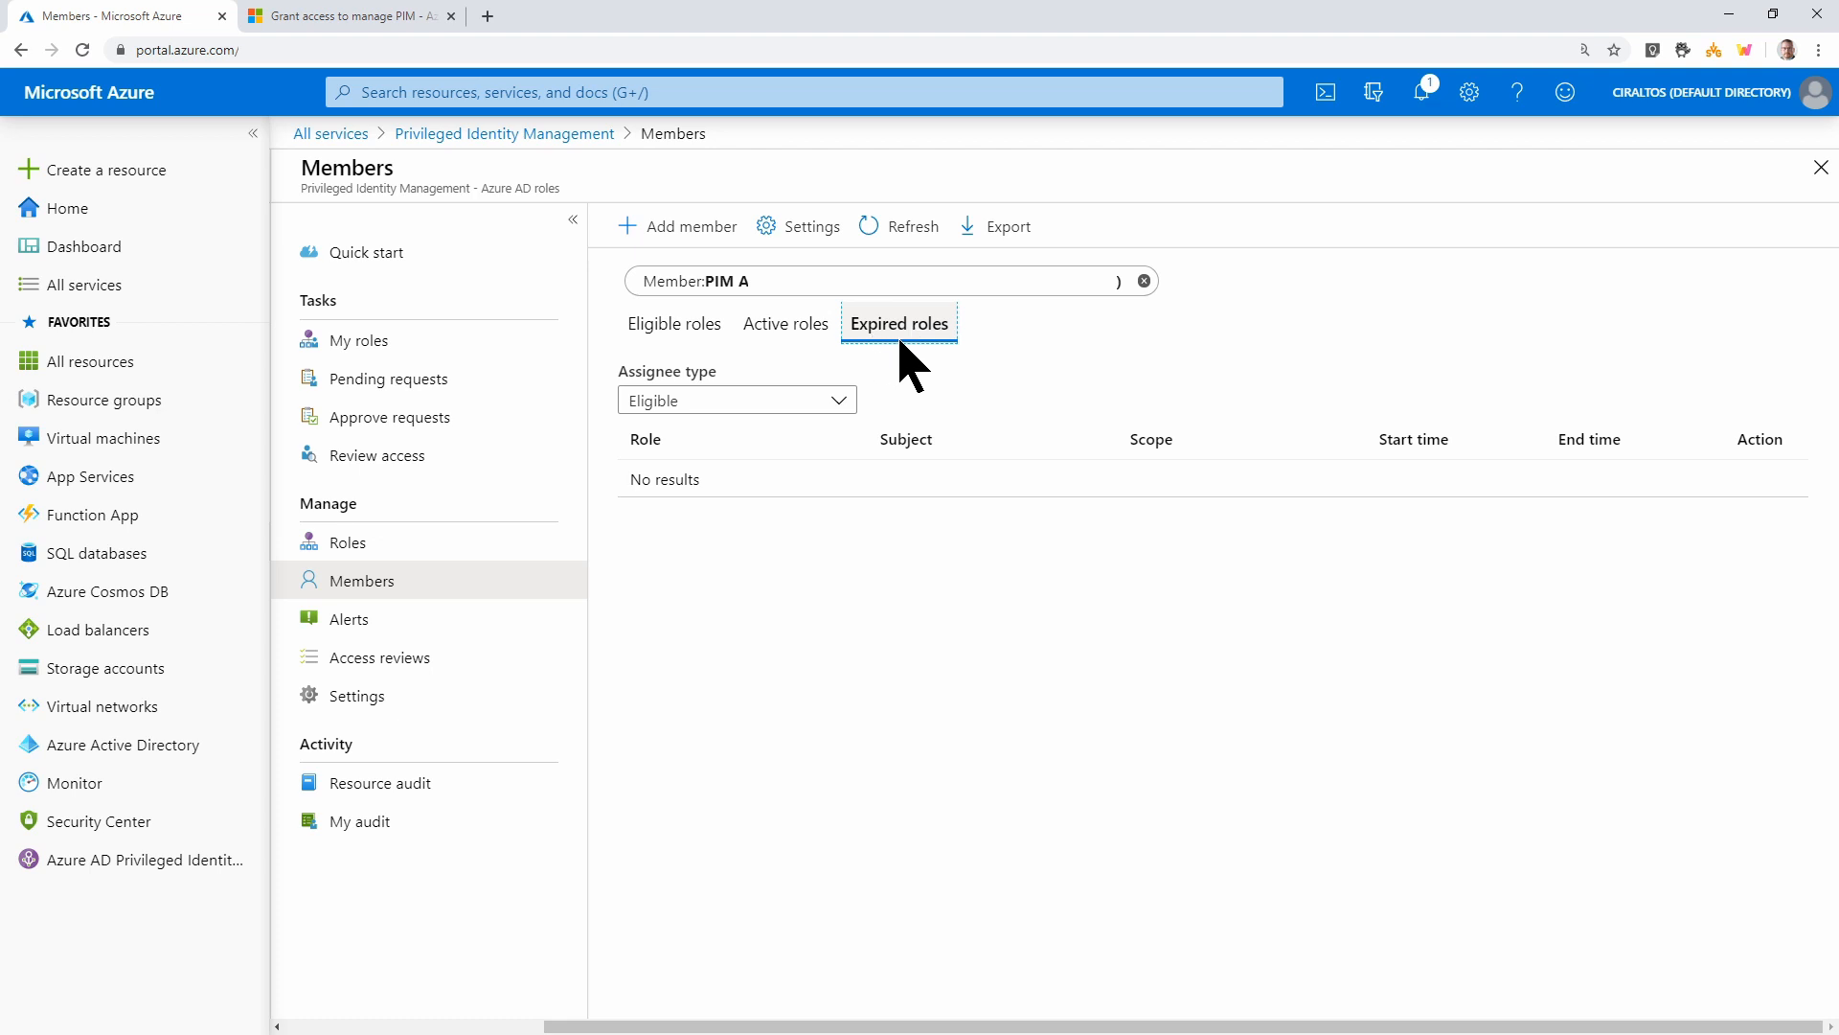
{"action": "left_click", "coordinate": [360, 640]}
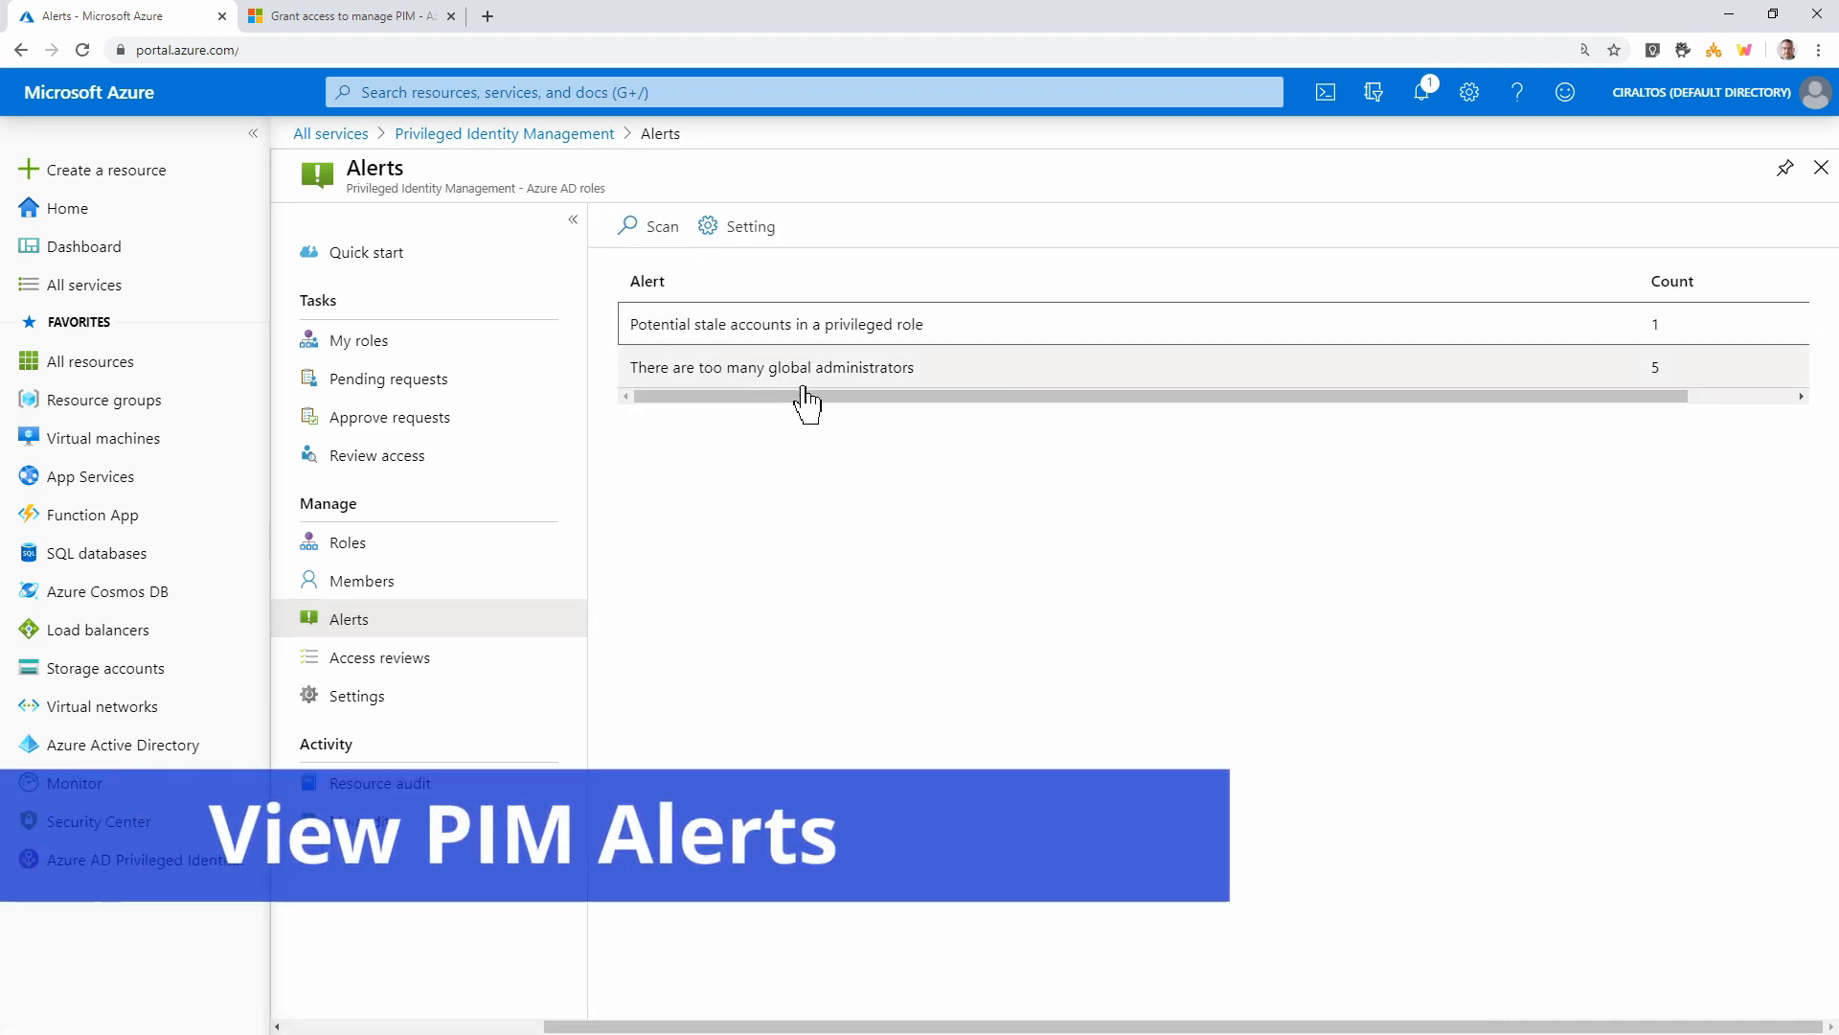
Inspect the stale-accounts alert, then view the too-many-global-admins and stale-accounts alert settings
{"action": "left_click", "coordinate": [809, 337]}
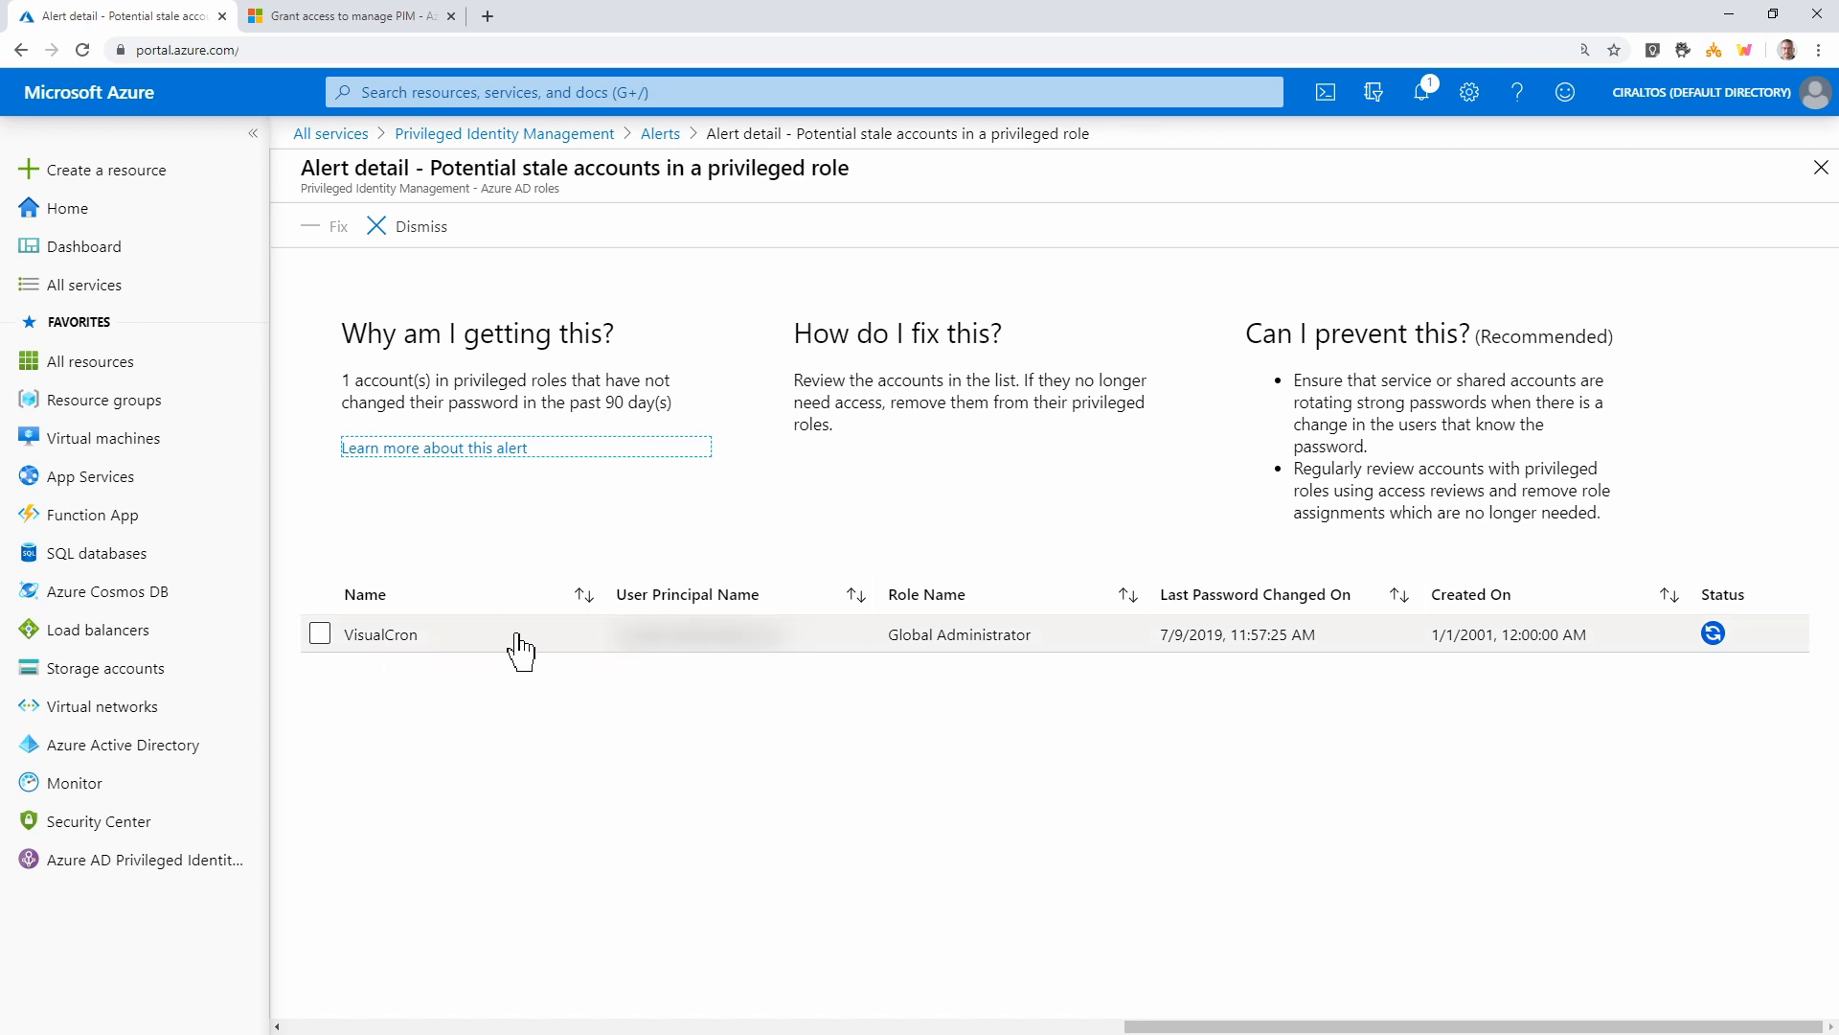
{"action": "left_click", "coordinate": [660, 134]}
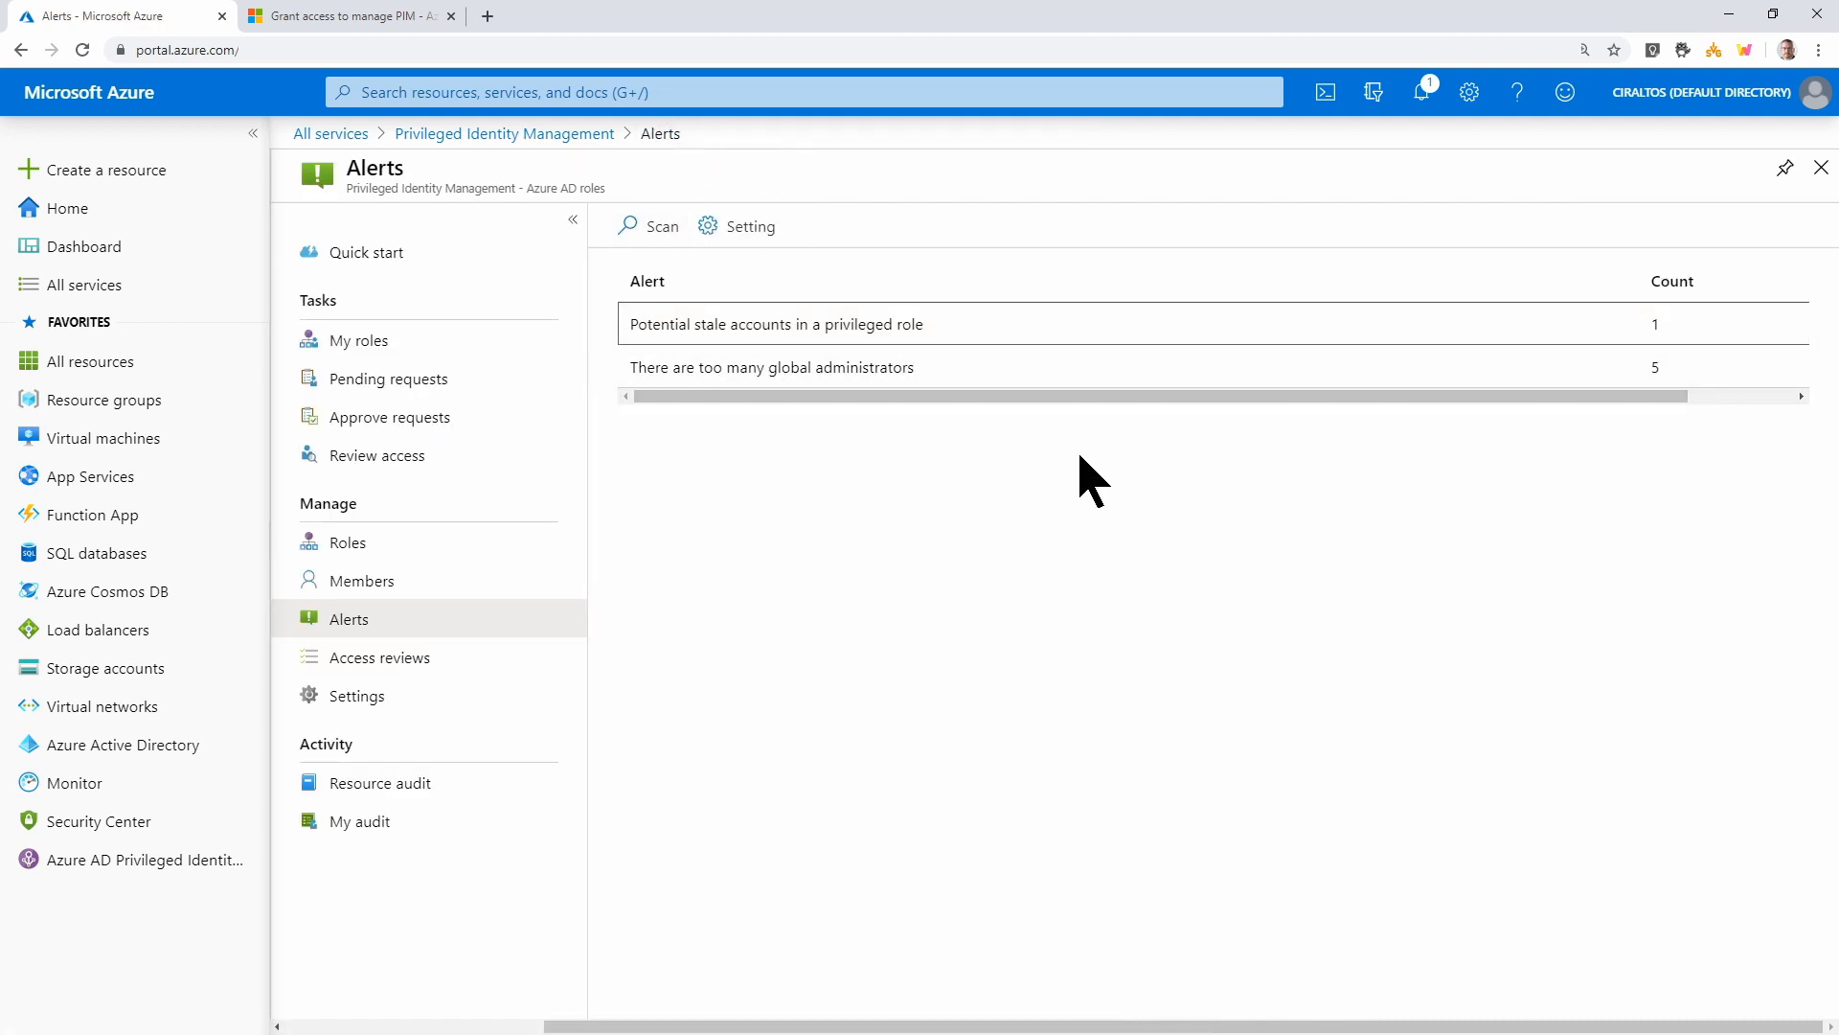
{"action": "left_click", "coordinate": [742, 240]}
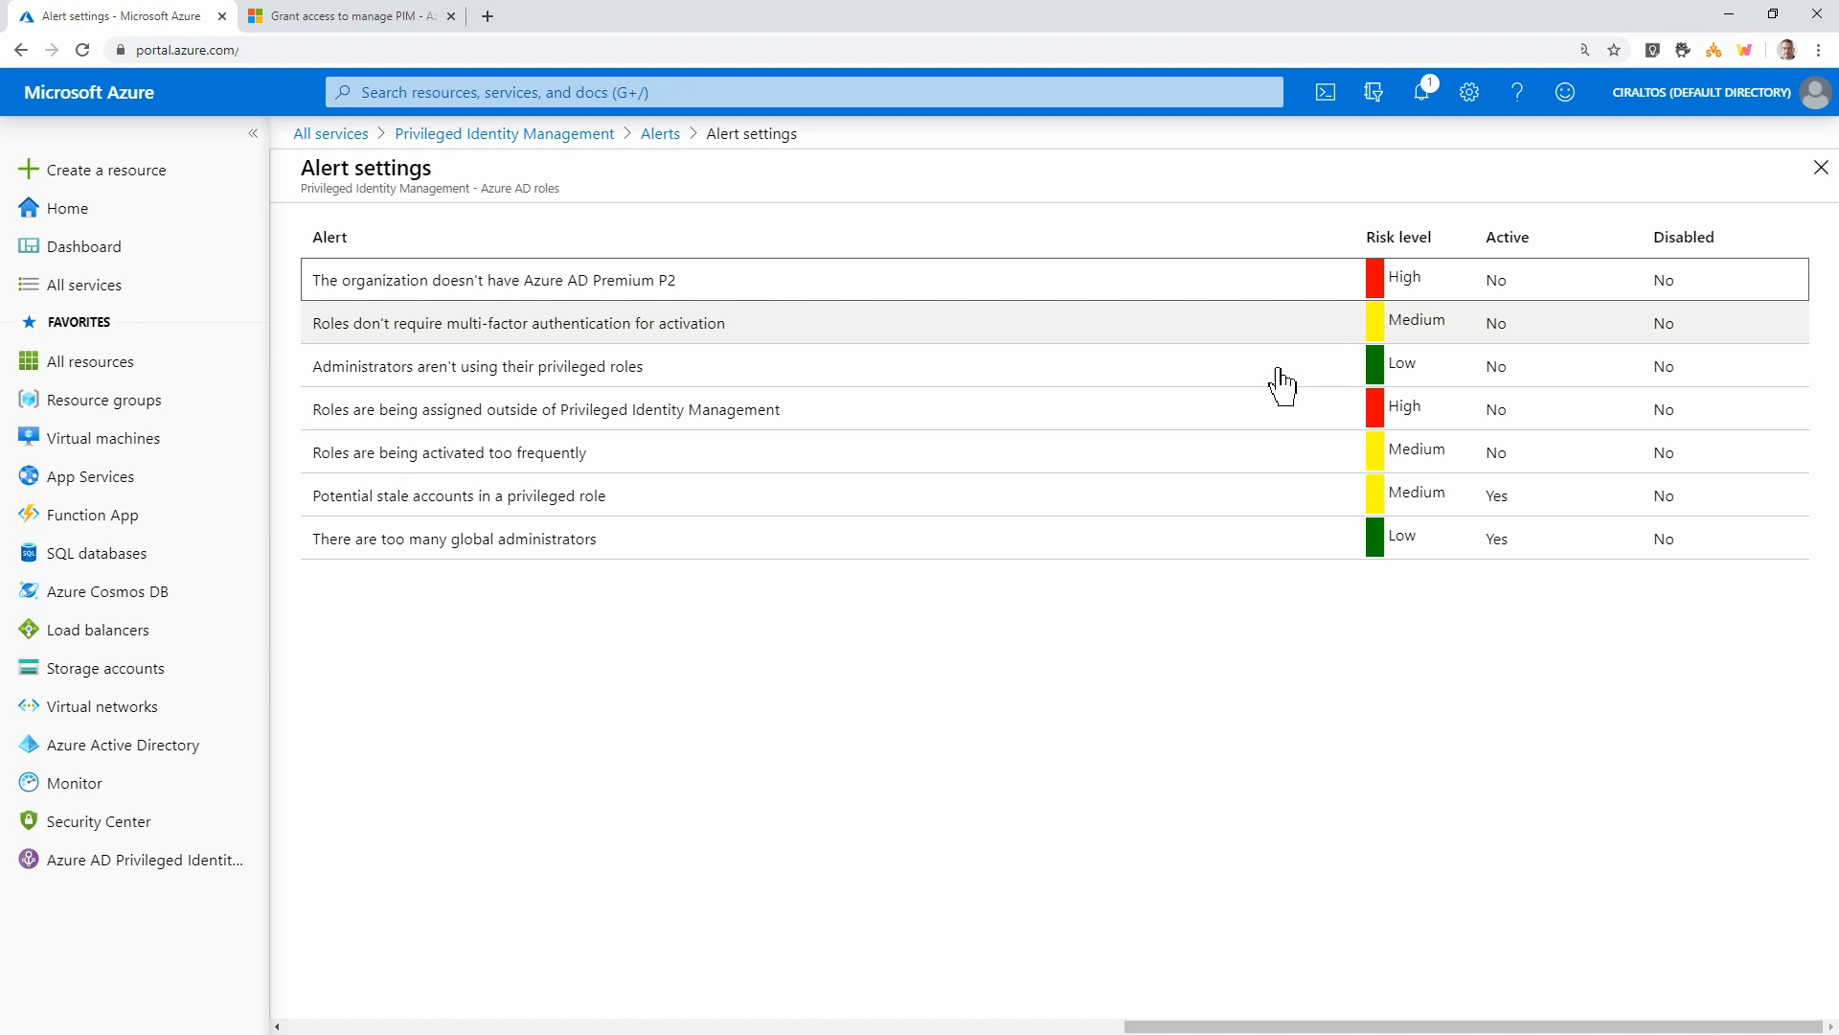
{"action": "left_click", "coordinate": [827, 541]}
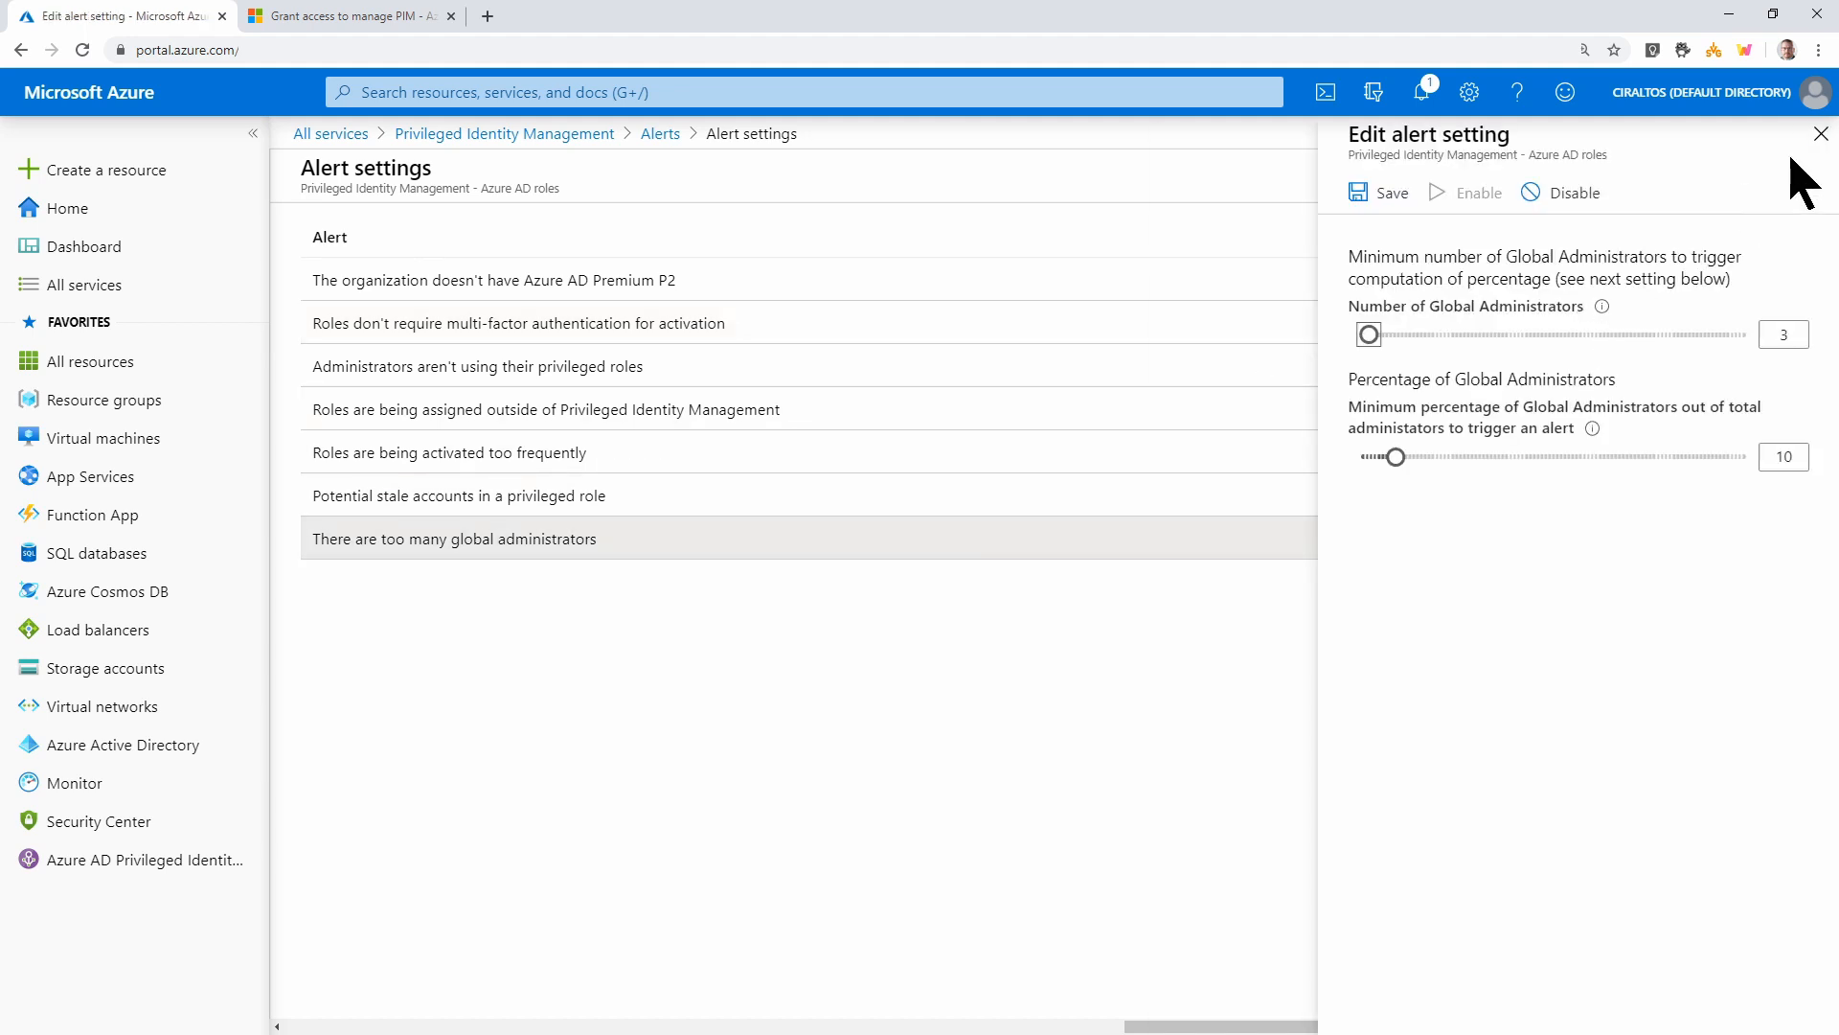
{"action": "left_click", "coordinate": [1820, 135]}
{"action": "left_click", "coordinate": [1022, 506]}
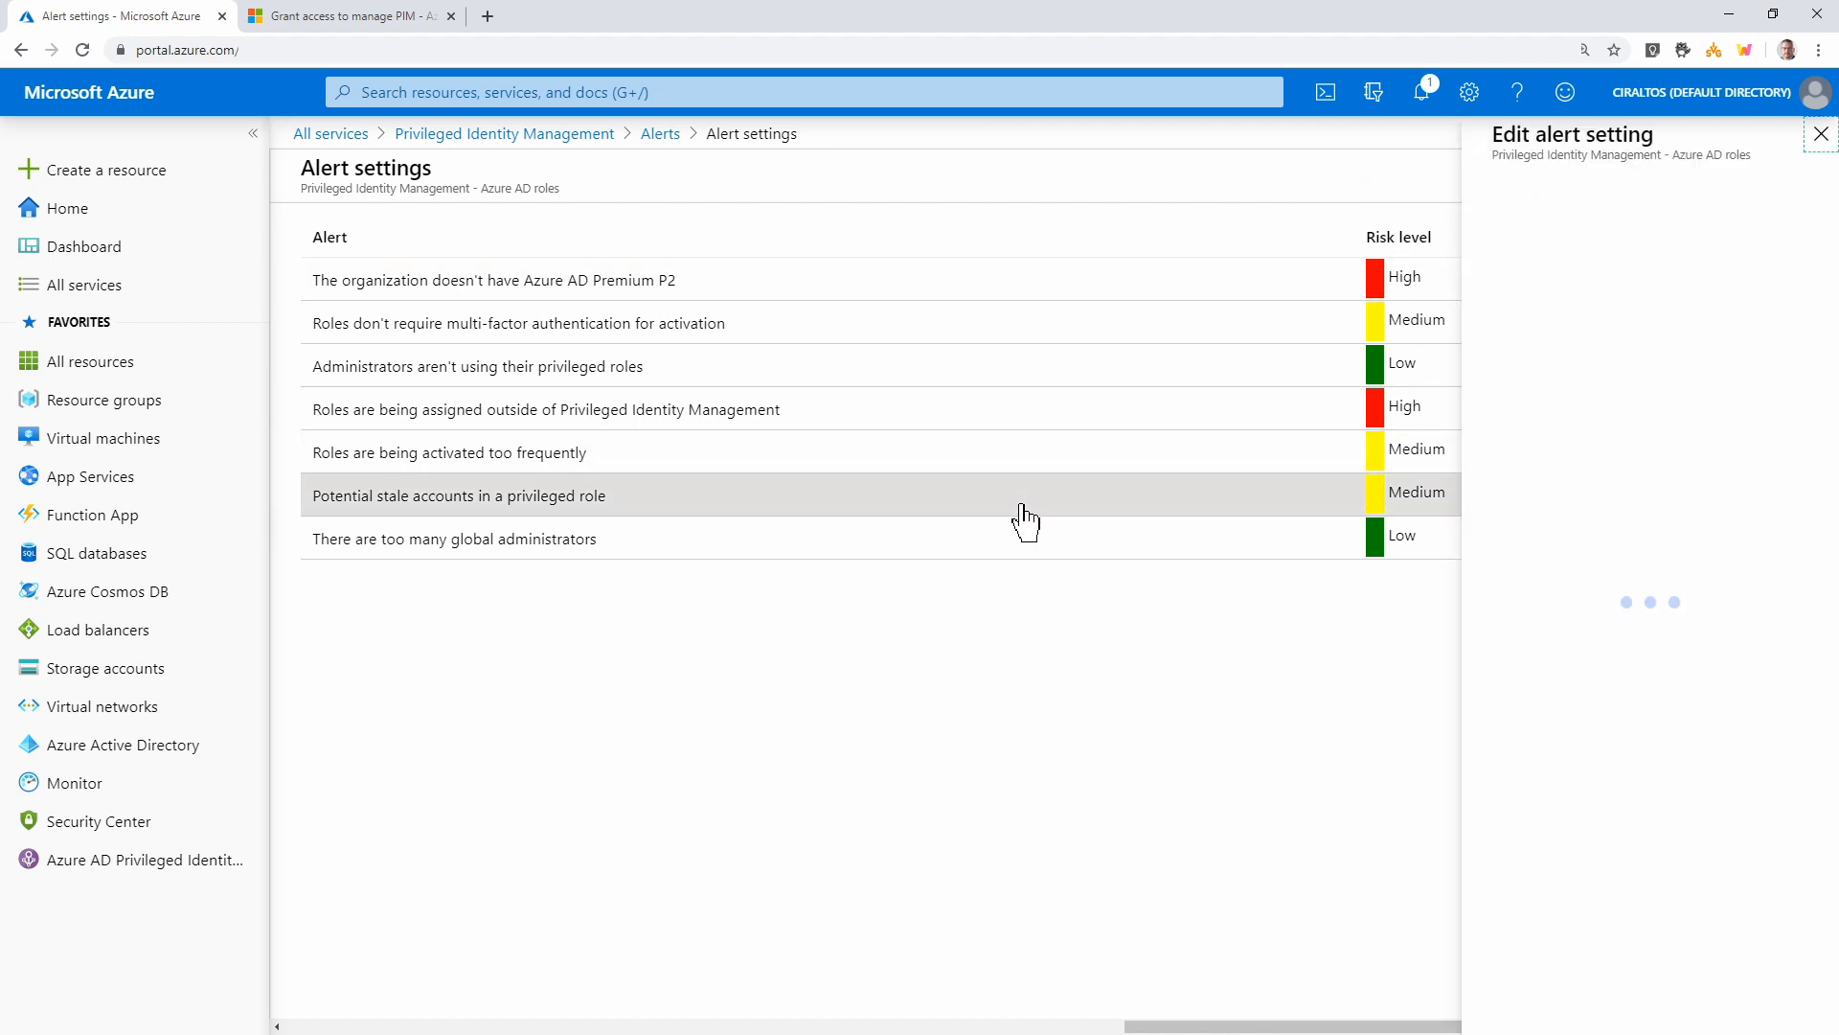
{"action": "left_click", "coordinate": [1820, 134]}
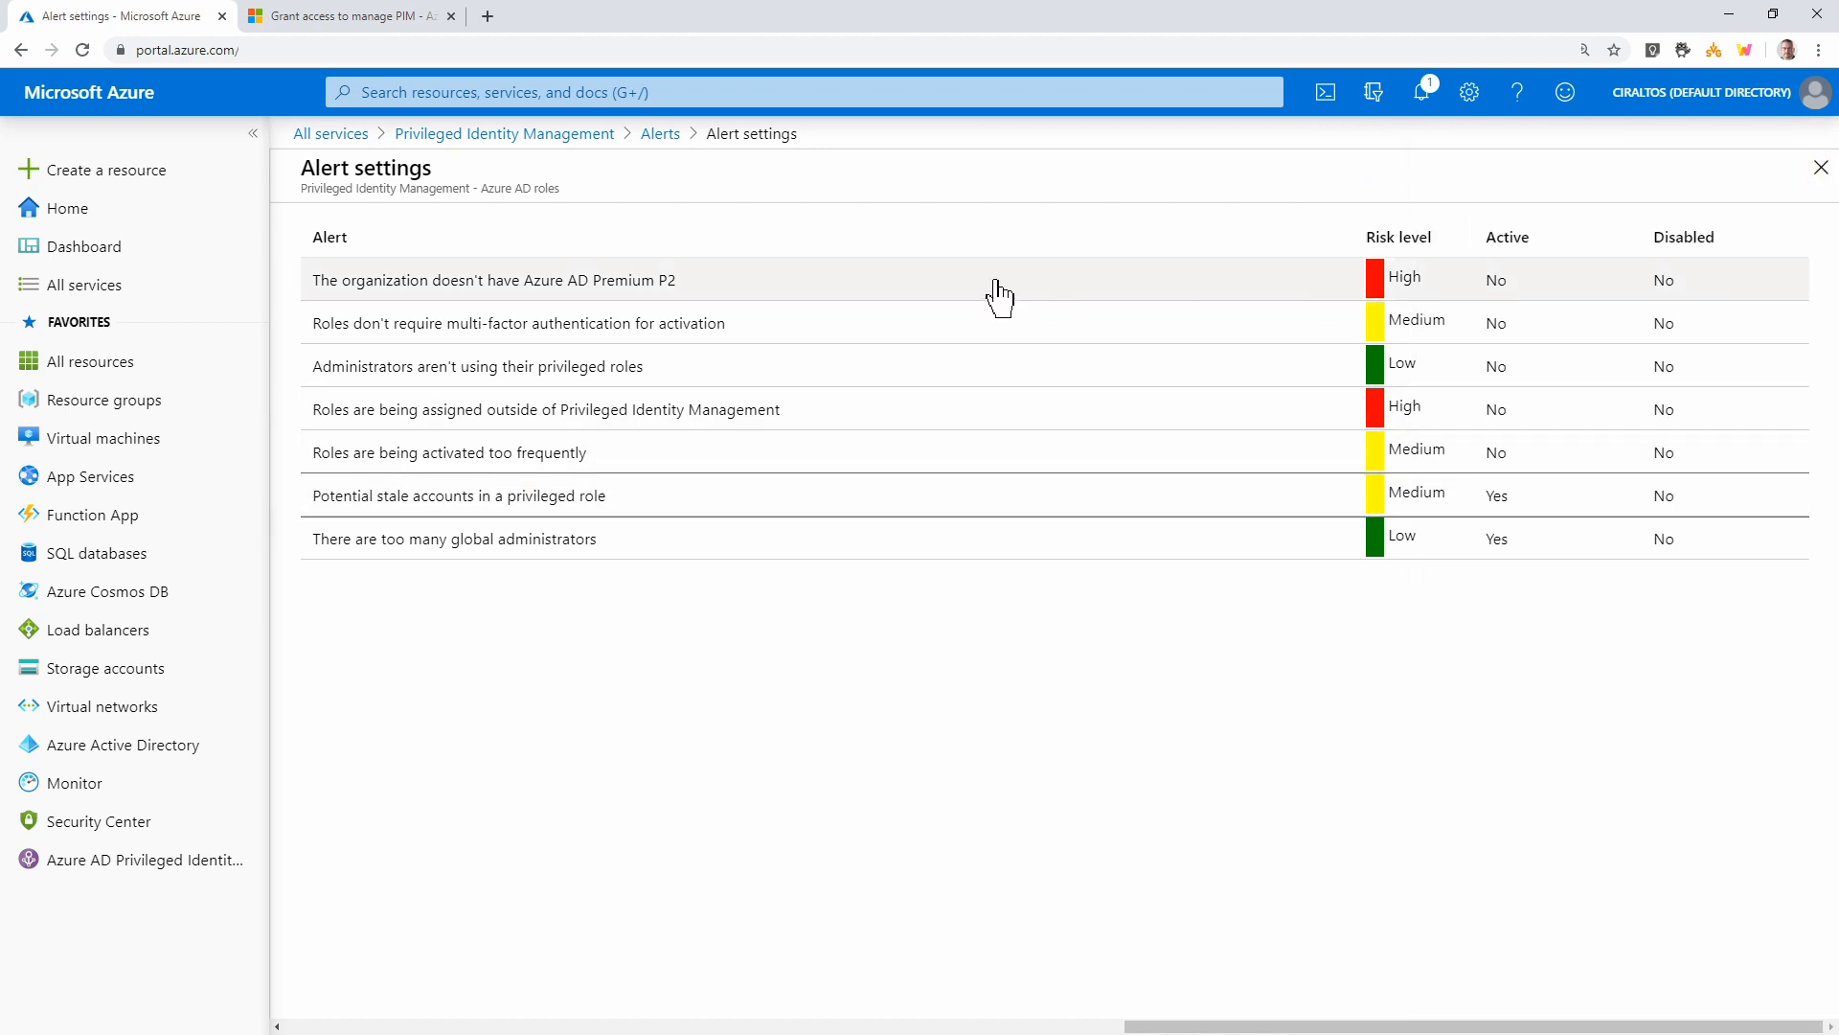
{"action": "left_click", "coordinate": [594, 139]}
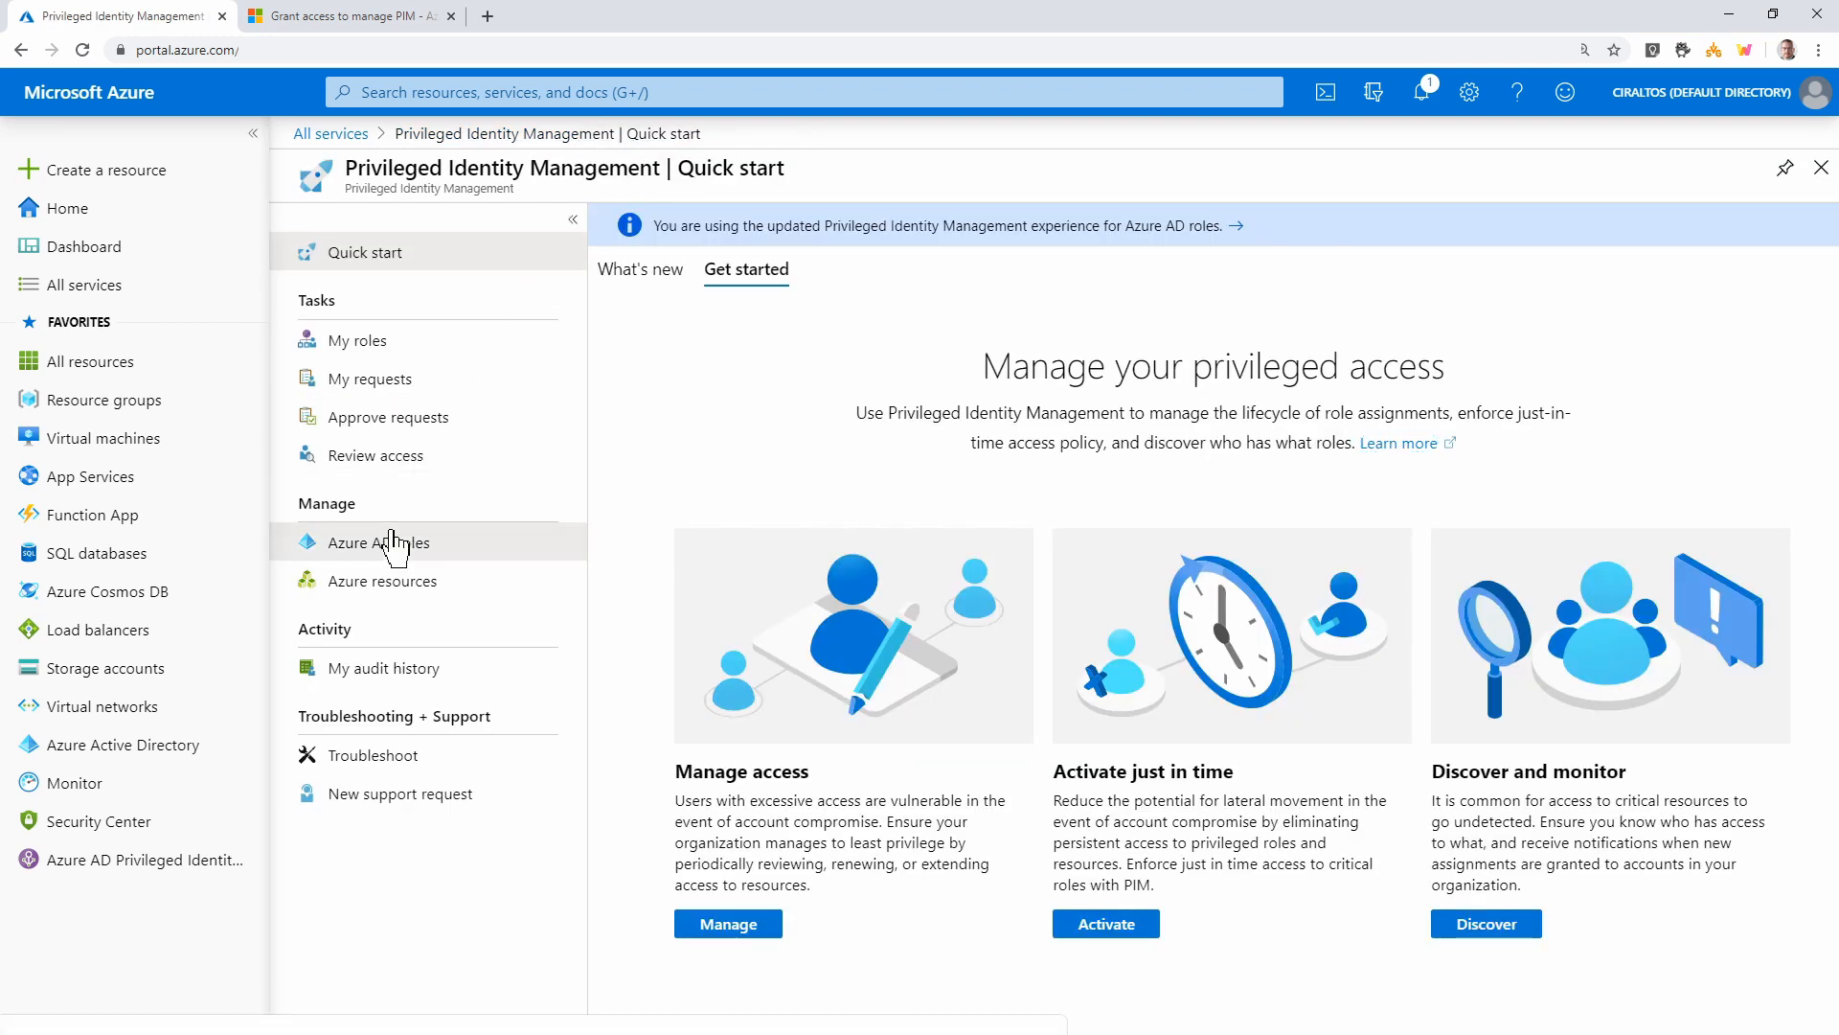
Search 'glob' in Azure AD roles, open Global Administrator, and begin adding a member
{"action": "left_click", "coordinate": [397, 540]}
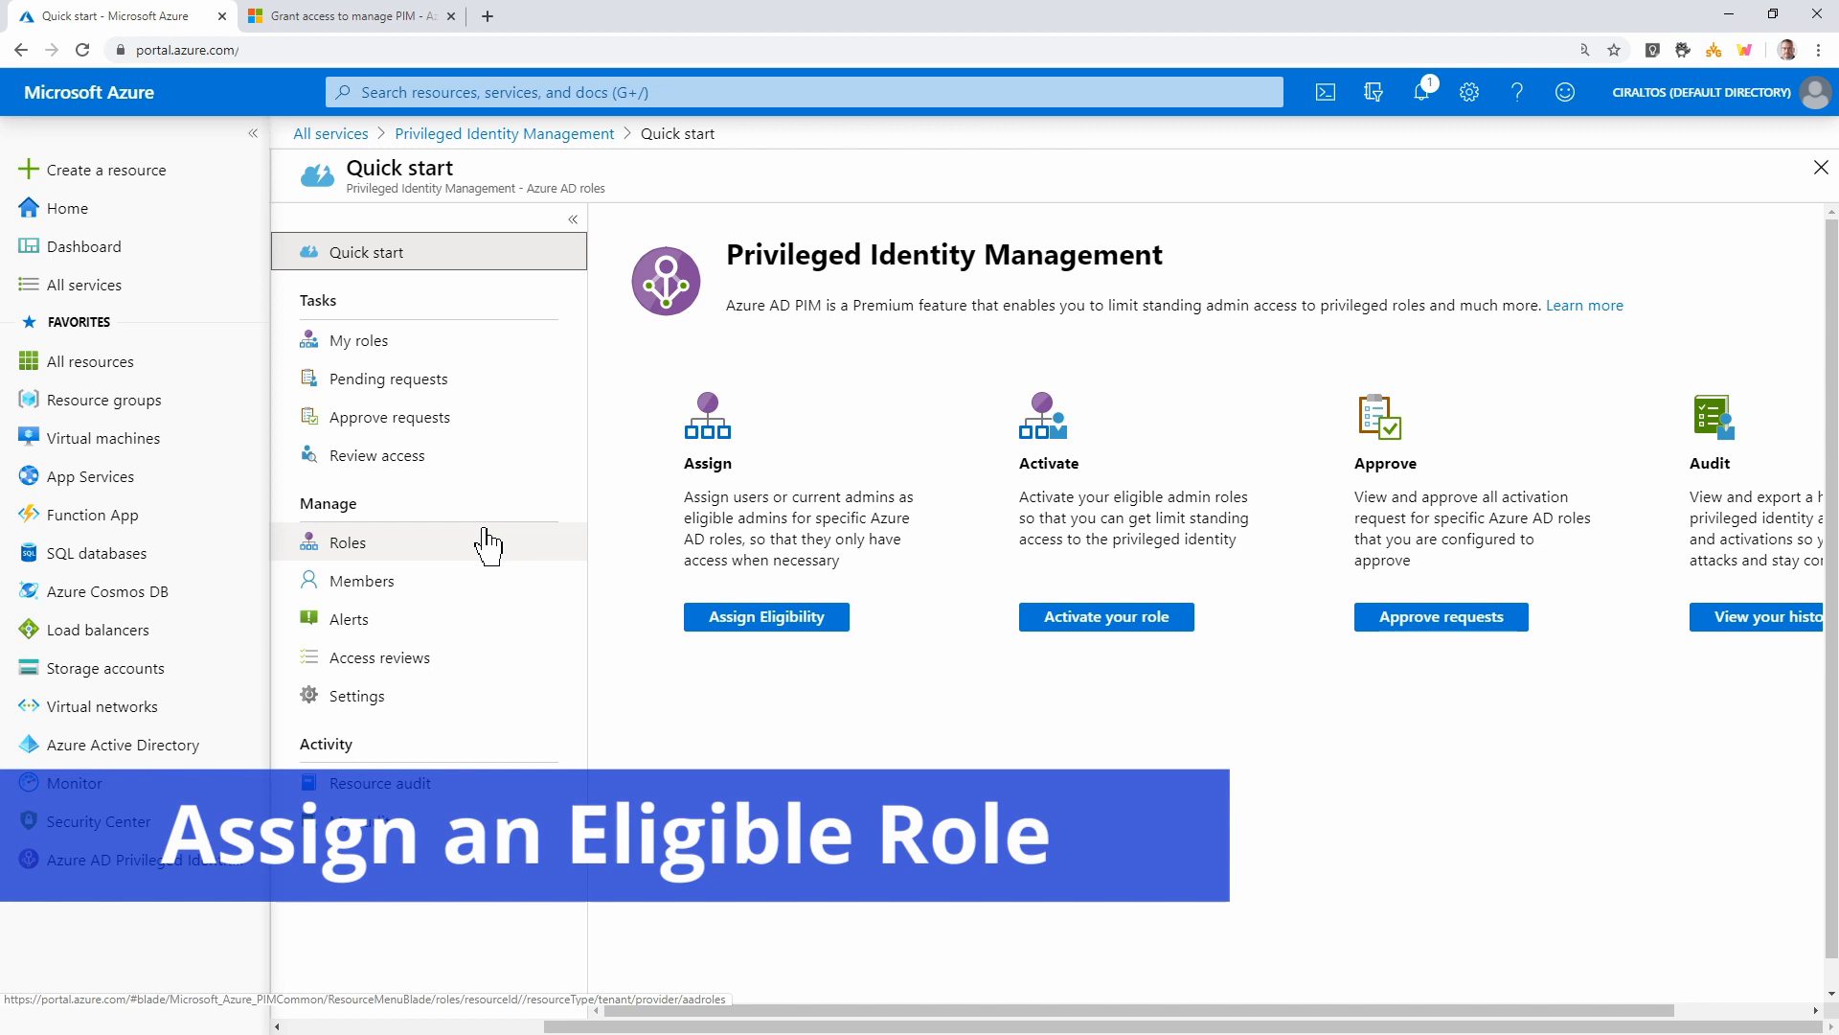
{"action": "left_click", "coordinate": [364, 554]}
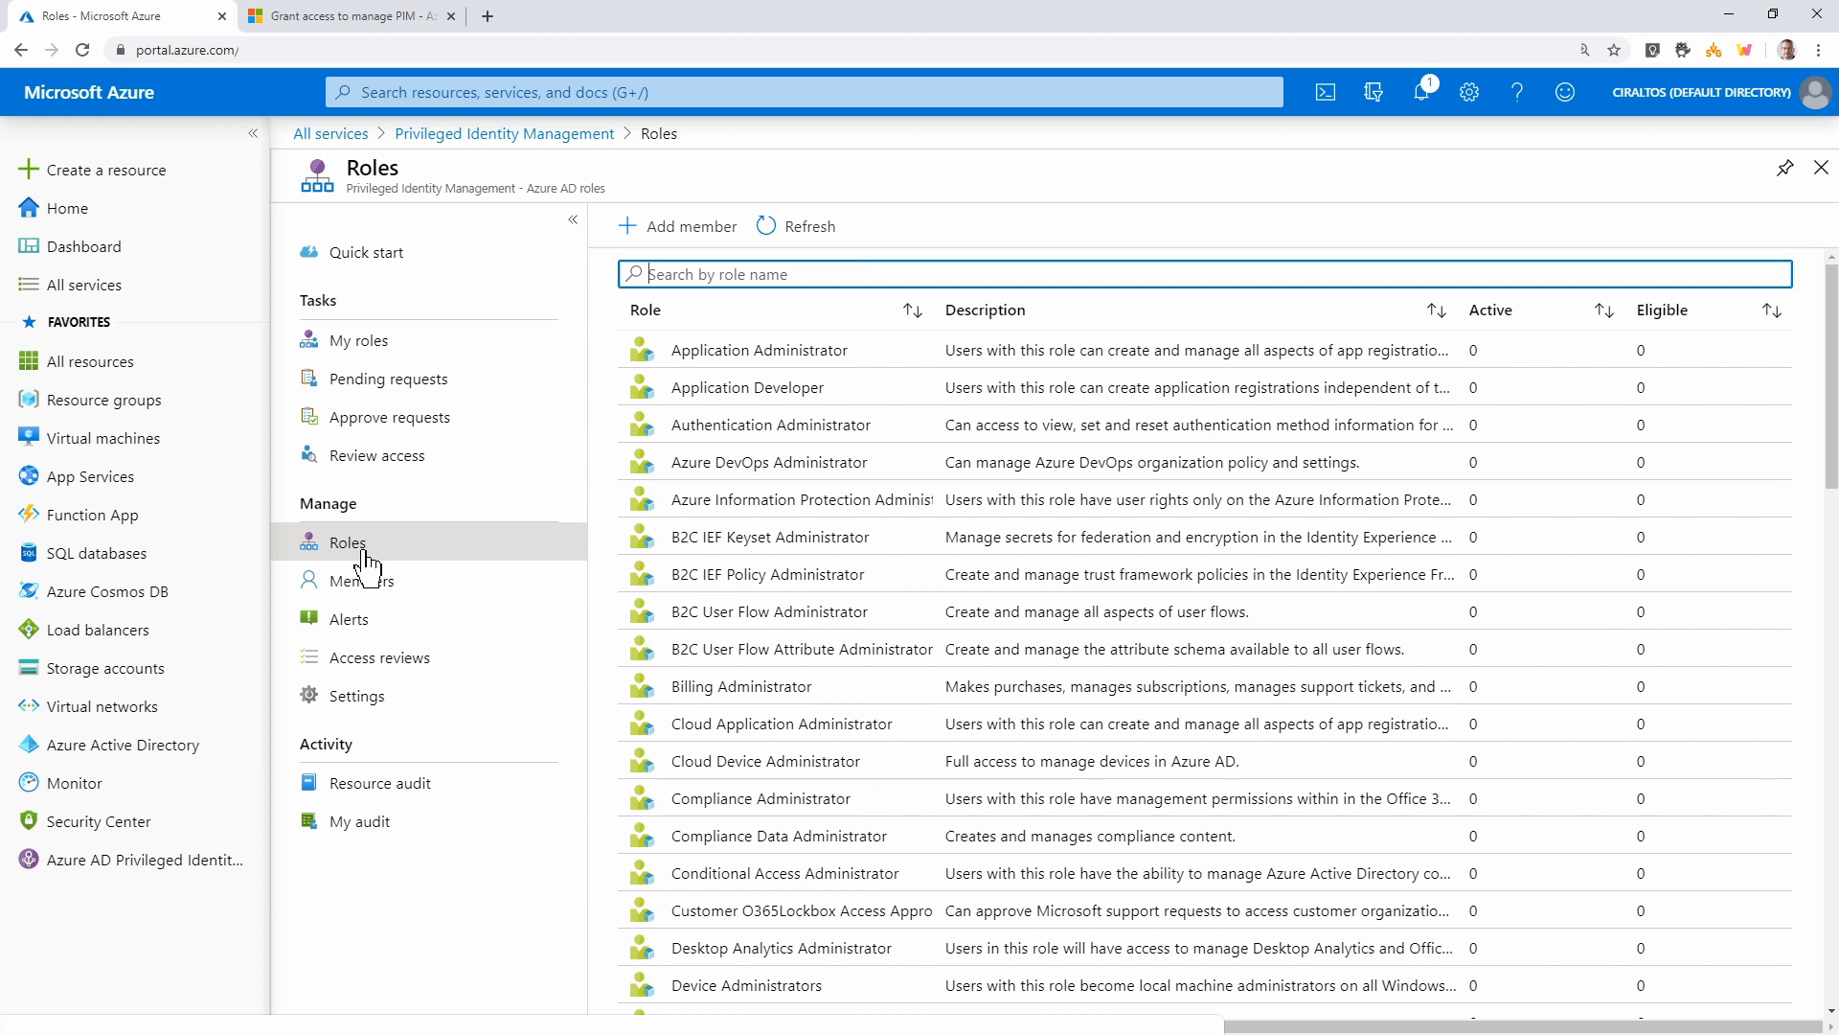
{"action": "type", "text": "glob"}
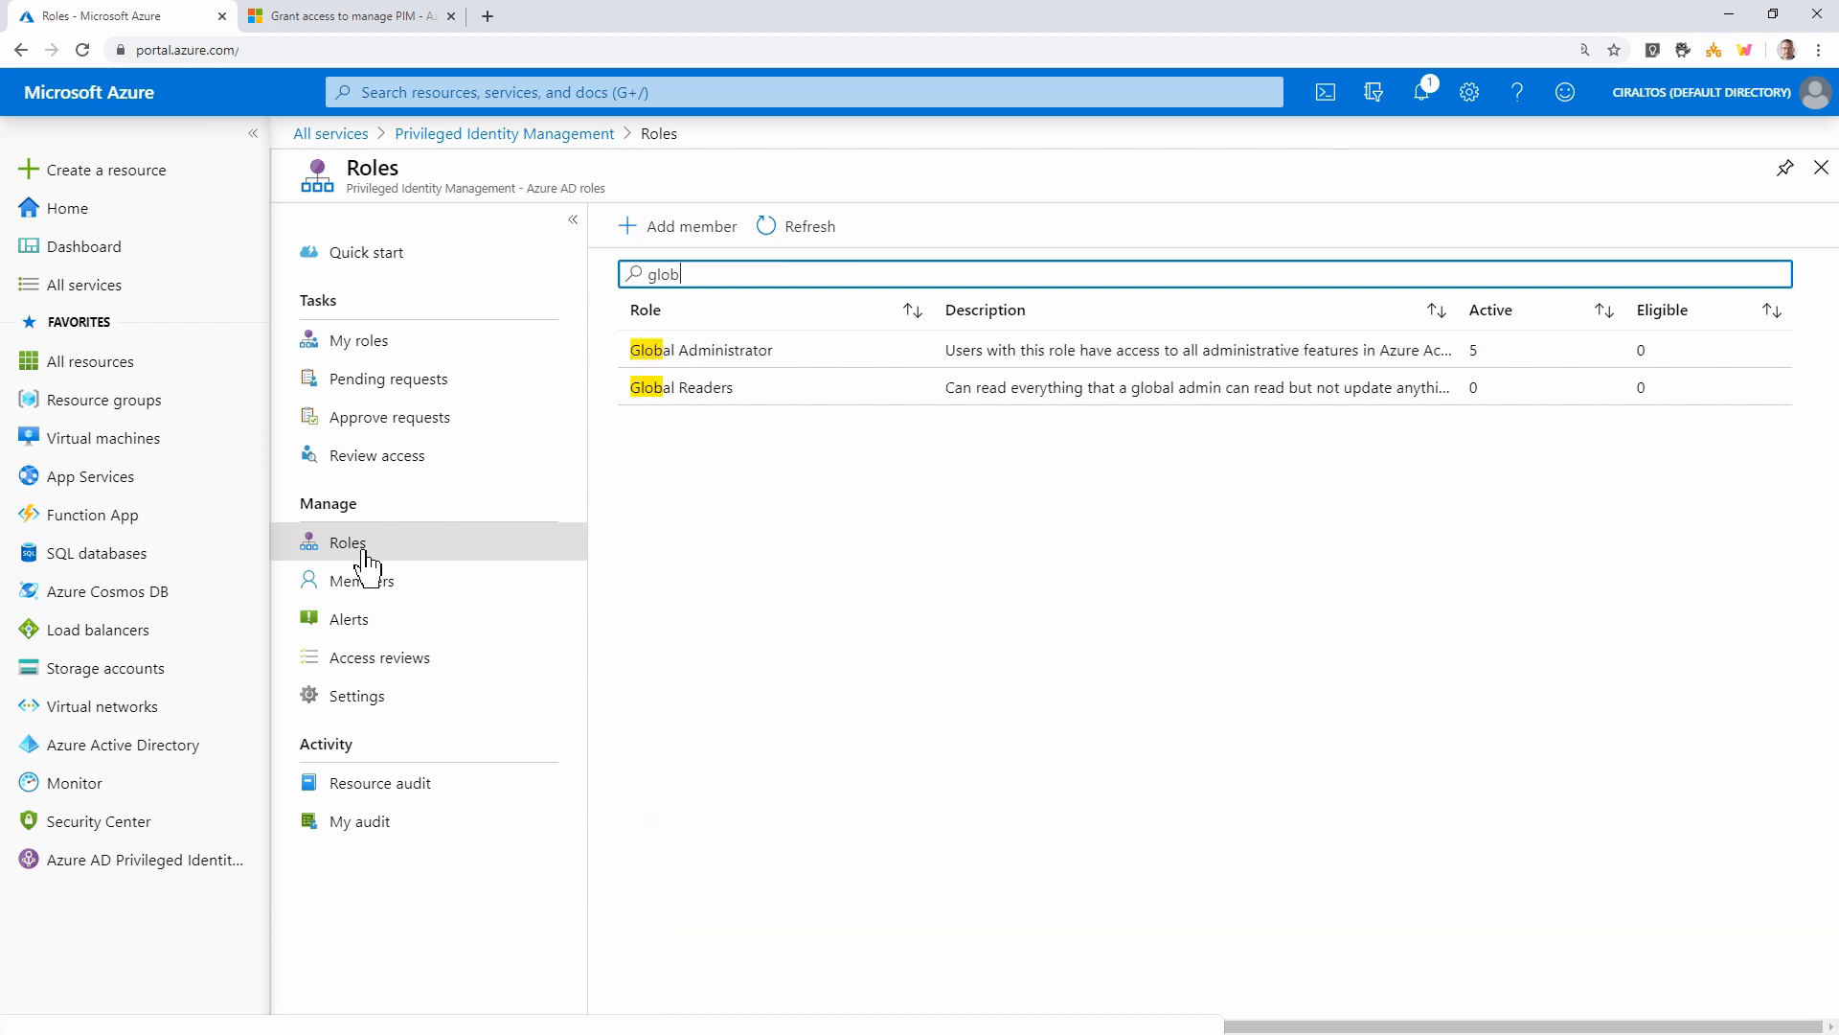
{"action": "left_click", "coordinate": [783, 362]}
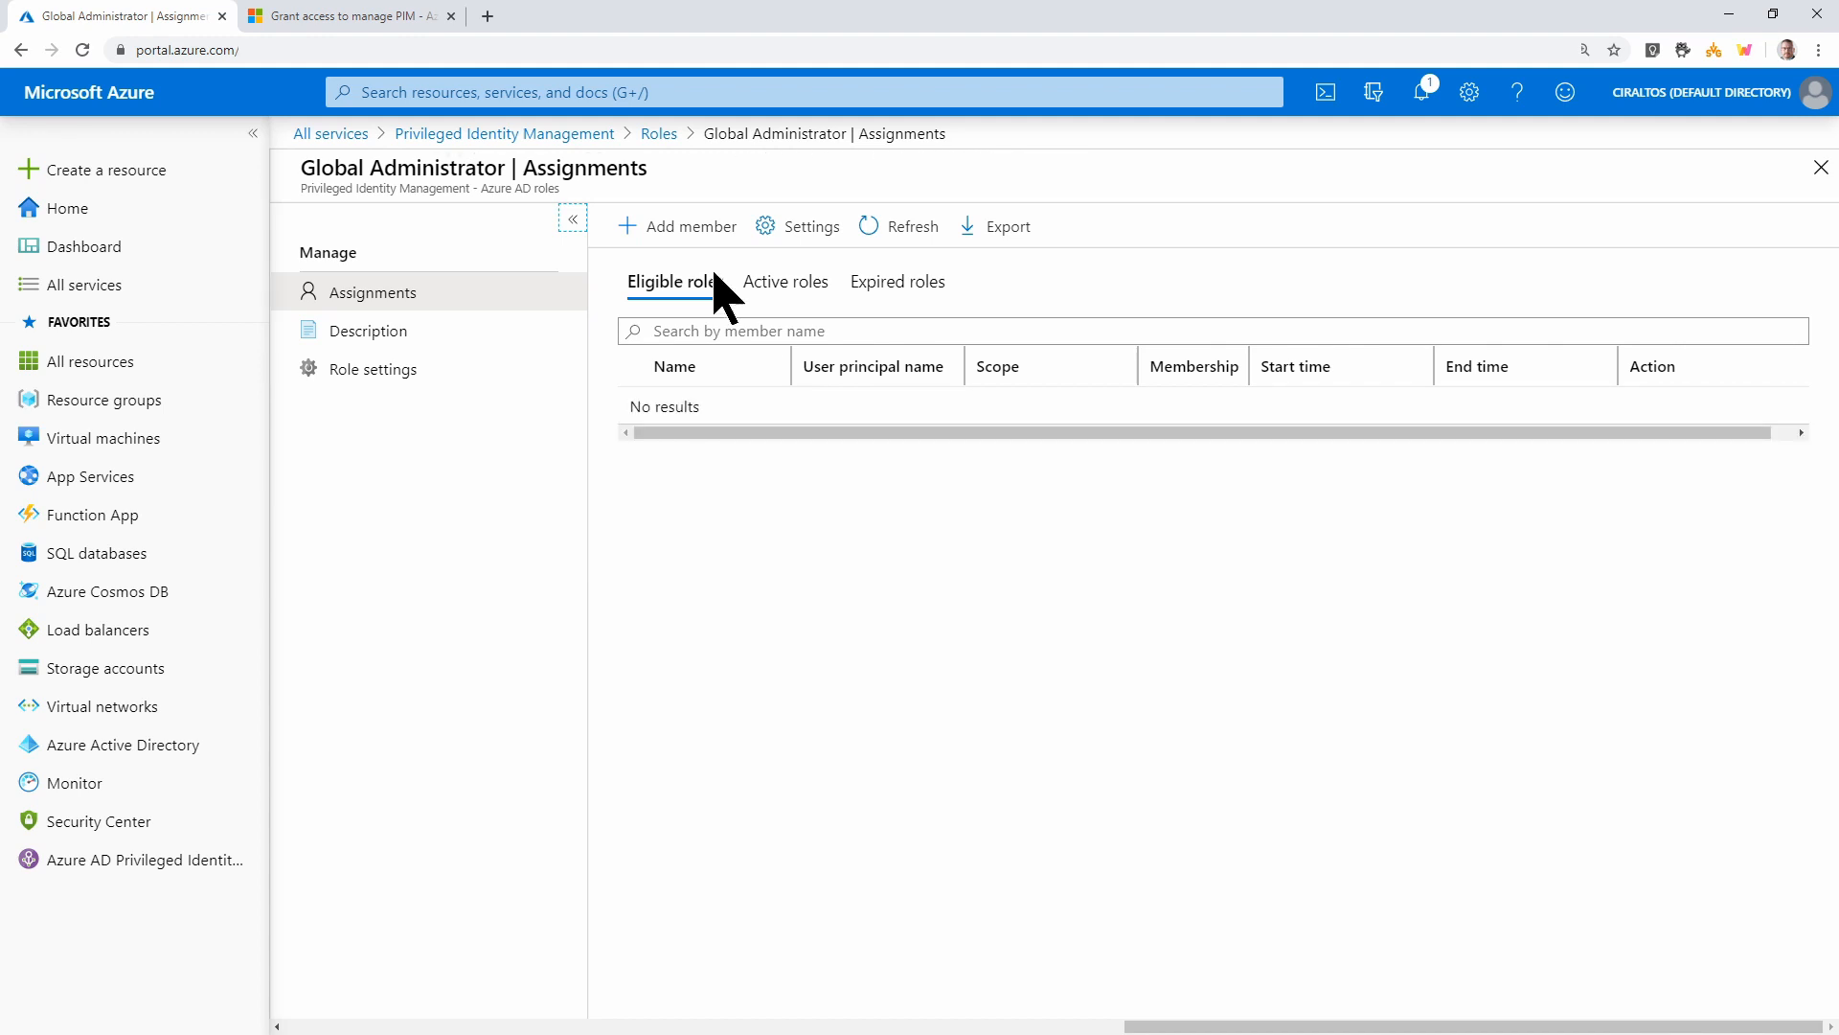
{"action": "left_click", "coordinate": [662, 233]}
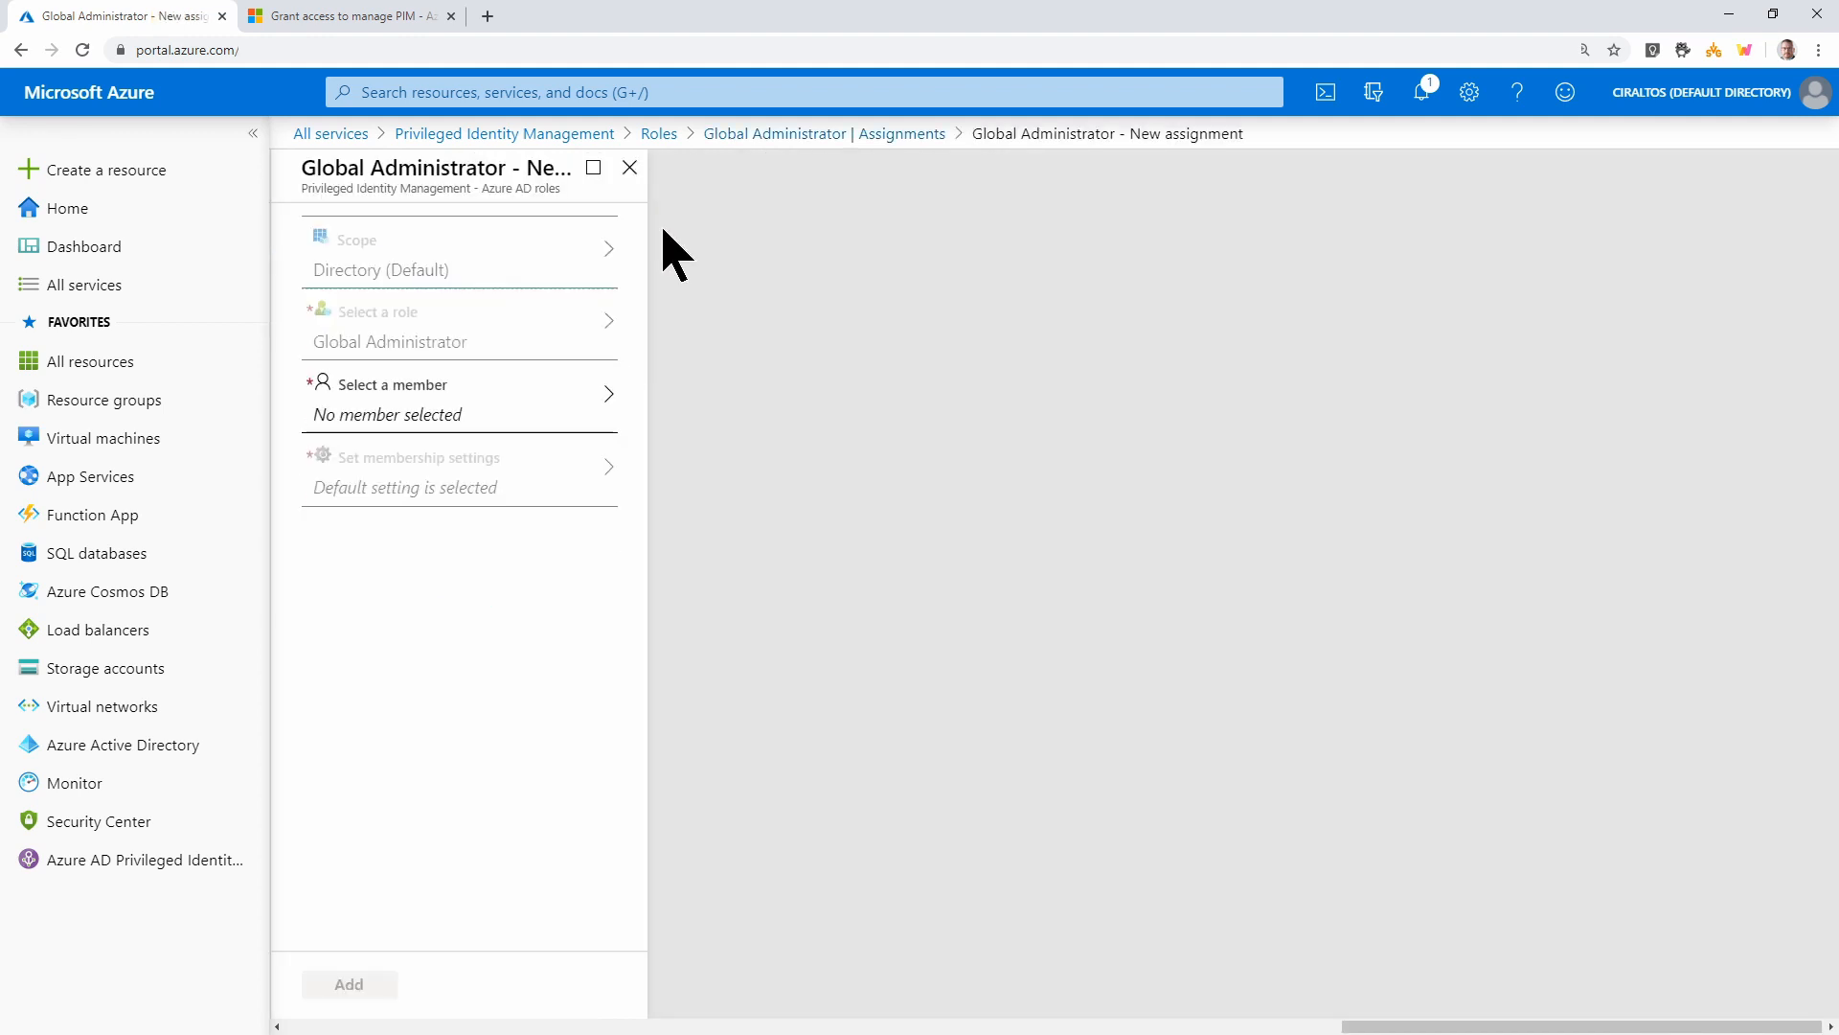
Select the test1 user as the member of the Global Administrator assignment
{"action": "left_click", "coordinate": [496, 396]}
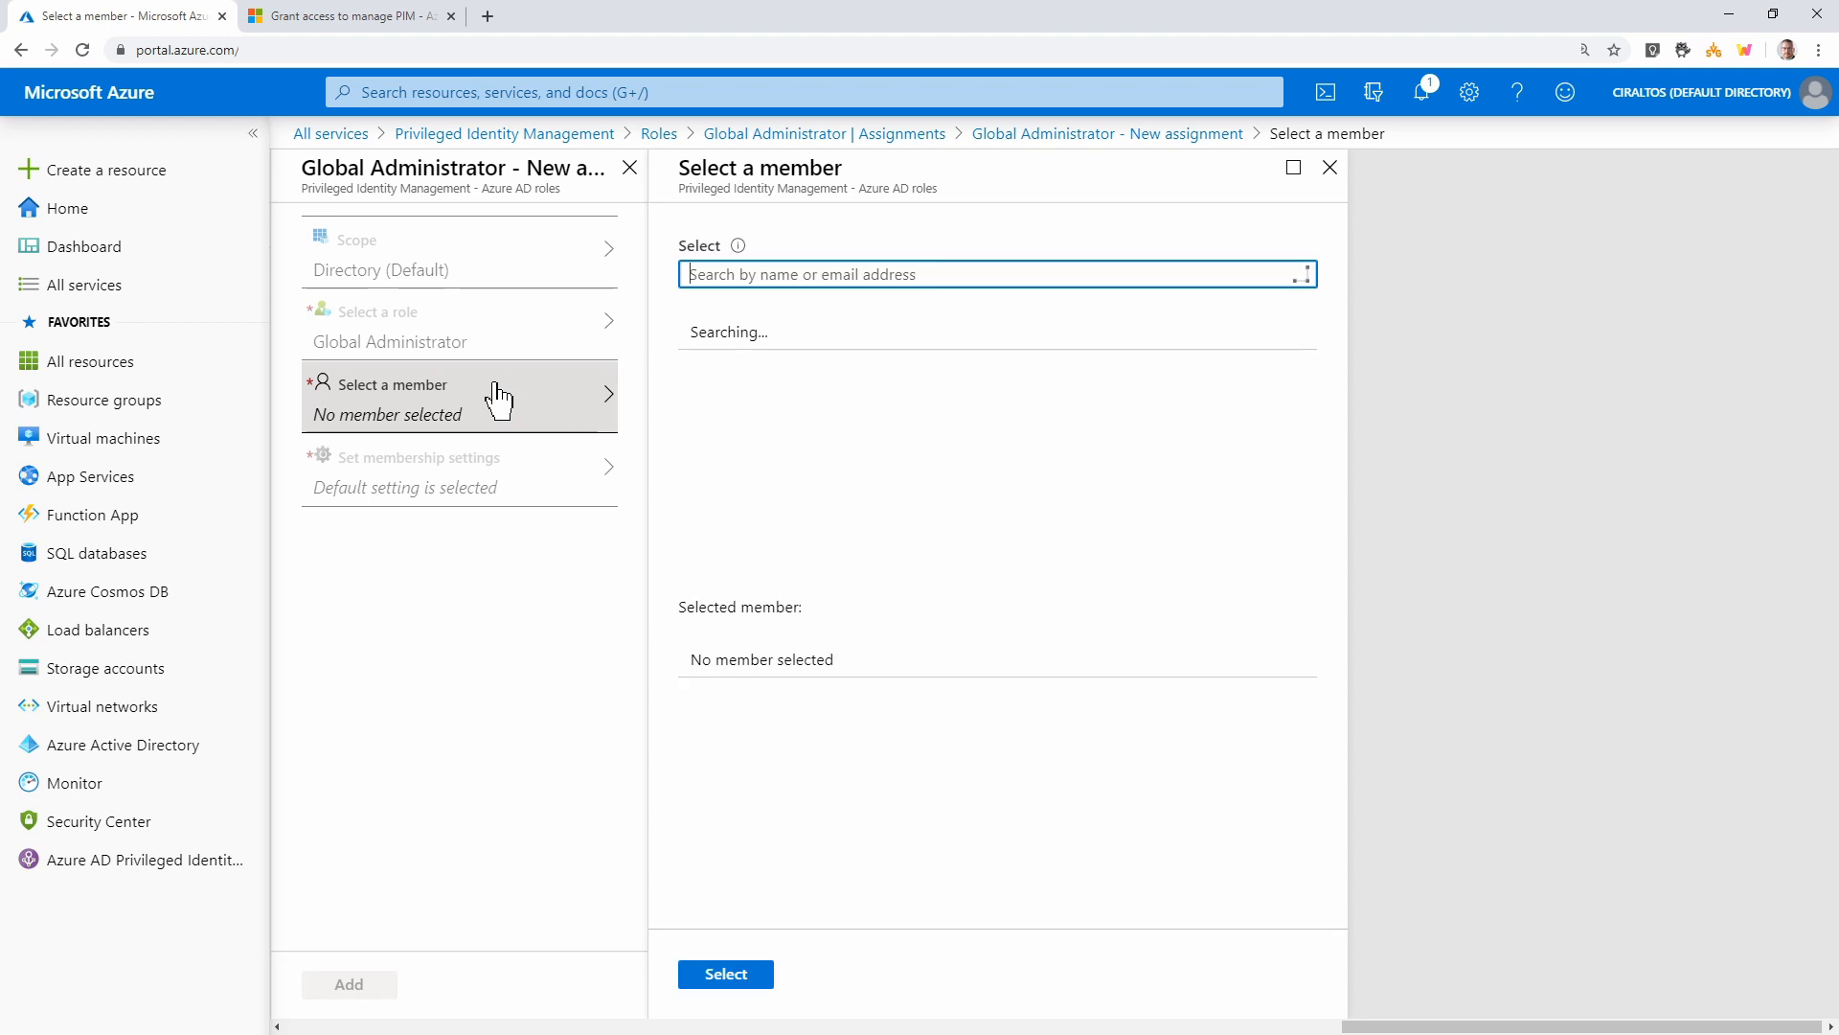
{"action": "type", "text": "test1"}
{"action": "left_click", "coordinate": [752, 345]}
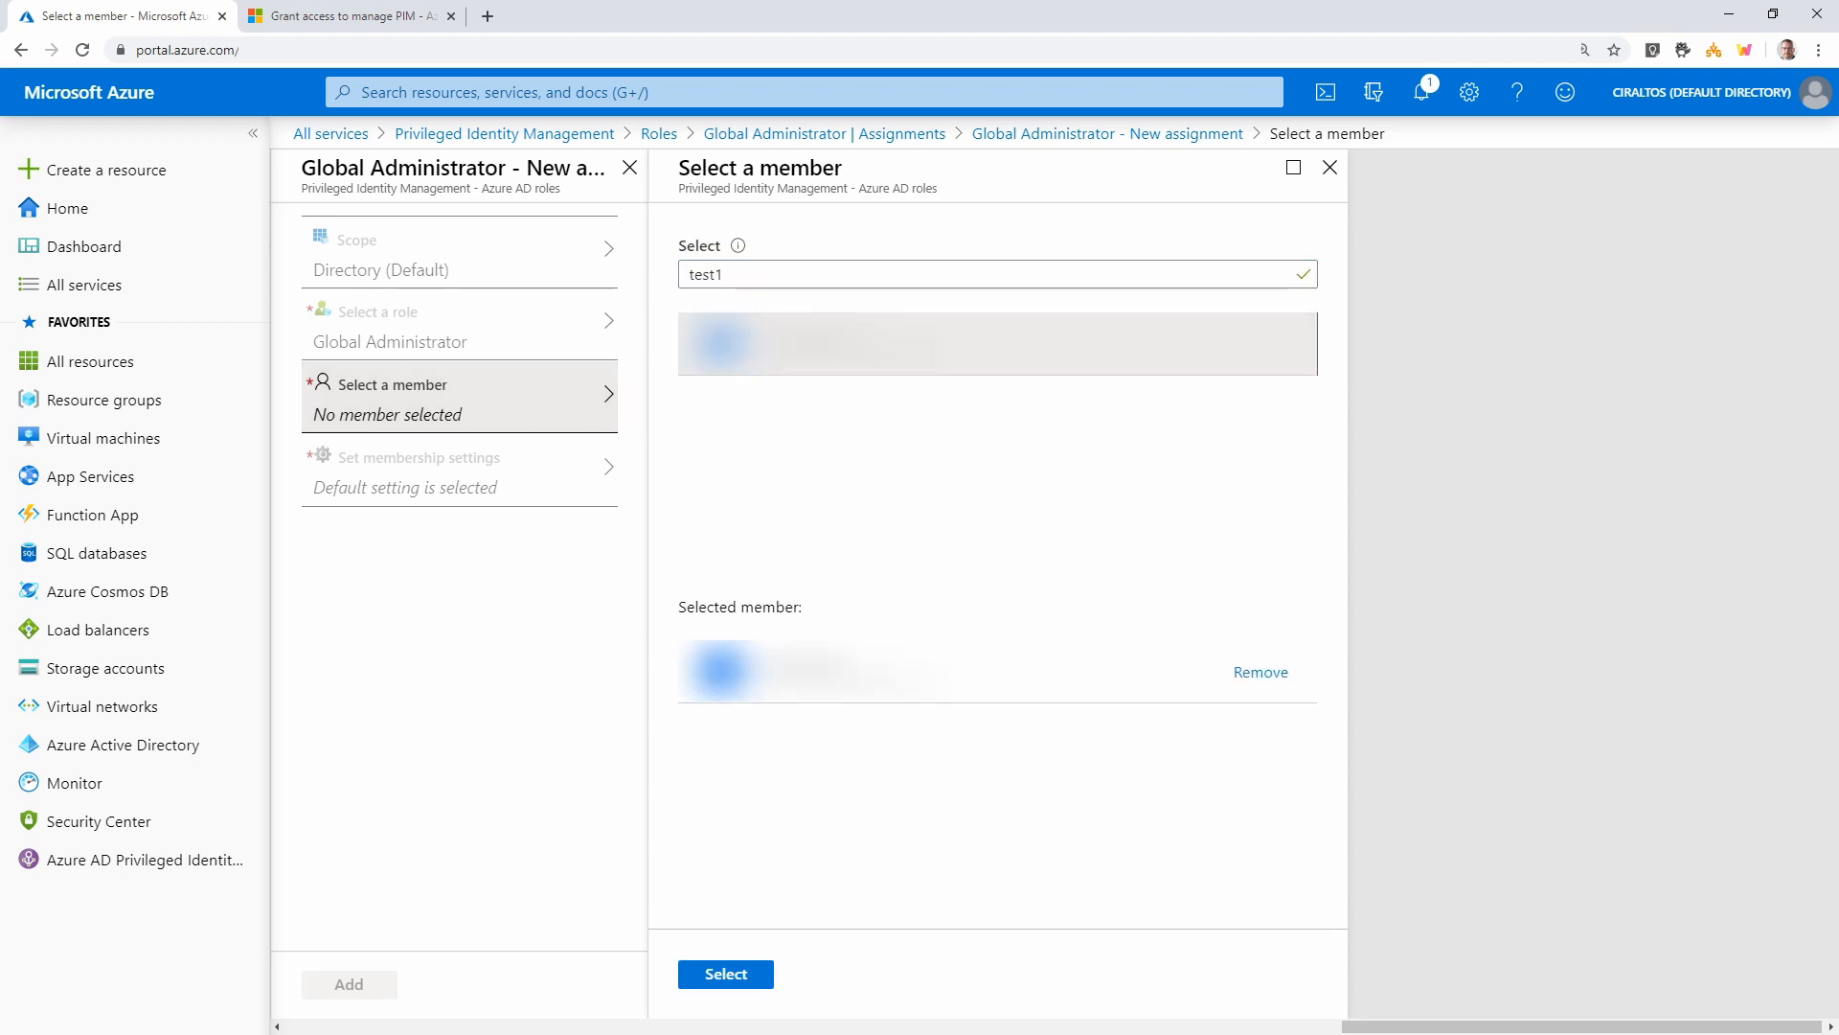
{"action": "left_click", "coordinate": [713, 977]}
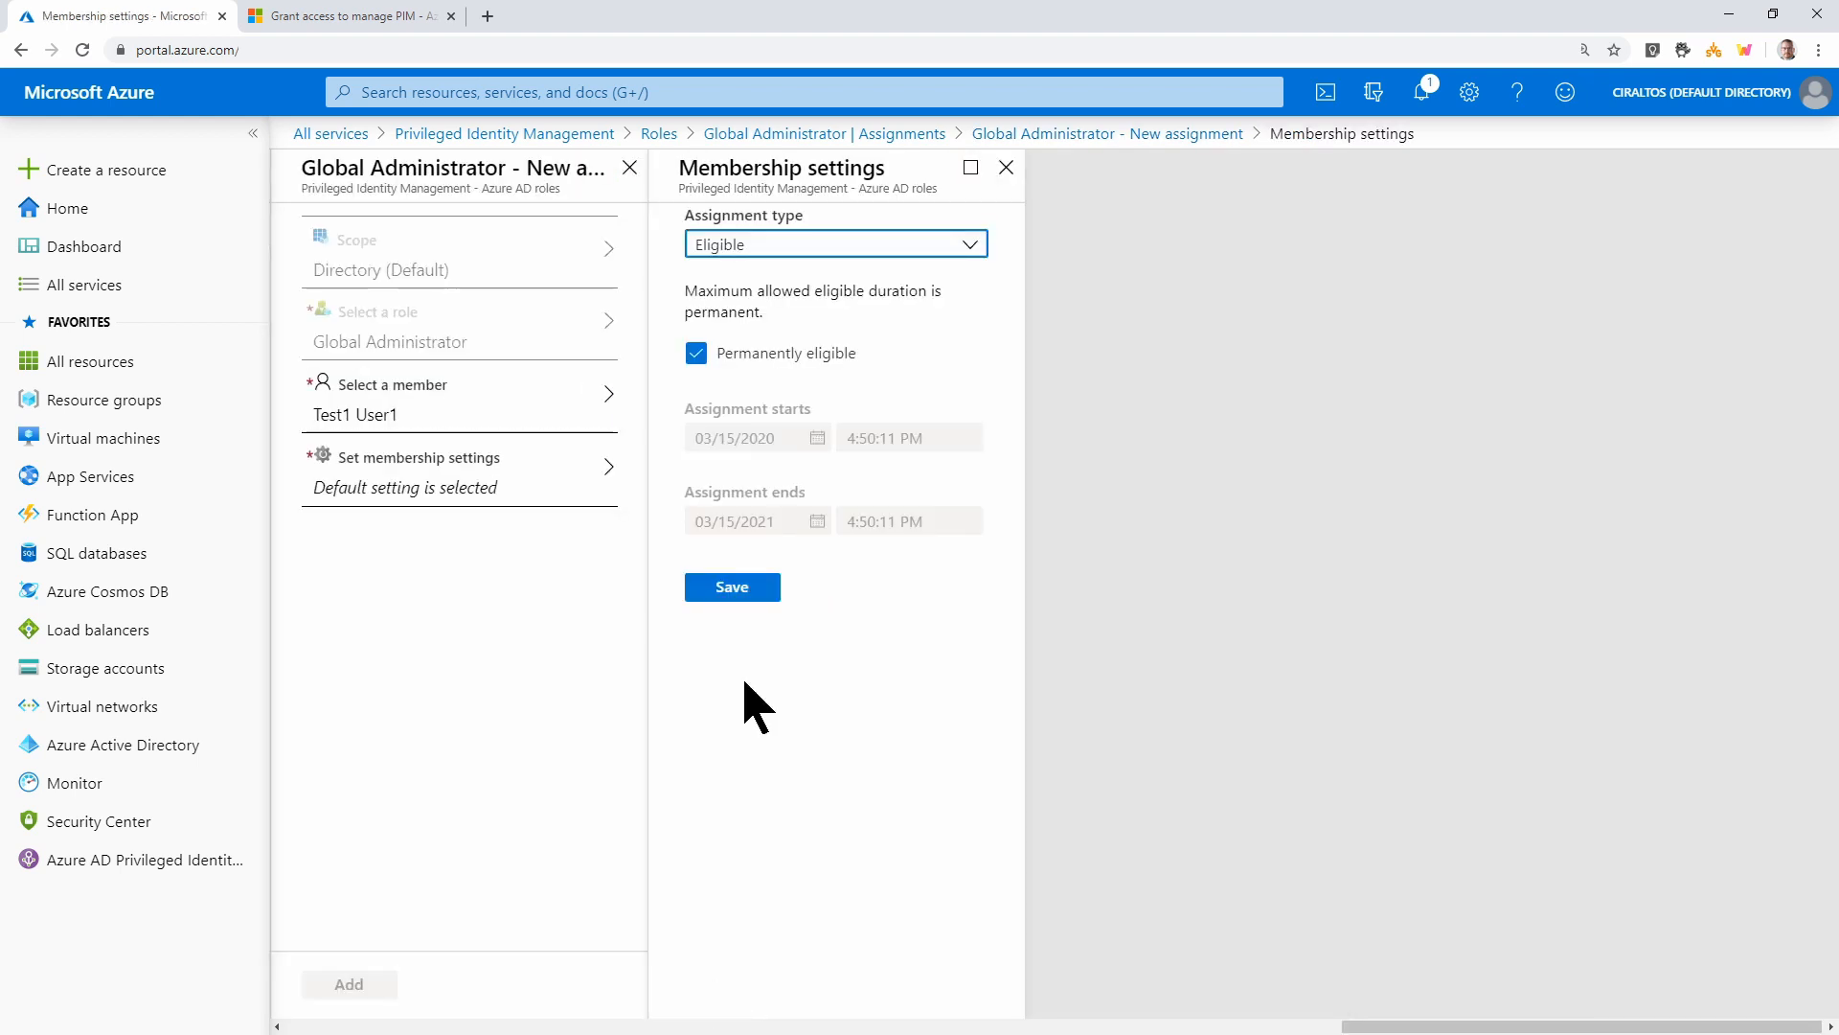
Set the membership type to Eligible, permanently eligible, and save the settings
{"action": "left_click", "coordinate": [971, 251]}
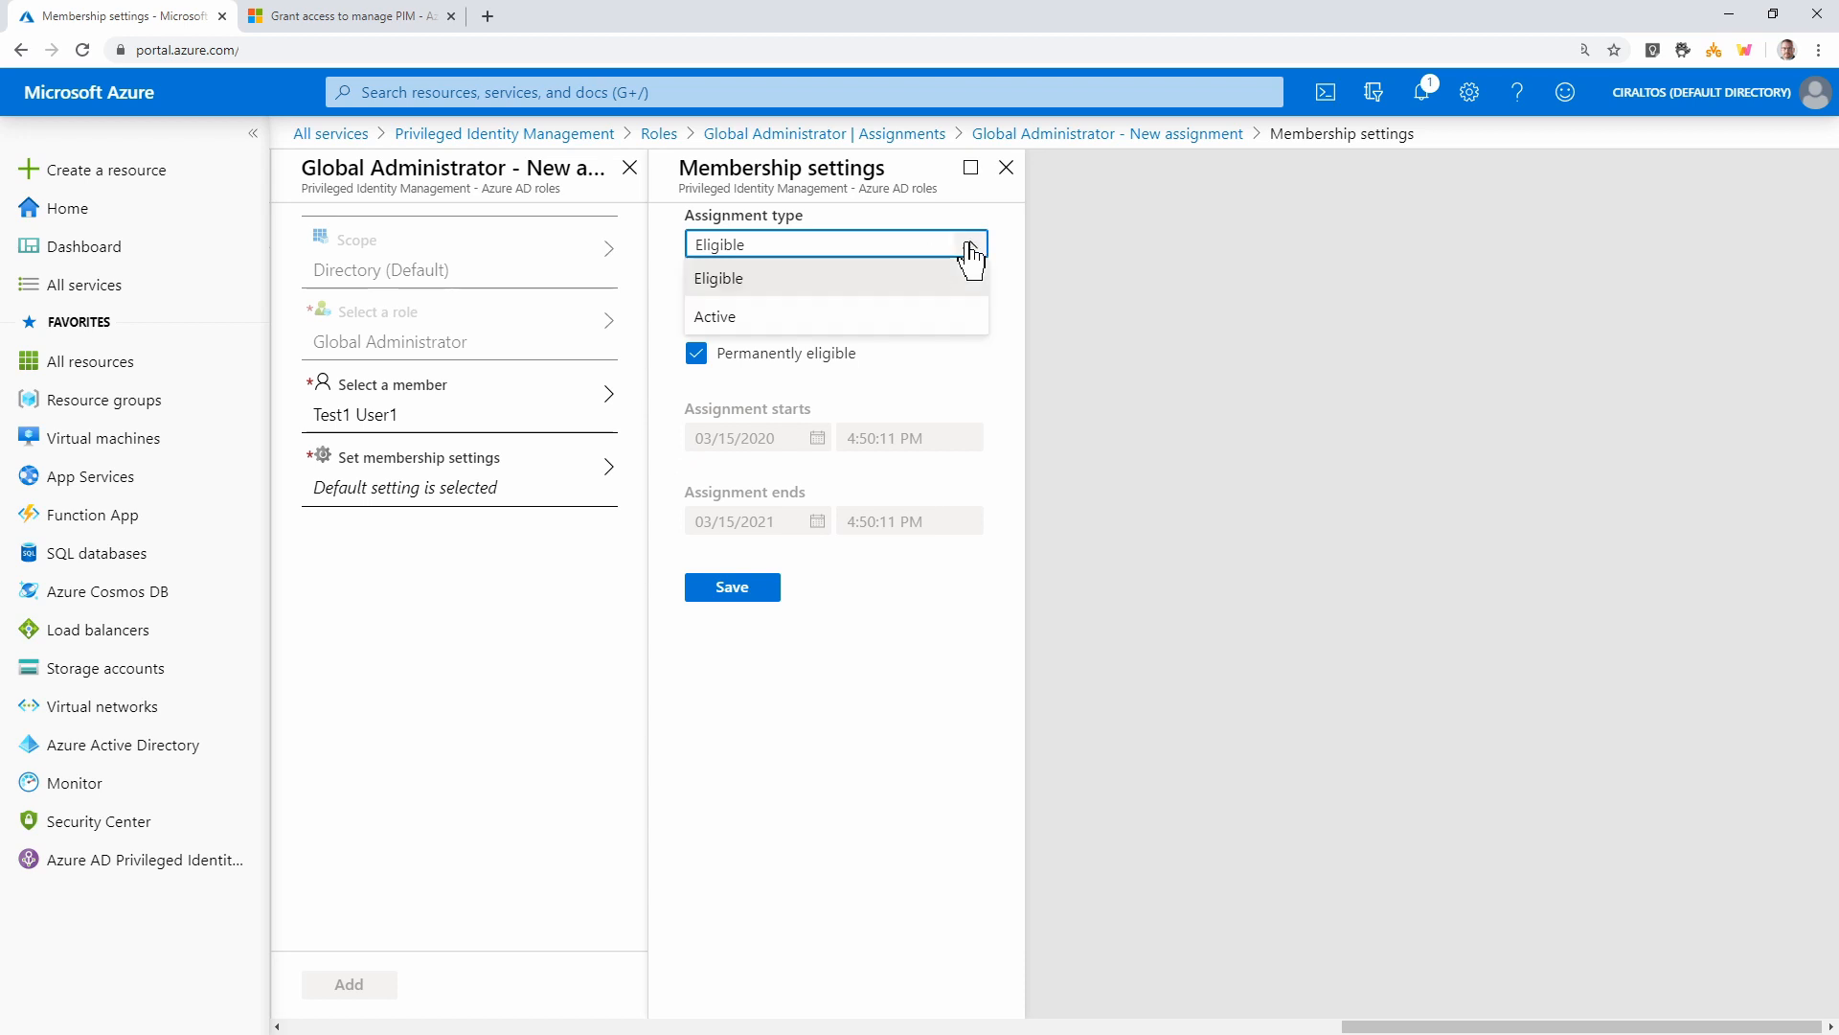
{"action": "left_click", "coordinate": [824, 286]}
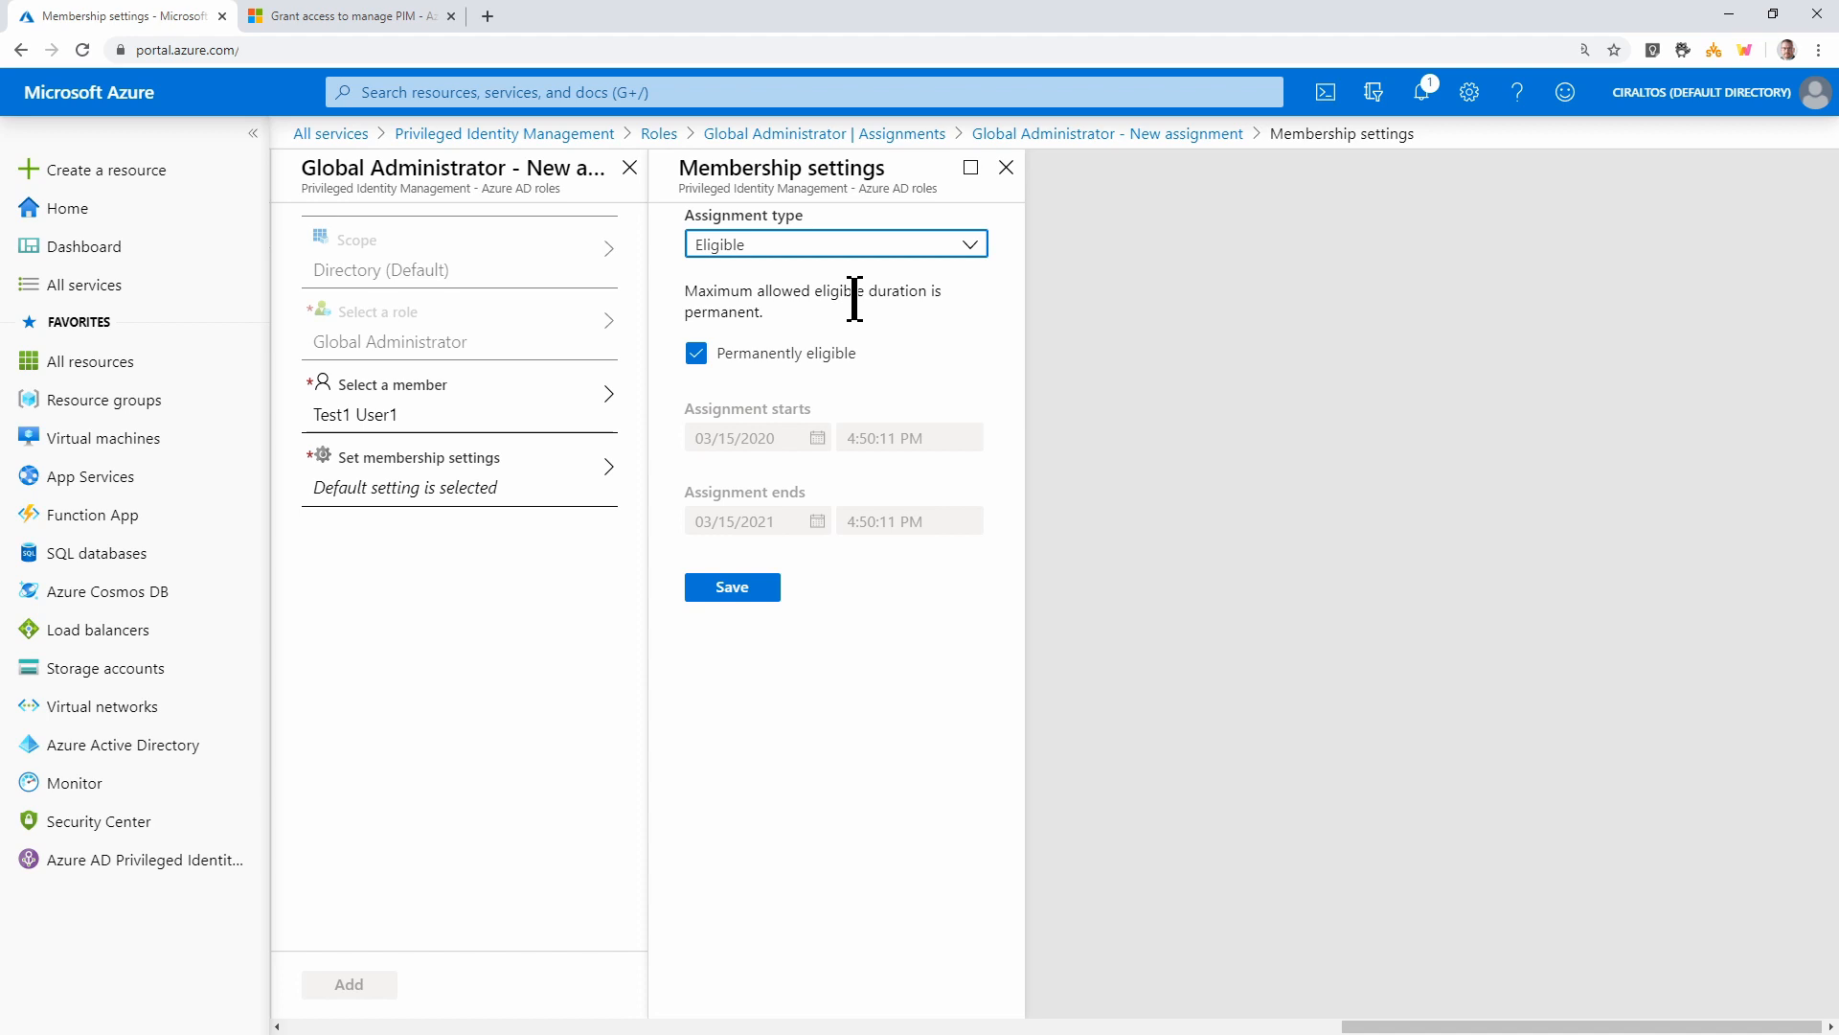
{"action": "left_click", "coordinate": [891, 244]}
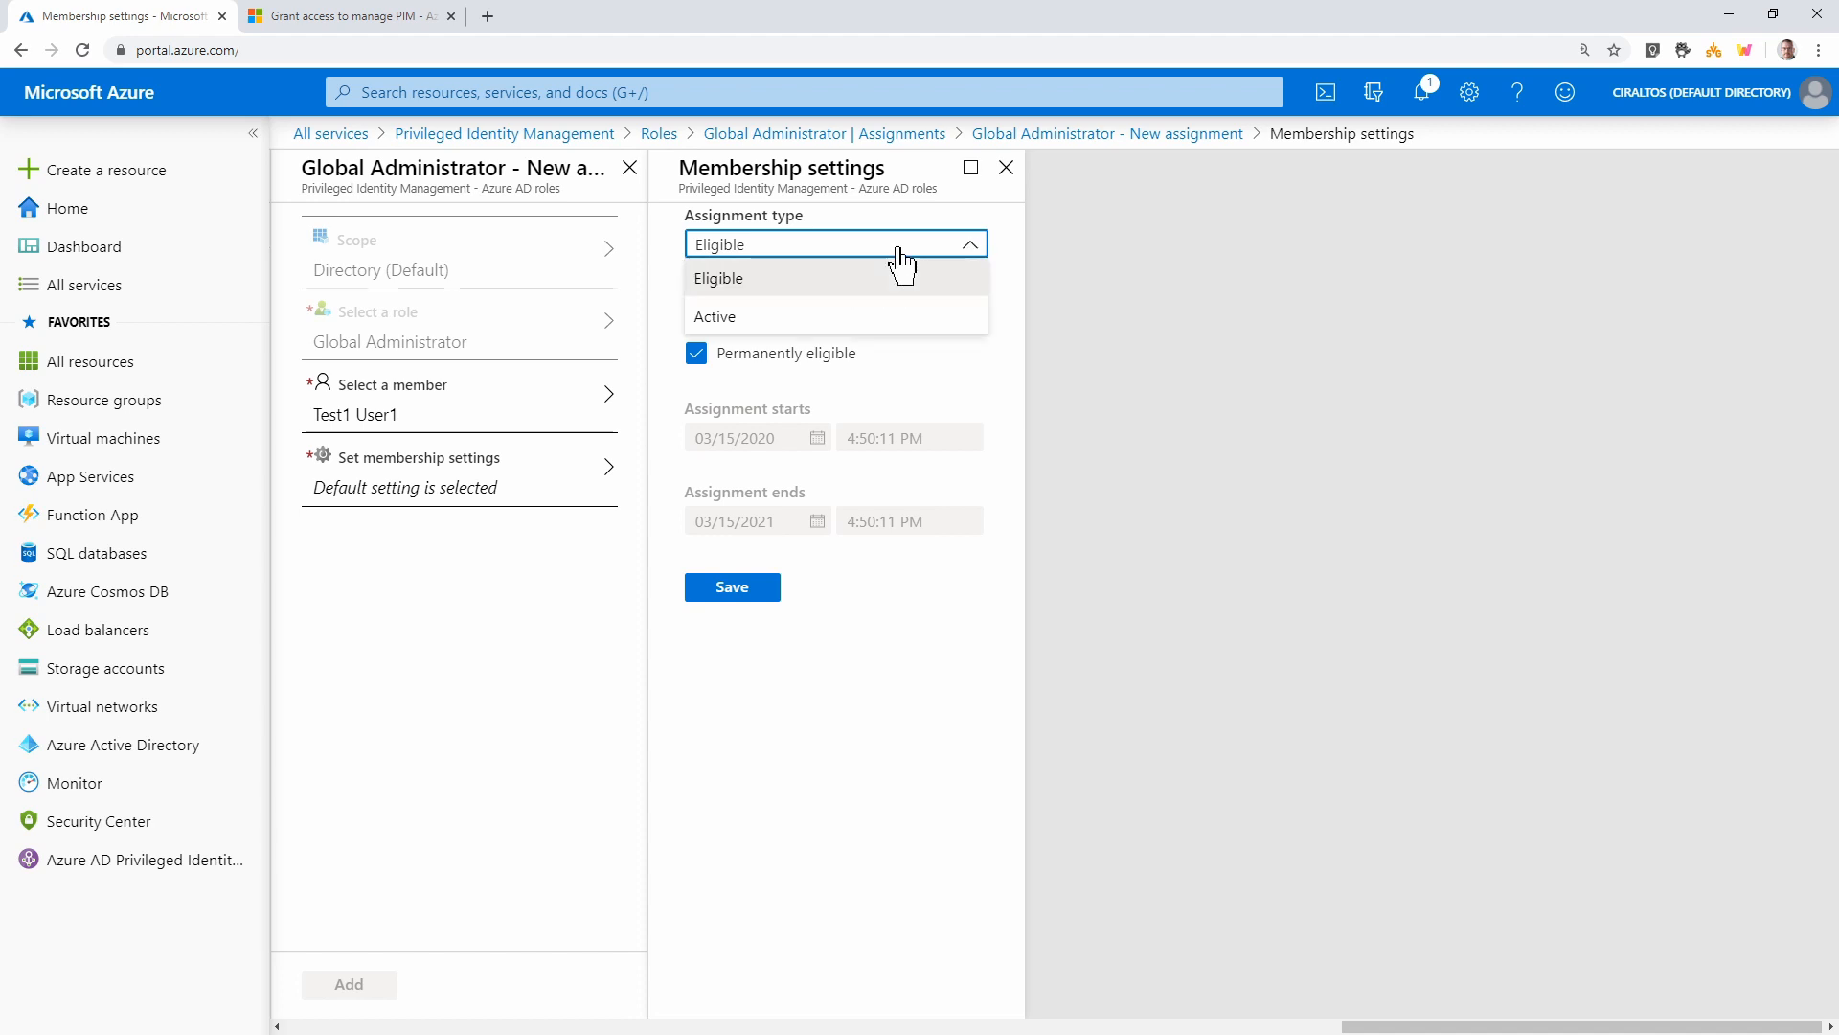
{"action": "left_click", "coordinate": [823, 323]}
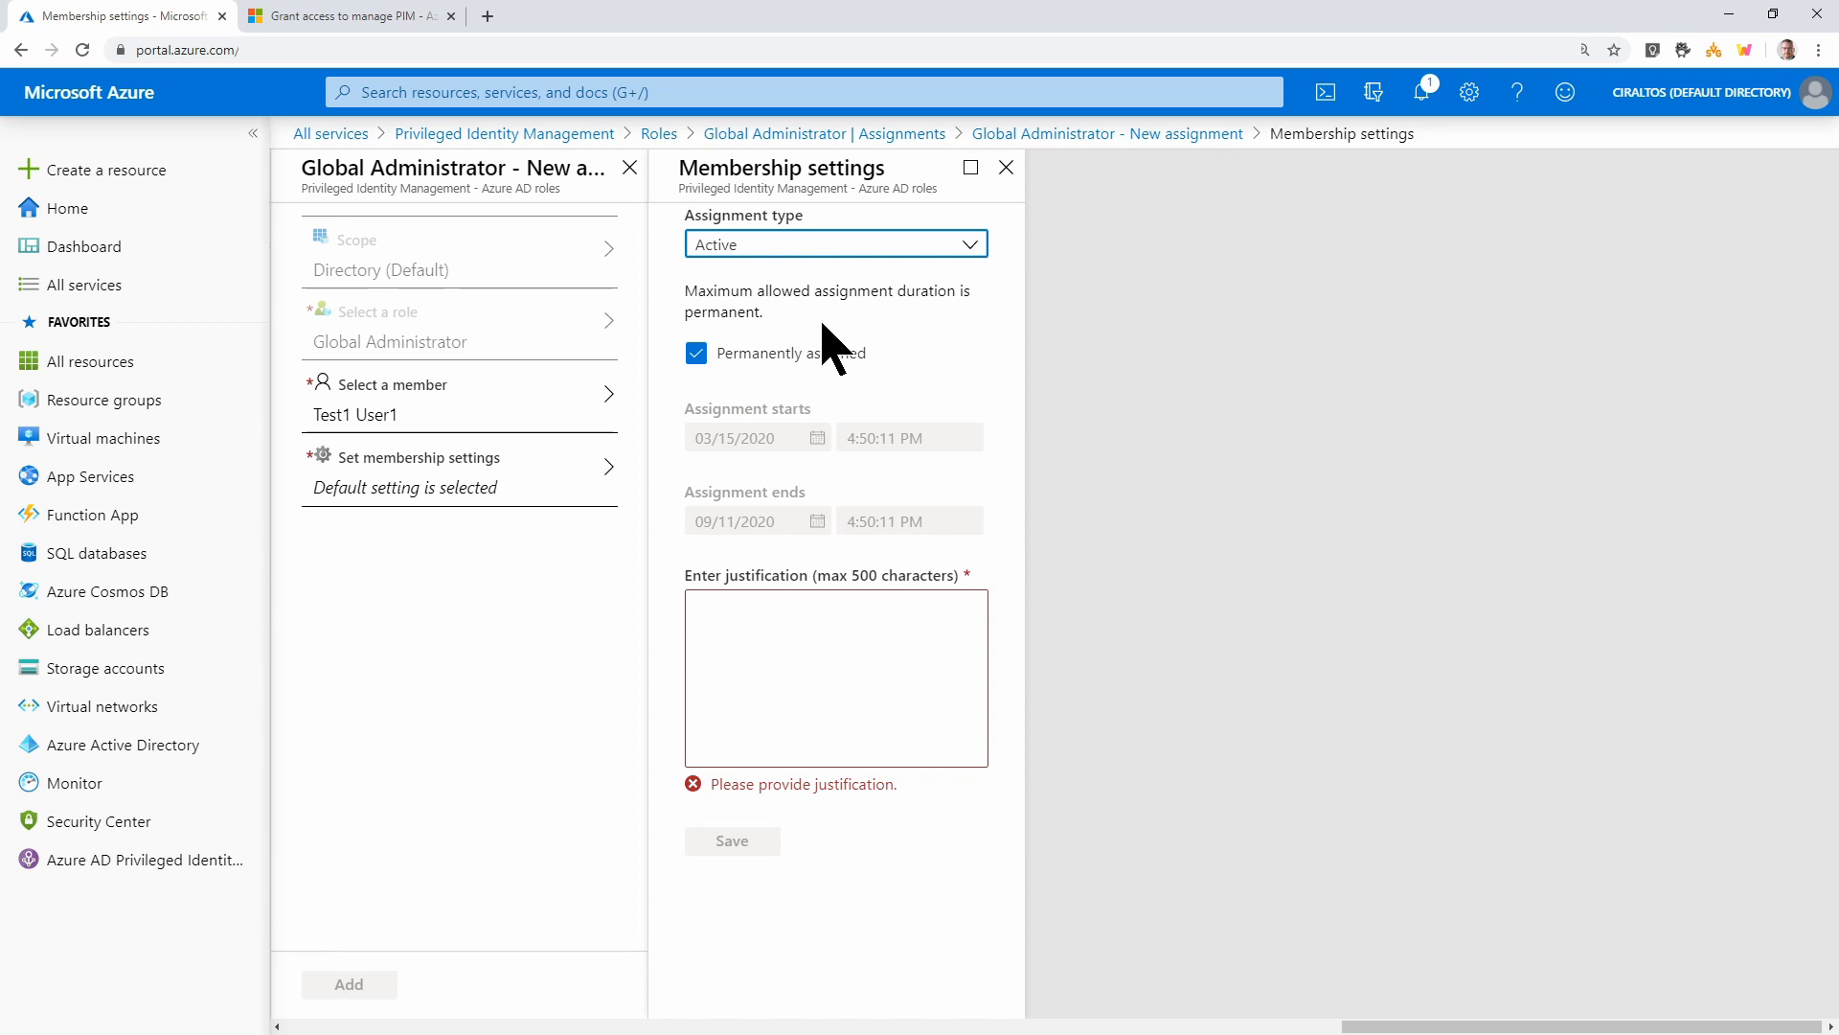
{"action": "left_click", "coordinate": [774, 362]}
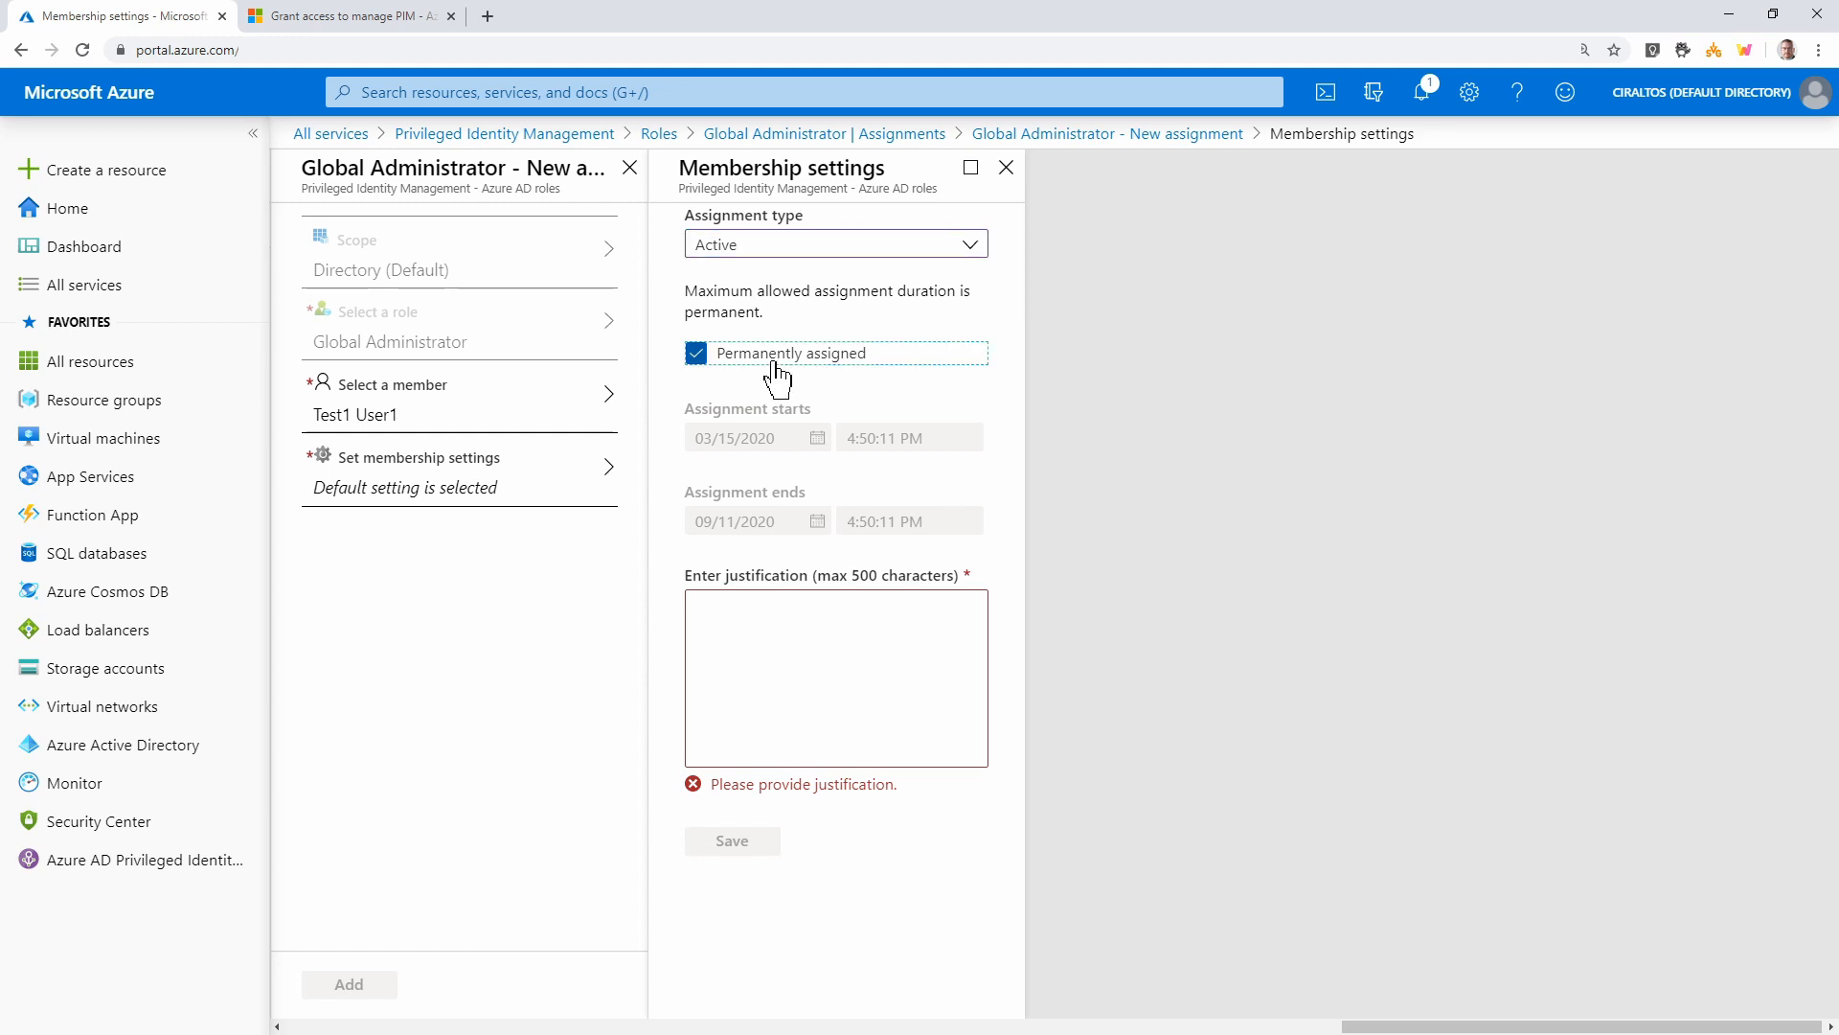
{"action": "left_click", "coordinate": [902, 359]}
{"action": "left_click", "coordinate": [966, 248]}
{"action": "left_click", "coordinate": [877, 306]}
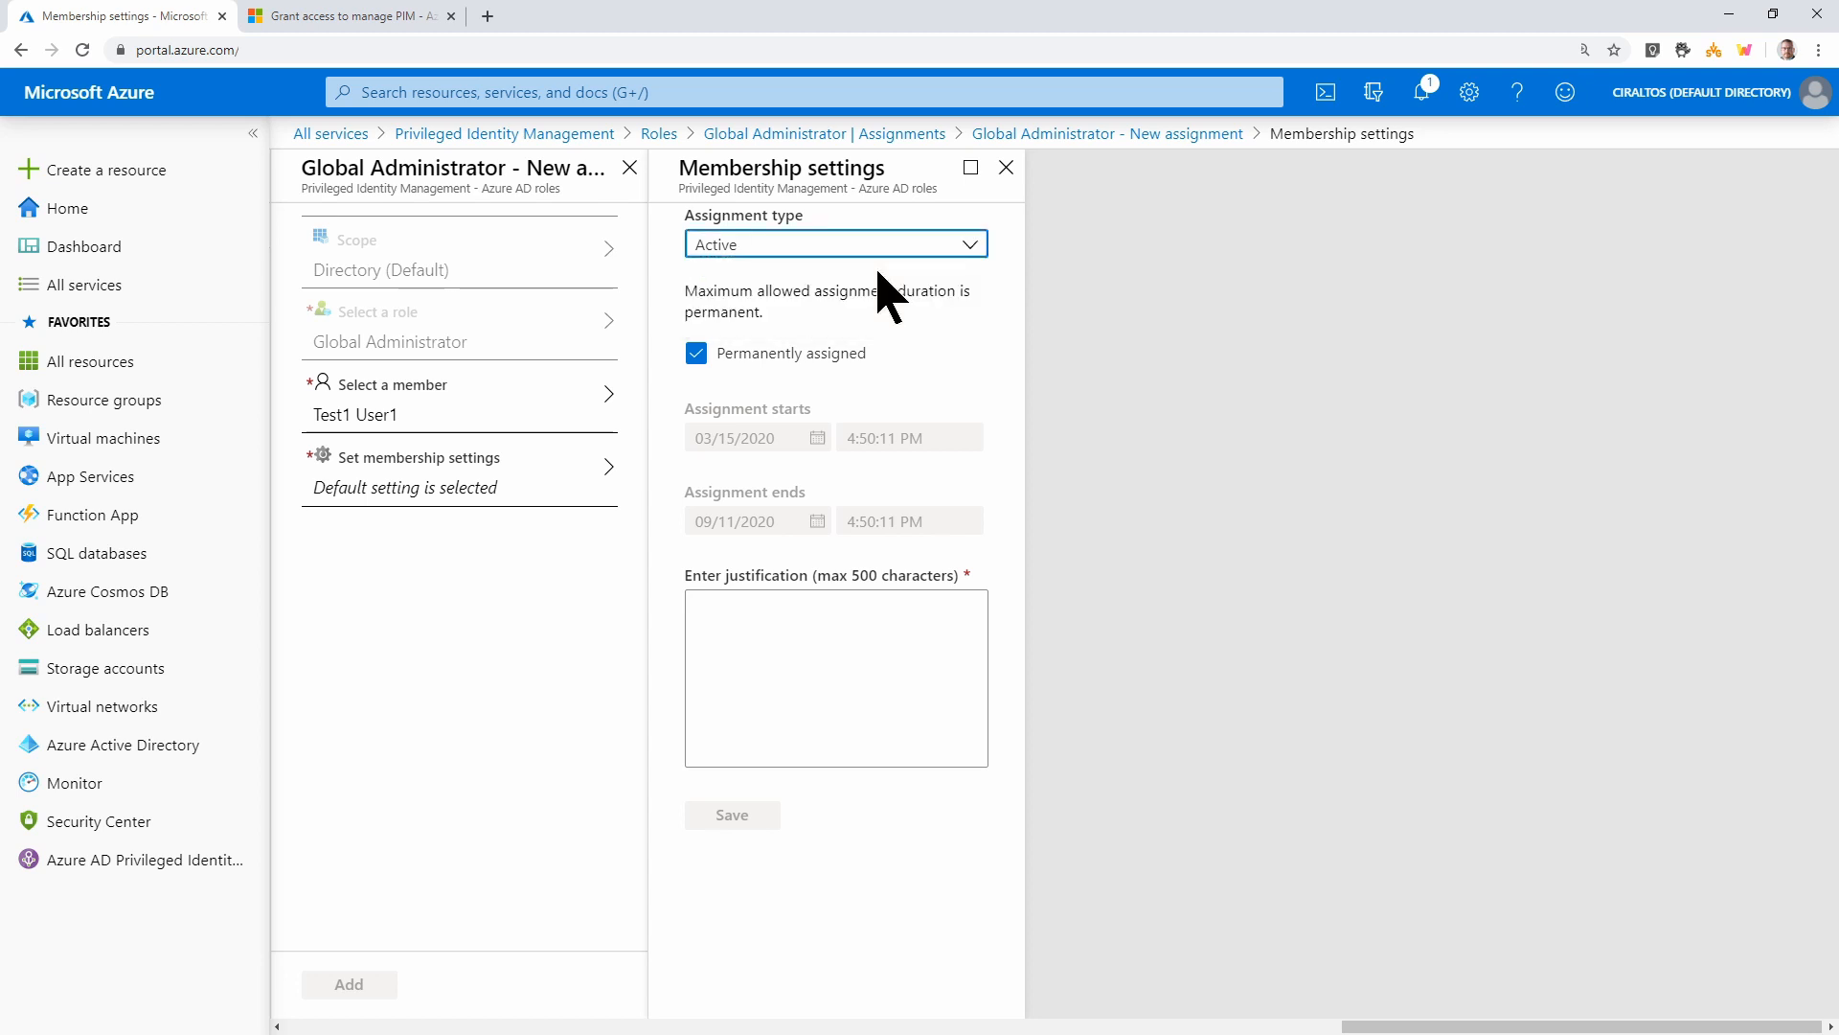
{"action": "left_click", "coordinate": [721, 369]}
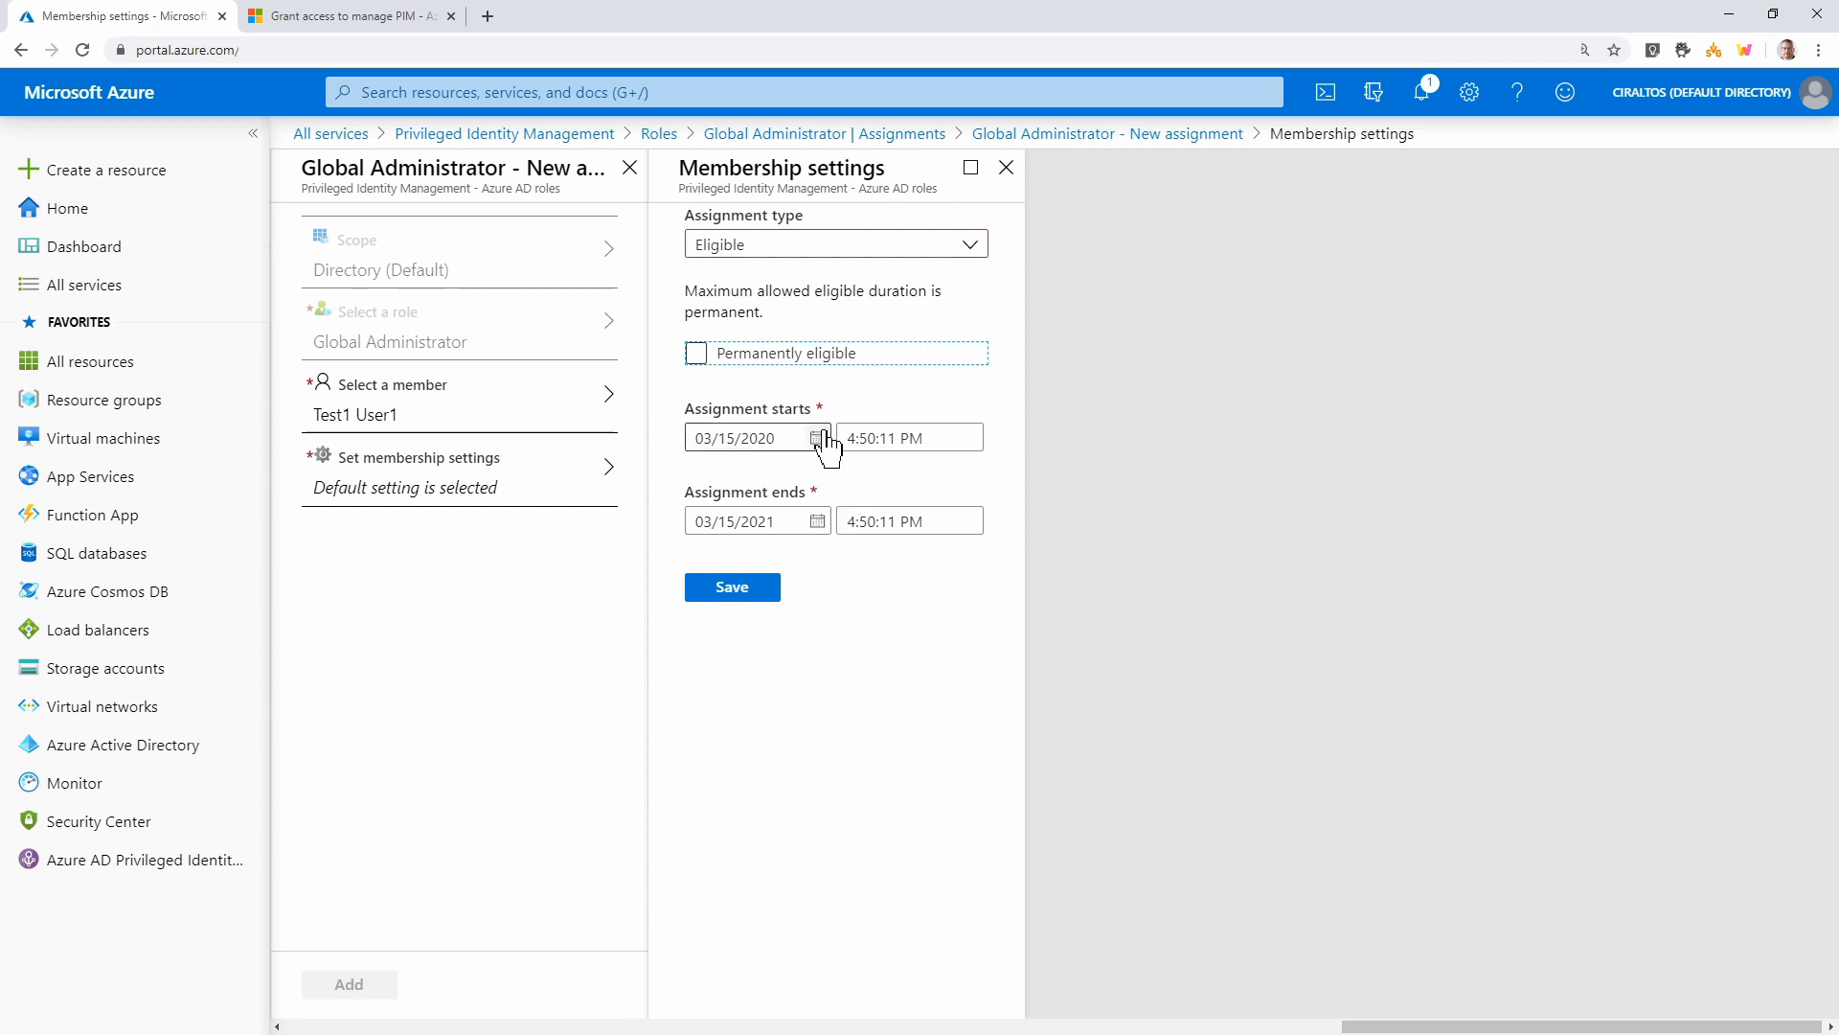
{"action": "left_click", "coordinate": [738, 364]}
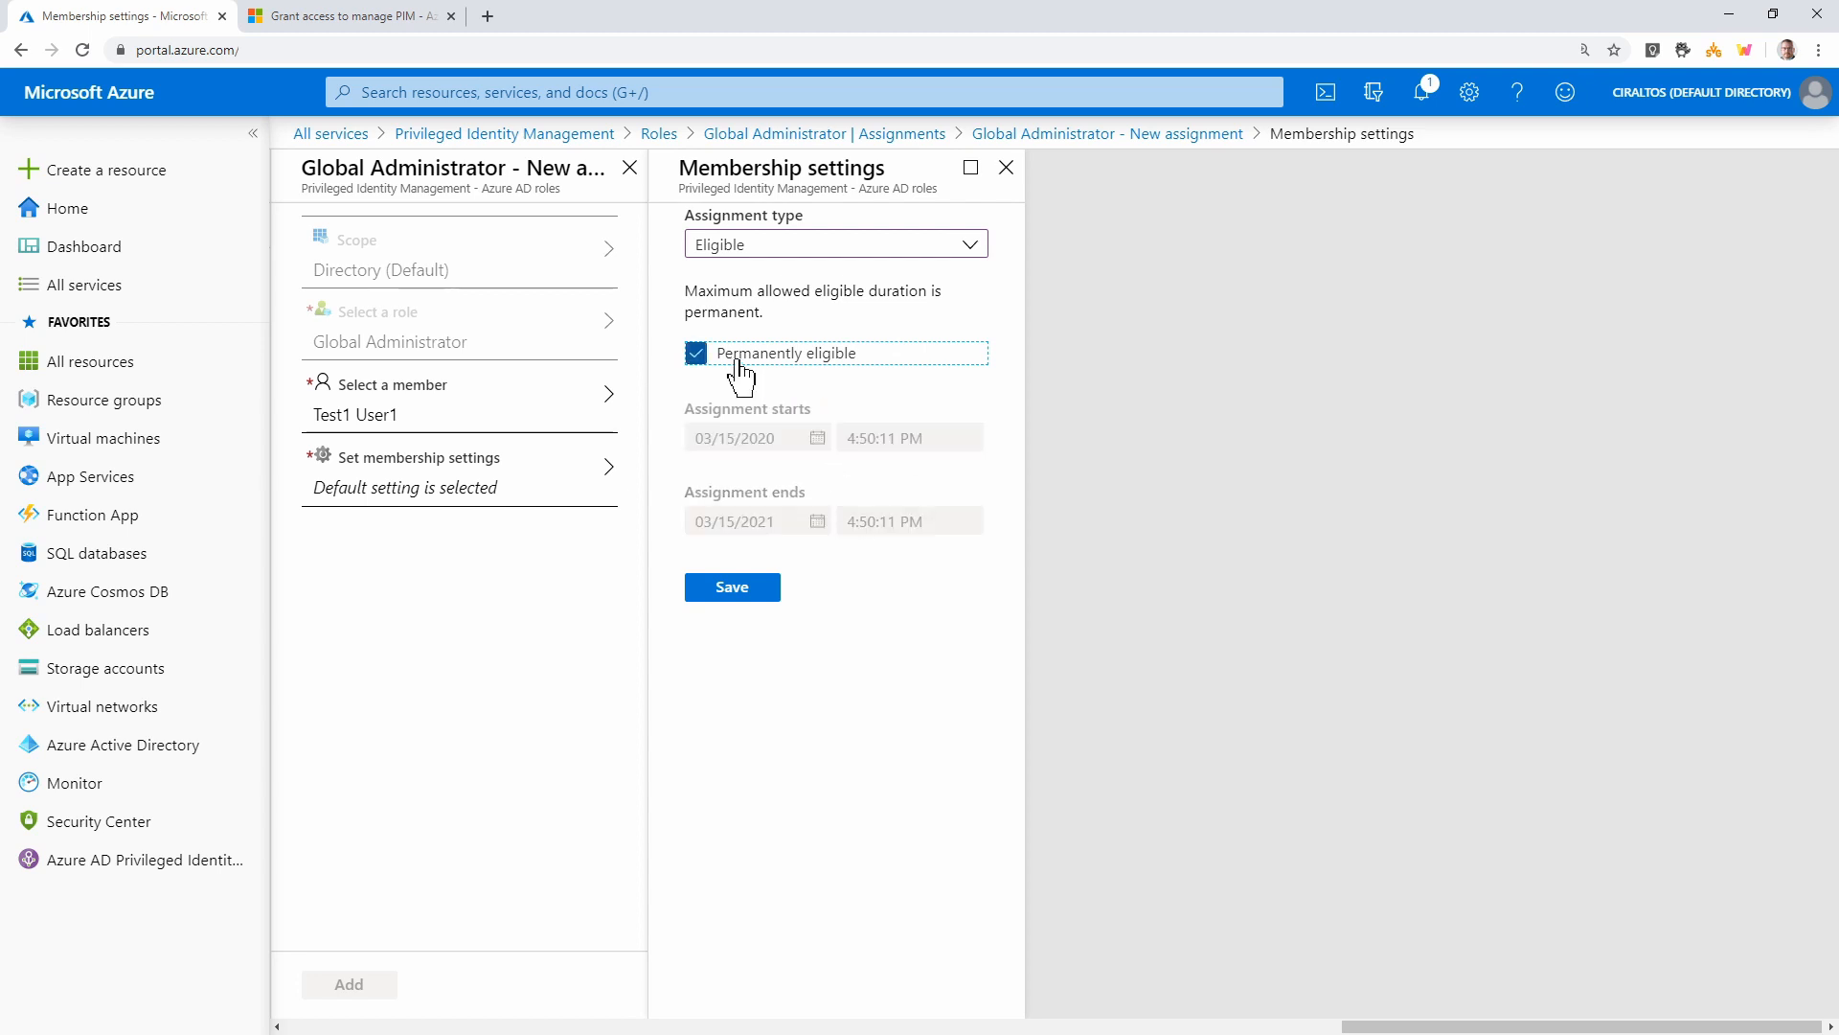
{"action": "left_click", "coordinate": [761, 591]}
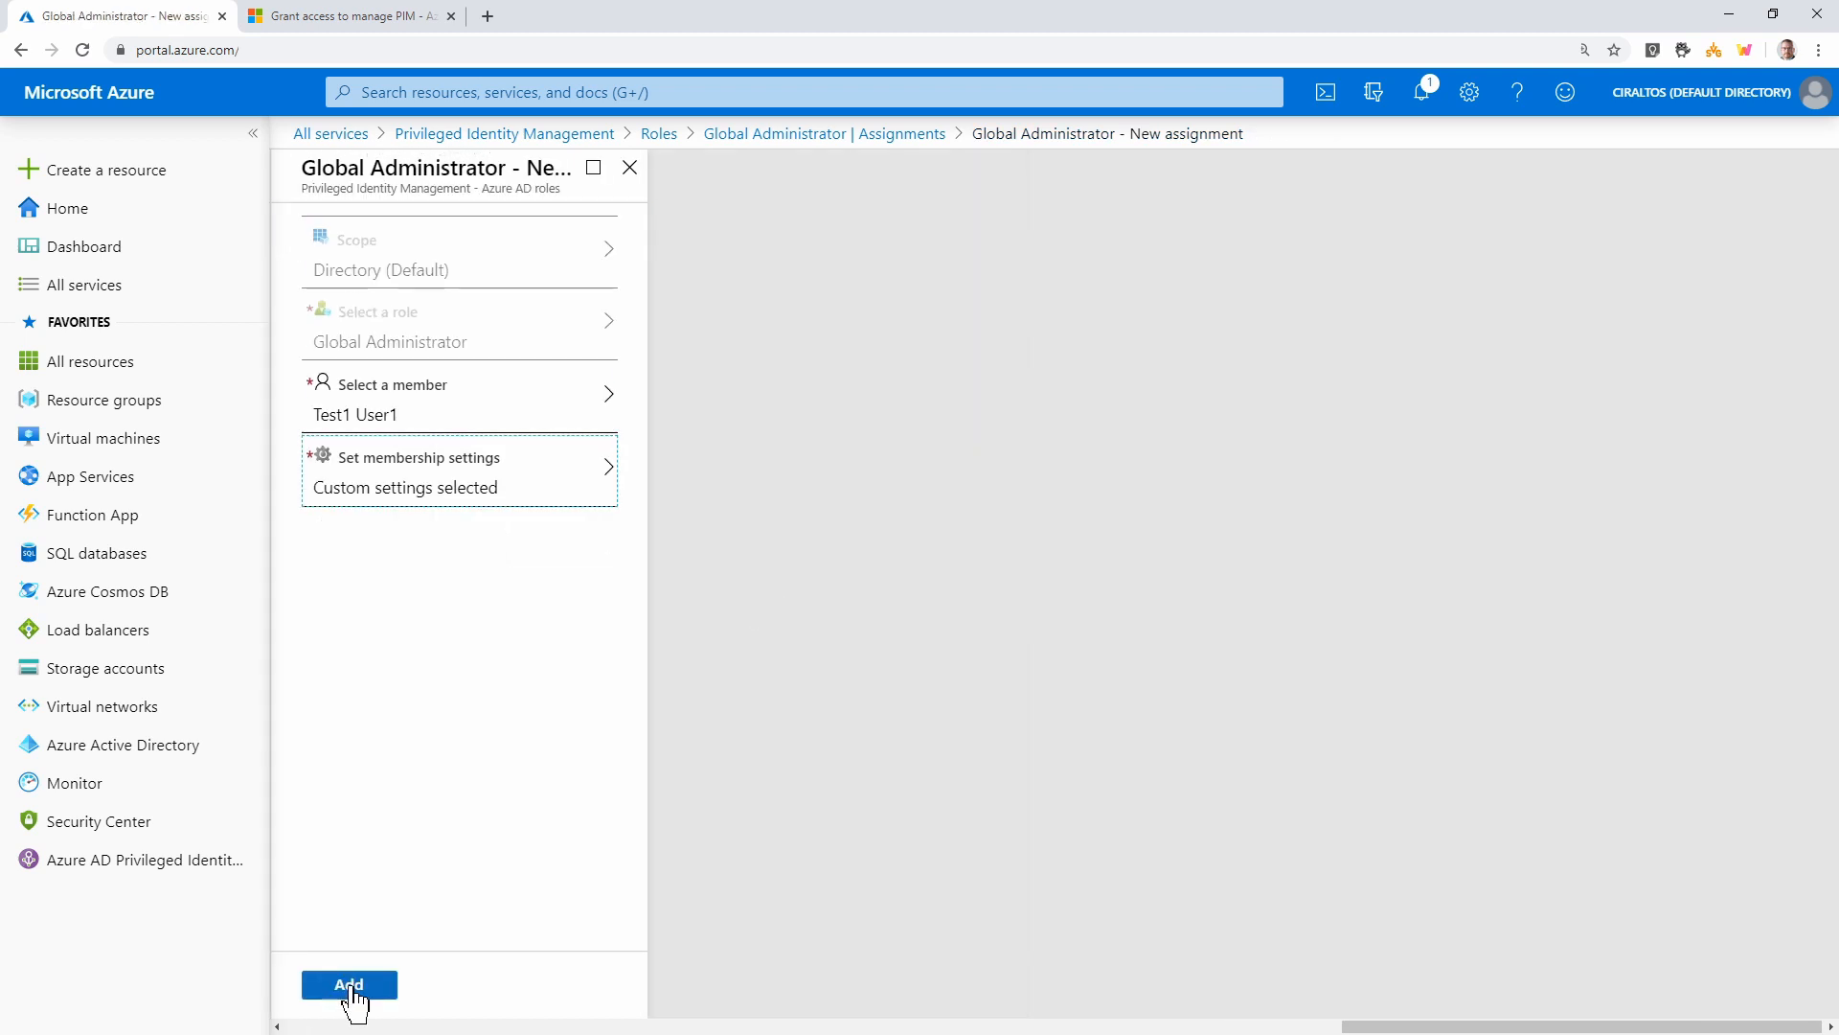
Create the test user's Global Administrator assignment and open a new incognito Chrome window
{"action": "left_click", "coordinate": [351, 987]}
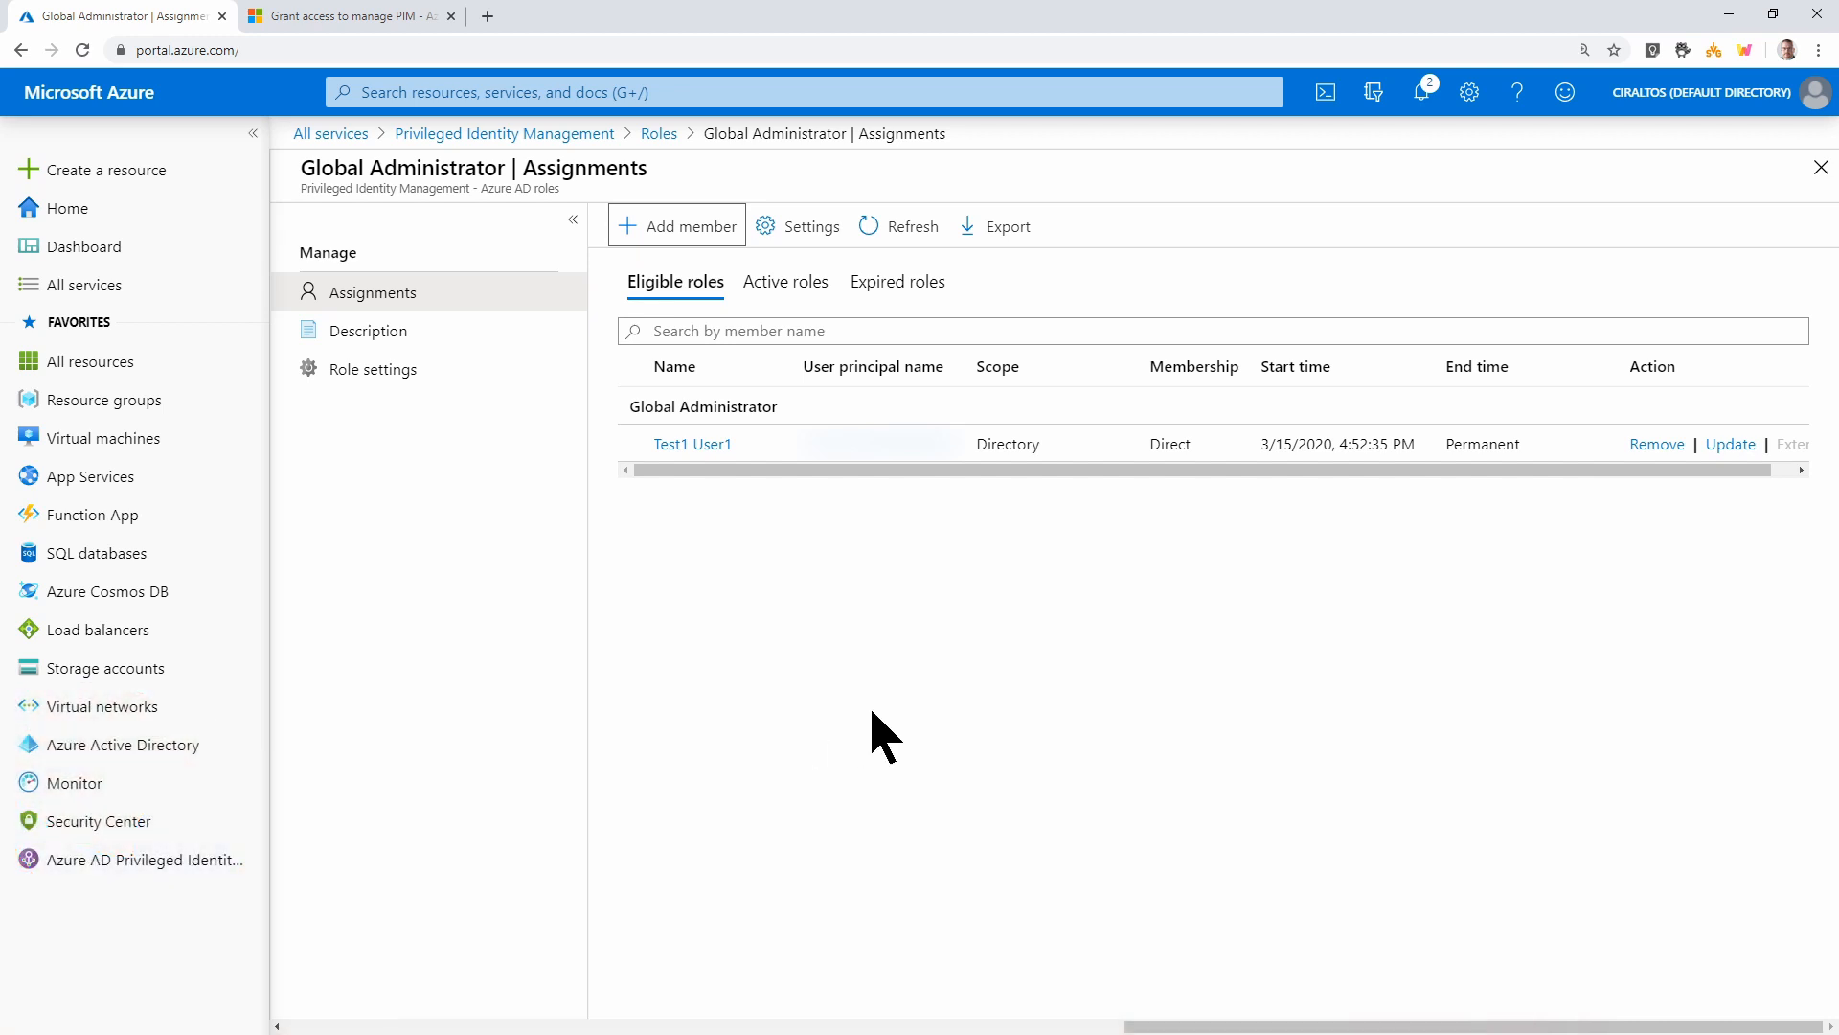
{"action": "left_click", "coordinate": [1817, 50]}
{"action": "left_click", "coordinate": [1729, 122]}
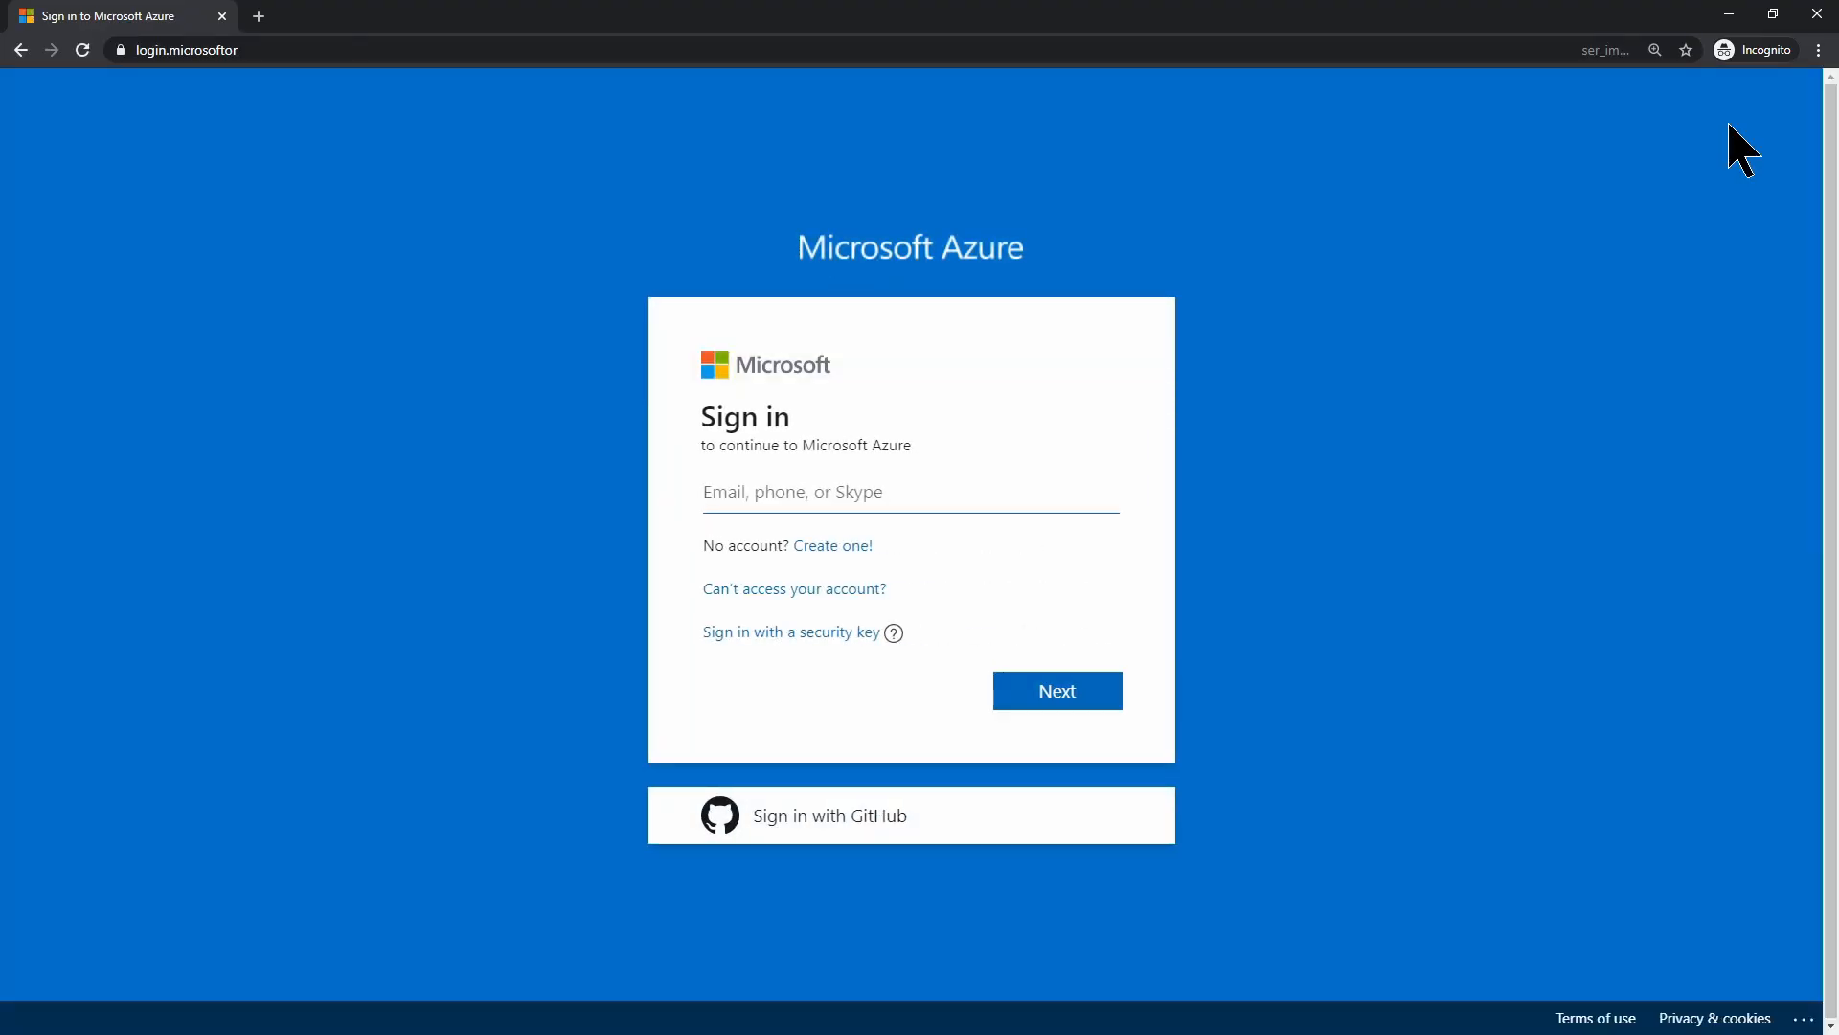
{"action": "left_click", "coordinate": [1032, 691]}
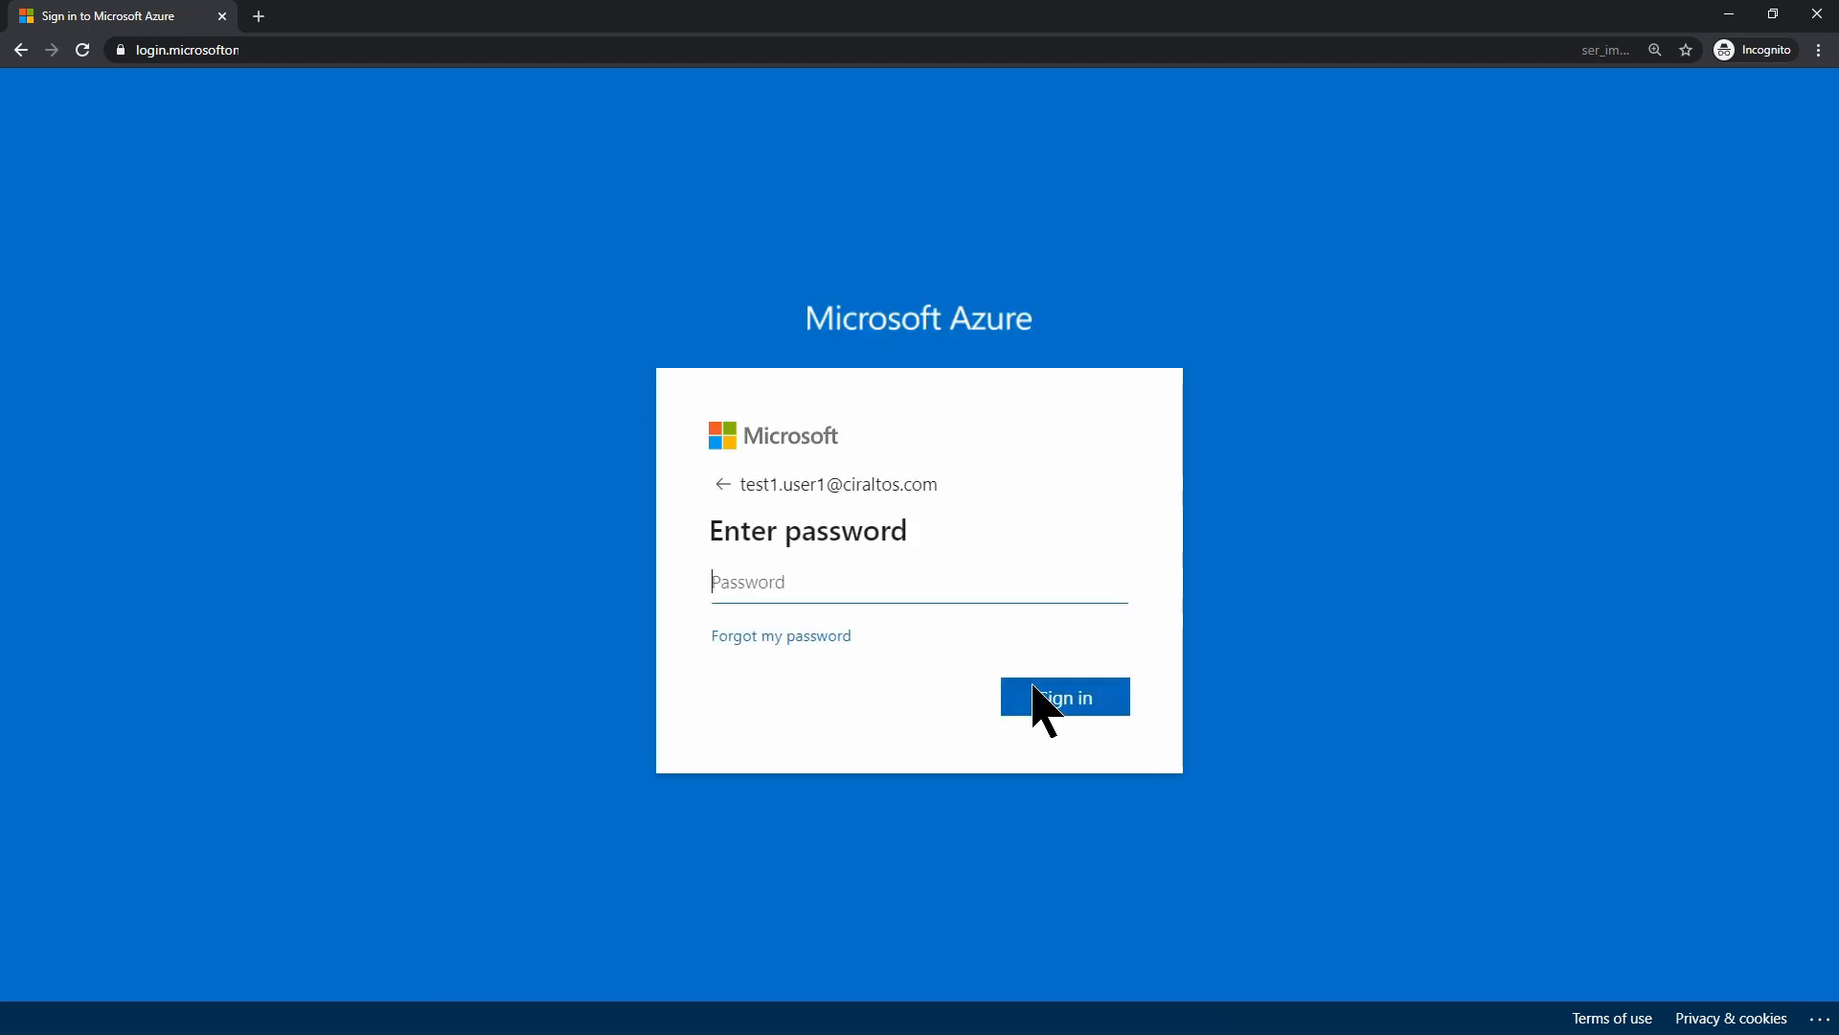
{"action": "type", "text": "••••••"}
{"action": "left_click", "coordinate": [1033, 699]}
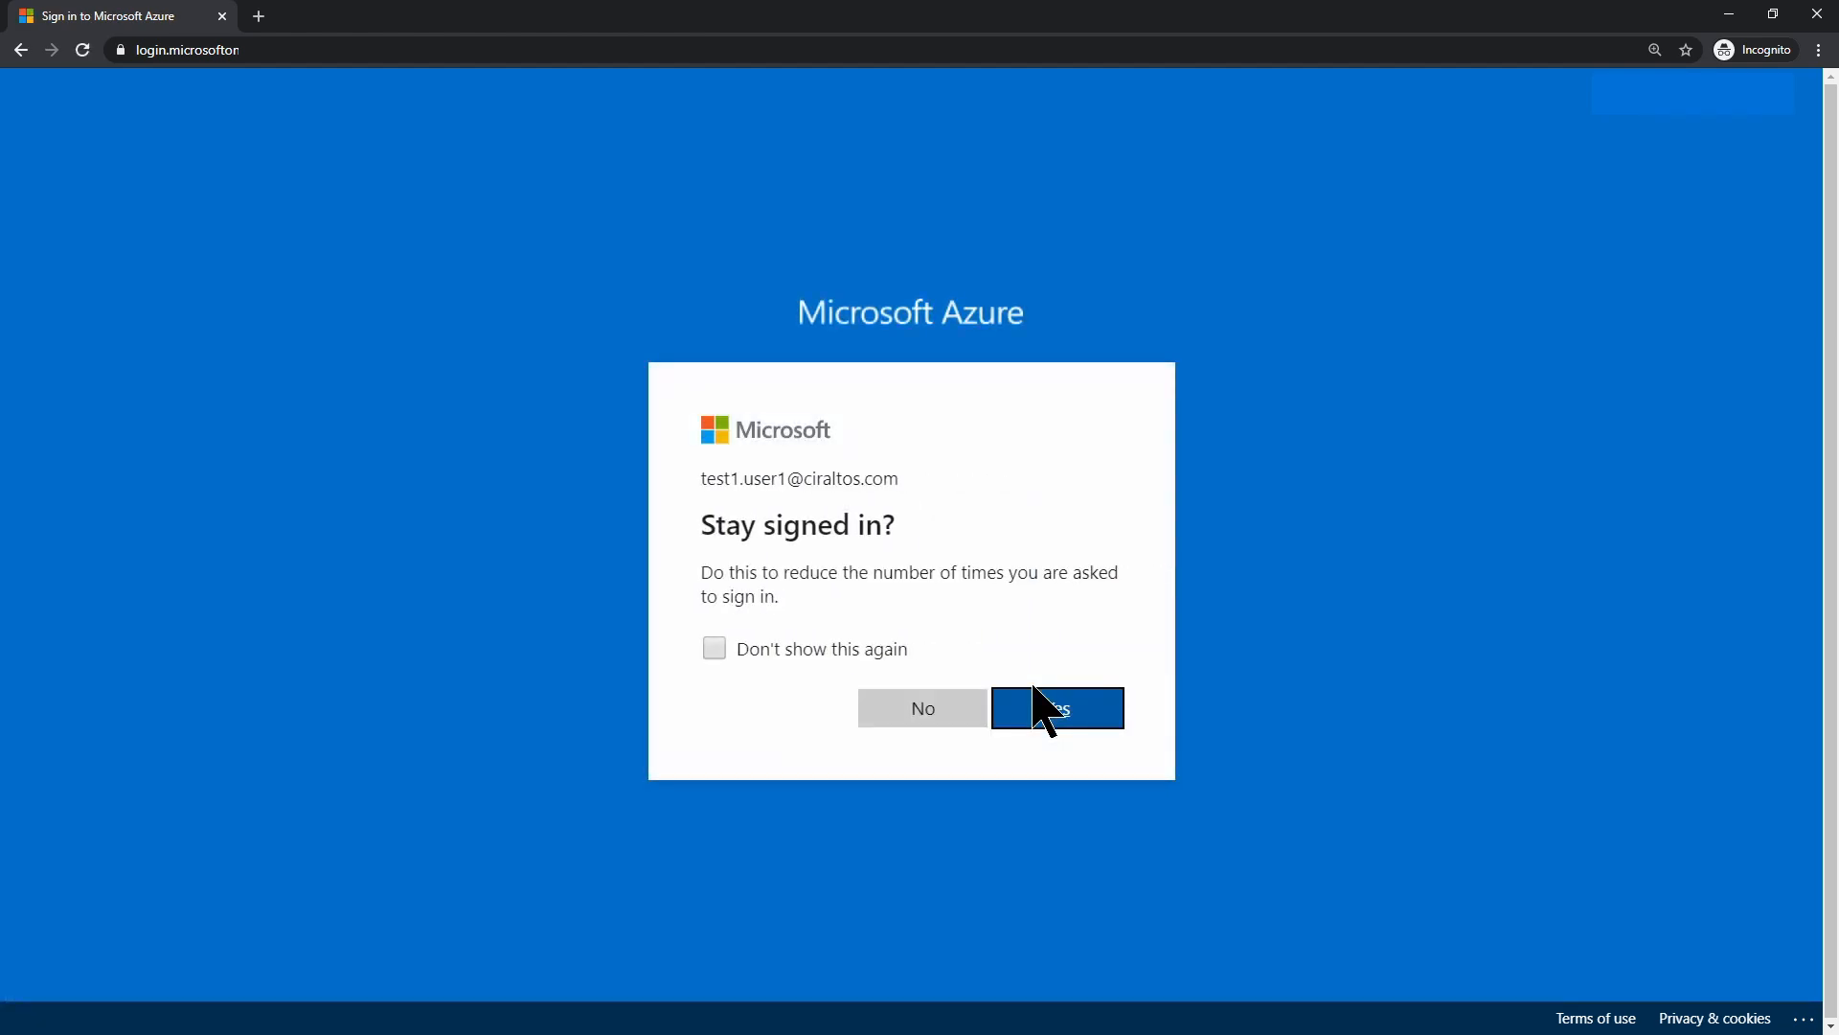
{"action": "left_click", "coordinate": [937, 722]}
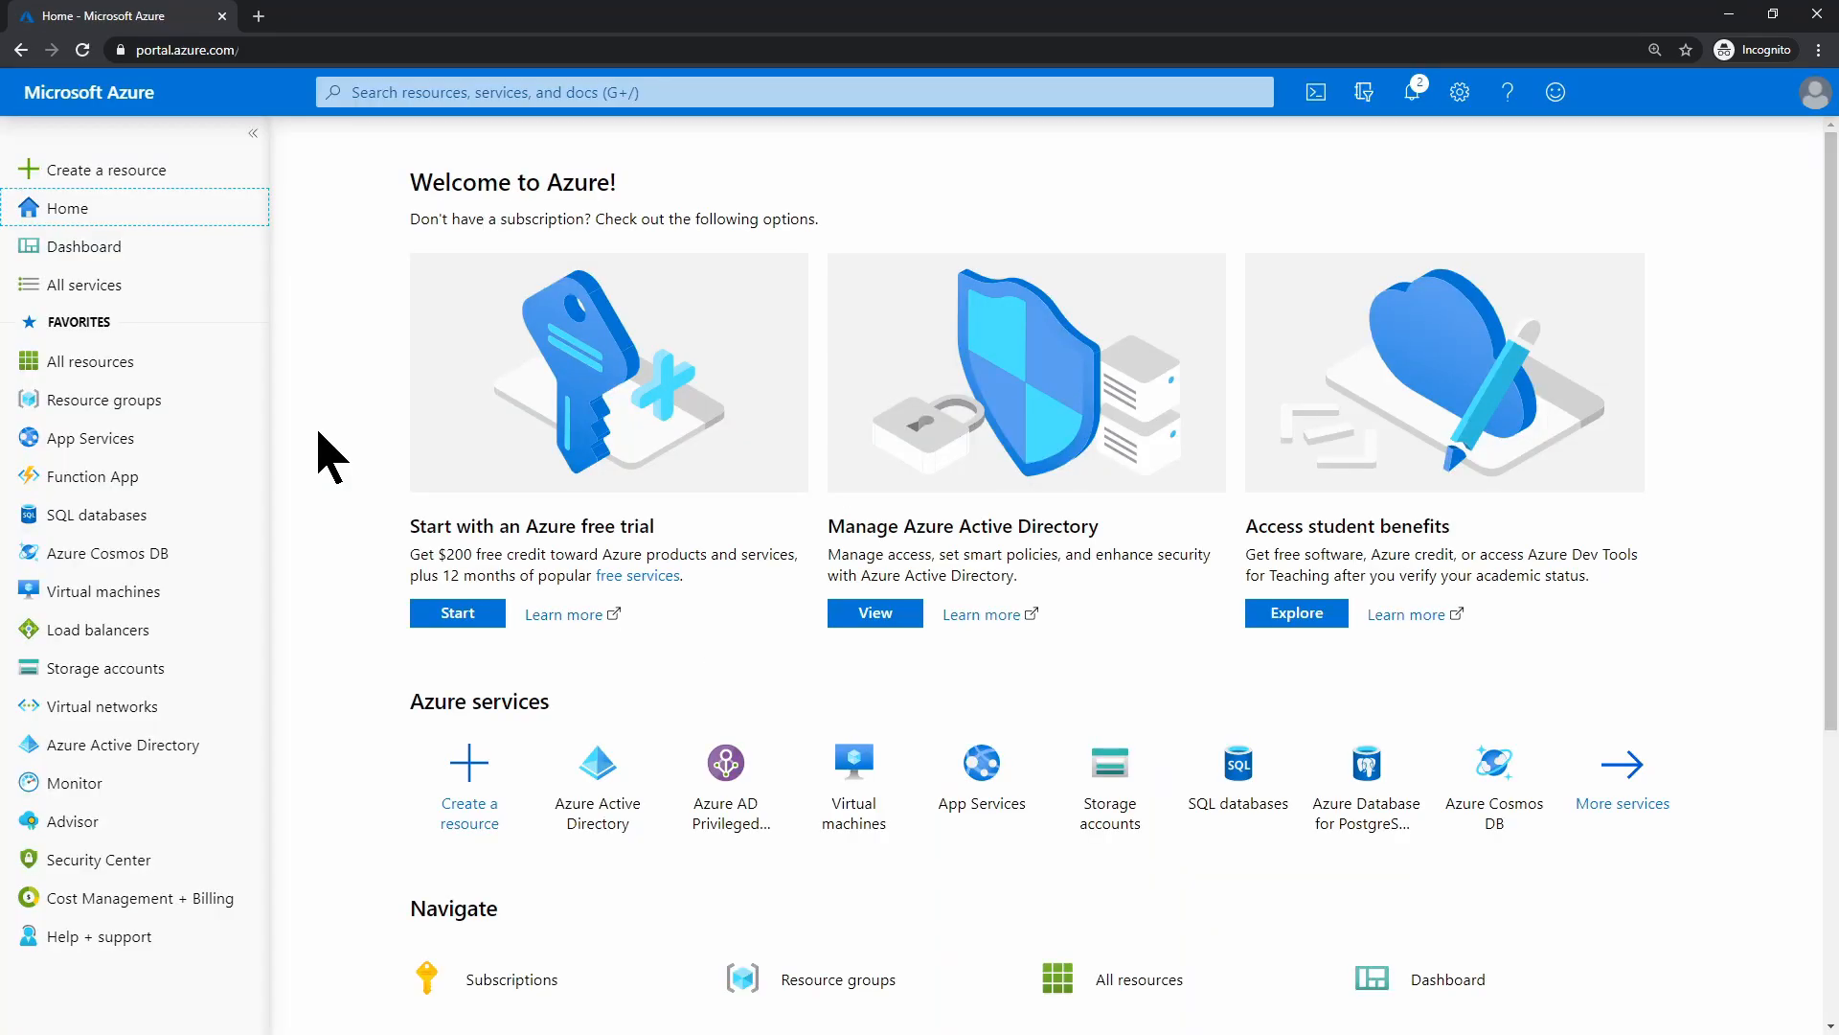
Filter All services for 'pim' and open Privileged Identity Management to view My roles
{"action": "left_click", "coordinate": [174, 757]}
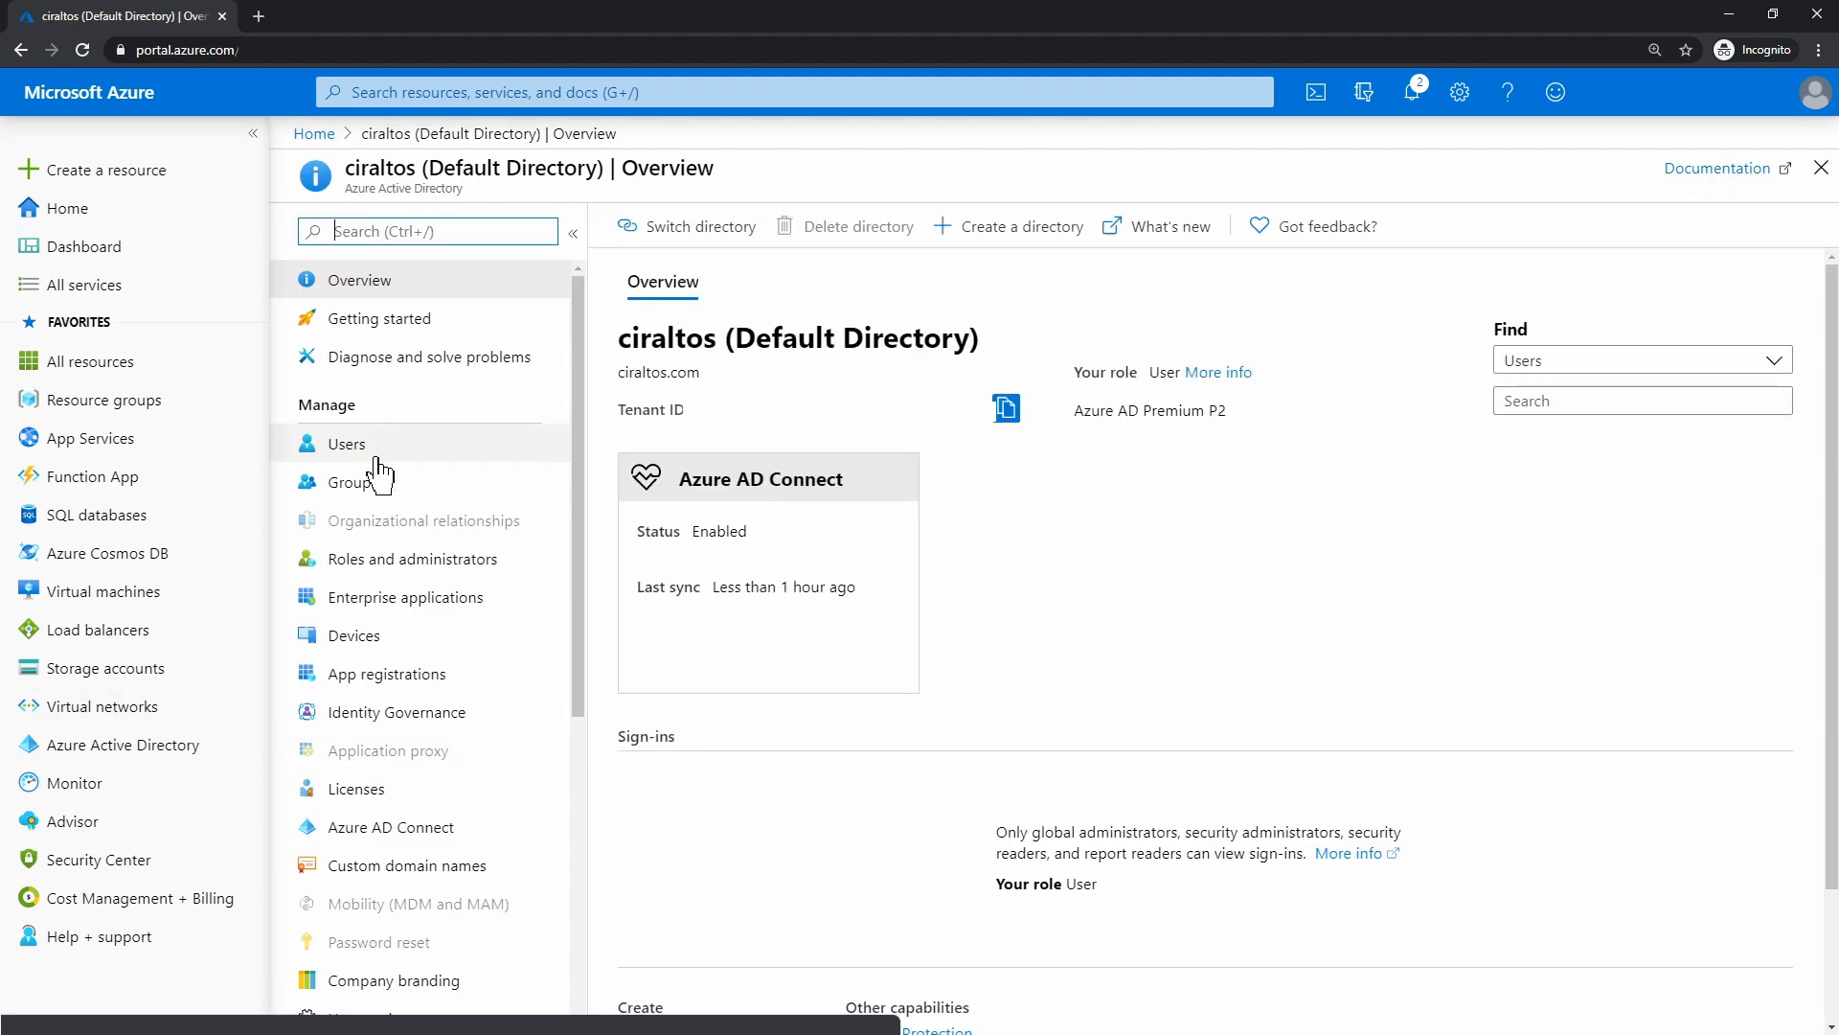
{"action": "left_click", "coordinate": [377, 458]}
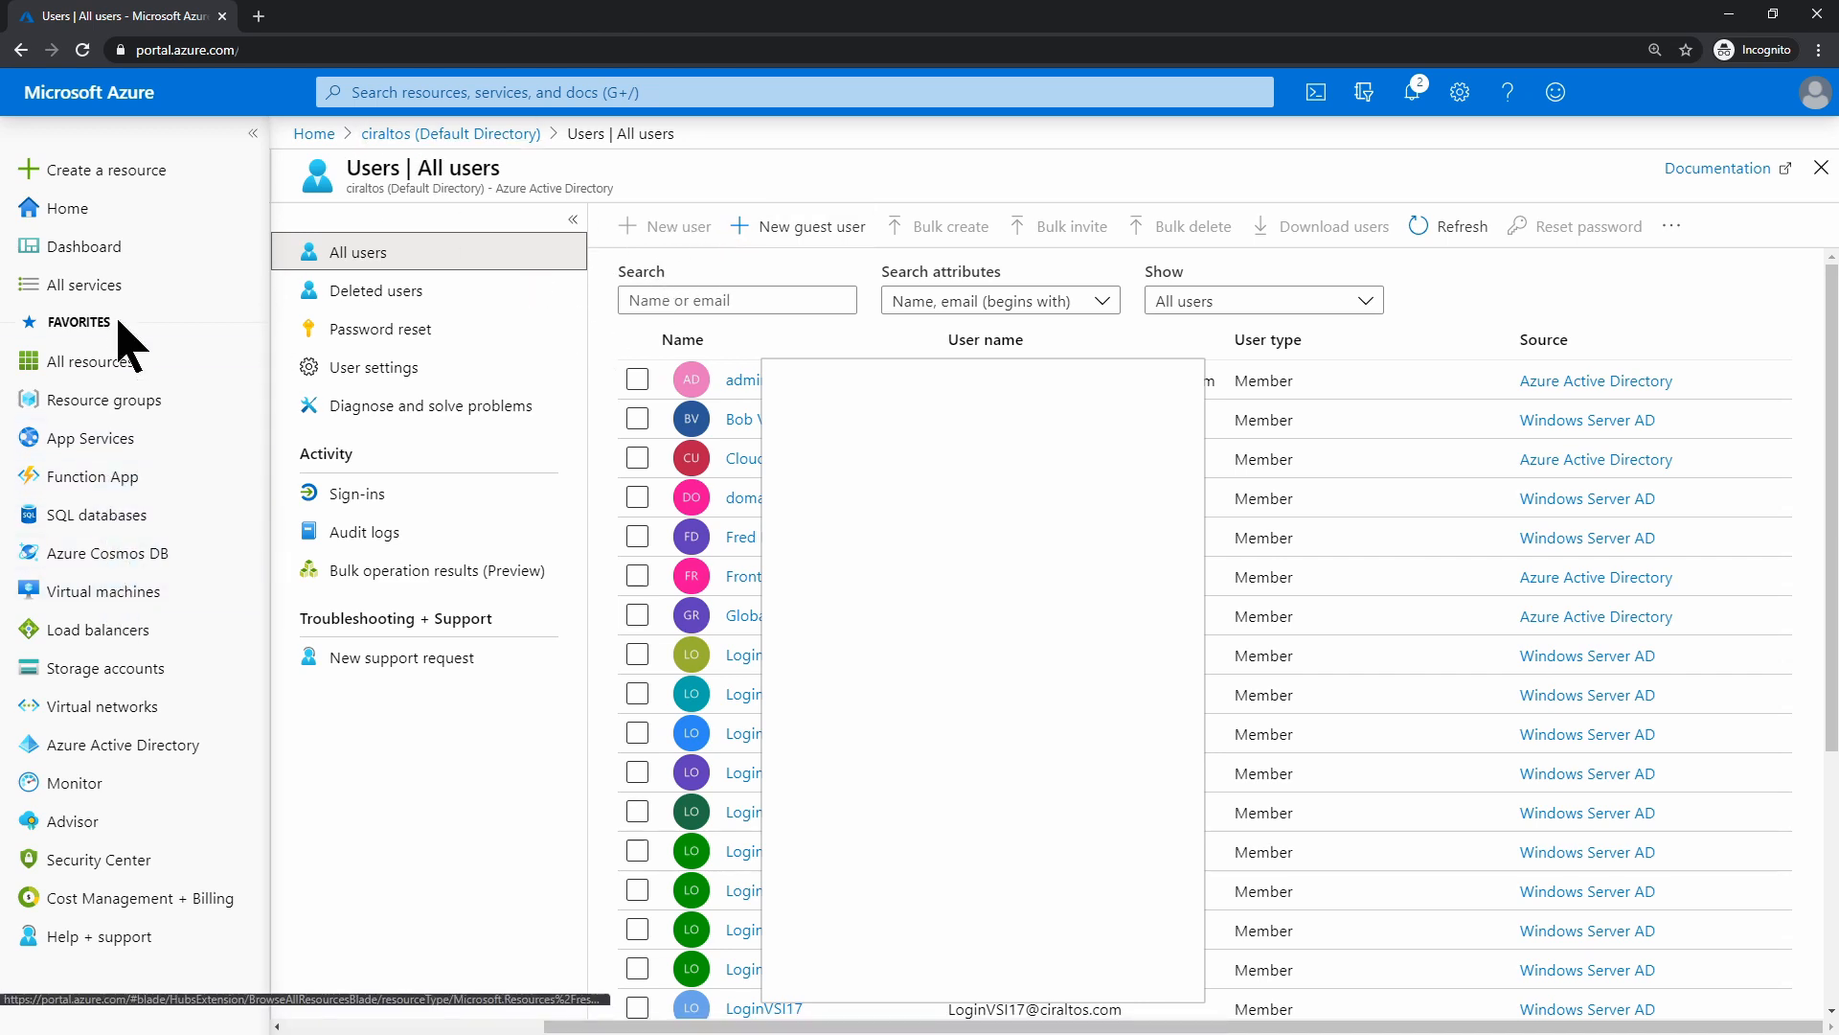
{"action": "left_click", "coordinate": [124, 288]}
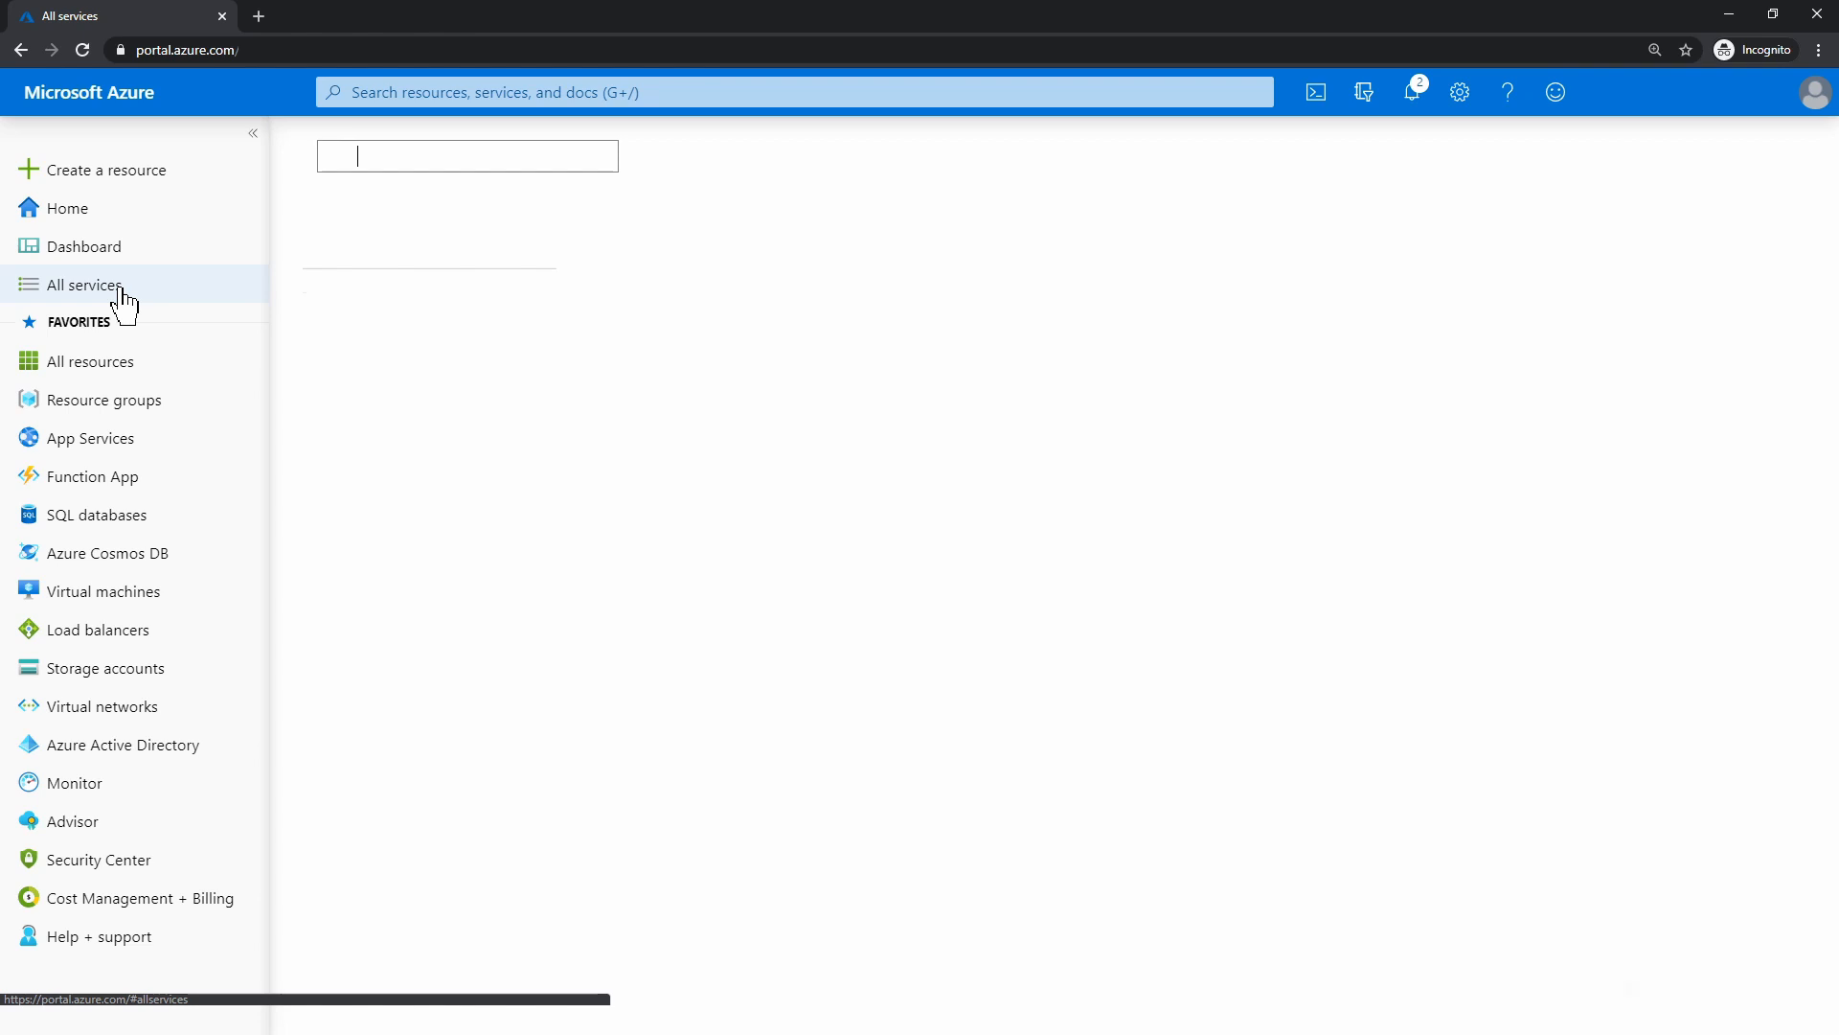
{"action": "type", "text": "pi"}
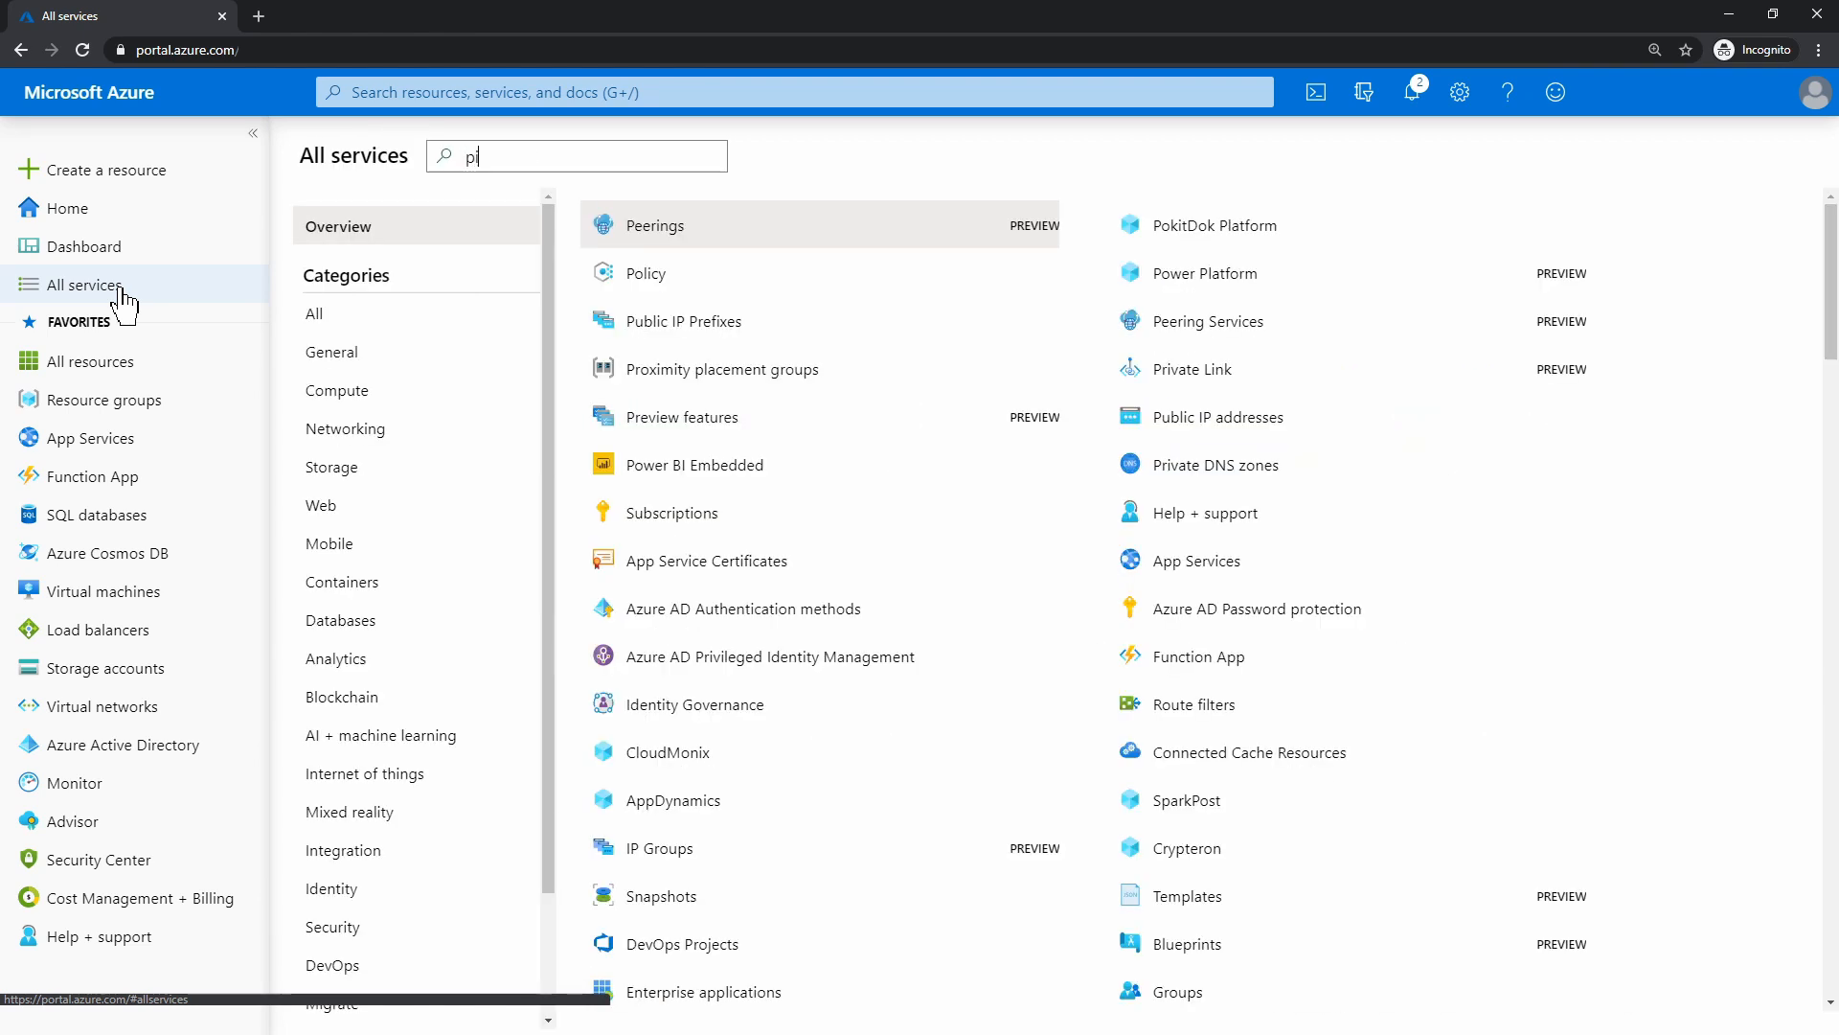
{"action": "type", "text": "m"}
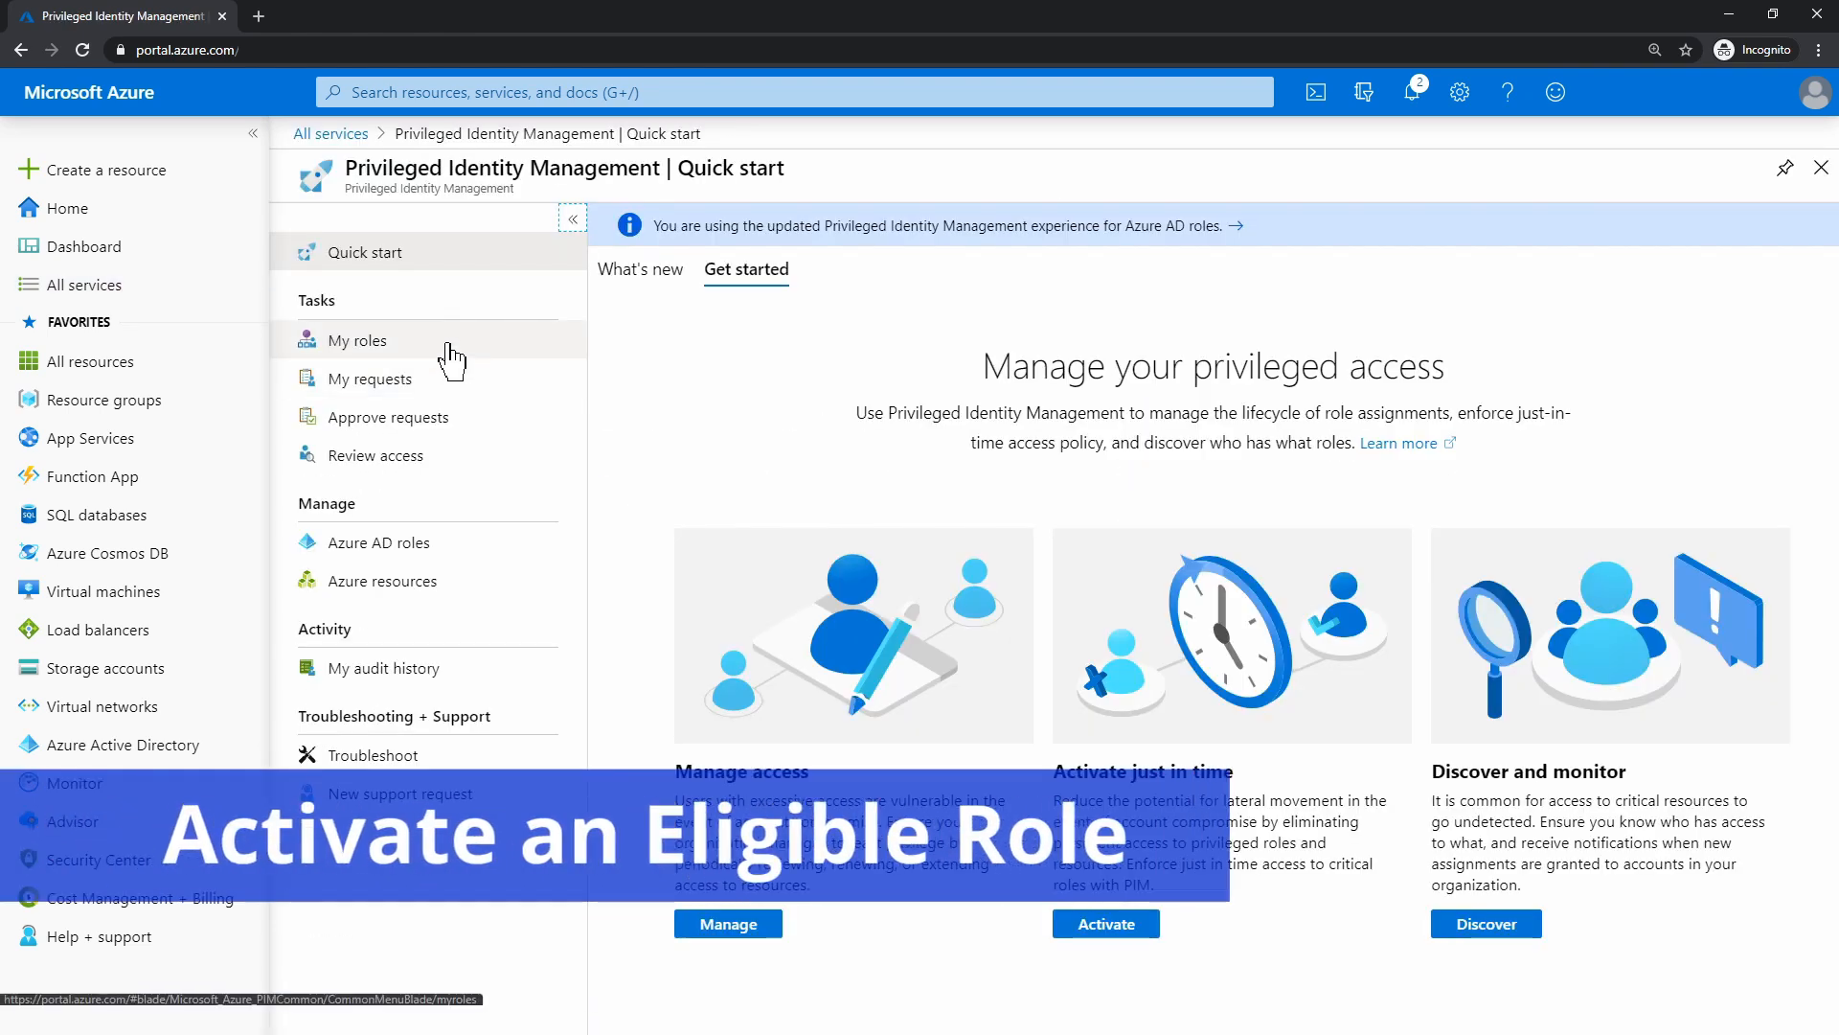
{"action": "left_click", "coordinate": [448, 357]}
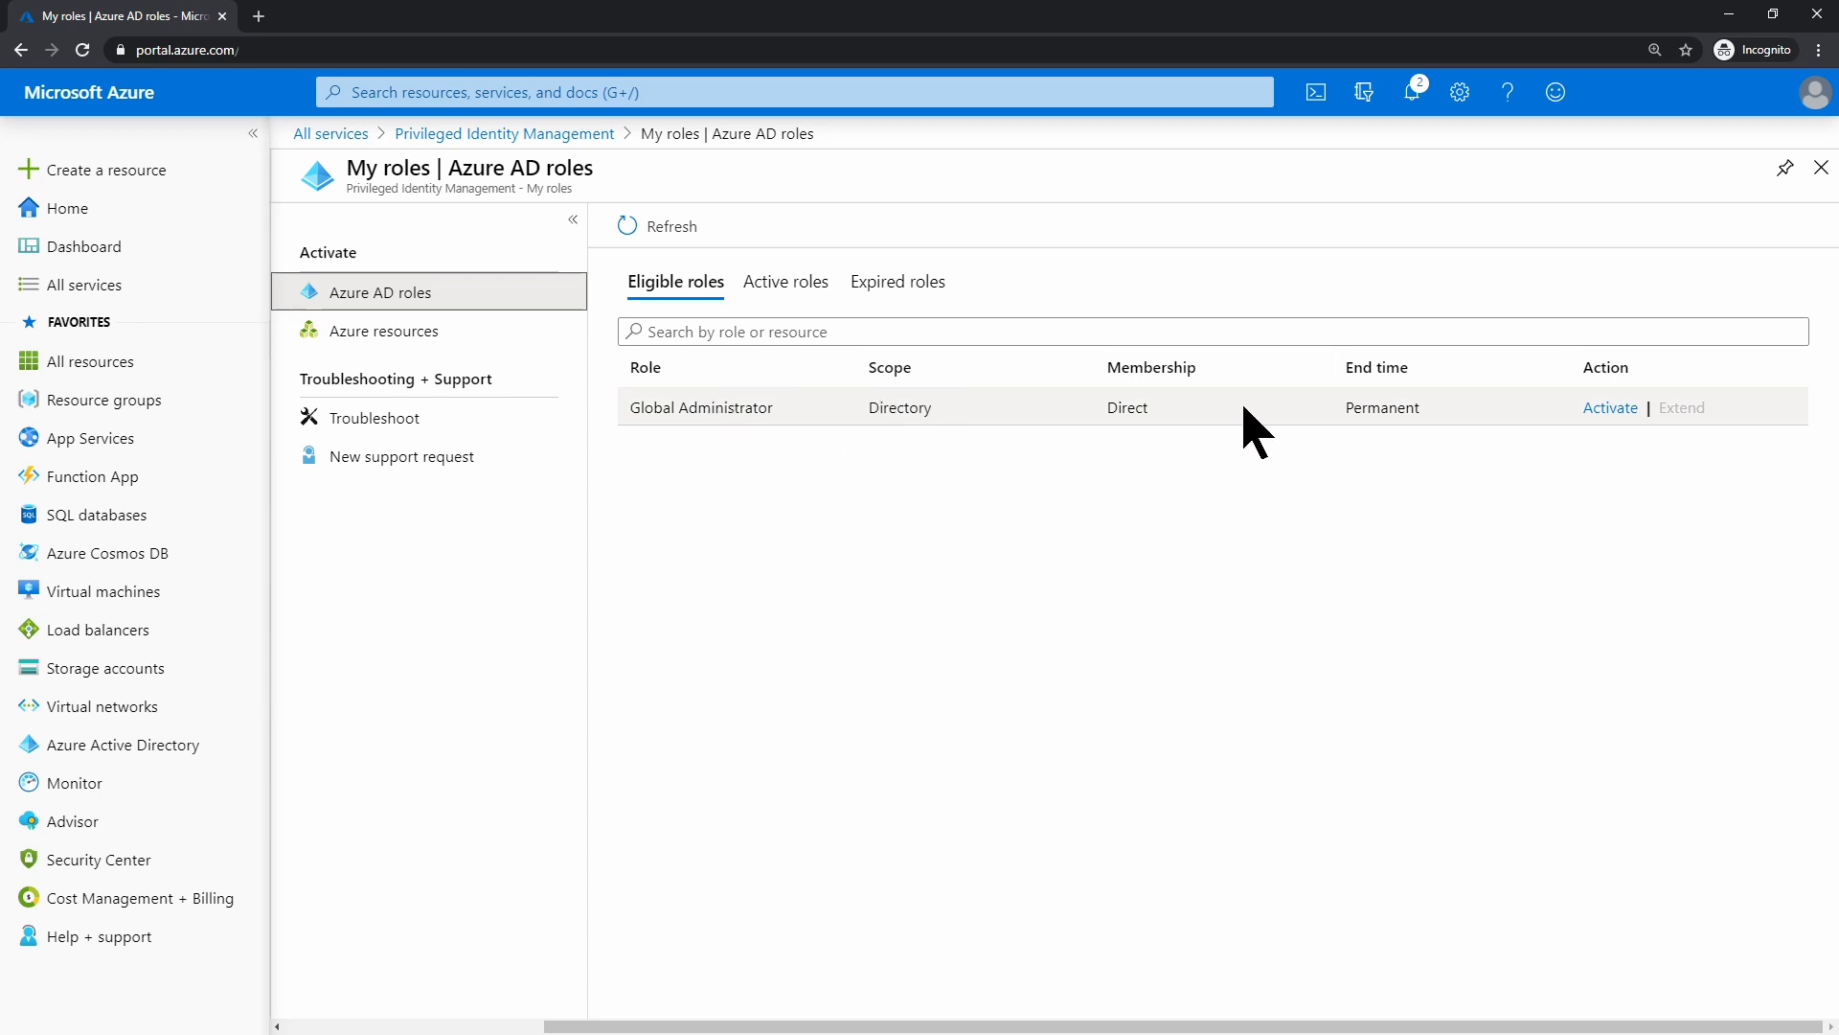
Request Global Administrator activation for 1.5 hours with the justification 'New User'
{"action": "left_click", "coordinate": [1628, 409]}
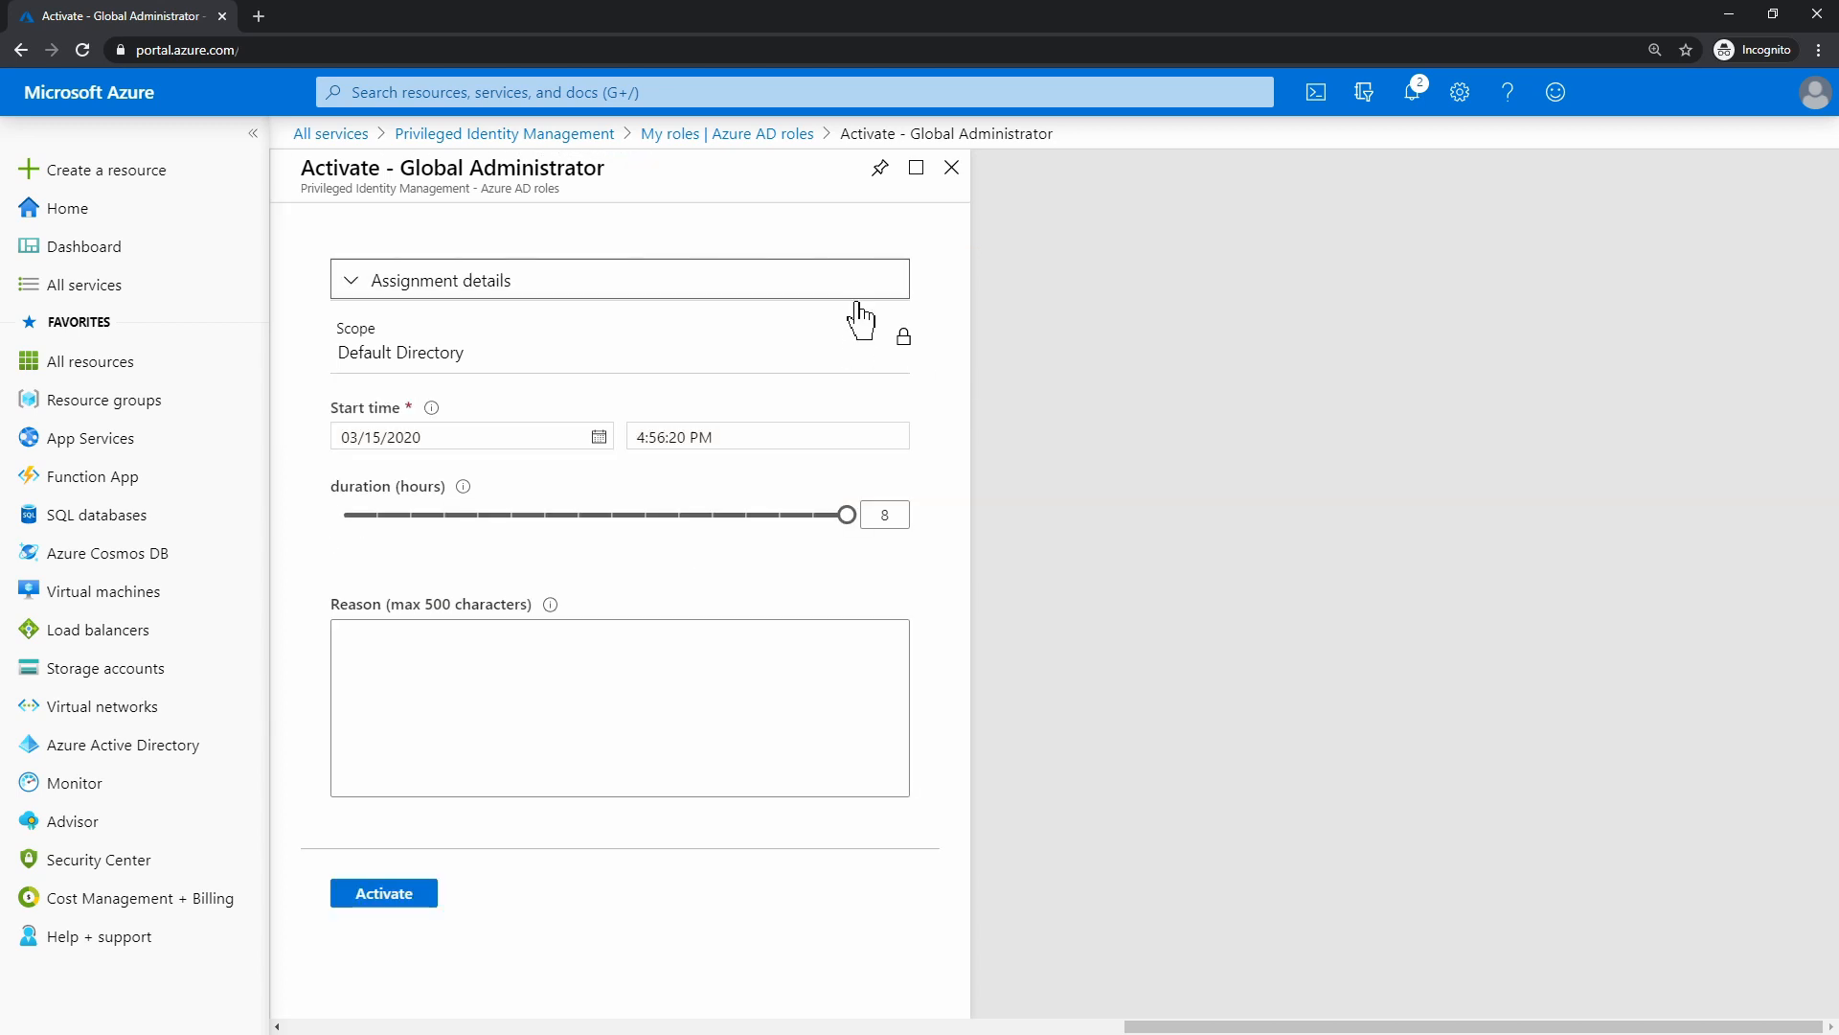
{"action": "left_click", "coordinate": [861, 295]}
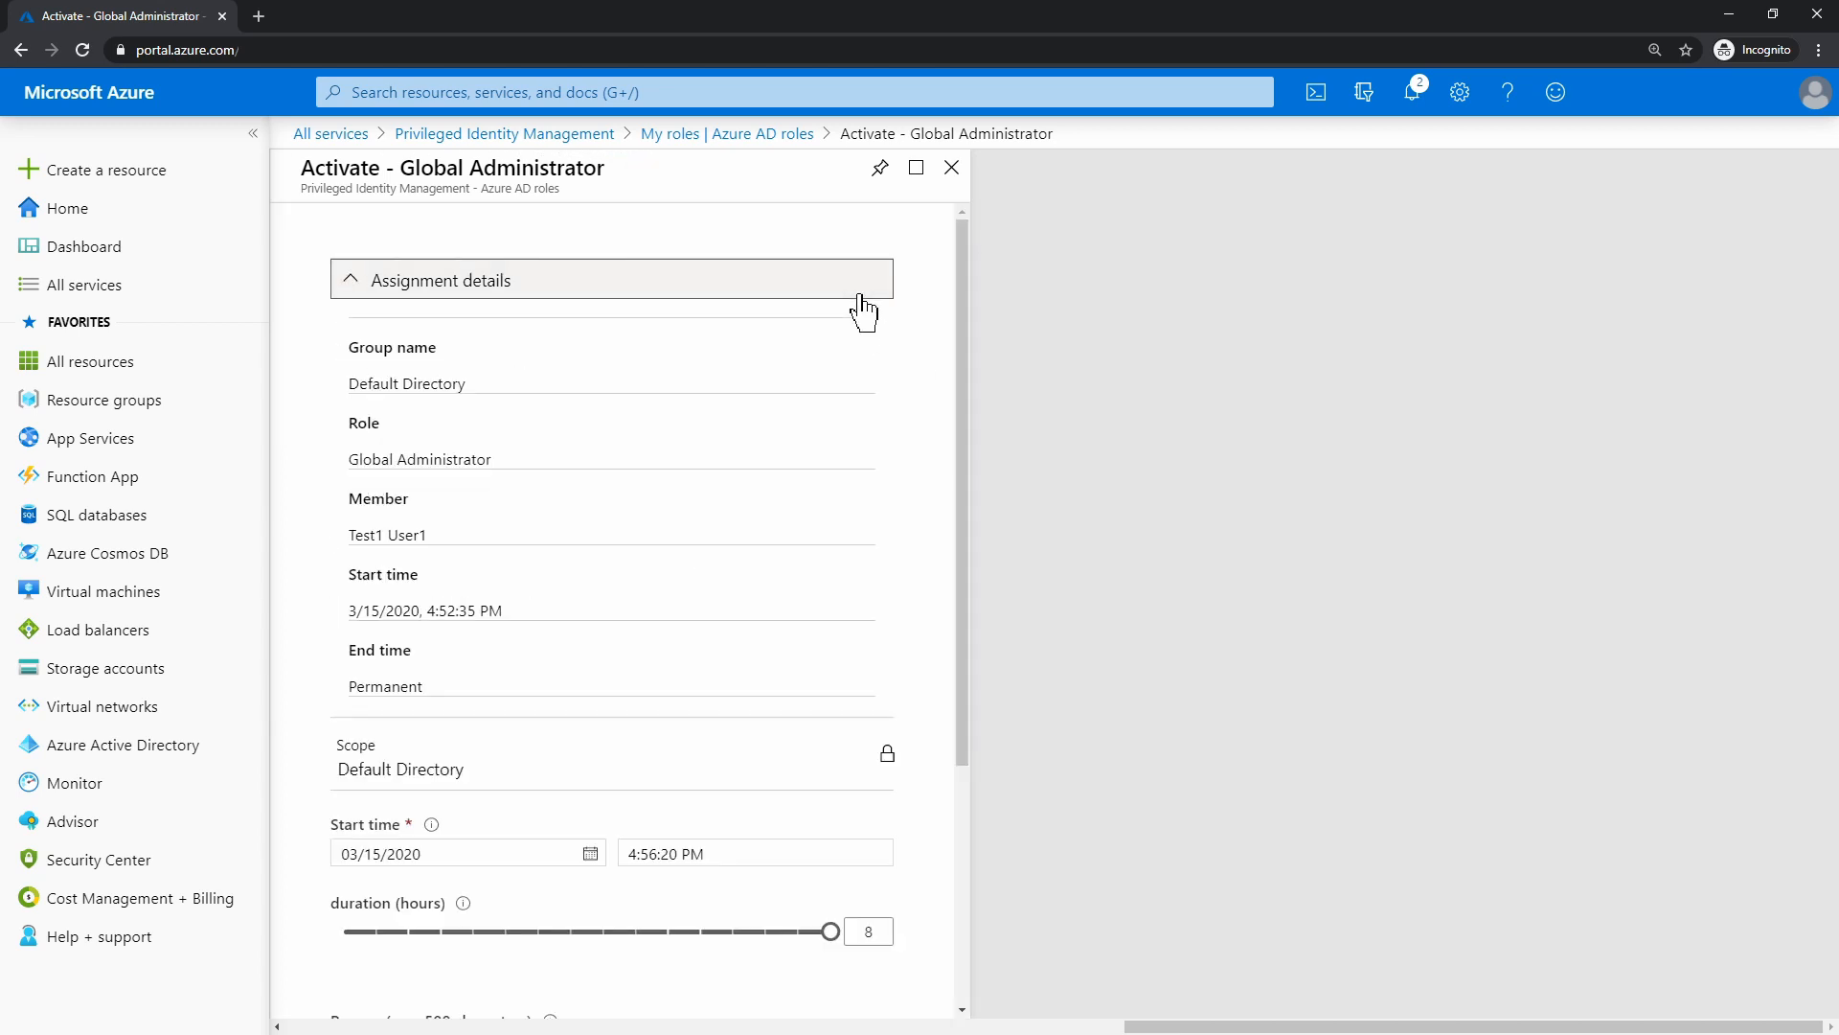
{"action": "left_click", "coordinate": [861, 297]}
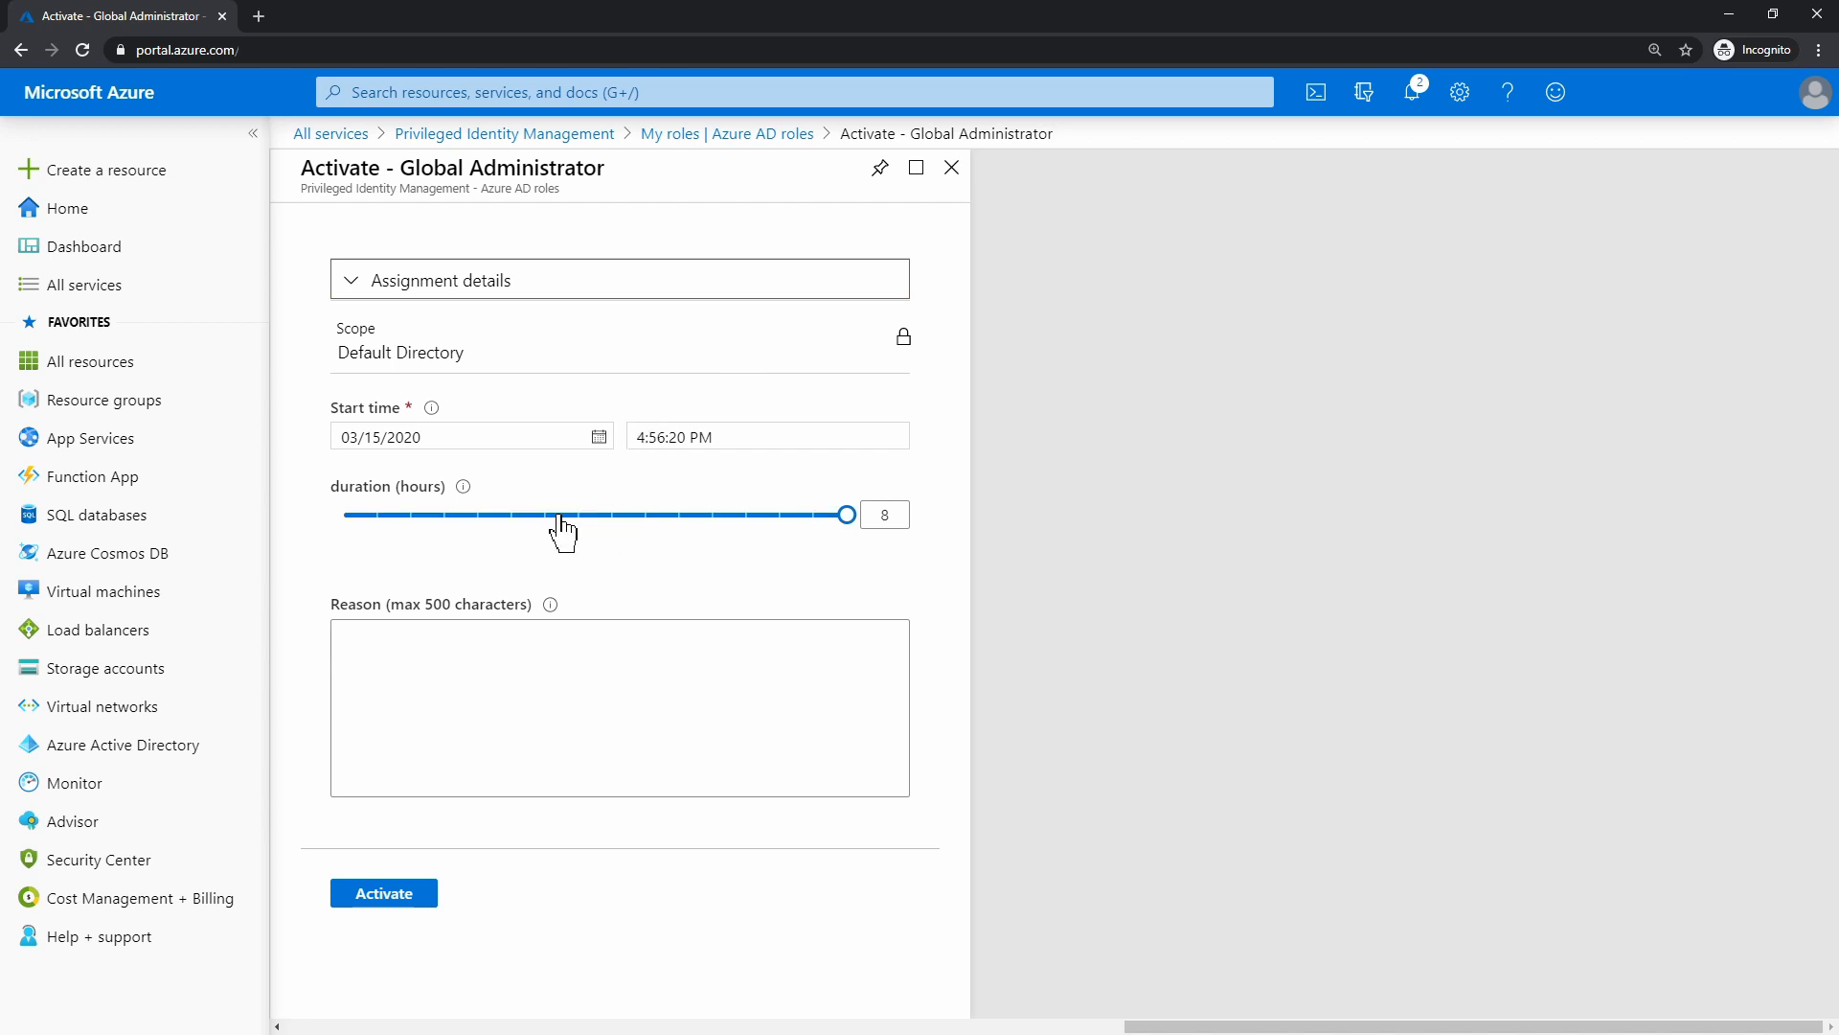
{"action": "left_click_drag", "start_coordinate": [560, 518], "coordinate": [418, 520]}
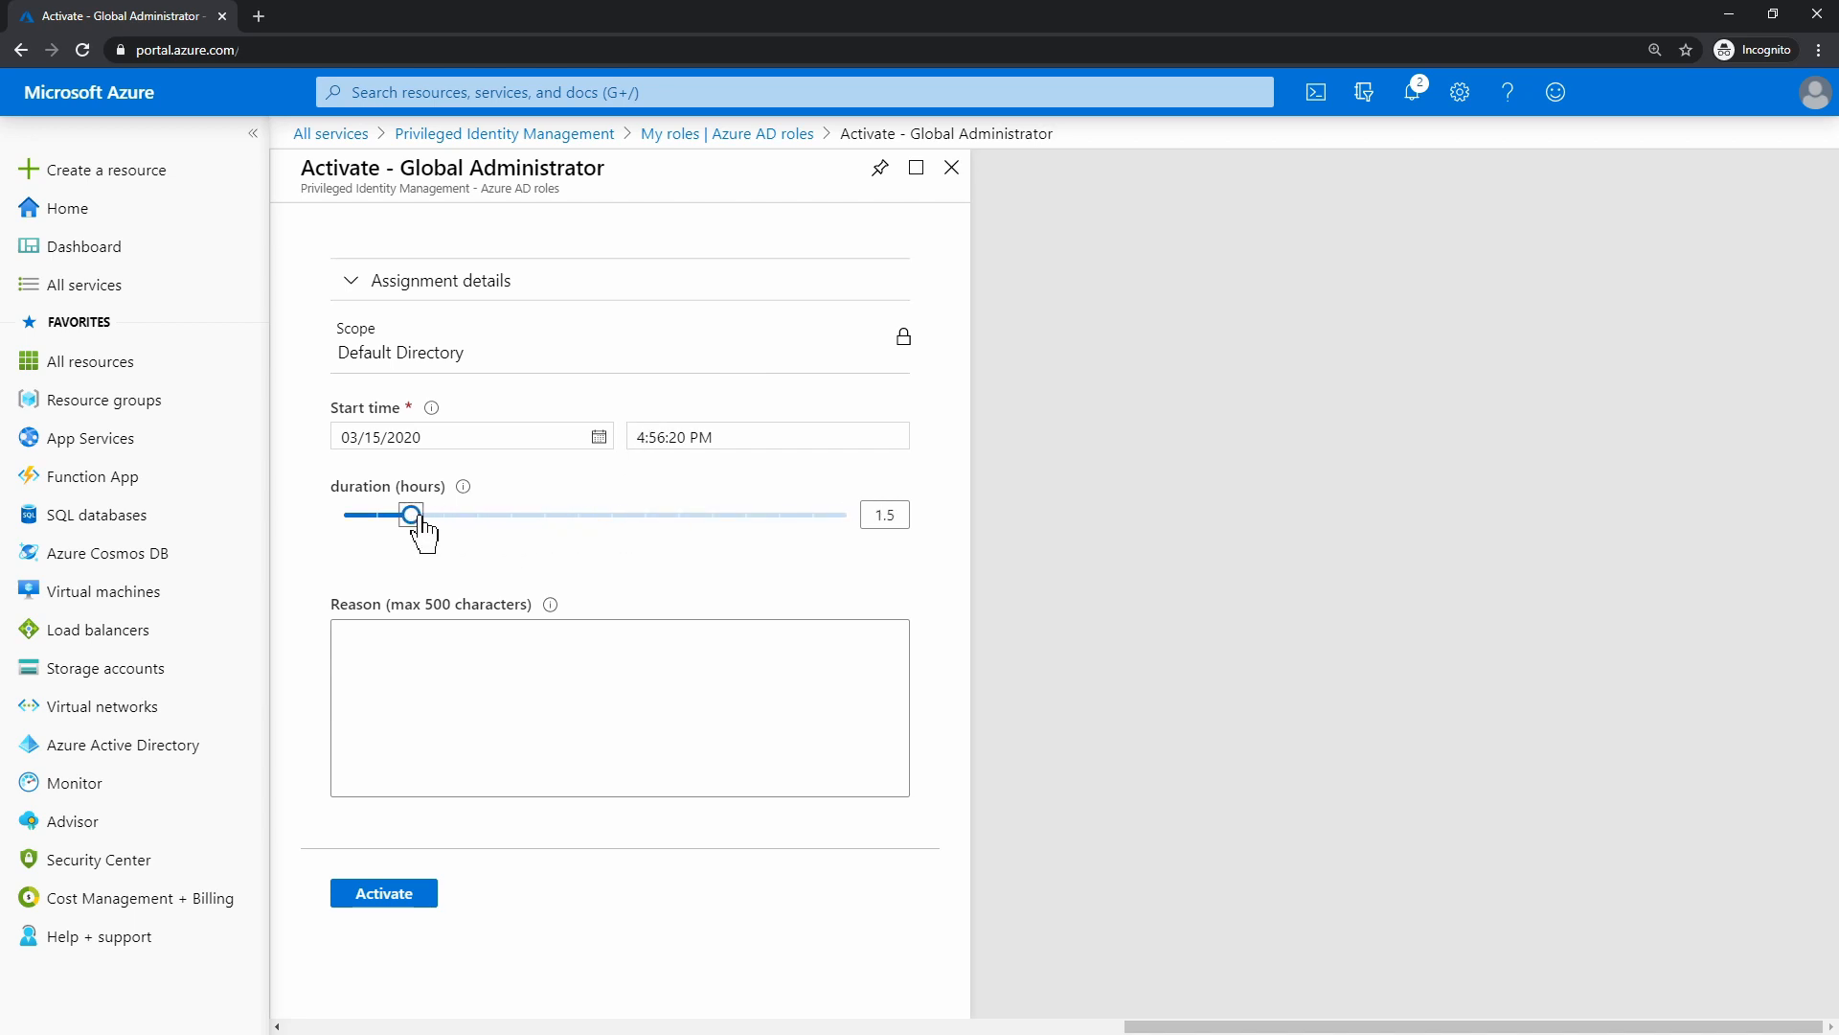
{"action": "left_click", "coordinate": [472, 651]}
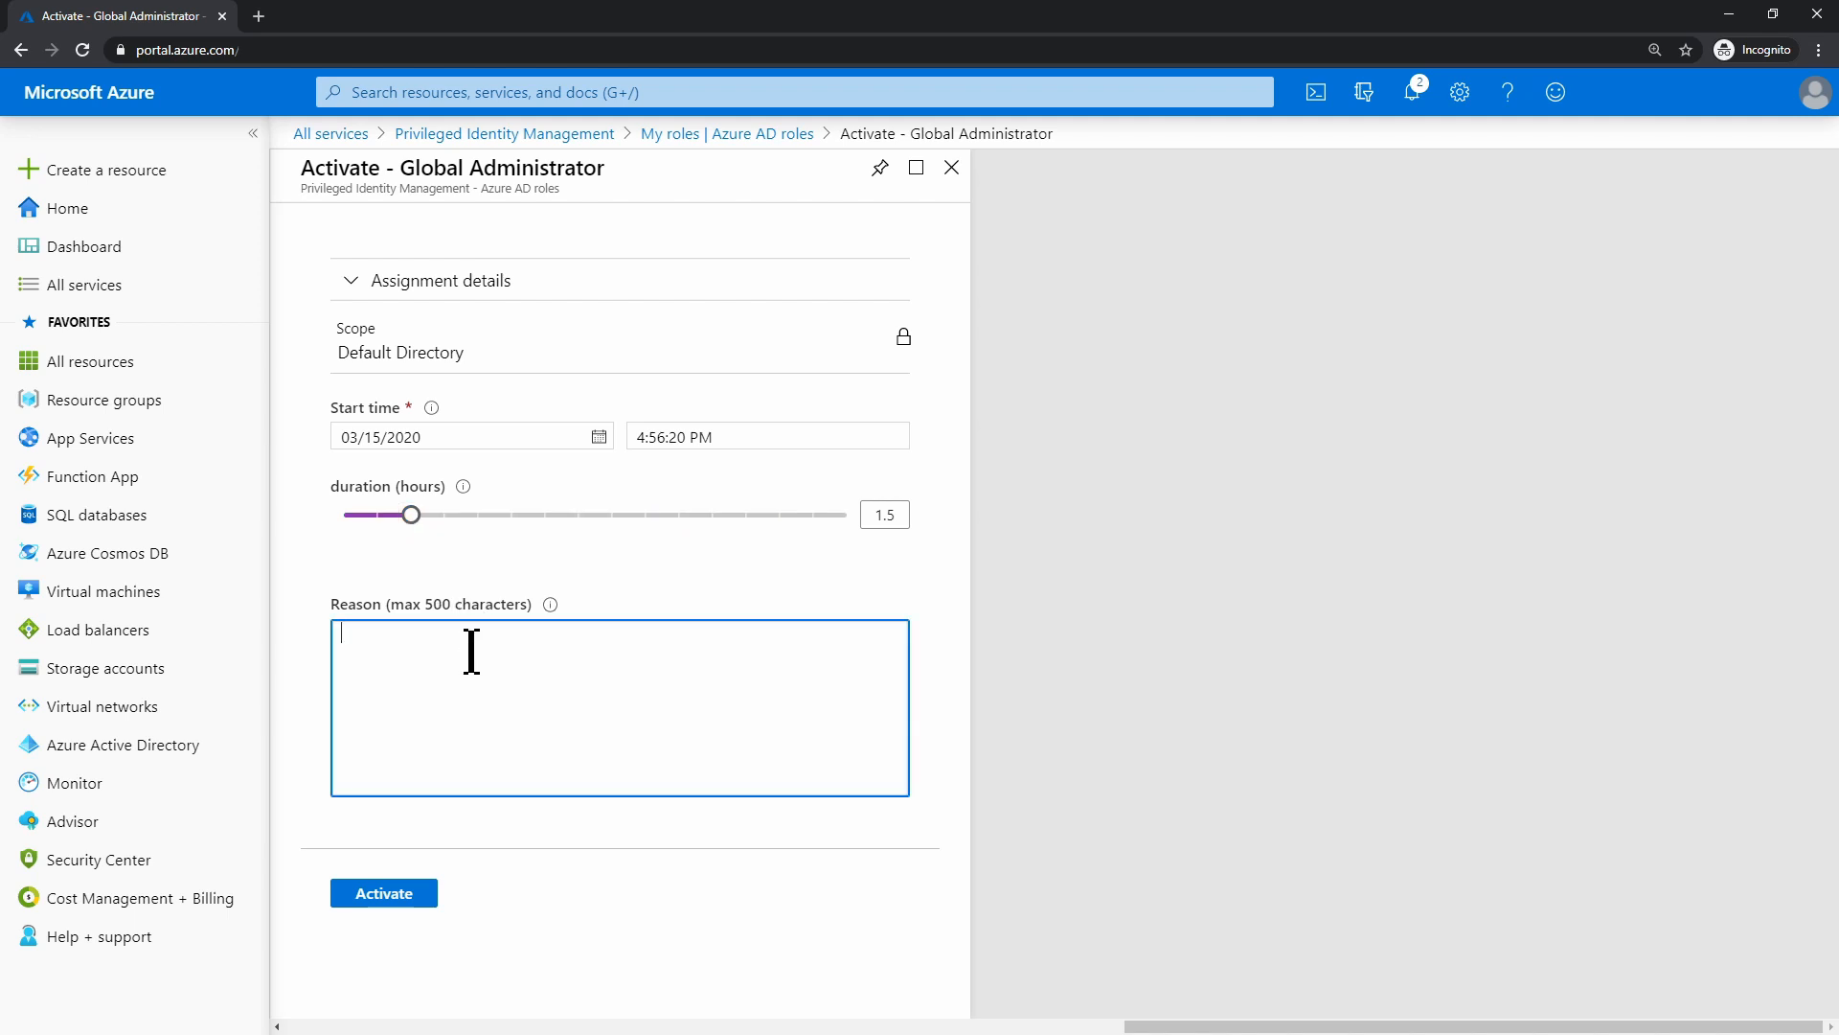
{"action": "type", "text": "New User"}
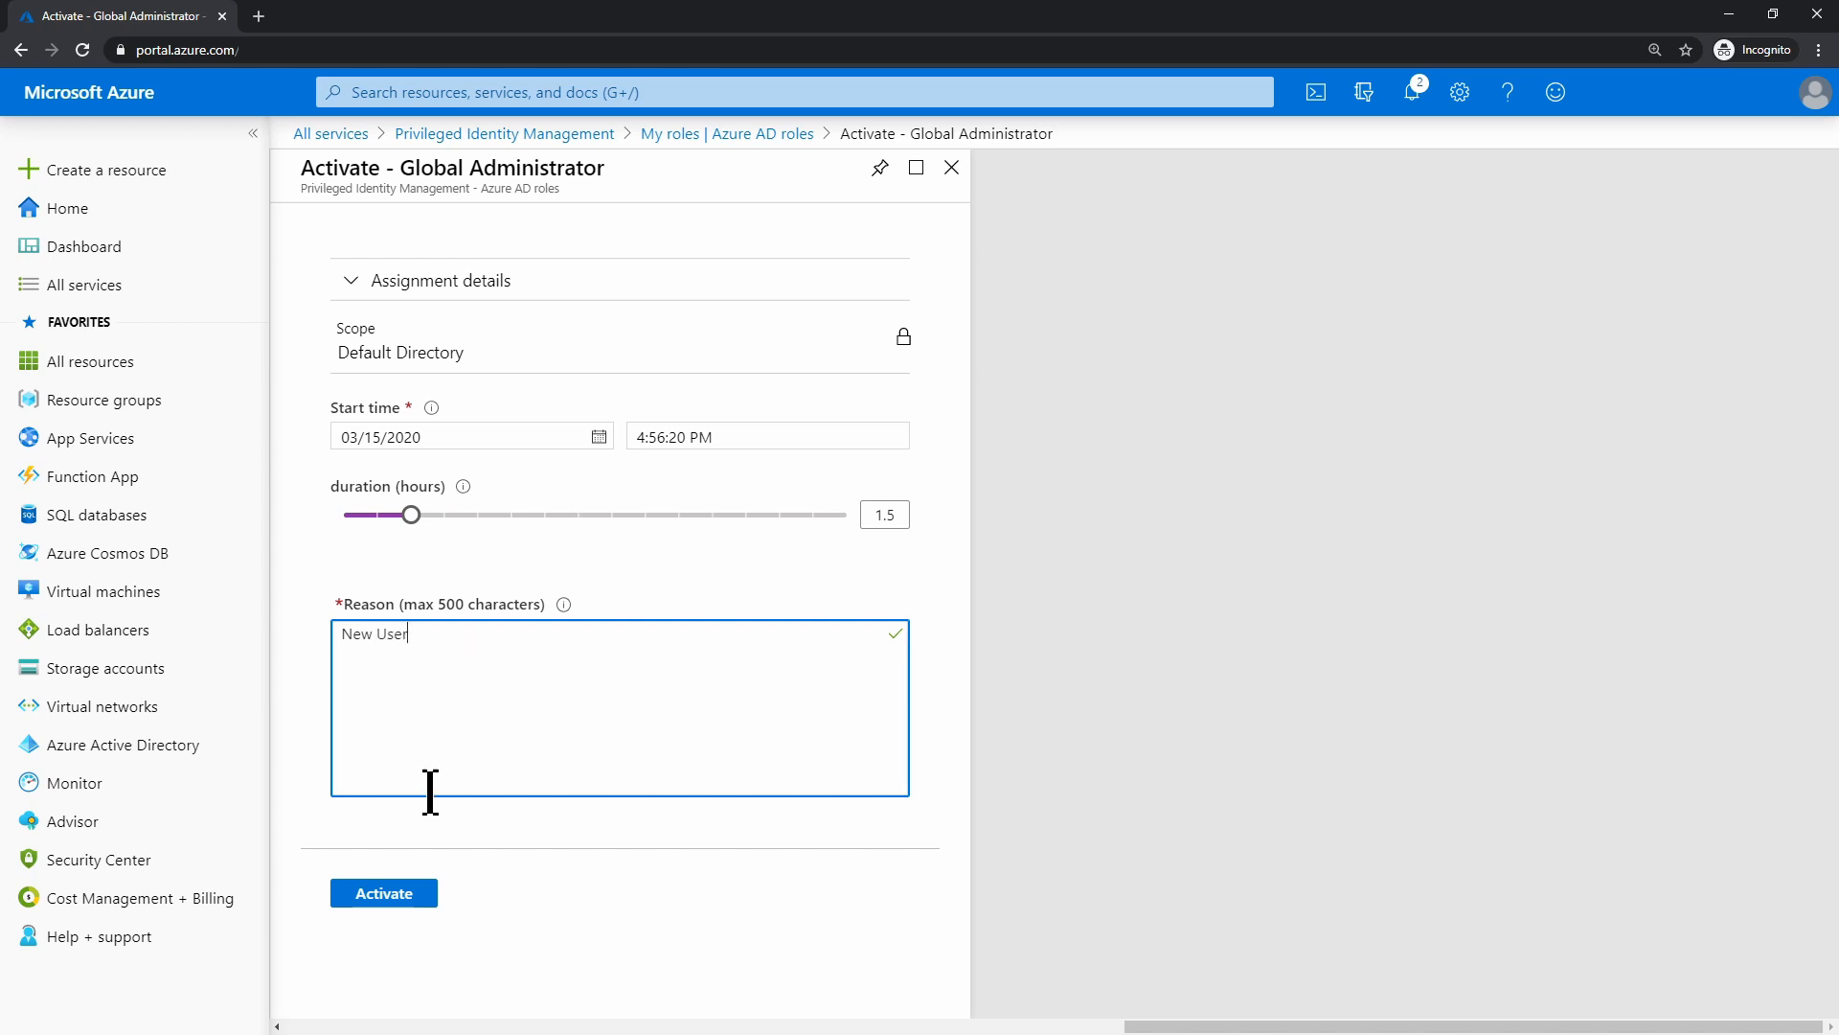
{"action": "left_click", "coordinate": [376, 895]}
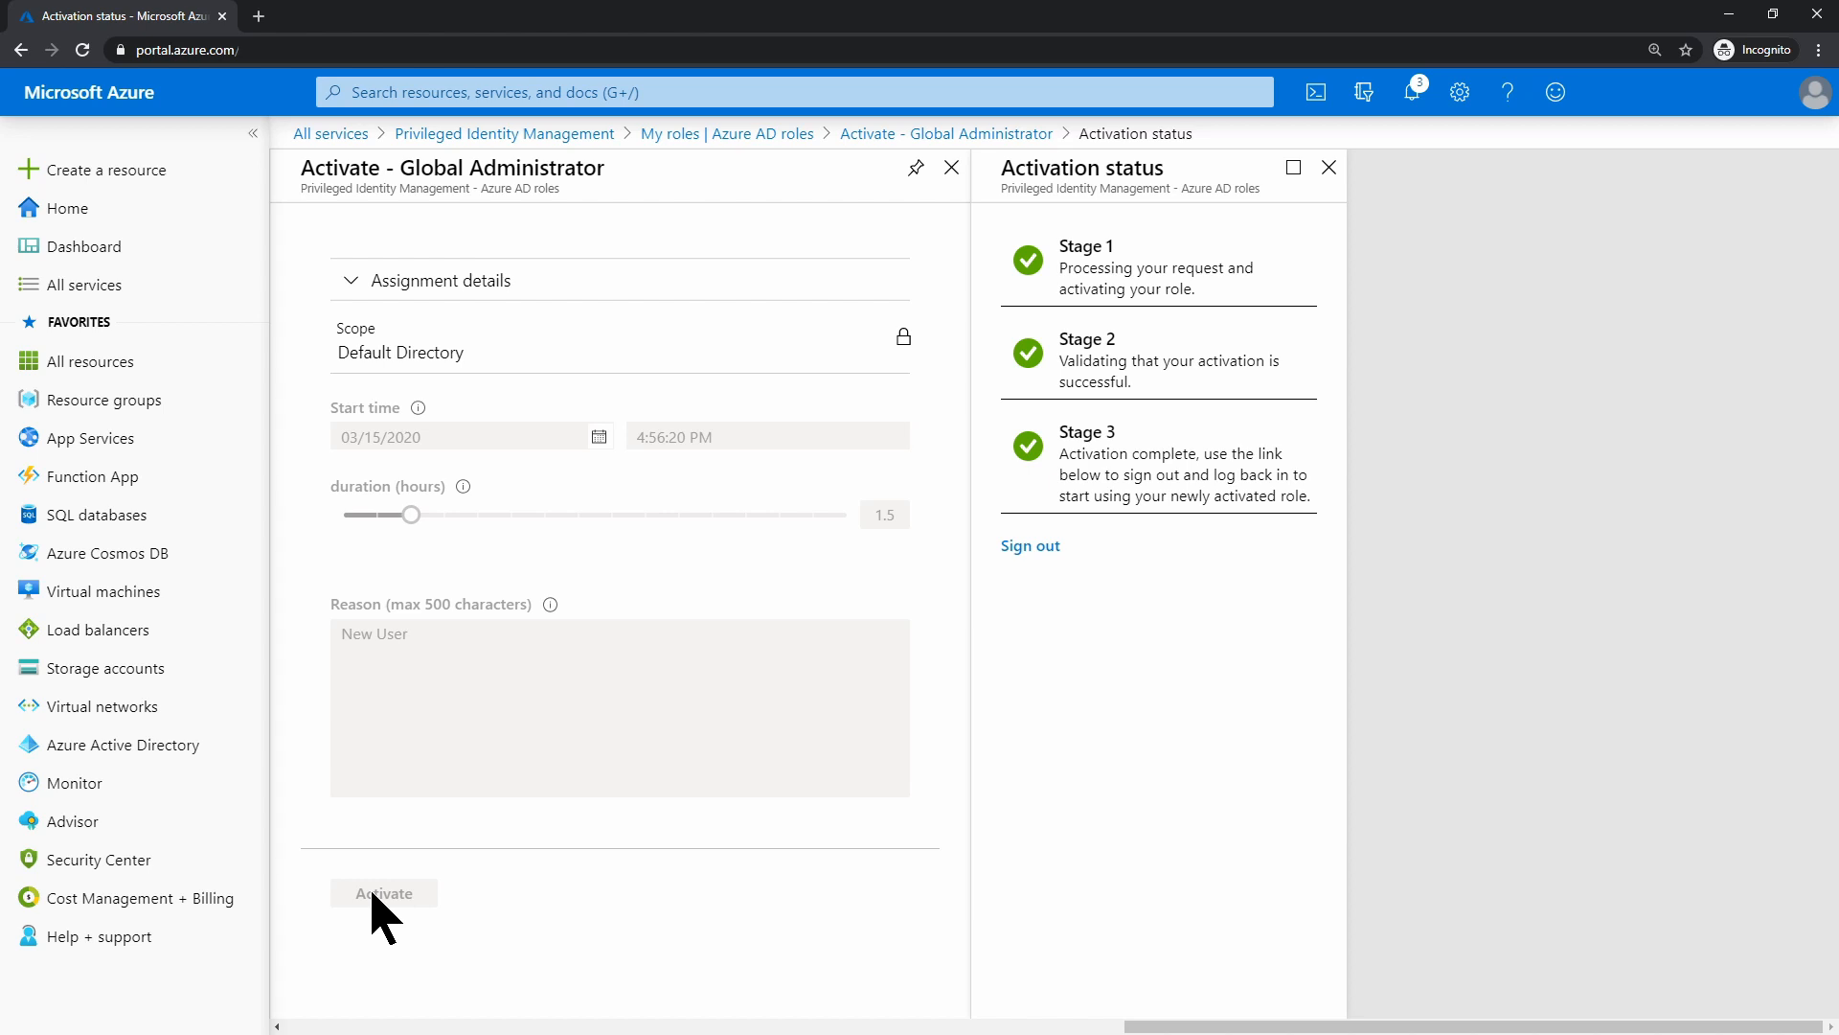
Sign out and sign back in to the test account with its password
{"action": "left_click", "coordinate": [1053, 553]}
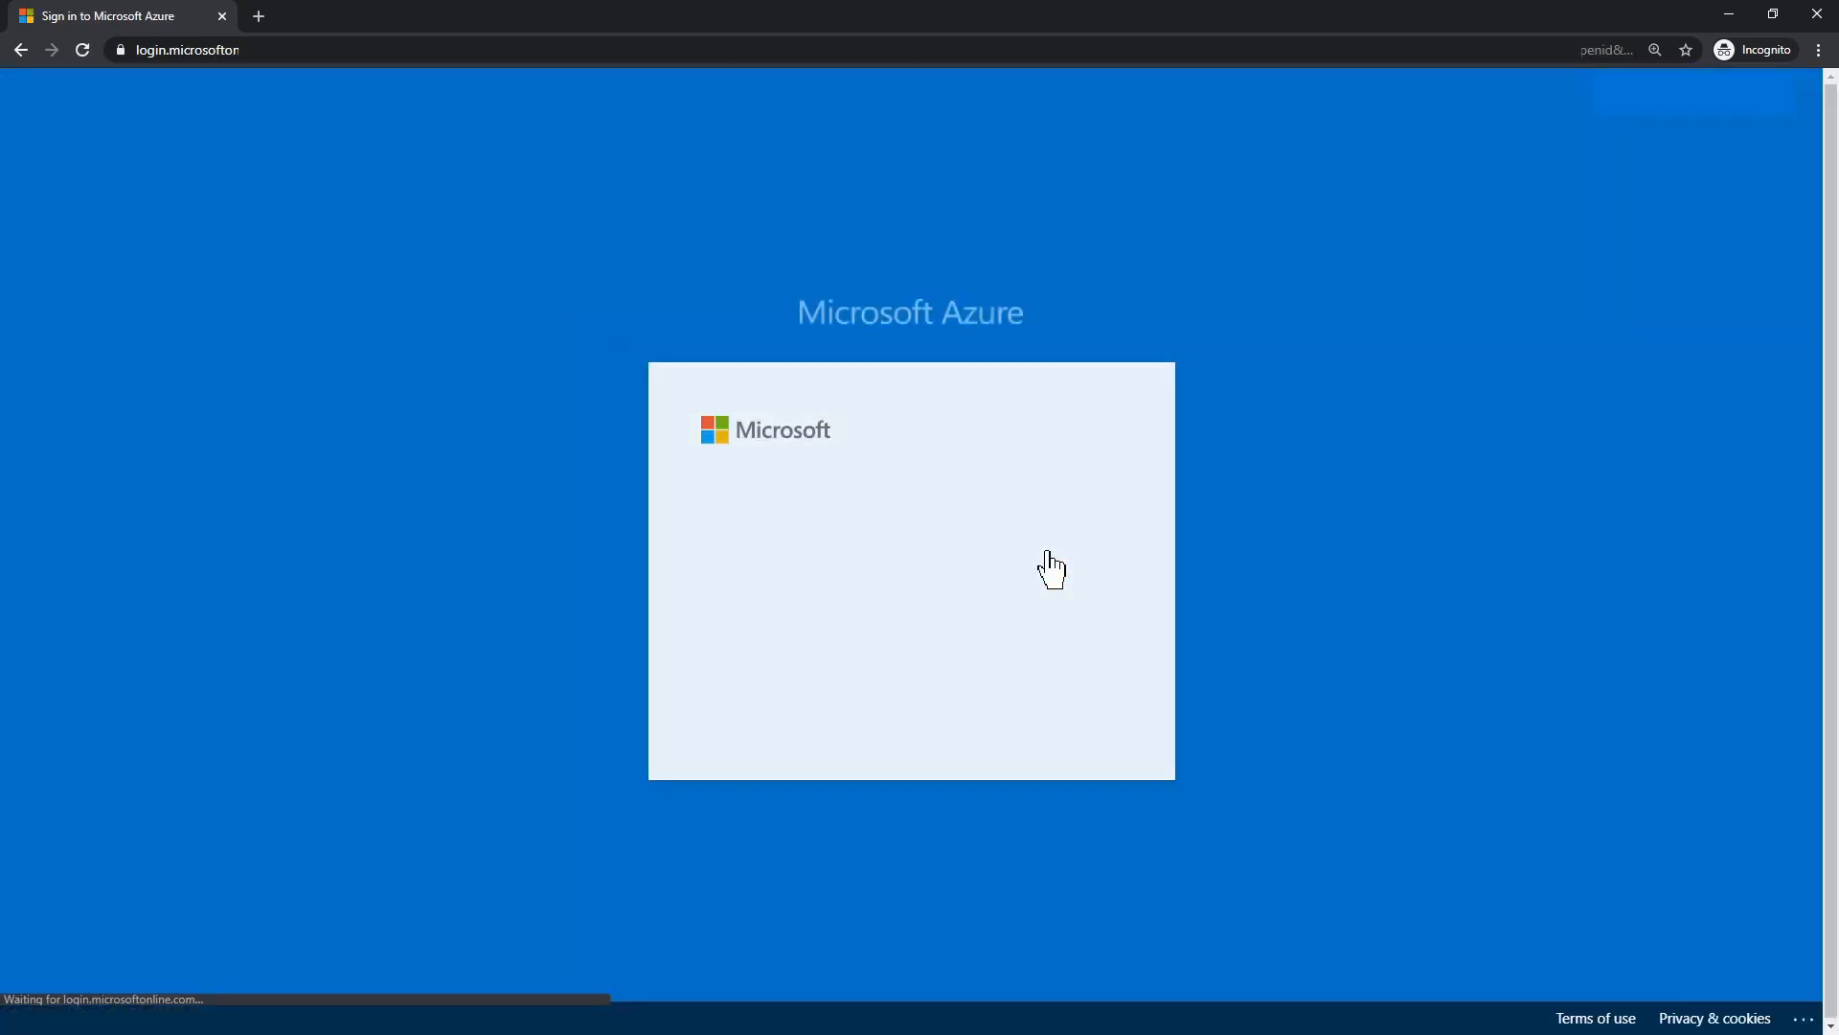
{"action": "left_click", "coordinate": [920, 618]}
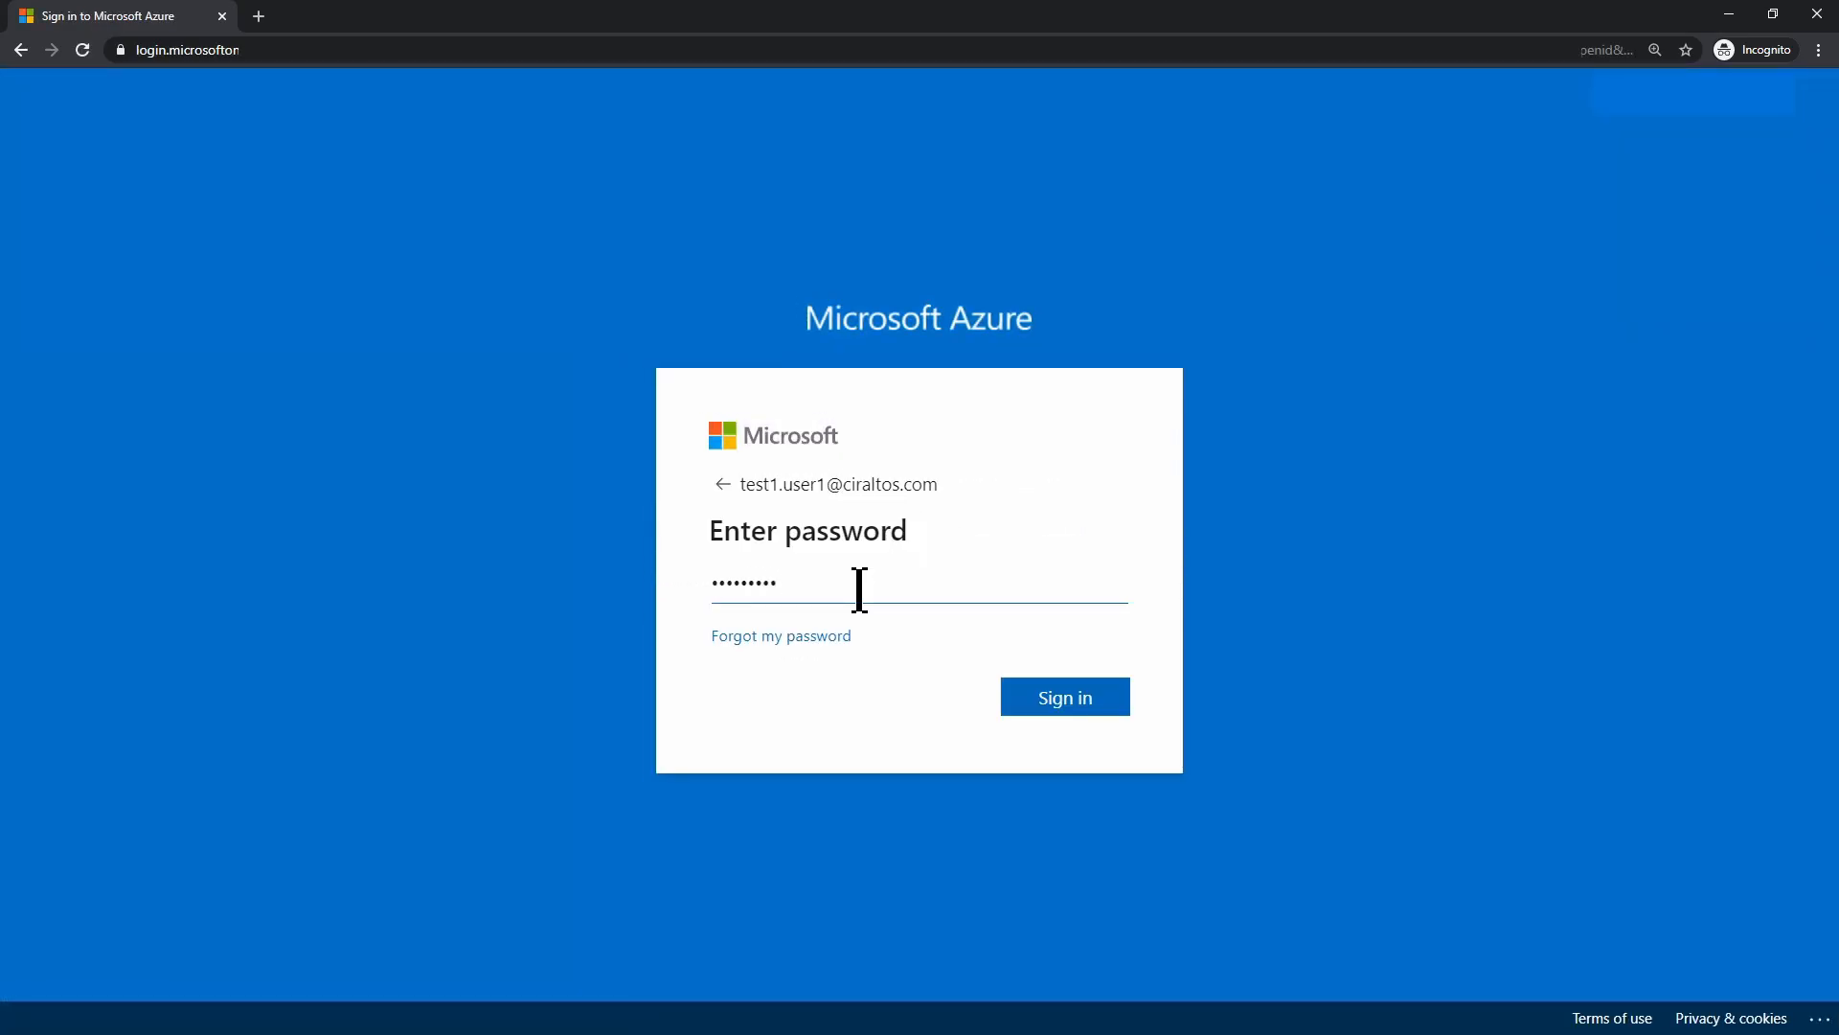
{"action": "left_click", "coordinate": [1090, 704]}
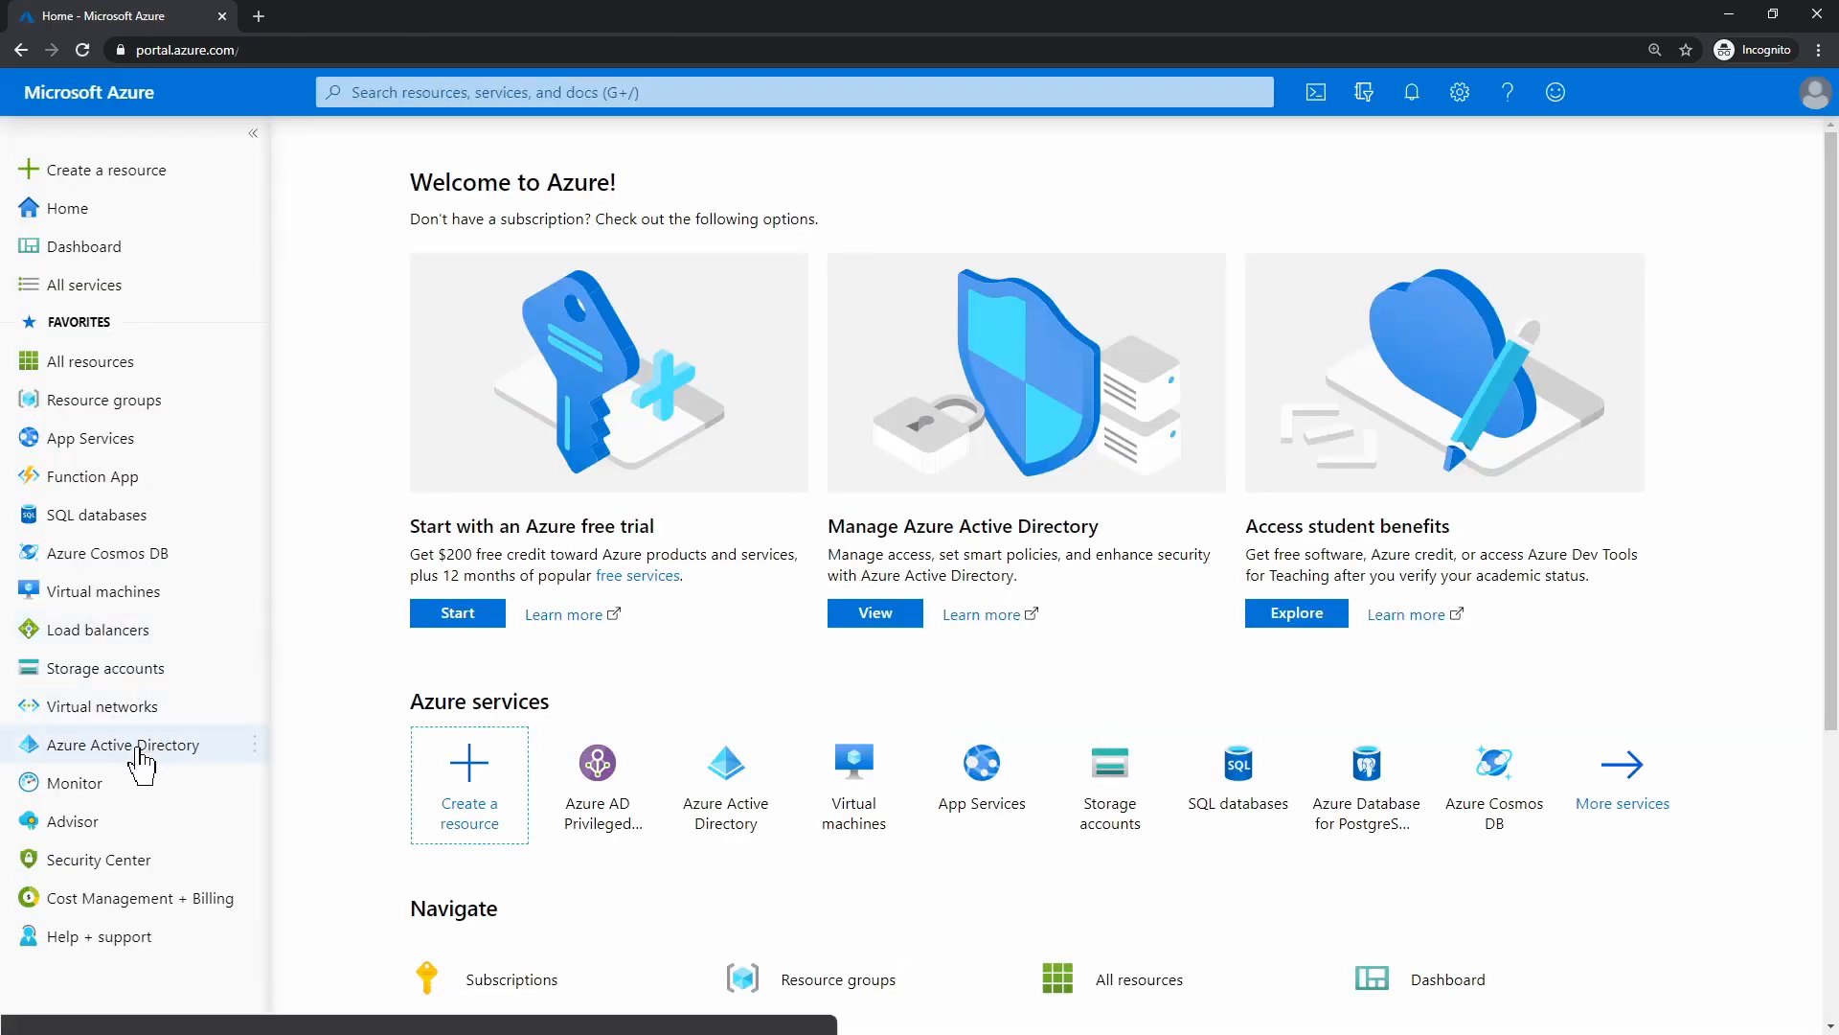
Start a New user under Azure Active Directory Users, then close the private window
{"action": "left_click", "coordinate": [141, 752]}
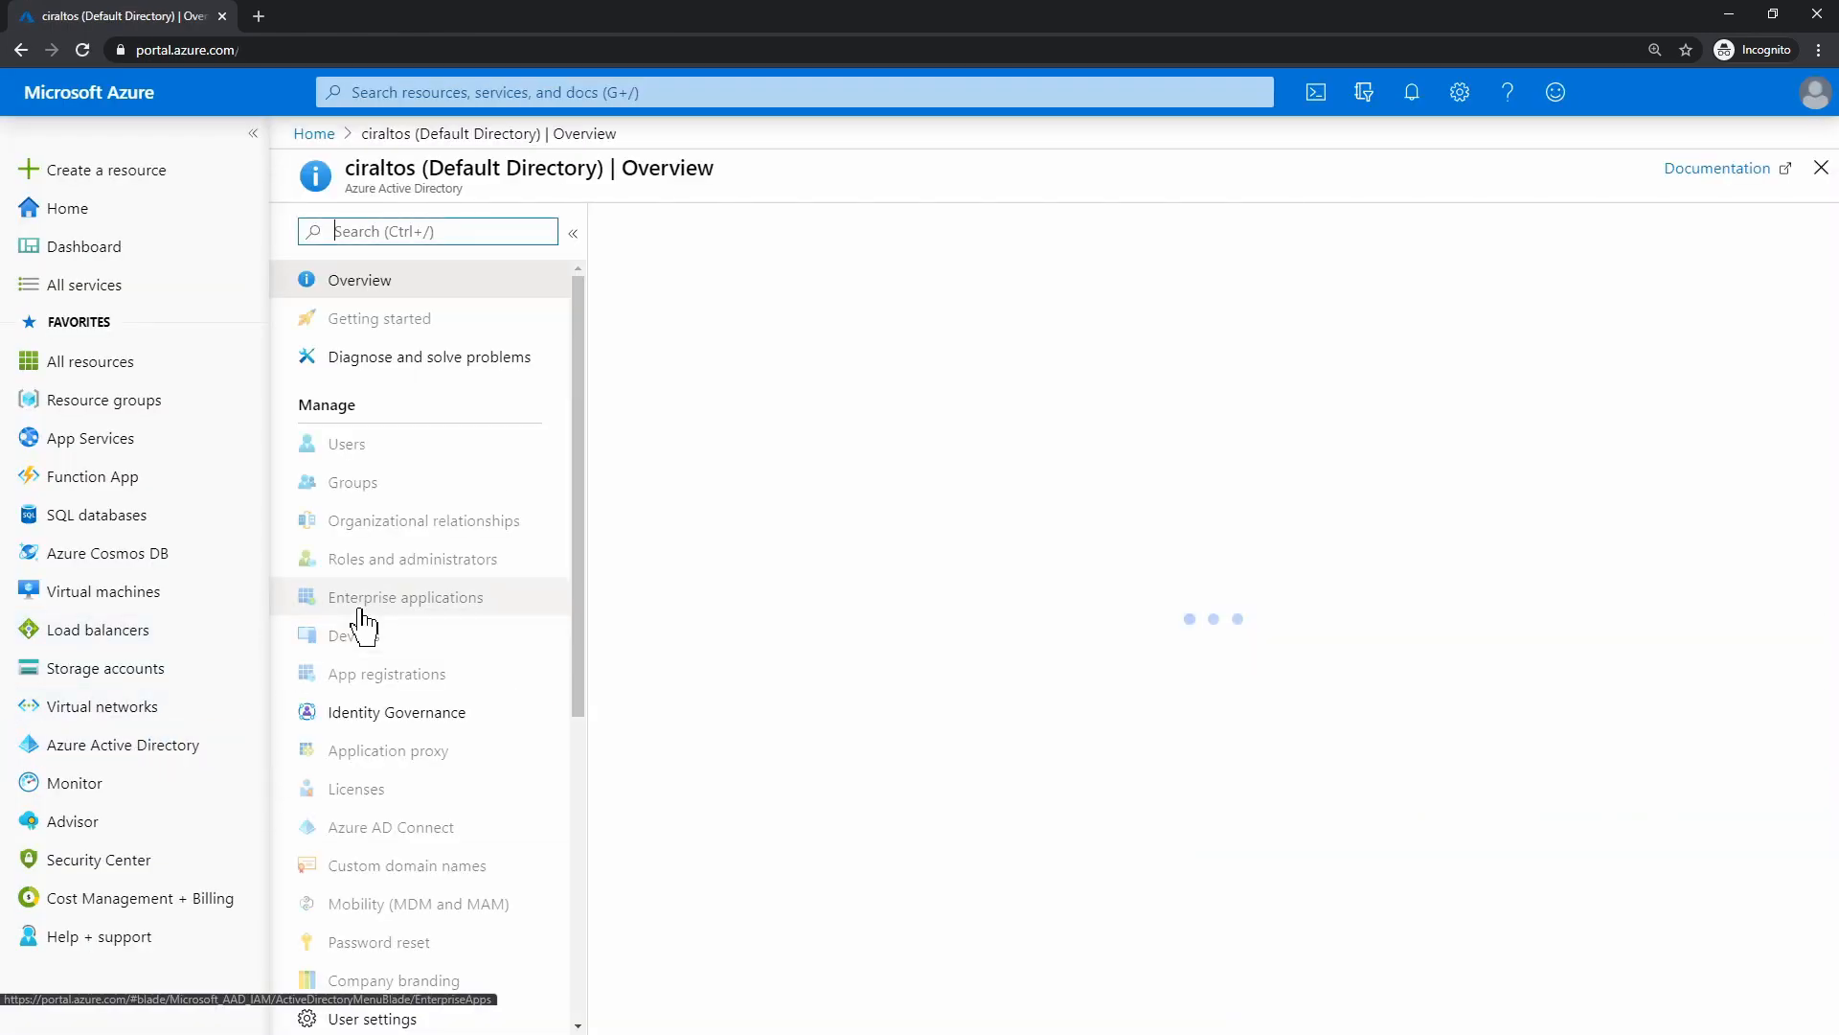
{"action": "left_click", "coordinate": [423, 451]}
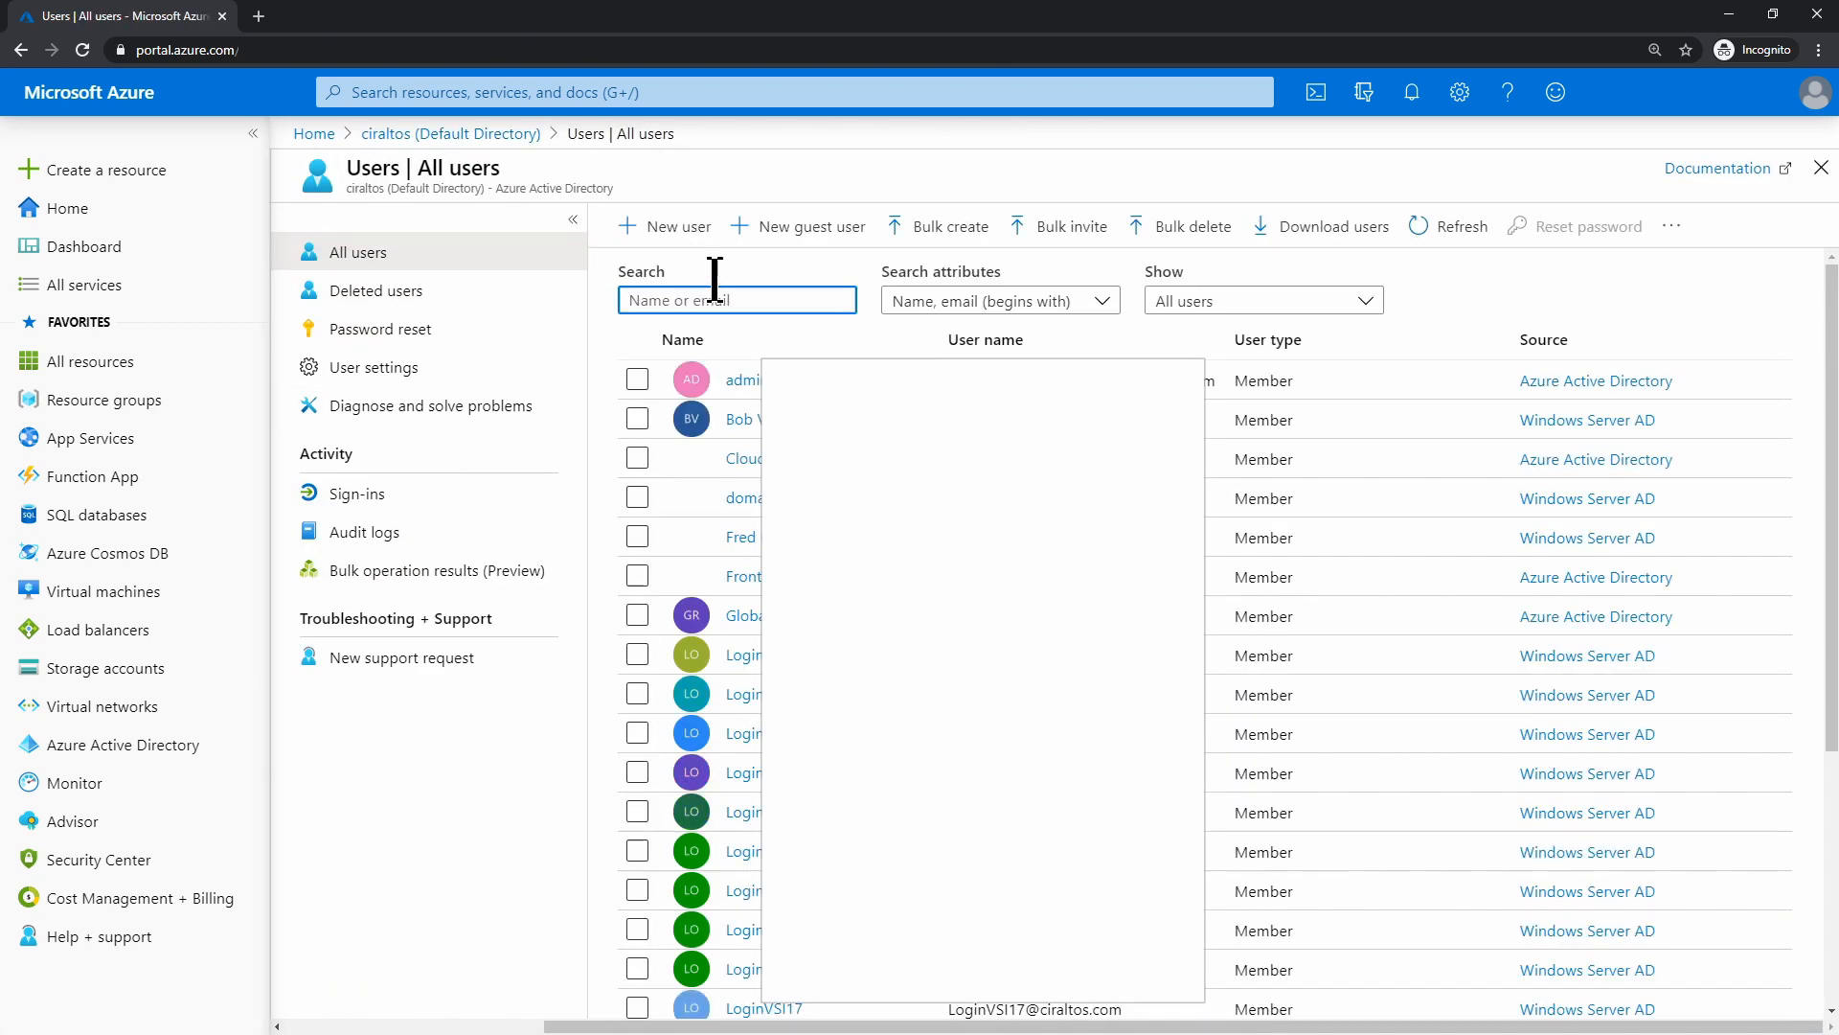
{"action": "left_click", "coordinate": [676, 236]}
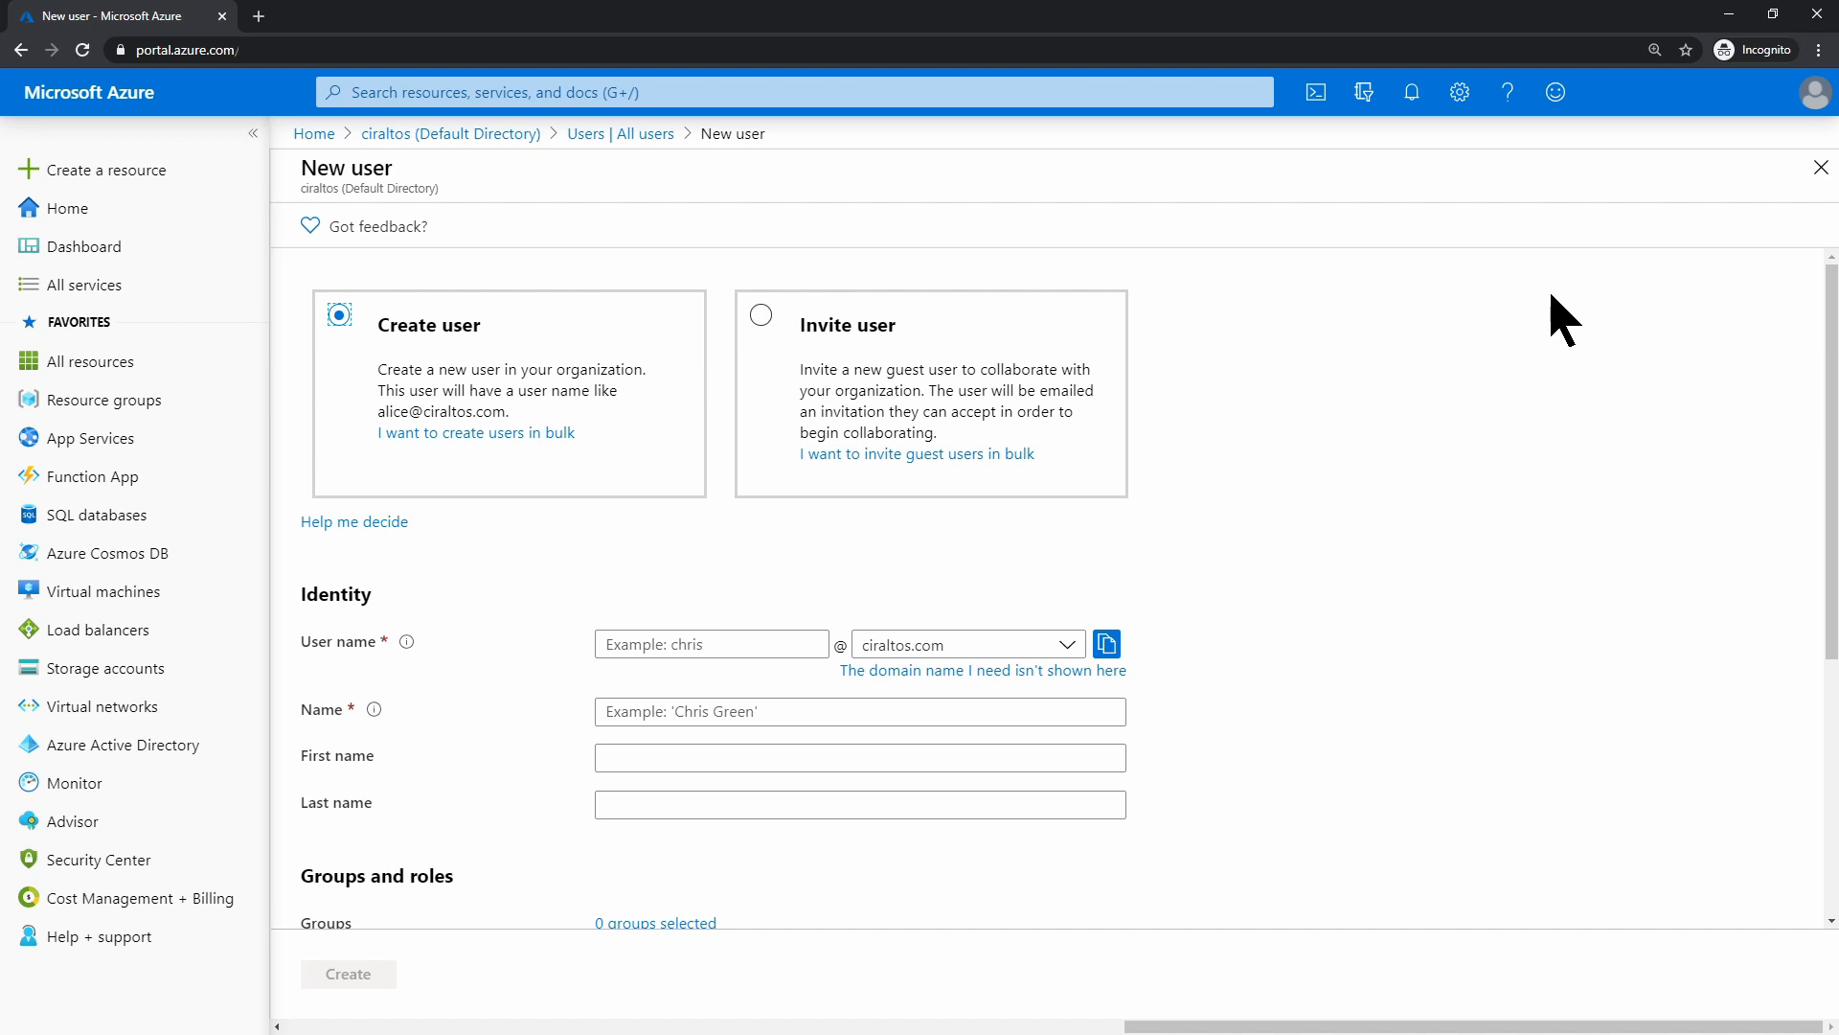
{"action": "left_click", "coordinate": [1817, 18]}
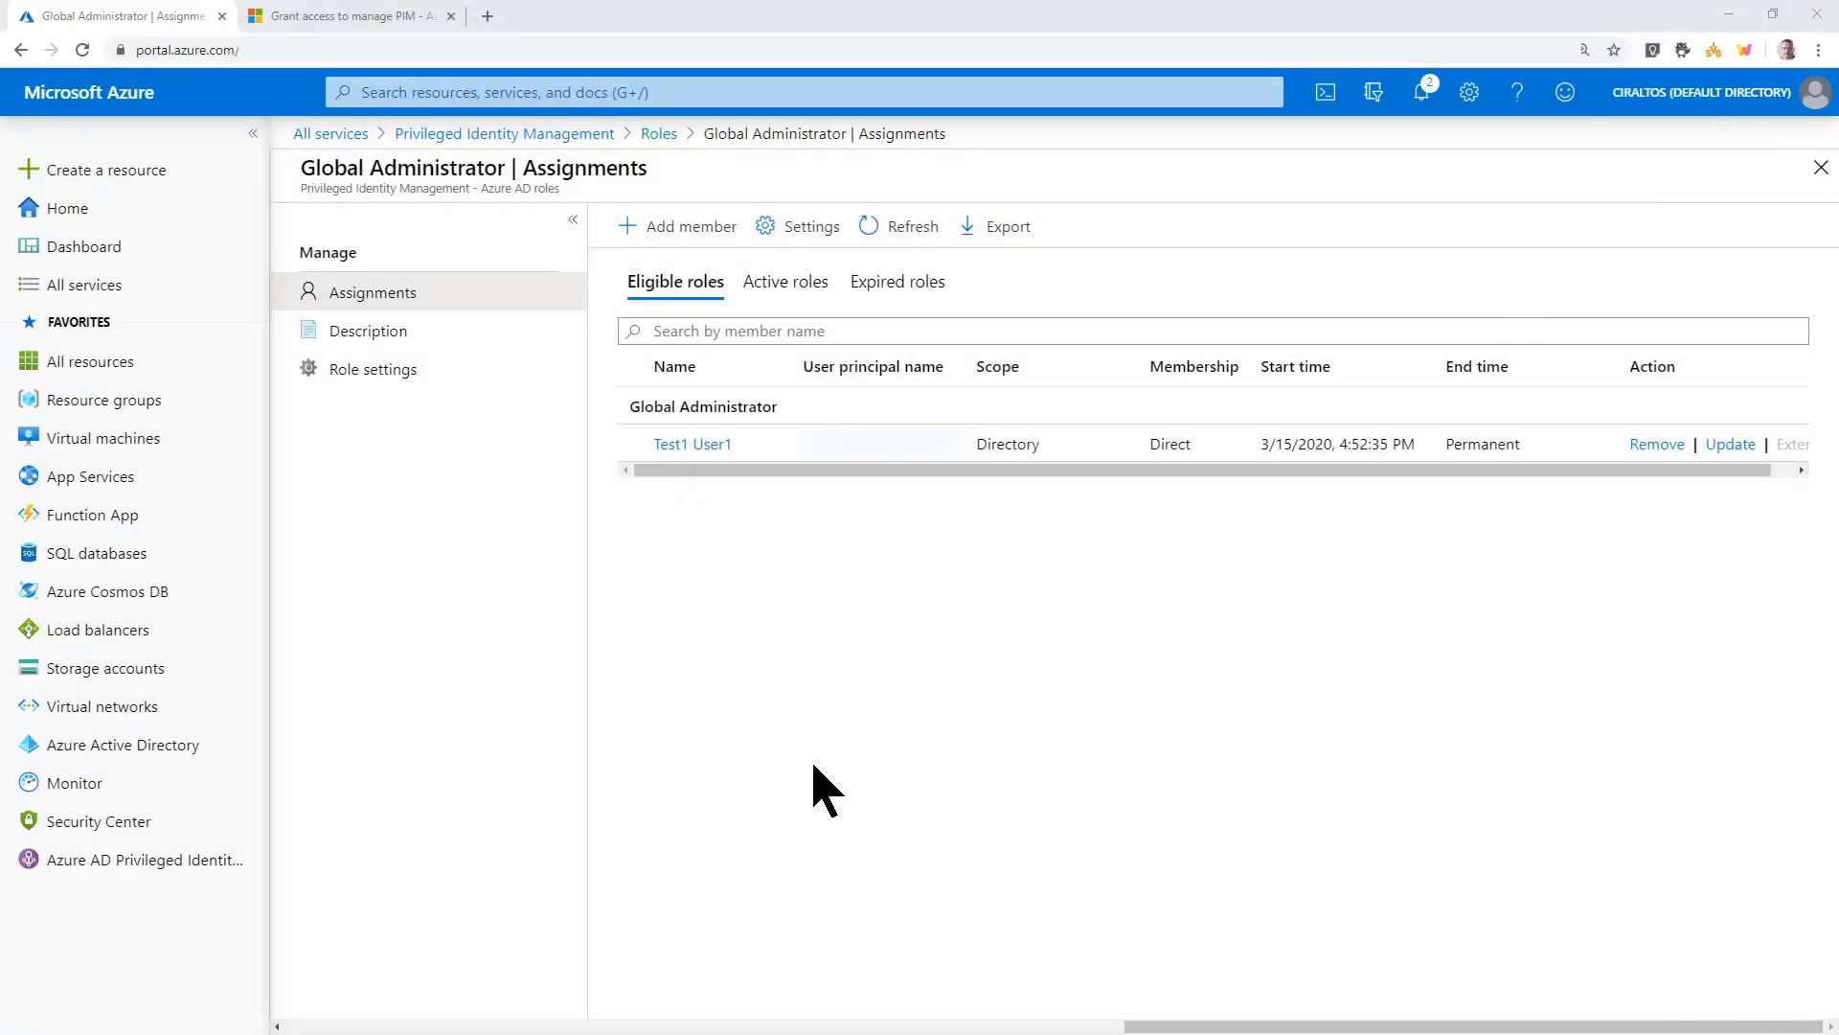
Filter the PIM roles for 'ex' and open Exchange Service Administrator assignments
{"action": "left_click", "coordinate": [658, 133]}
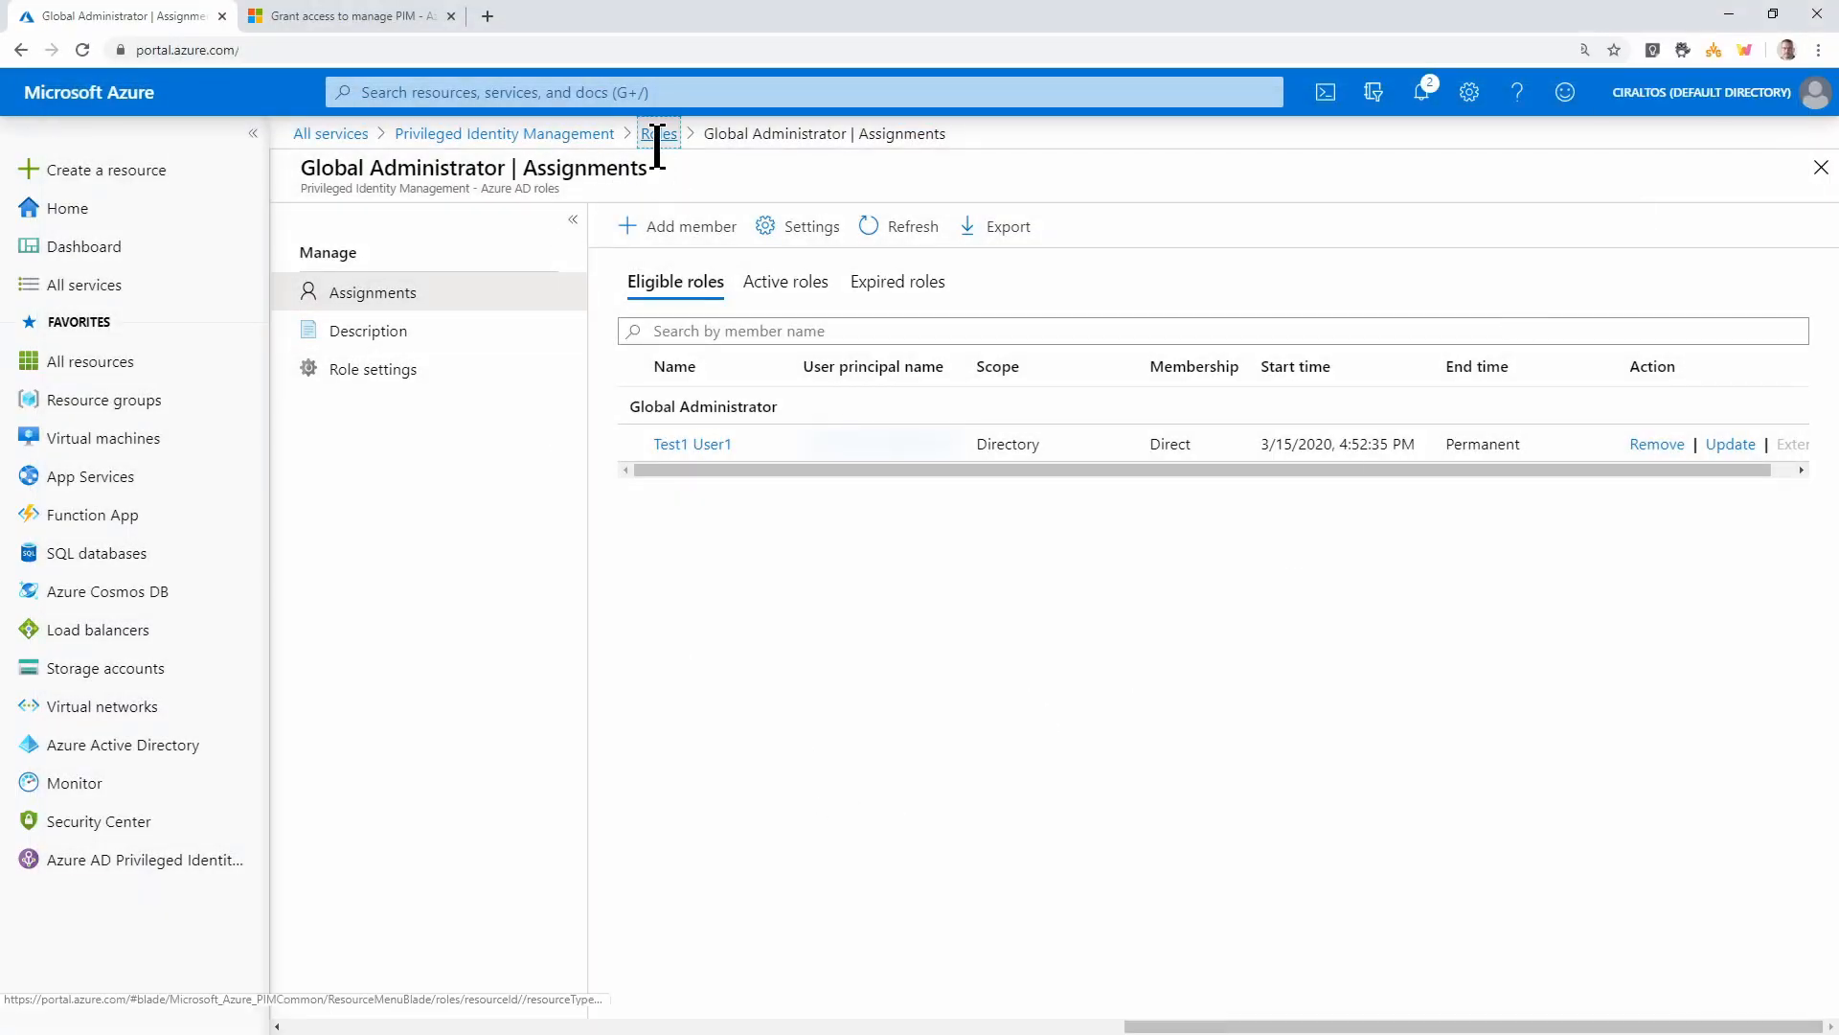
{"action": "double_click", "coordinate": [661, 275]}
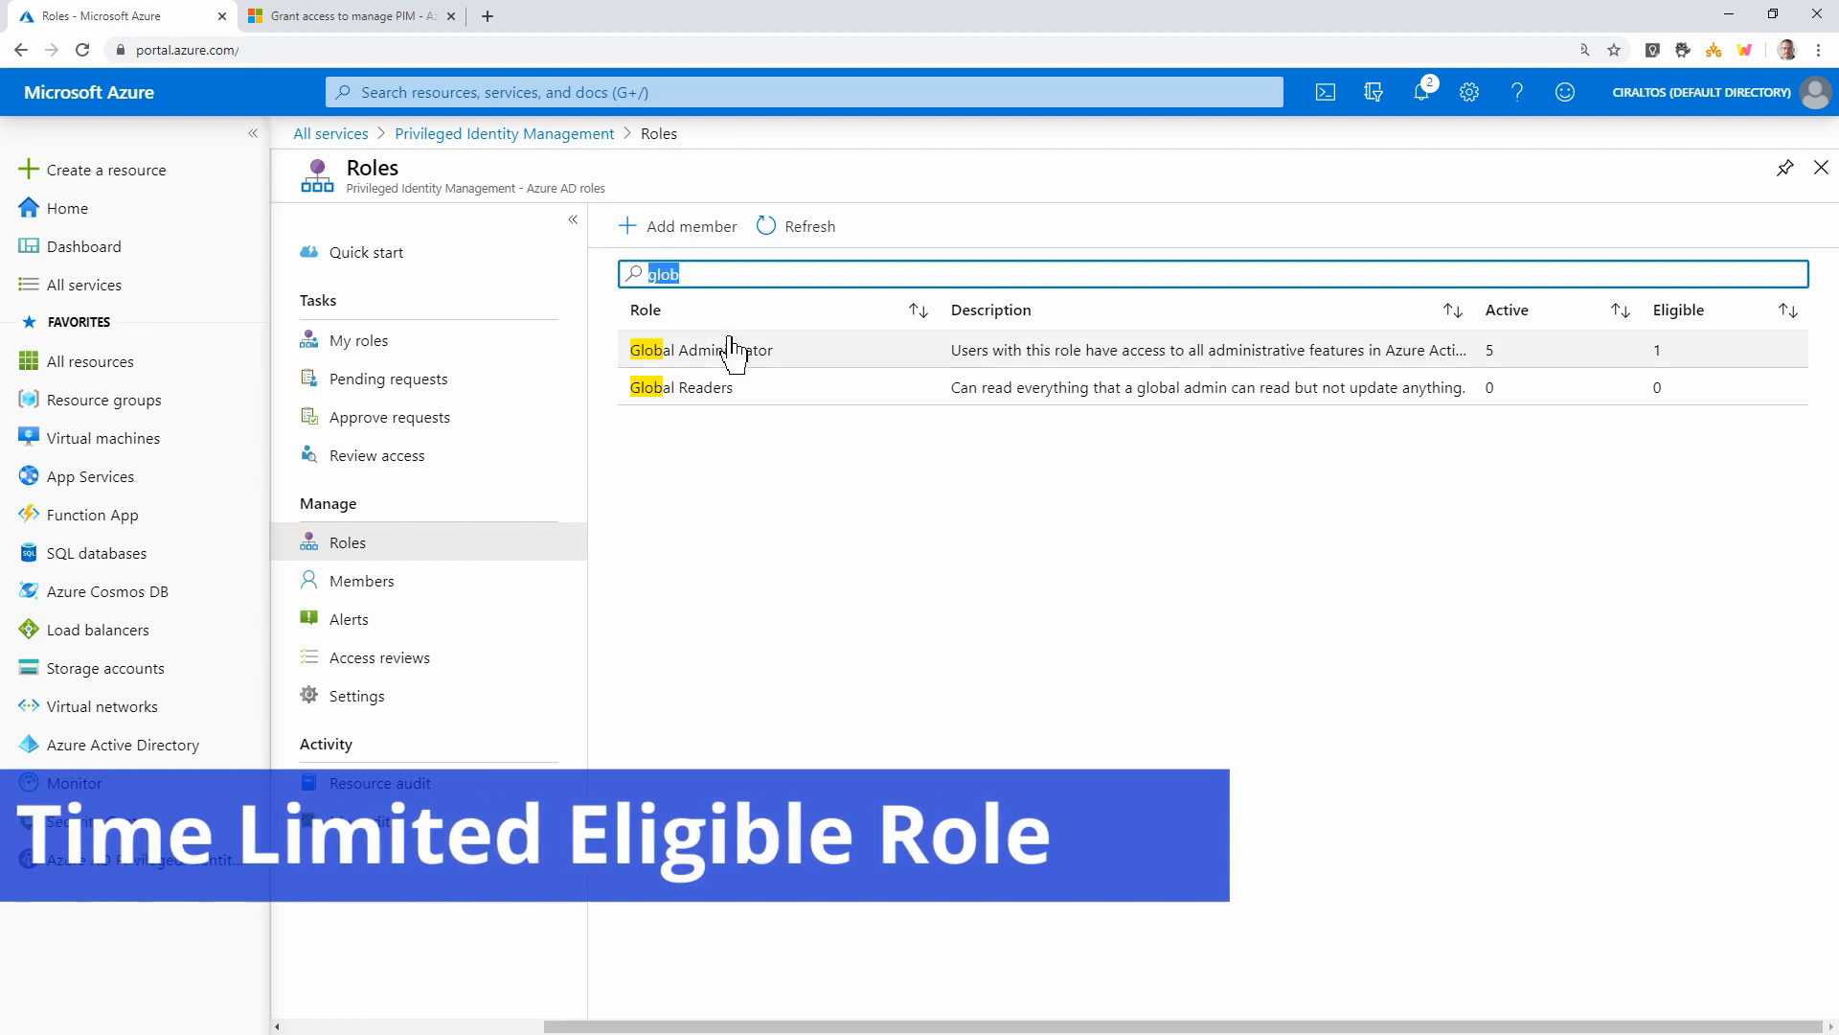
{"action": "type", "text": "ex"}
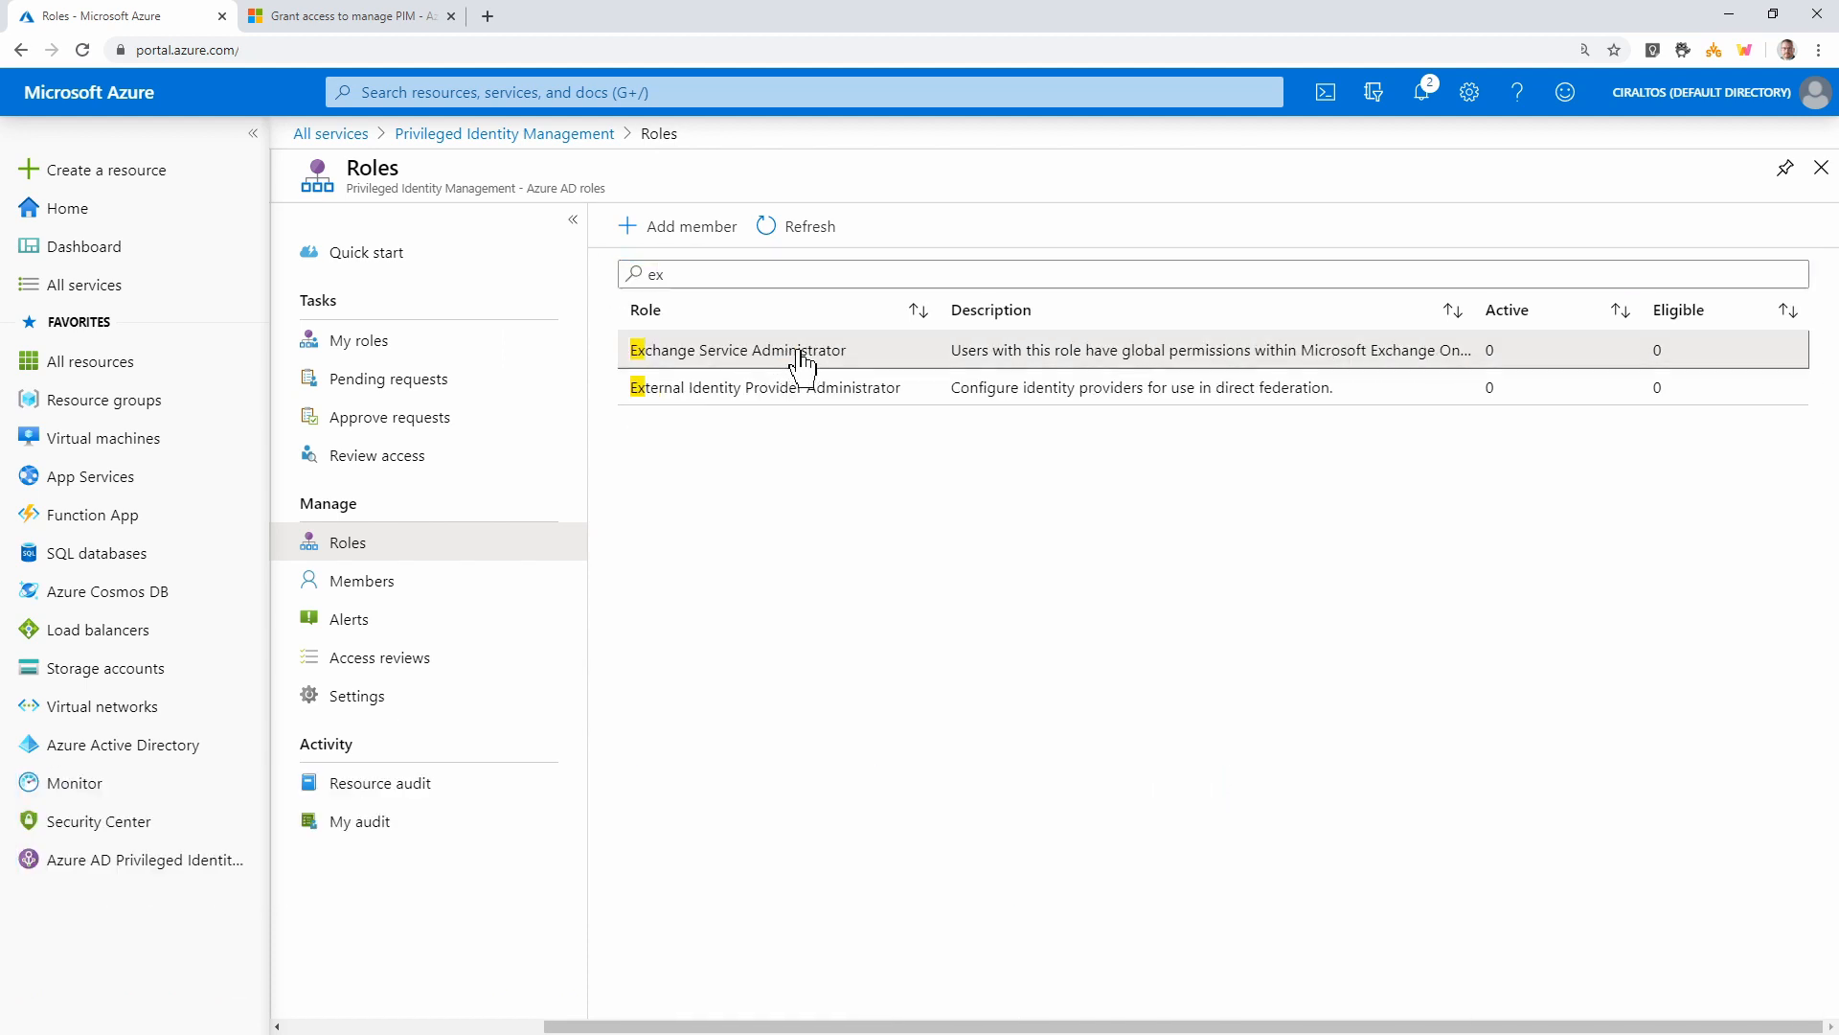
{"action": "left_click", "coordinate": [802, 353]}
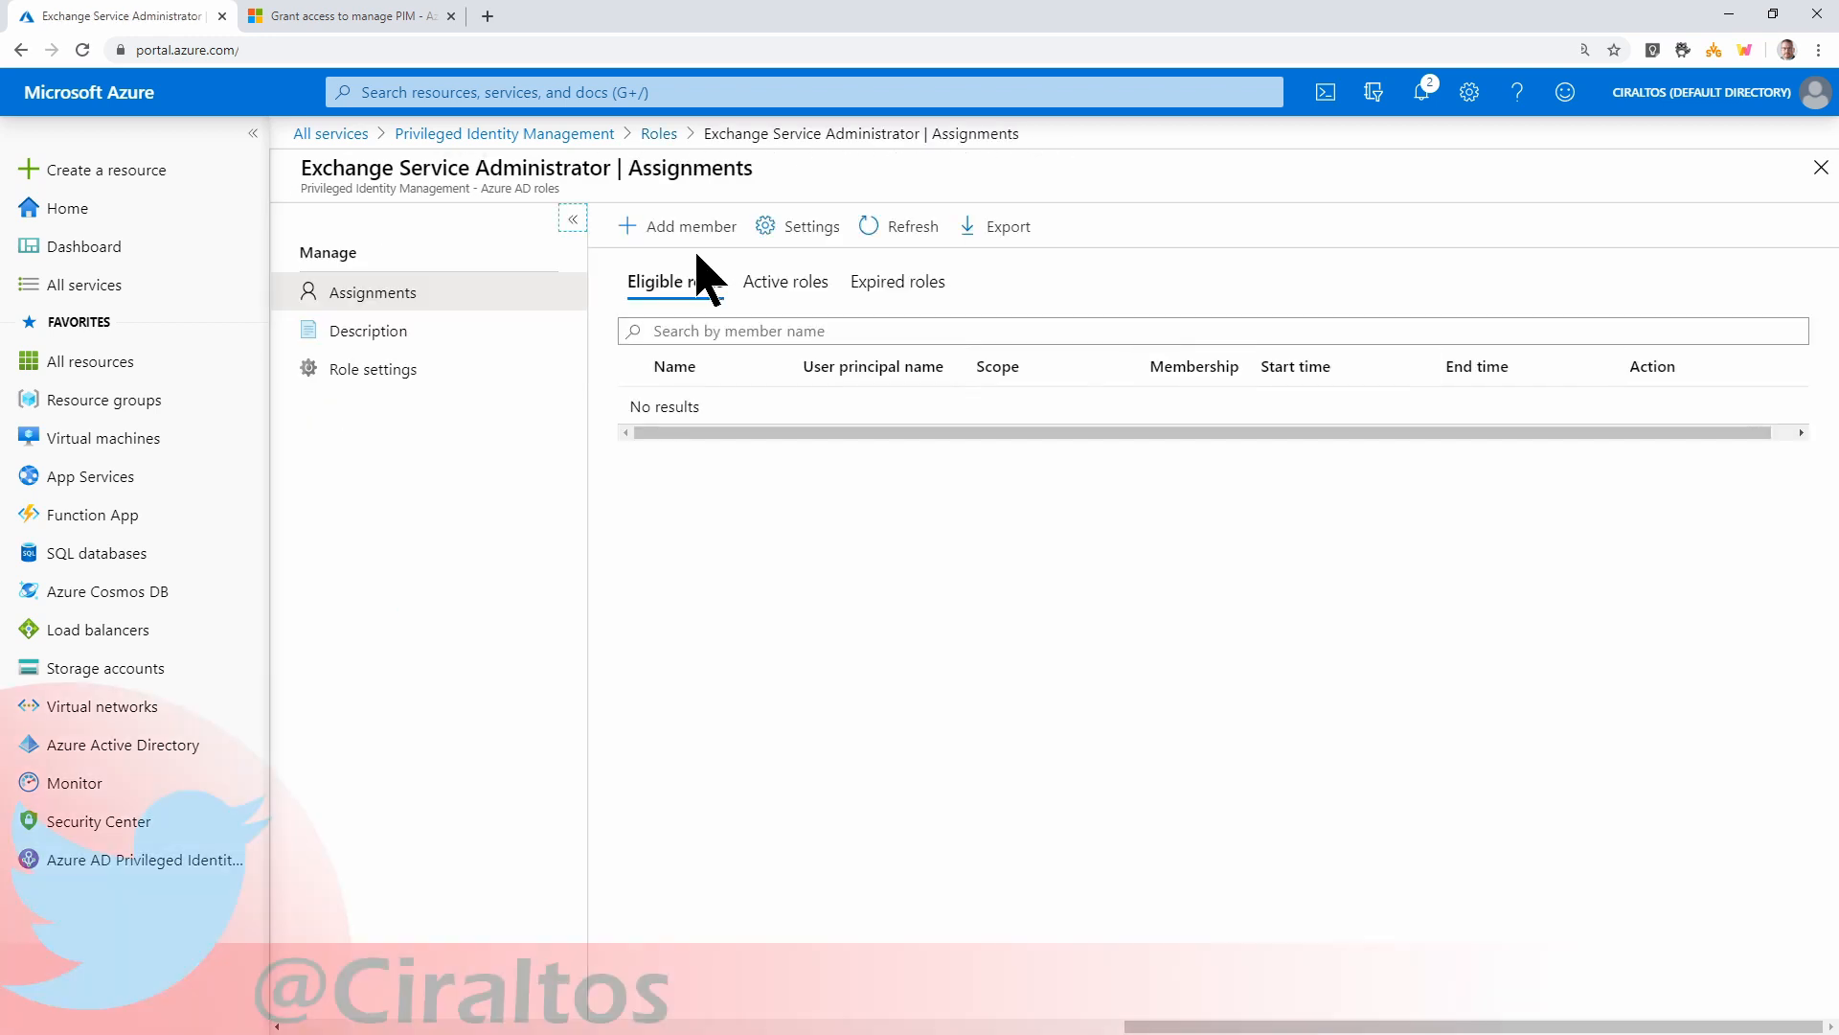
Start a new assignment with the test user as the member
{"action": "left_click", "coordinate": [696, 235]}
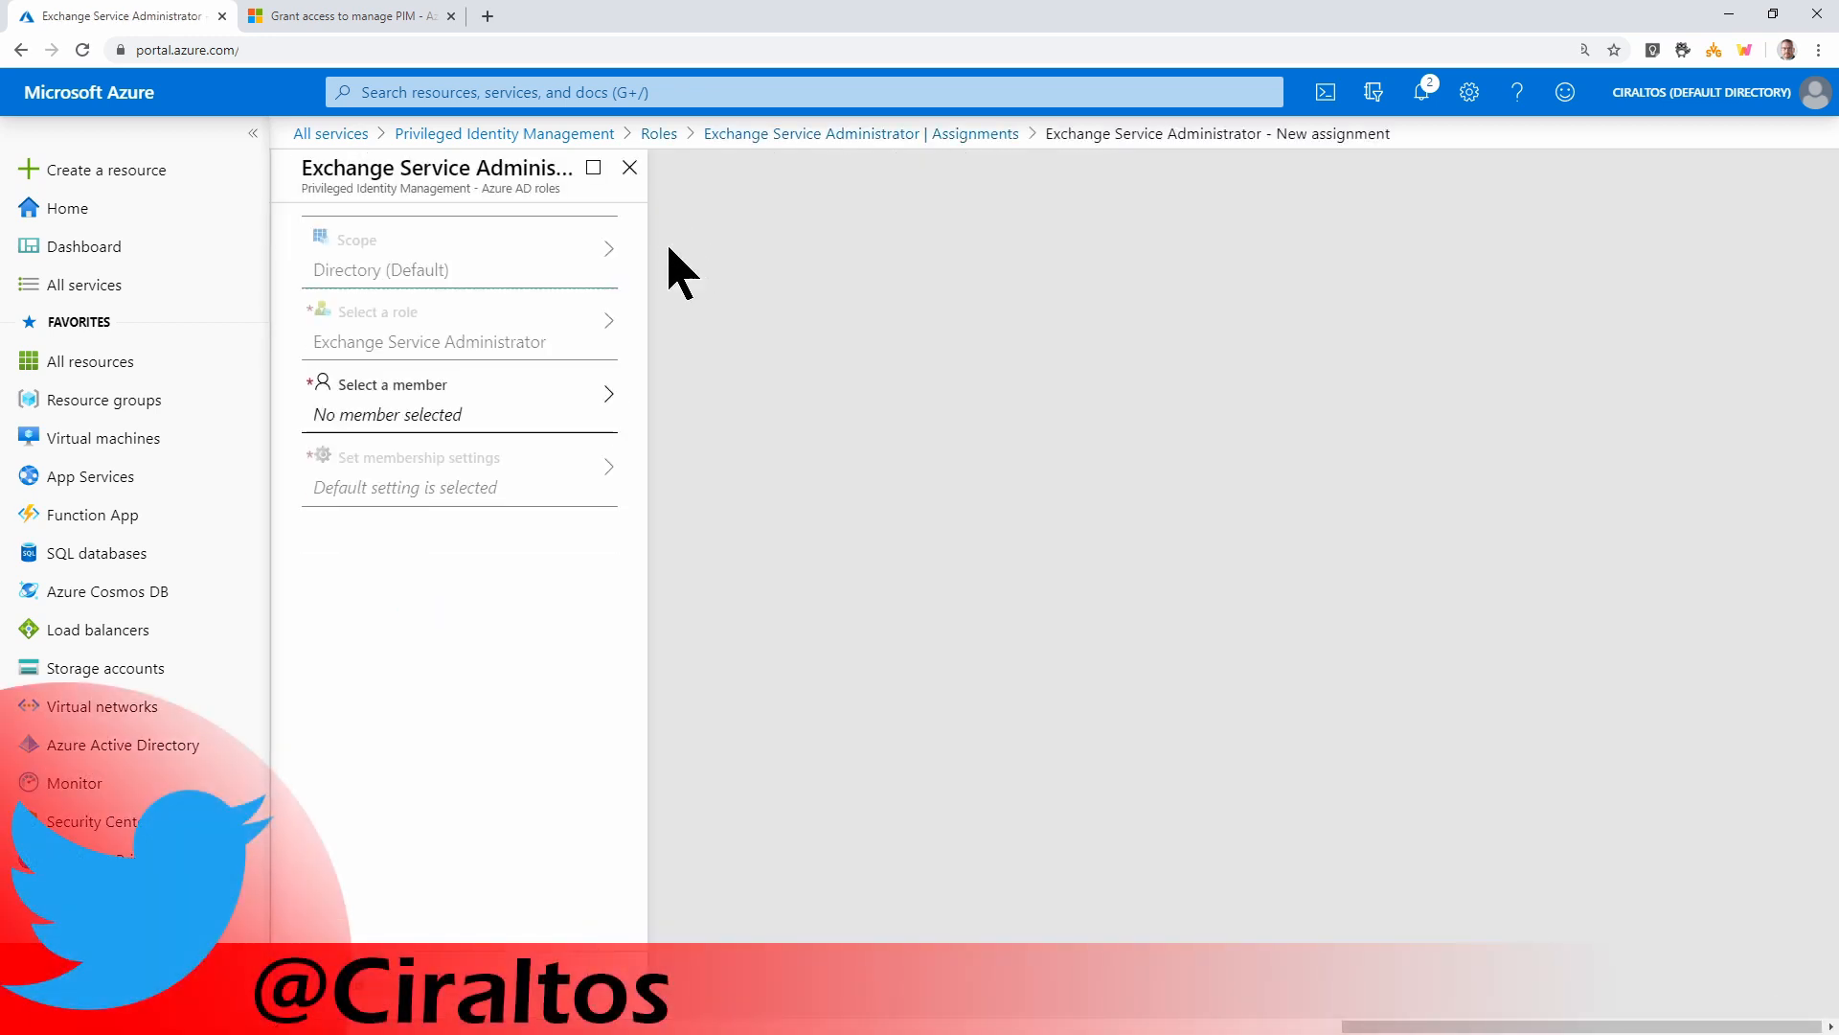
{"action": "left_click", "coordinate": [494, 397]}
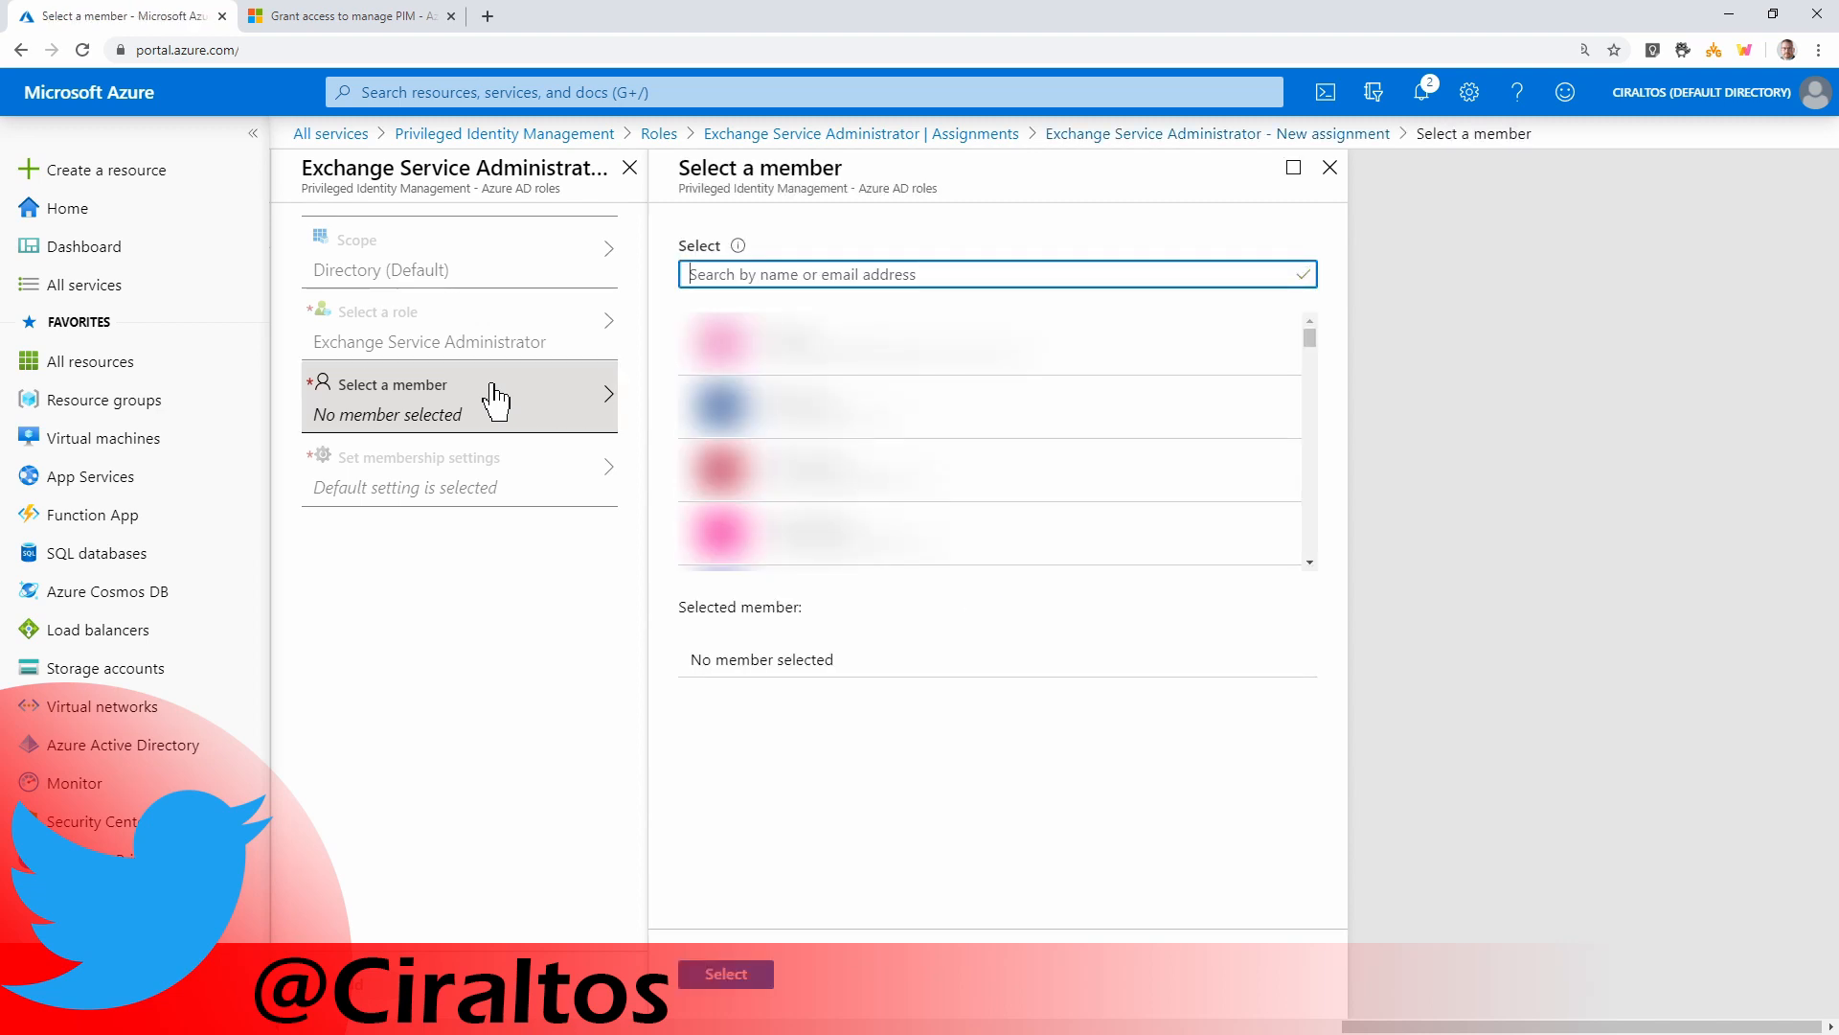
{"action": "type", "text": "test"}
{"action": "left_click", "coordinate": [809, 328]}
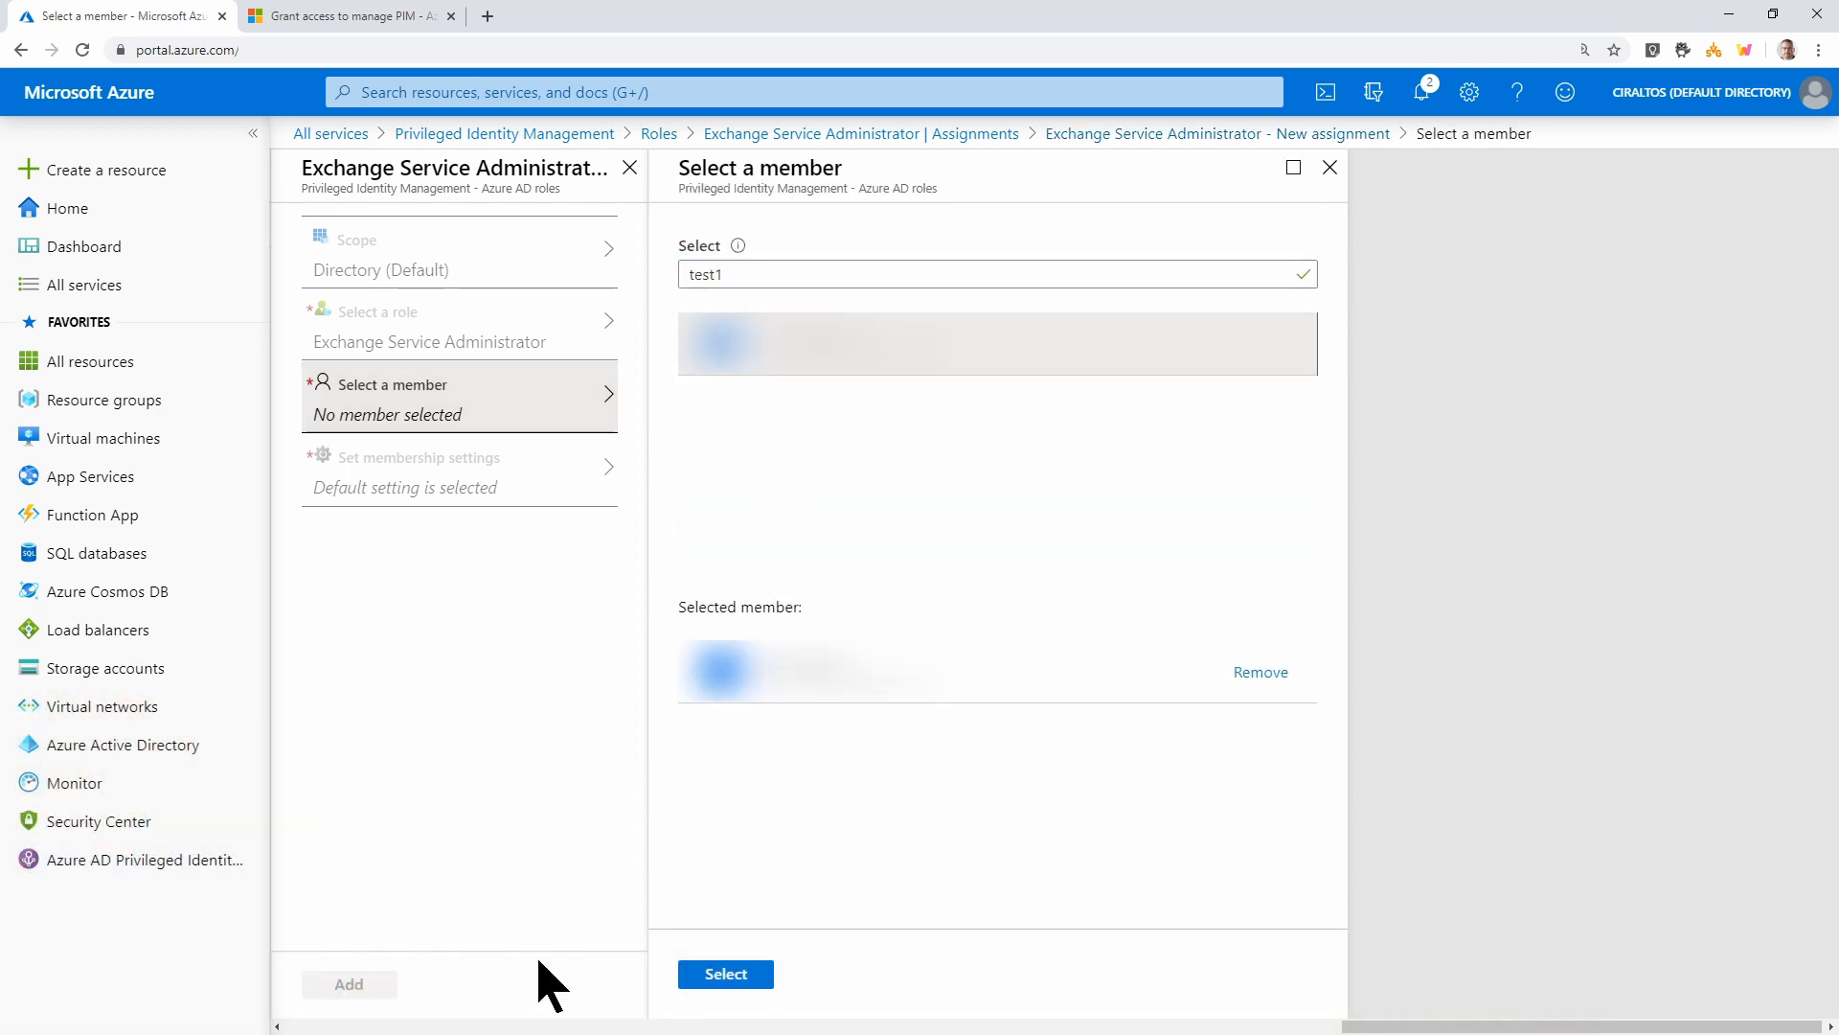
{"action": "left_click", "coordinate": [725, 973]}
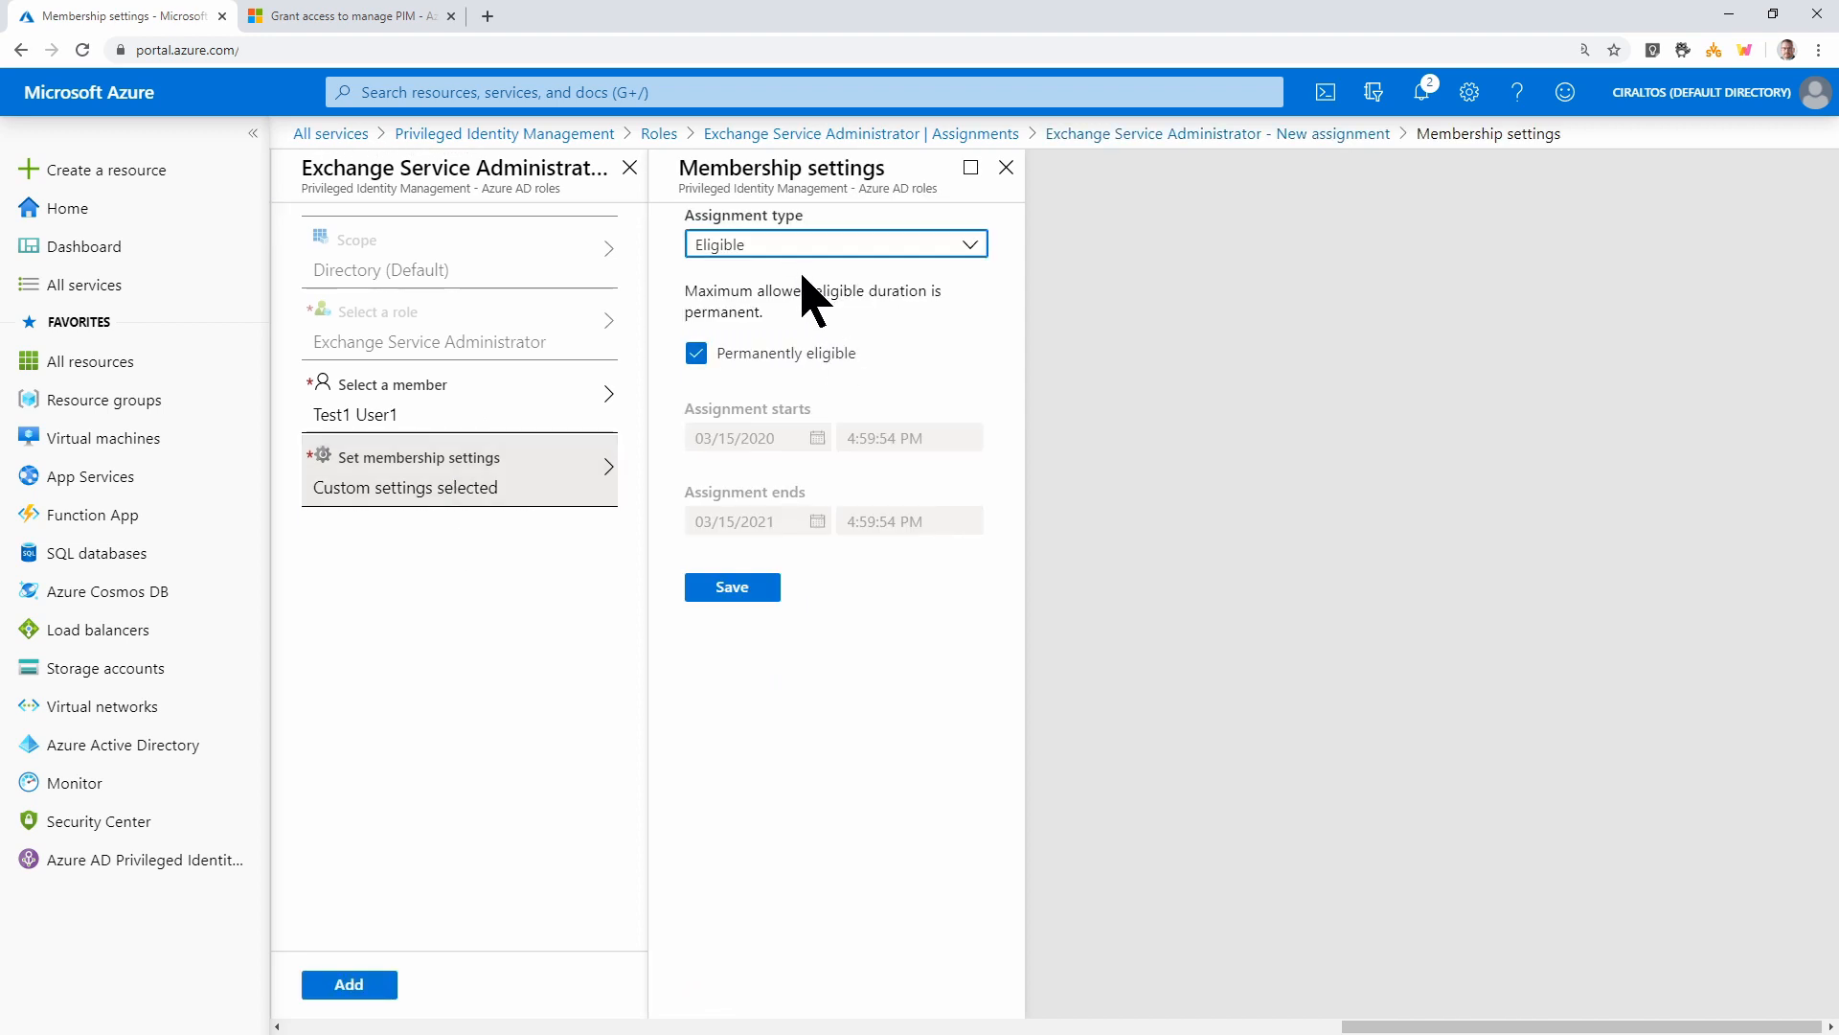
Make it eligible from 03/15/2020 to 03/16/2020 and create the assignment
{"action": "left_click", "coordinate": [697, 354]}
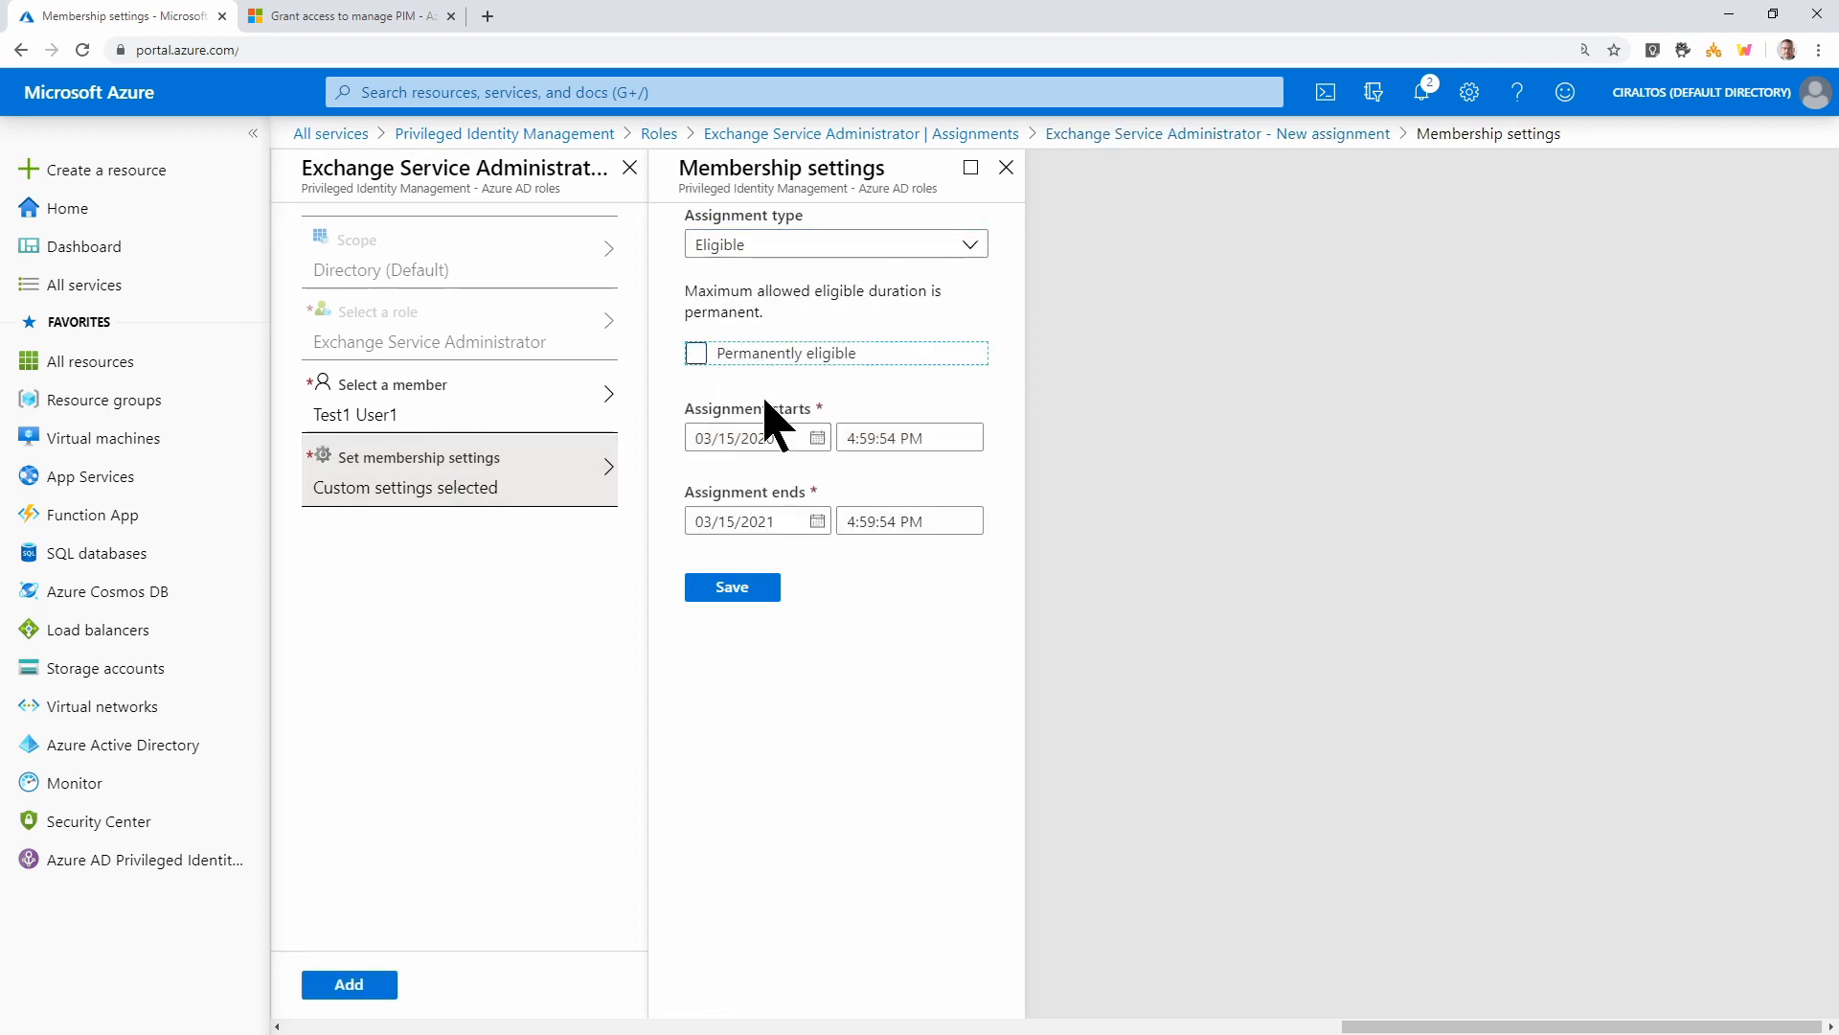
{"action": "left_click", "coordinate": [786, 522]}
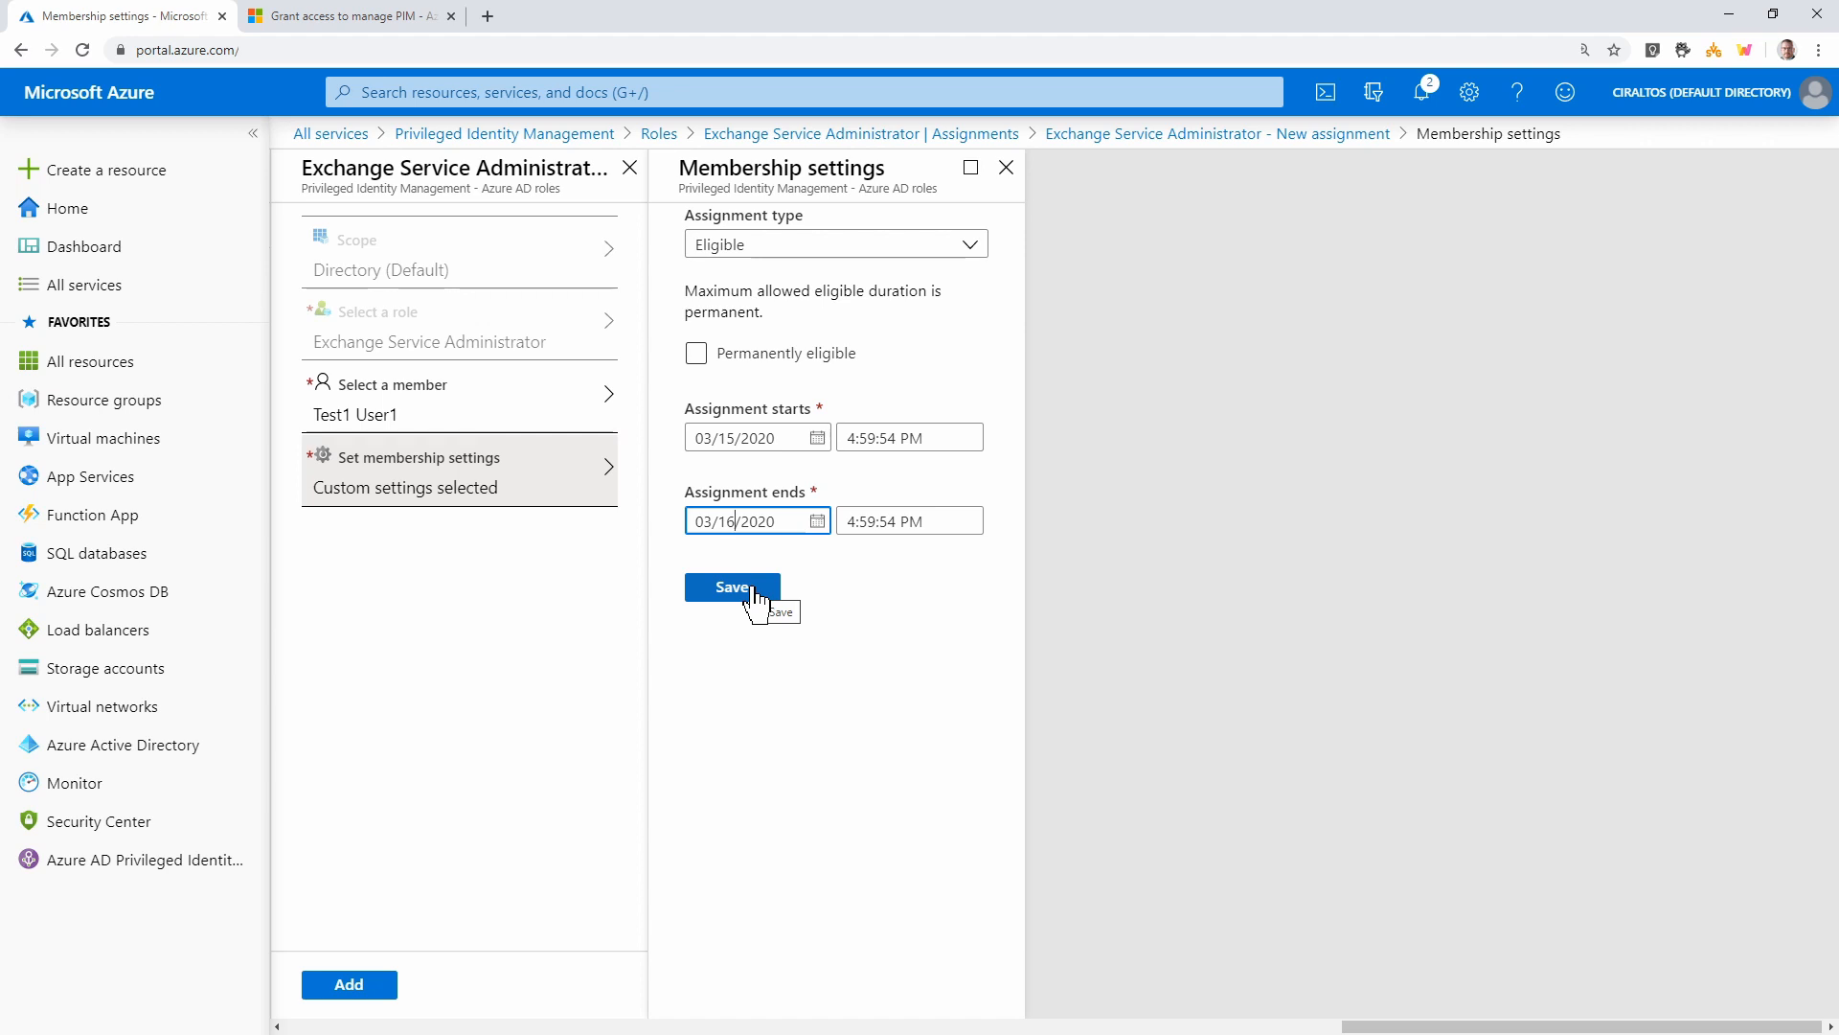
{"action": "left_click", "coordinate": [755, 589]}
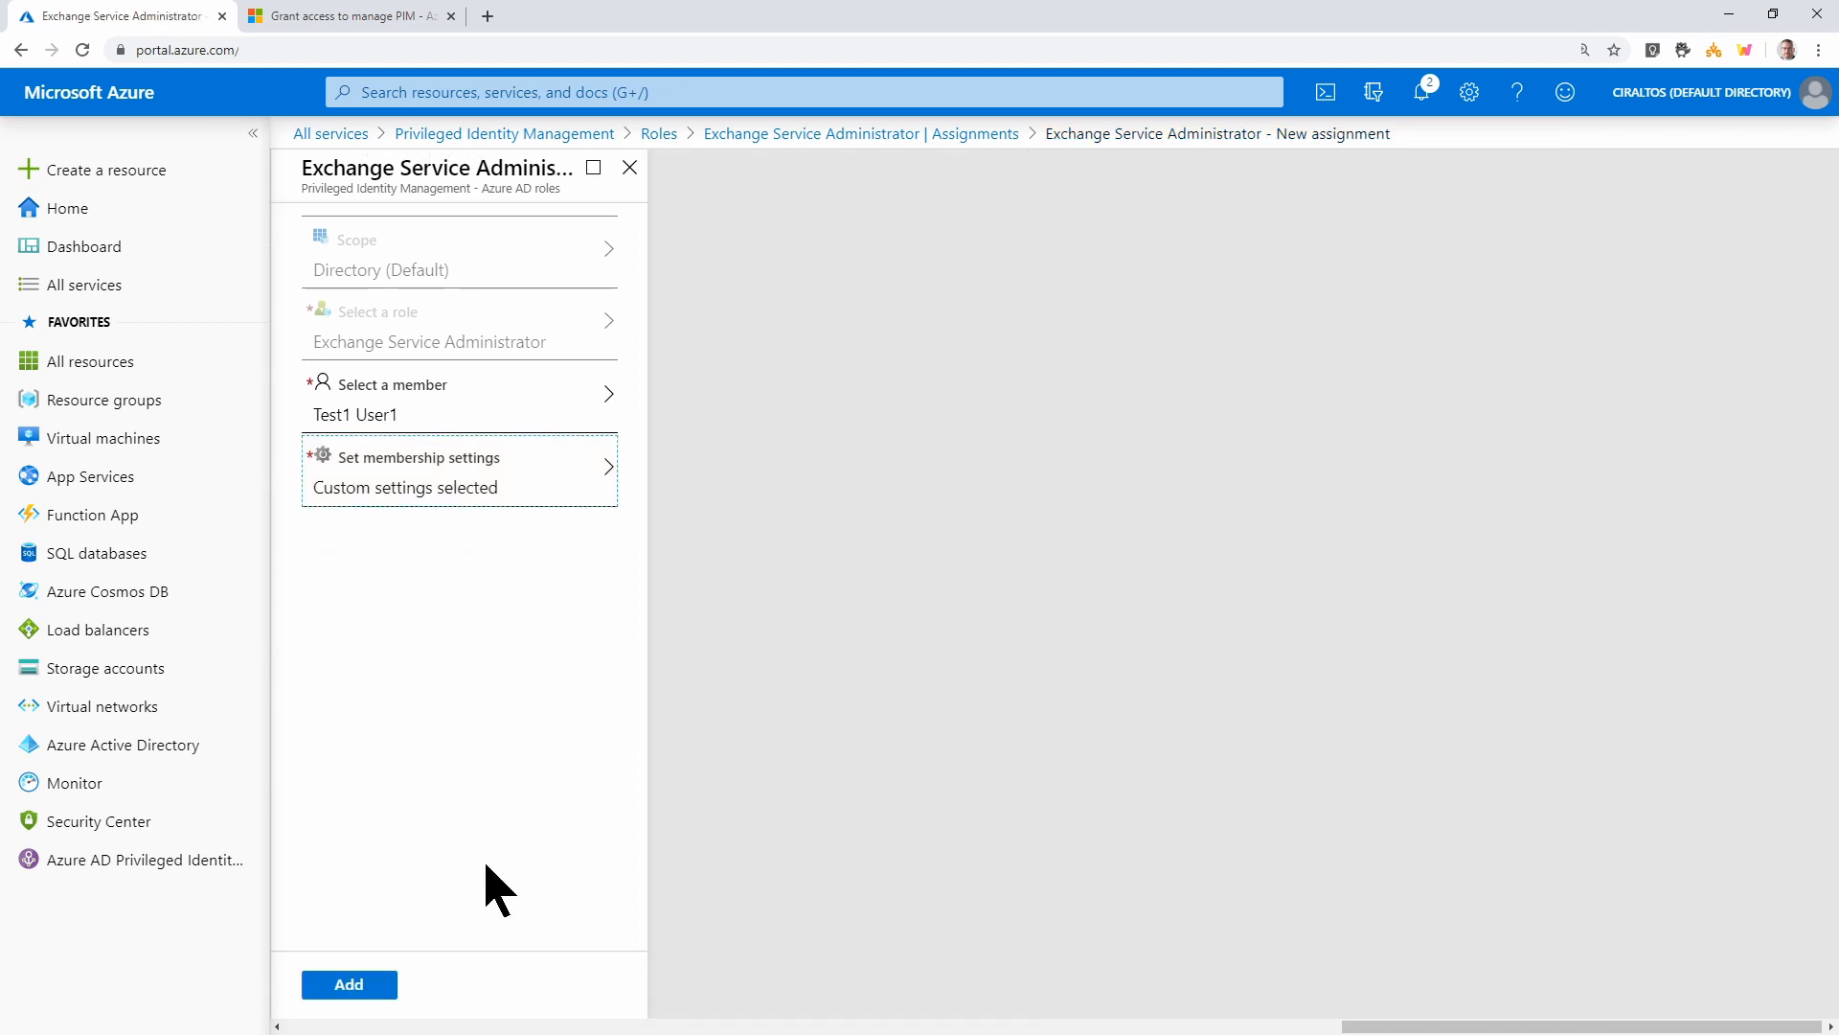
{"action": "left_click", "coordinate": [378, 985]}
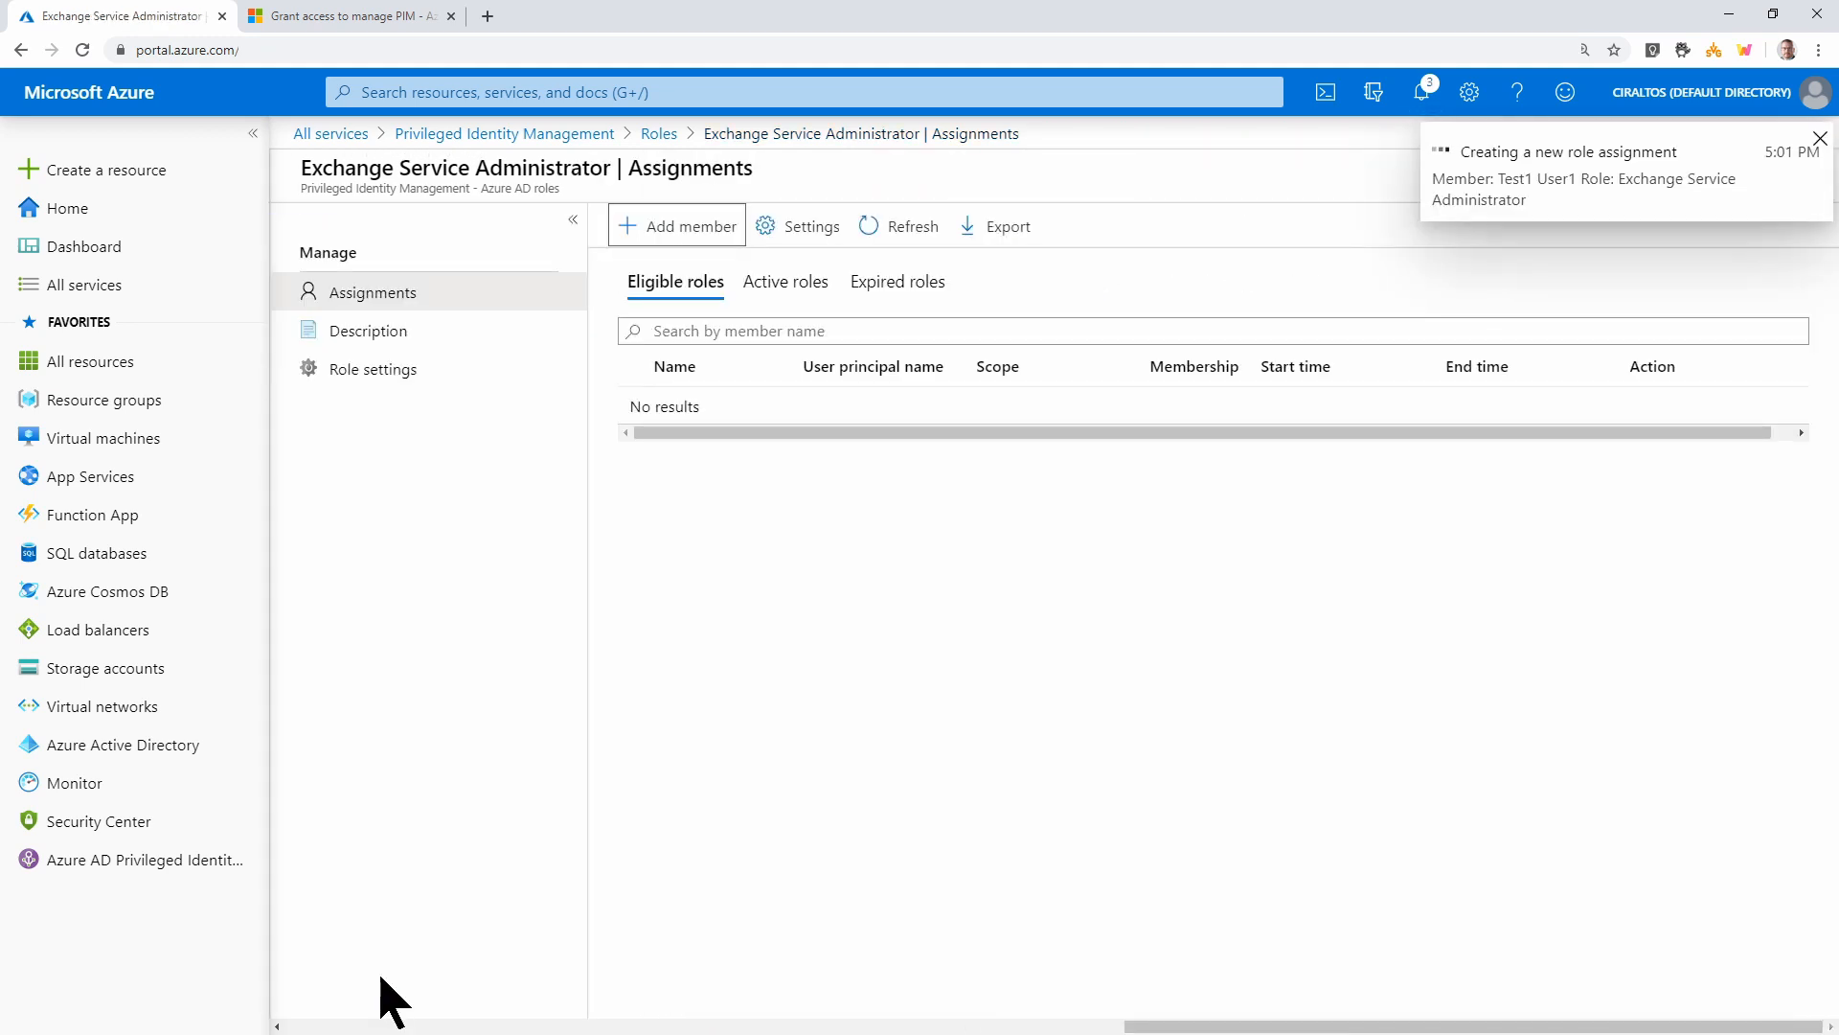
Review the Exchange Service Administrator role settings and switch them into edit mode
{"action": "left_click", "coordinate": [416, 381]}
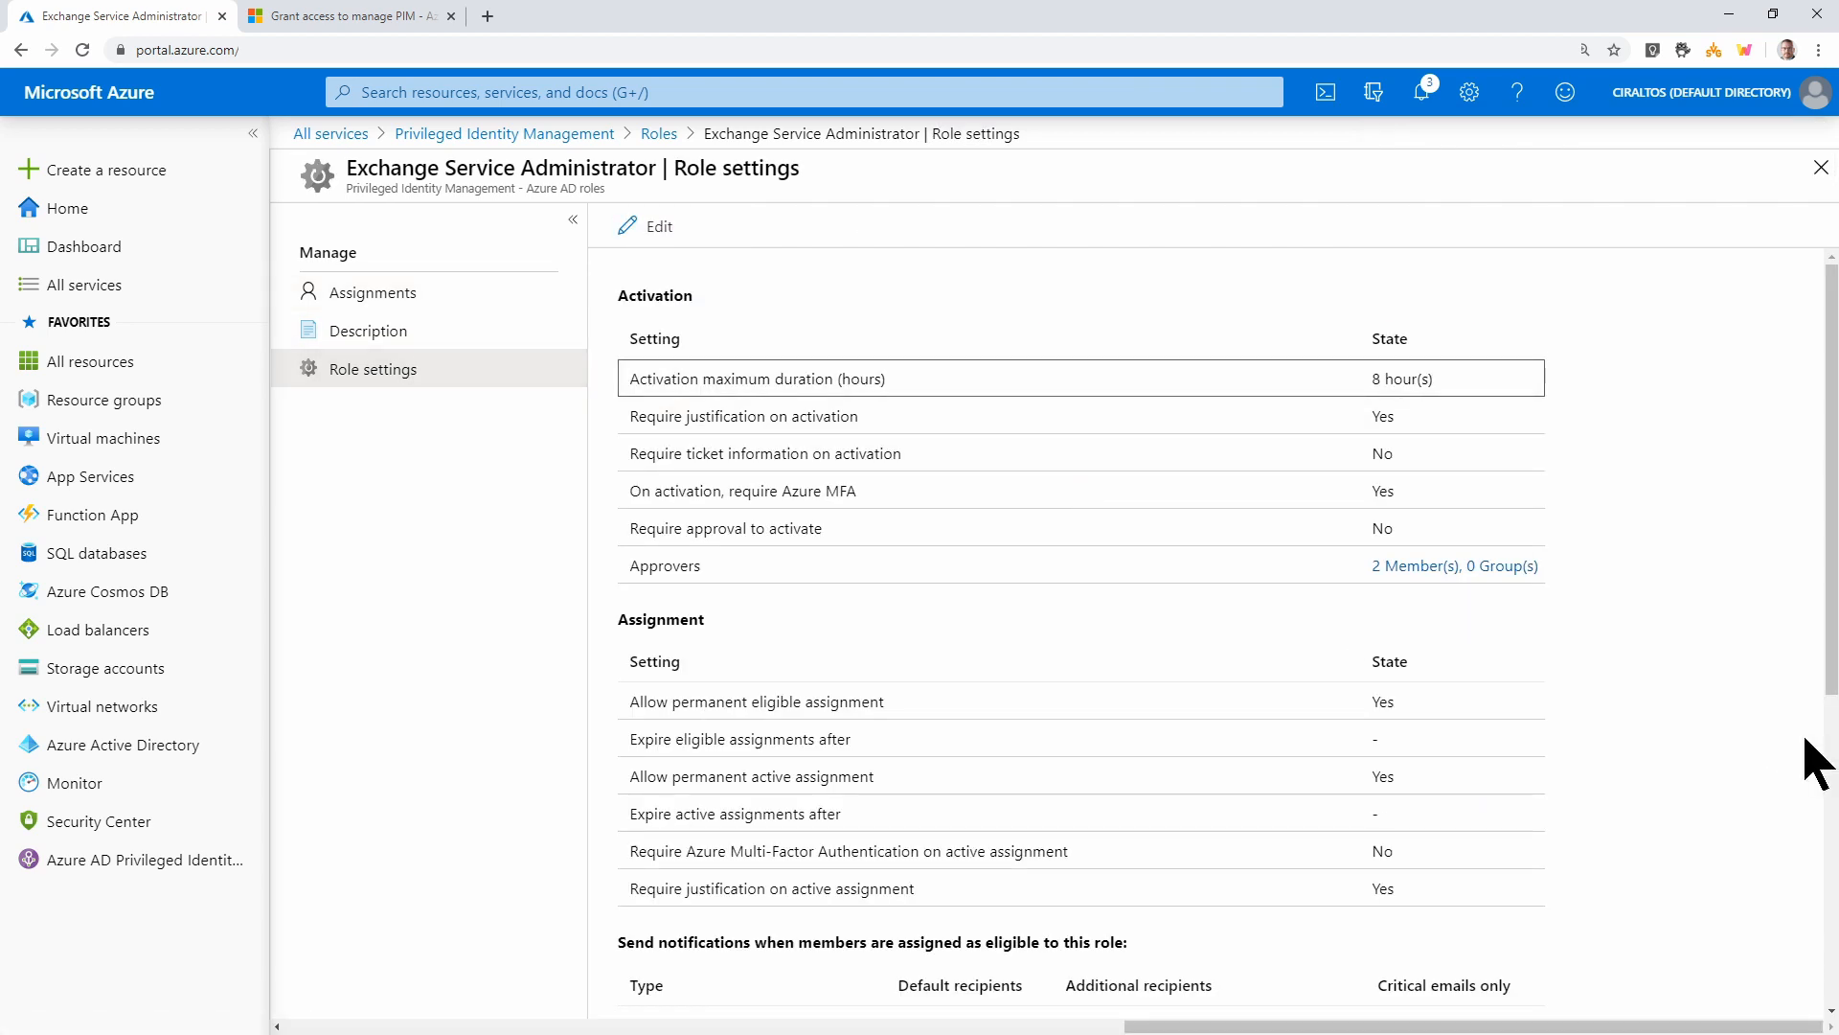
{"action": "scroll", "coordinate": [1638, 706], "scroll_direction": "down", "scroll_amount": 1}
{"action": "scroll", "coordinate": [1638, 706], "scroll_direction": "down", "scroll_amount": 3}
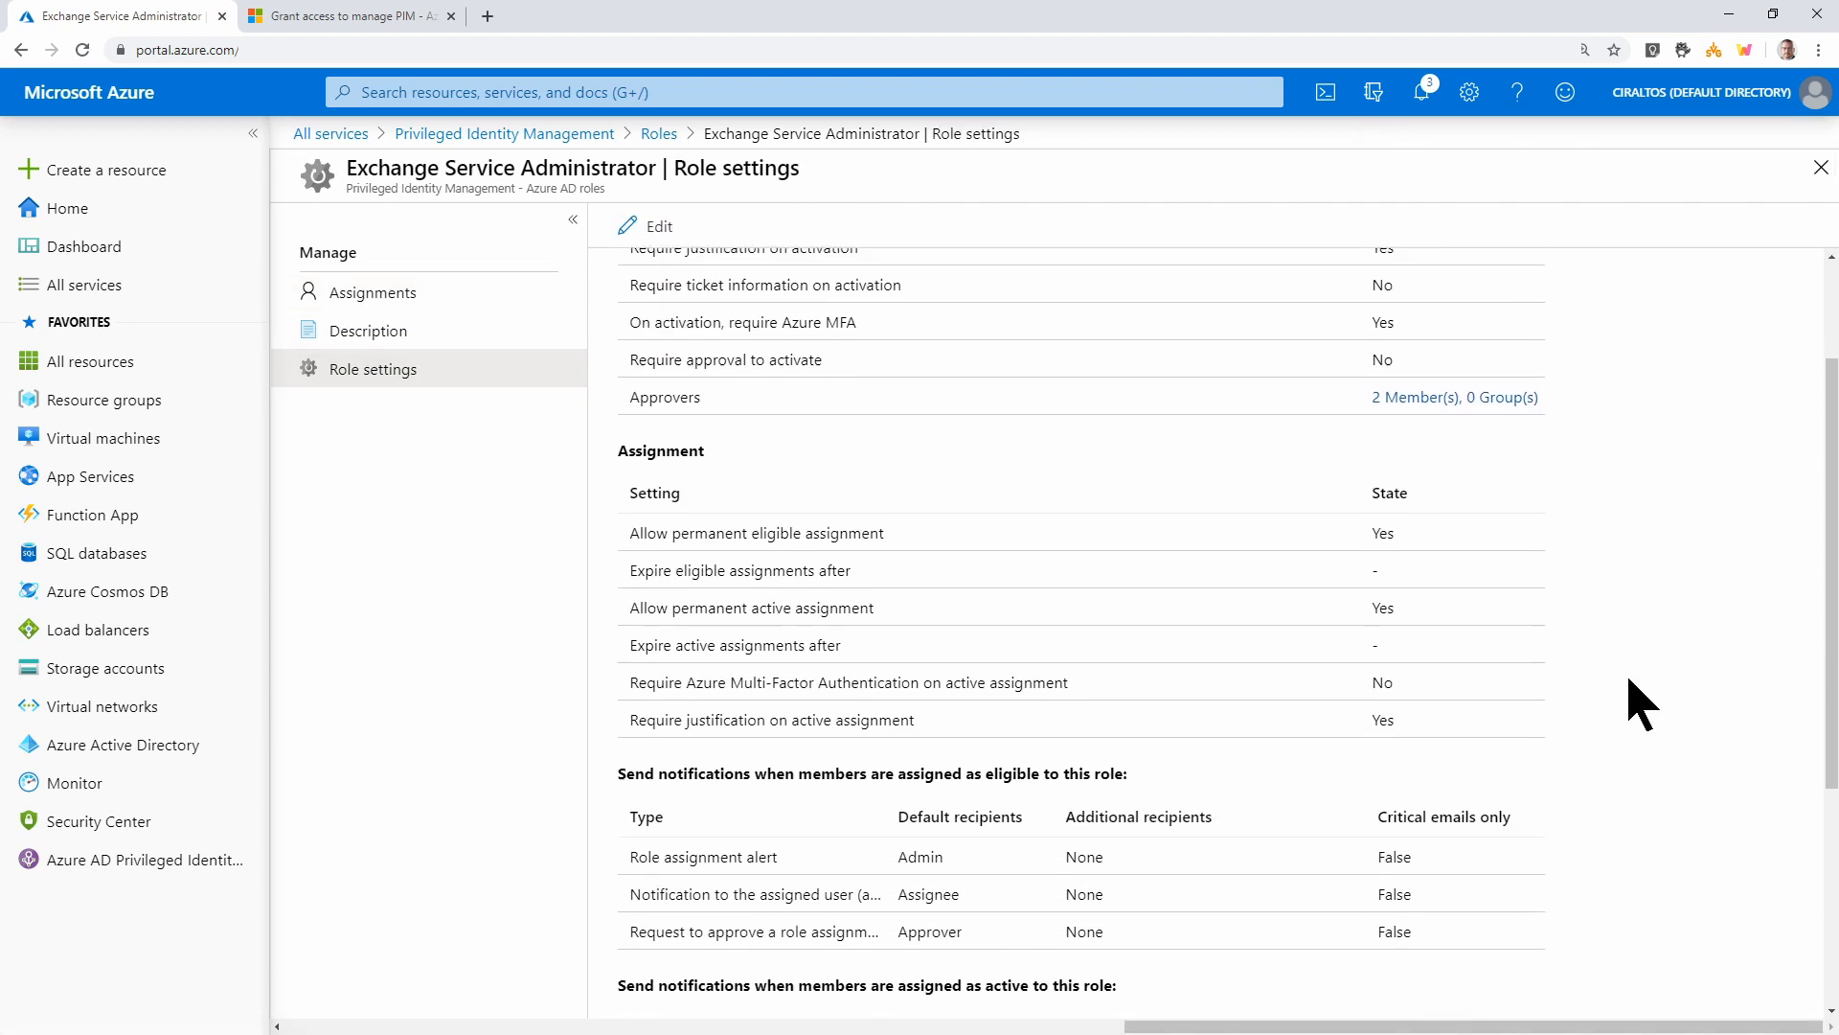
{"action": "scroll", "coordinate": [1638, 706], "scroll_direction": "down", "scroll_amount": 2}
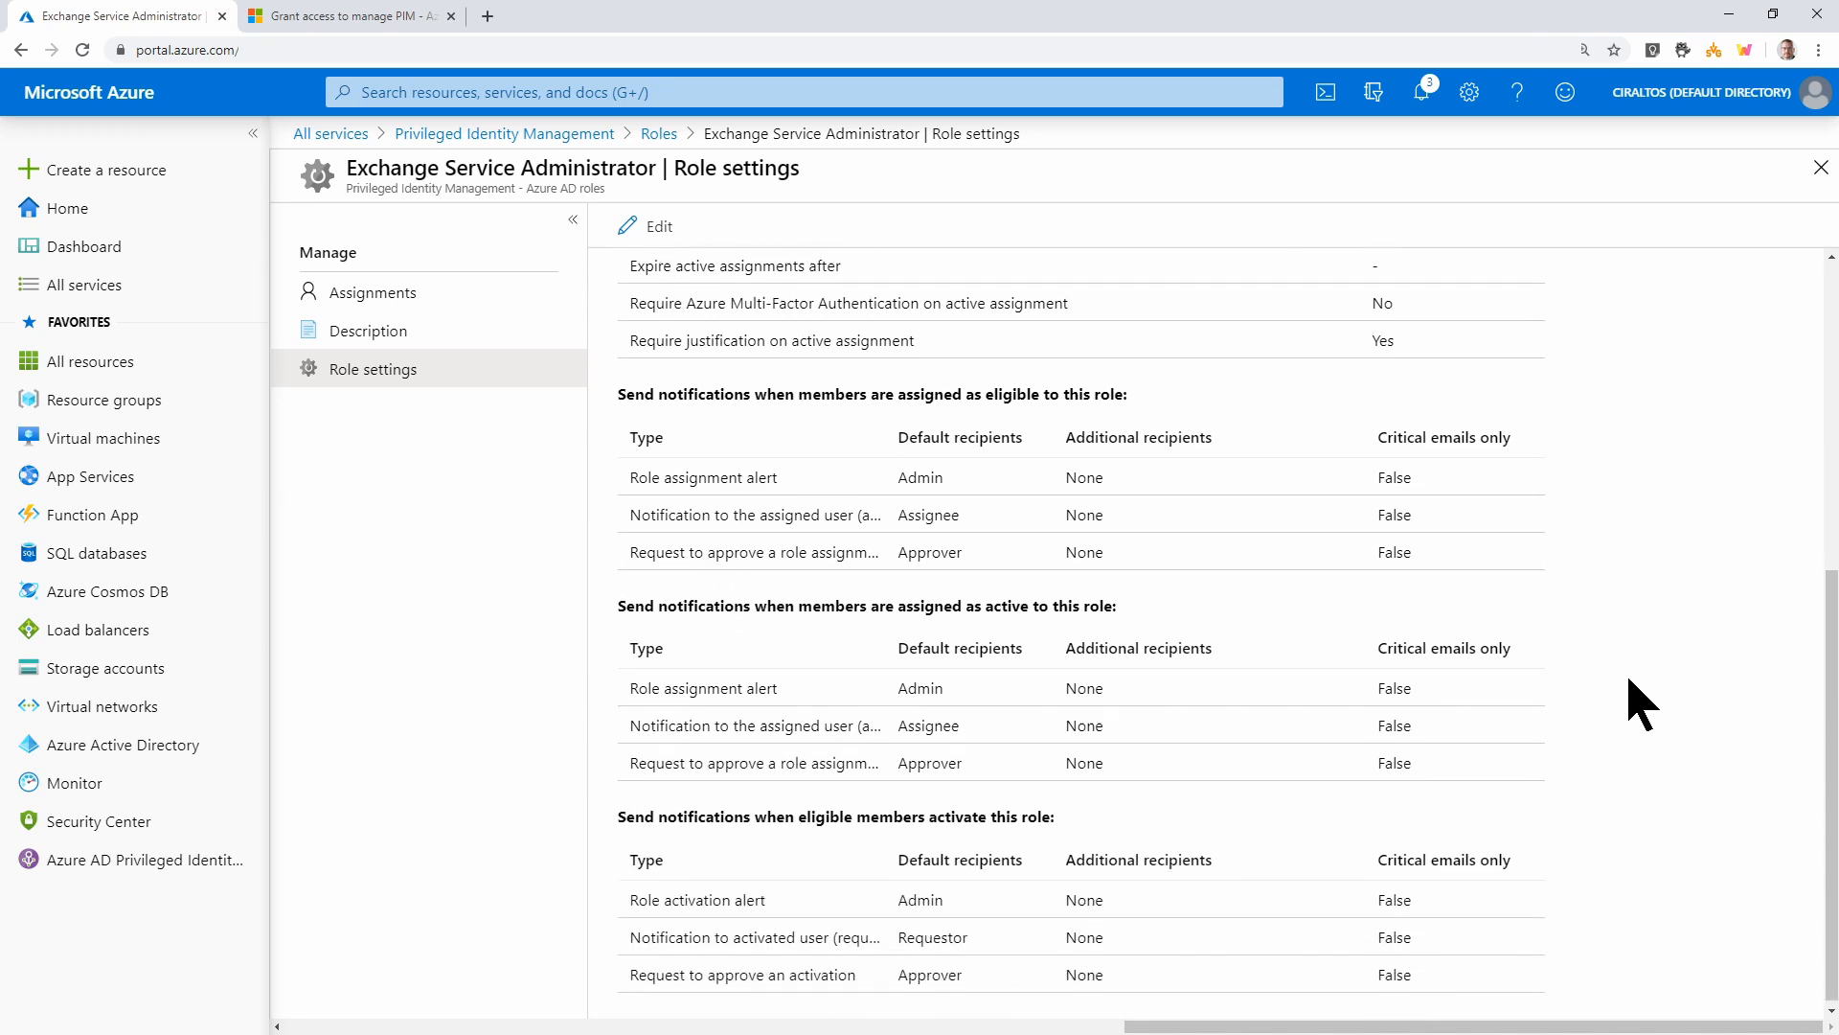
{"action": "scroll", "coordinate": [1638, 706], "scroll_direction": "up", "scroll_amount": 4}
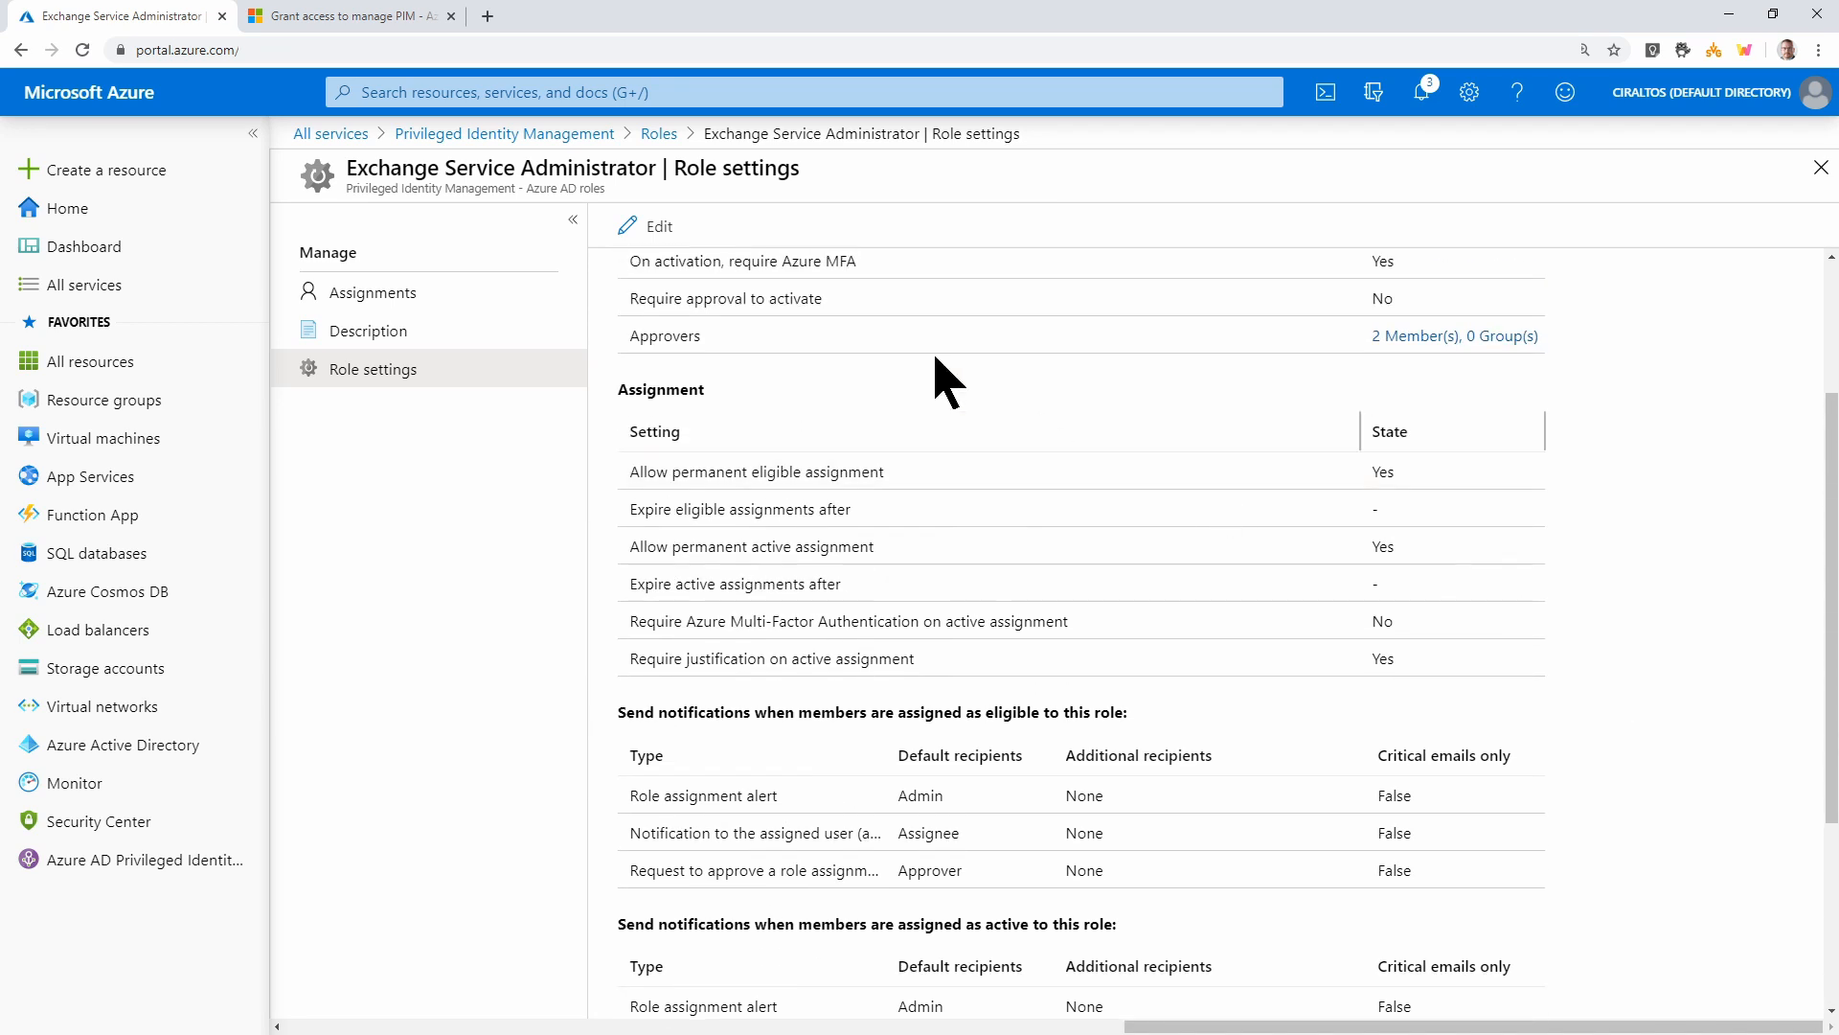
{"action": "left_click", "coordinate": [670, 251]}
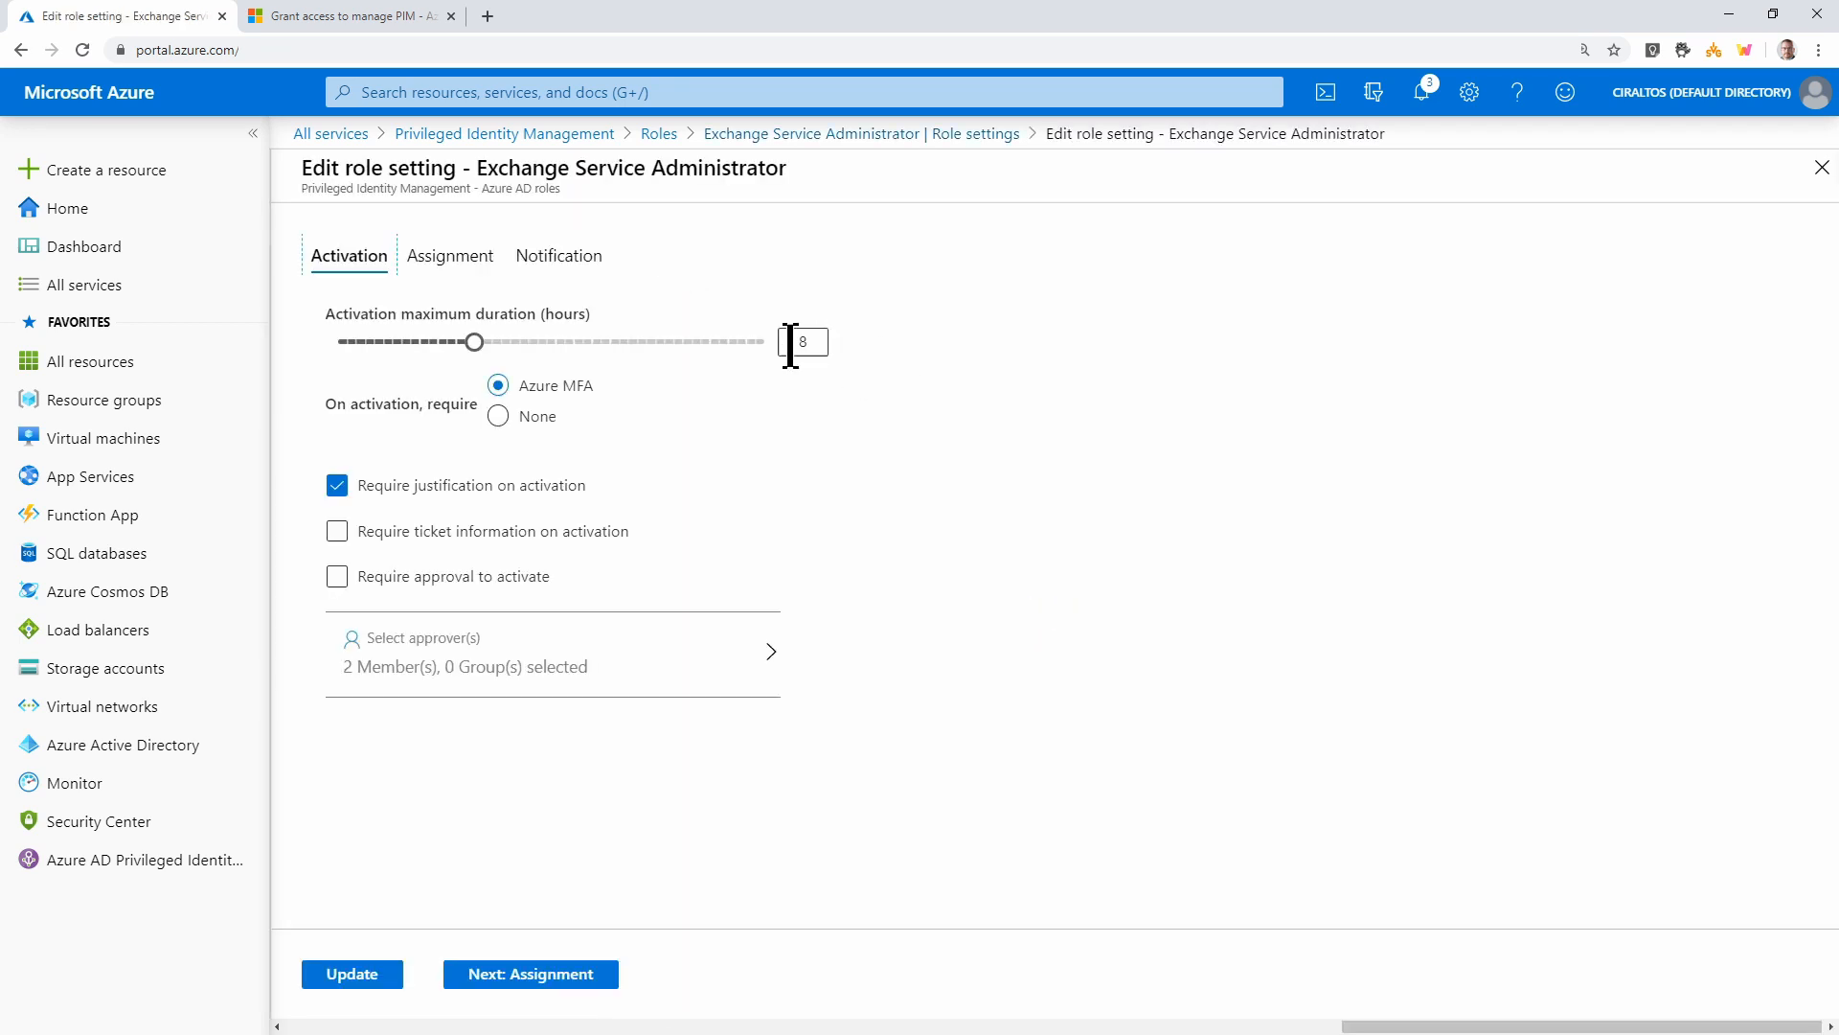
Keep the maximum activation duration at 8 hours and require approval to activate
{"action": "left_click", "coordinate": [412, 342]}
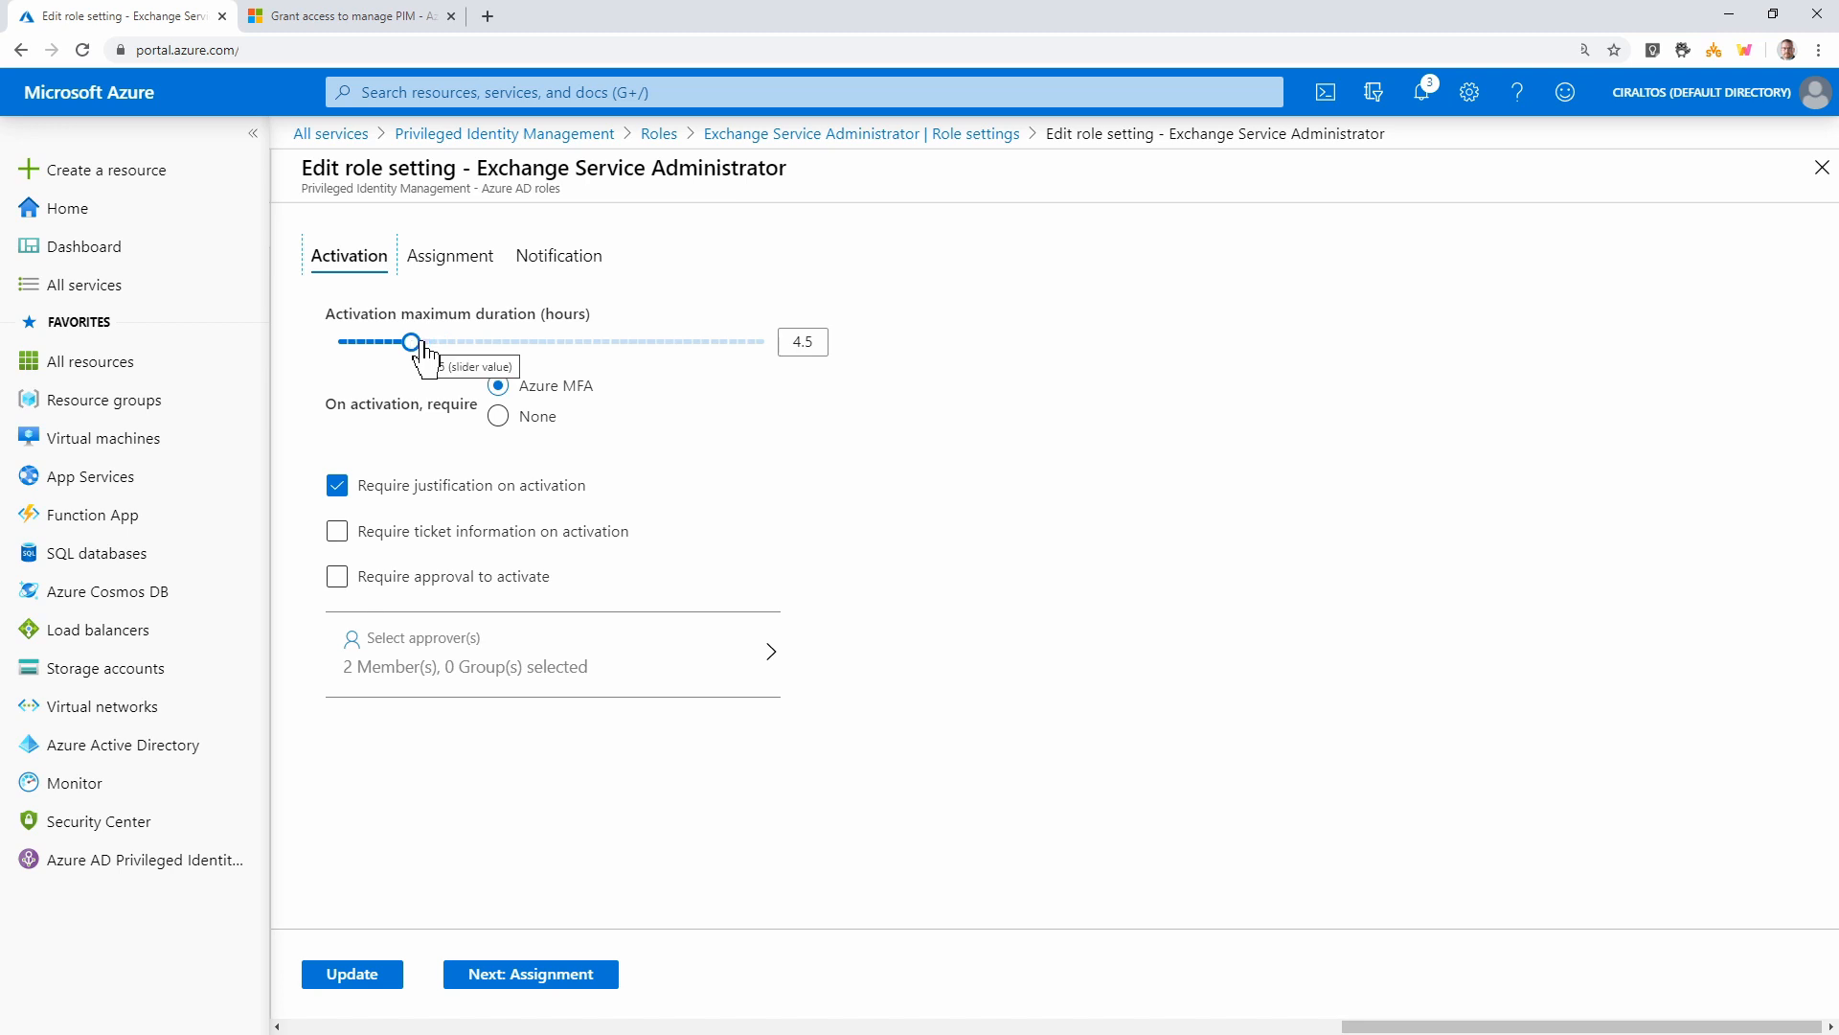
{"action": "left_click", "coordinate": [576, 342]}
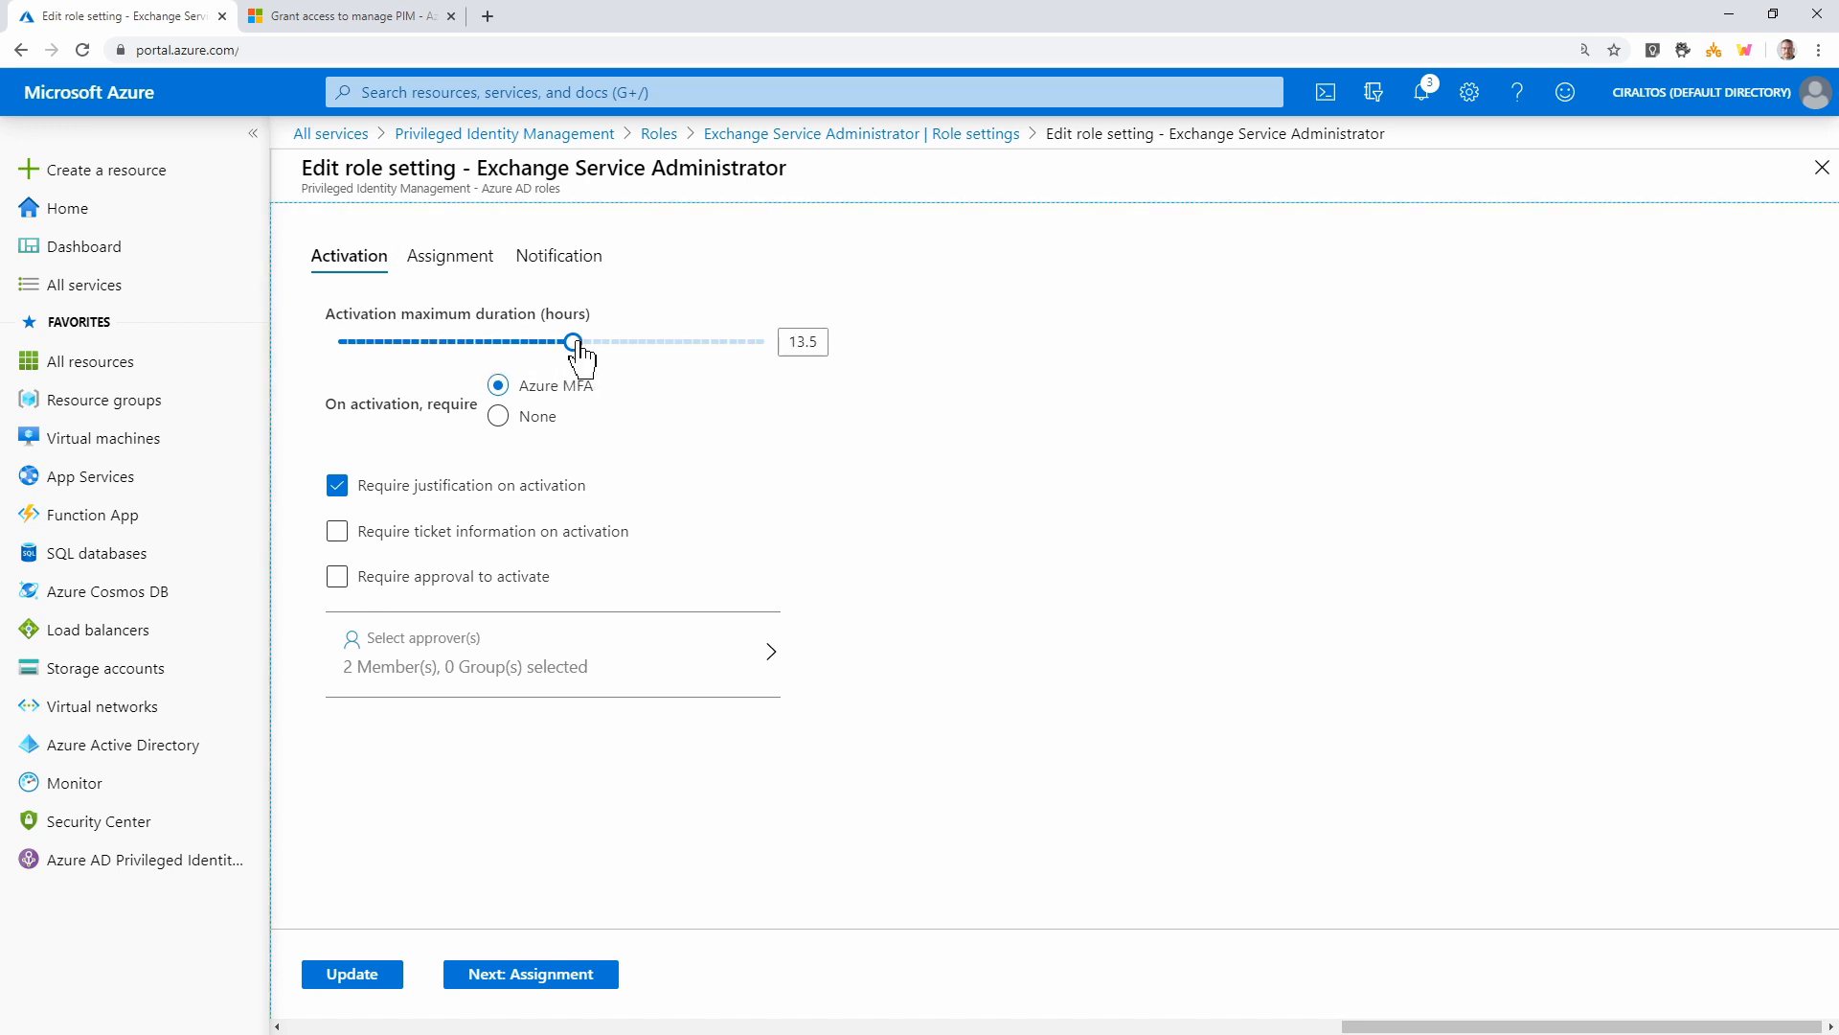
{"action": "left_click", "coordinate": [476, 342]}
{"action": "left_click", "coordinate": [355, 578]}
{"action": "left_click", "coordinate": [473, 580]}
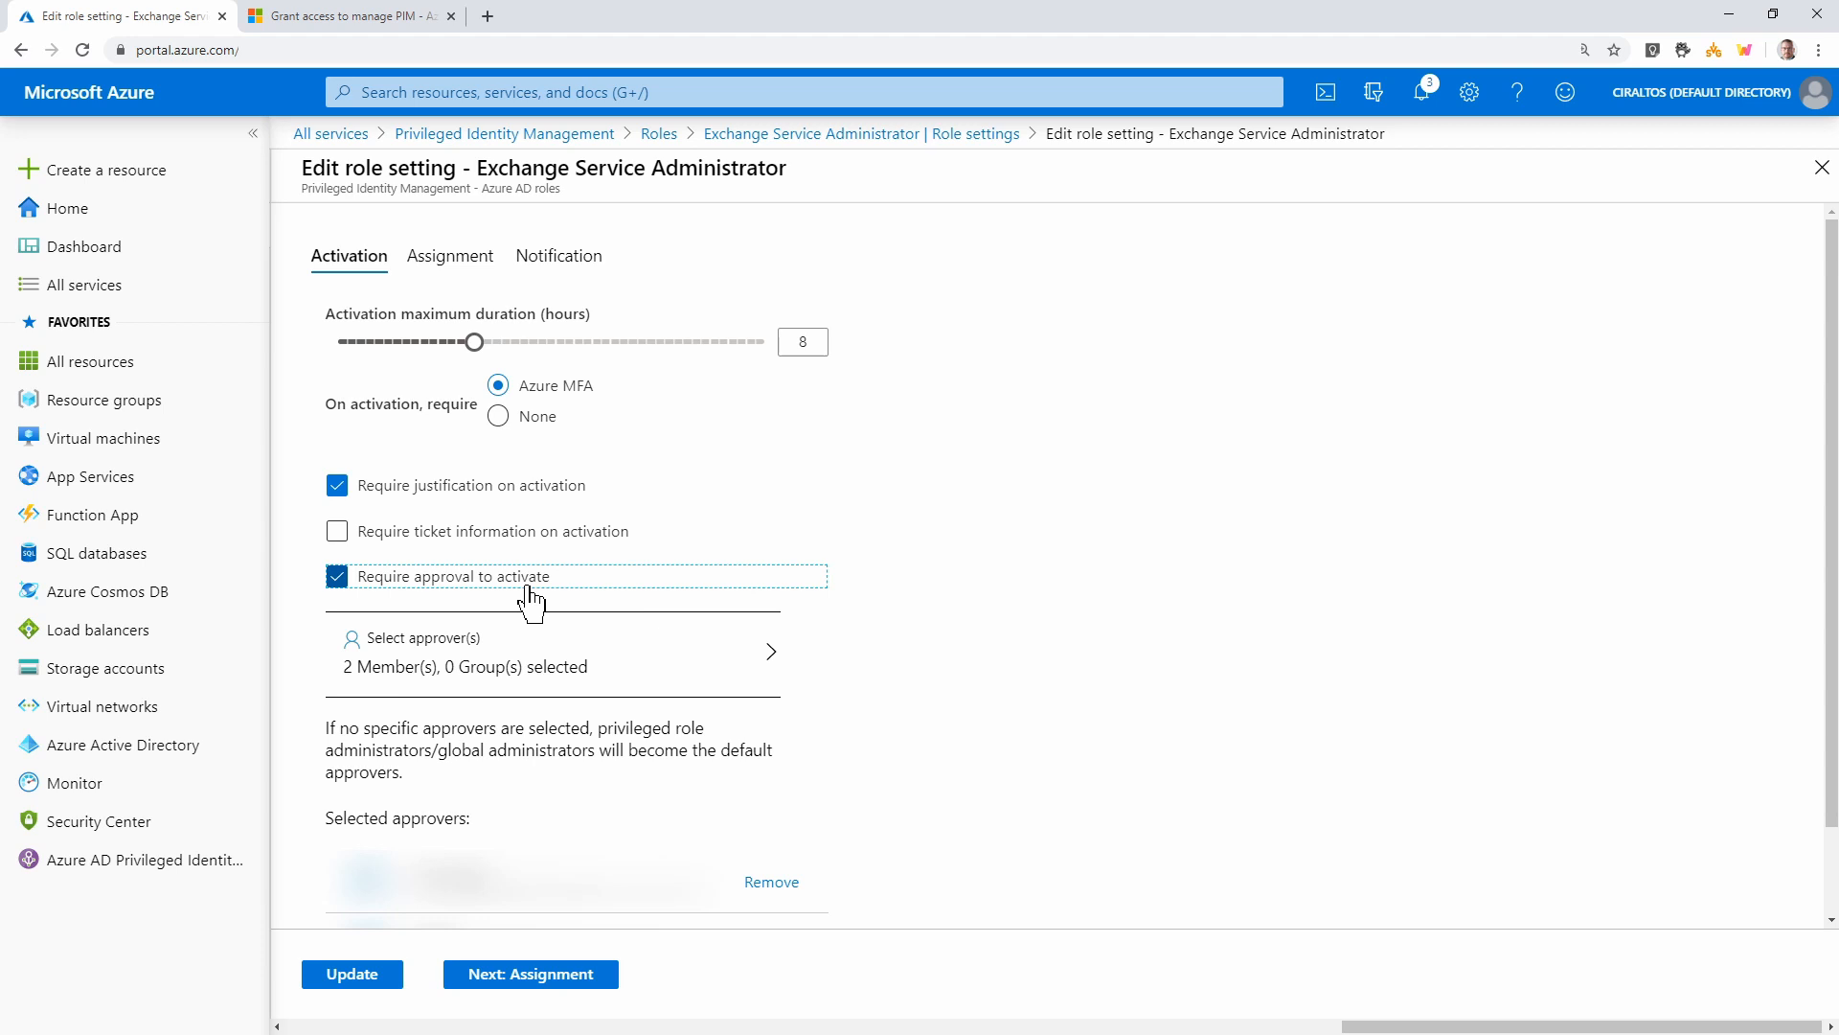
{"action": "left_click", "coordinate": [542, 669]}
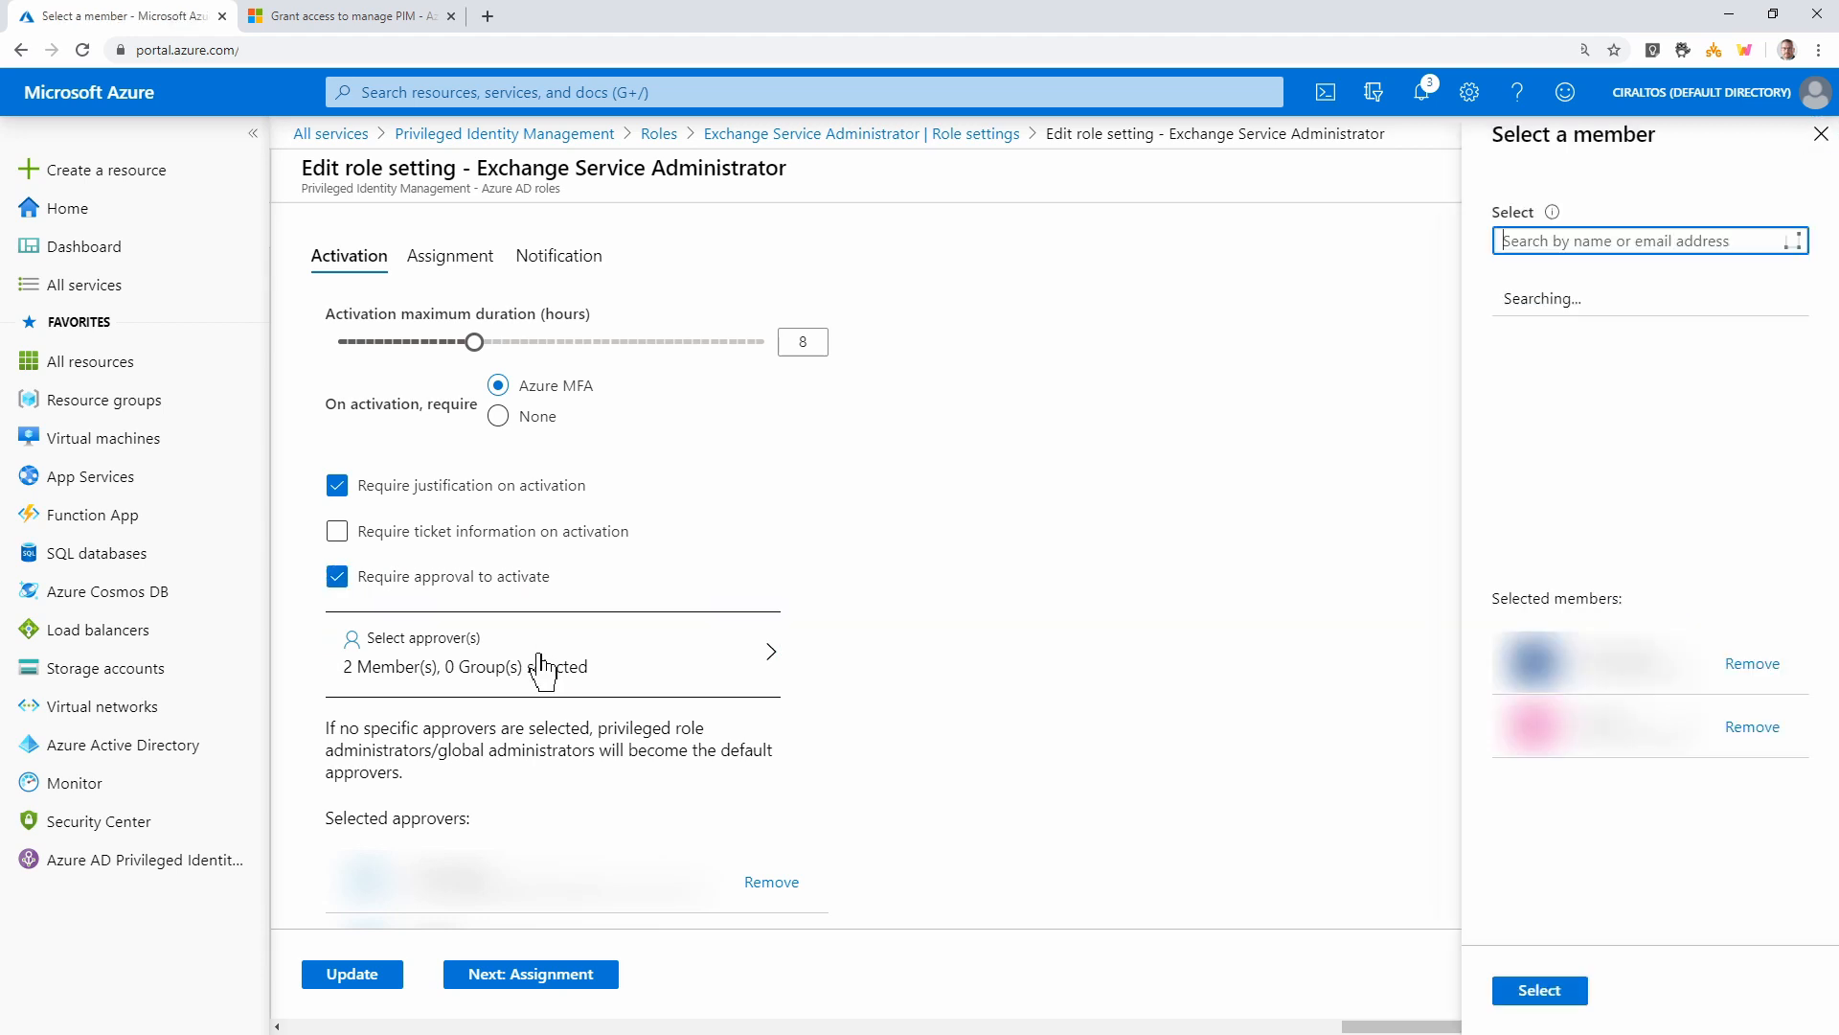
Remove both existing approvers and make the 'pim' search result the sole approver
{"action": "left_click", "coordinate": [1756, 667]}
{"action": "left_click", "coordinate": [1756, 669]}
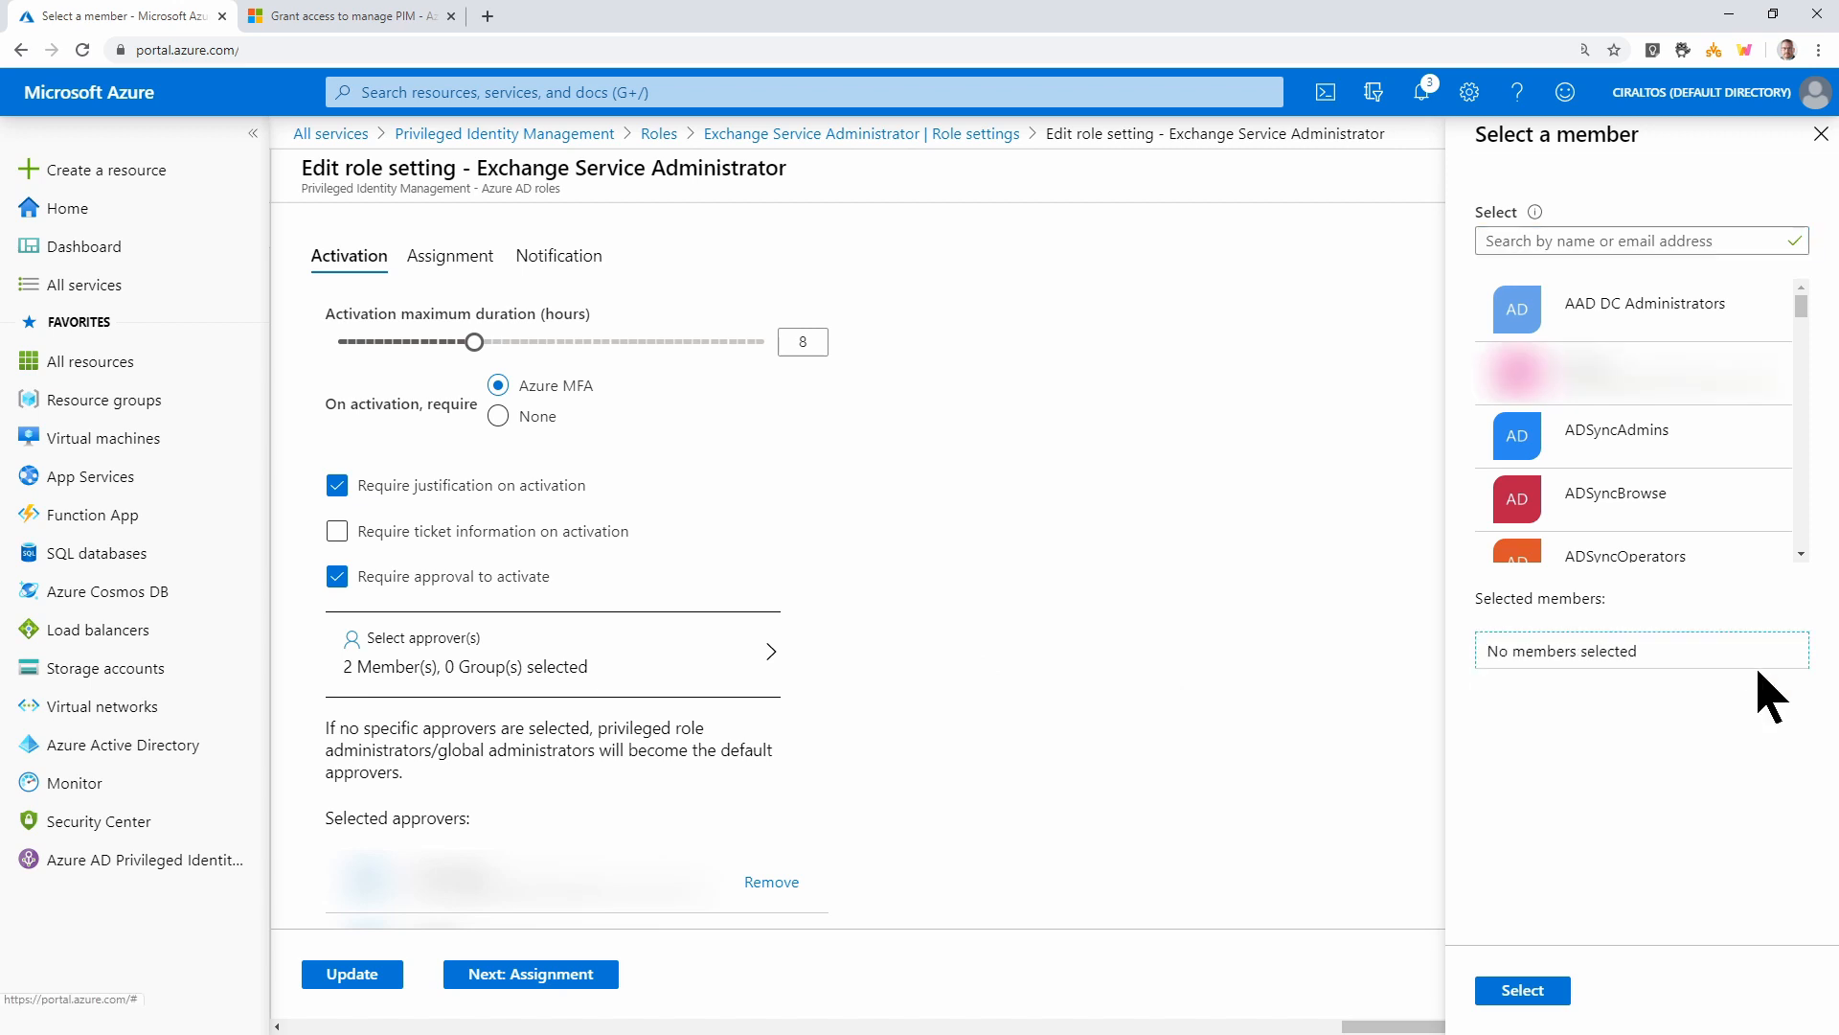
{"action": "left_click", "coordinate": [1537, 241]}
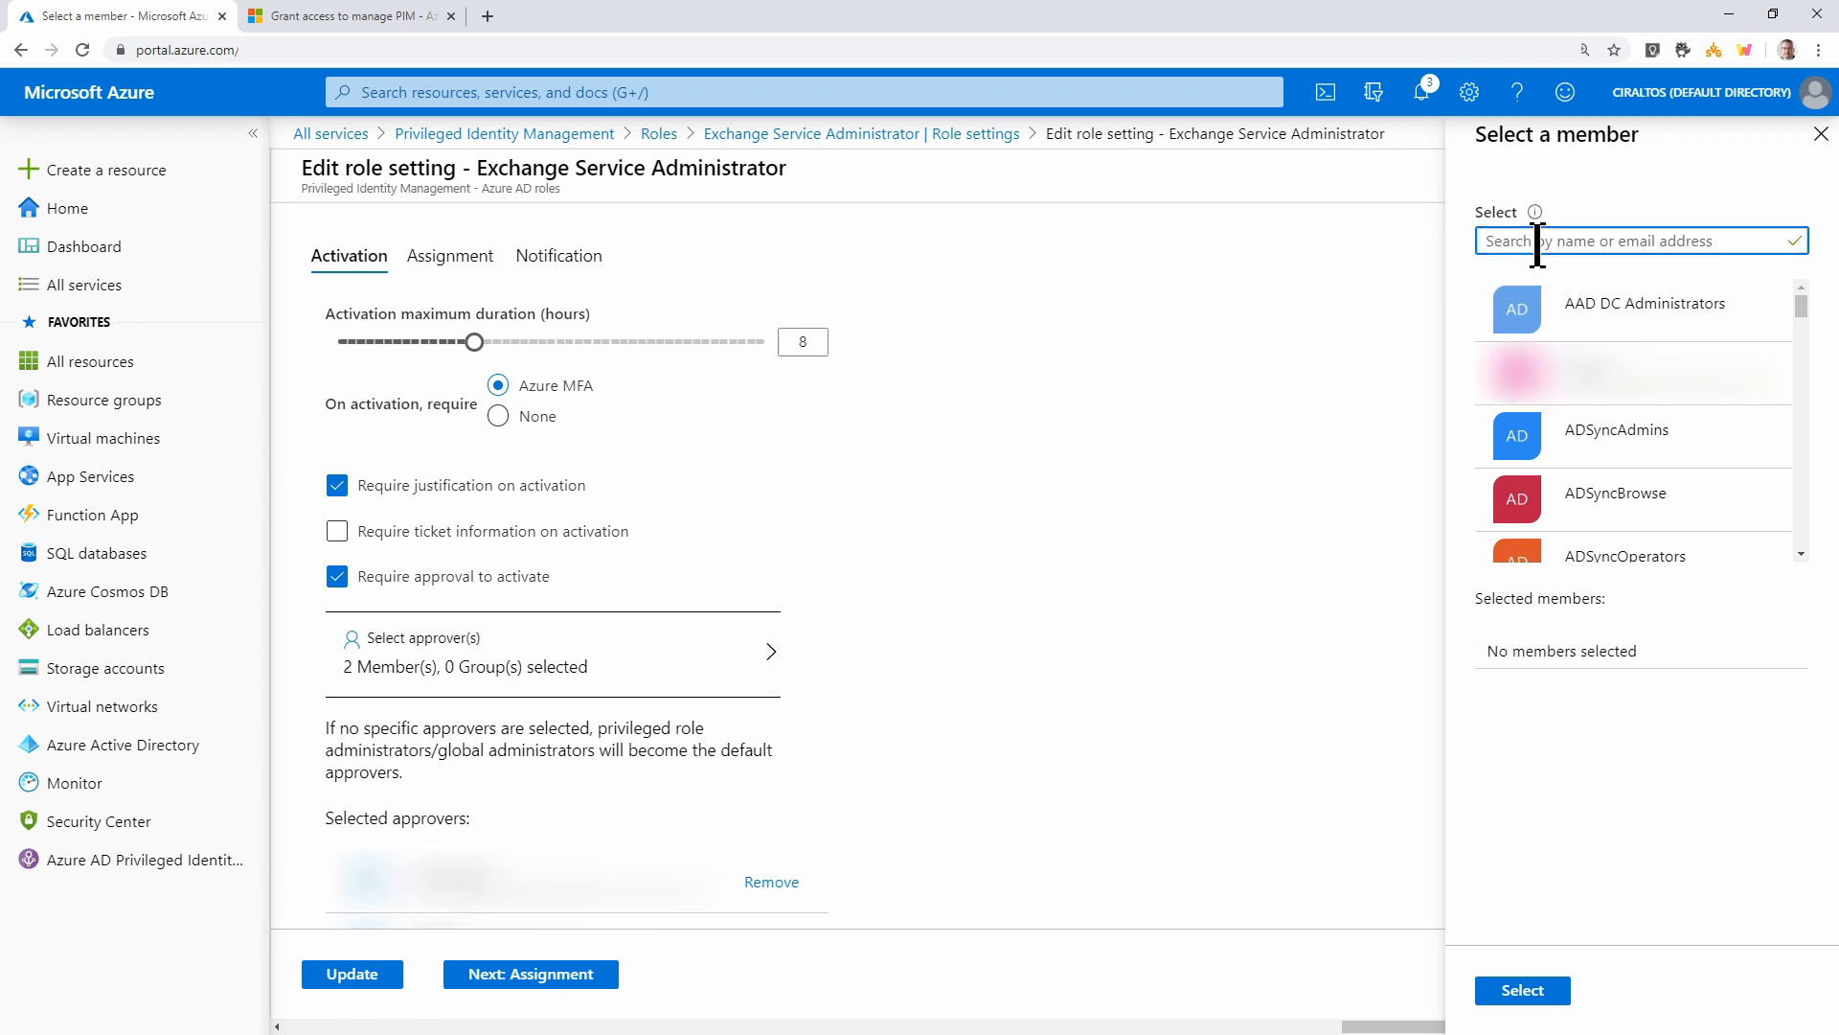
{"action": "type", "text": "pim"}
{"action": "left_click", "coordinate": [1544, 332]}
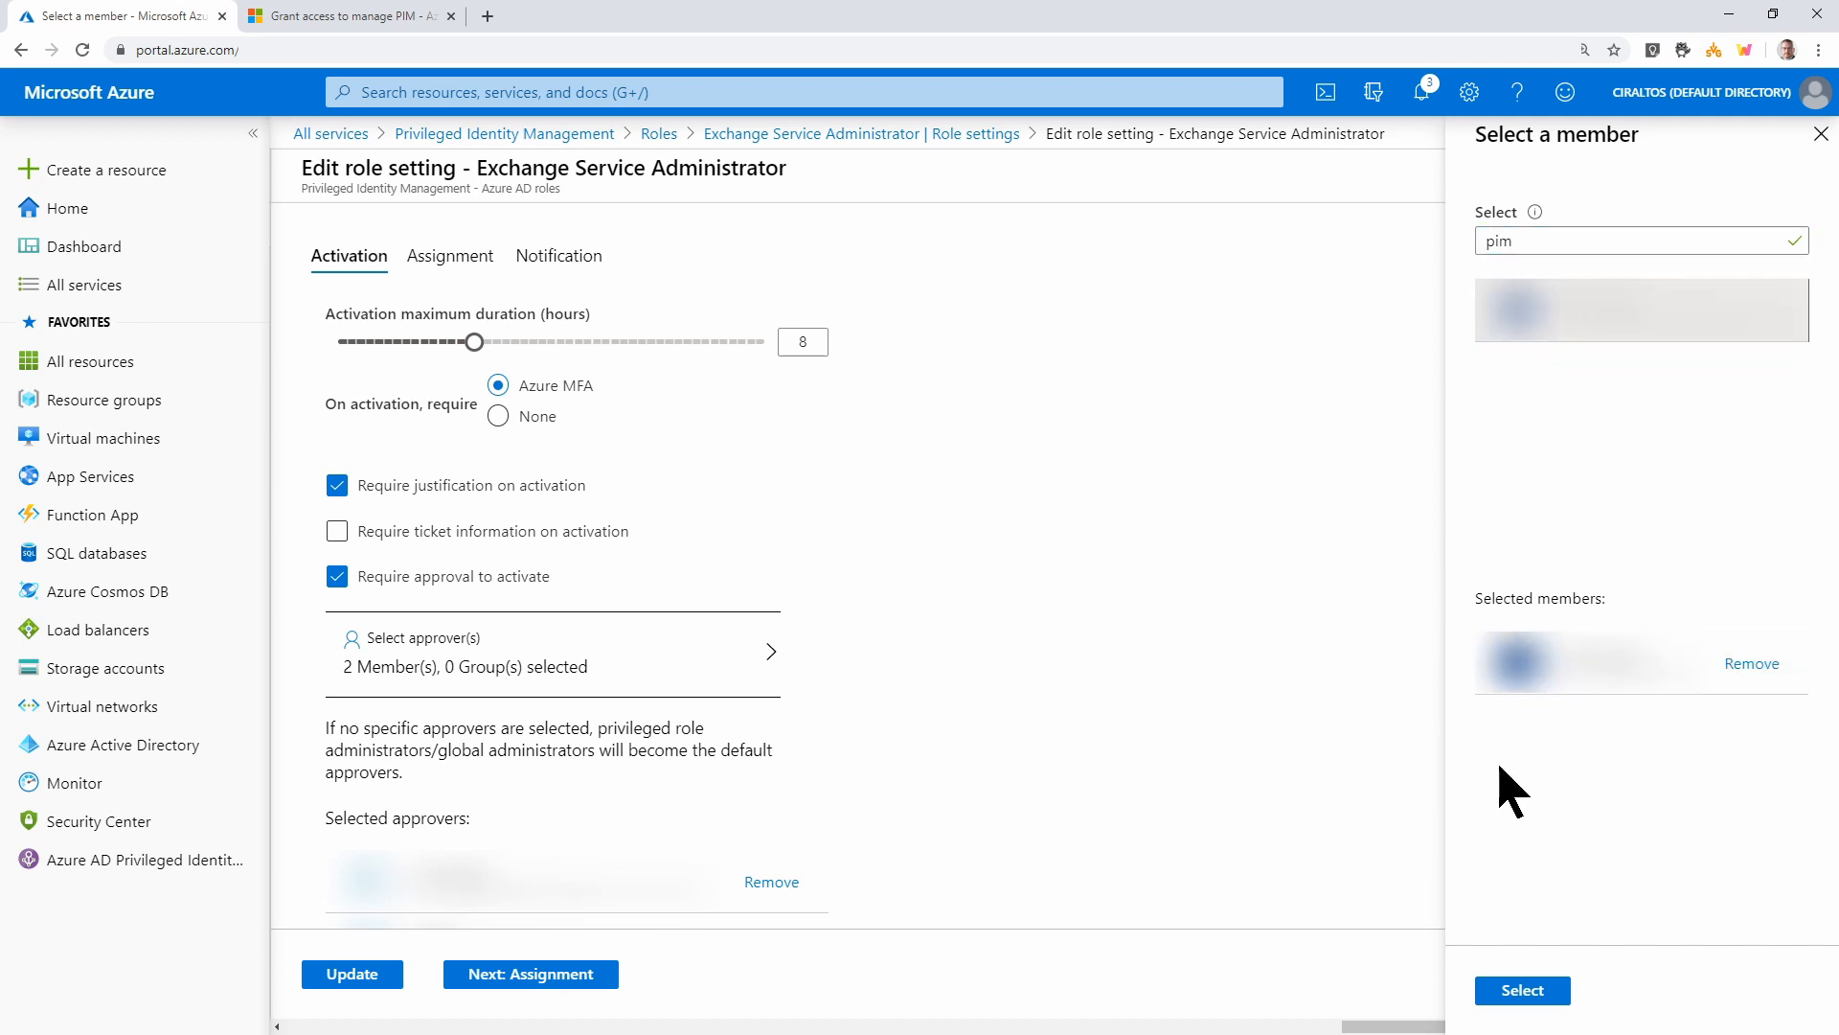
{"action": "left_click", "coordinate": [1517, 991]}
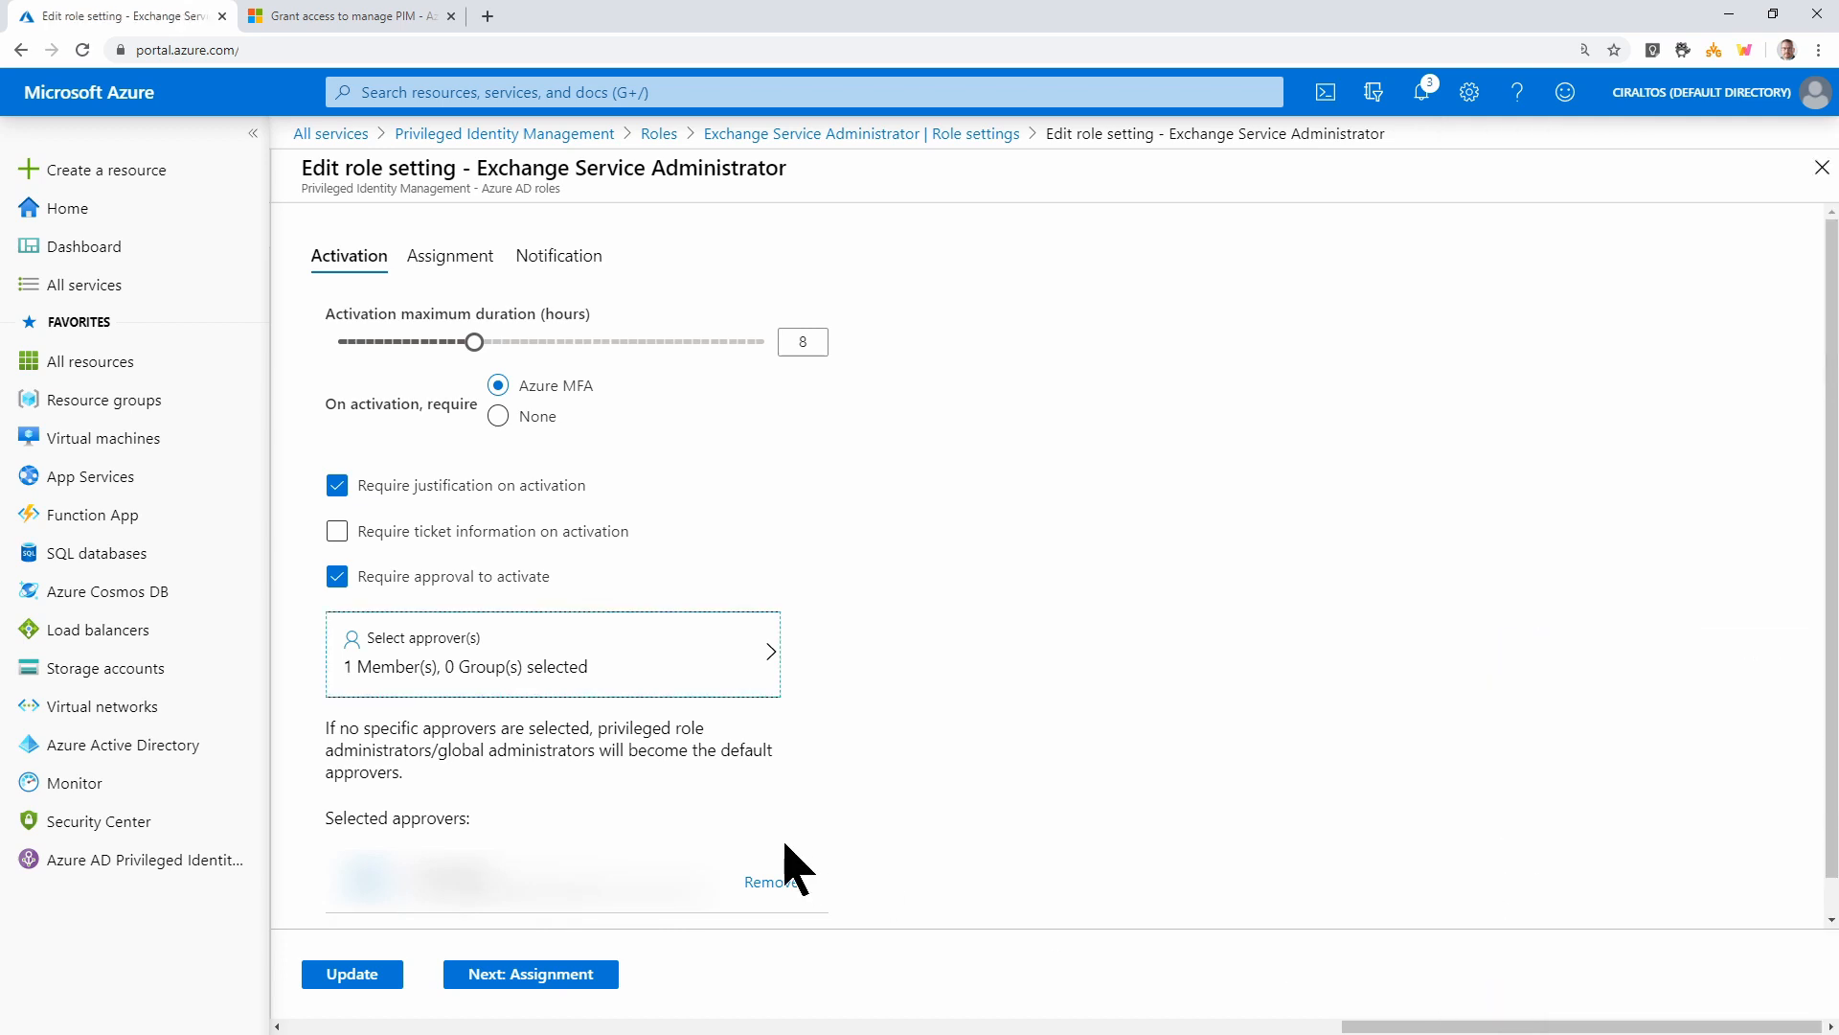
{"action": "left_click", "coordinate": [536, 977]}
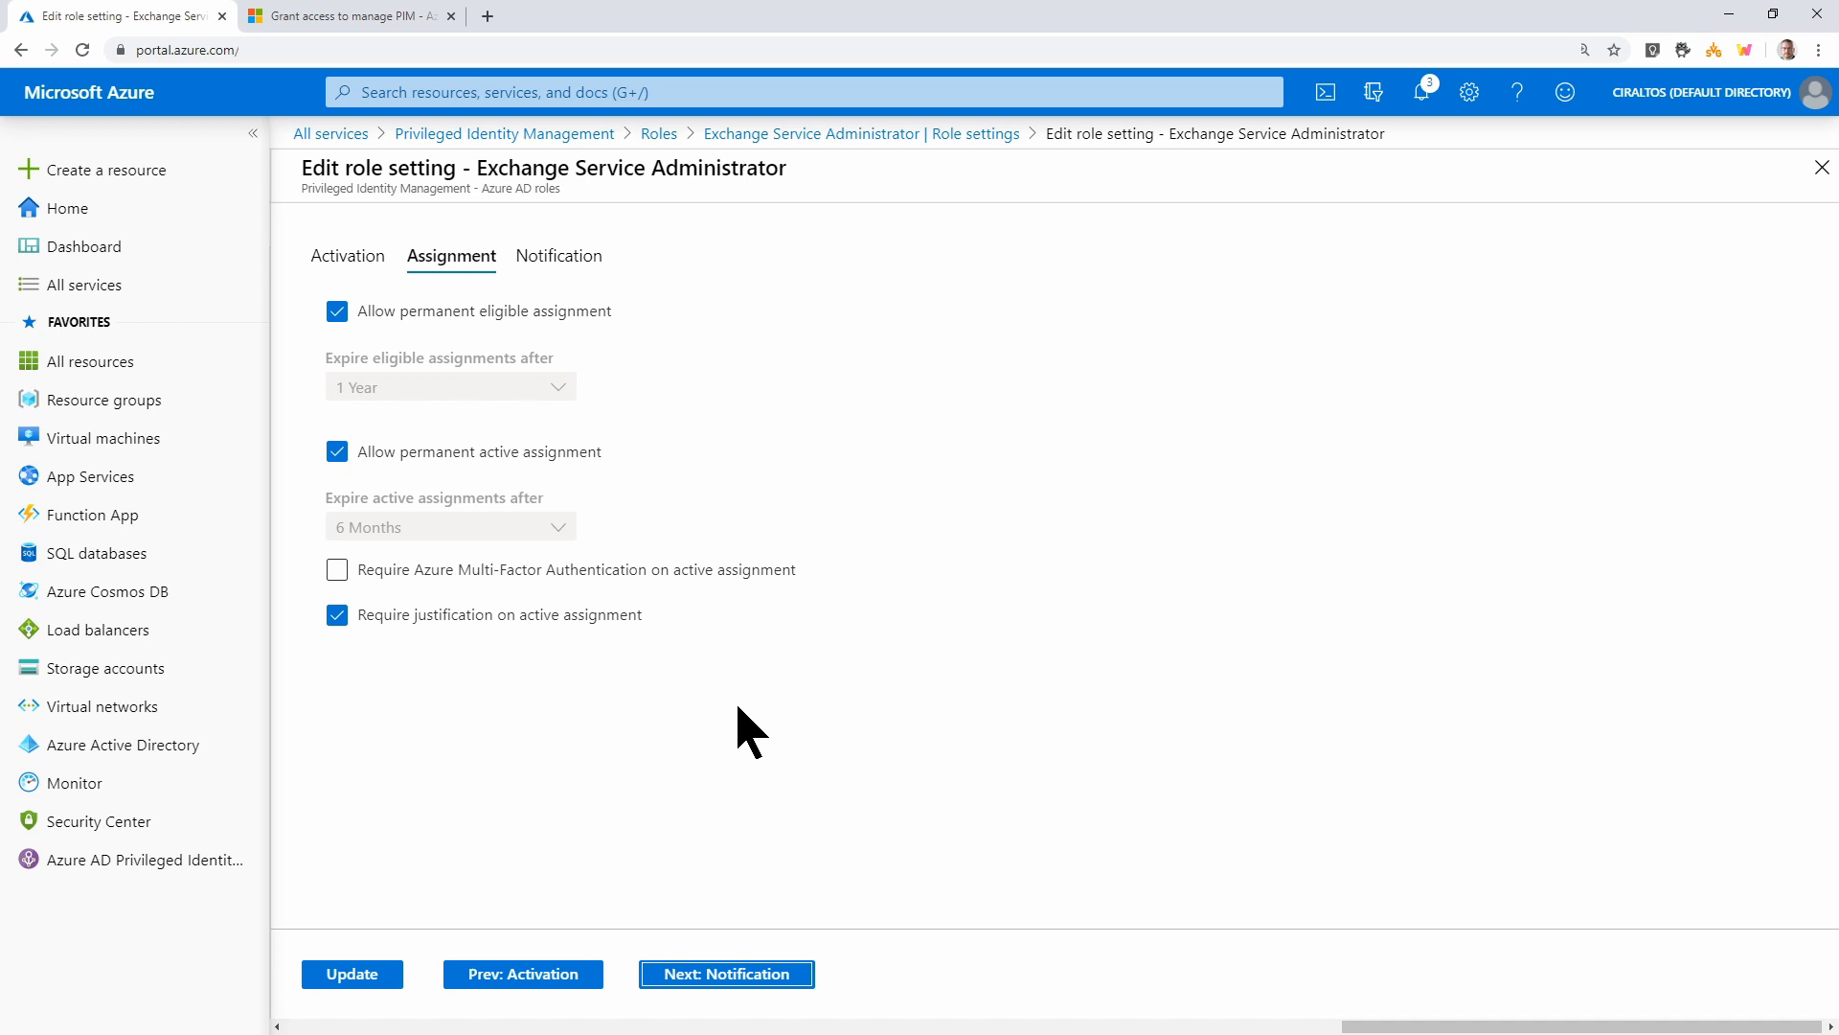
Review the Exchange Service Administrator notification settings and submit the updated role settings
{"action": "left_click", "coordinate": [708, 975]}
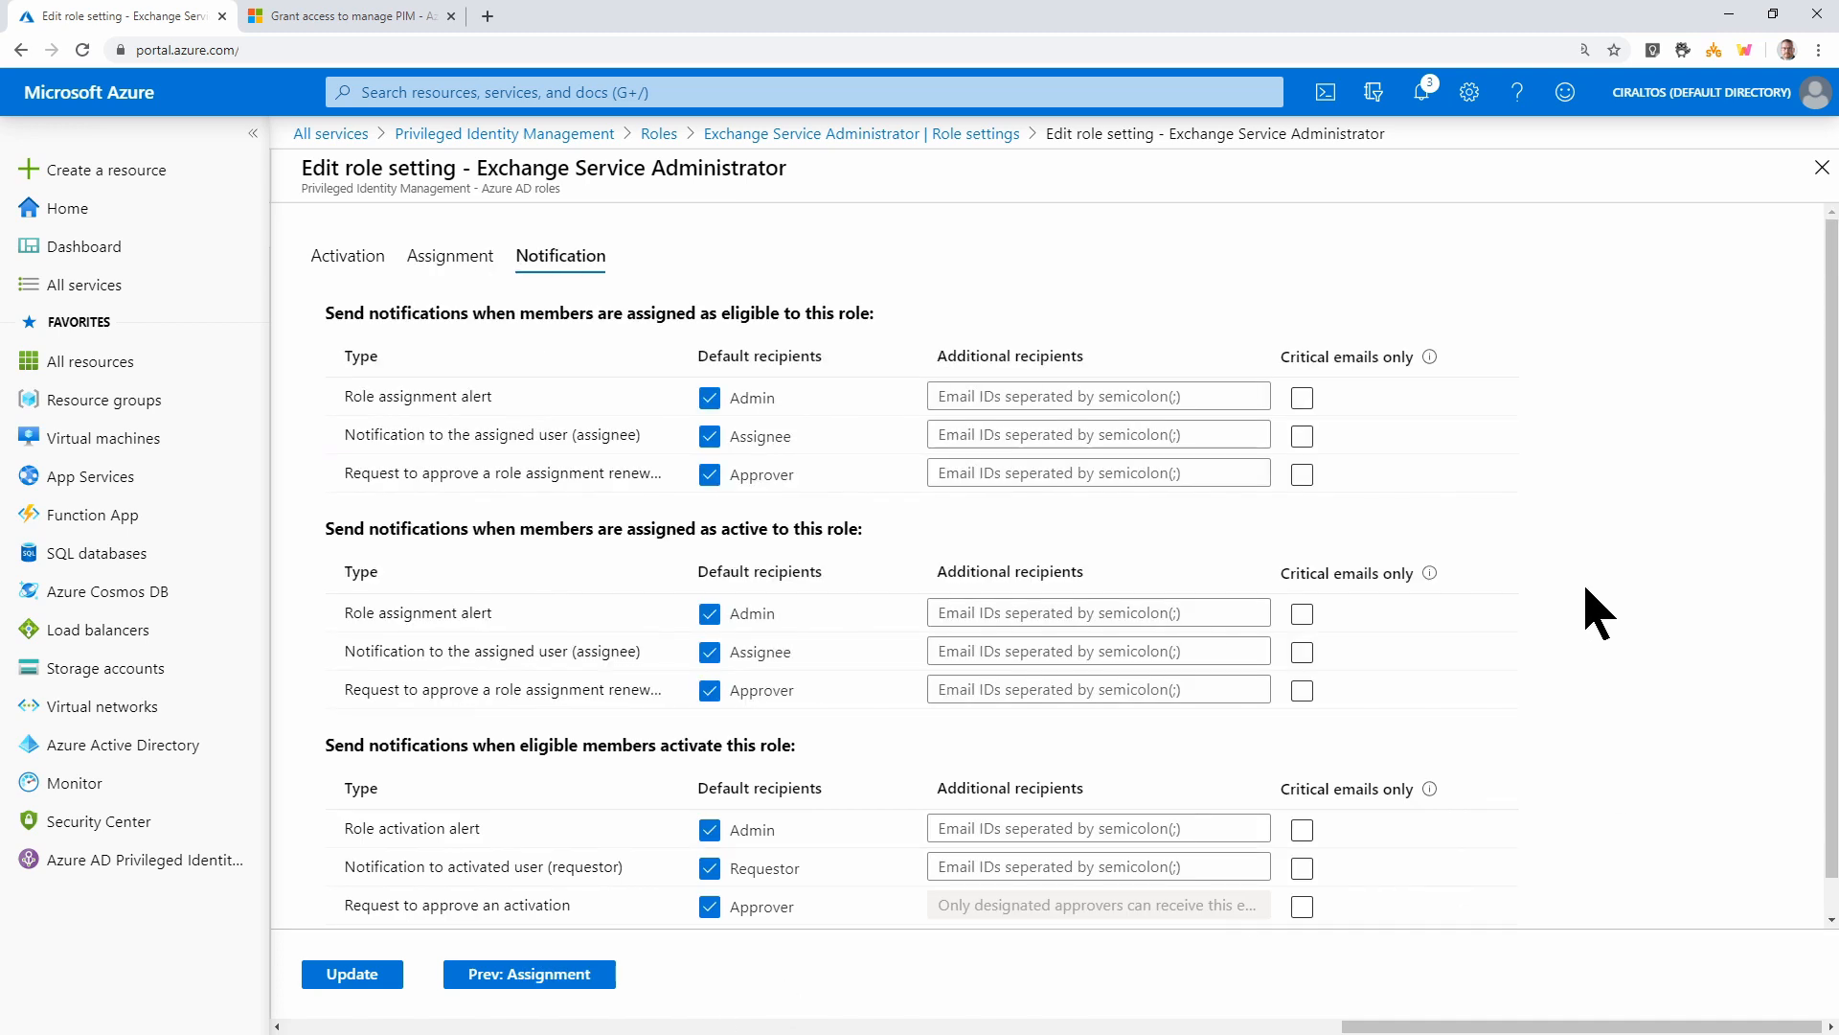
{"action": "scroll", "coordinate": [1619, 516], "scroll_direction": "down", "scroll_amount": 1}
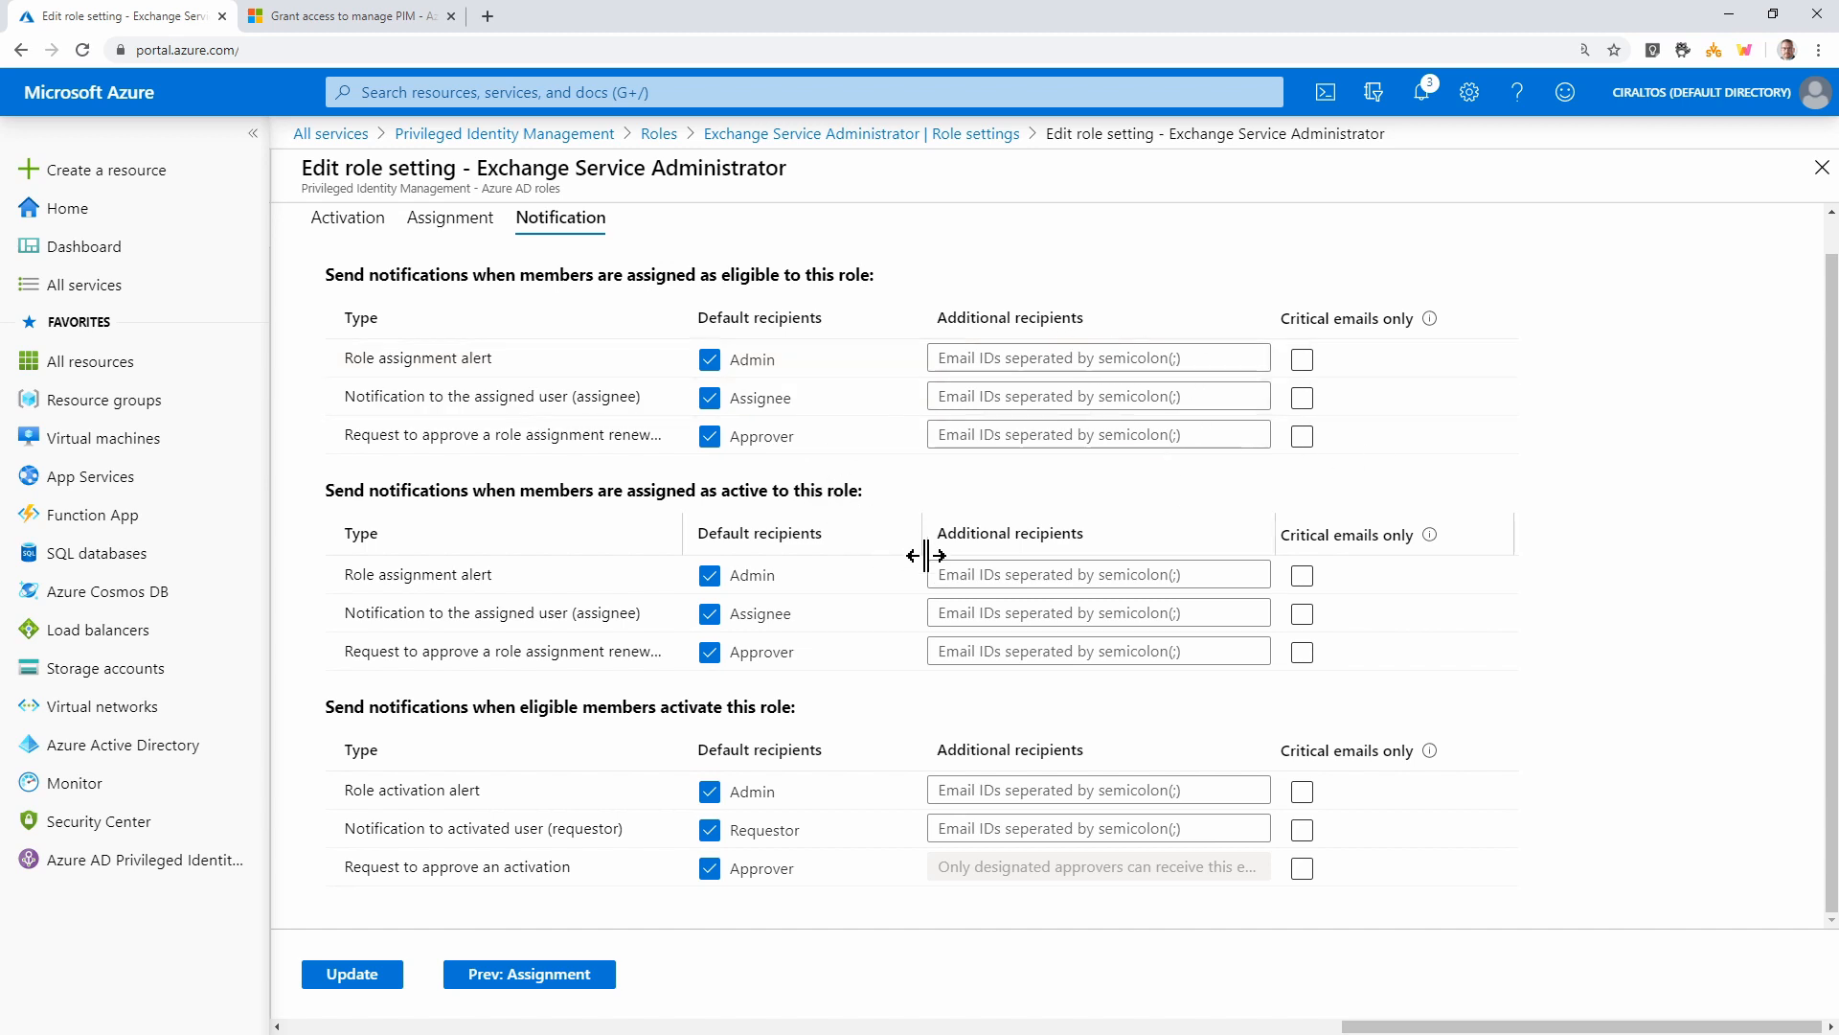
{"action": "scroll", "coordinate": [1355, 632], "scroll_direction": "up", "scroll_amount": 1}
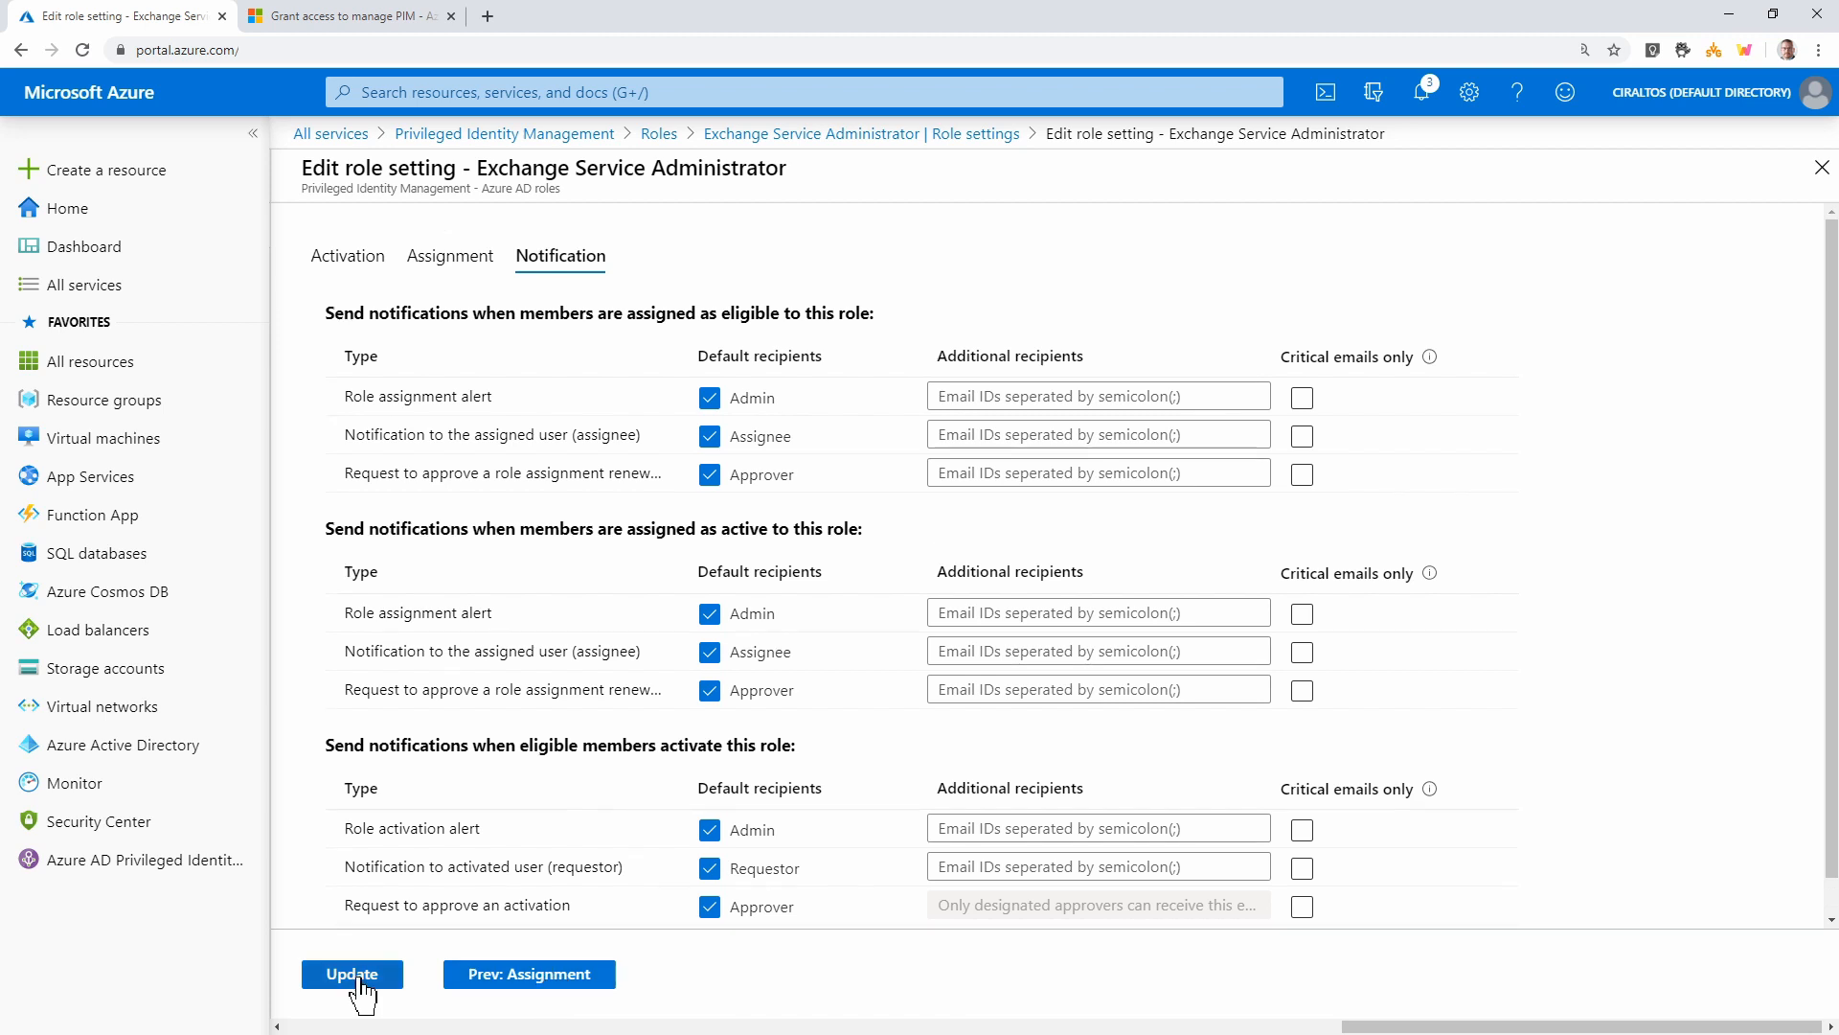
{"action": "left_click", "coordinate": [356, 977]}
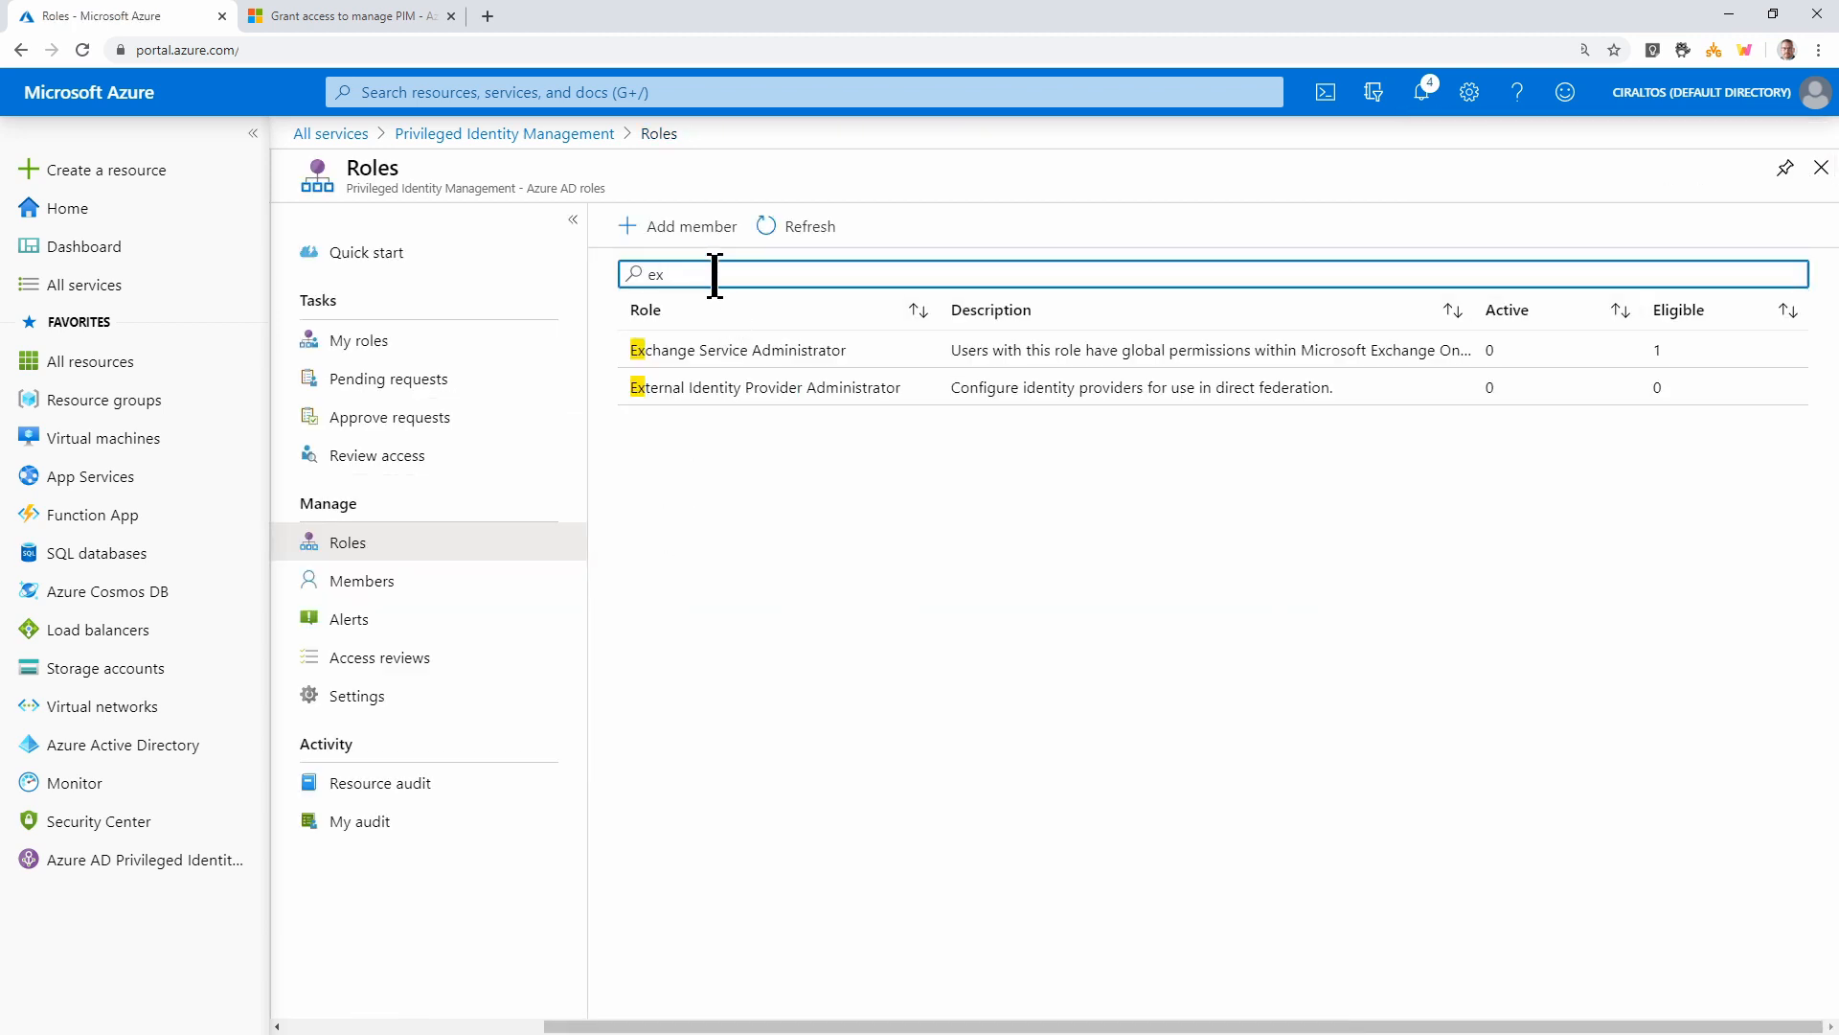
Clear the 'ex' filter and sort all PIM roles by active, then eligible count, descending
{"action": "key", "text": "BackSpace"}
{"action": "key", "text": "BackSpace"}
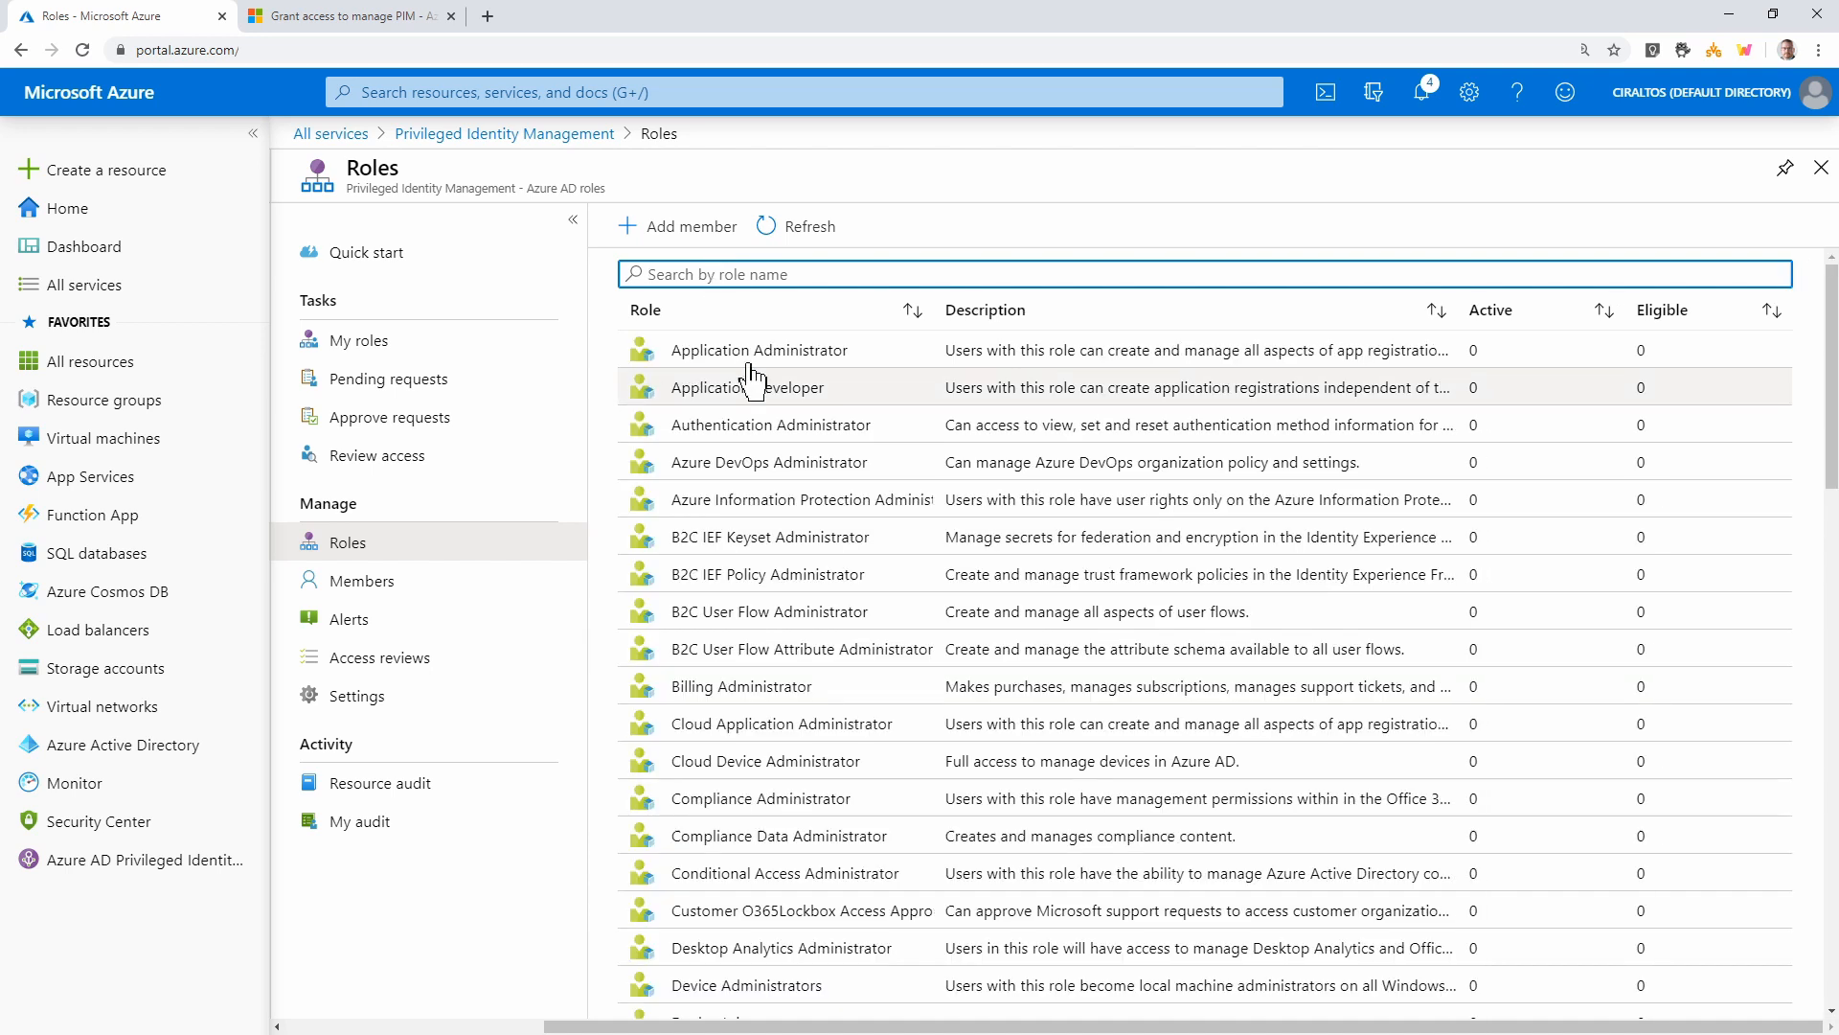
{"action": "left_click", "coordinate": [1539, 328]}
{"action": "left_click", "coordinate": [1571, 325]}
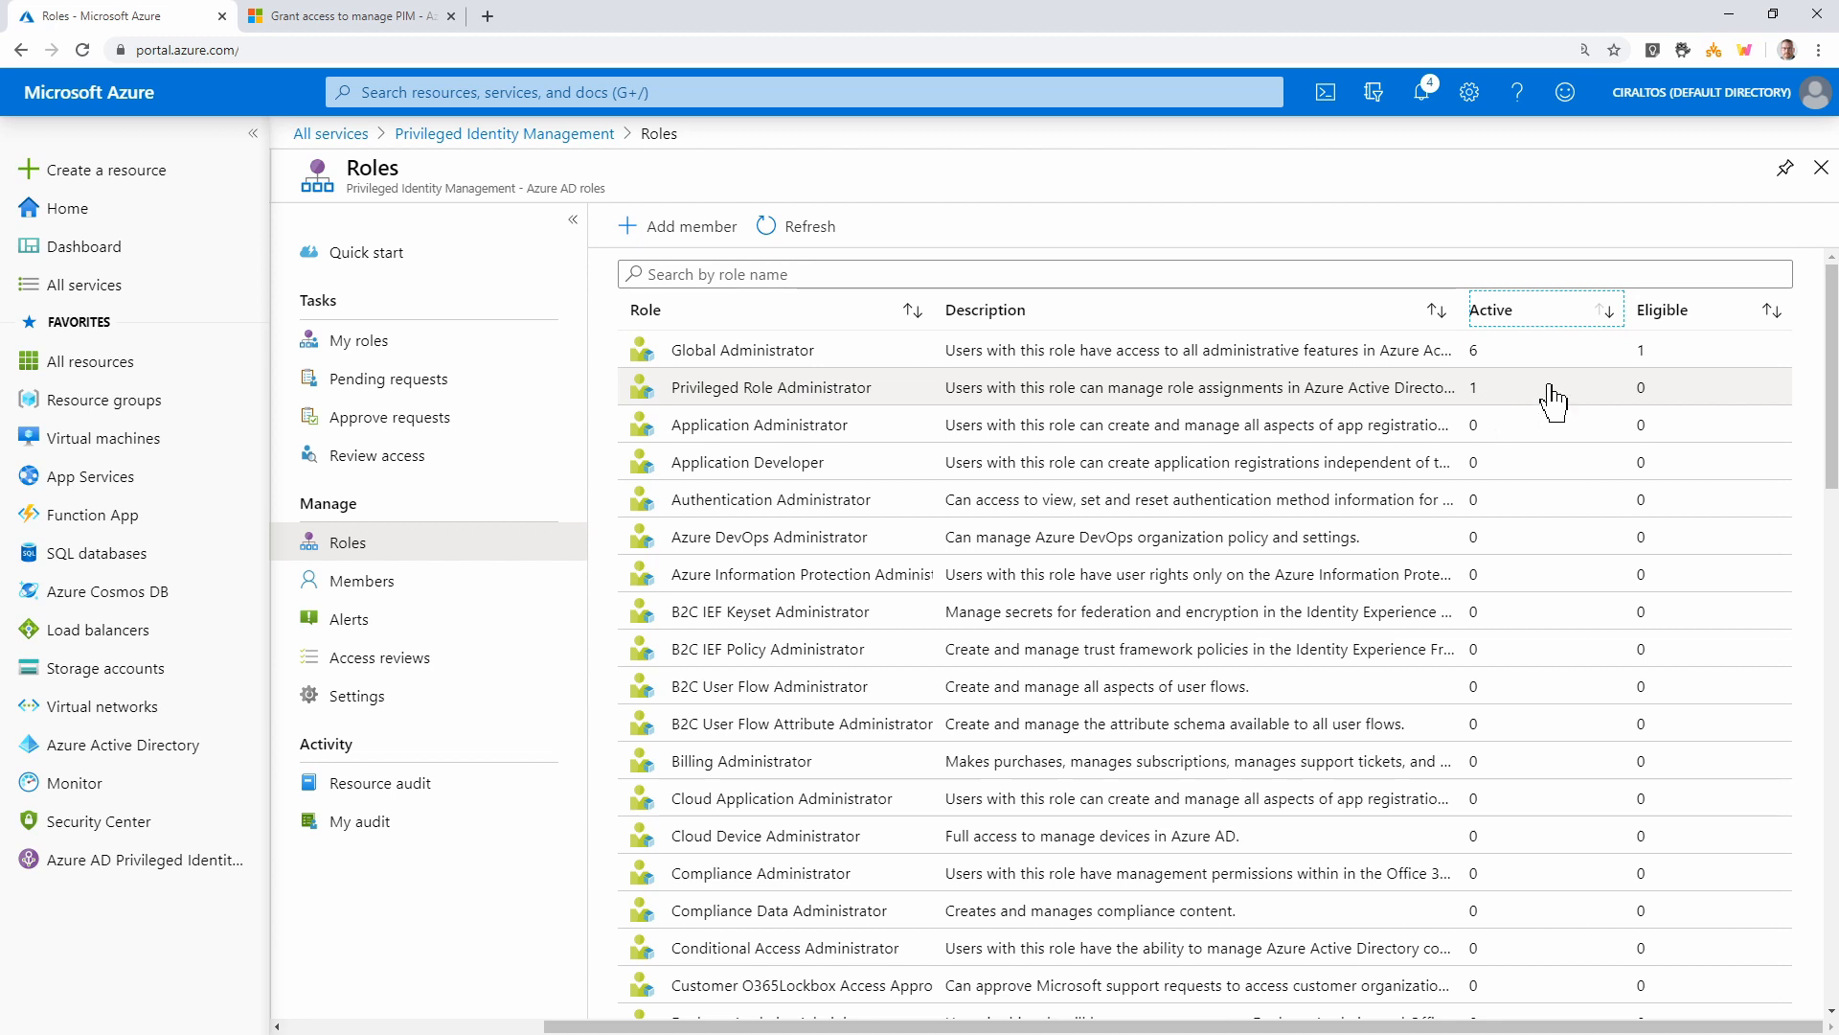
{"action": "left_click", "coordinate": [1688, 322]}
{"action": "left_click", "coordinate": [1689, 322]}
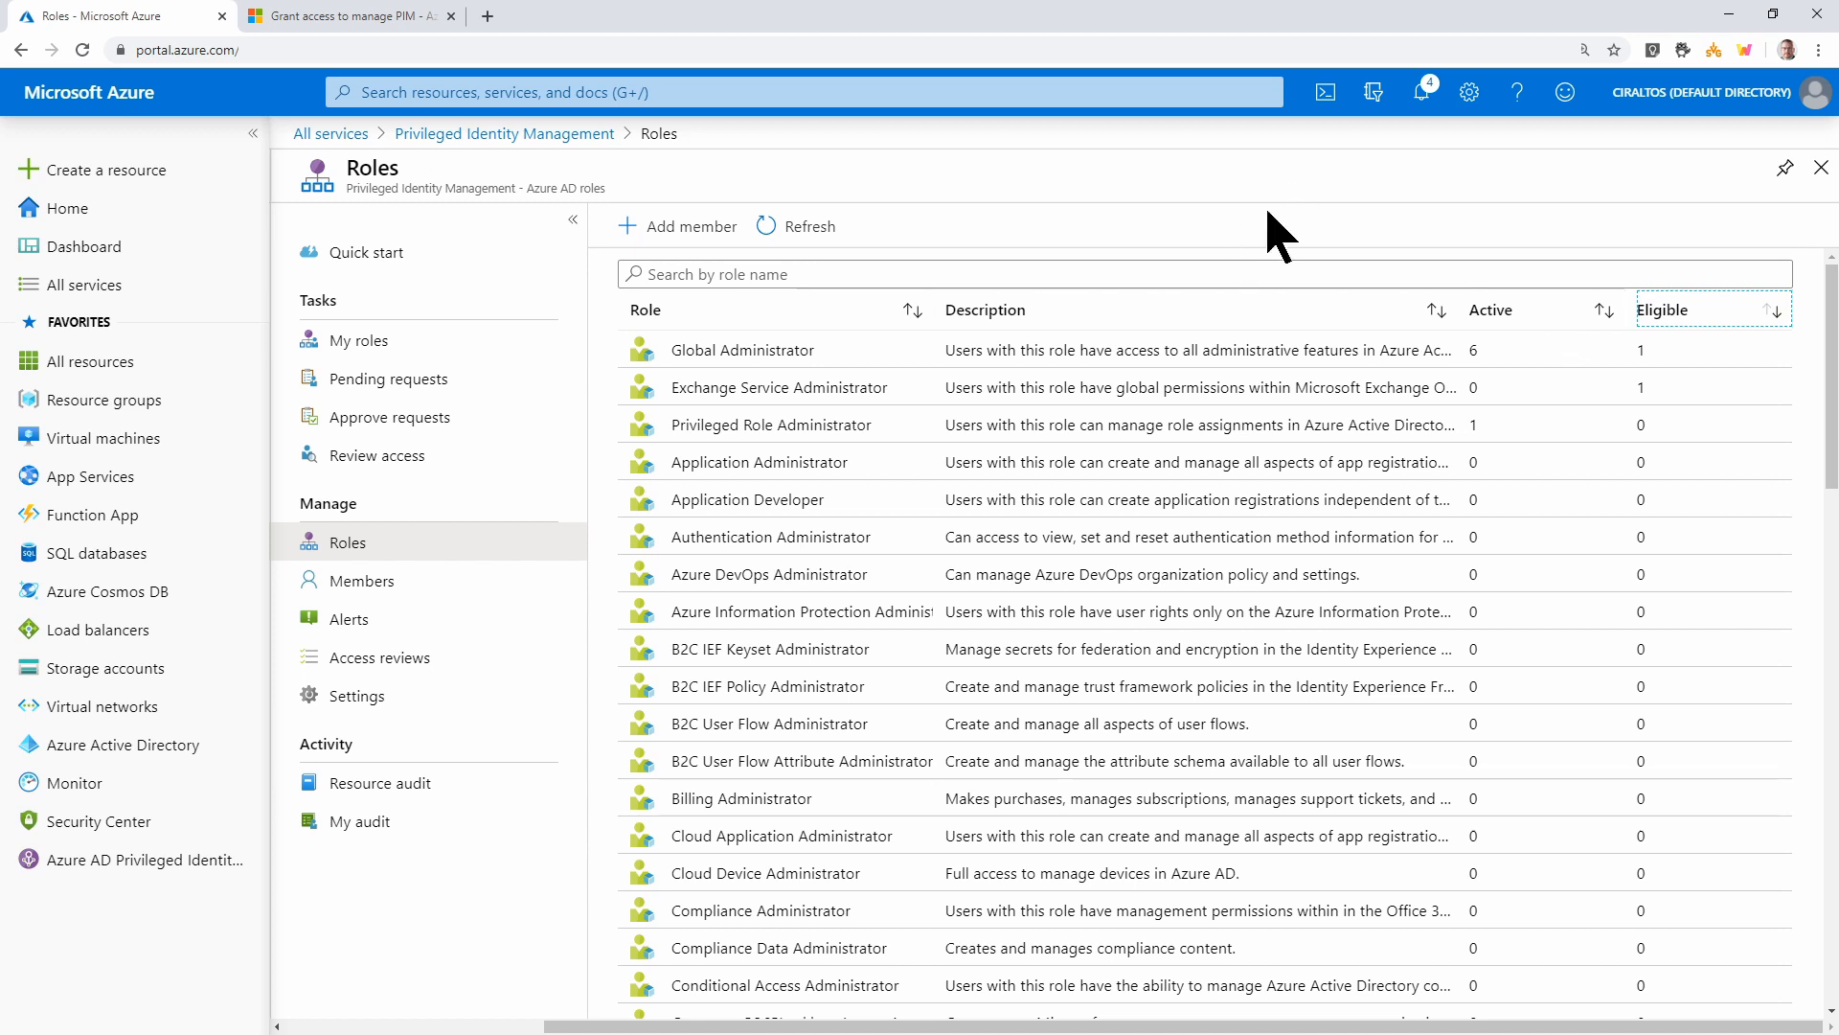
{"action": "left_click", "coordinate": [1818, 50]}
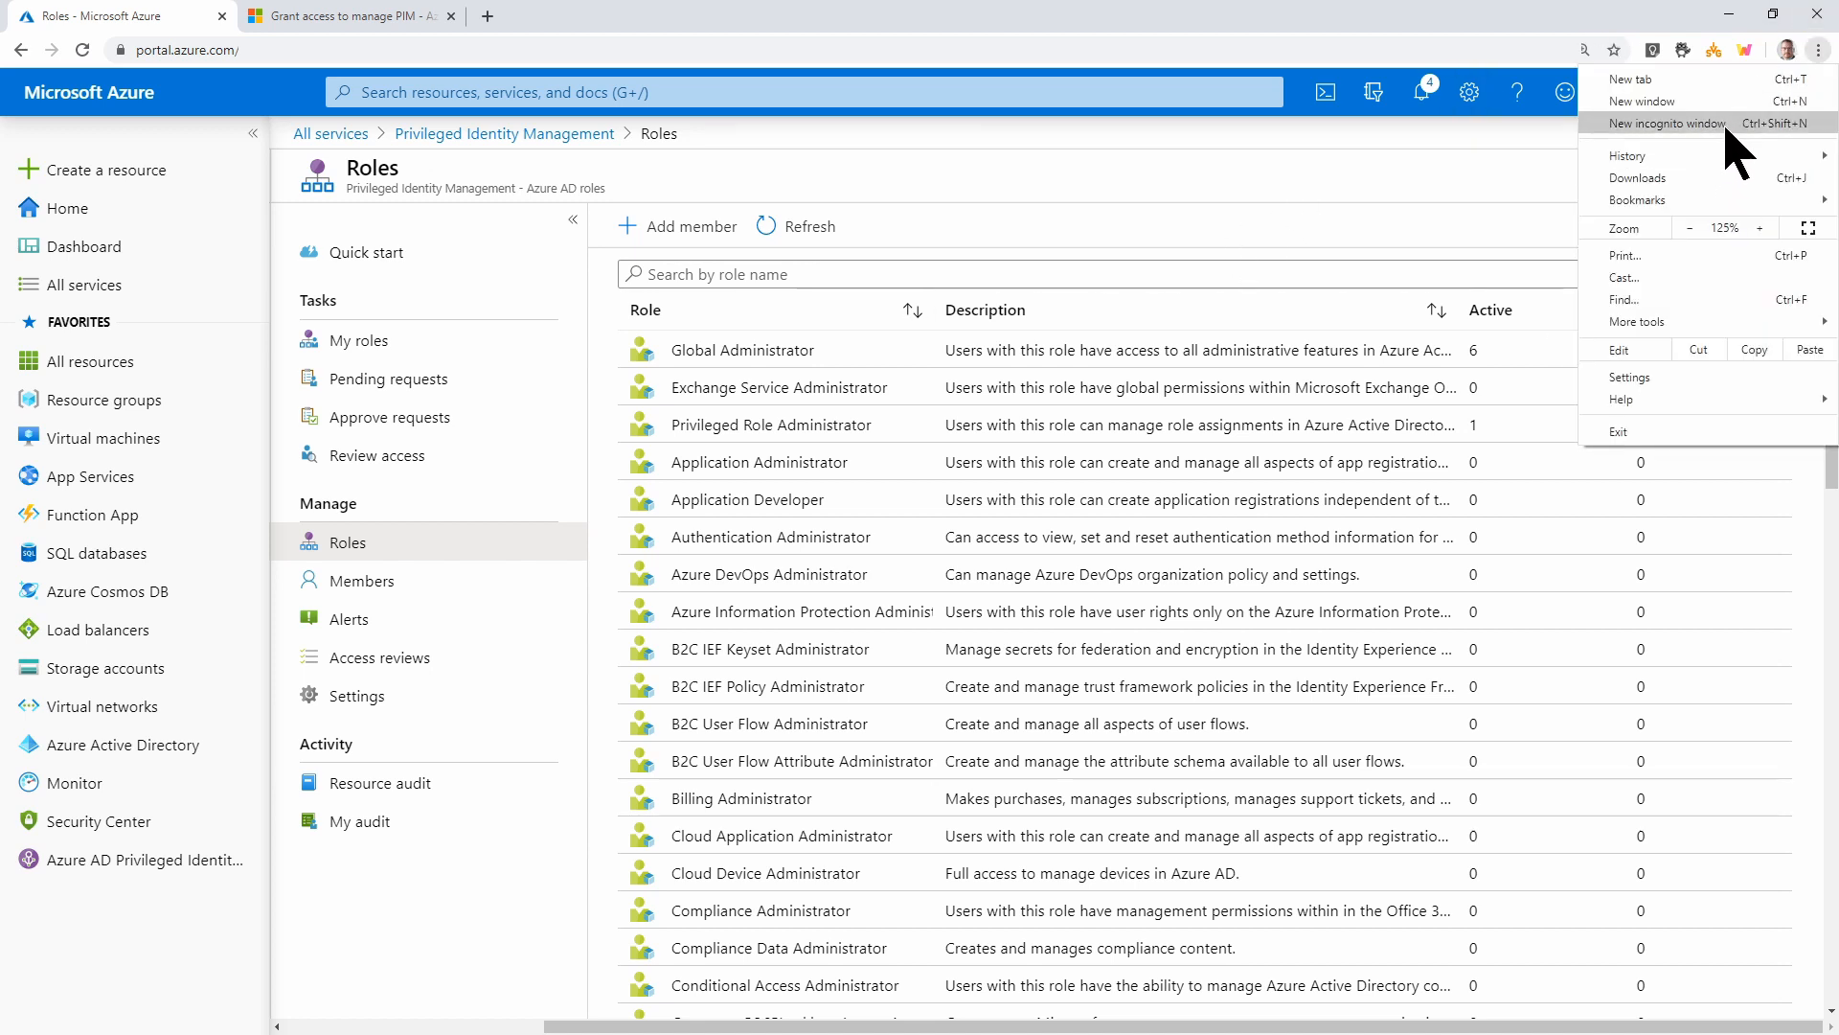
In a private browser window, sign in to portal.azure.com as the test user
{"action": "left_click", "coordinate": [1667, 122]}
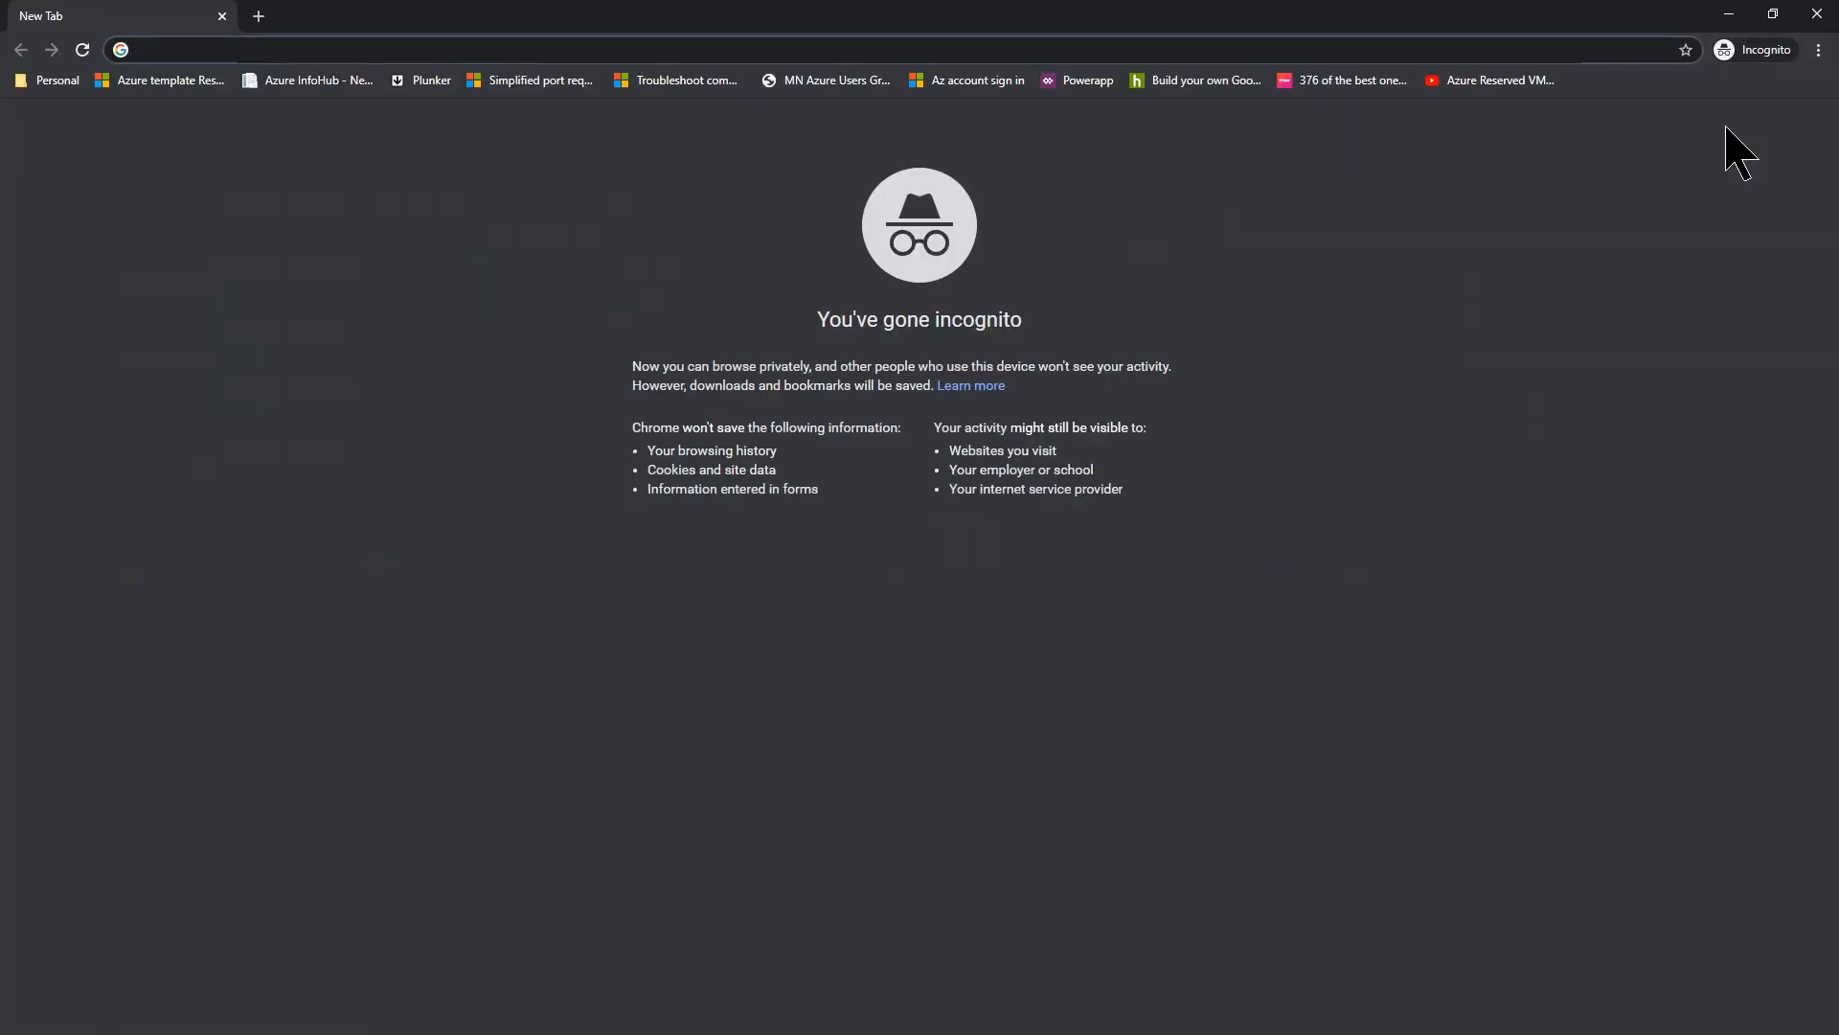
{"action": "type", "text": "portal.azure"}
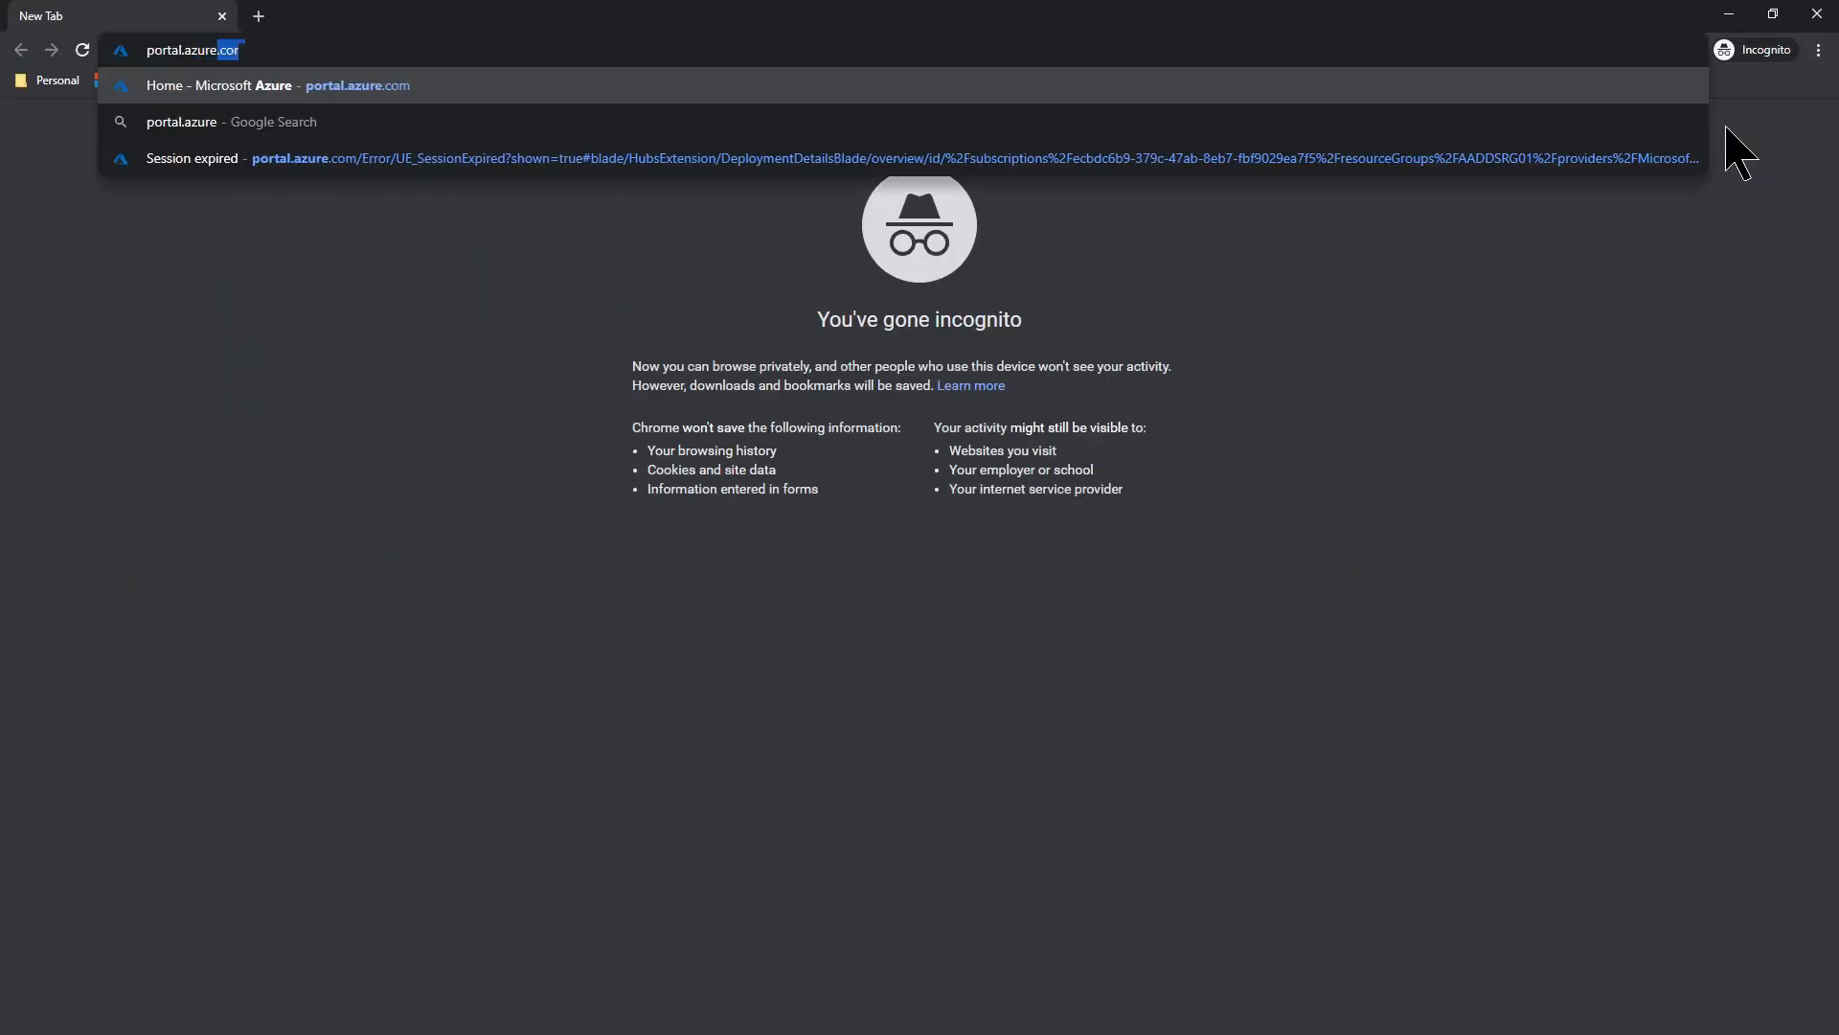
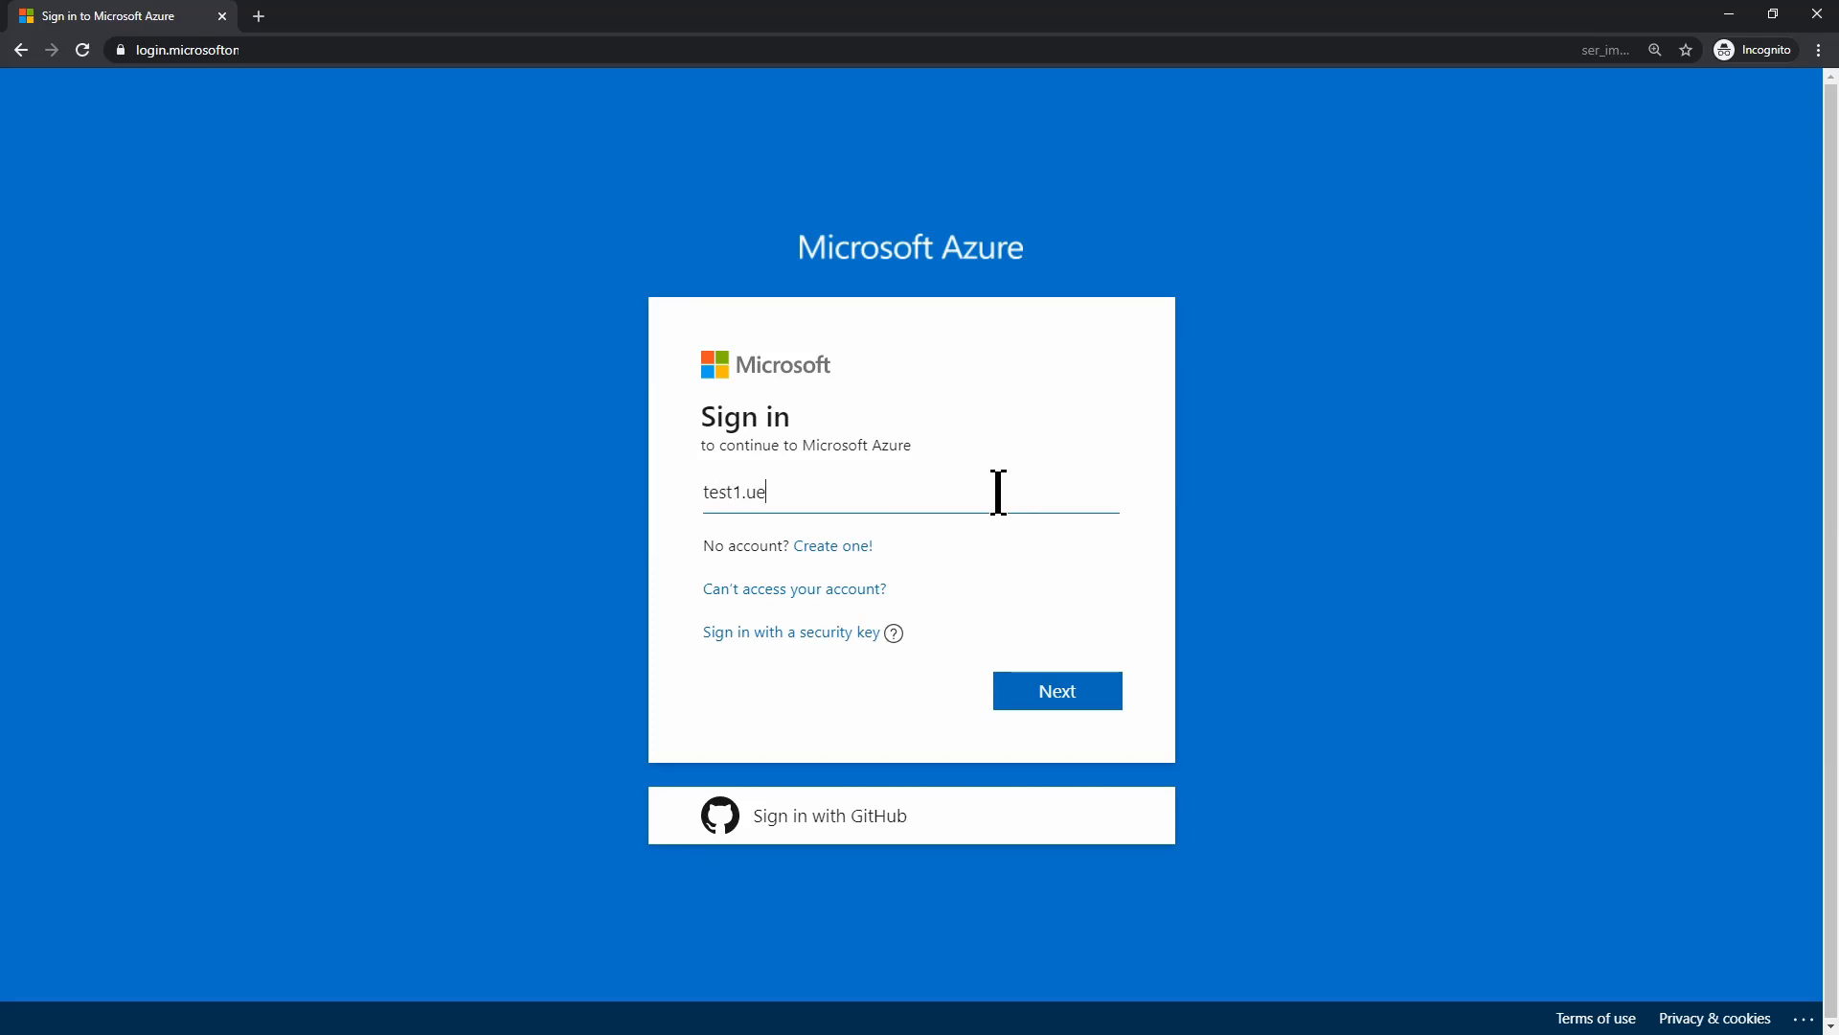
{"action": "key", "text": "Return"}
{"action": "type", "text": "P••"}
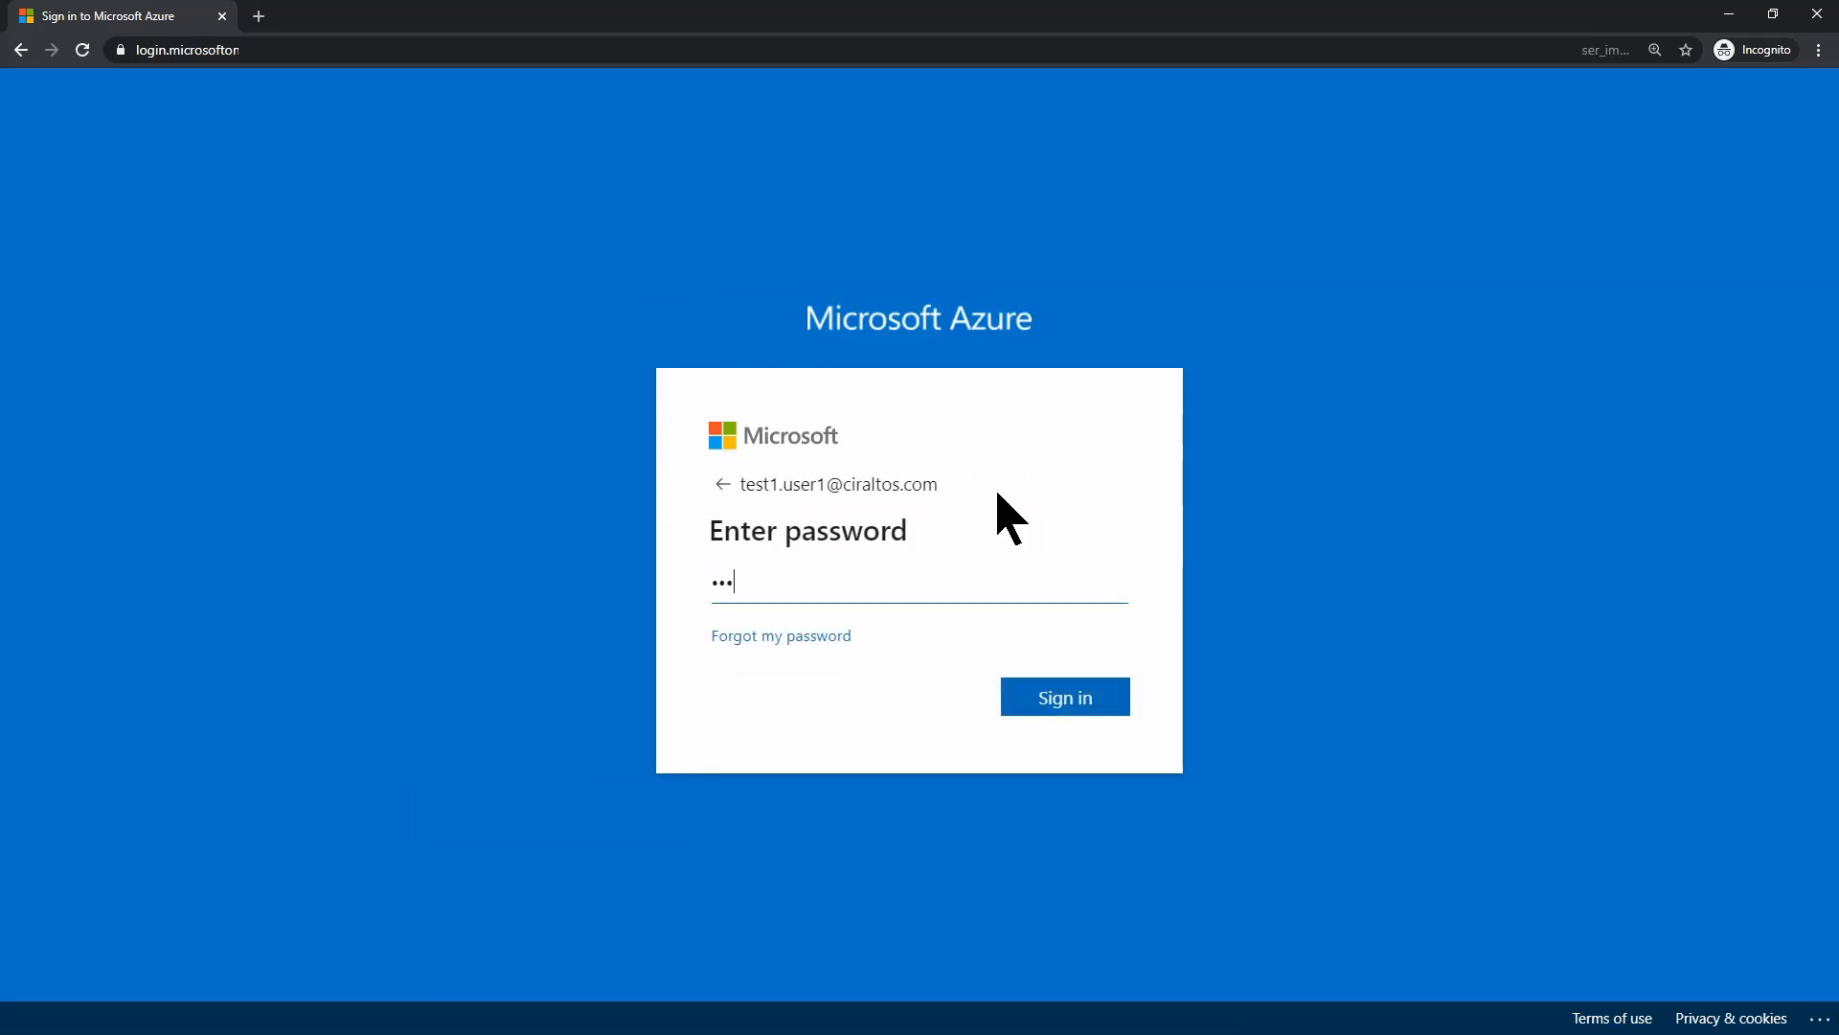
{"action": "type", "text": "•••••"}
{"action": "key", "text": "Return"}
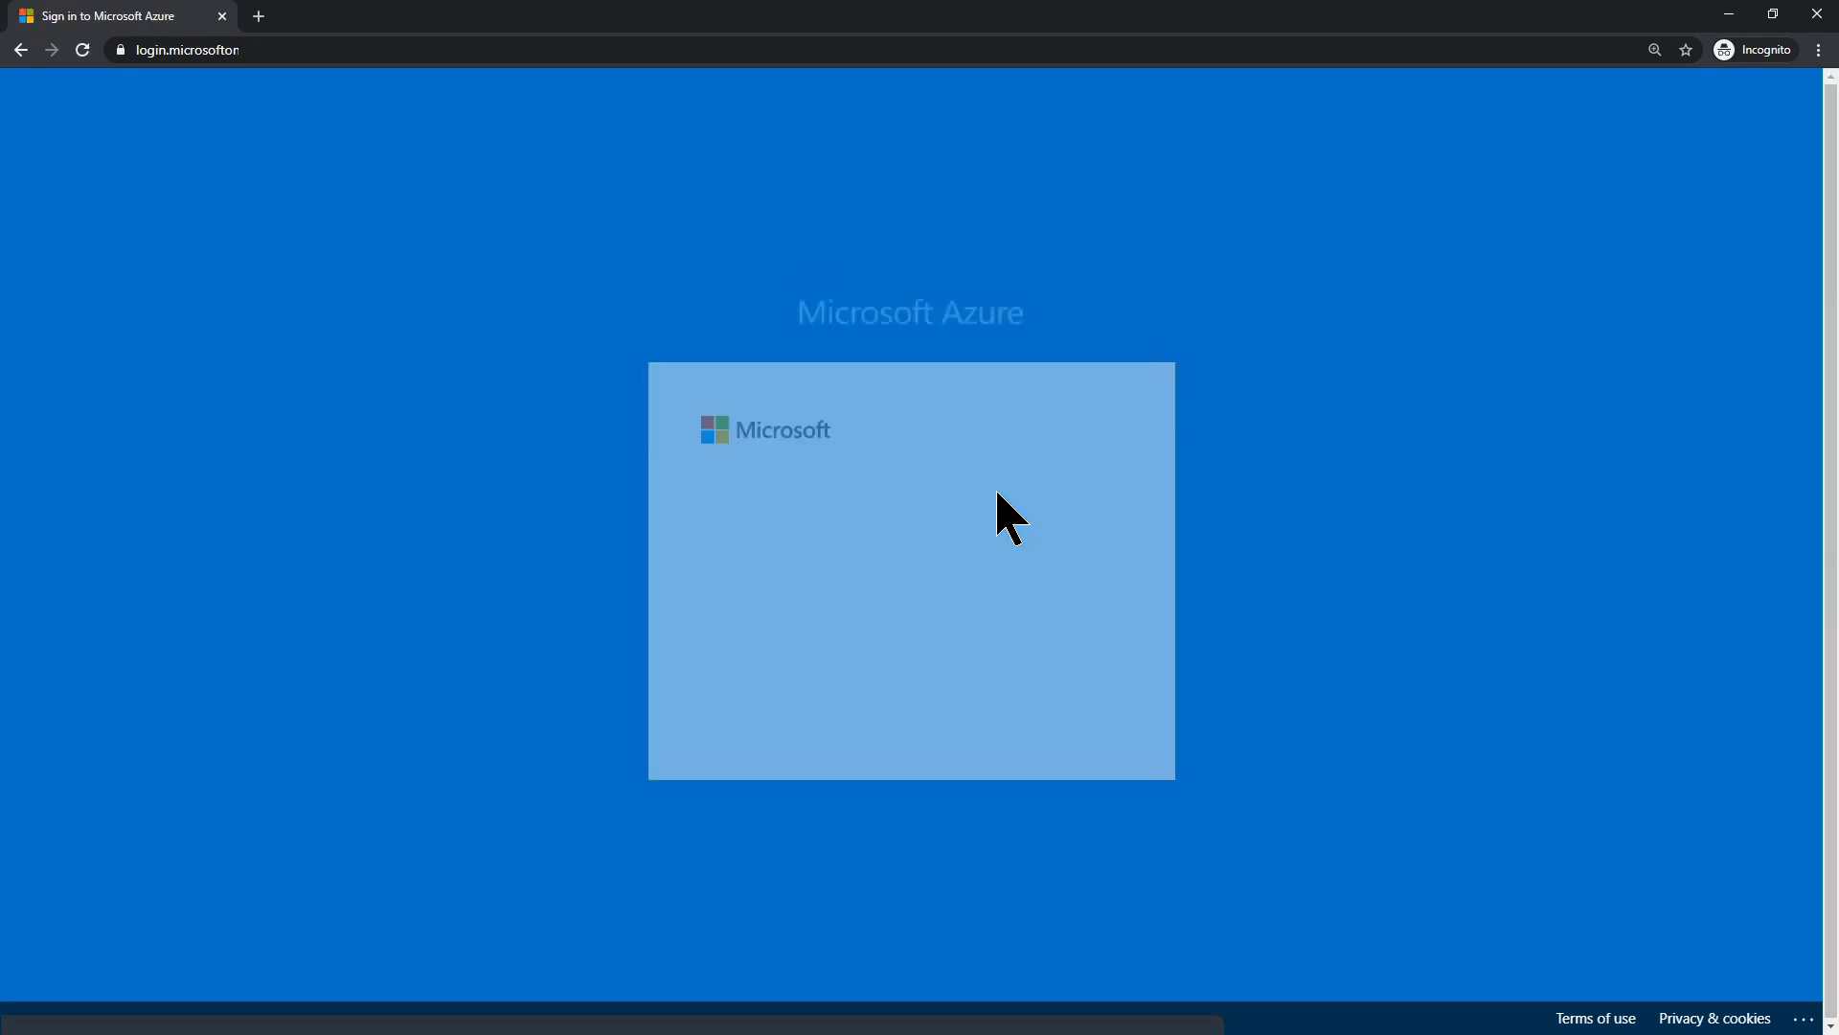
{"action": "left_click", "coordinate": [1030, 708]}
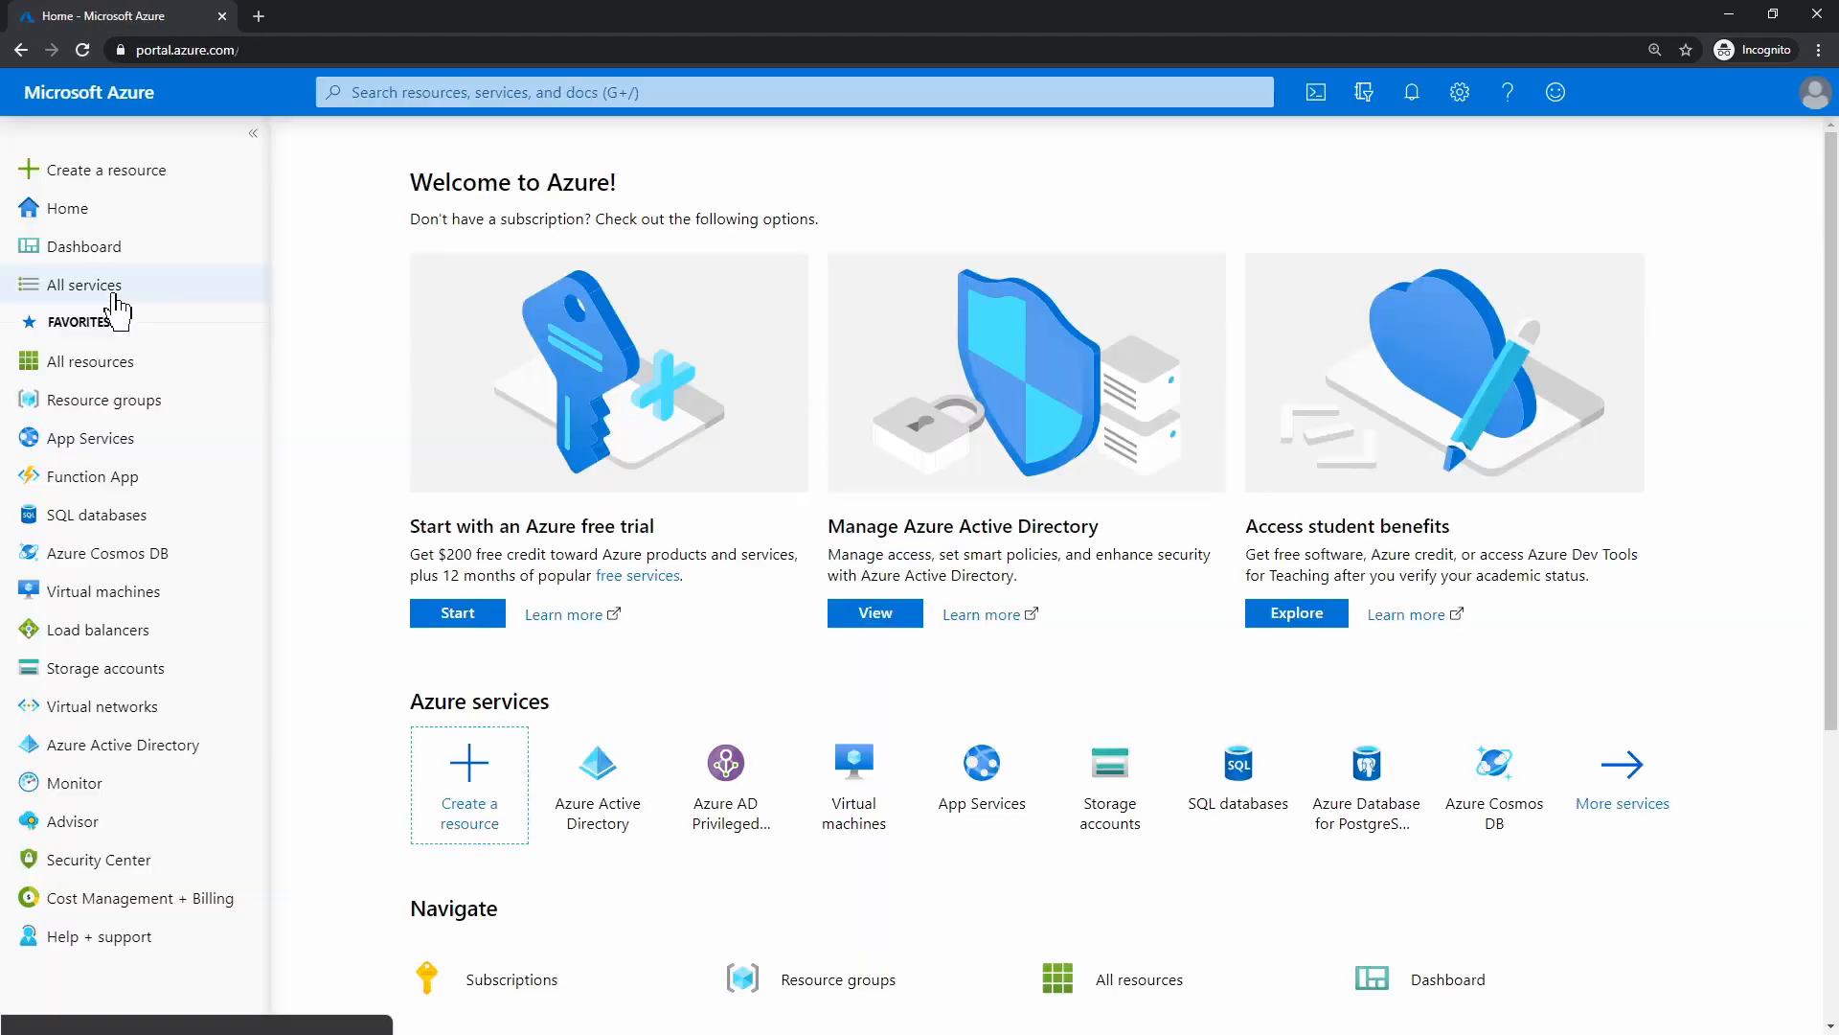
Search All services for 'pim' and open Privileged Identity Management
{"action": "left_click", "coordinate": [113, 298]}
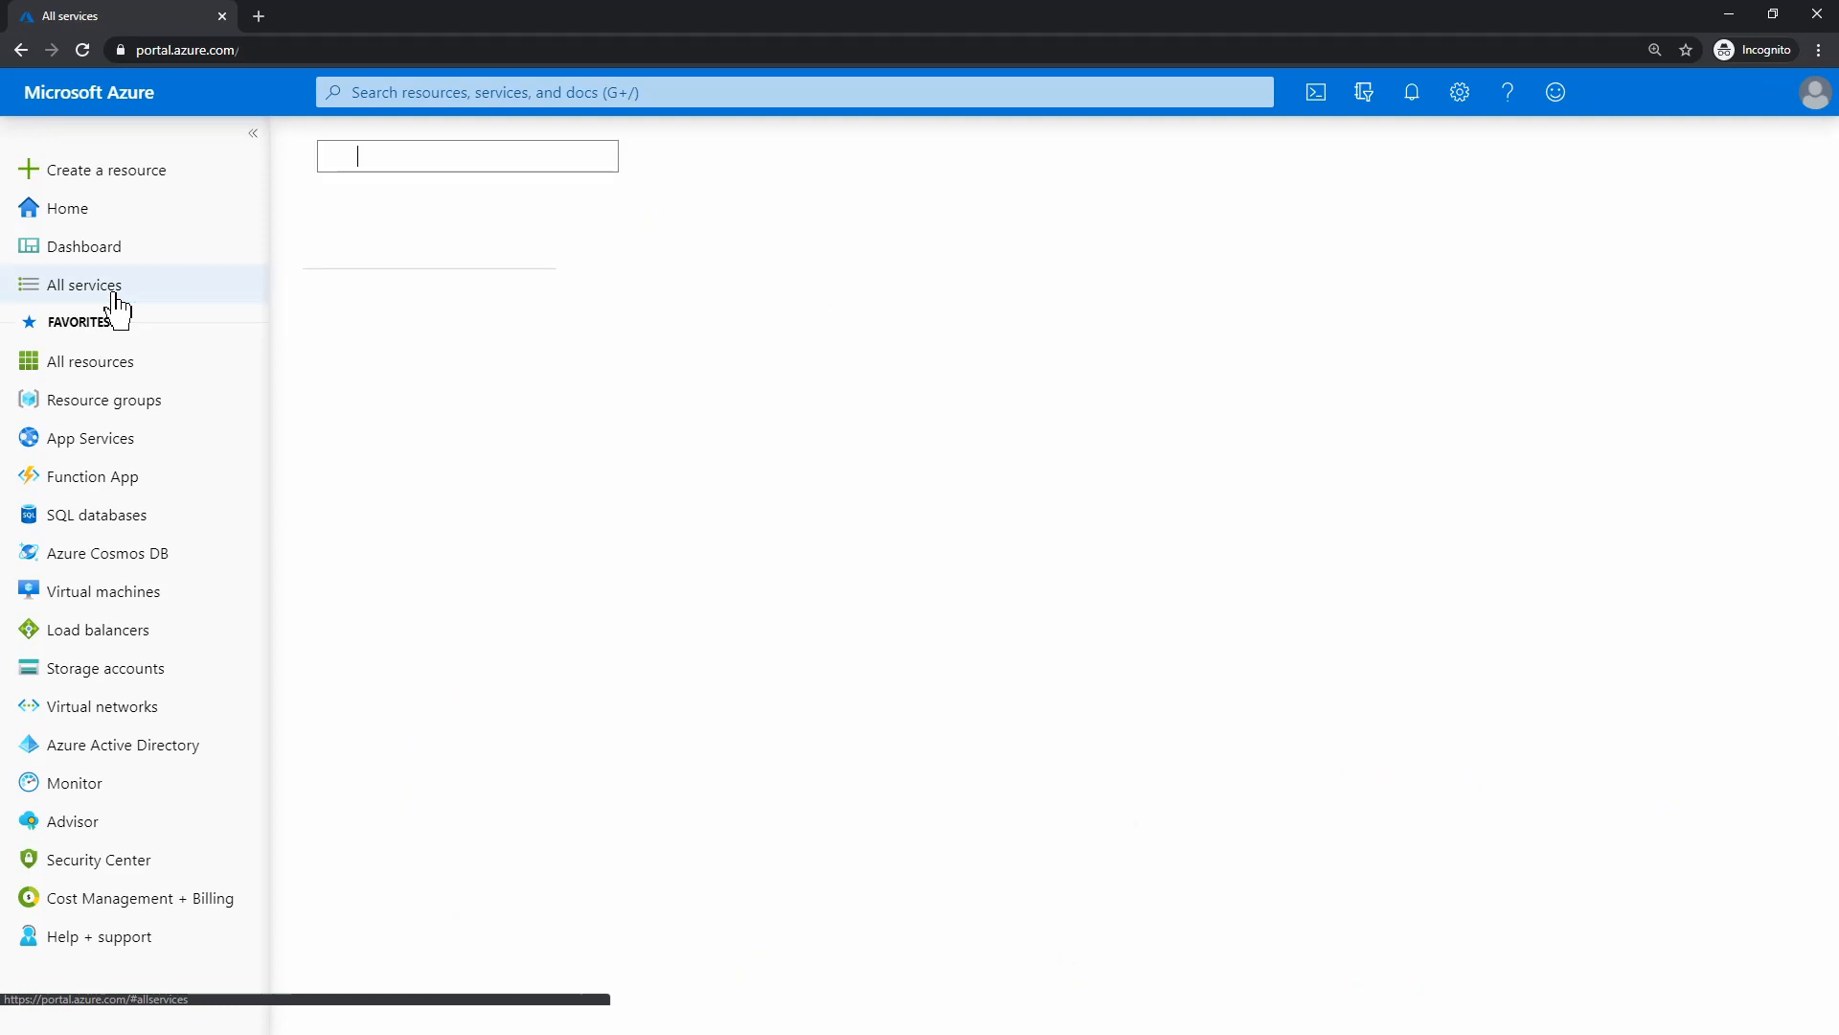
{"action": "type", "text": "pim"}
{"action": "left_click", "coordinate": [690, 234]}
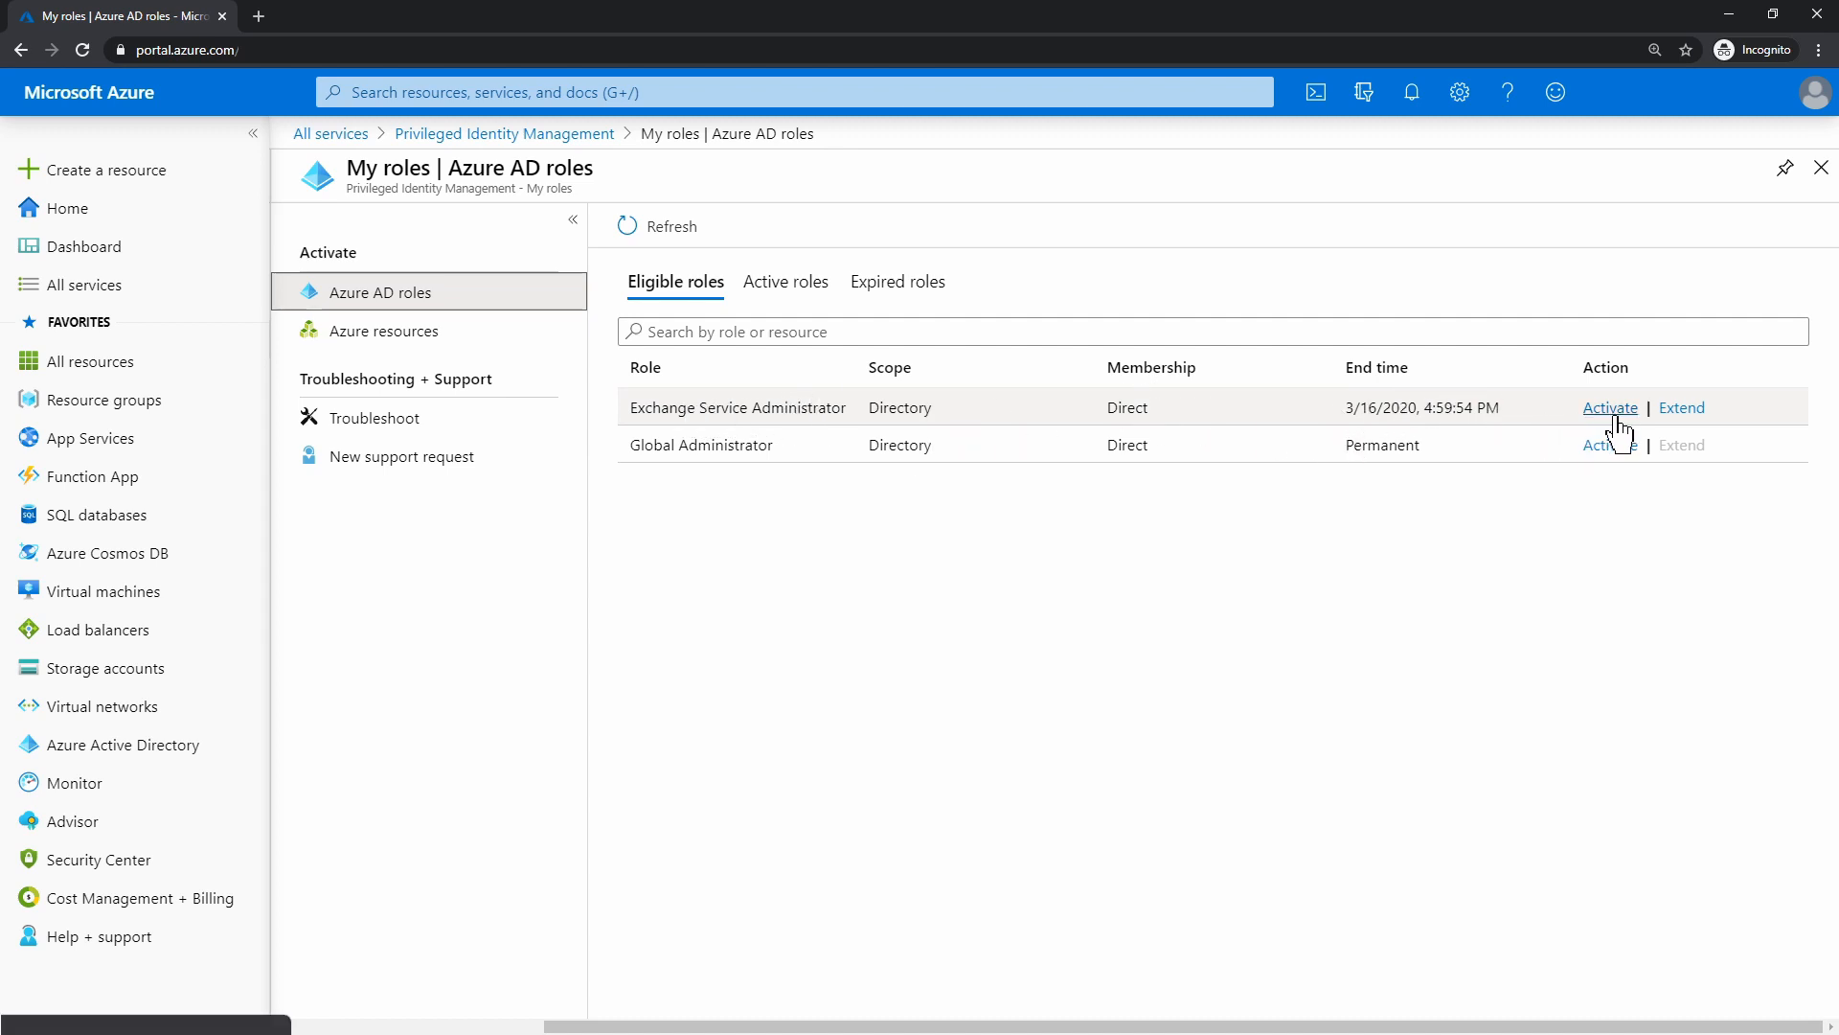
Cancel the Extend pane and request Exchange Service Administrator activation with reason 'need to move a mailbox'
{"action": "left_click", "coordinate": [1684, 421]}
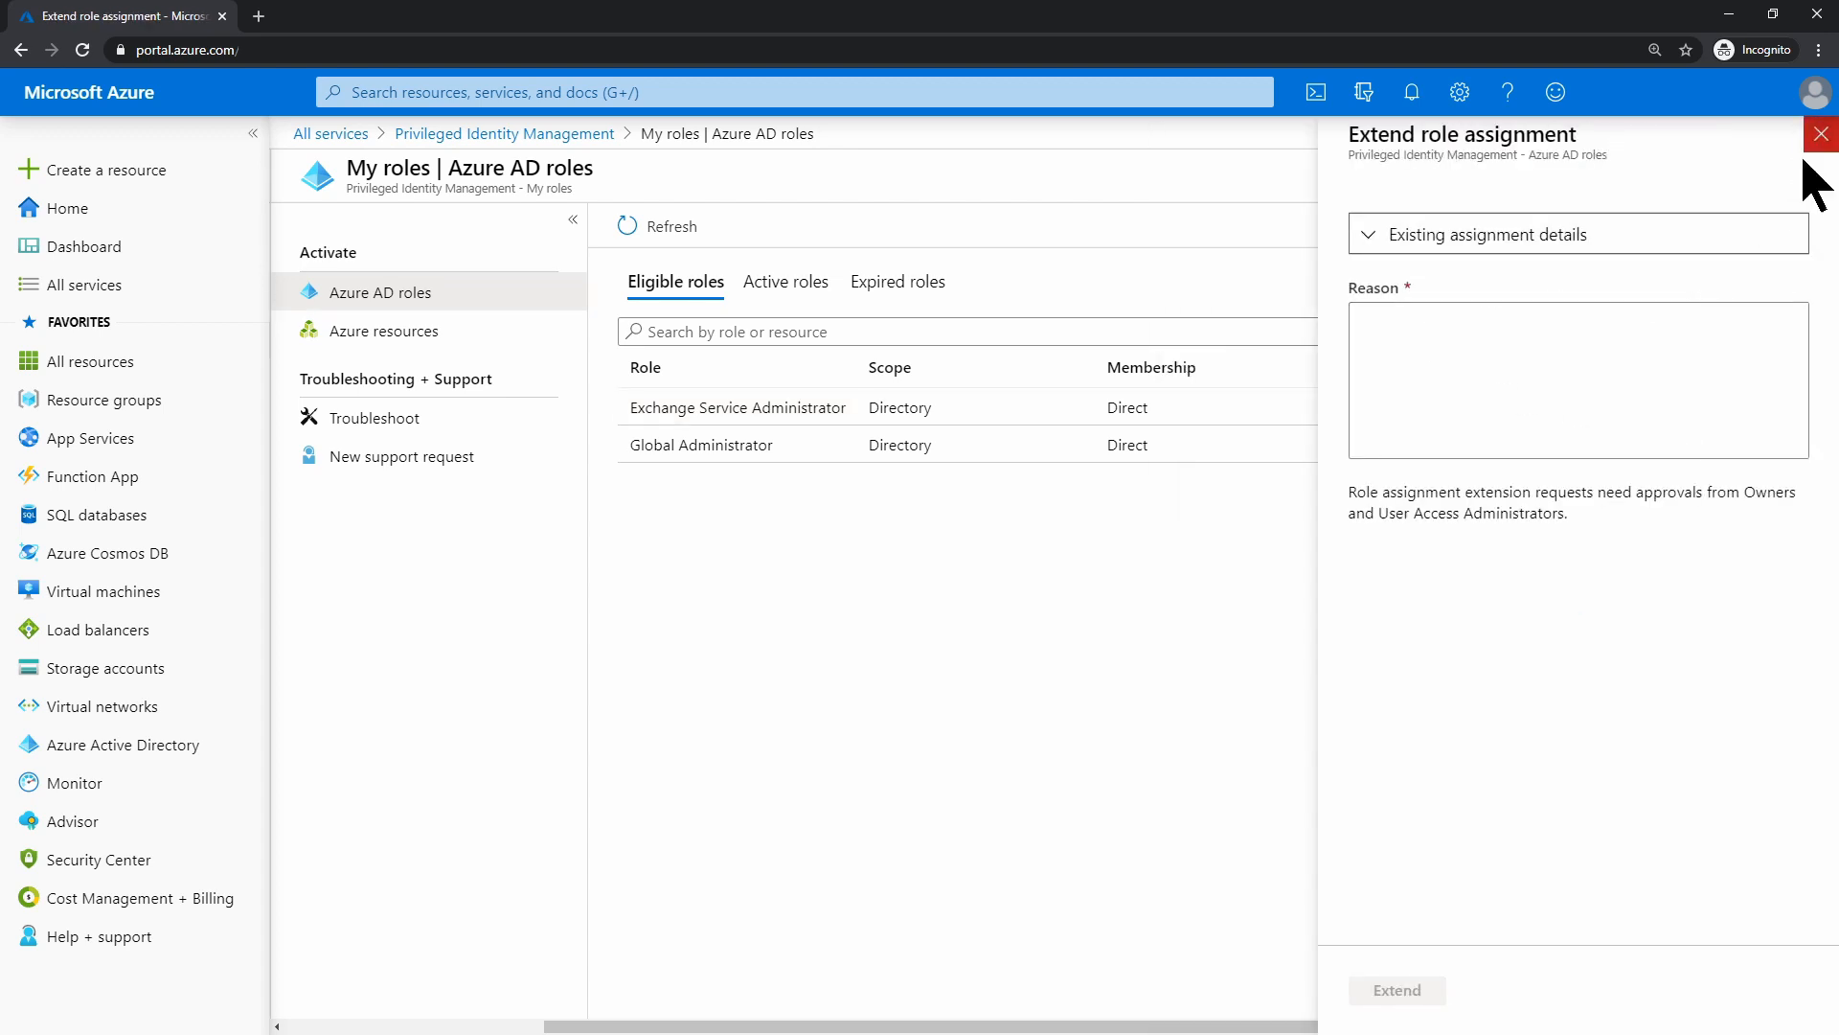
{"action": "left_click", "coordinate": [1392, 255]}
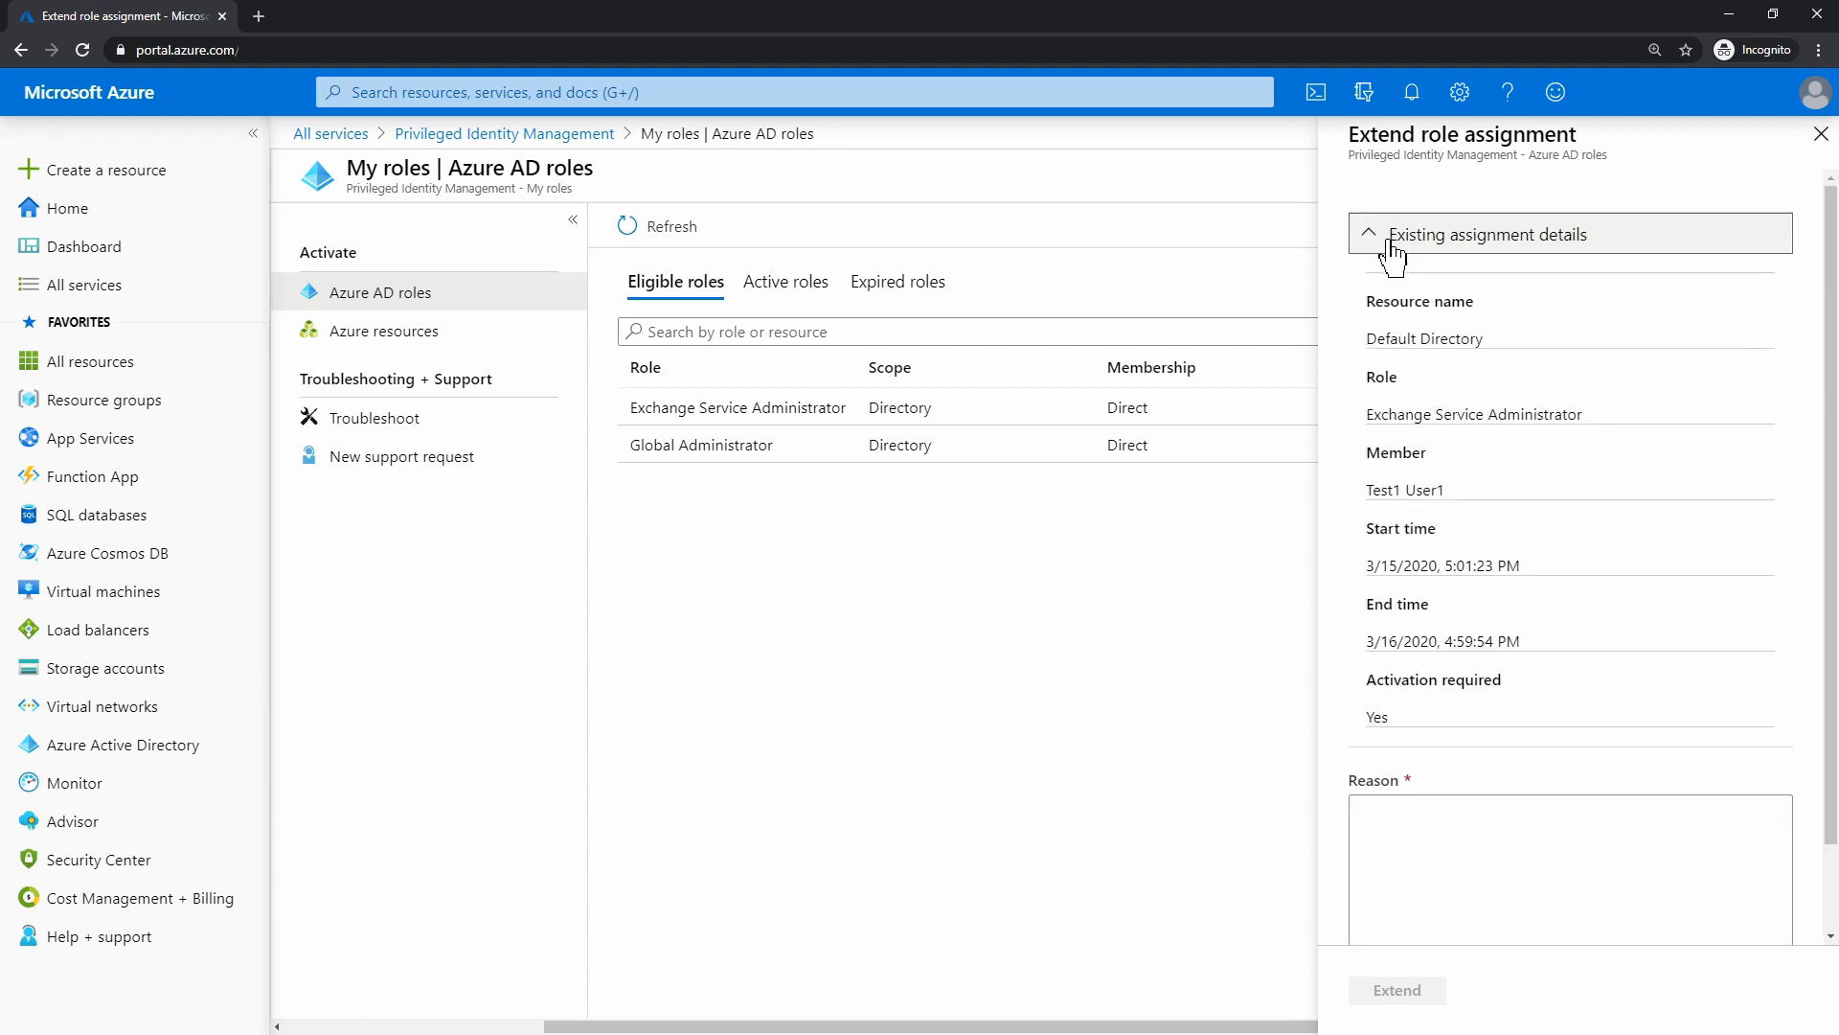
{"action": "left_click", "coordinate": [1392, 255]}
{"action": "left_click", "coordinate": [1821, 133]}
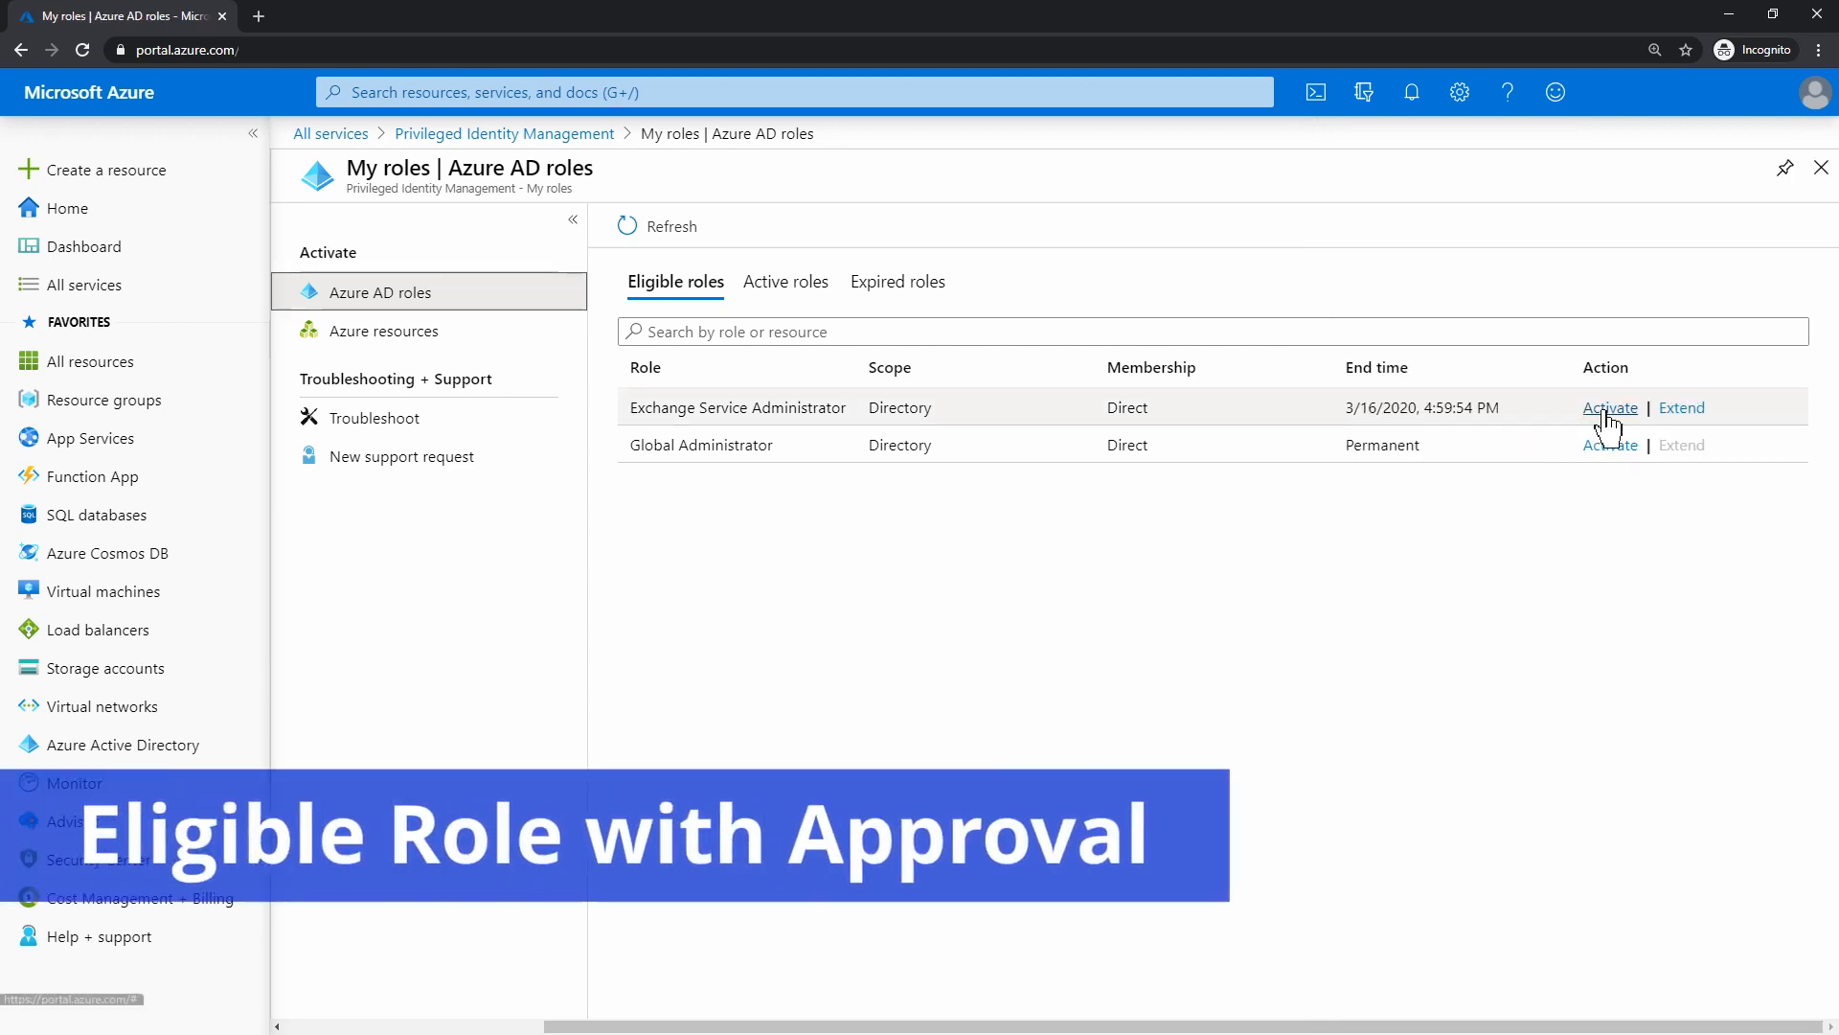
{"action": "left_click", "coordinate": [1609, 408]}
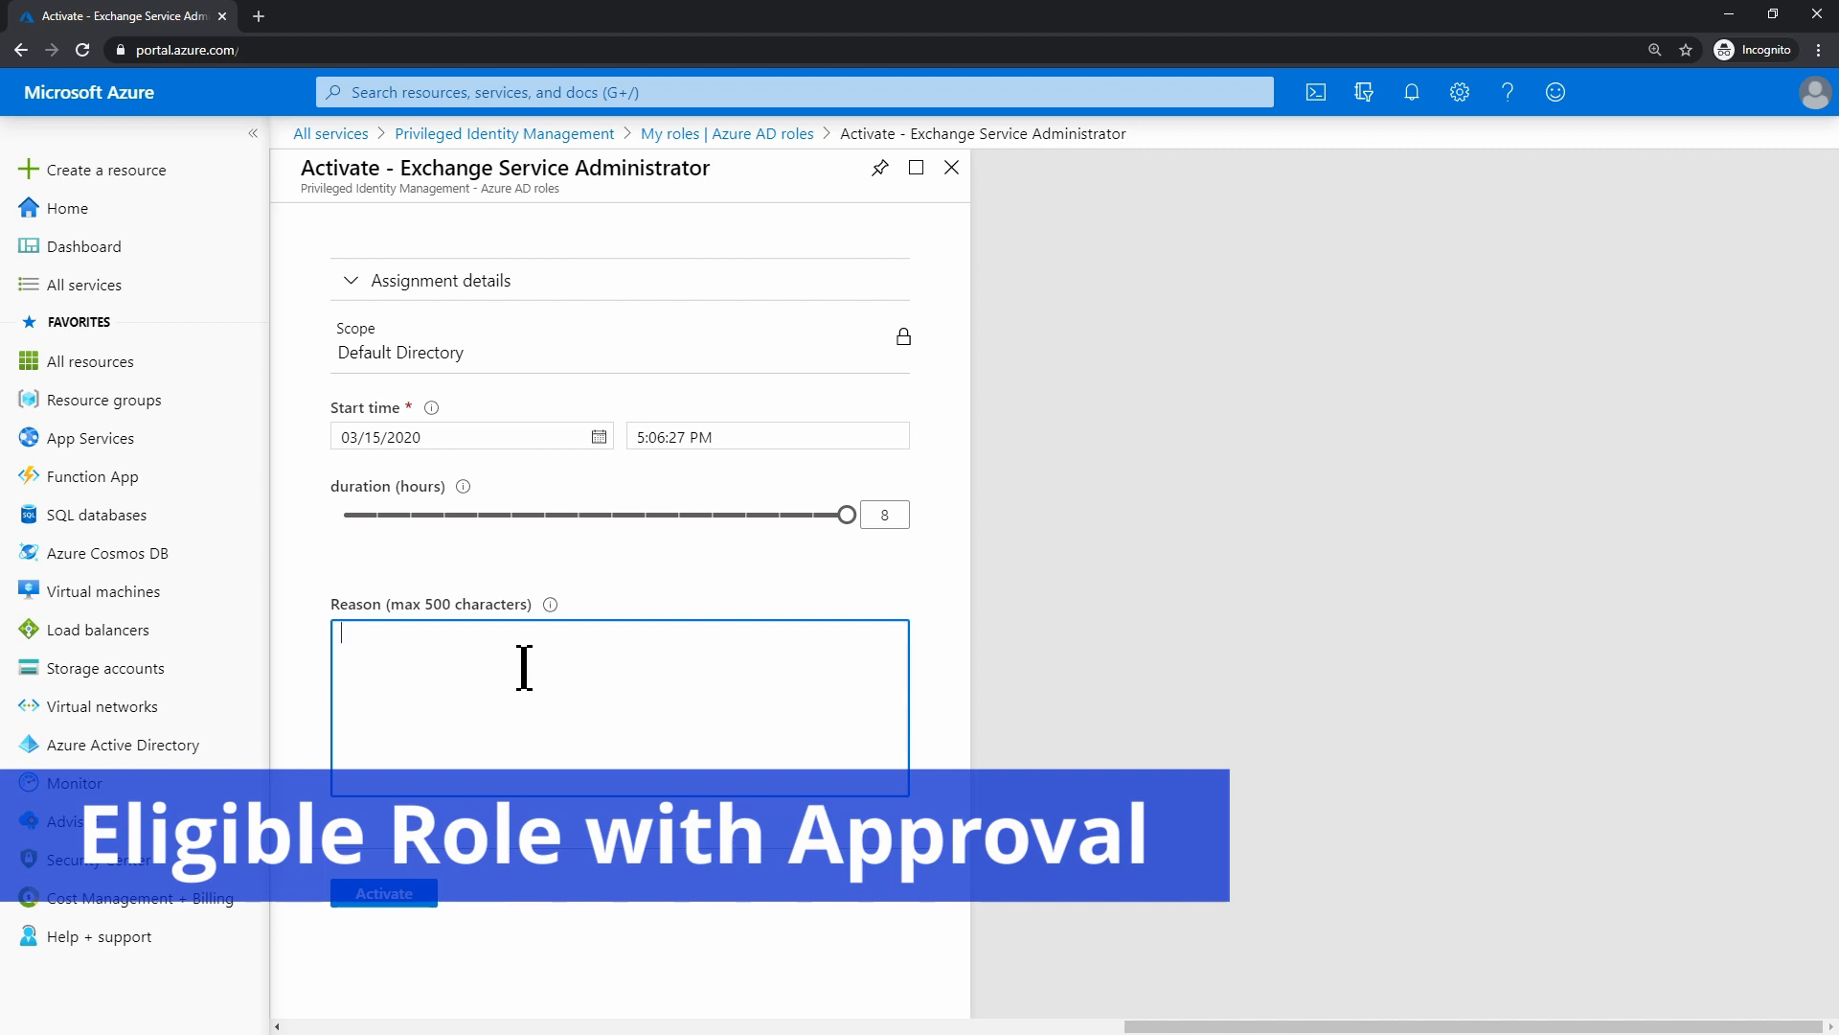
{"action": "type", "text": "need to move a mailbox"}
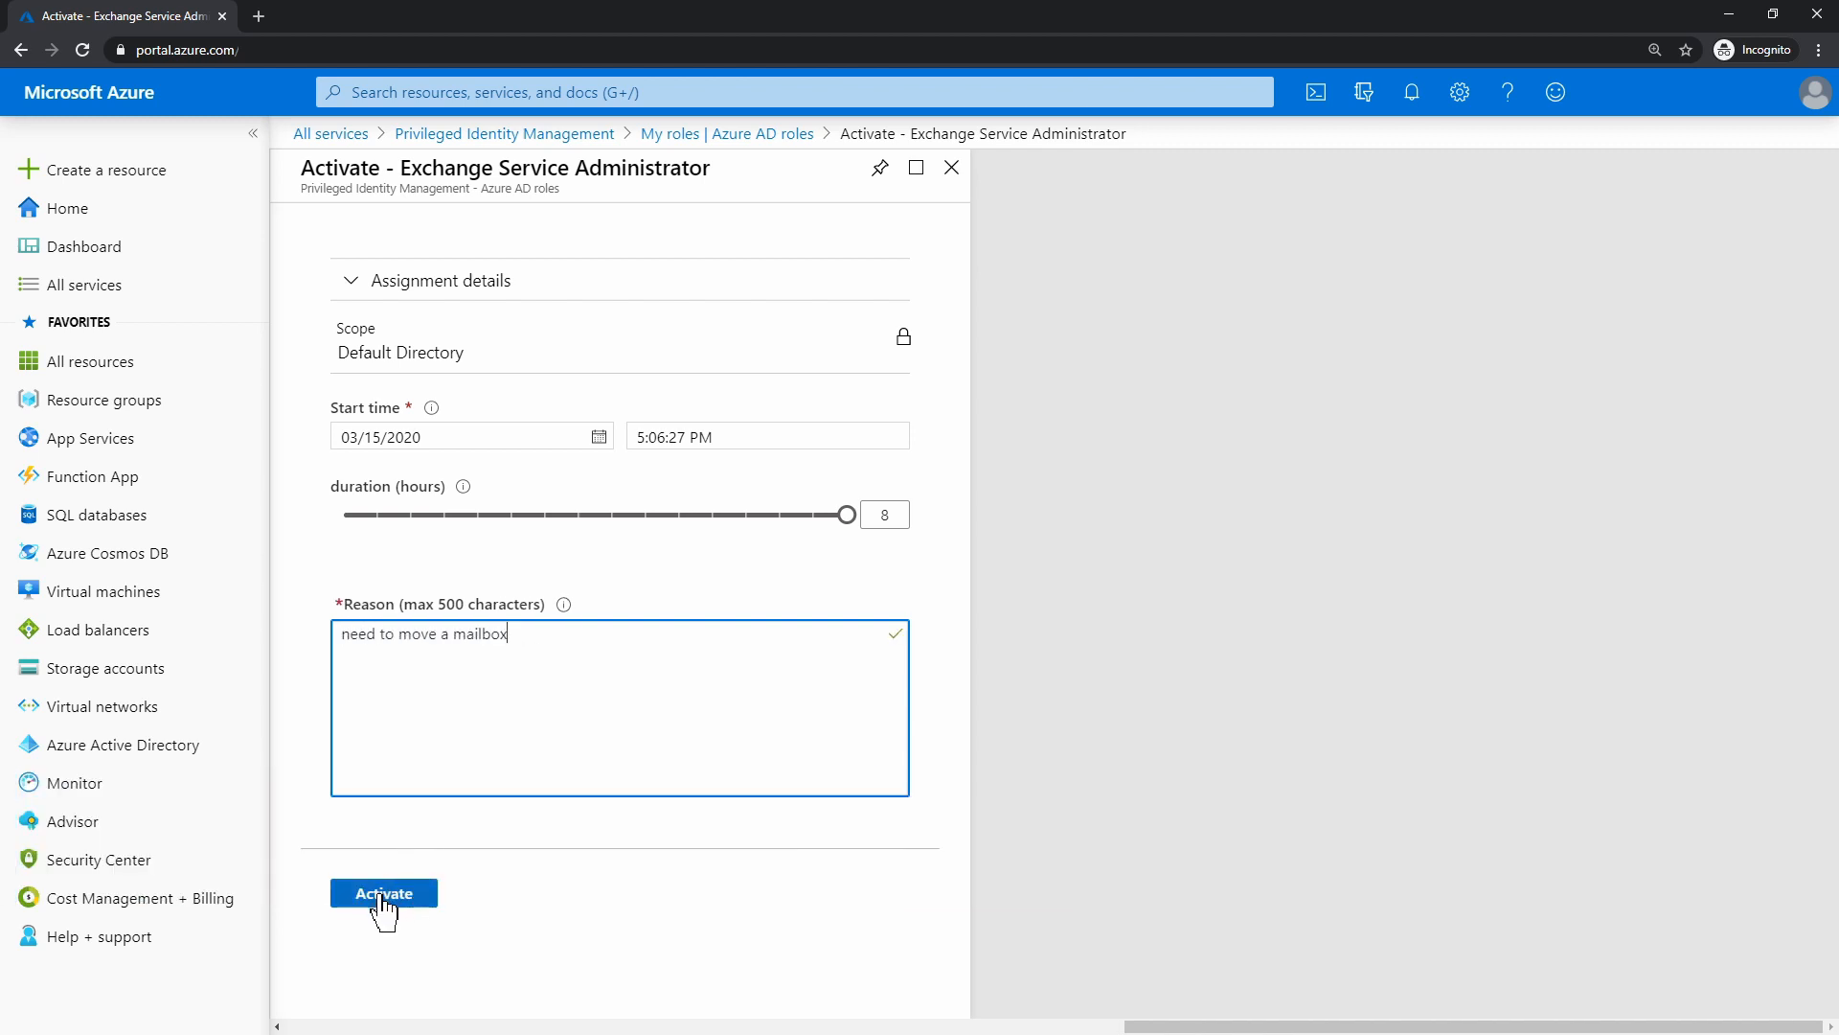
{"action": "left_click", "coordinate": [383, 895]}
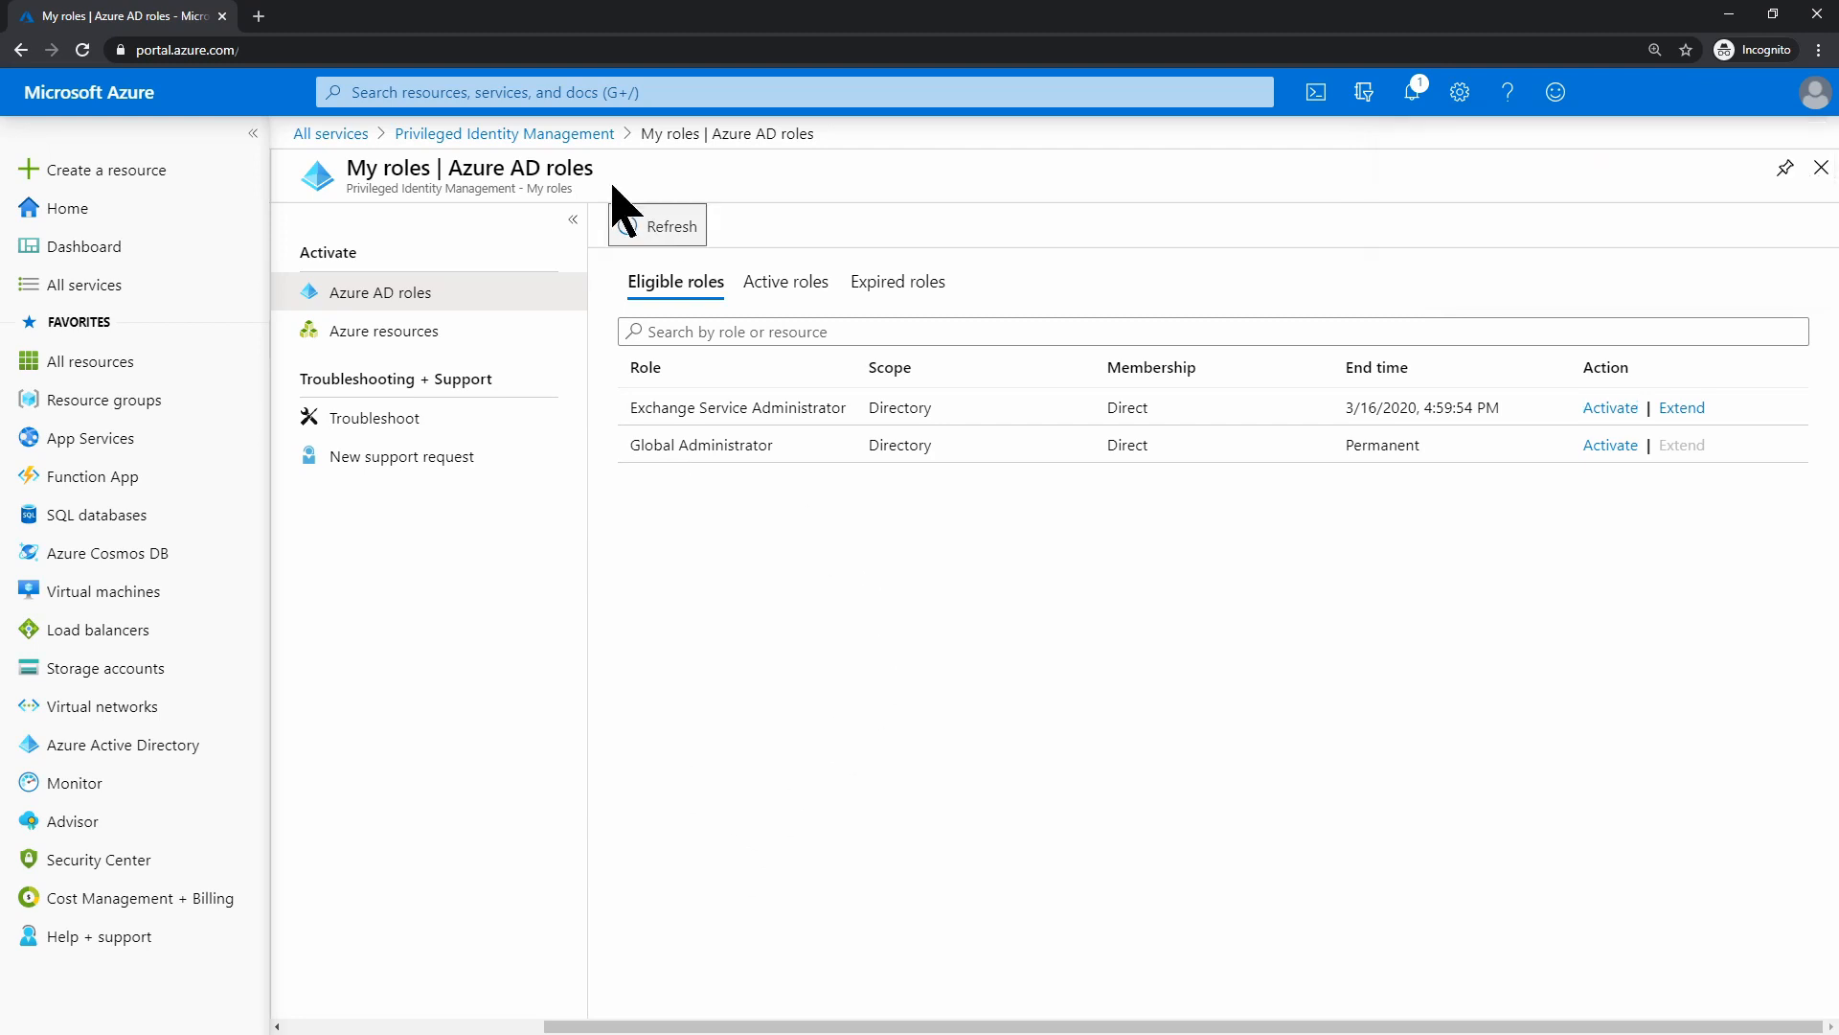
Confirm the activation request is pending in My requests, then switch to the admin's window
{"action": "left_click", "coordinate": [547, 137]}
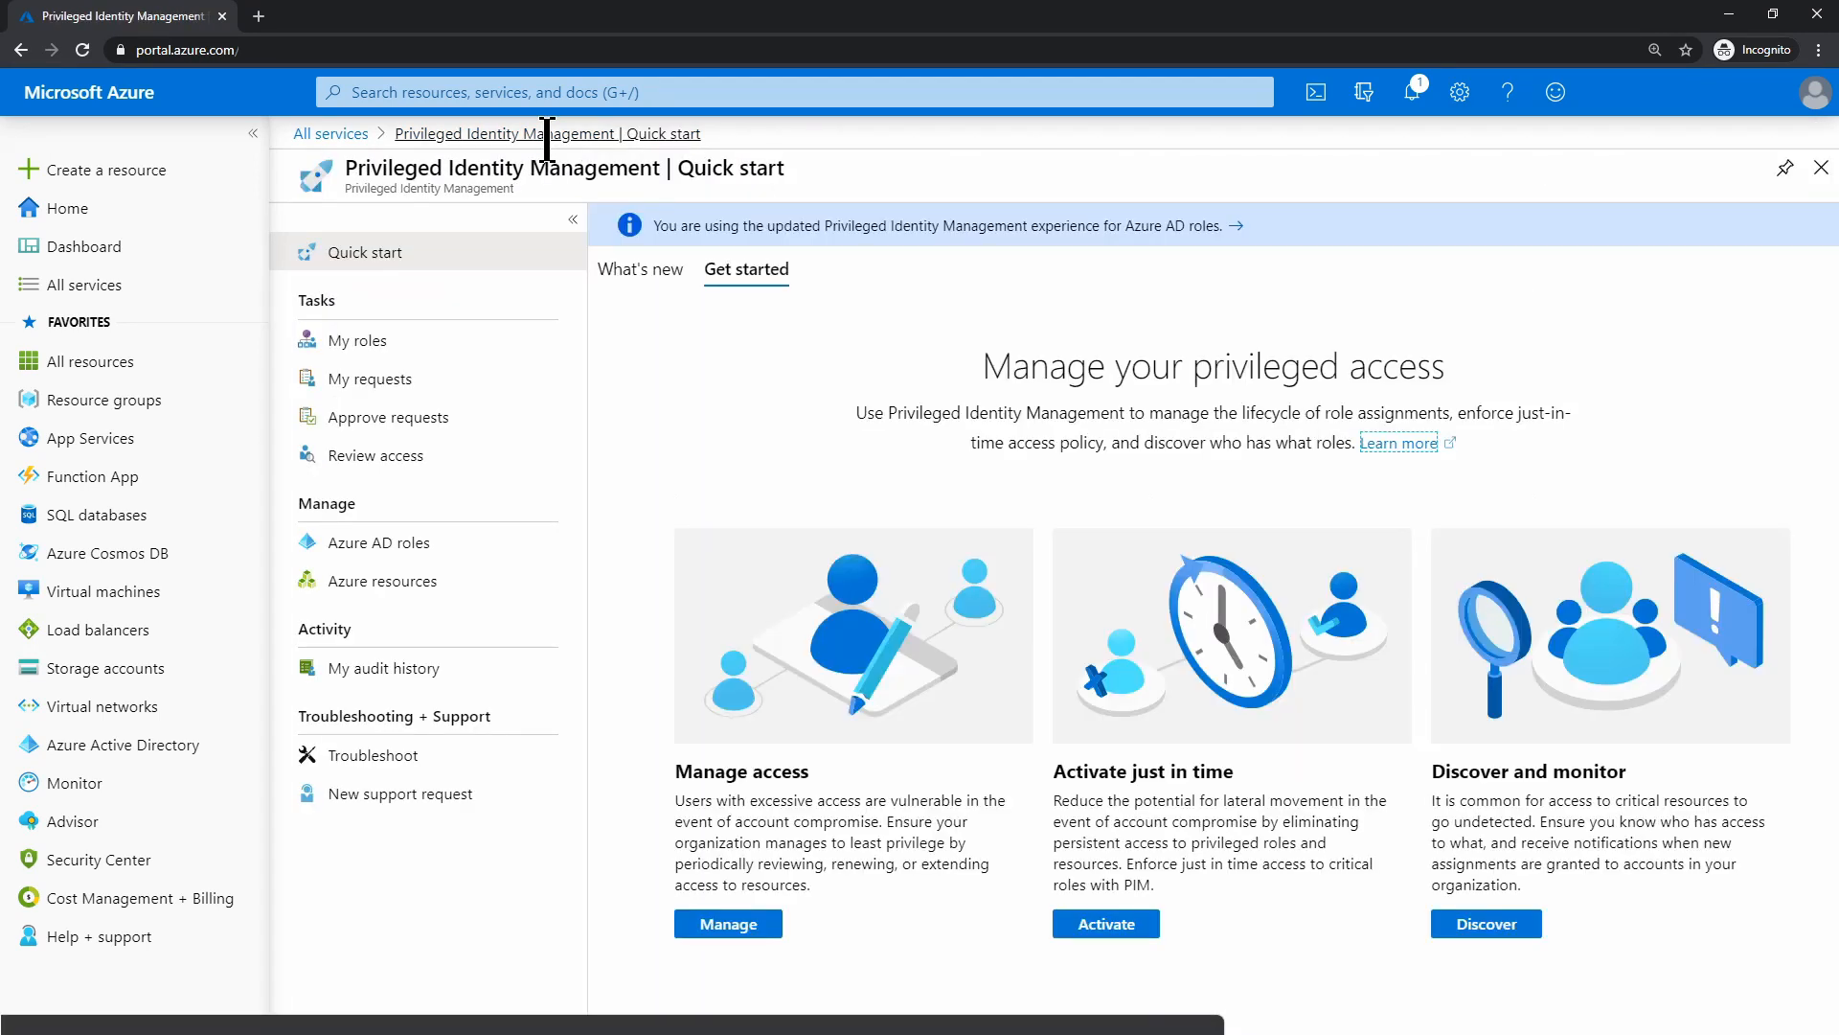
{"action": "left_click", "coordinate": [382, 381]}
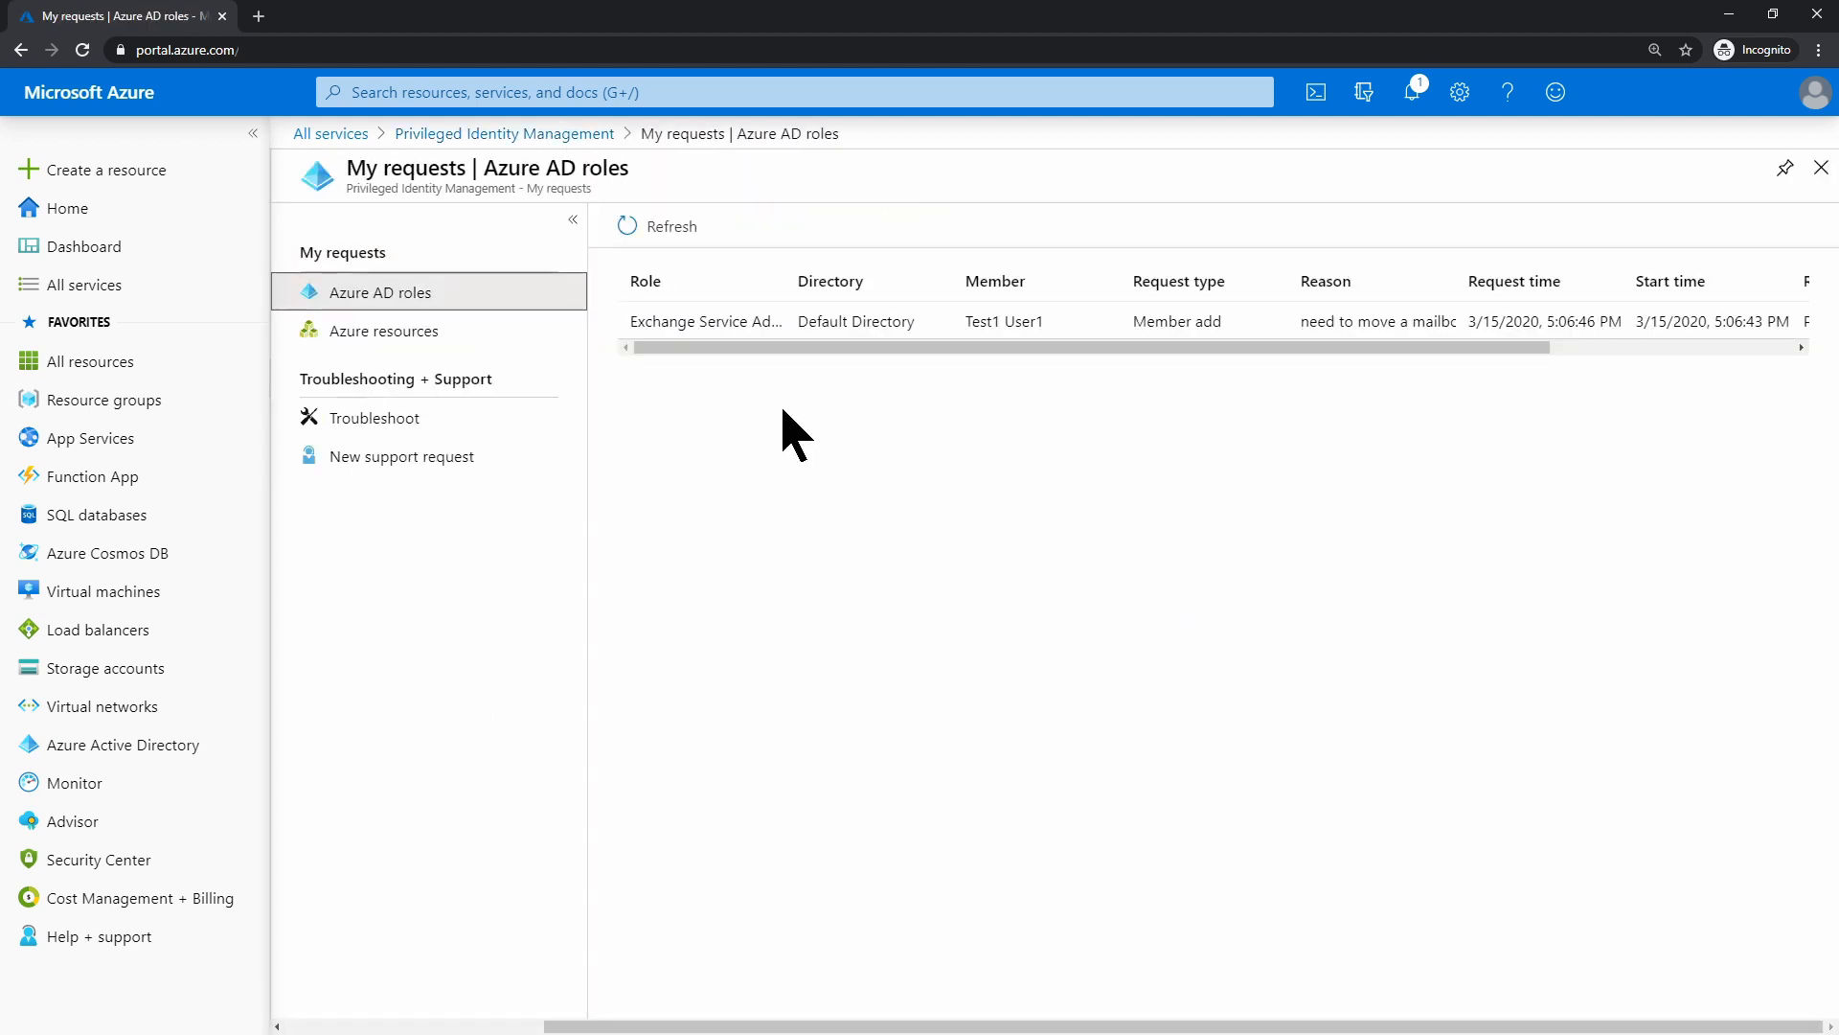
{"action": "left_click", "coordinate": [592, 134]}
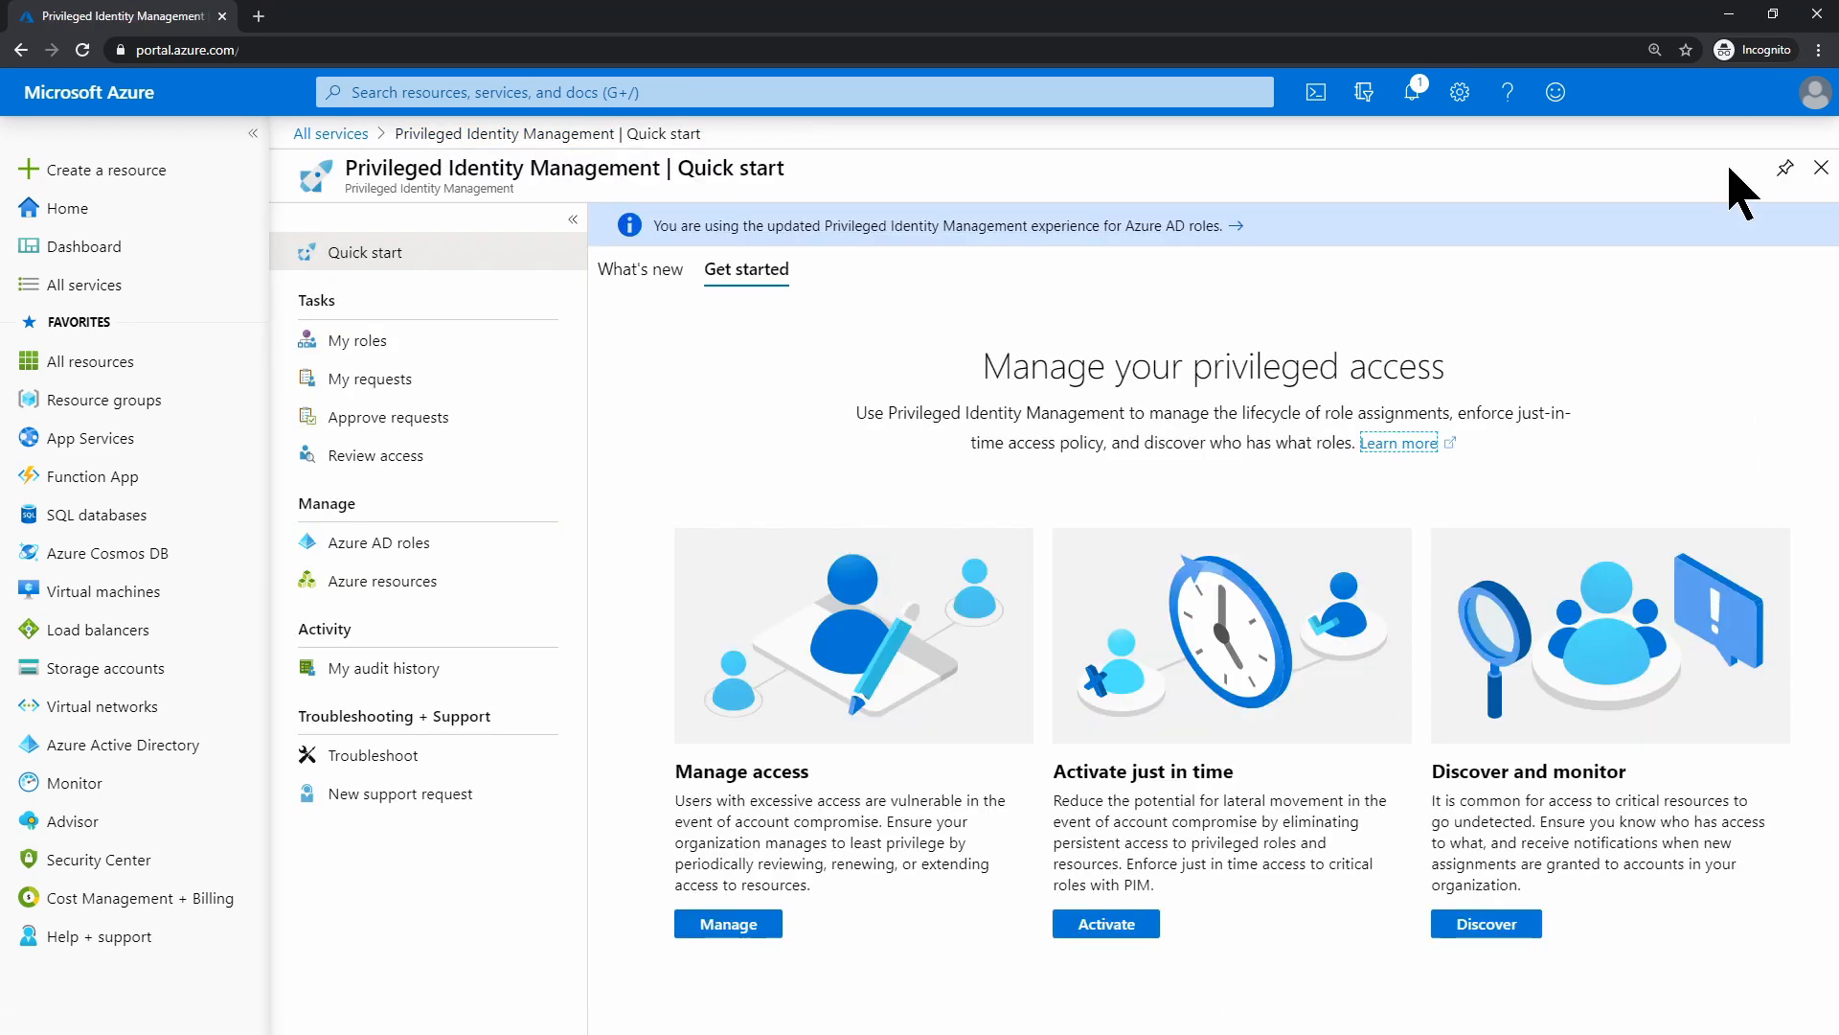
{"action": "left_click", "coordinate": [1730, 15]}
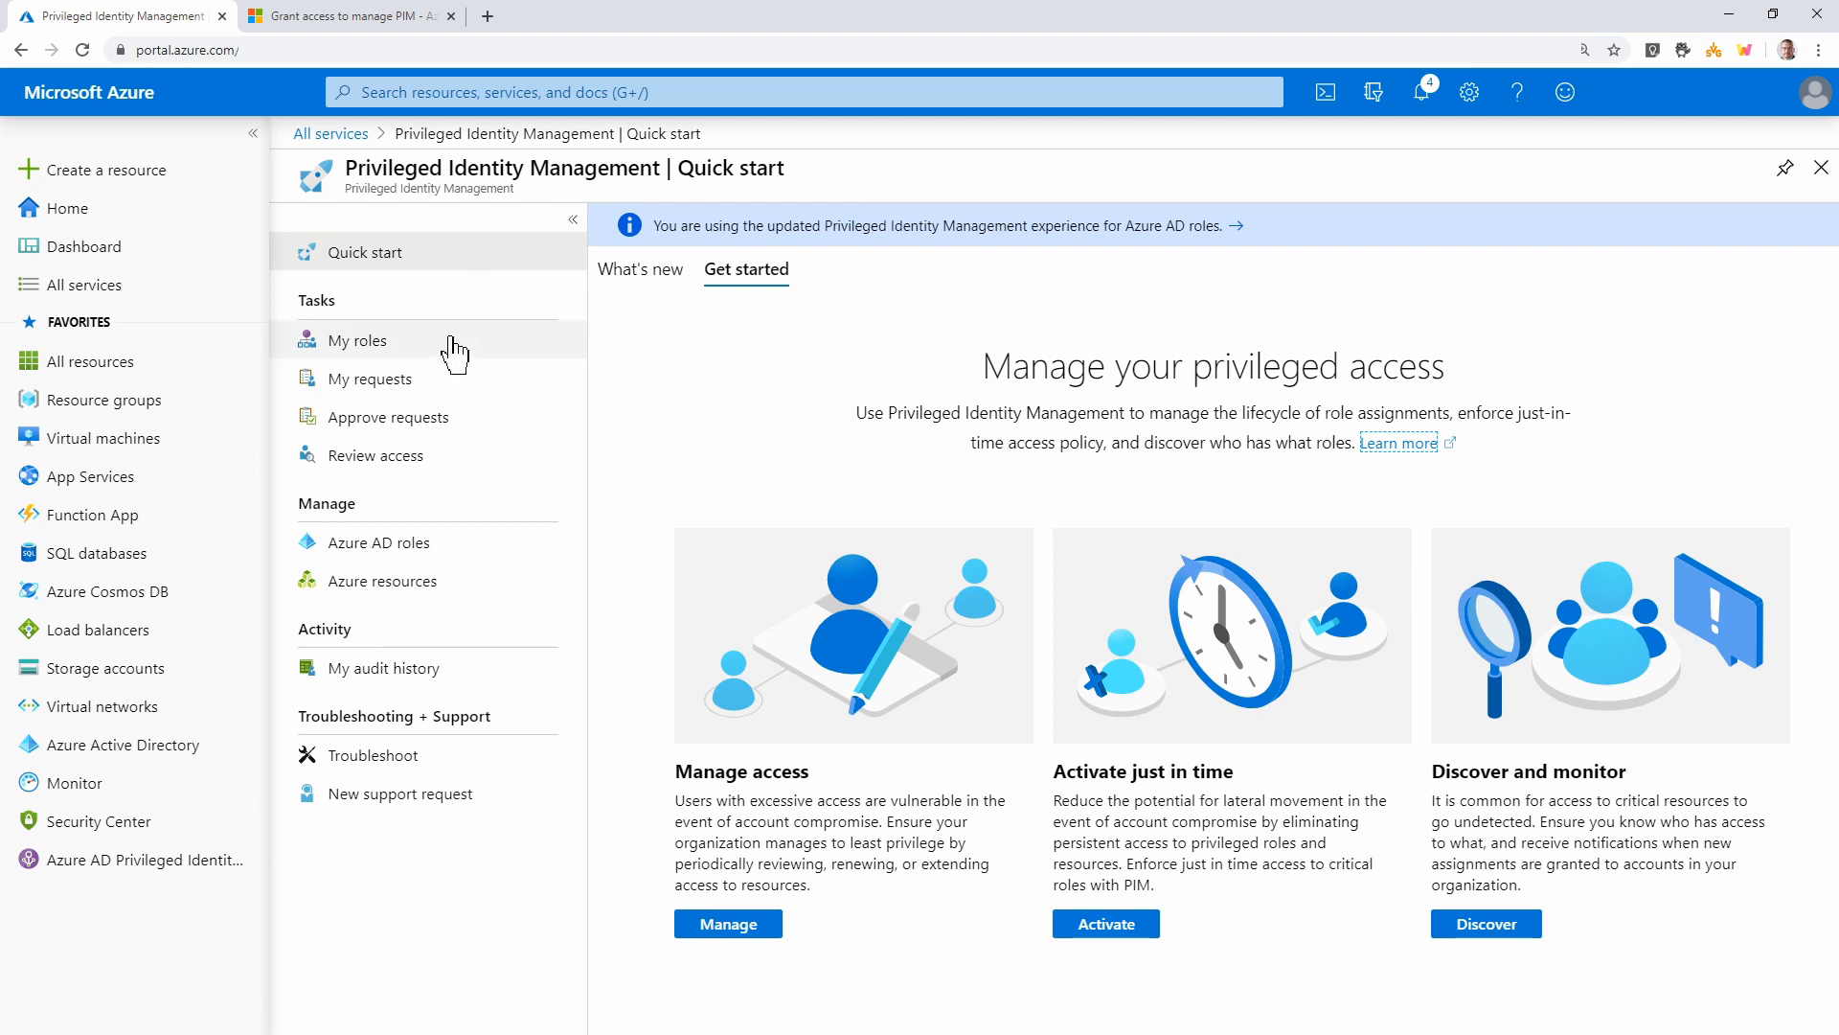
Approve the test user's Exchange Service Administrator activation request with justification 'Looks good'
{"action": "left_click", "coordinate": [422, 383]}
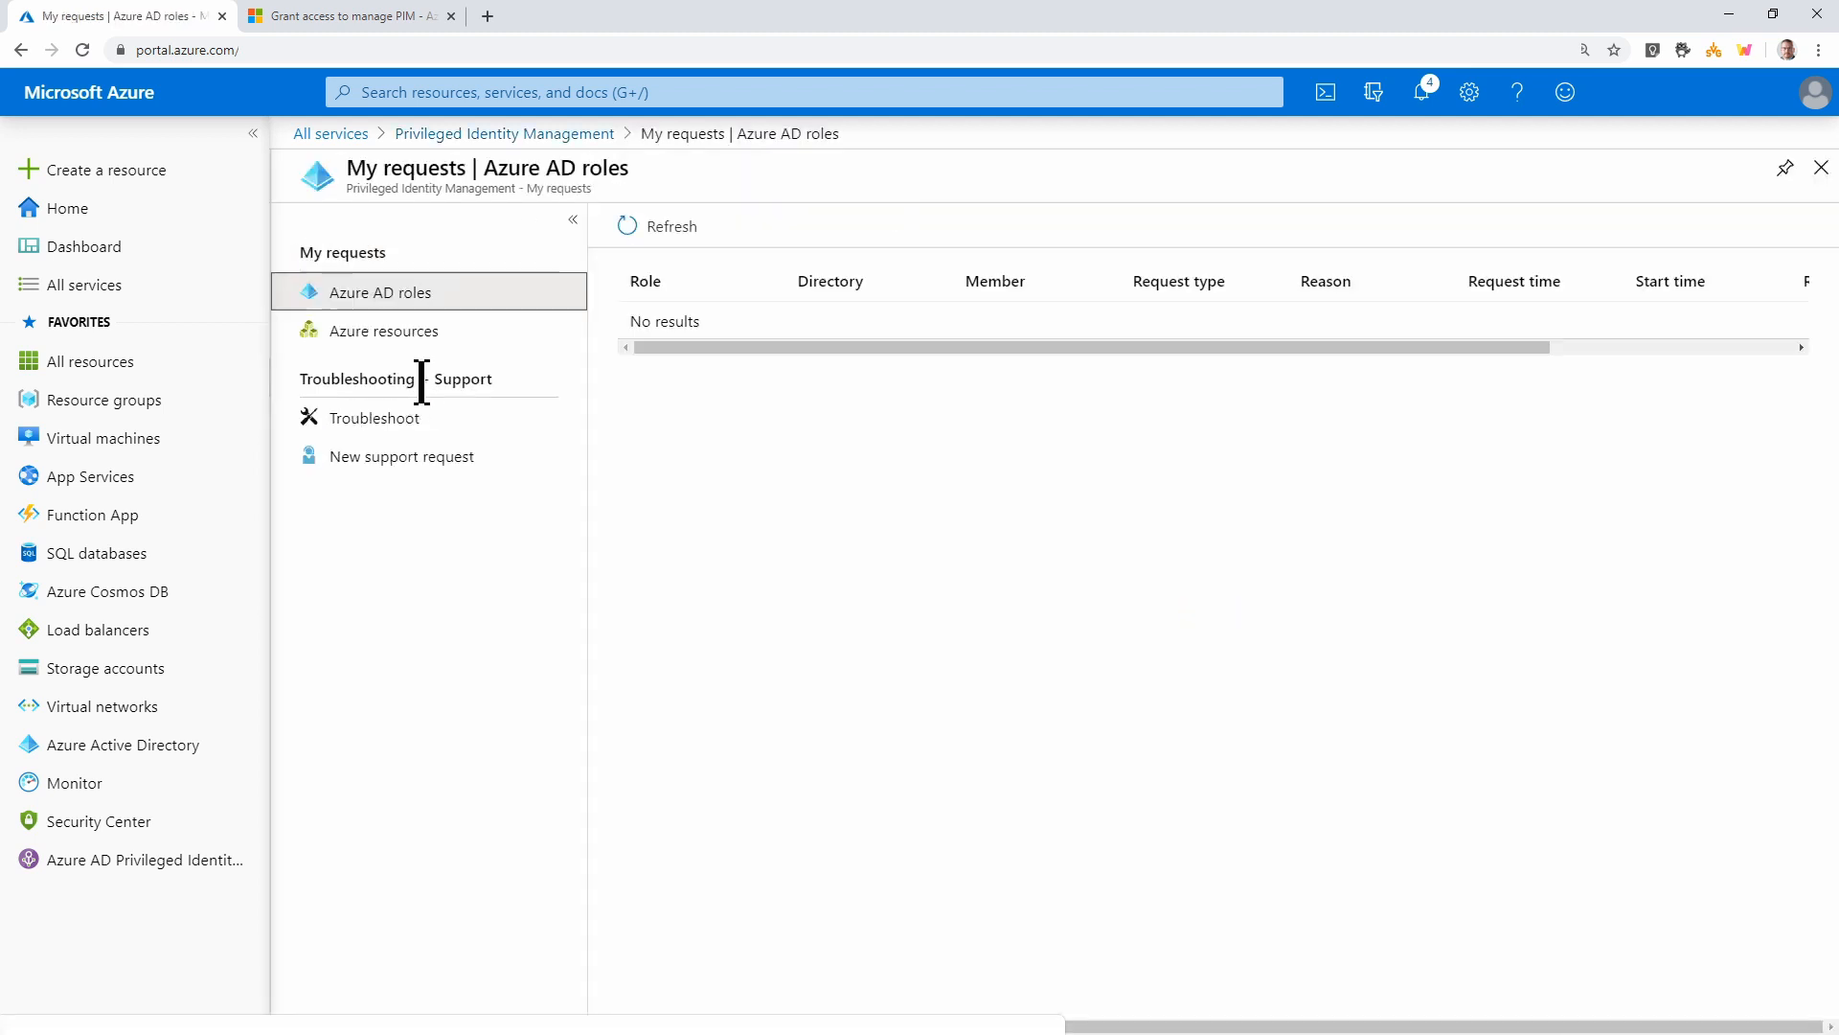
{"action": "left_click", "coordinate": [508, 134]}
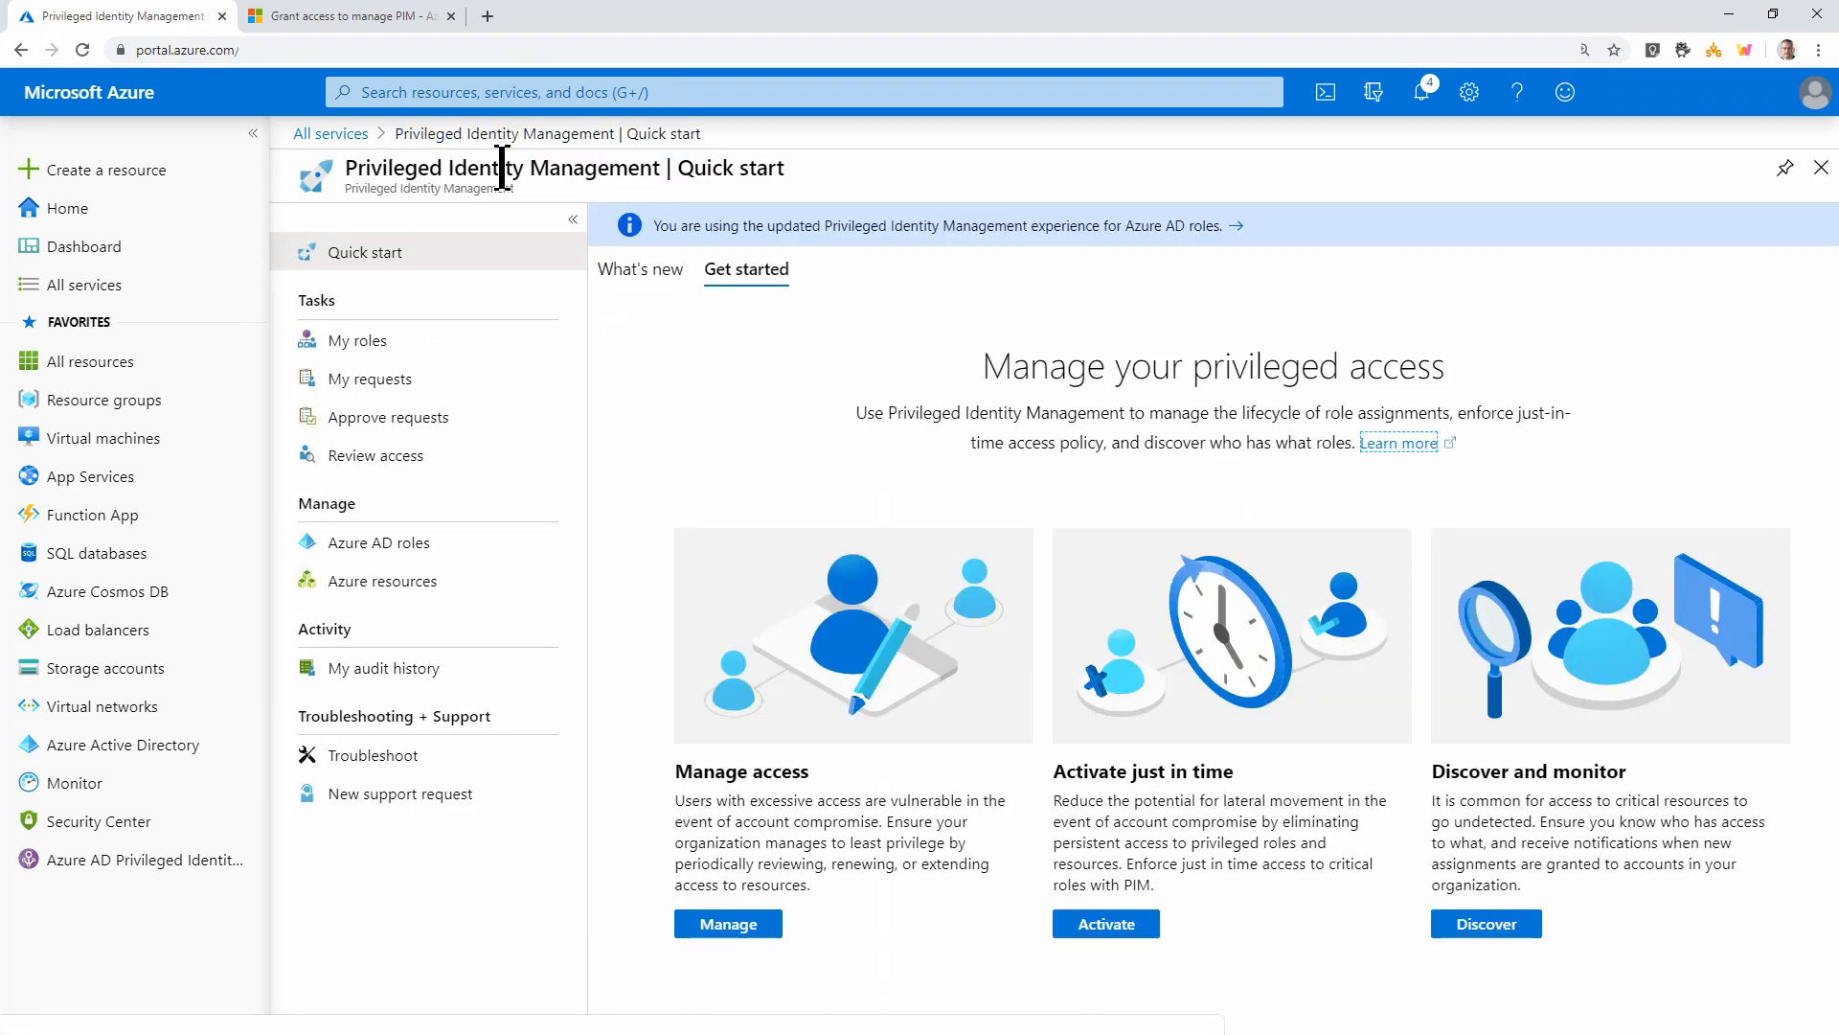
{"action": "left_click", "coordinate": [415, 428]}
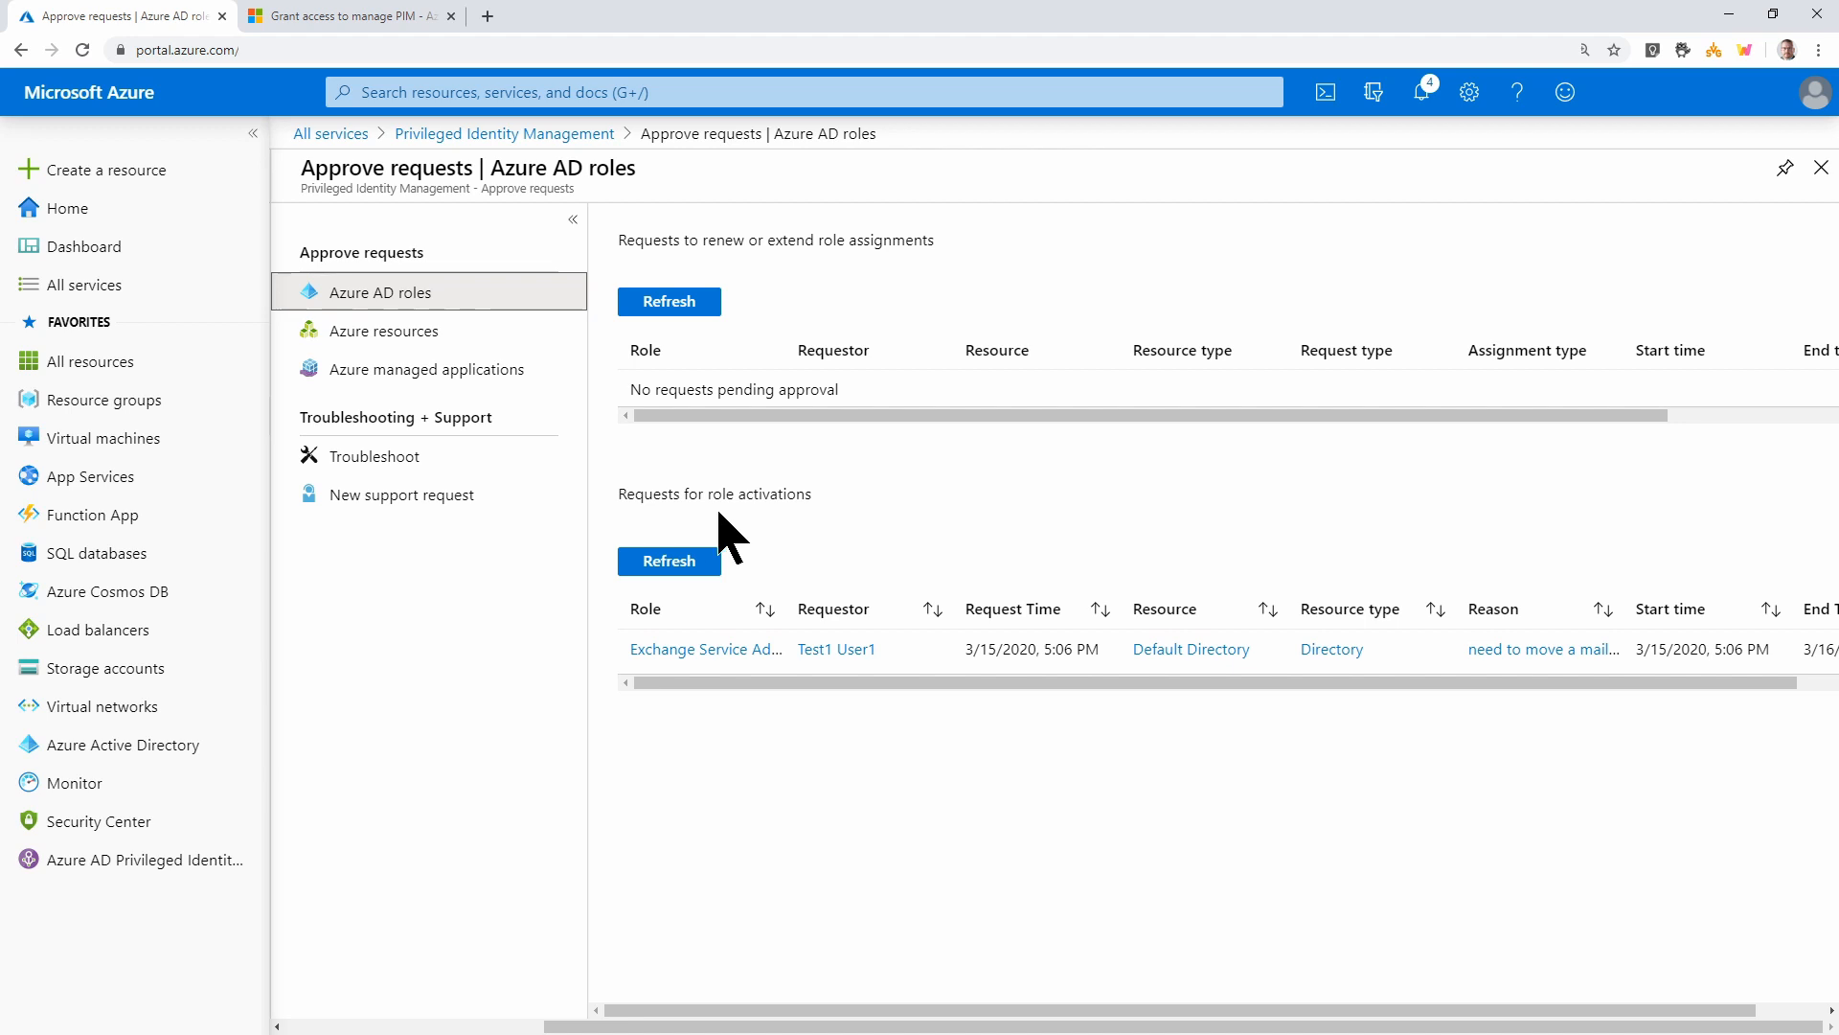
{"action": "left_click", "coordinate": [772, 659]}
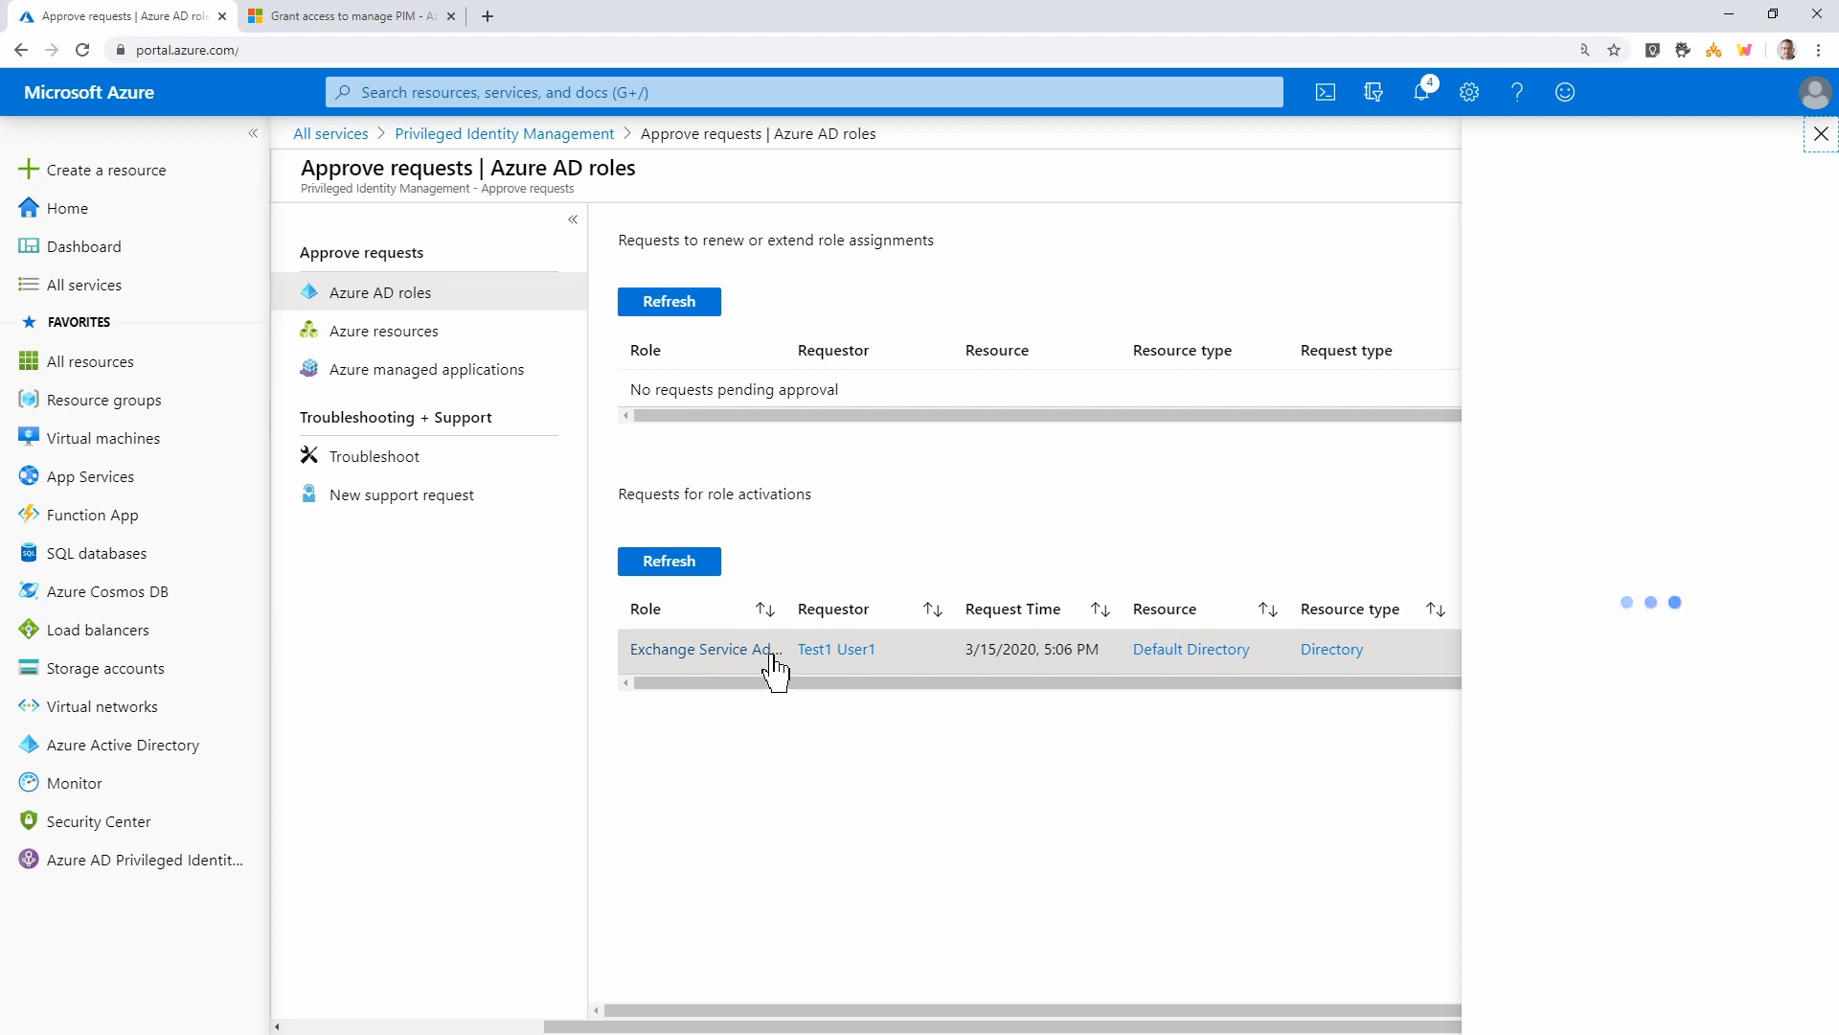
{"action": "left_click", "coordinate": [1653, 688]}
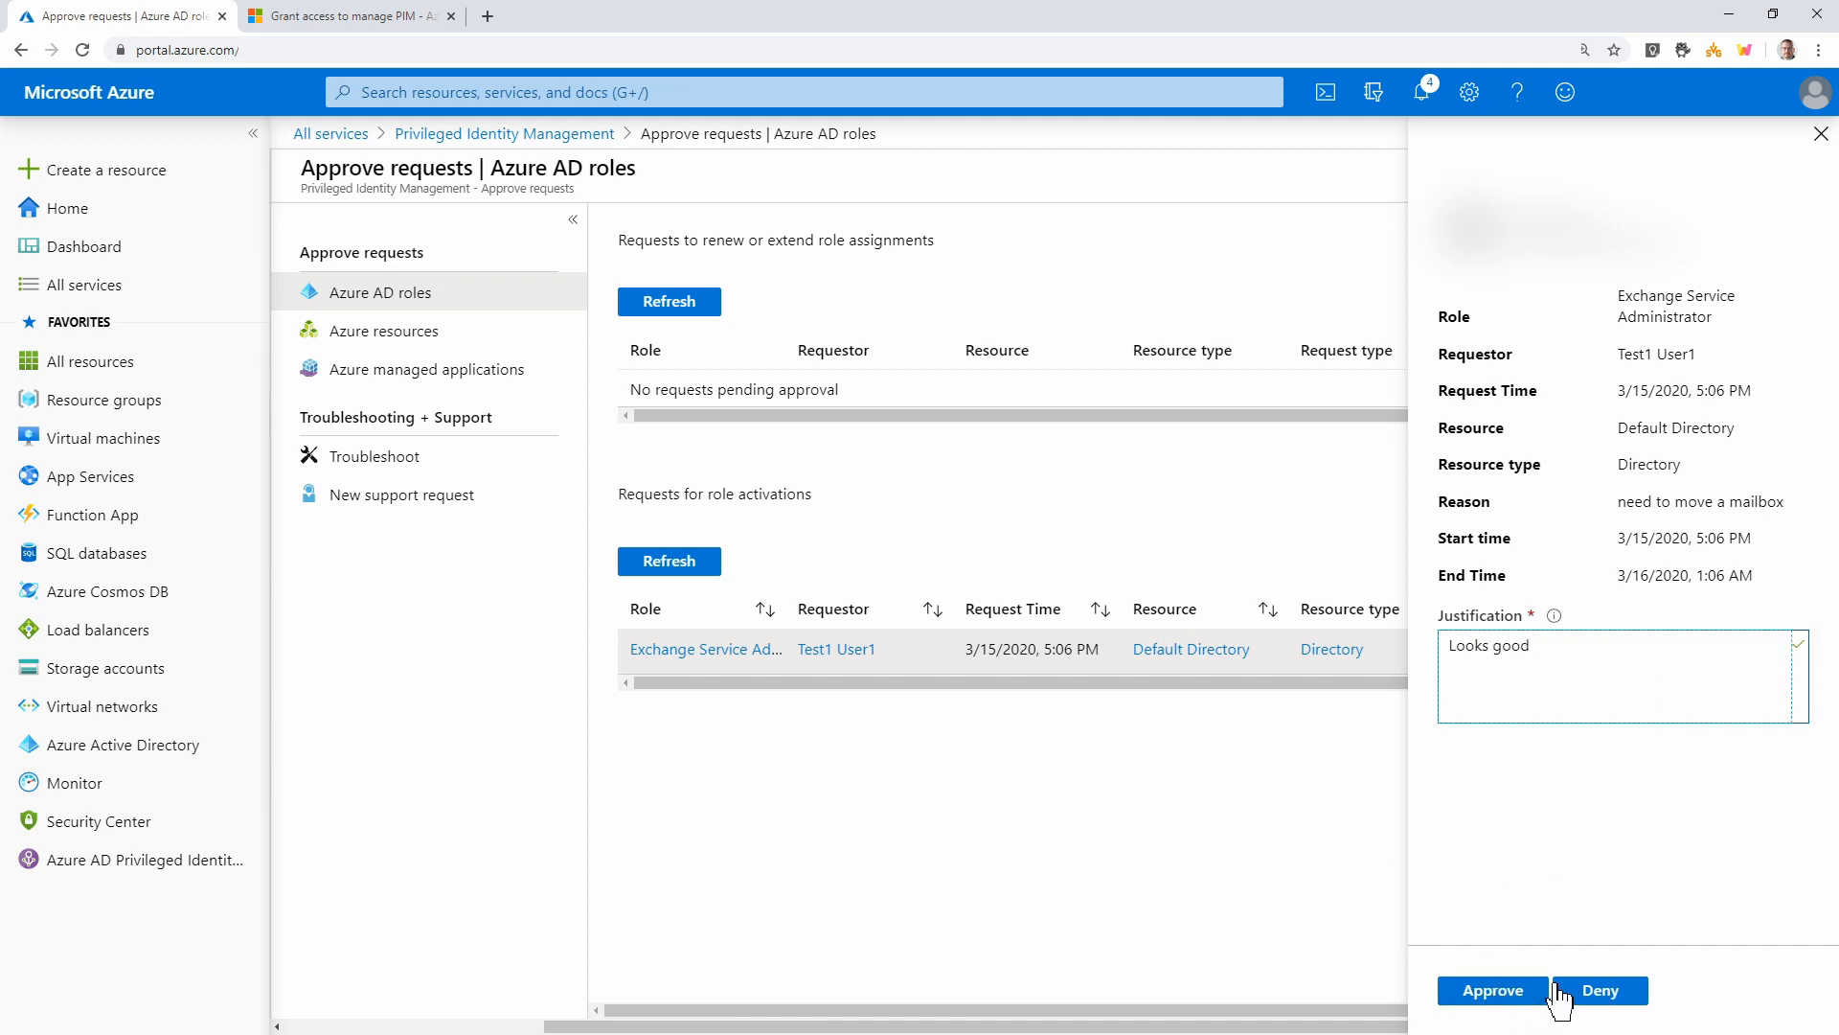
{"action": "left_click", "coordinate": [1486, 992]}
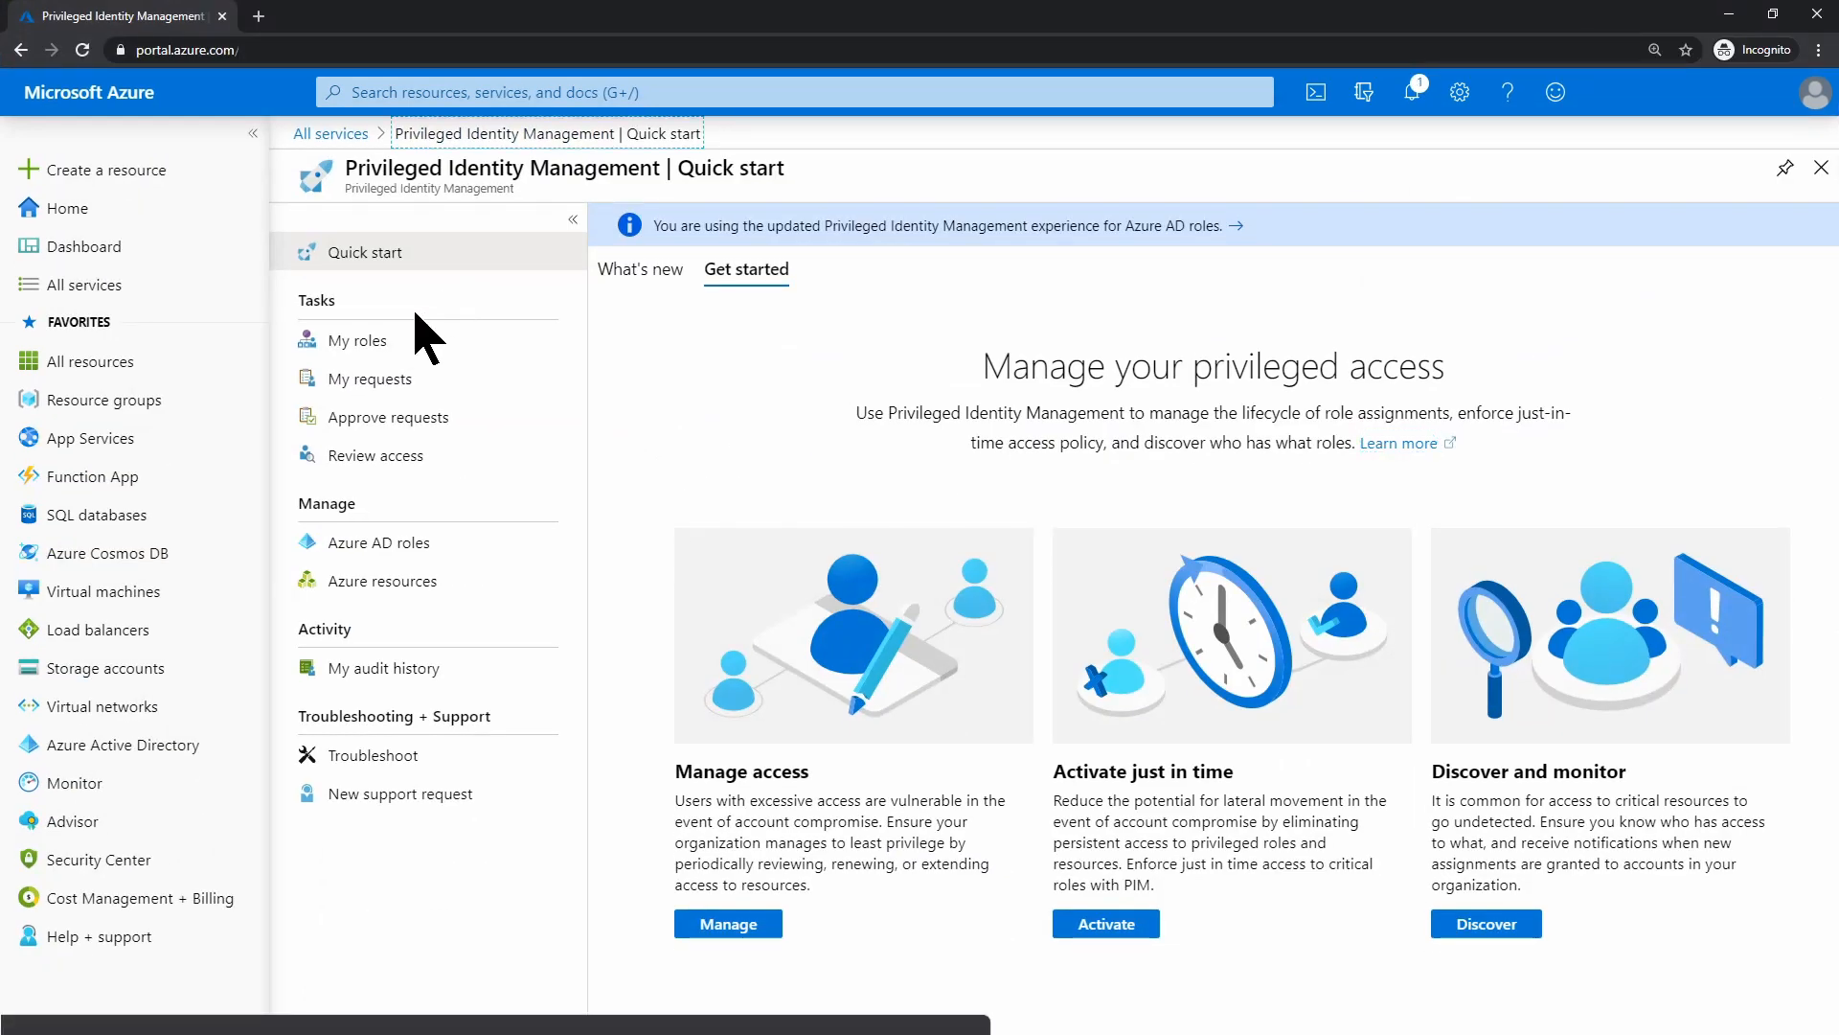
{"action": "left_click", "coordinate": [409, 381]}
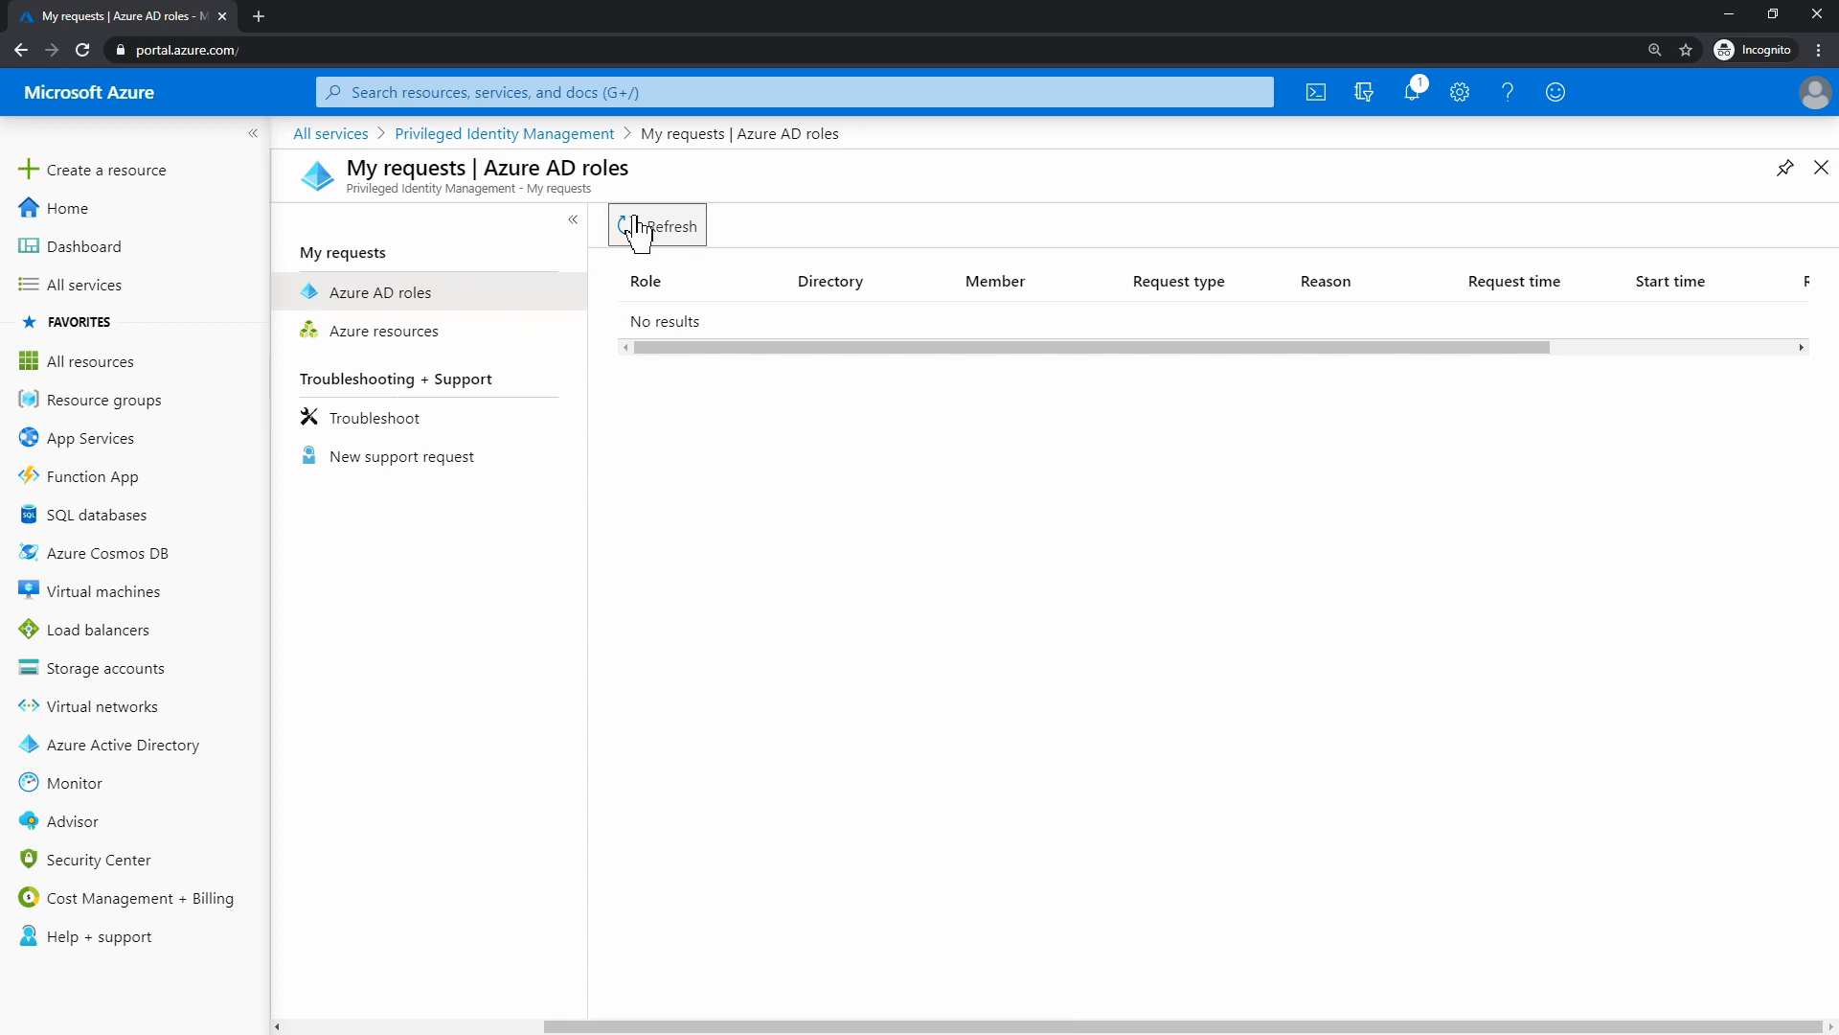
{"action": "left_click", "coordinate": [556, 135]}
{"action": "left_click", "coordinate": [383, 343]}
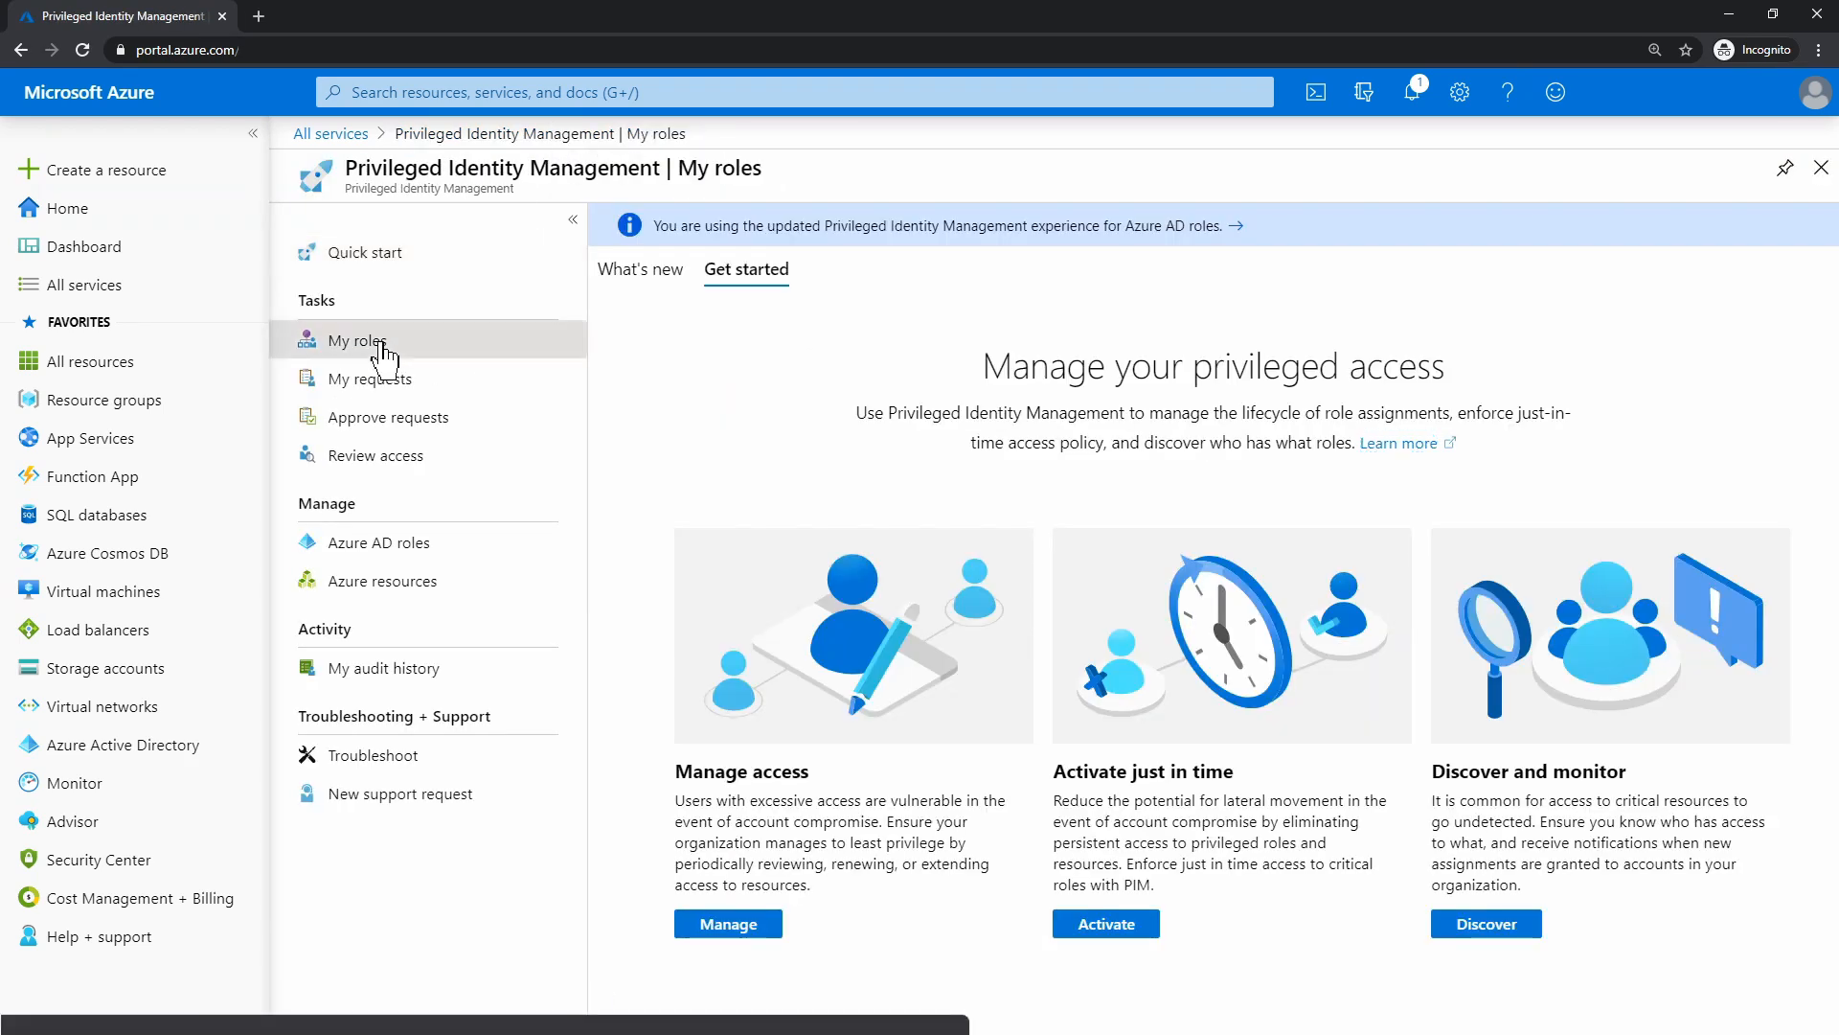
{"action": "left_click", "coordinate": [1621, 417]}
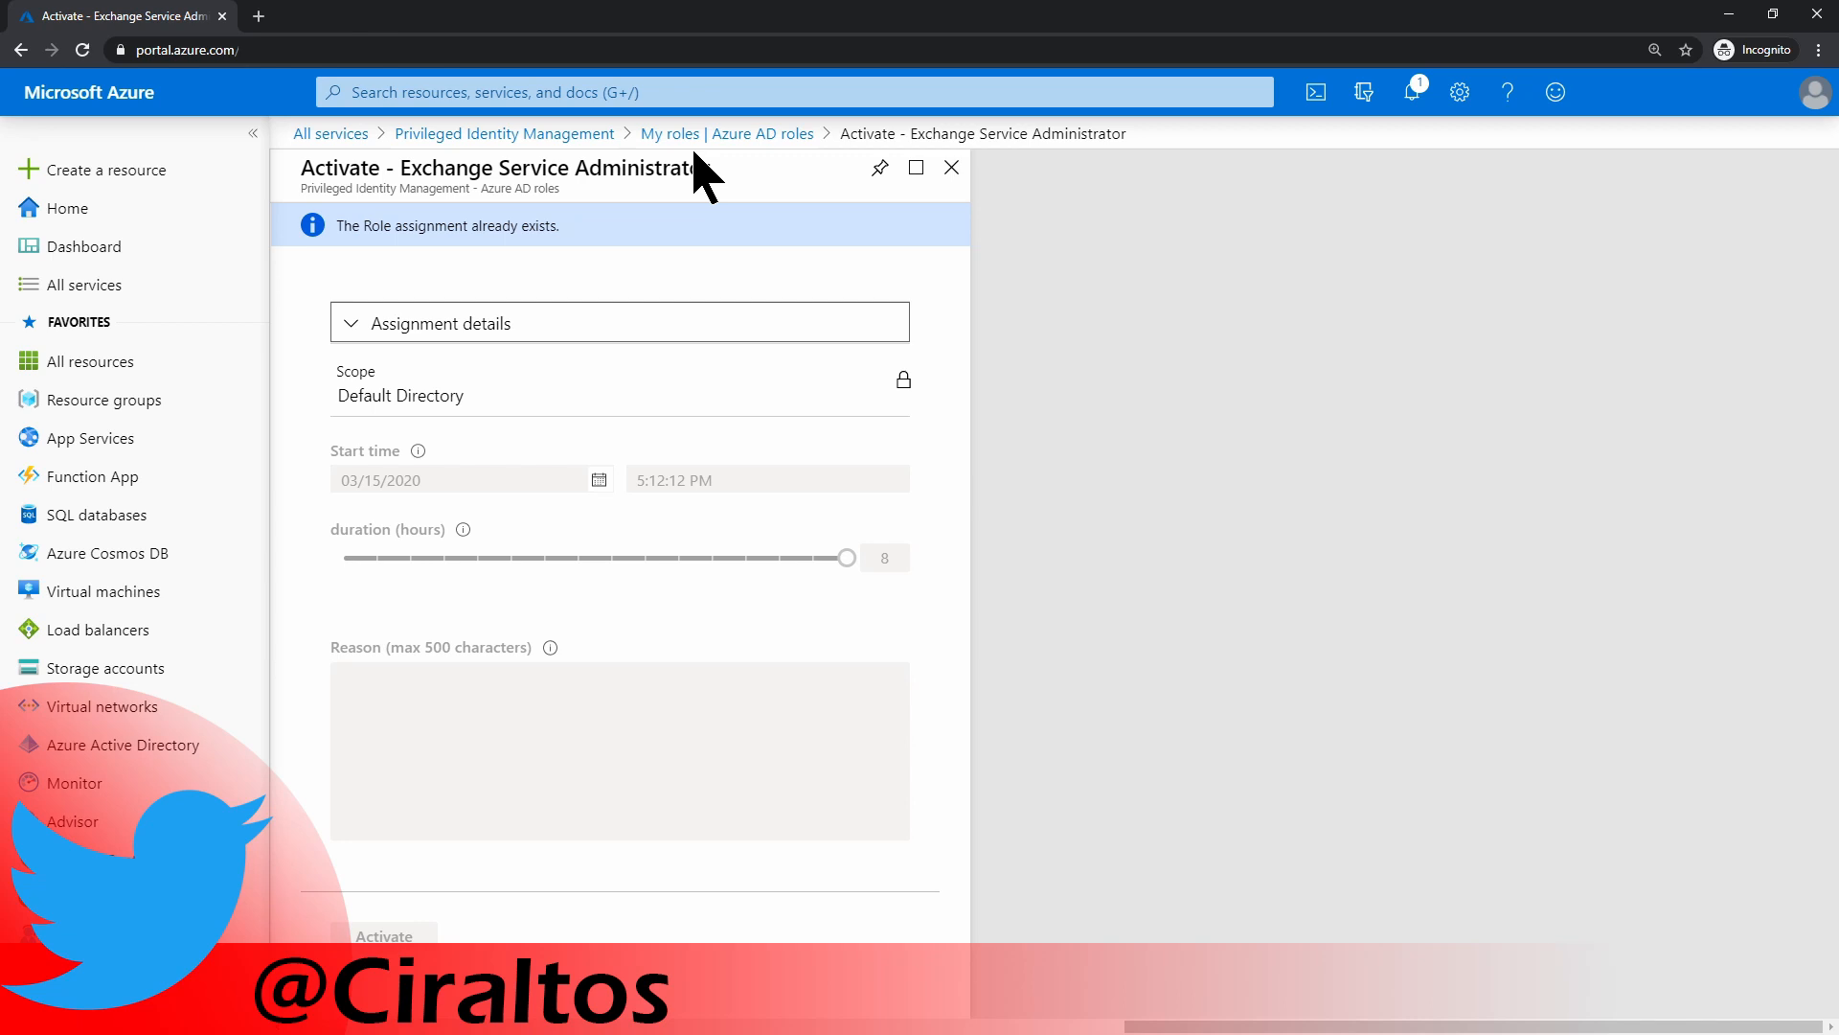
{"action": "left_click", "coordinate": [542, 133]}
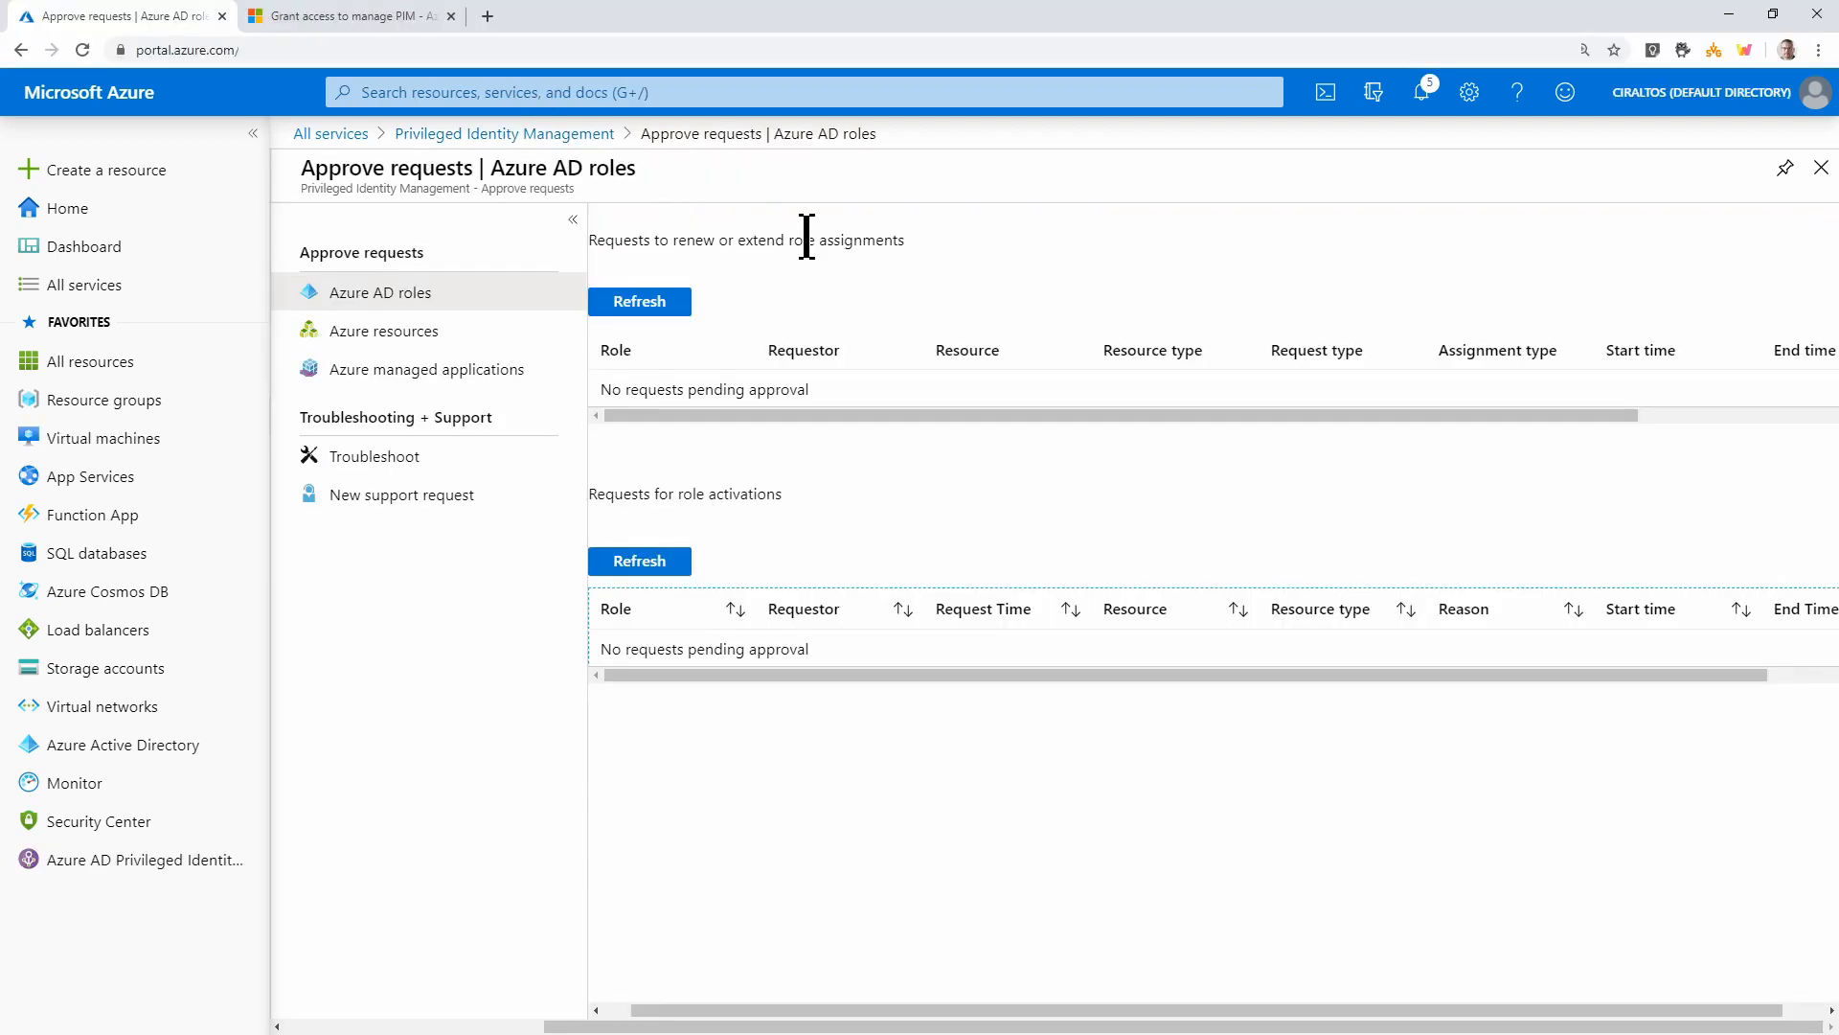
Go to PIM's Azure AD roles and show its still-empty Access reviews page
{"action": "left_click", "coordinate": [573, 134]}
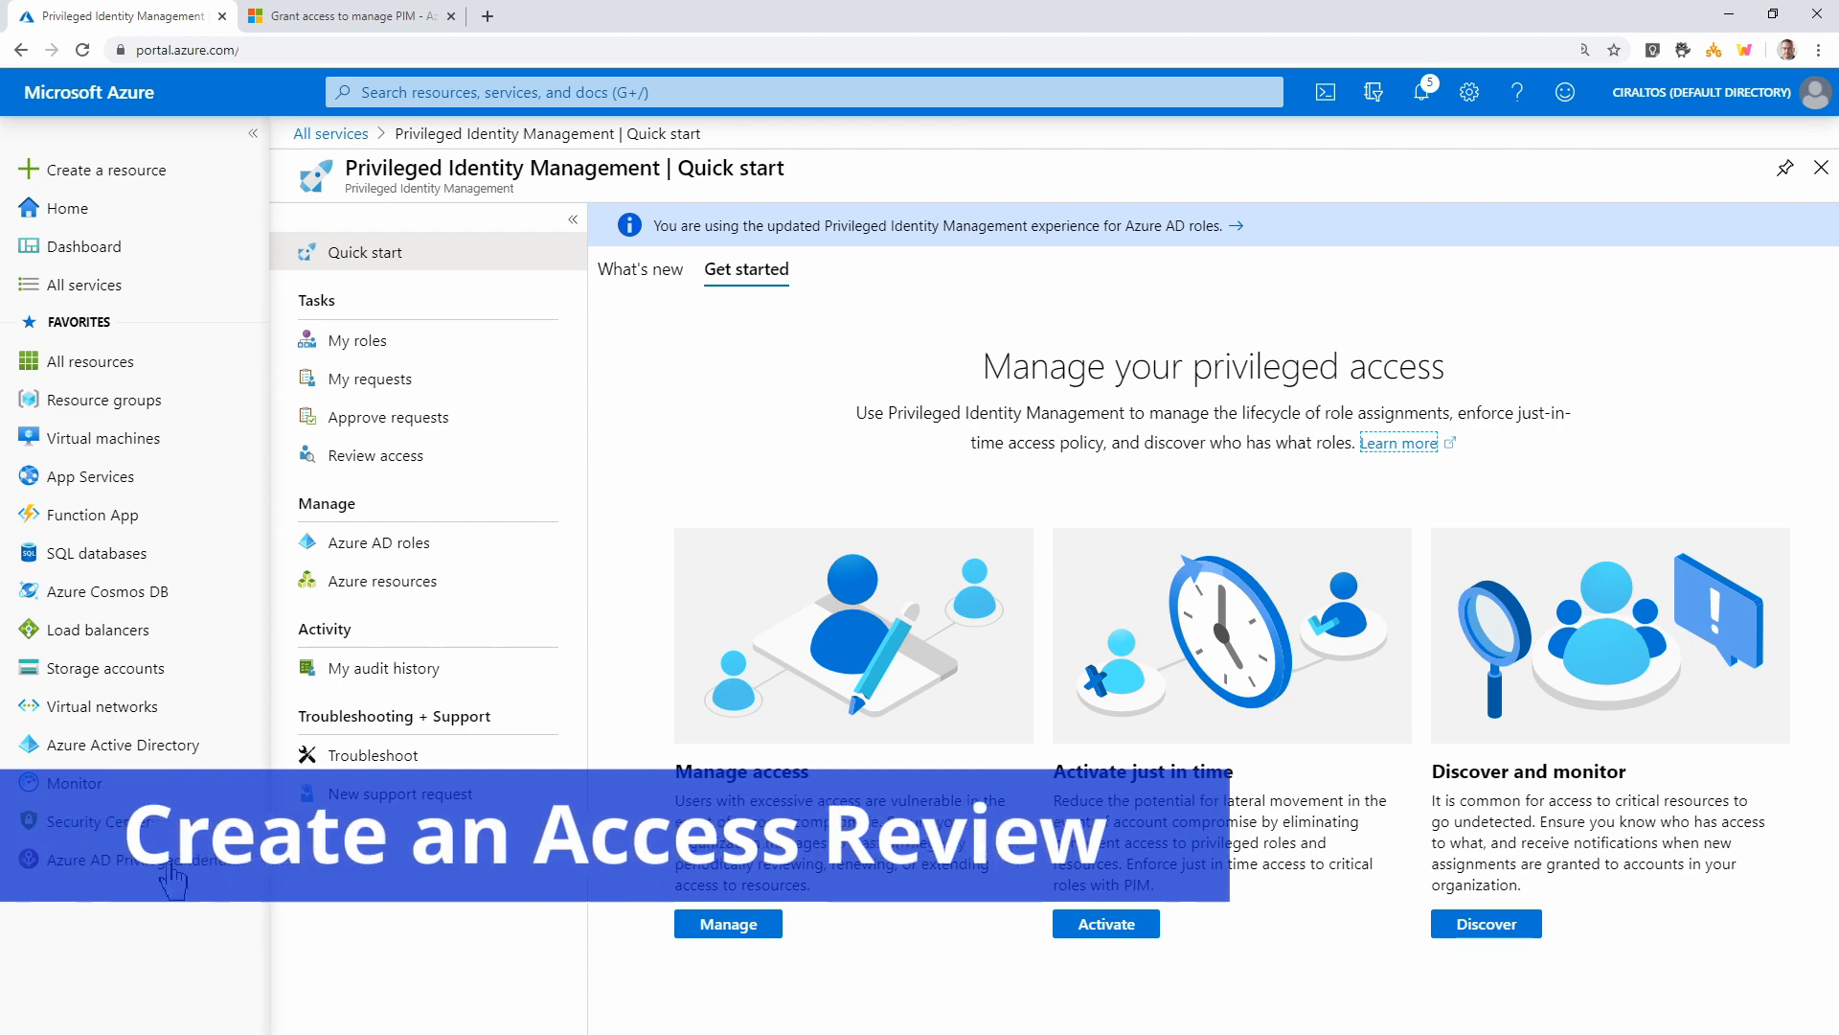
{"action": "left_click", "coordinate": [378, 554]}
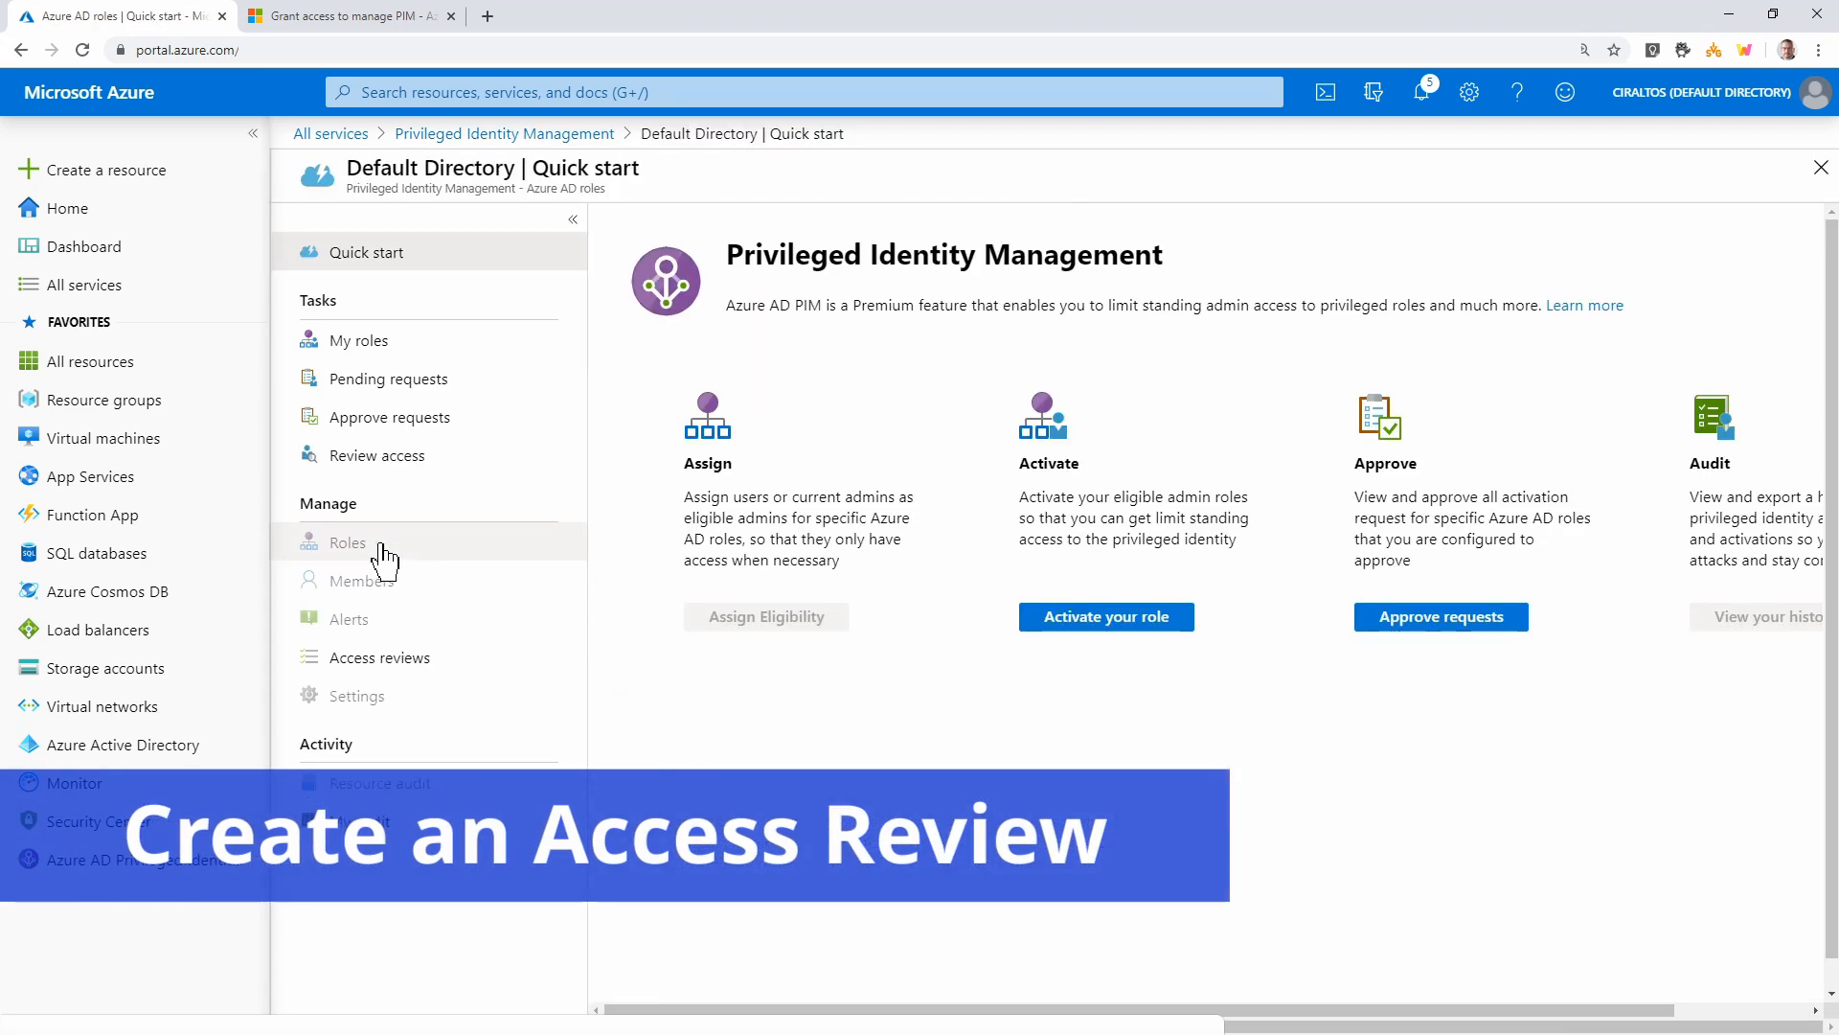
{"action": "left_click", "coordinate": [392, 670]}
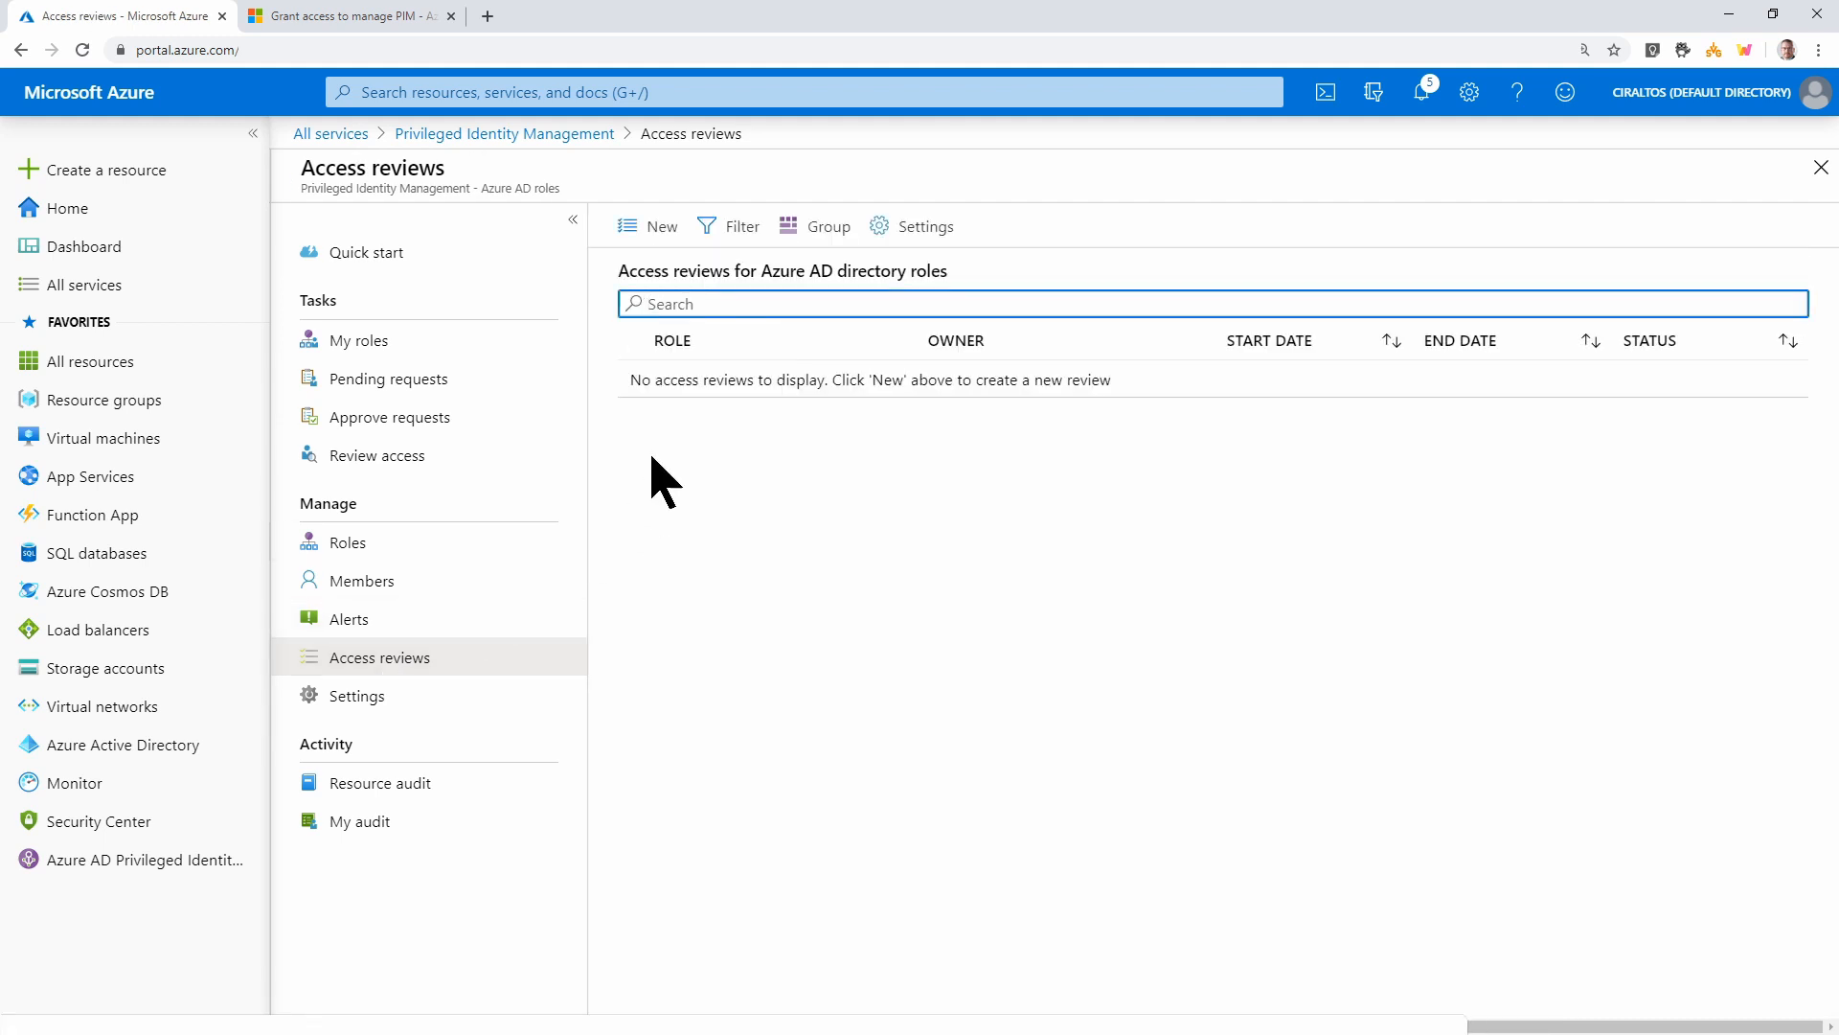
Name the new review 'Global Admin', describe it 'Global Admin Review', and keep one-time frequency
{"action": "left_click", "coordinate": [649, 260]}
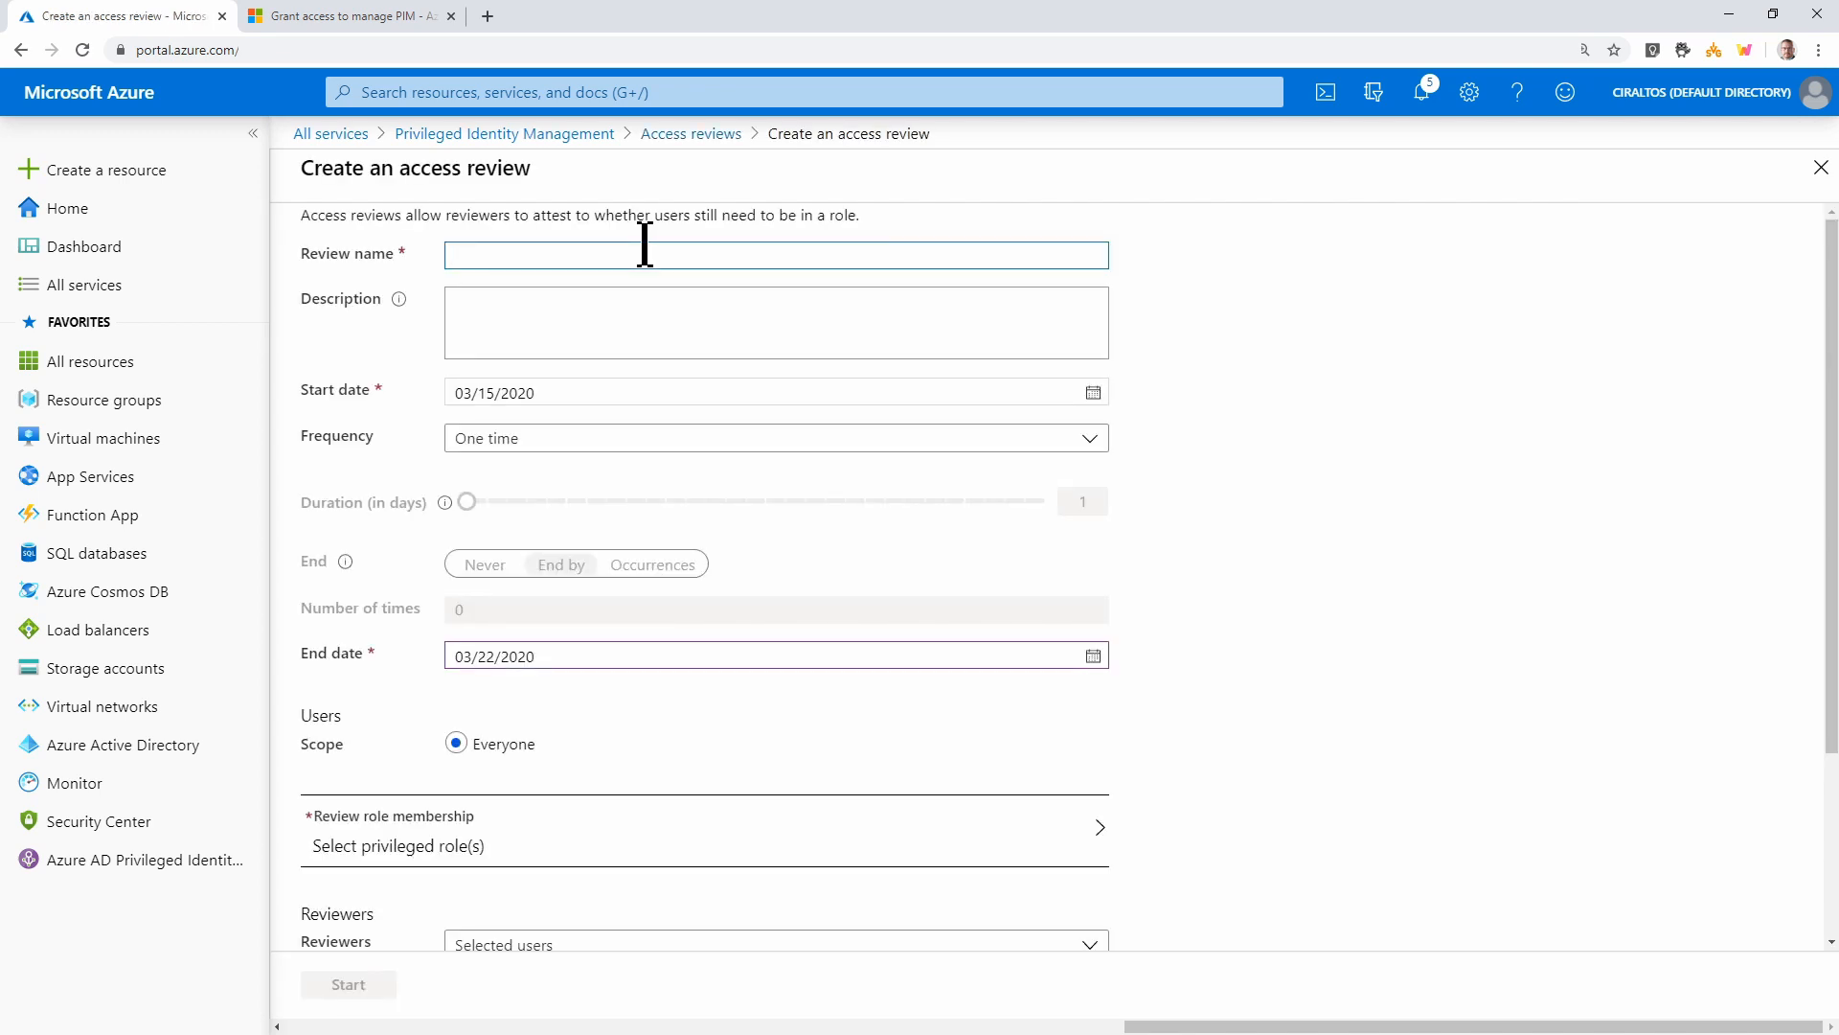
{"action": "type", "text": "Global Admin"}
{"action": "key", "text": "Tab"}
{"action": "type", "text": "Global Admin Review"}
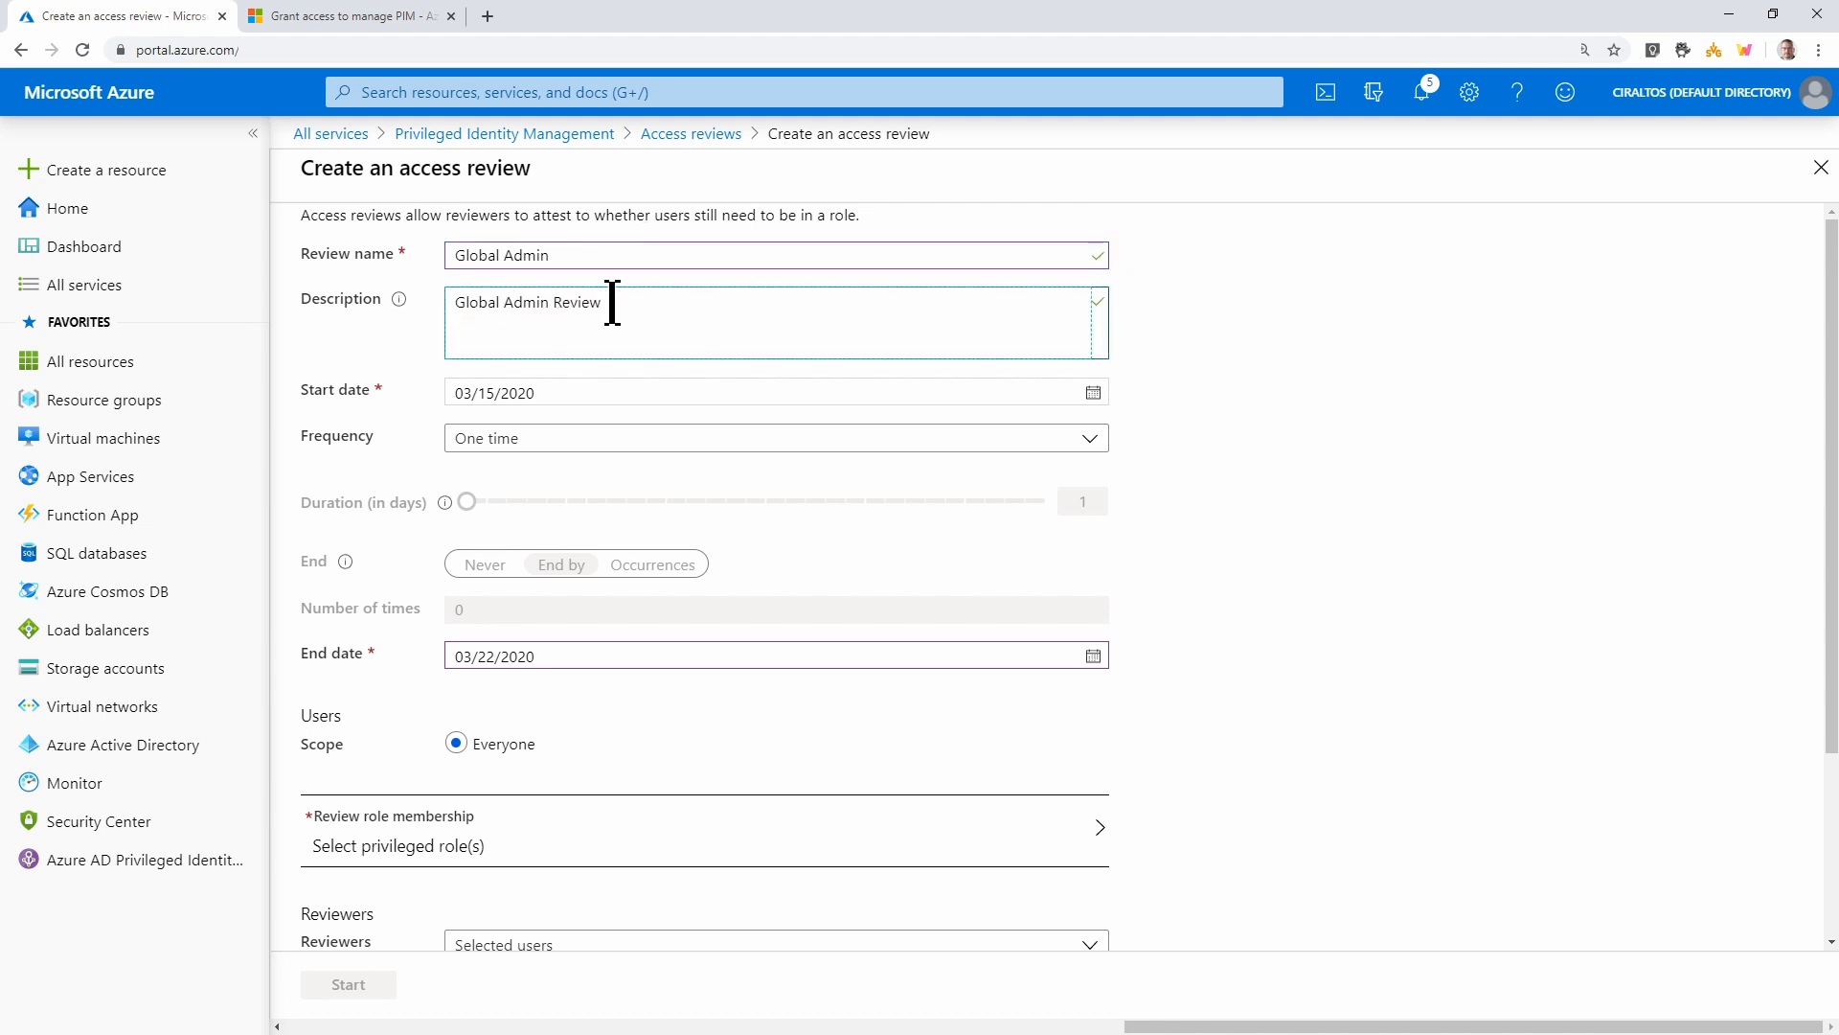
{"action": "left_click", "coordinate": [596, 454]}
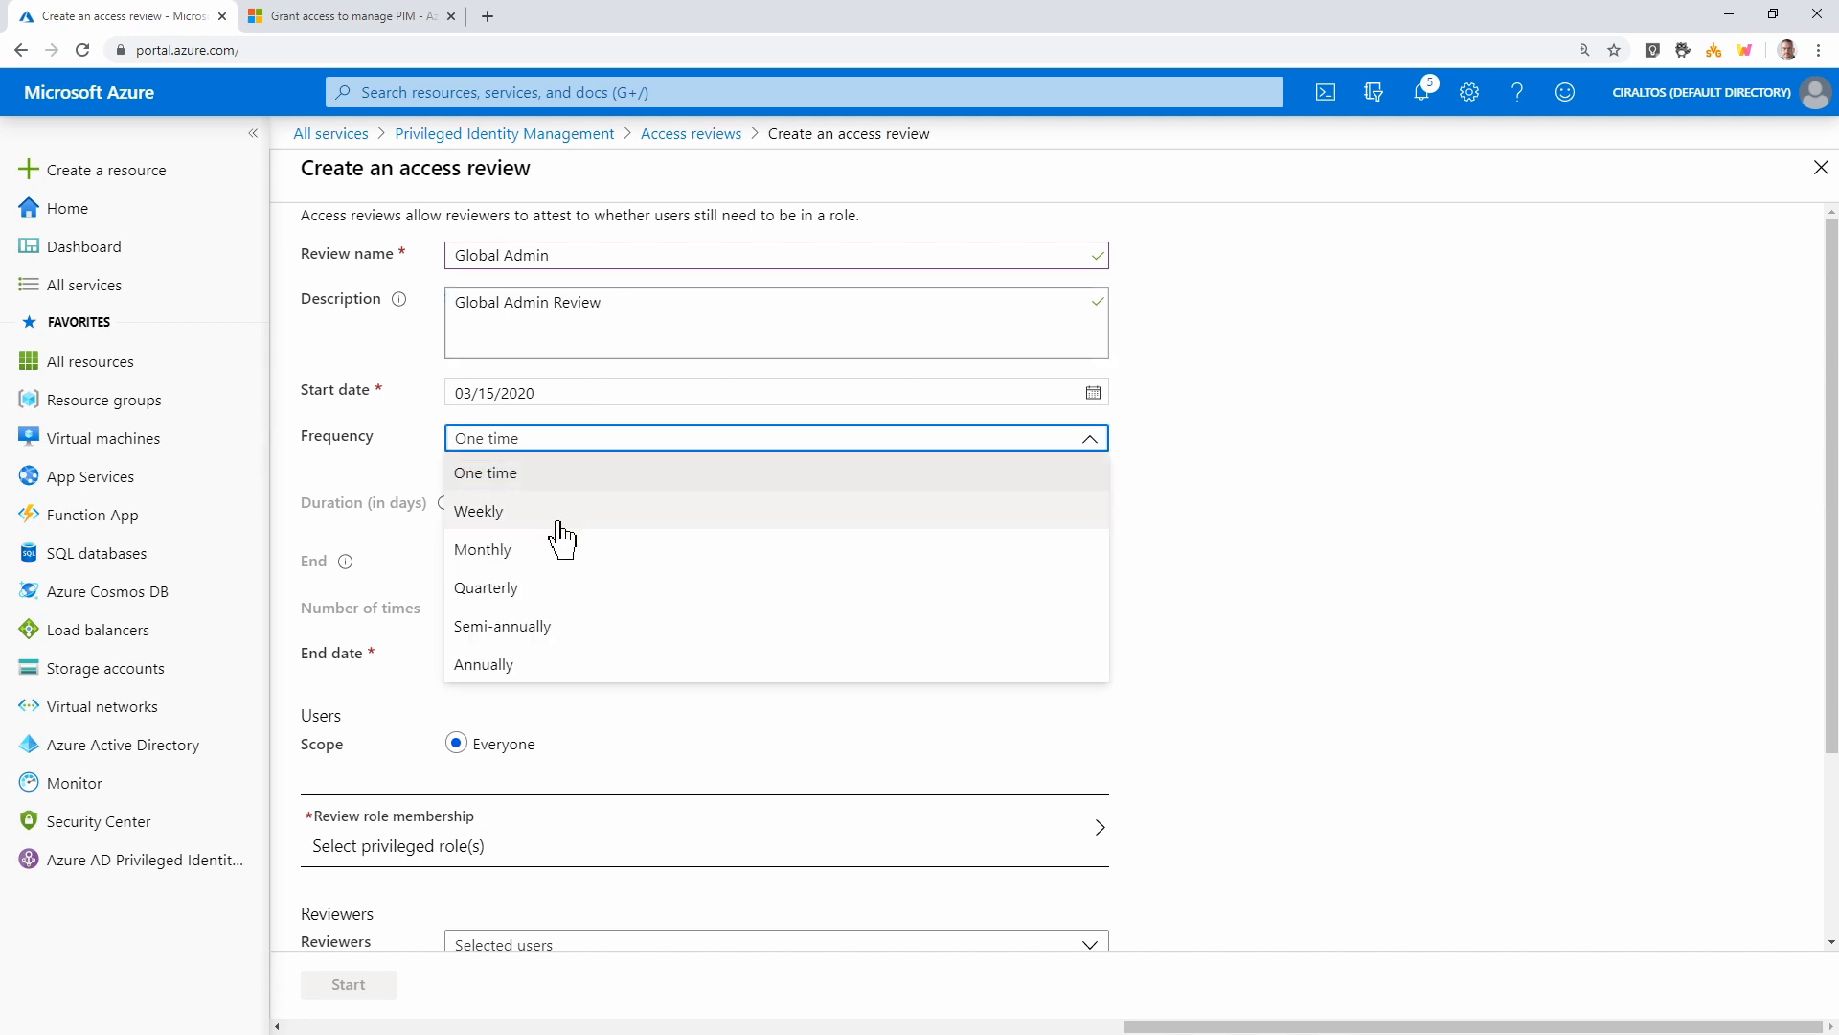
{"action": "left_click", "coordinate": [604, 444]}
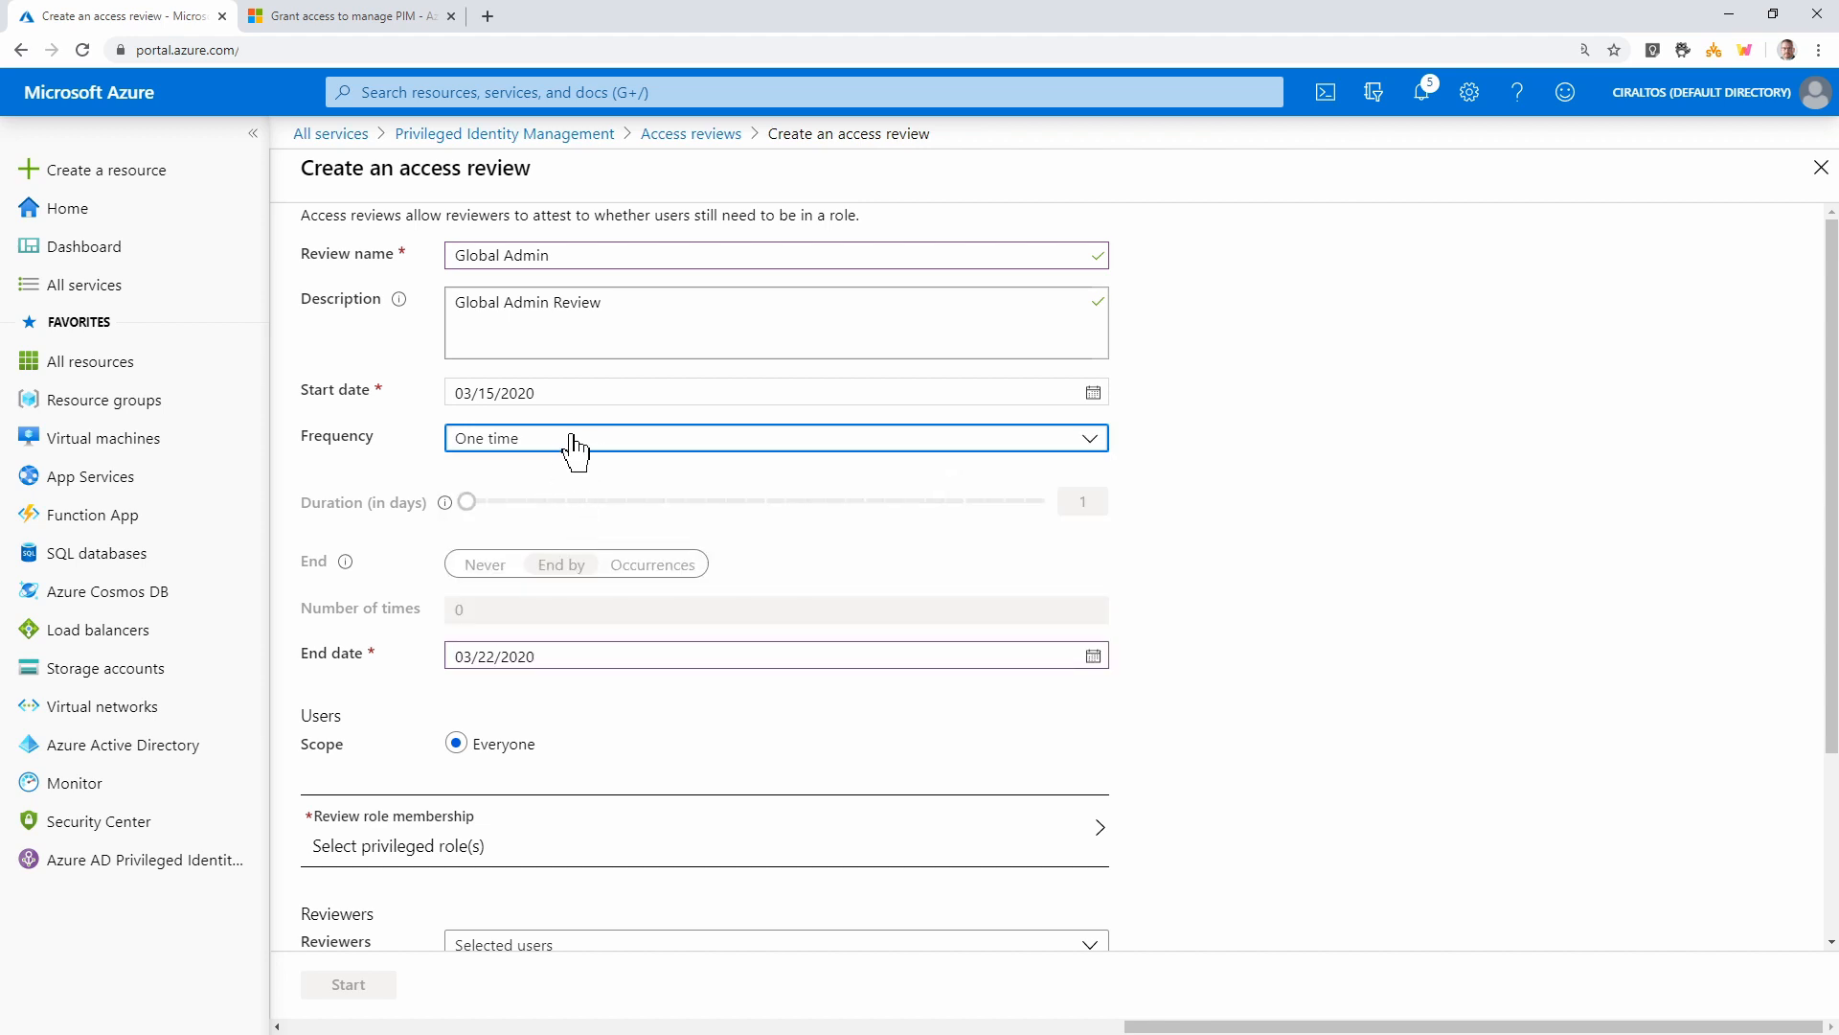
{"action": "left_click", "coordinate": [571, 439]}
{"action": "left_click", "coordinate": [525, 518]}
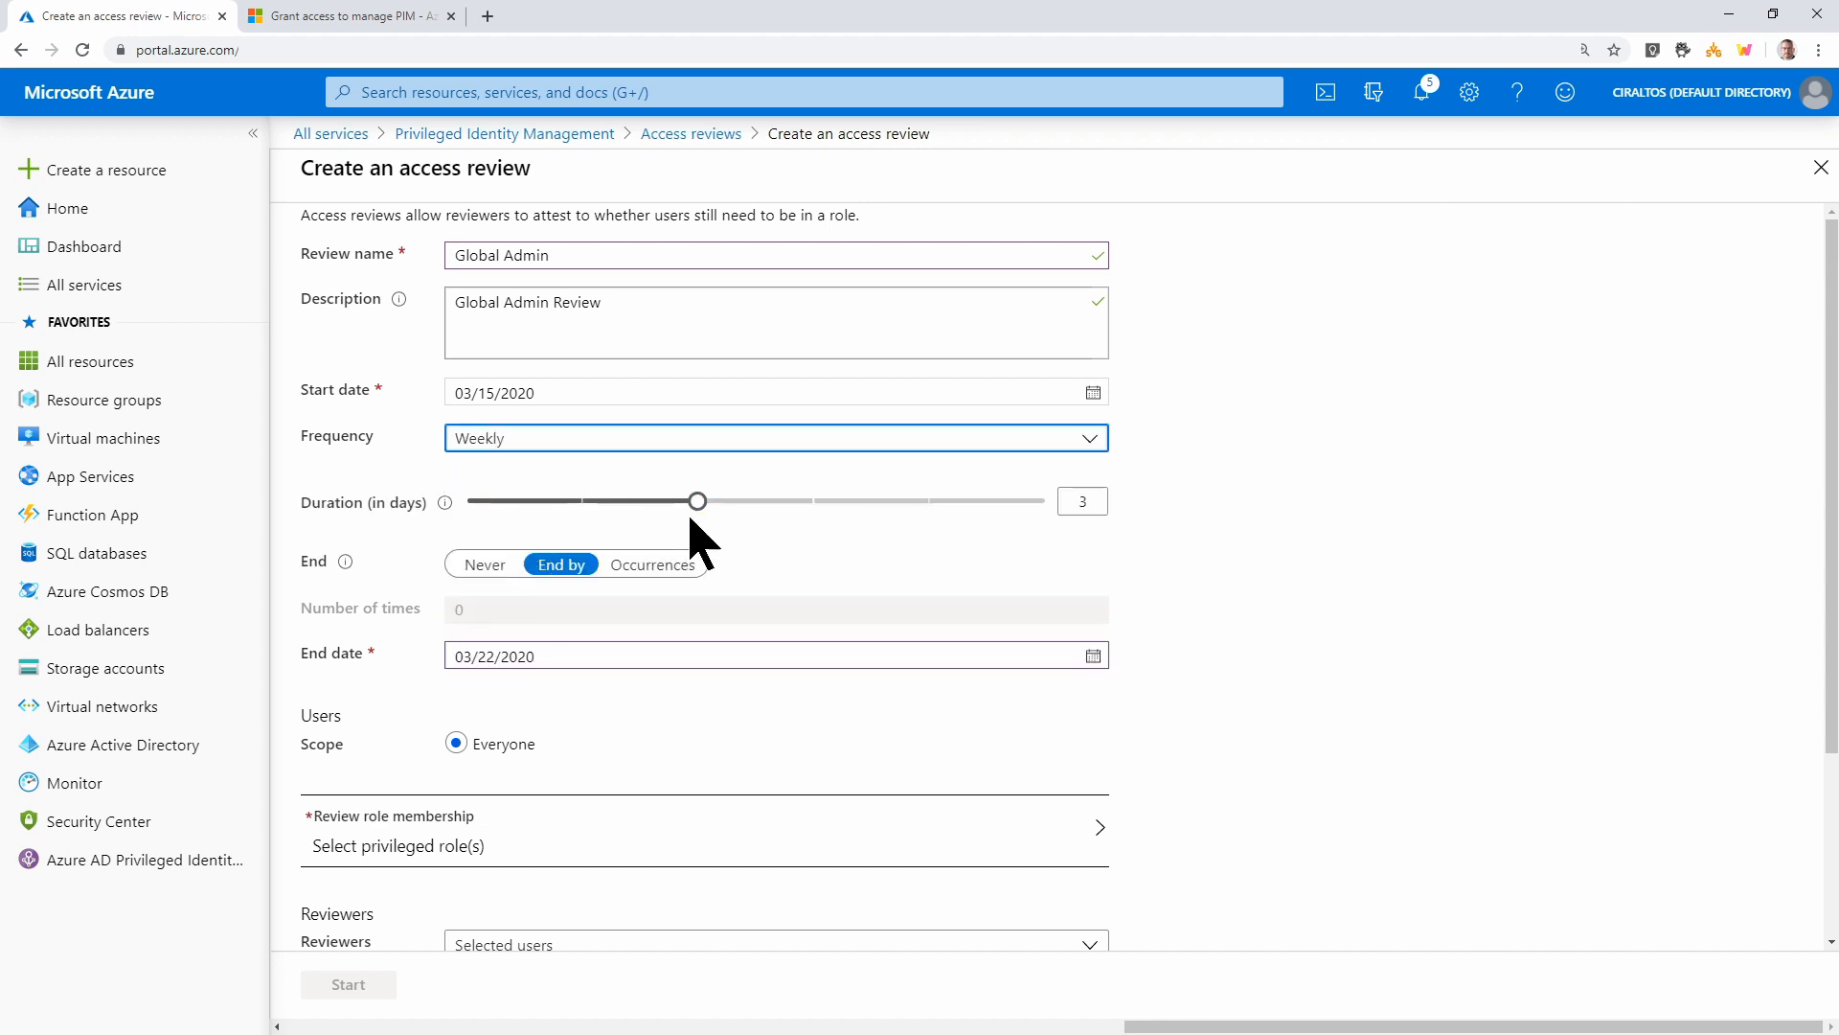
{"action": "mouse_move", "coordinate": [447, 503]}
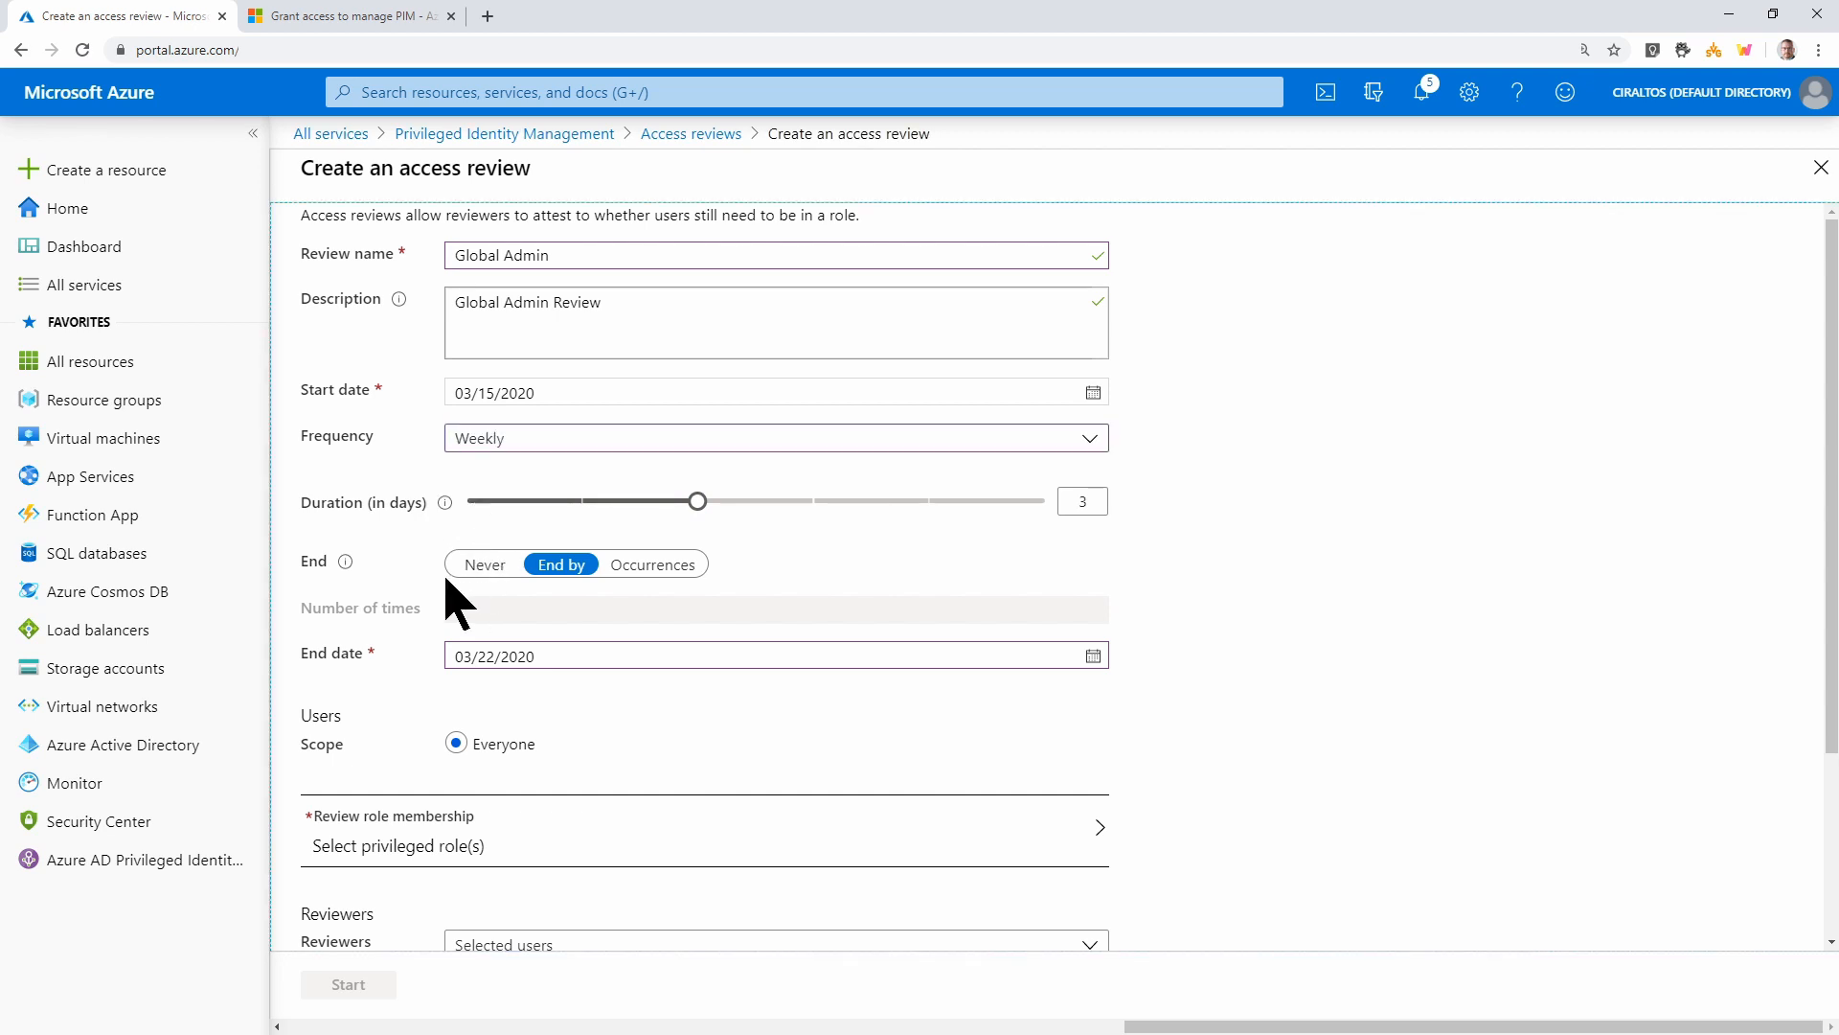
{"action": "left_click", "coordinate": [628, 440]}
{"action": "left_click", "coordinate": [573, 471]}
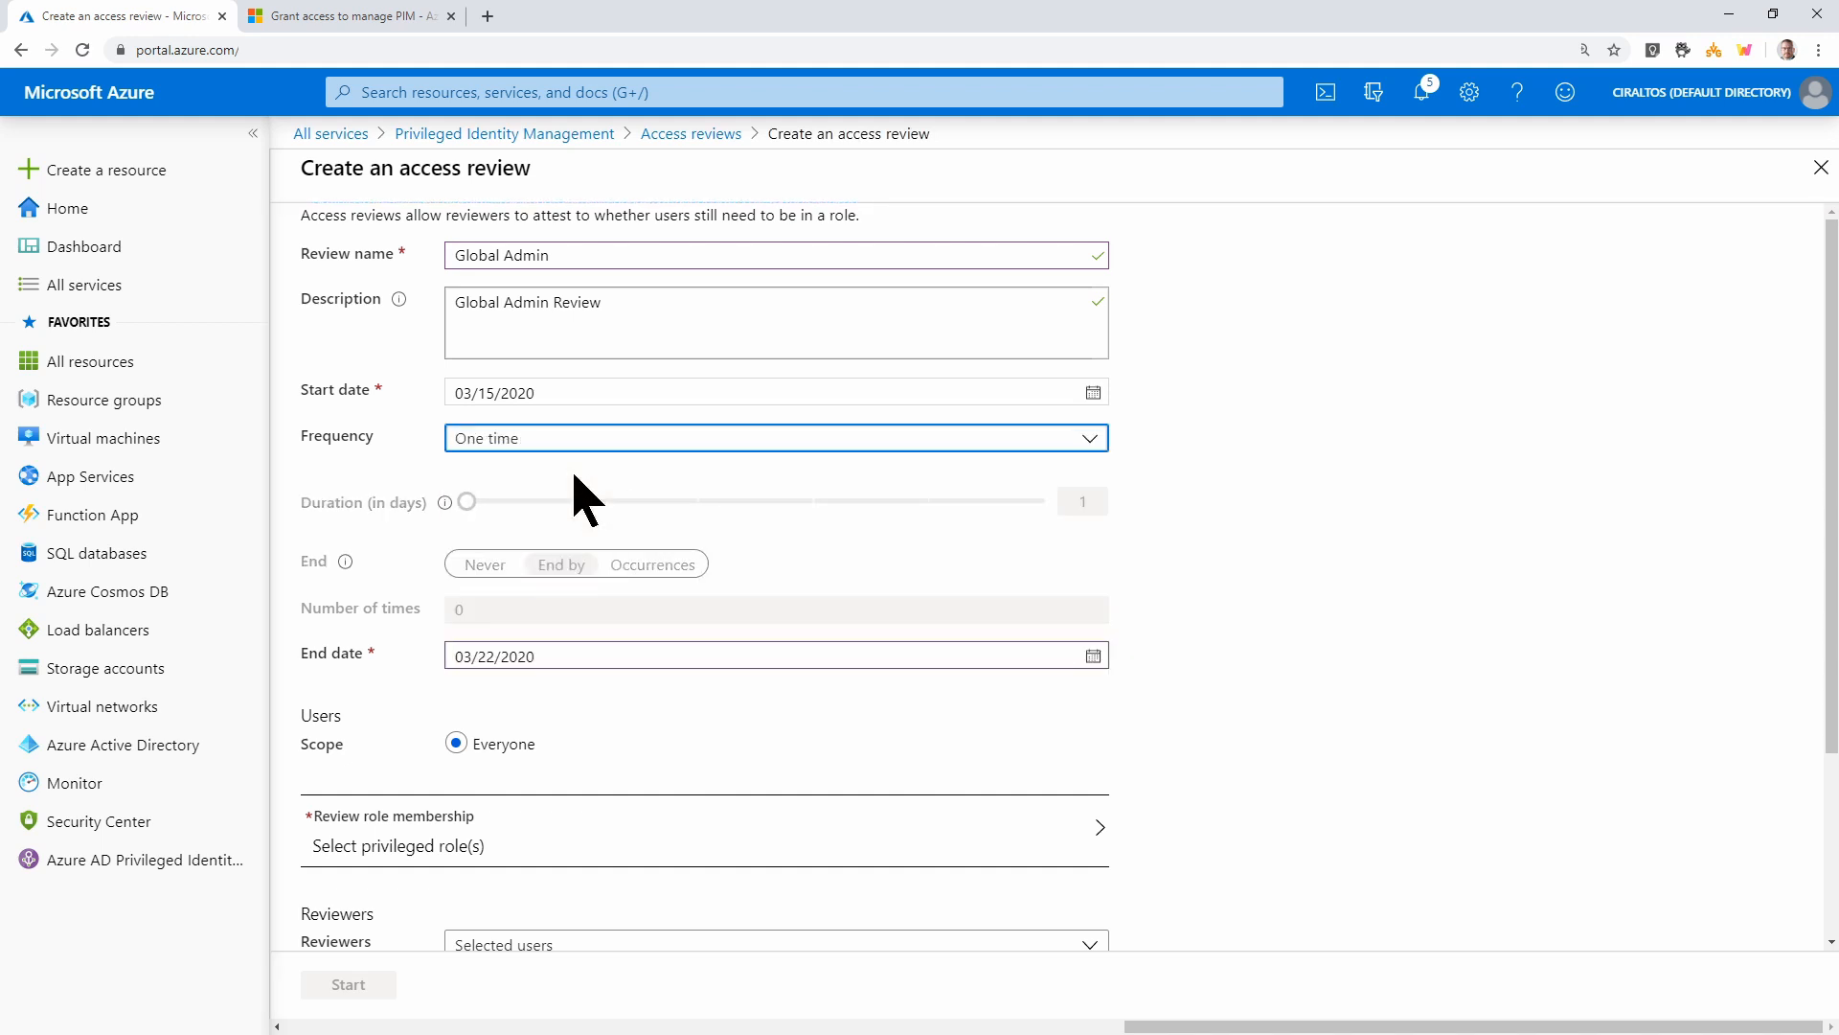
{"action": "scroll", "coordinate": [623, 593], "scroll_direction": "down", "scroll_amount": 1}
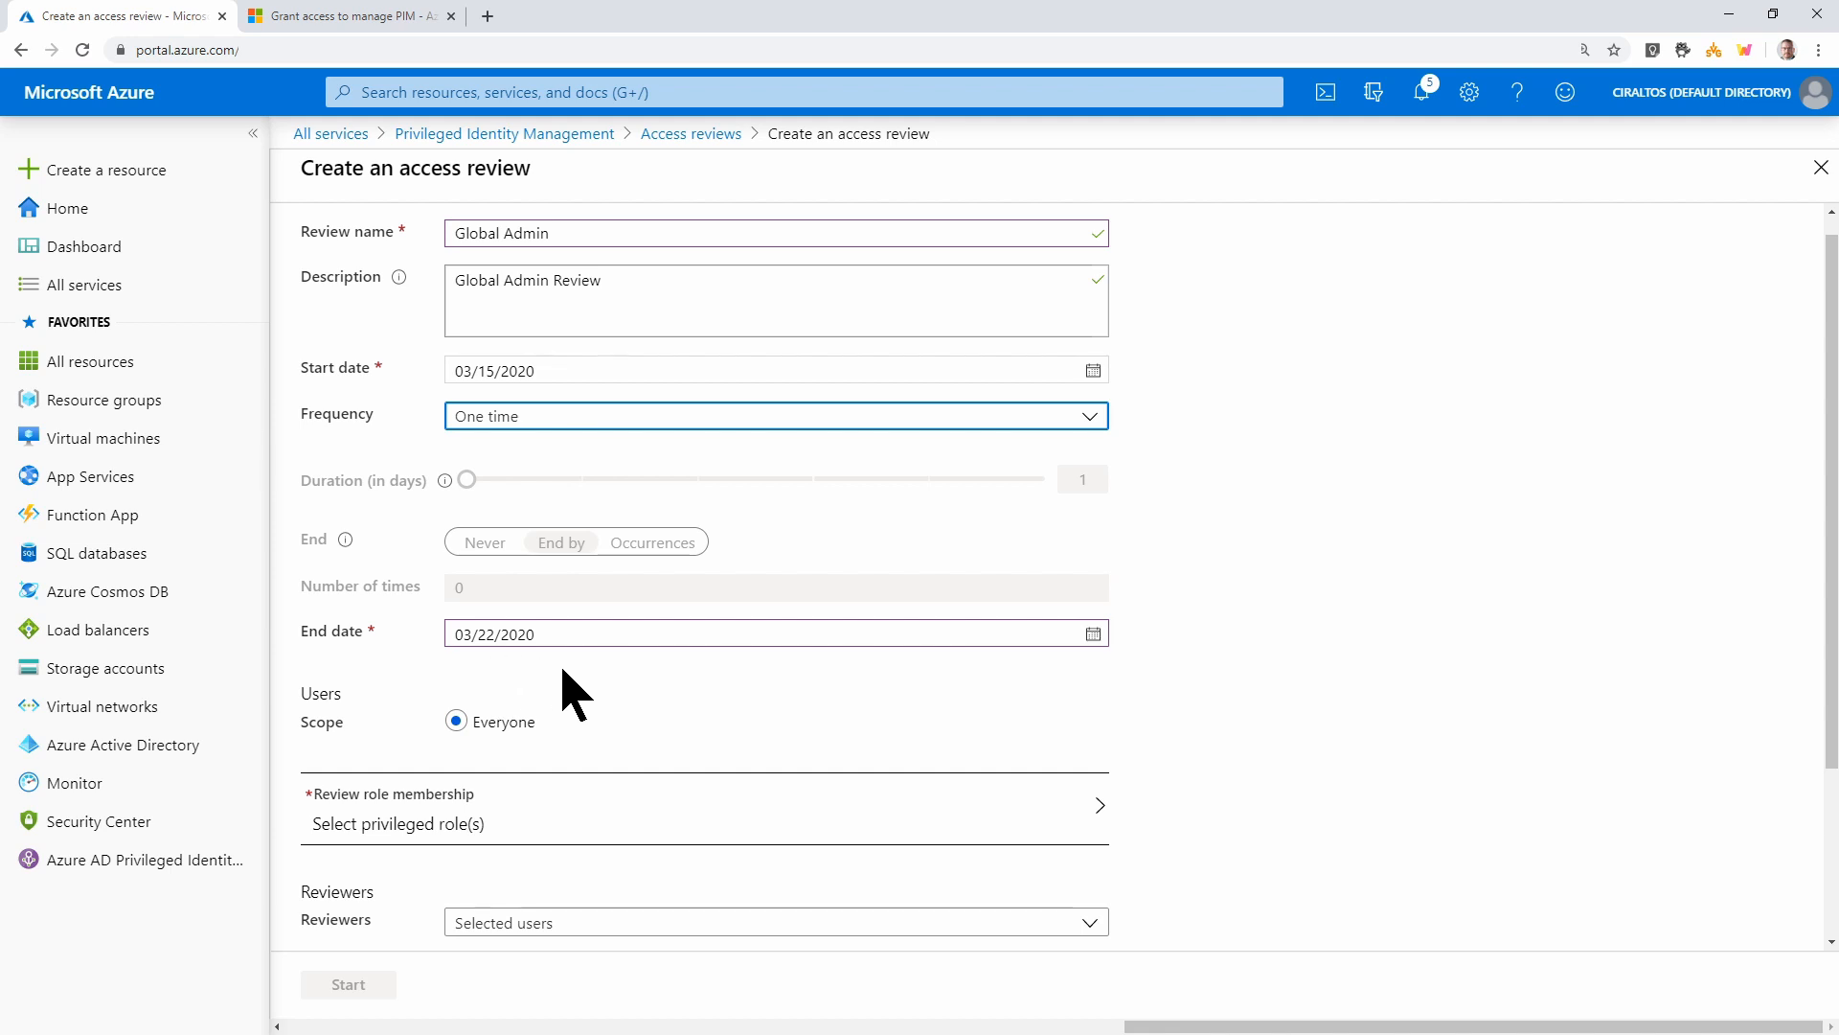
{"action": "scroll", "coordinate": [675, 739], "scroll_direction": "down", "scroll_amount": 3}
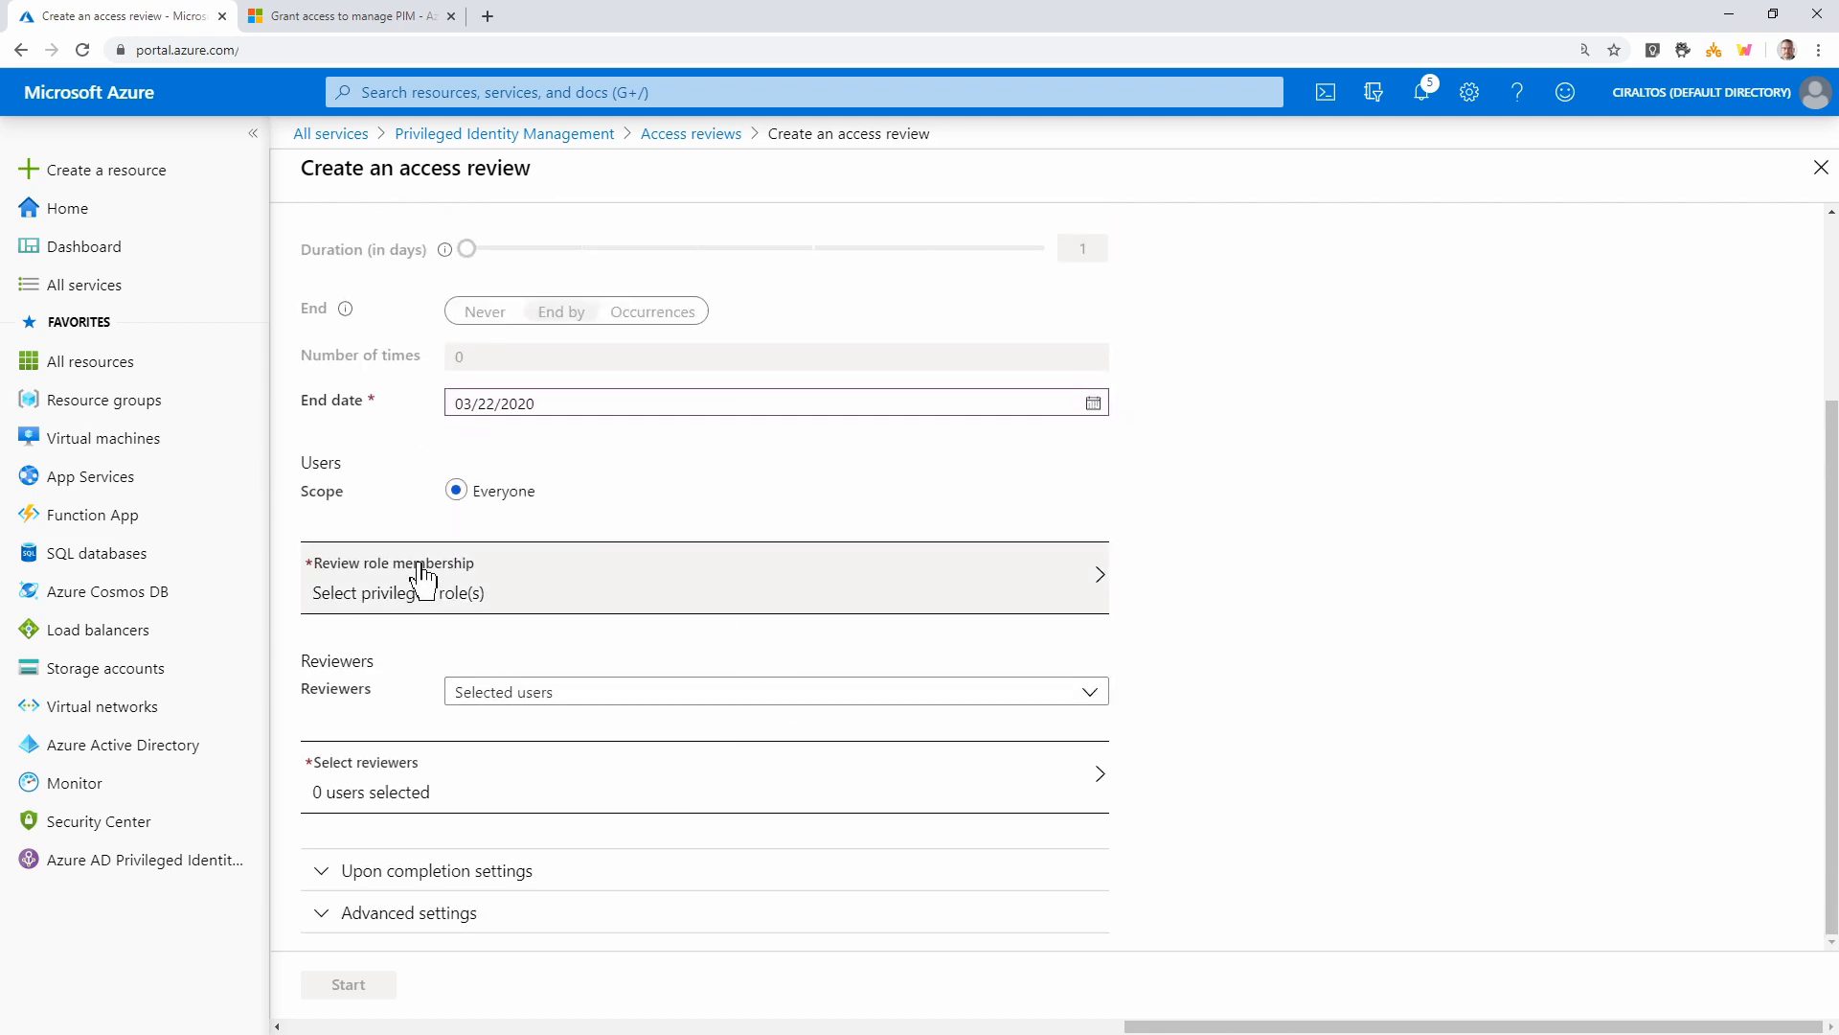
Choose the Global Administrator role as the membership to review
{"action": "left_click", "coordinate": [658, 596]}
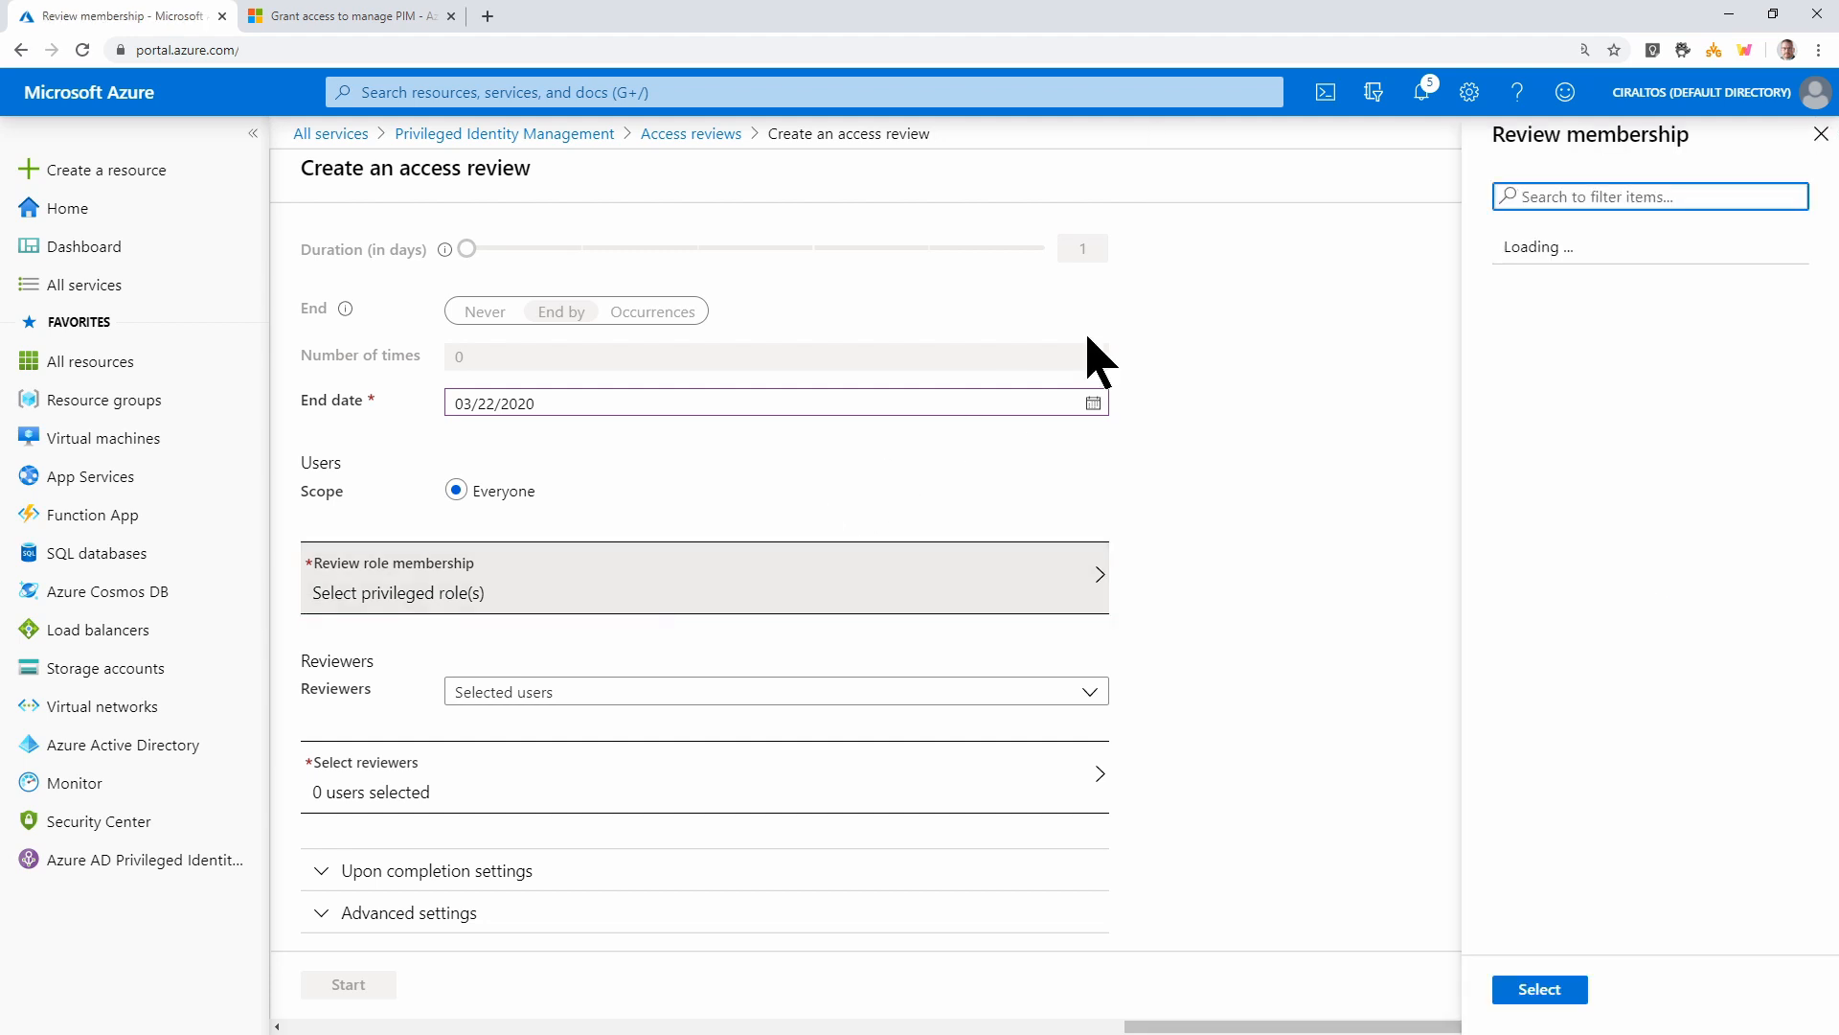
{"action": "left_click", "coordinate": [1584, 196]}
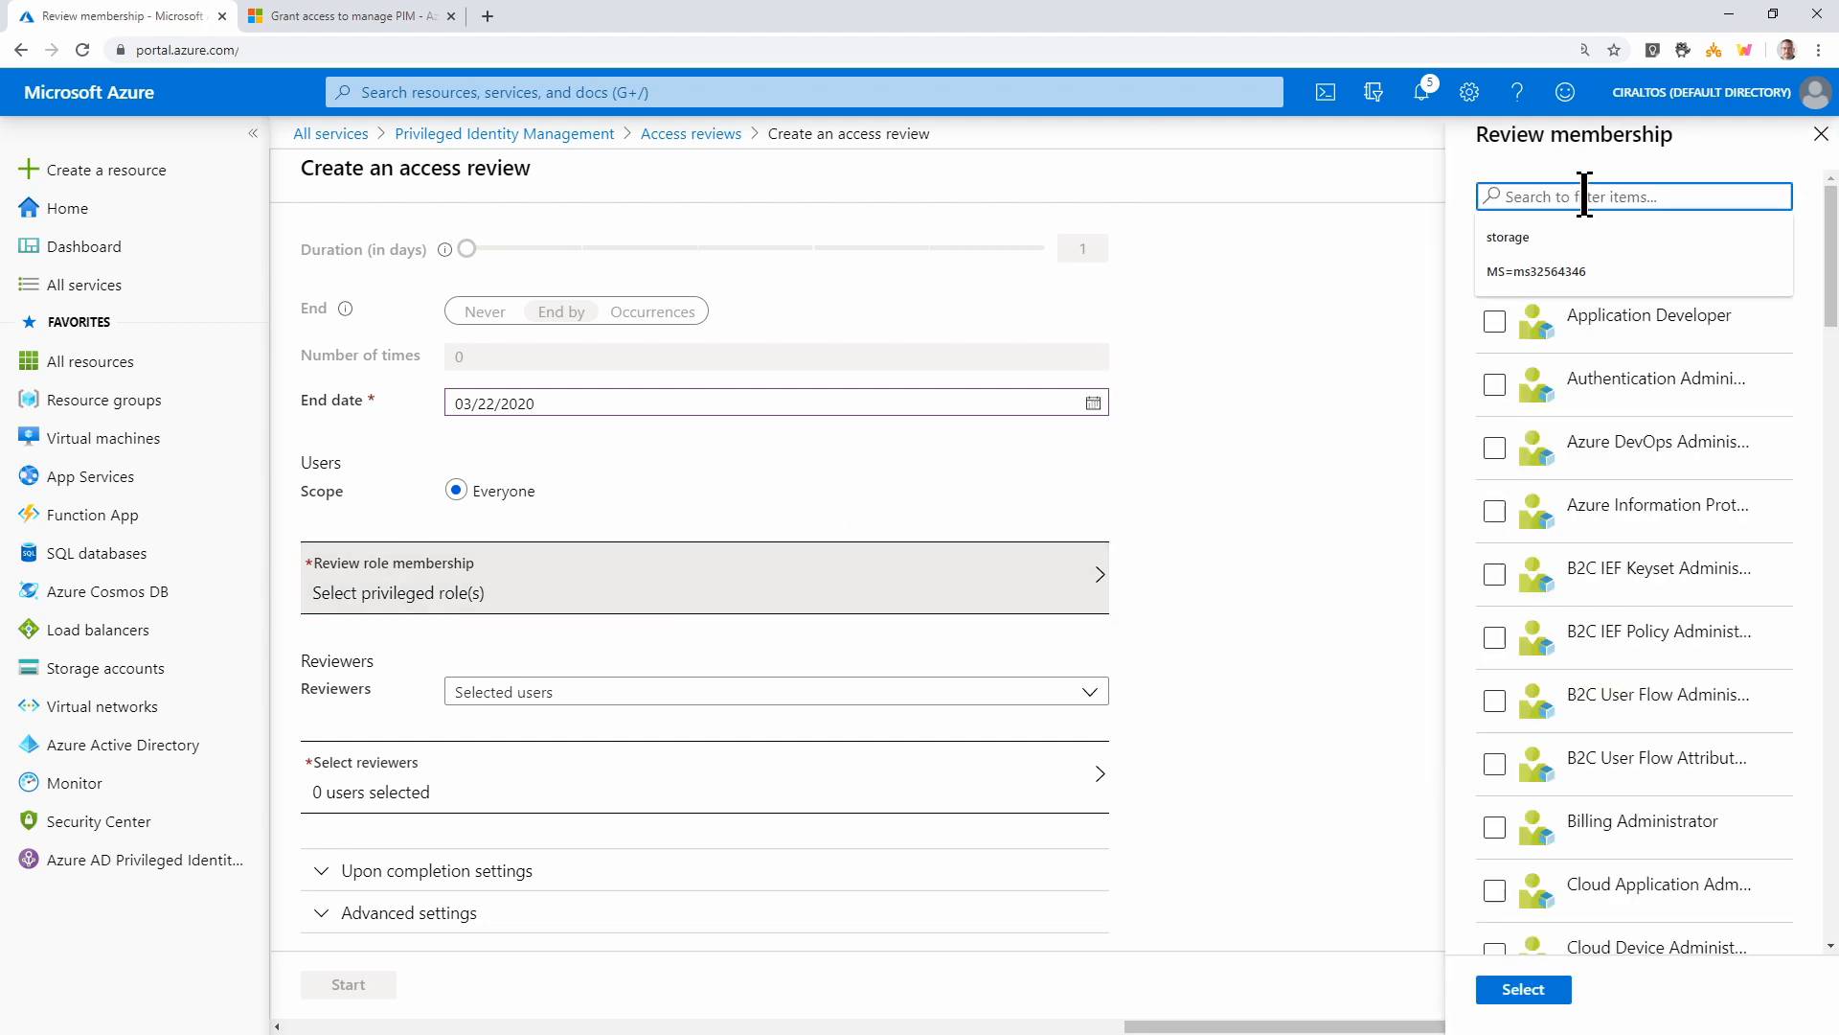
{"action": "type", "text": "glo"}
{"action": "left_click", "coordinate": [1511, 246]}
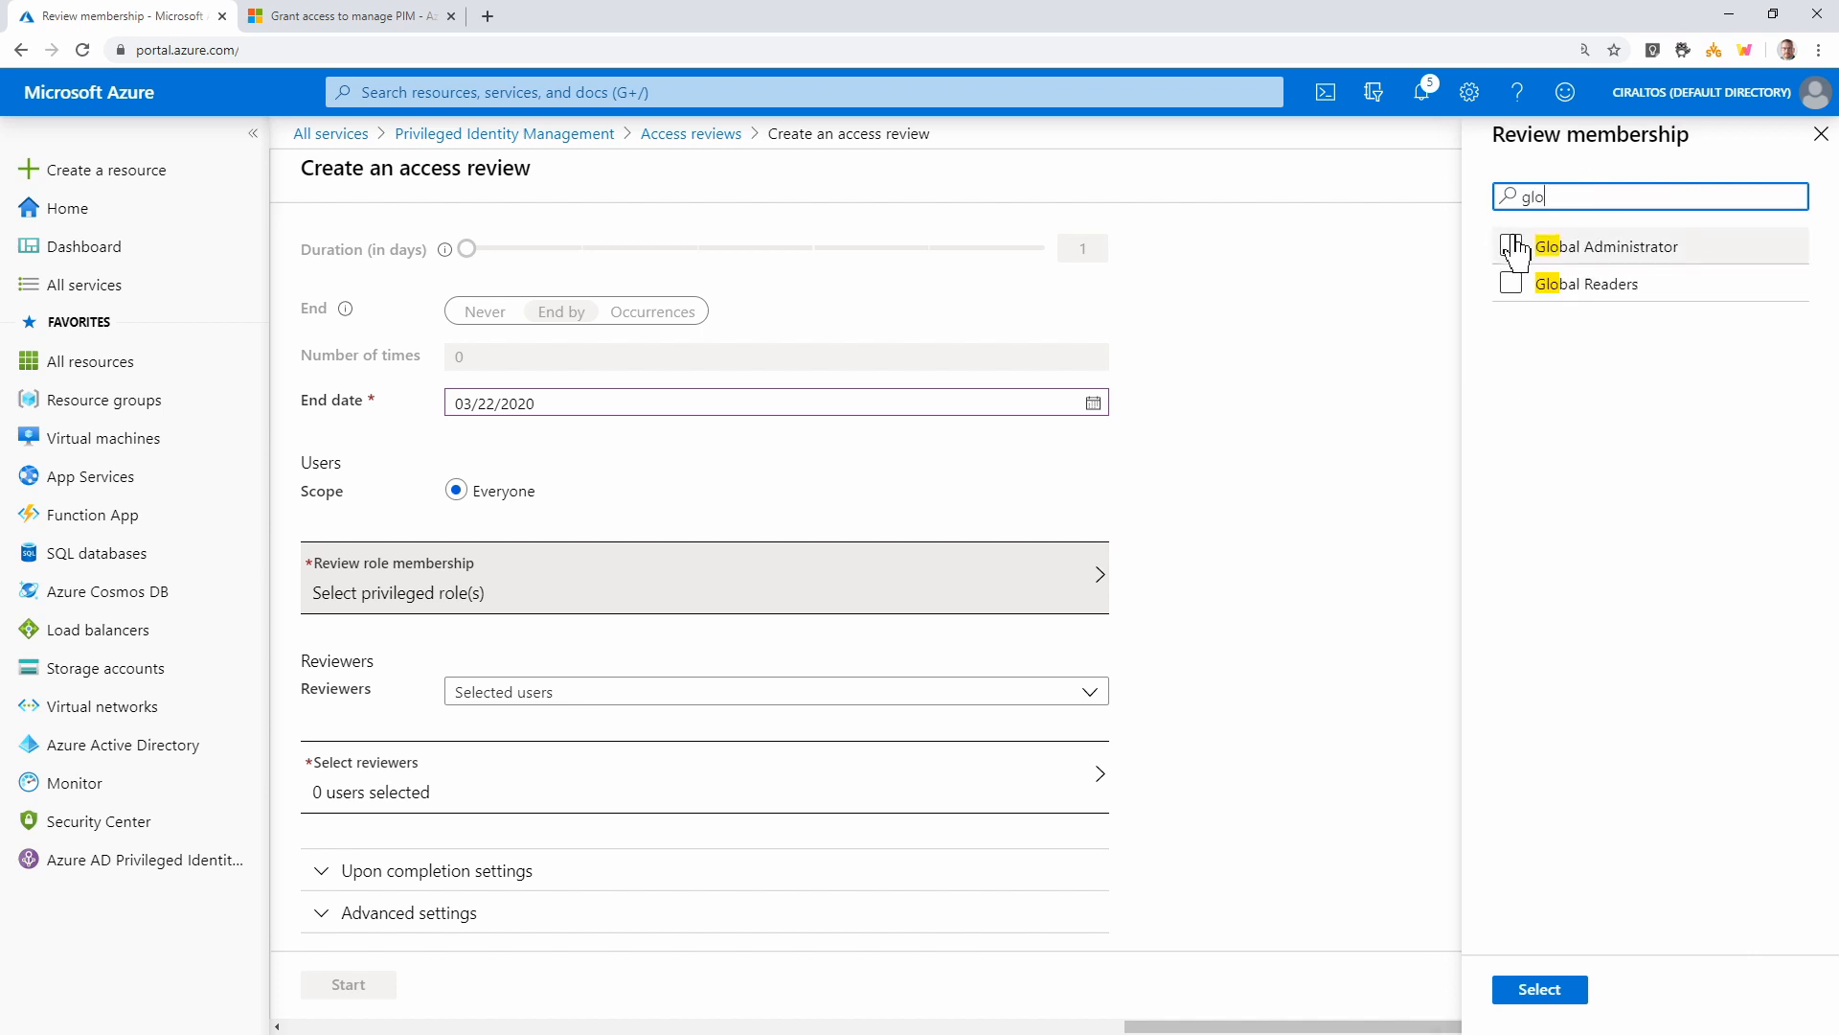
{"action": "left_click", "coordinate": [1554, 989]}
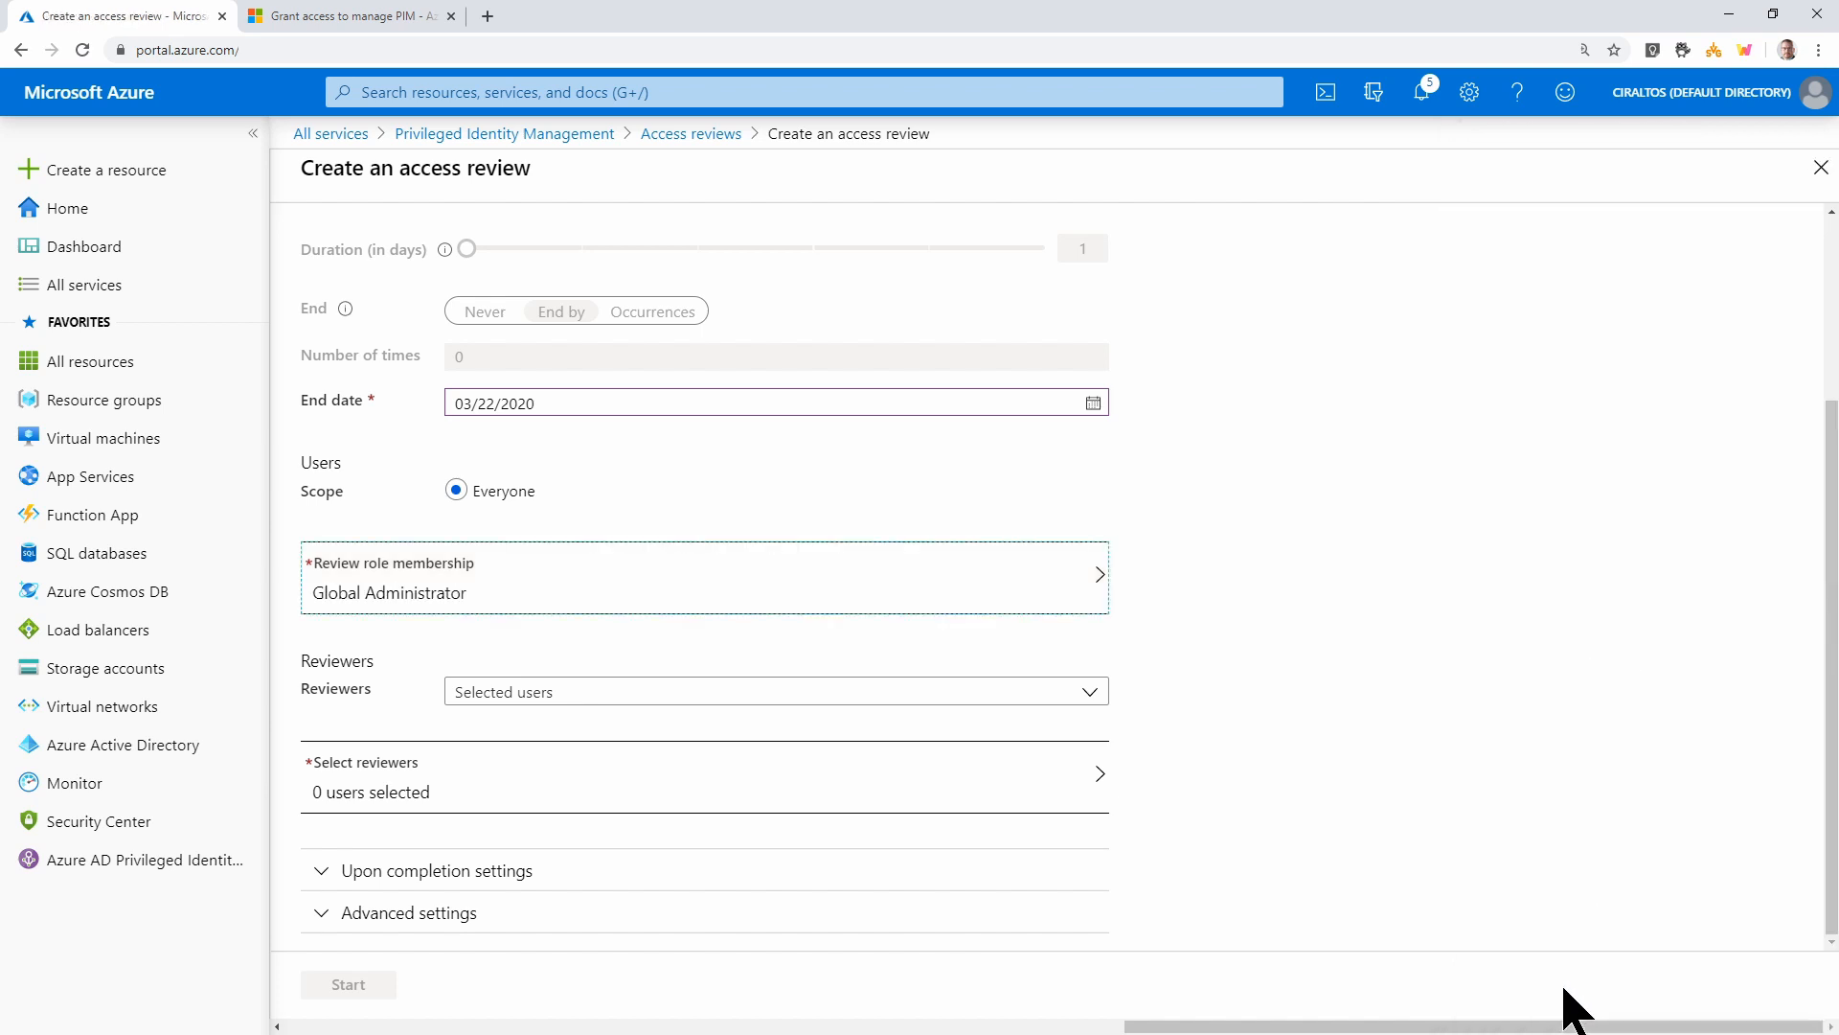
Keep Selected users as reviewers and pick the PIM administrator account
{"action": "left_click", "coordinate": [640, 707]}
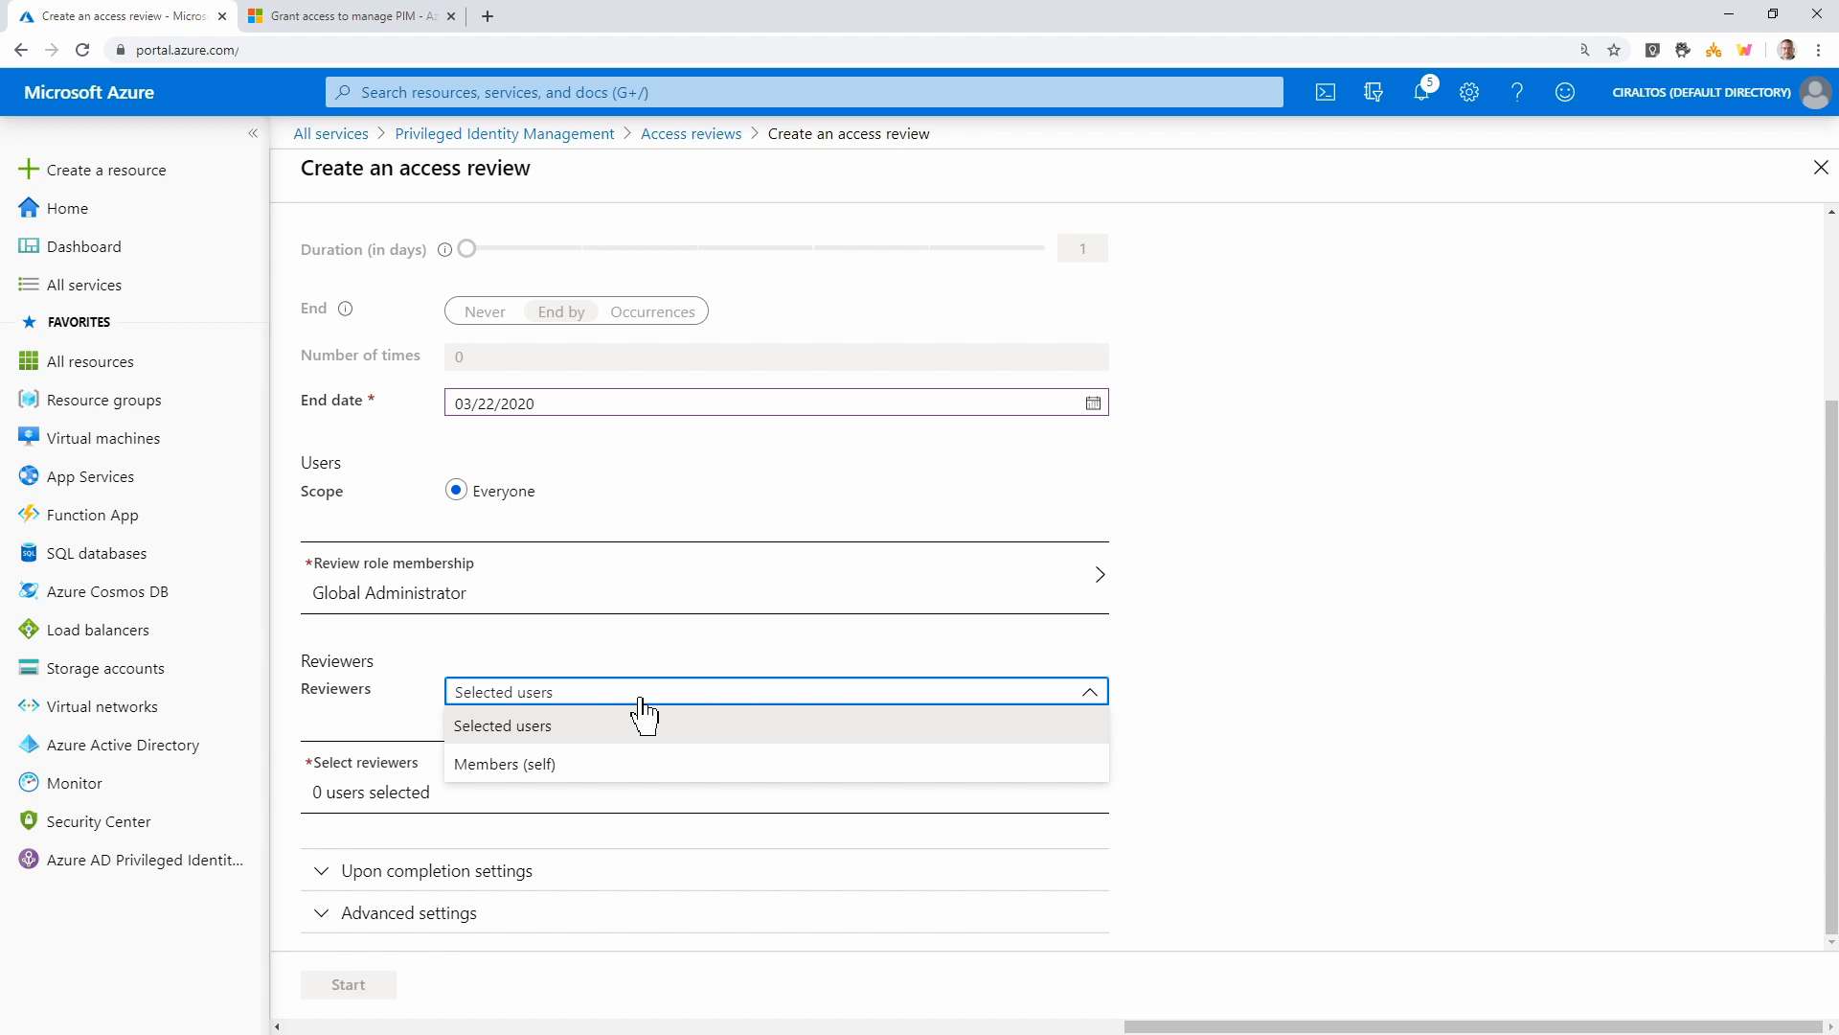
{"action": "left_click", "coordinate": [592, 737]}
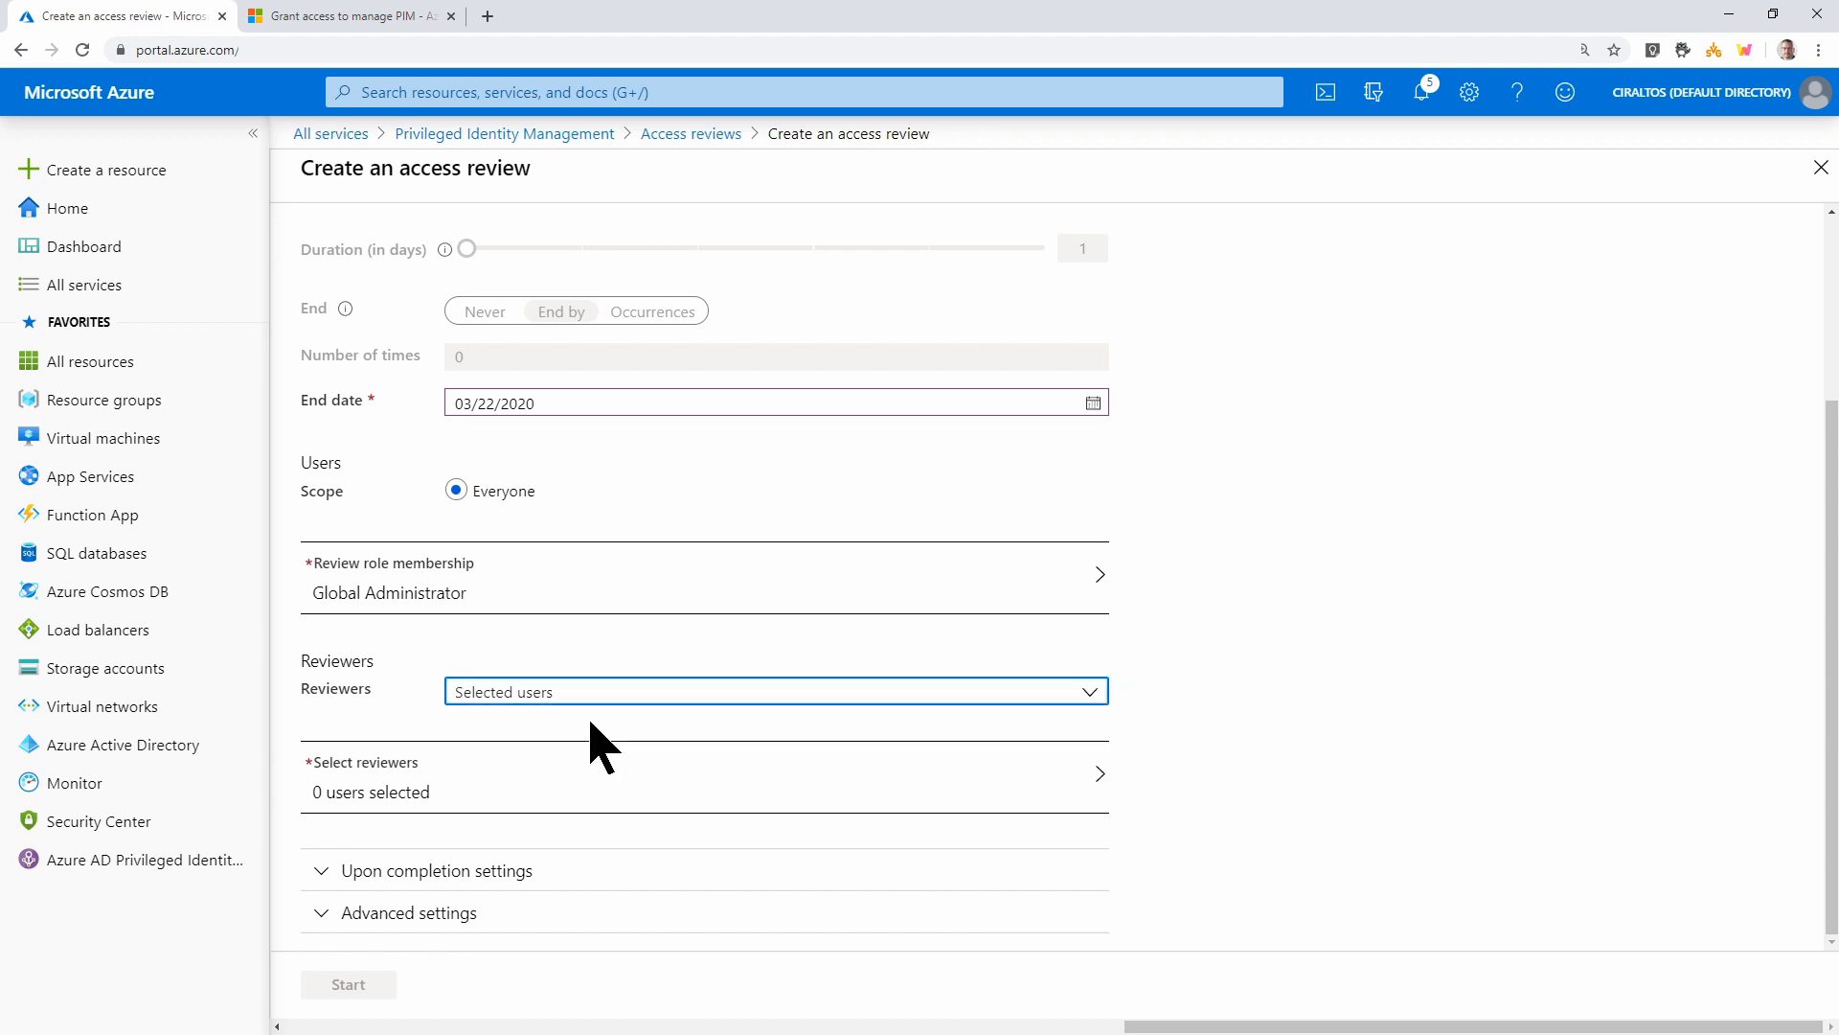
{"action": "left_click", "coordinate": [589, 766]}
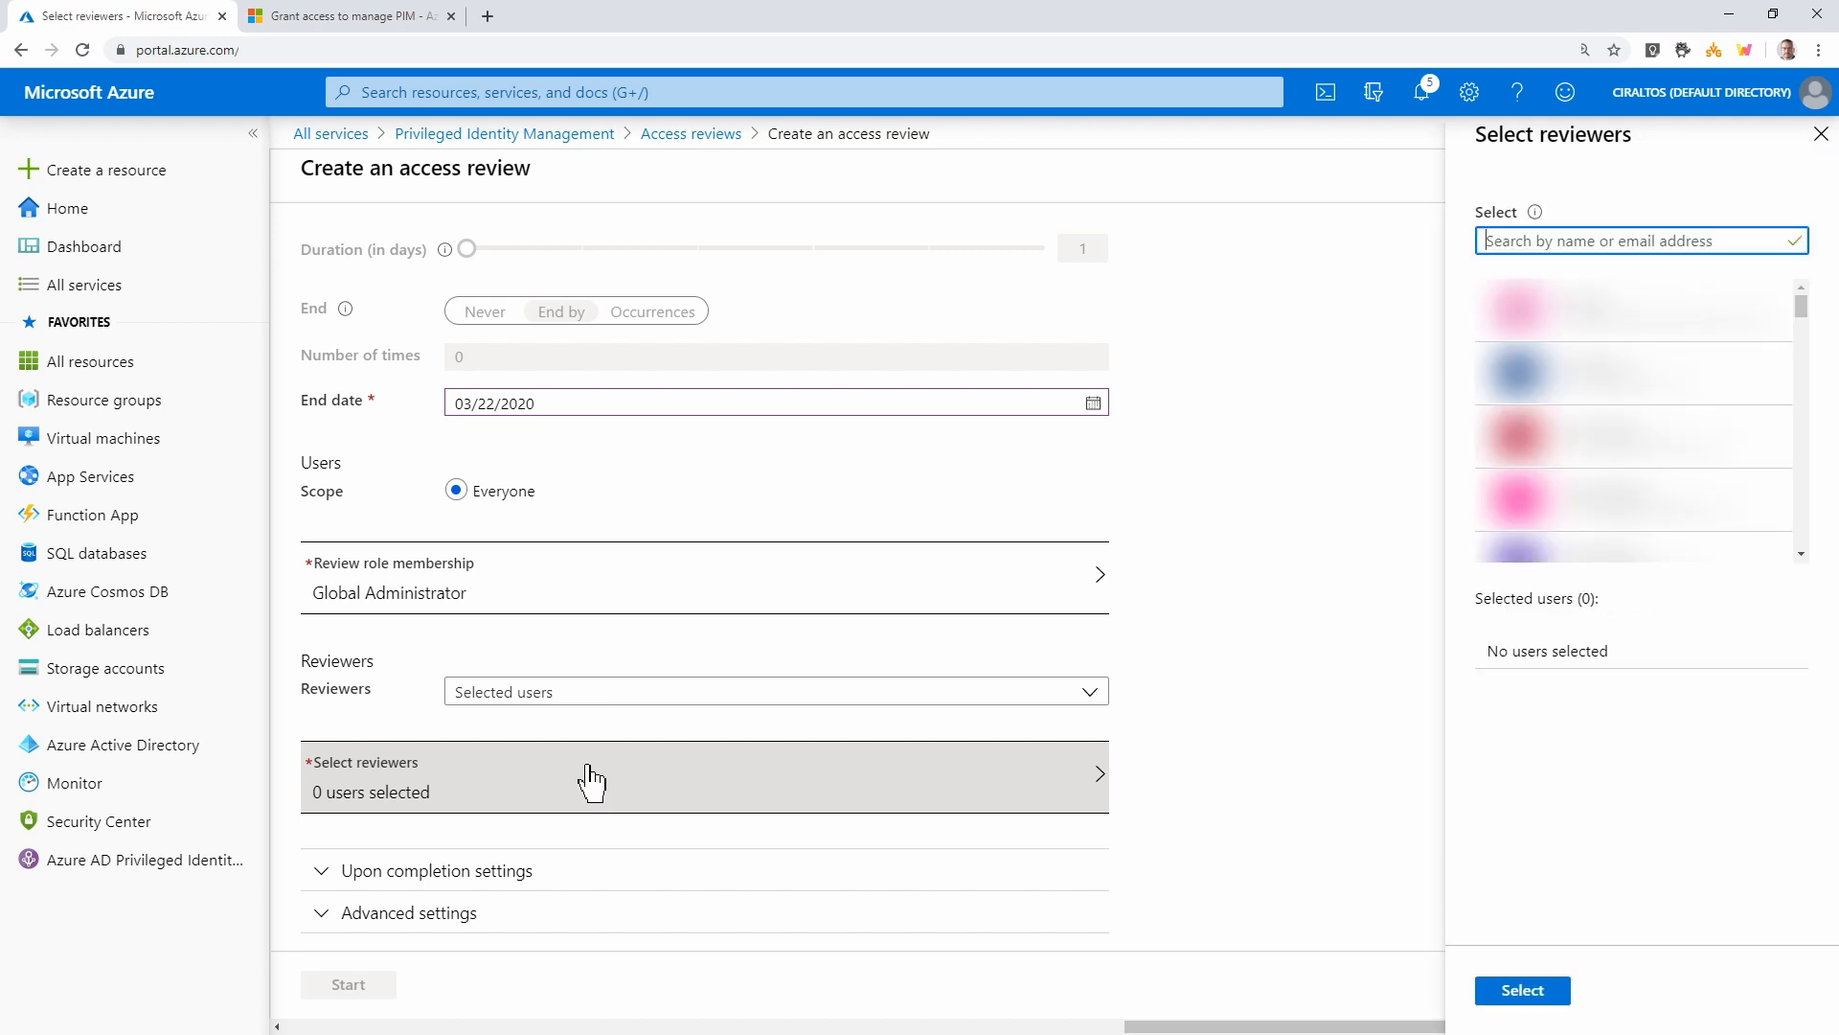
{"action": "type", "text": "pim"}
{"action": "left_click", "coordinate": [1527, 319]}
{"action": "left_click", "coordinate": [1457, 989]}
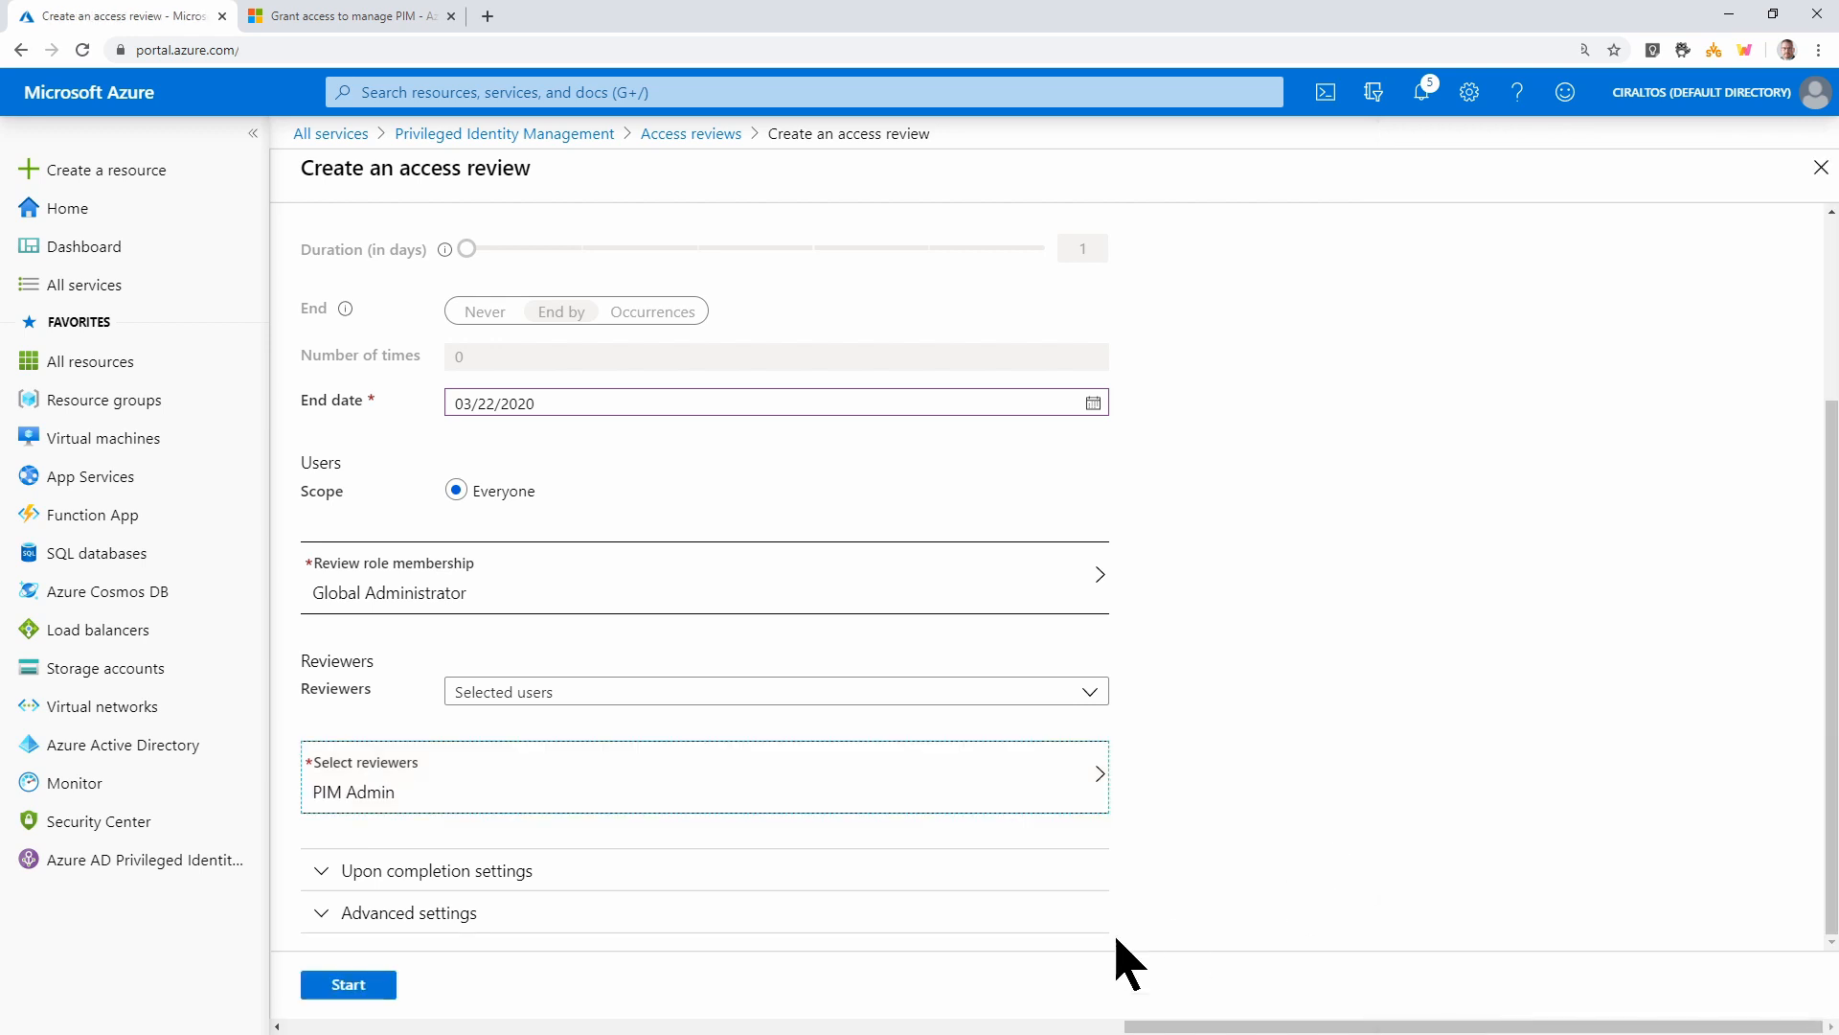
Start the Global Admin review, check its details in Access reviews, and return to PIM
{"action": "left_click", "coordinate": [328, 981]}
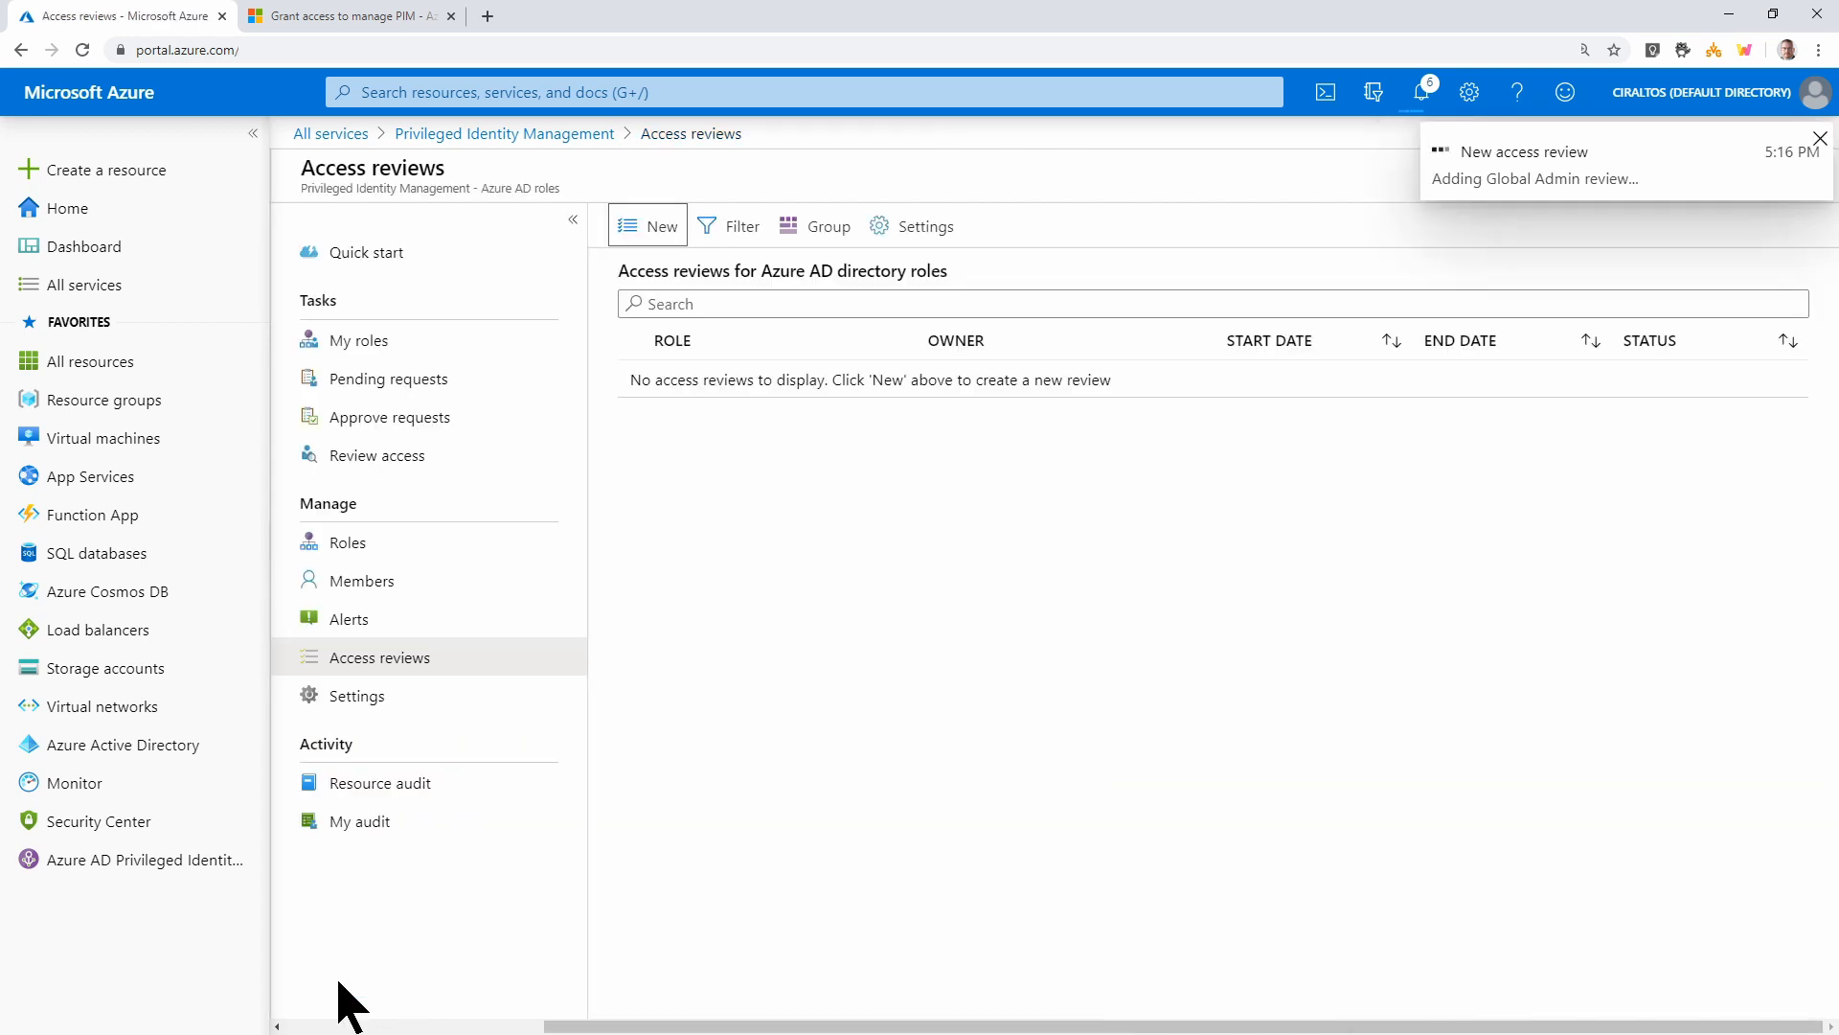
{"action": "left_click", "coordinate": [393, 624]}
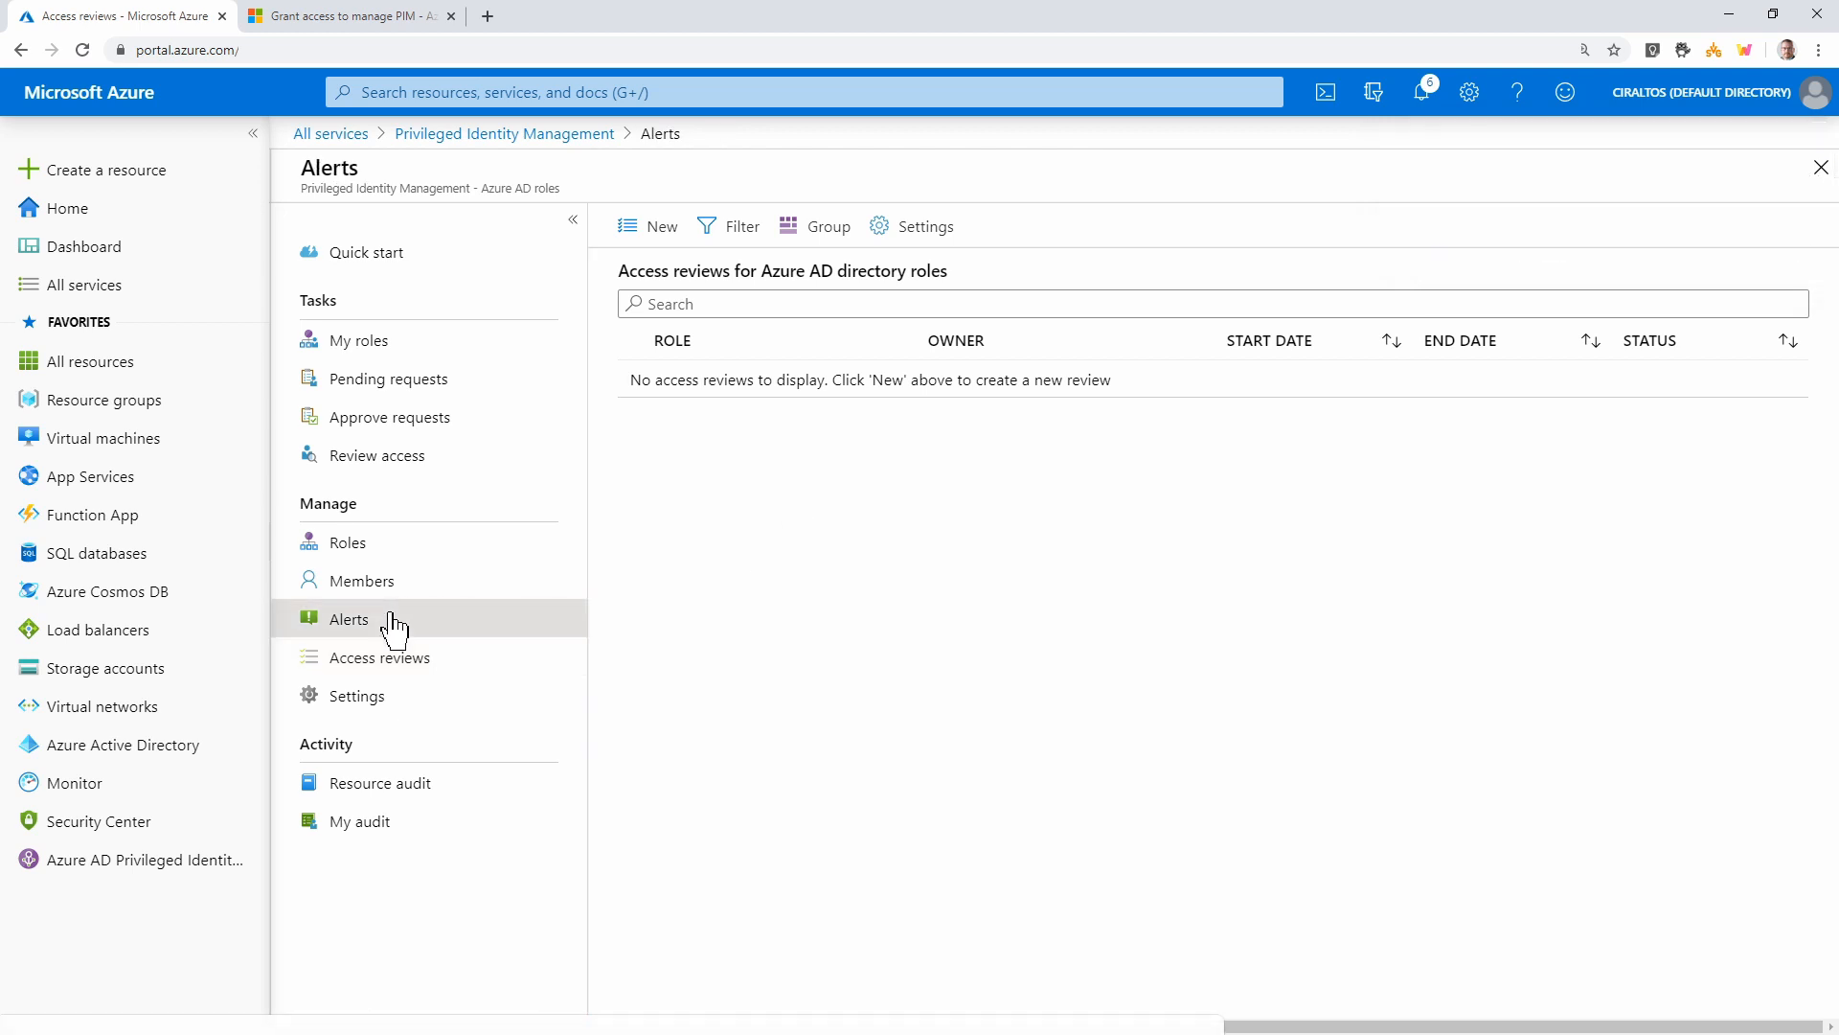
{"action": "left_click", "coordinate": [394, 657]}
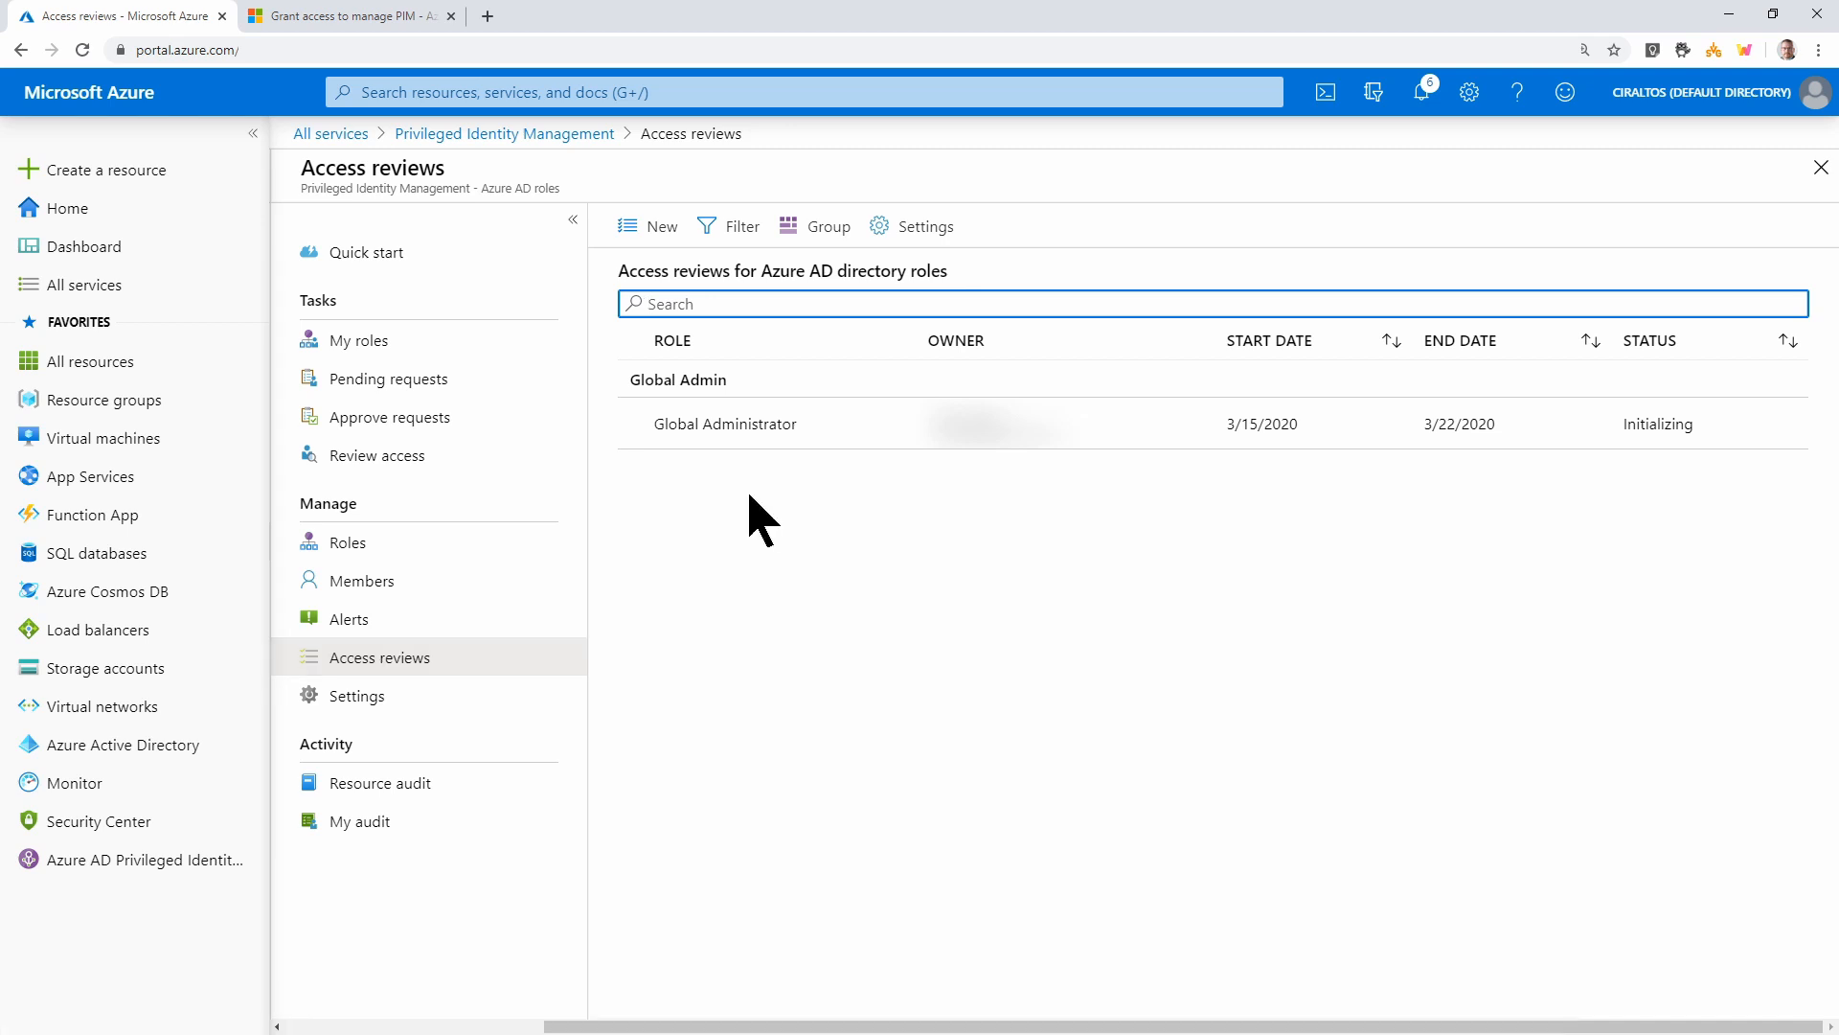
{"action": "left_click", "coordinate": [763, 438]}
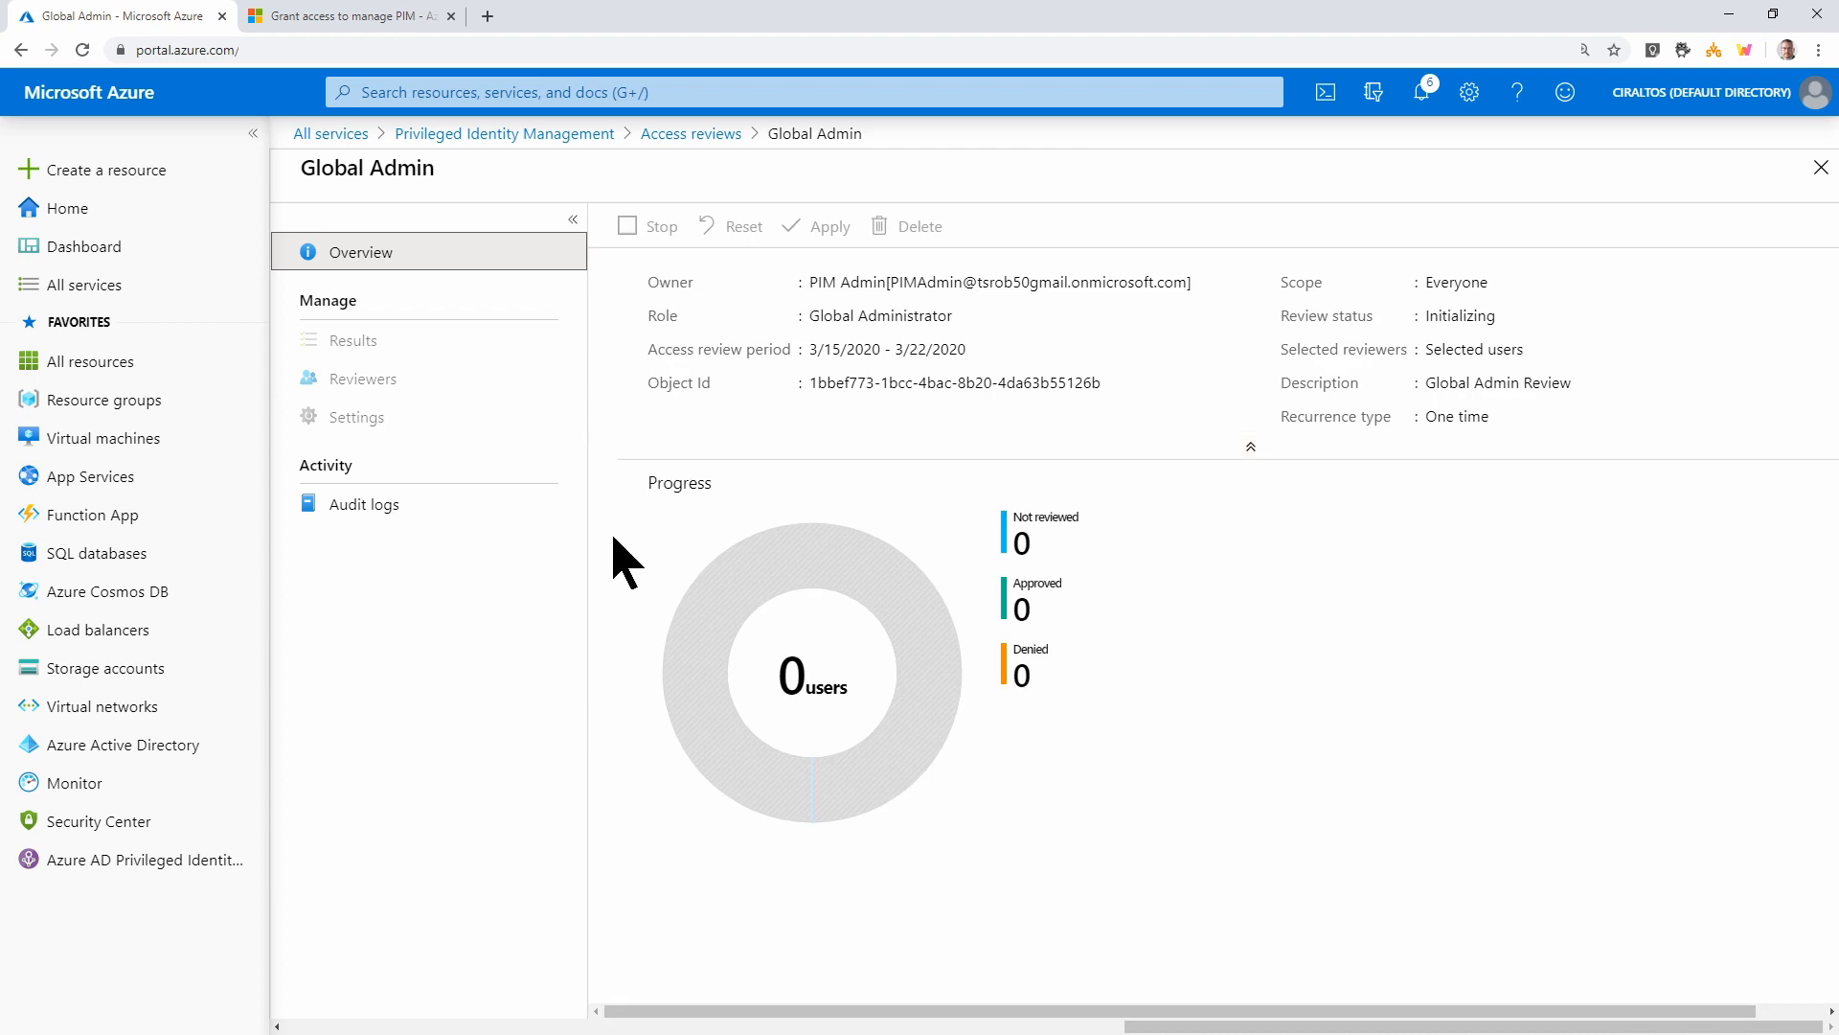
{"action": "left_click", "coordinate": [684, 135]}
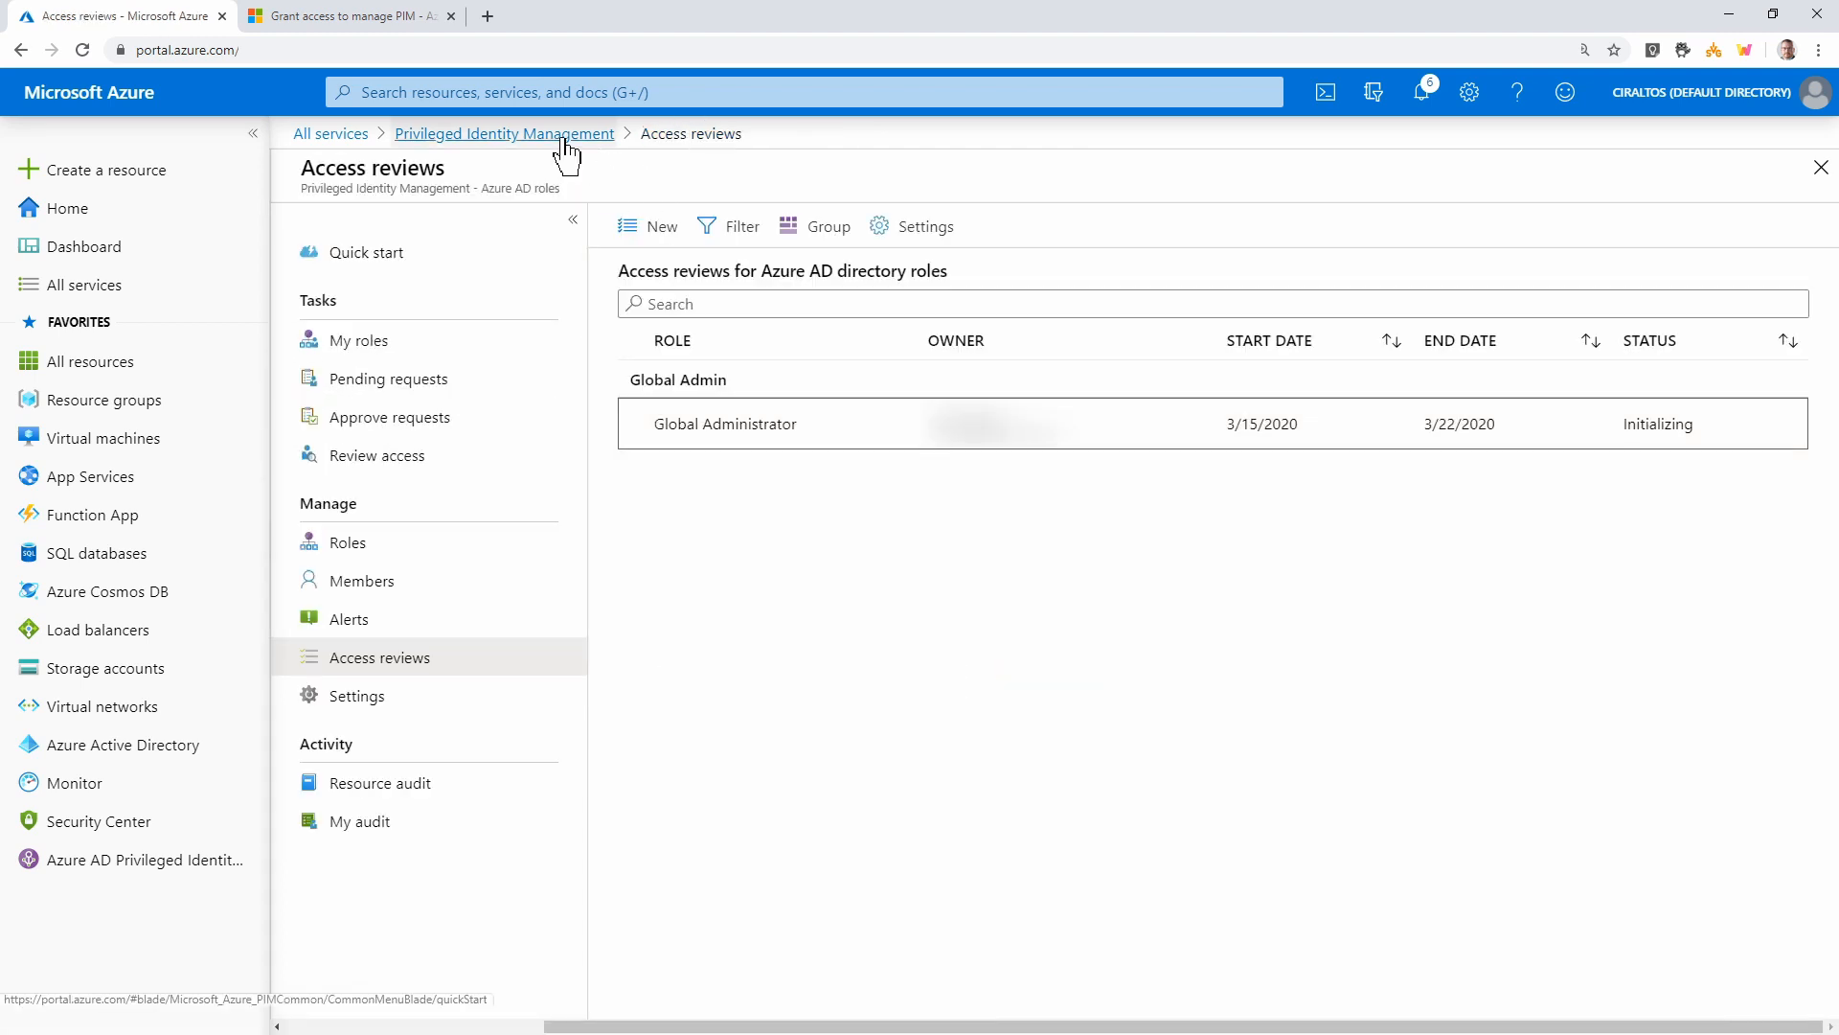
{"action": "left_click", "coordinate": [565, 135]}
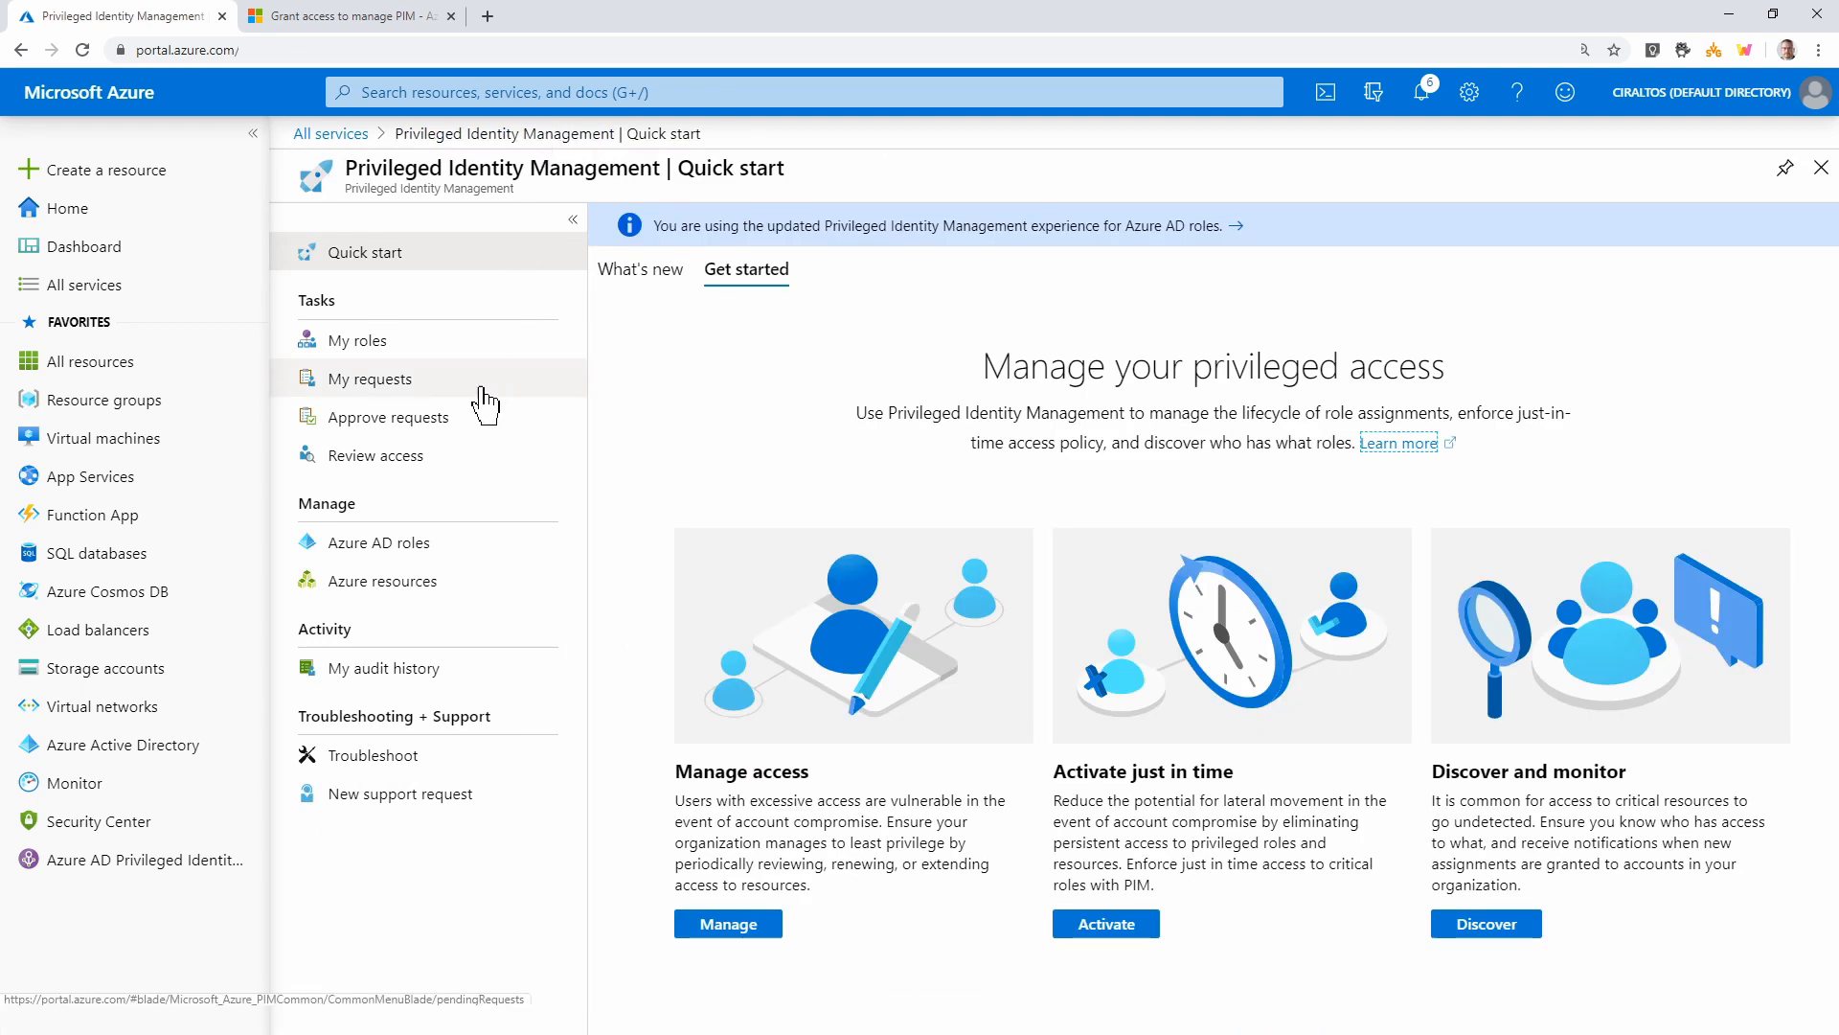
In the Global Admin review, deny one user's membership with reason 'still in use?'
{"action": "left_click", "coordinate": [446, 458]}
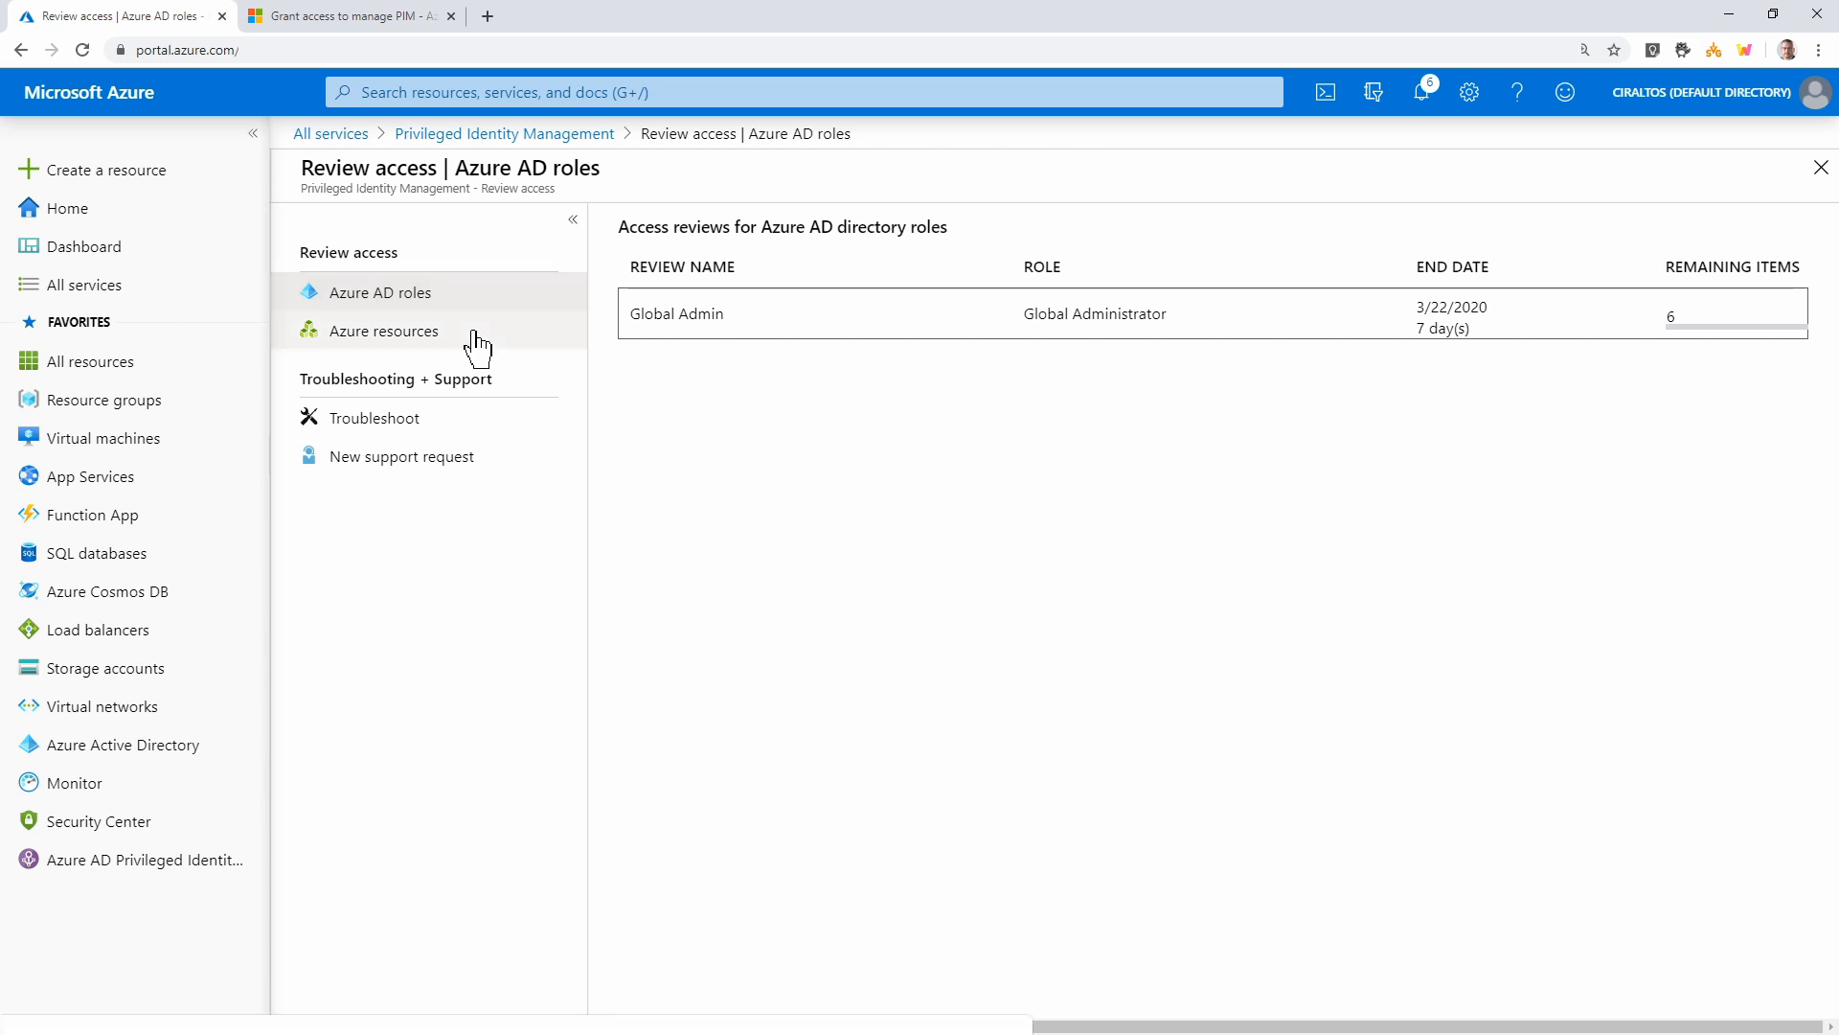
{"action": "left_click", "coordinate": [477, 345]}
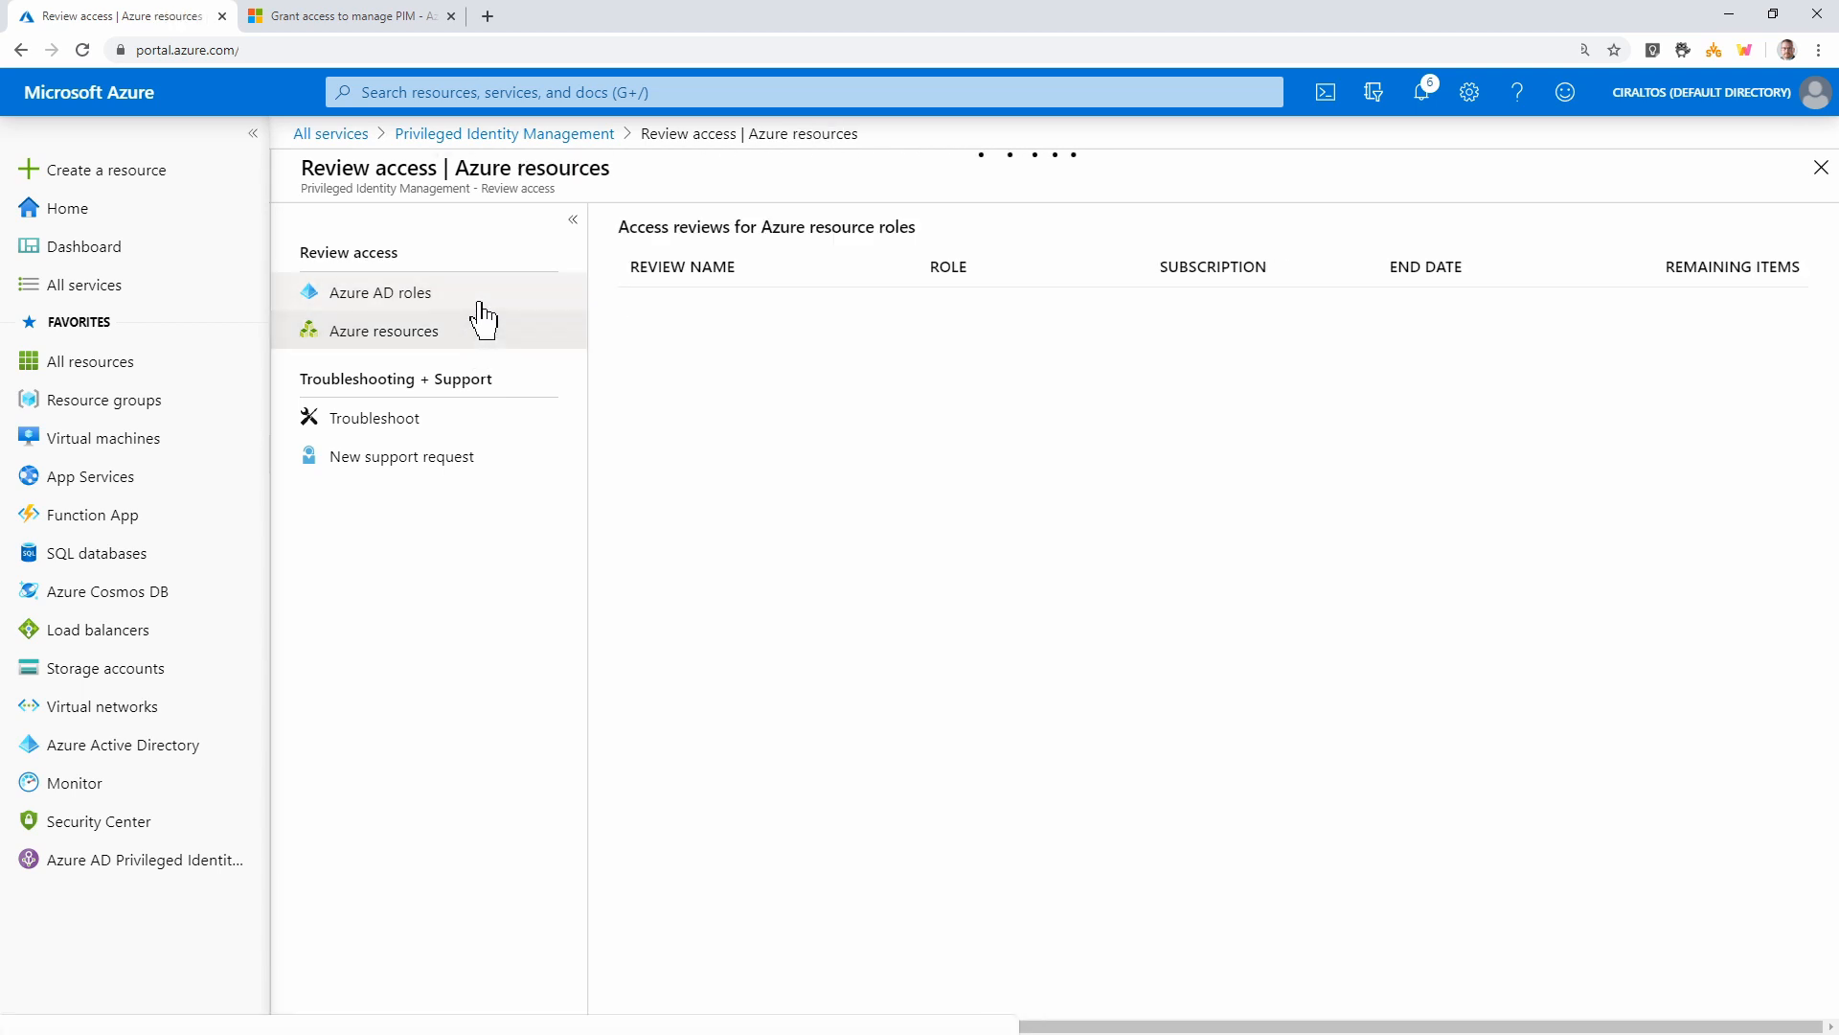
{"action": "left_click", "coordinate": [480, 303]}
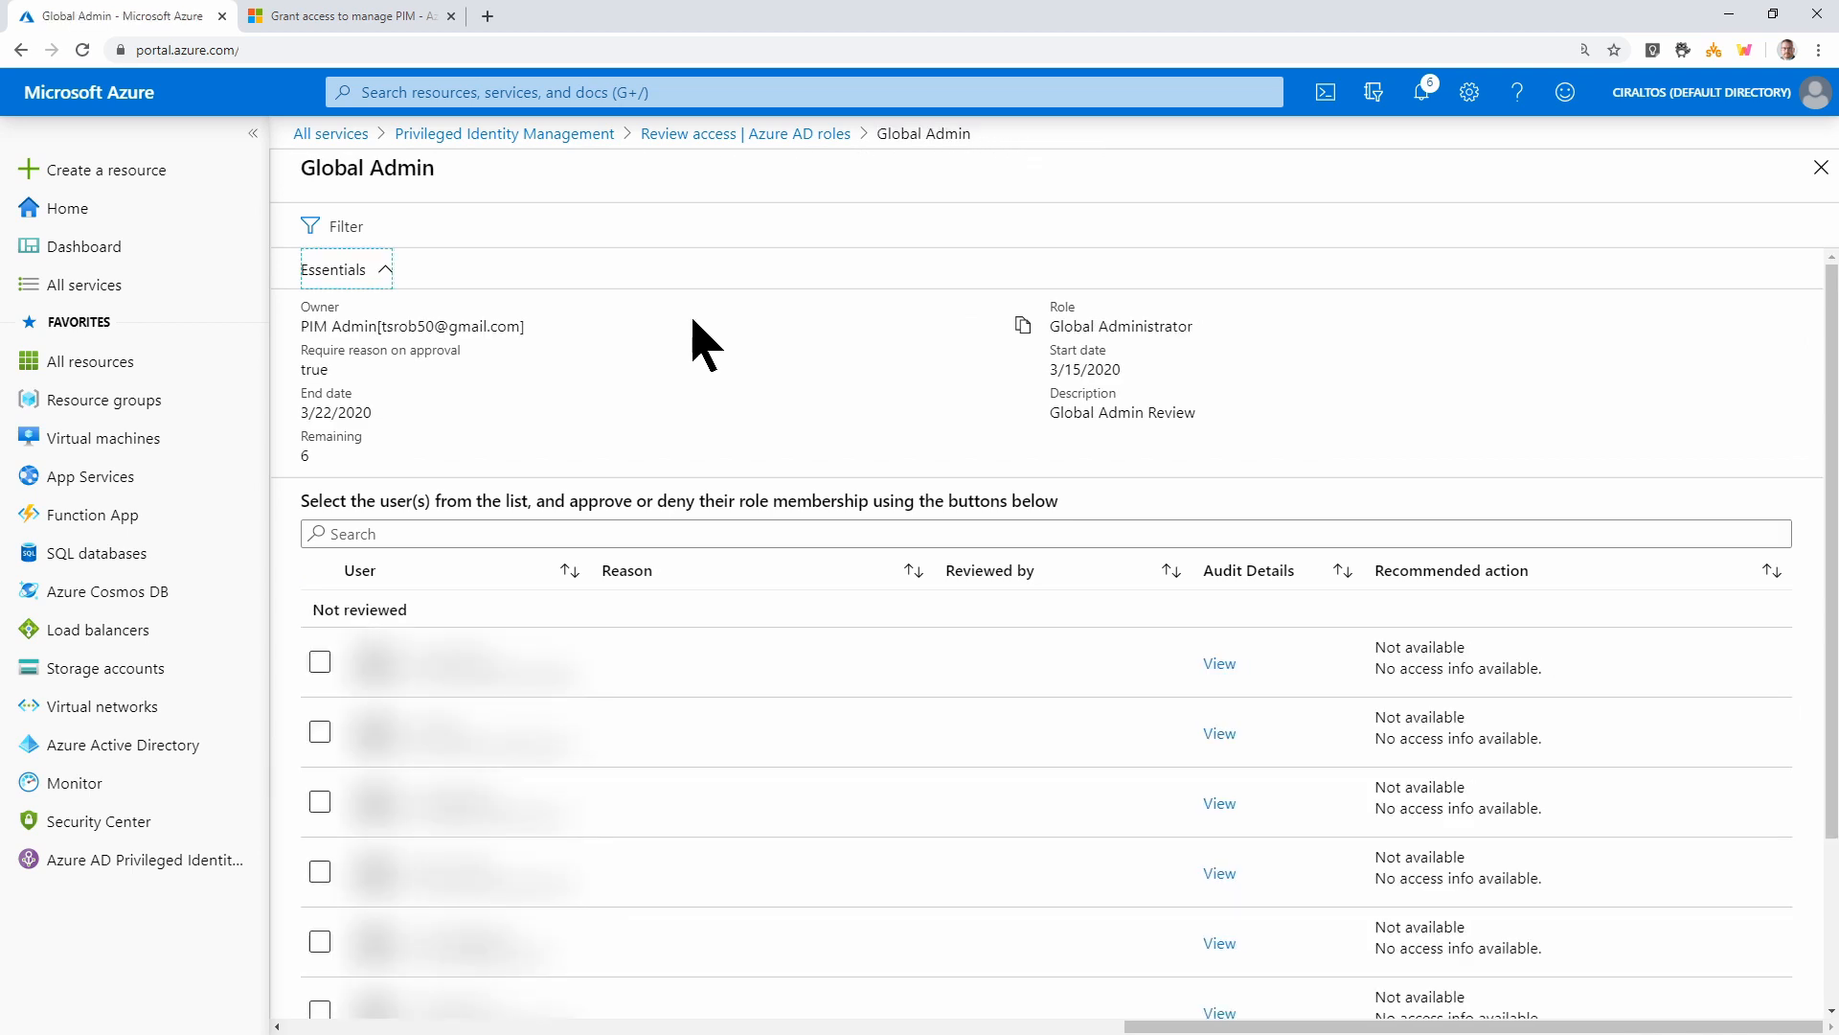
{"action": "scroll", "coordinate": [706, 345], "scroll_direction": "down", "scroll_amount": 3}
{"action": "left_click", "coordinate": [320, 658]}
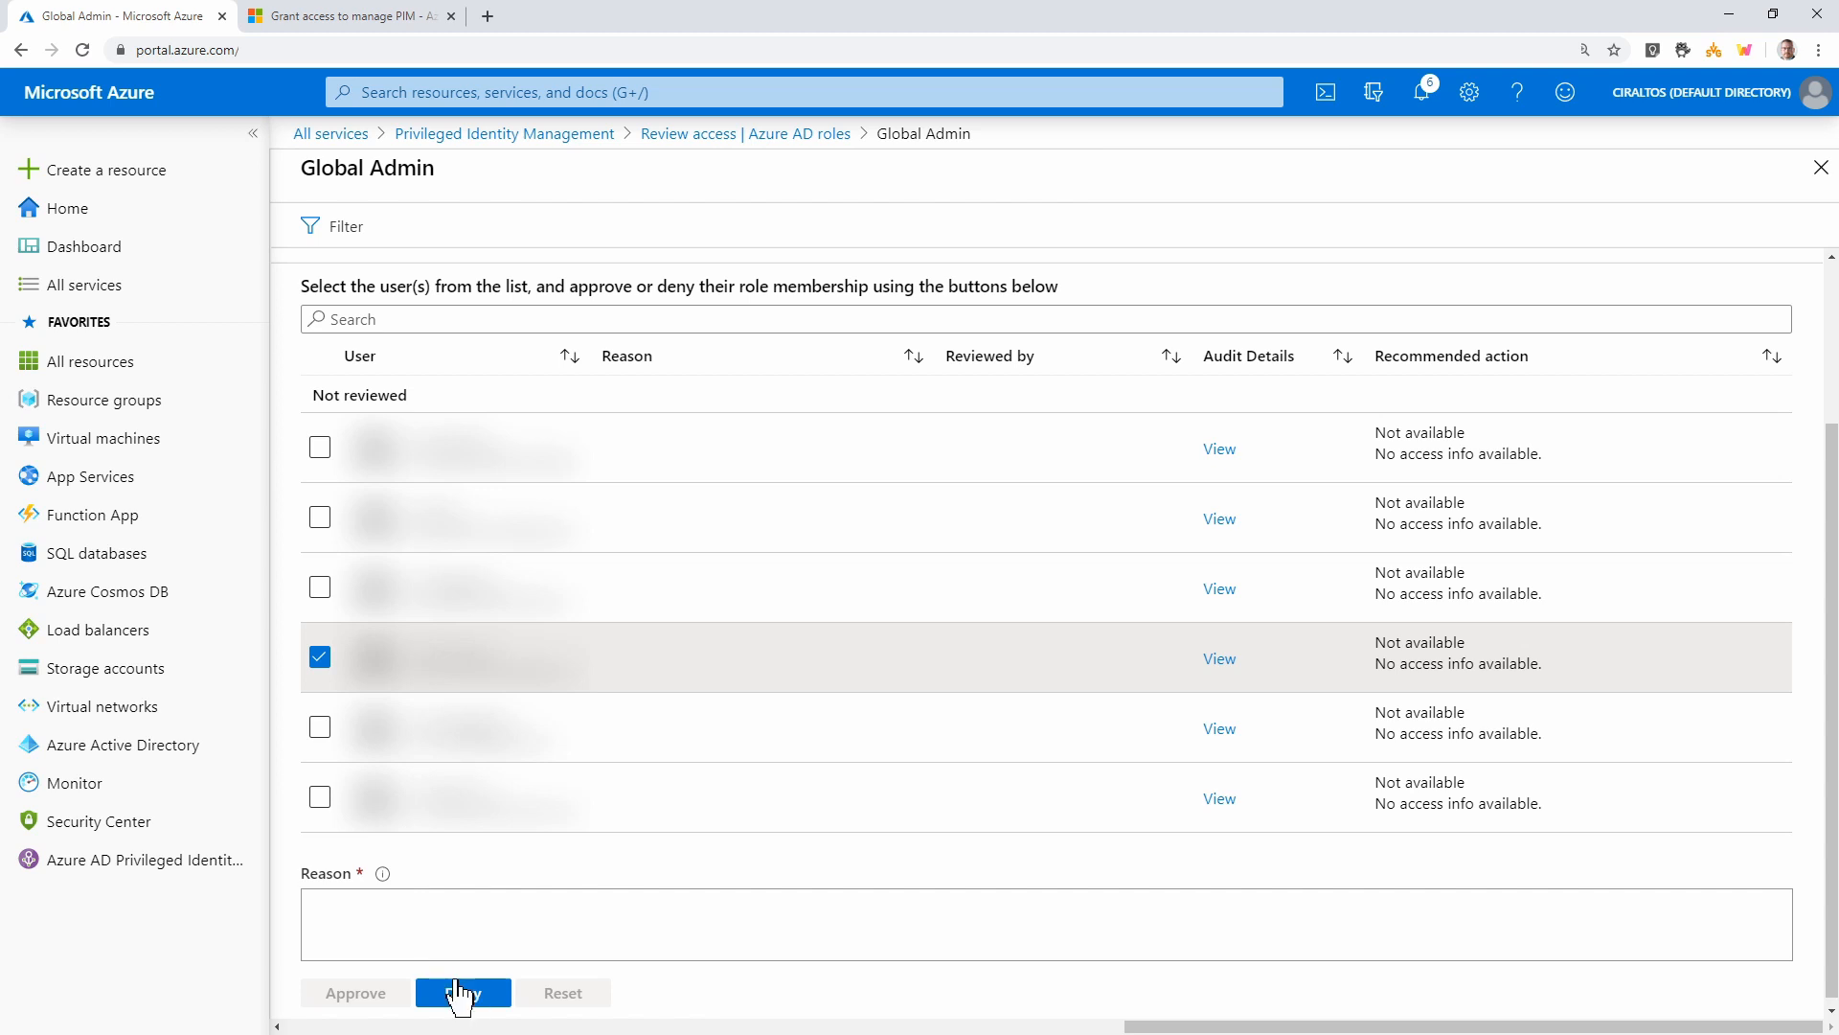
{"action": "left_click", "coordinate": [412, 911]}
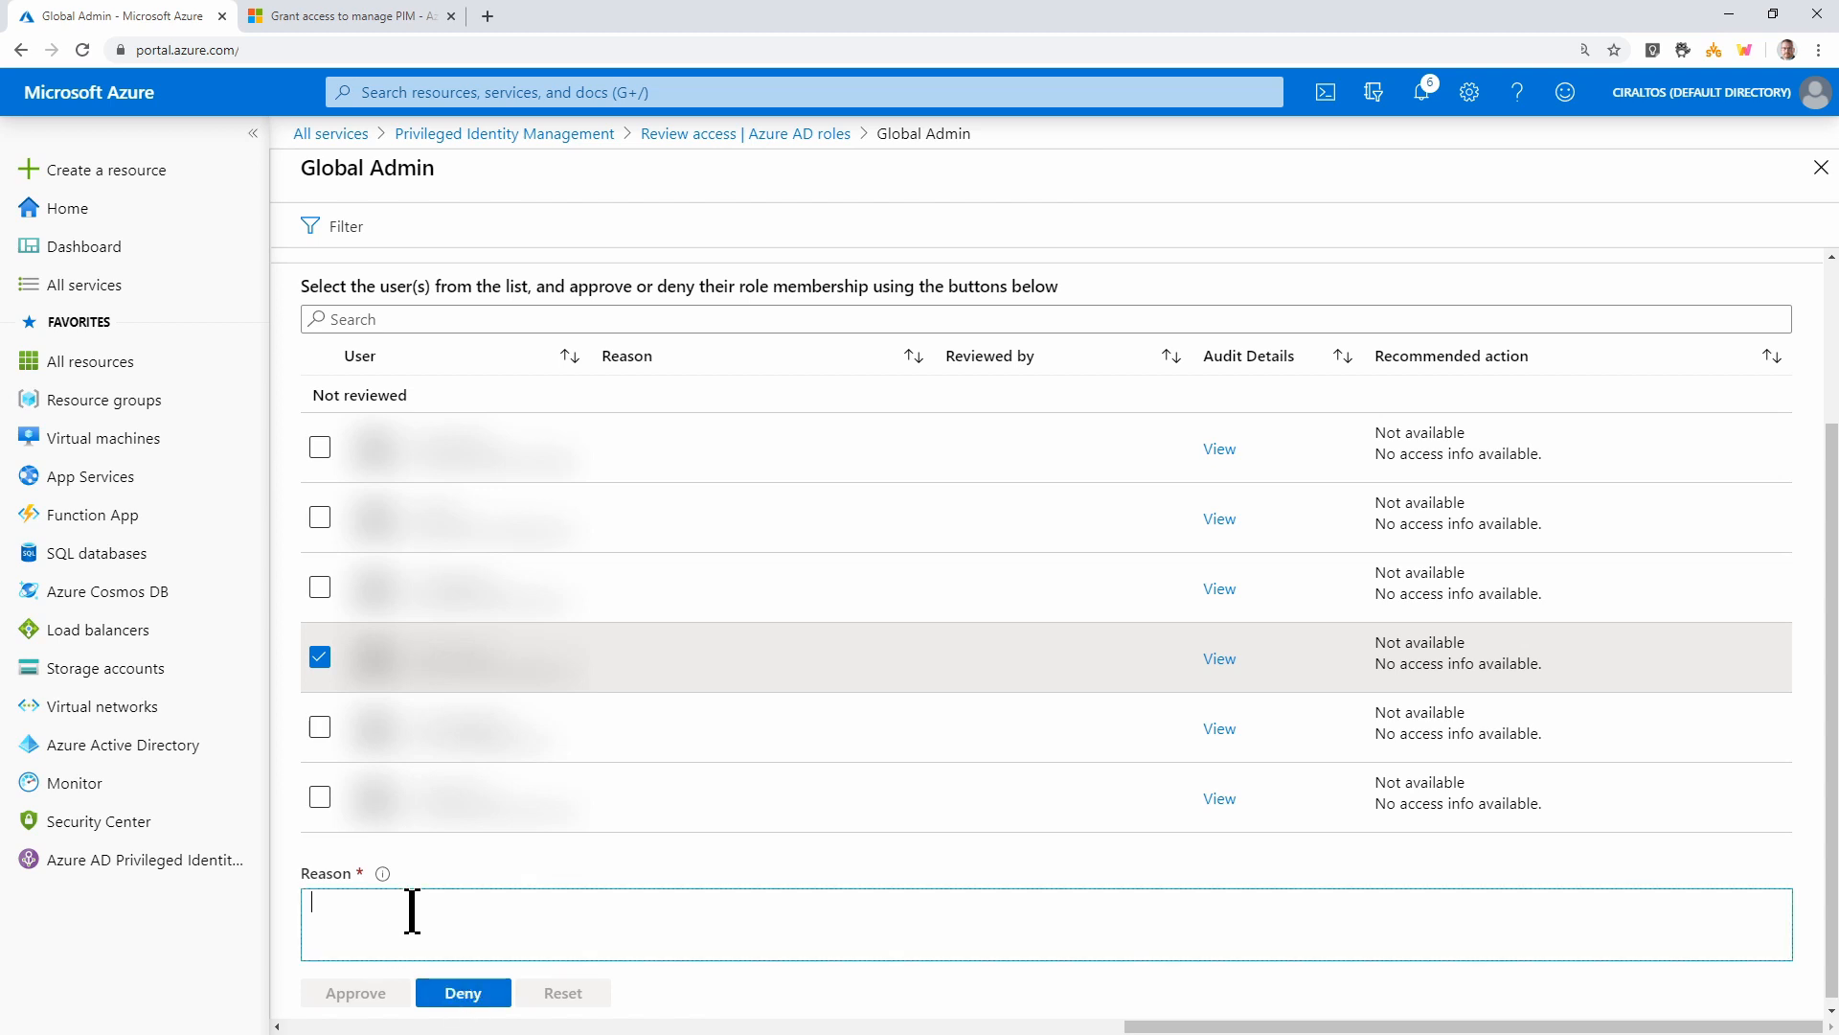
{"action": "type", "text": "stil"}
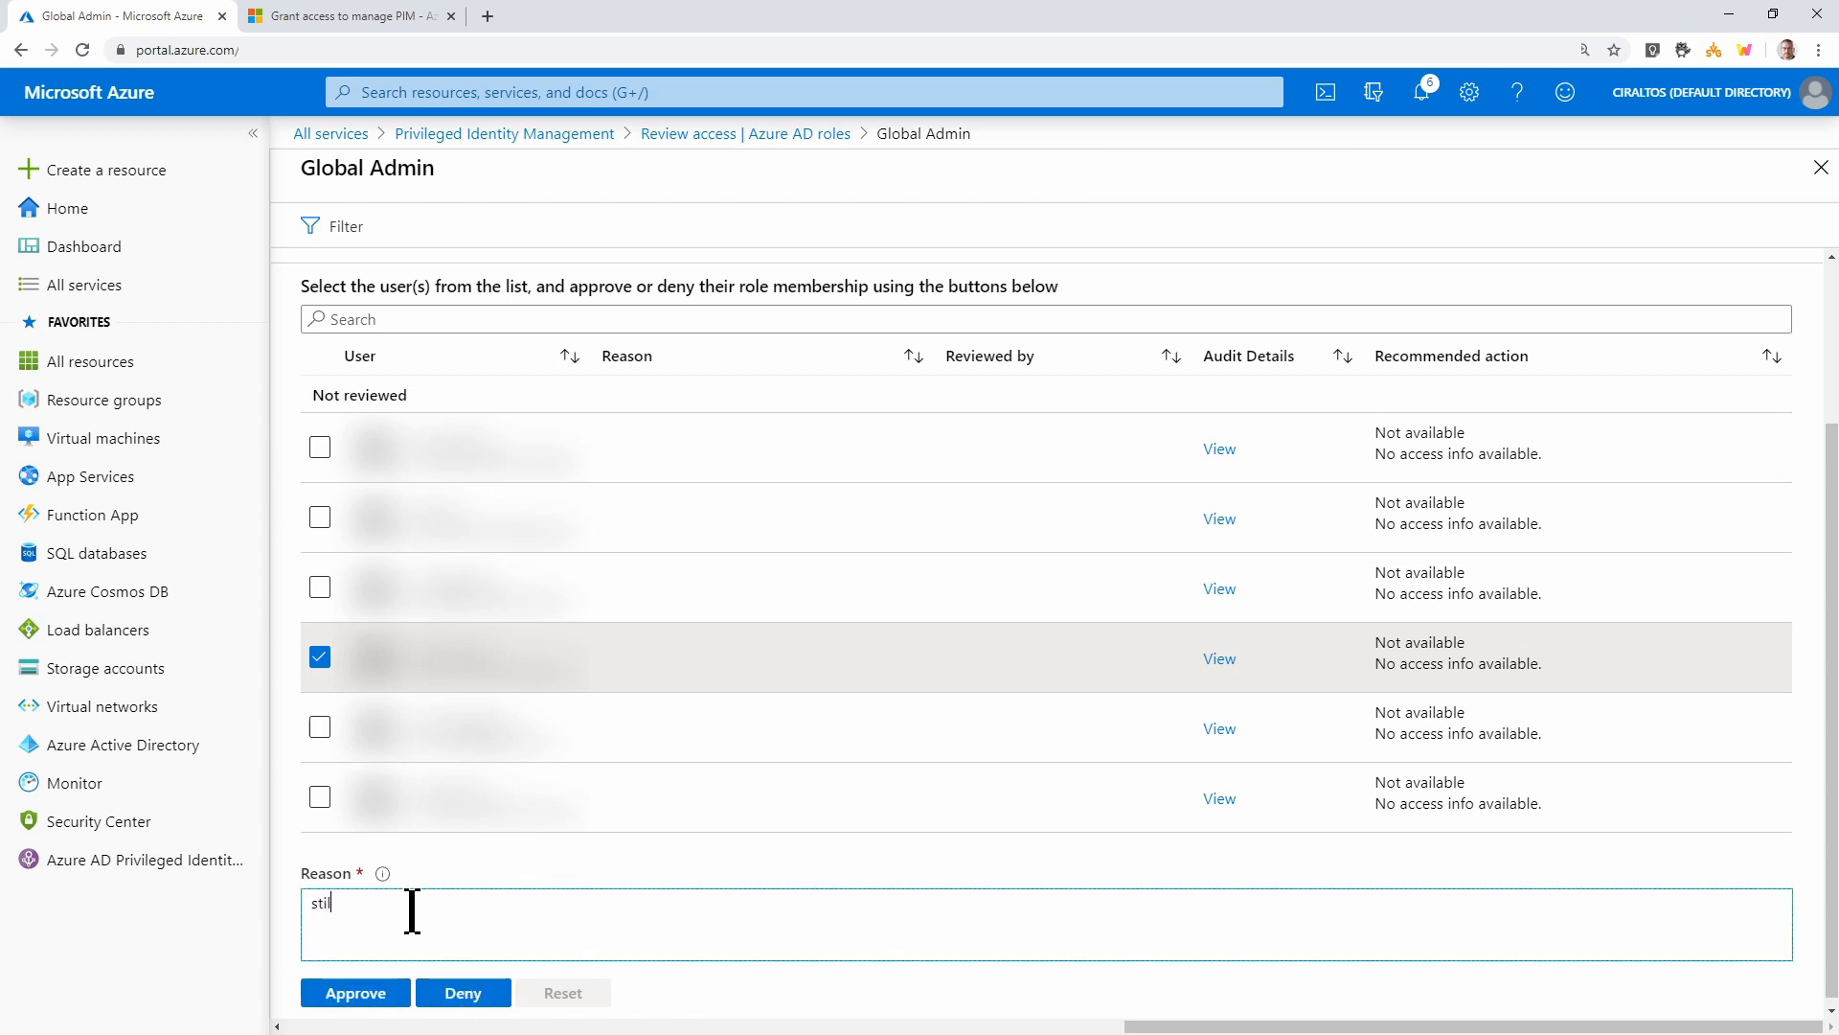
{"action": "type", "text": "l in use?"}
{"action": "left_click", "coordinate": [463, 993]}
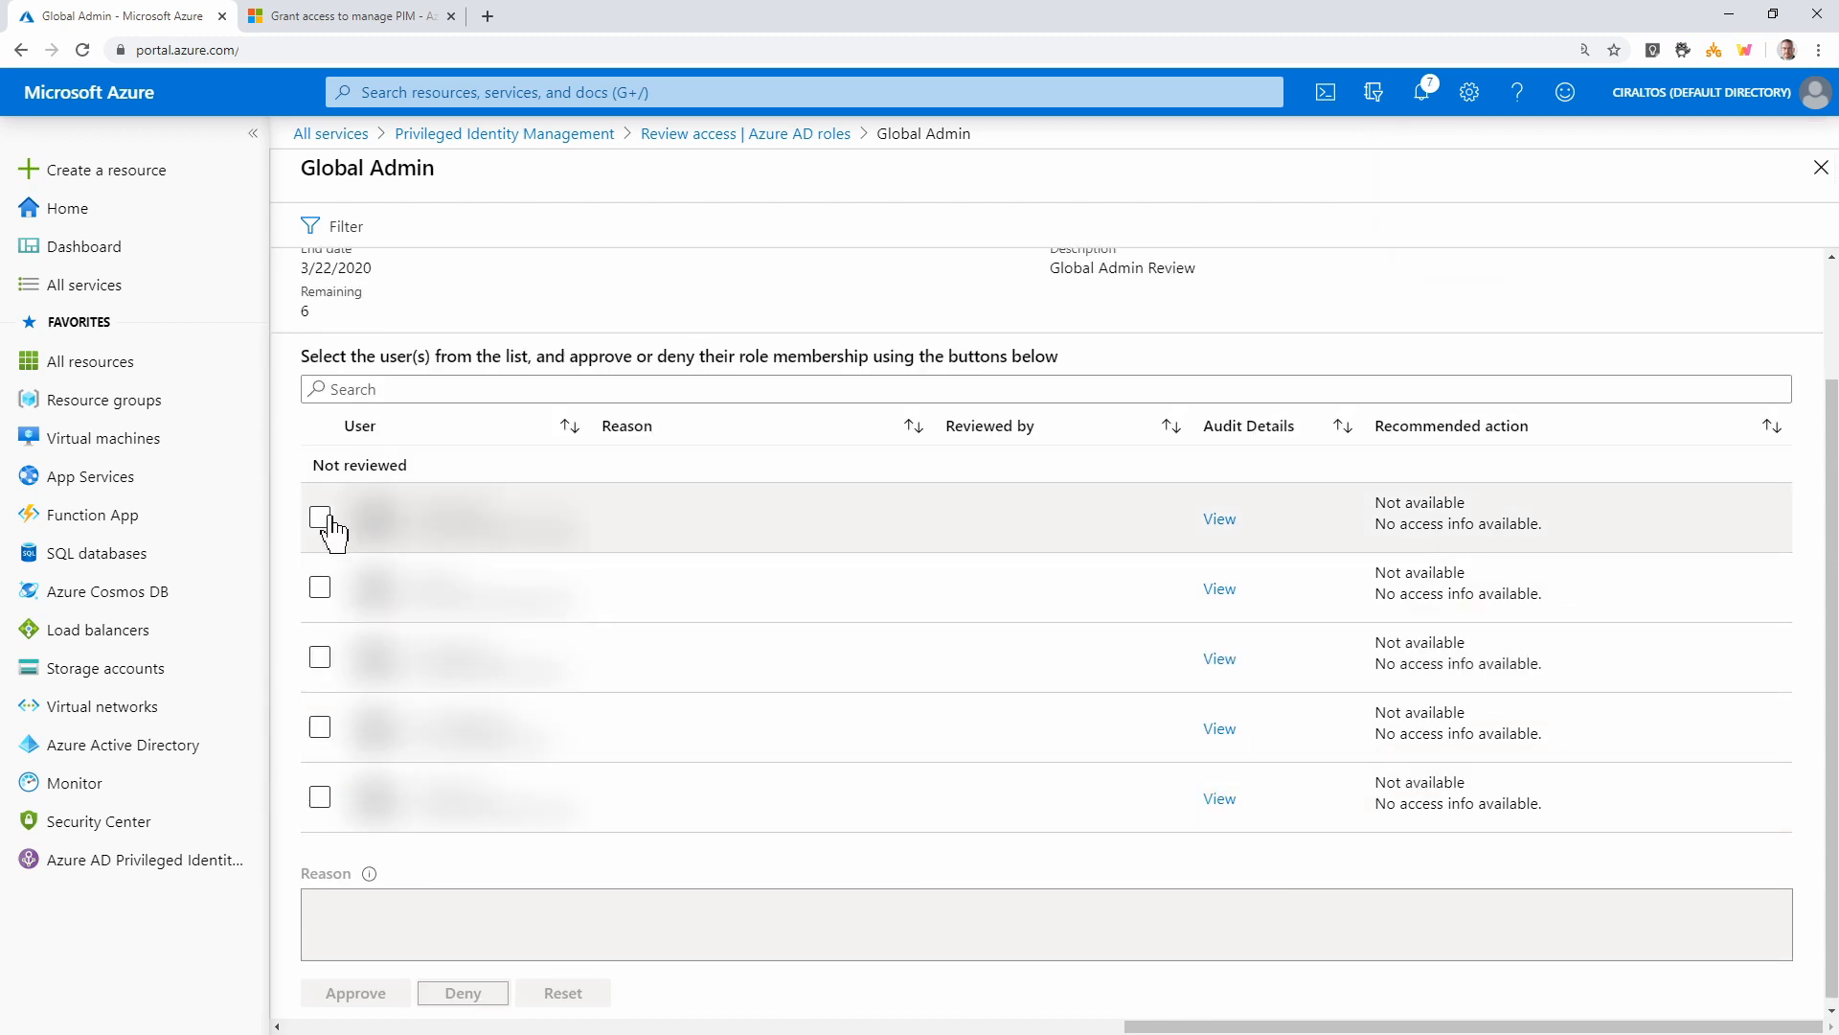
Approve the remaining five Global Administrator members with reason 'Still in use'
{"action": "left_click", "coordinate": [322, 518]}
{"action": "left_click", "coordinate": [320, 588]}
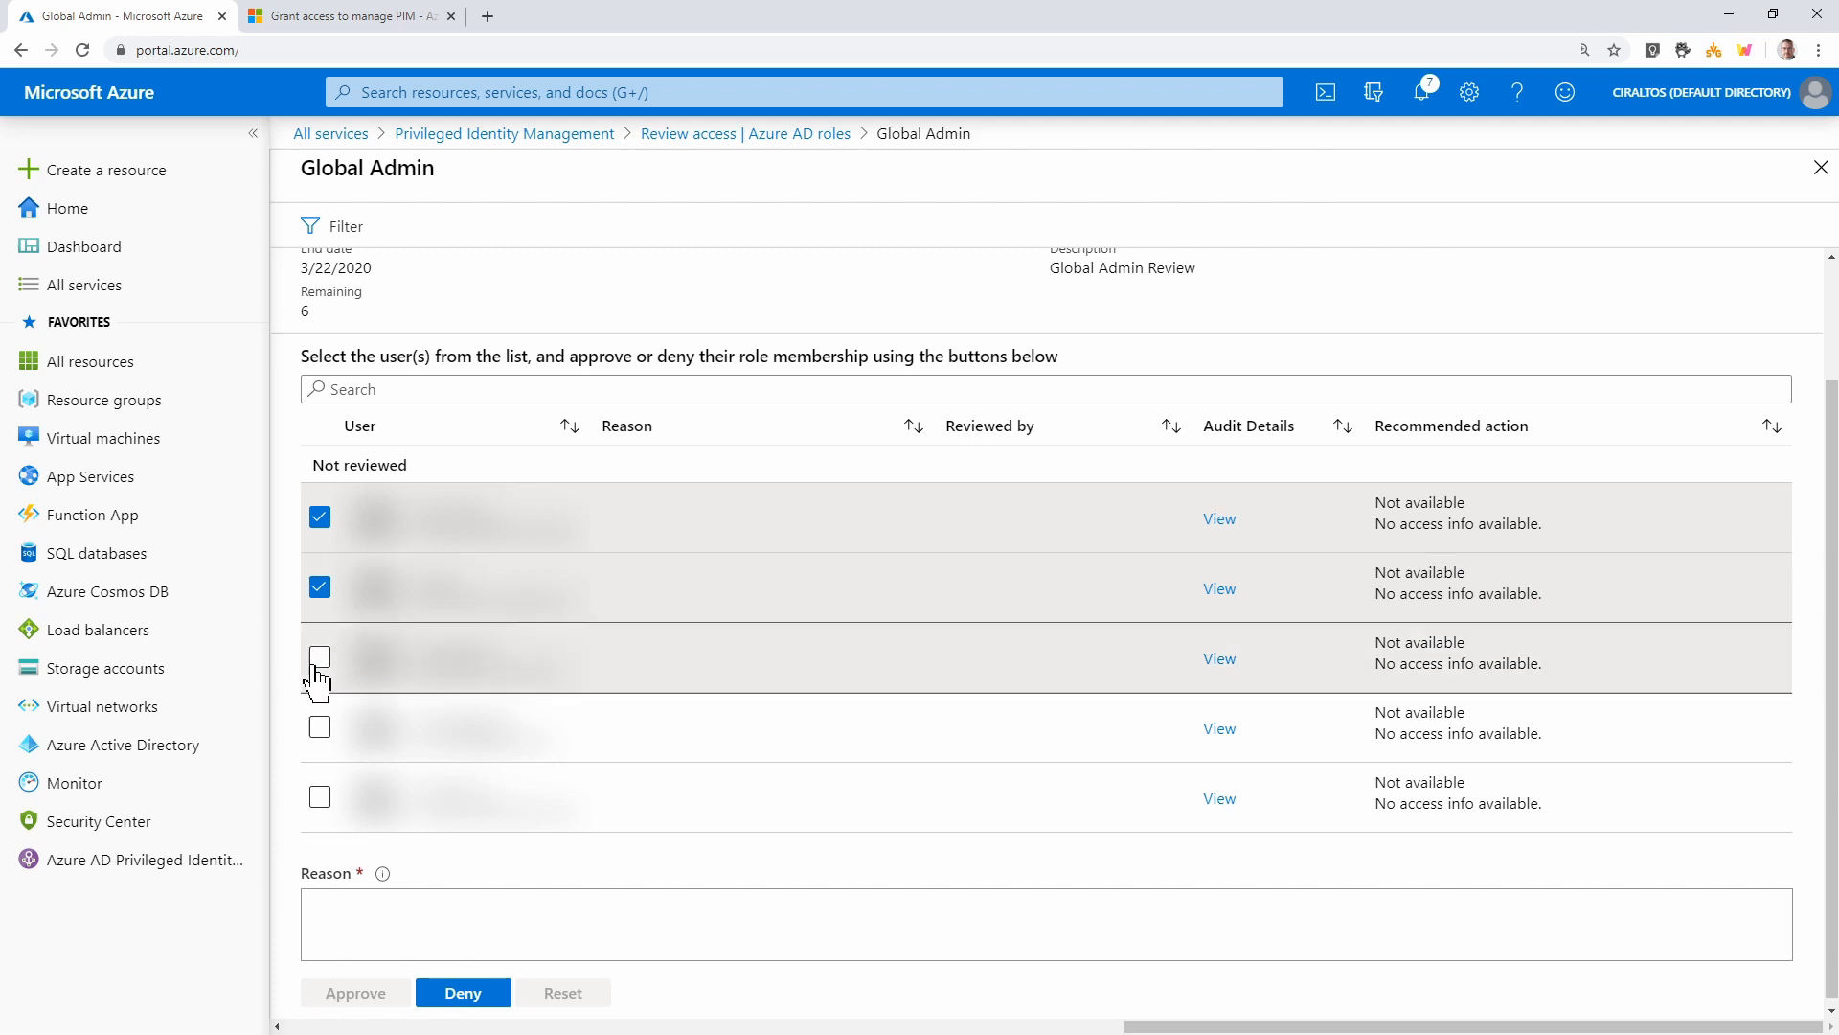
{"action": "left_click", "coordinate": [320, 658]}
{"action": "left_click", "coordinate": [320, 727]}
{"action": "left_click", "coordinate": [320, 797]}
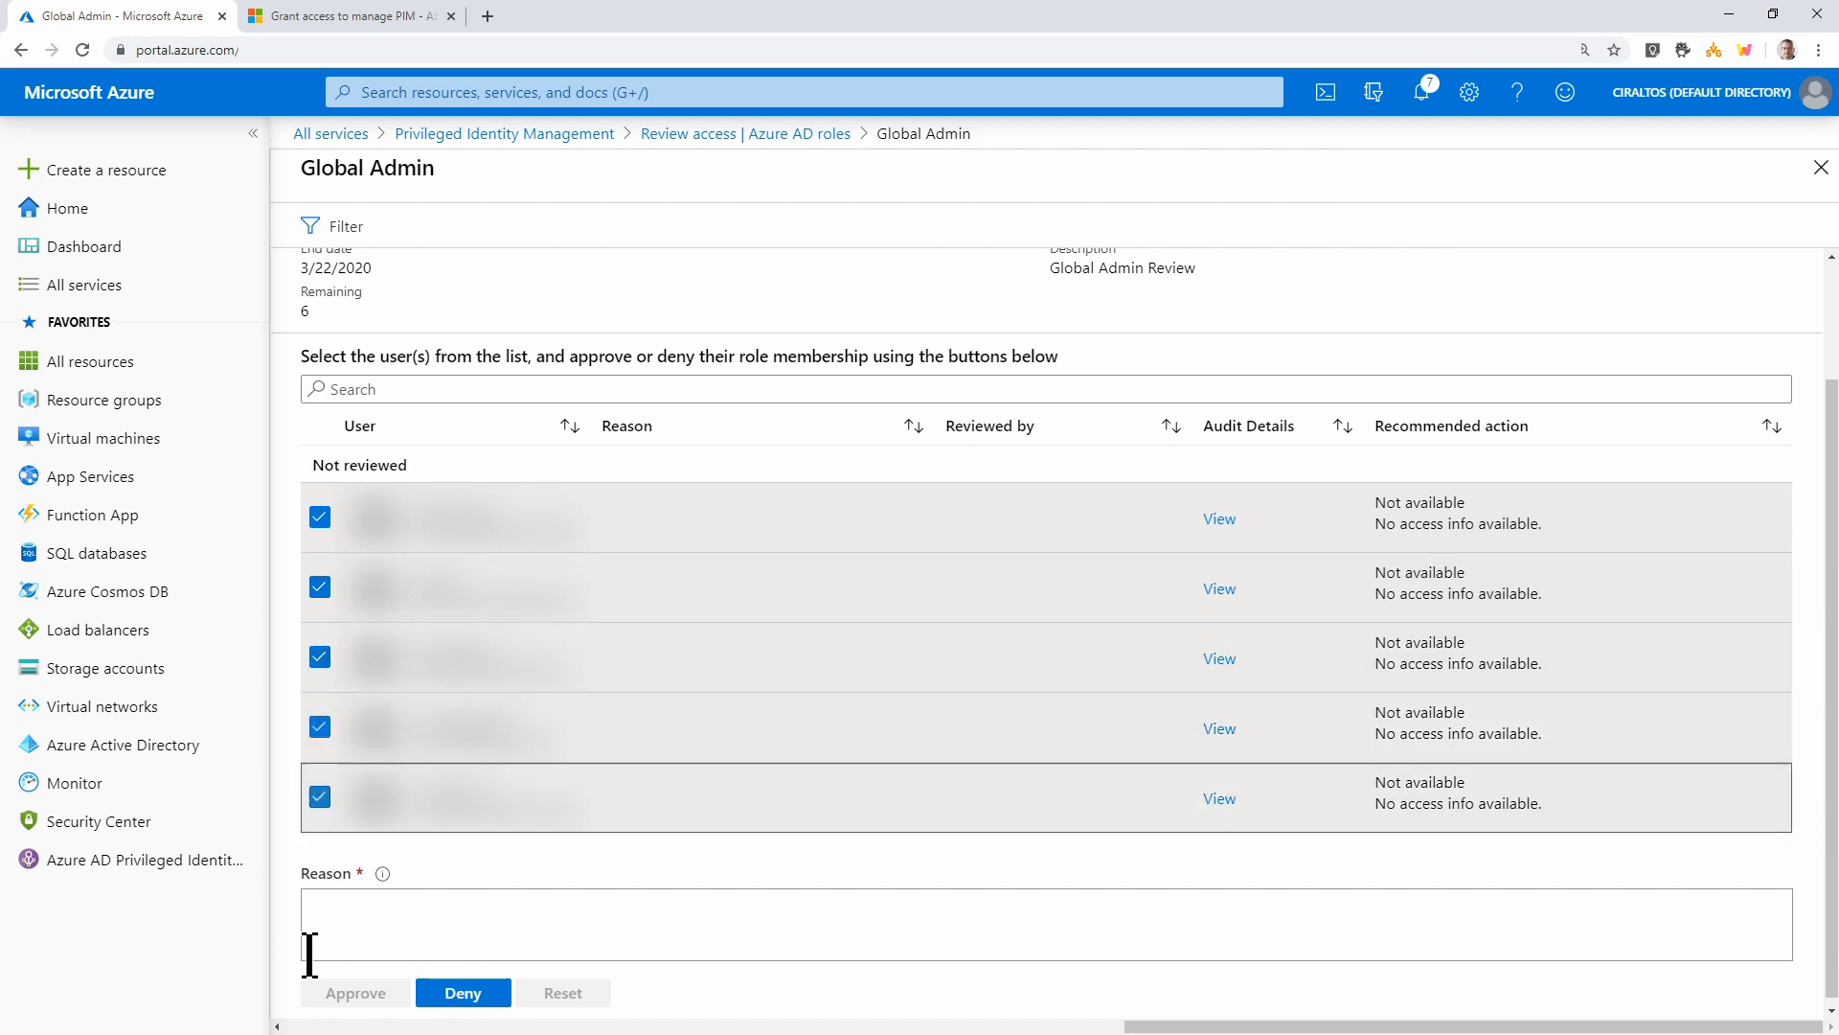
{"action": "left_click", "coordinate": [368, 936]}
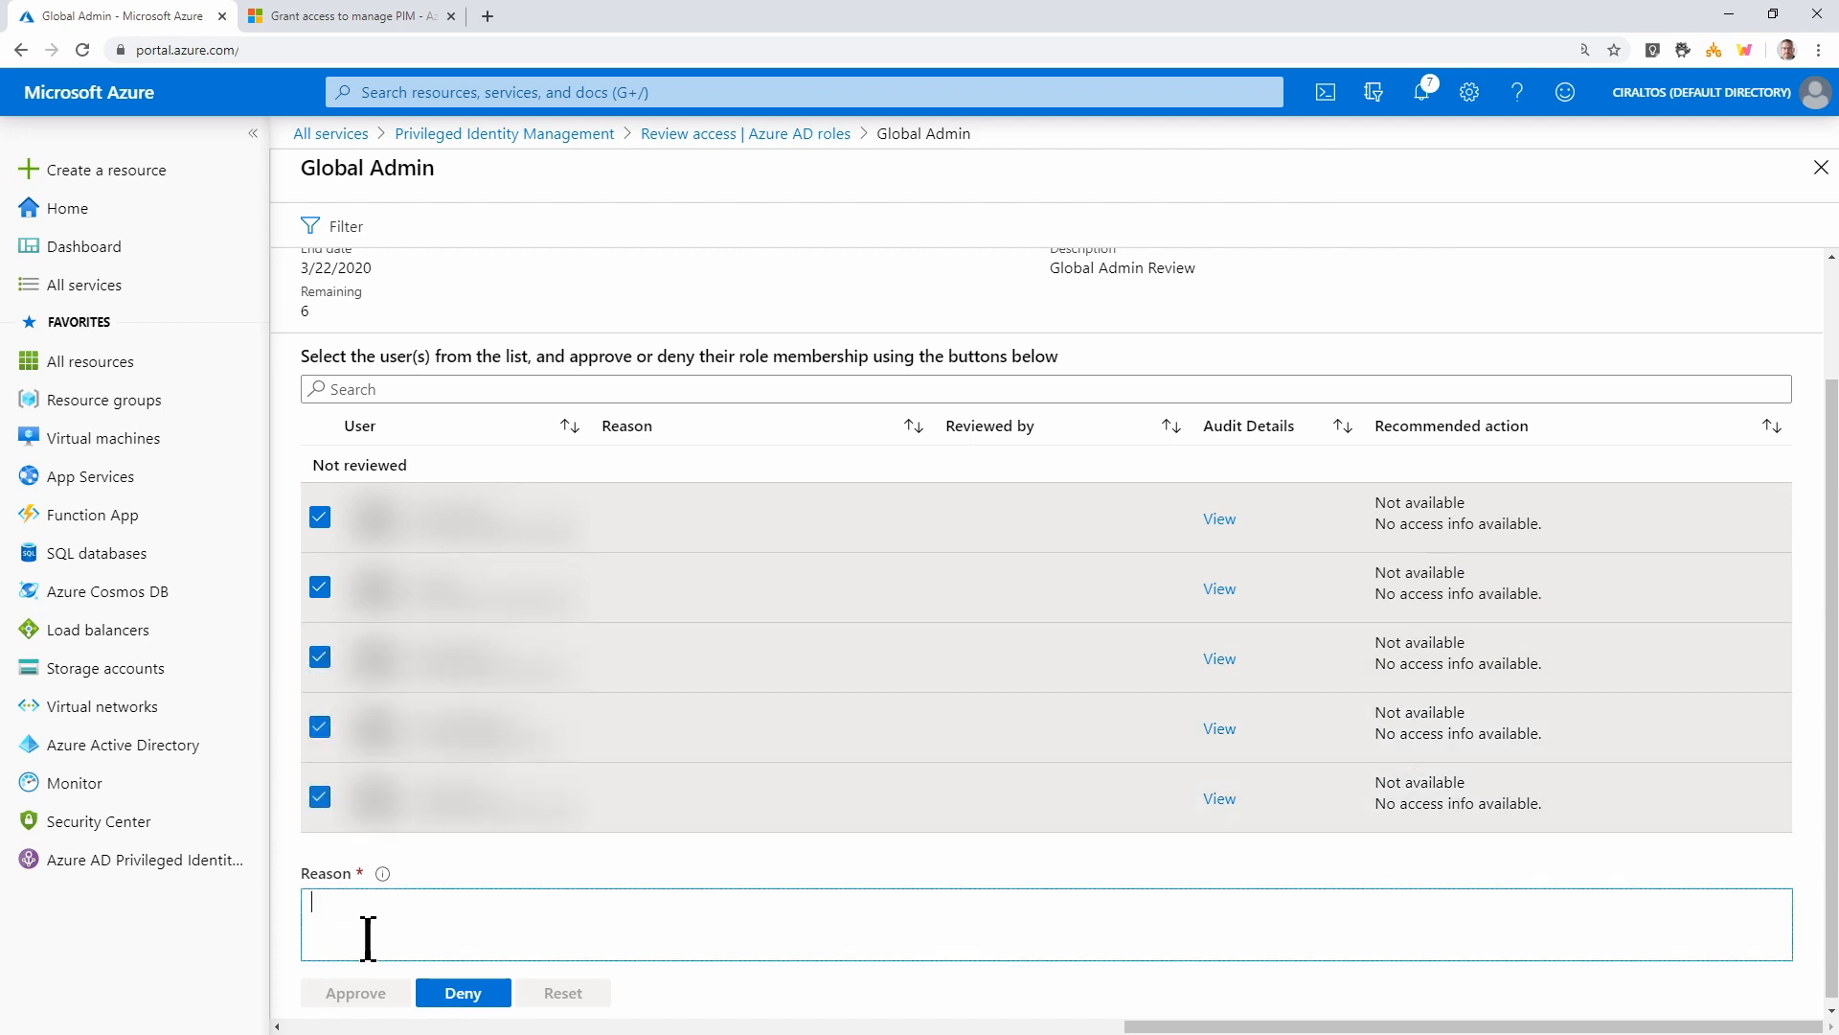
{"action": "type", "text": "Still in use"}
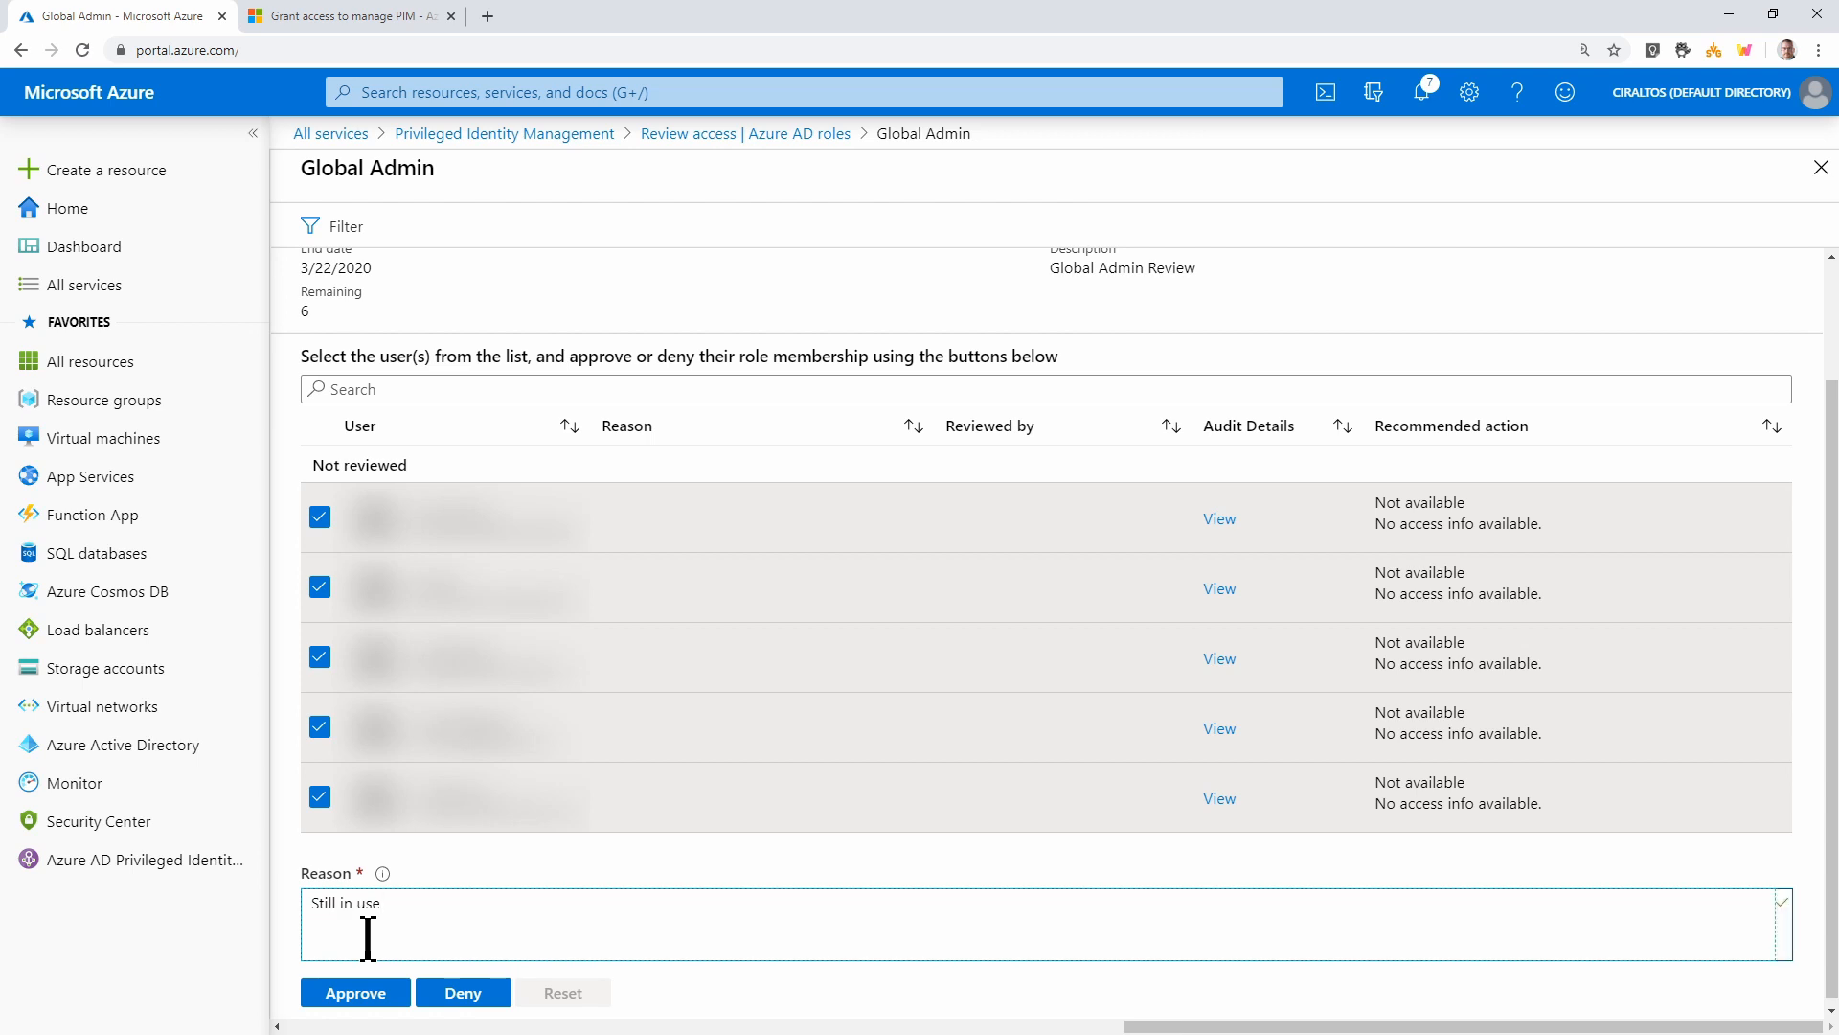
{"action": "left_click", "coordinate": [340, 996]}
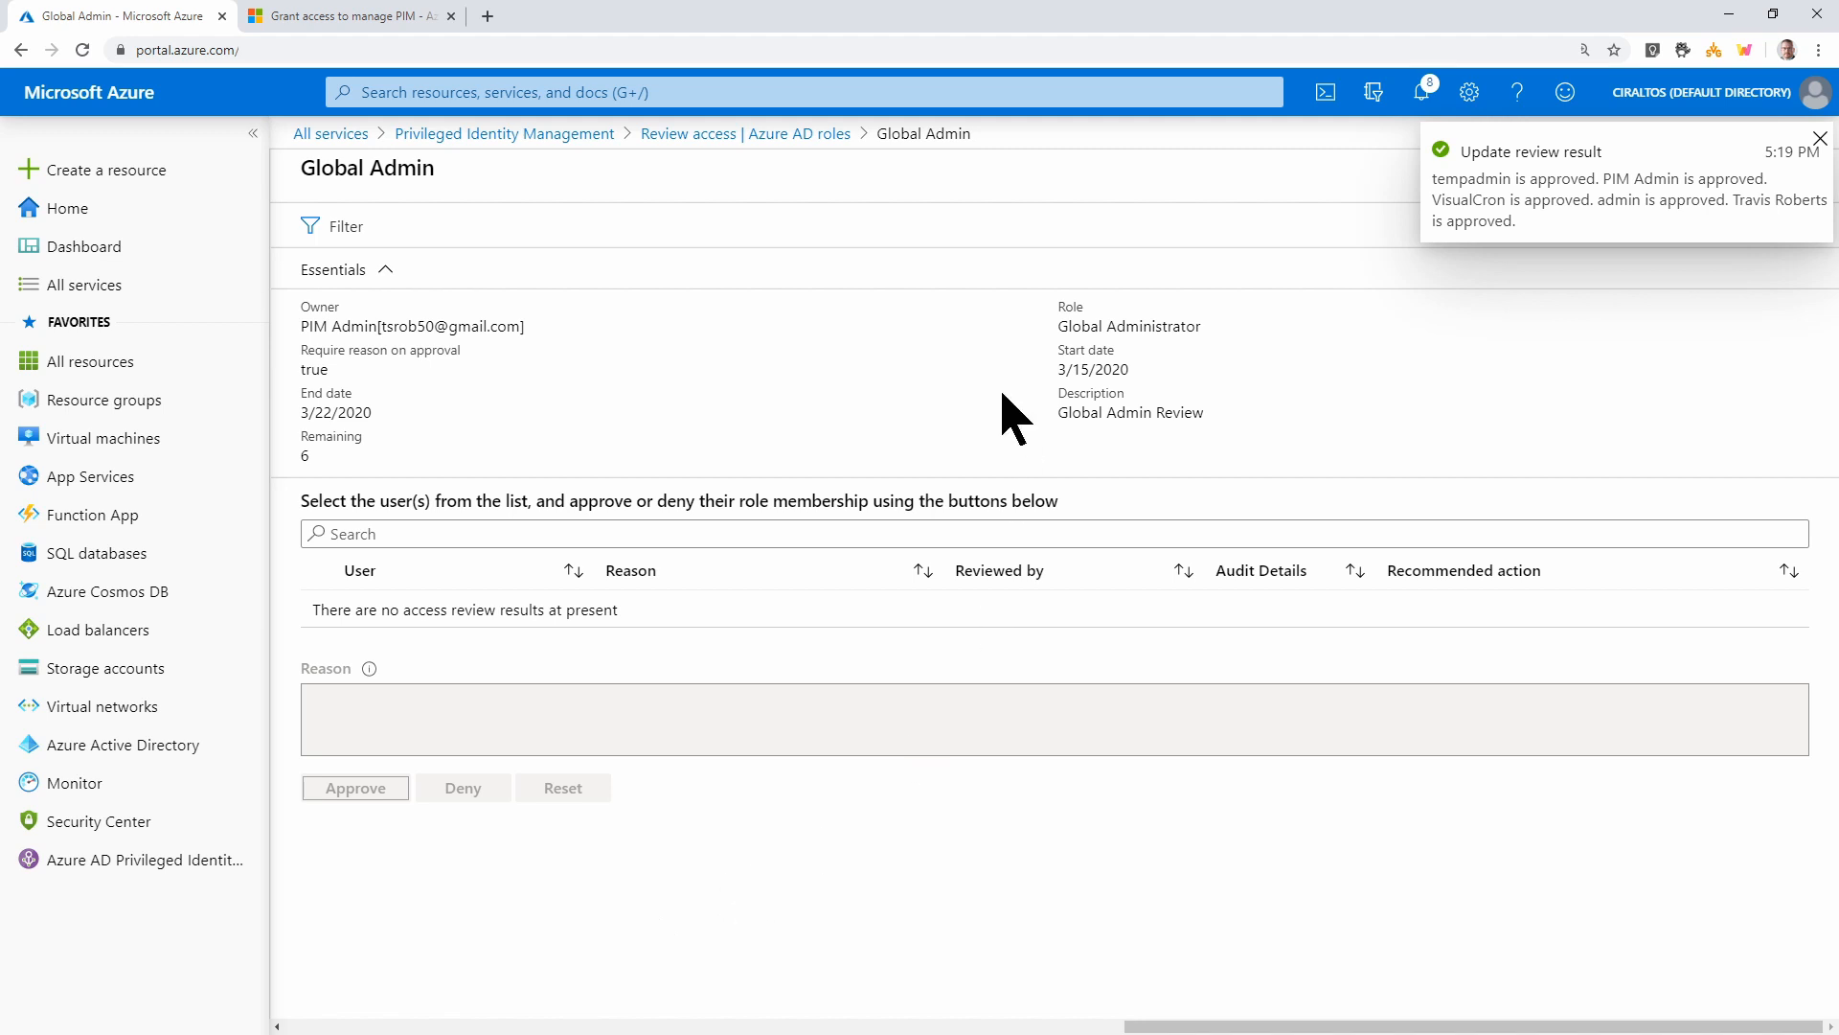
{"action": "left_click", "coordinate": [604, 135]}
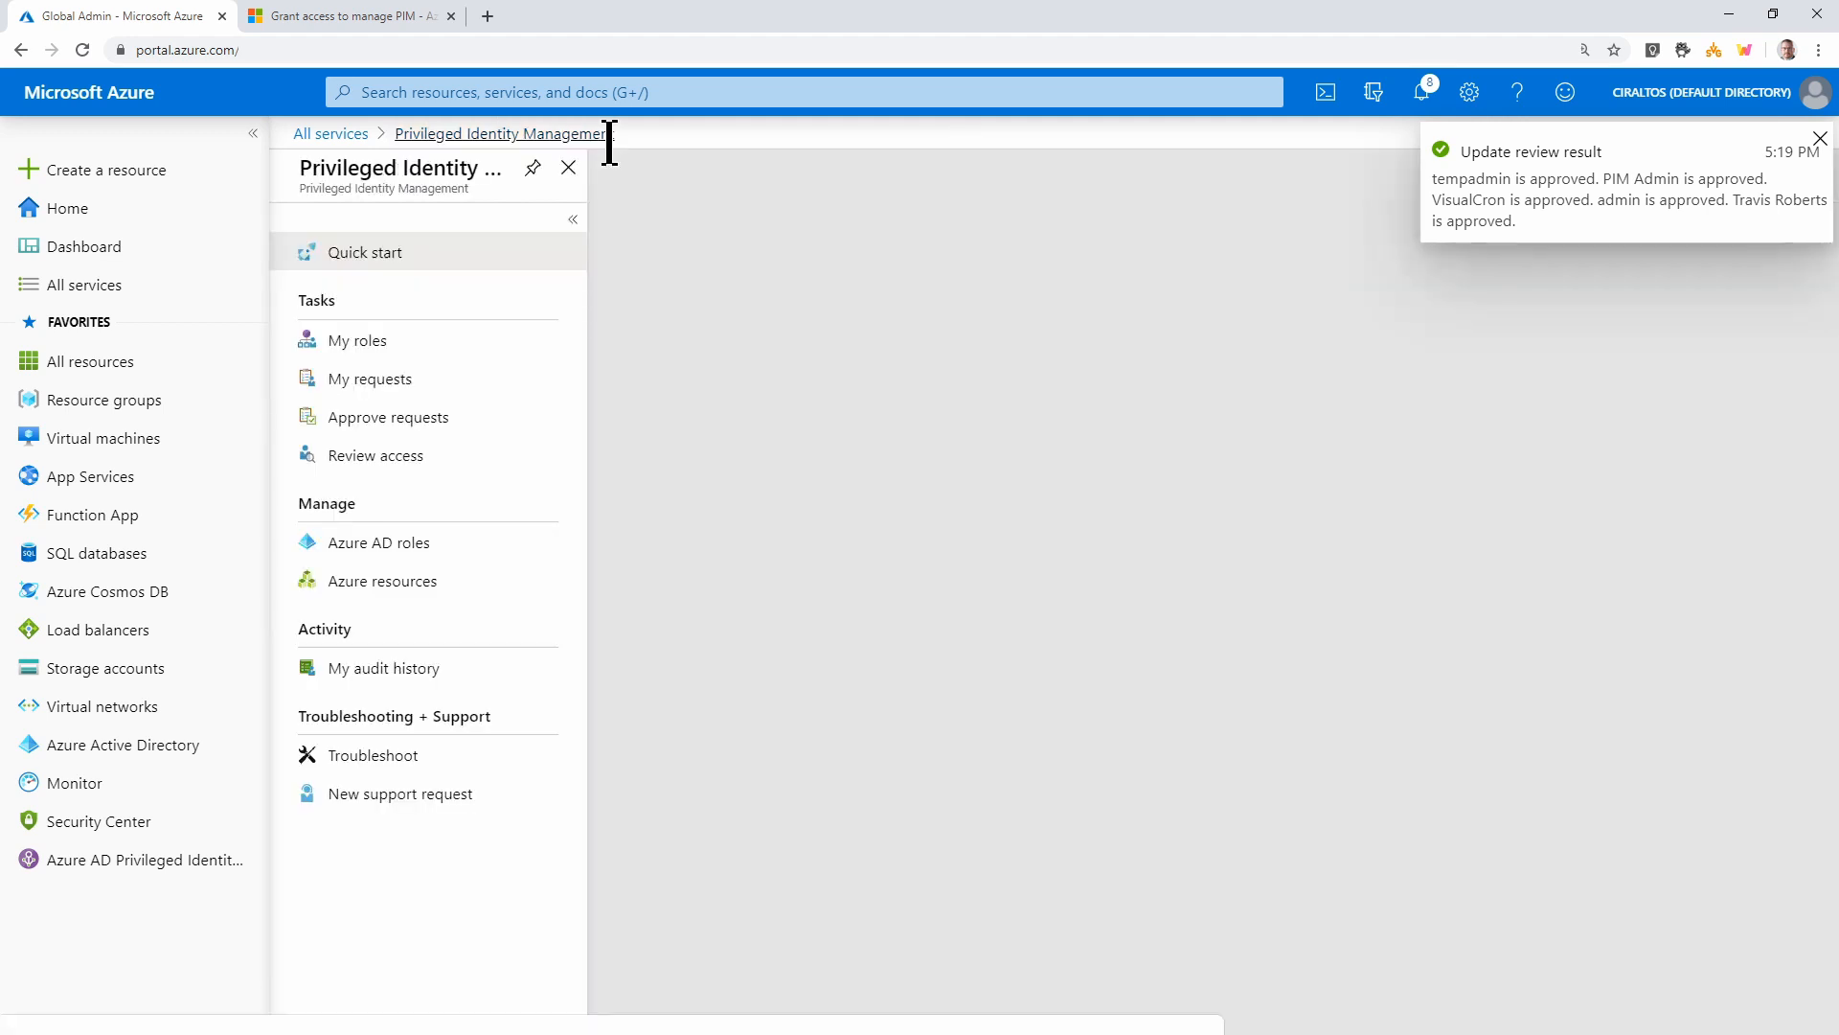
Inspect the Global Admin review's results, reviewers and settings, then return to Access reviews
{"action": "left_click", "coordinate": [412, 558]}
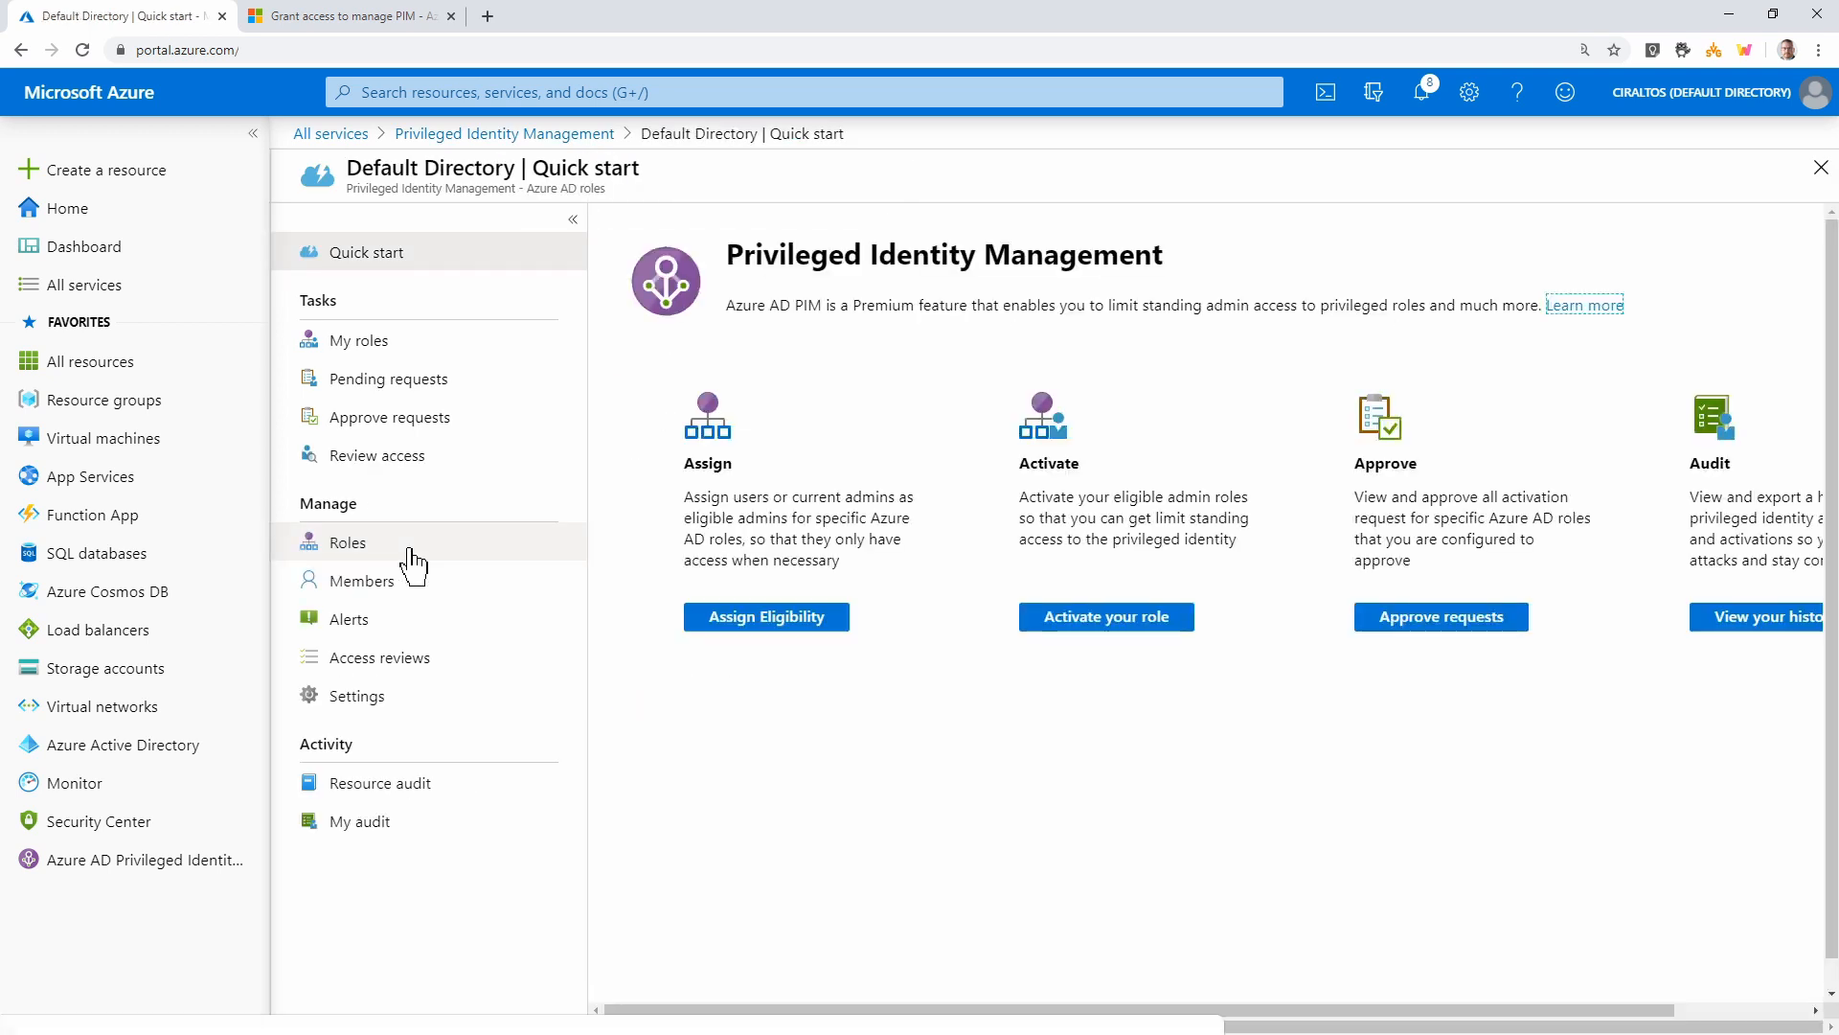
{"action": "left_click", "coordinate": [417, 674]}
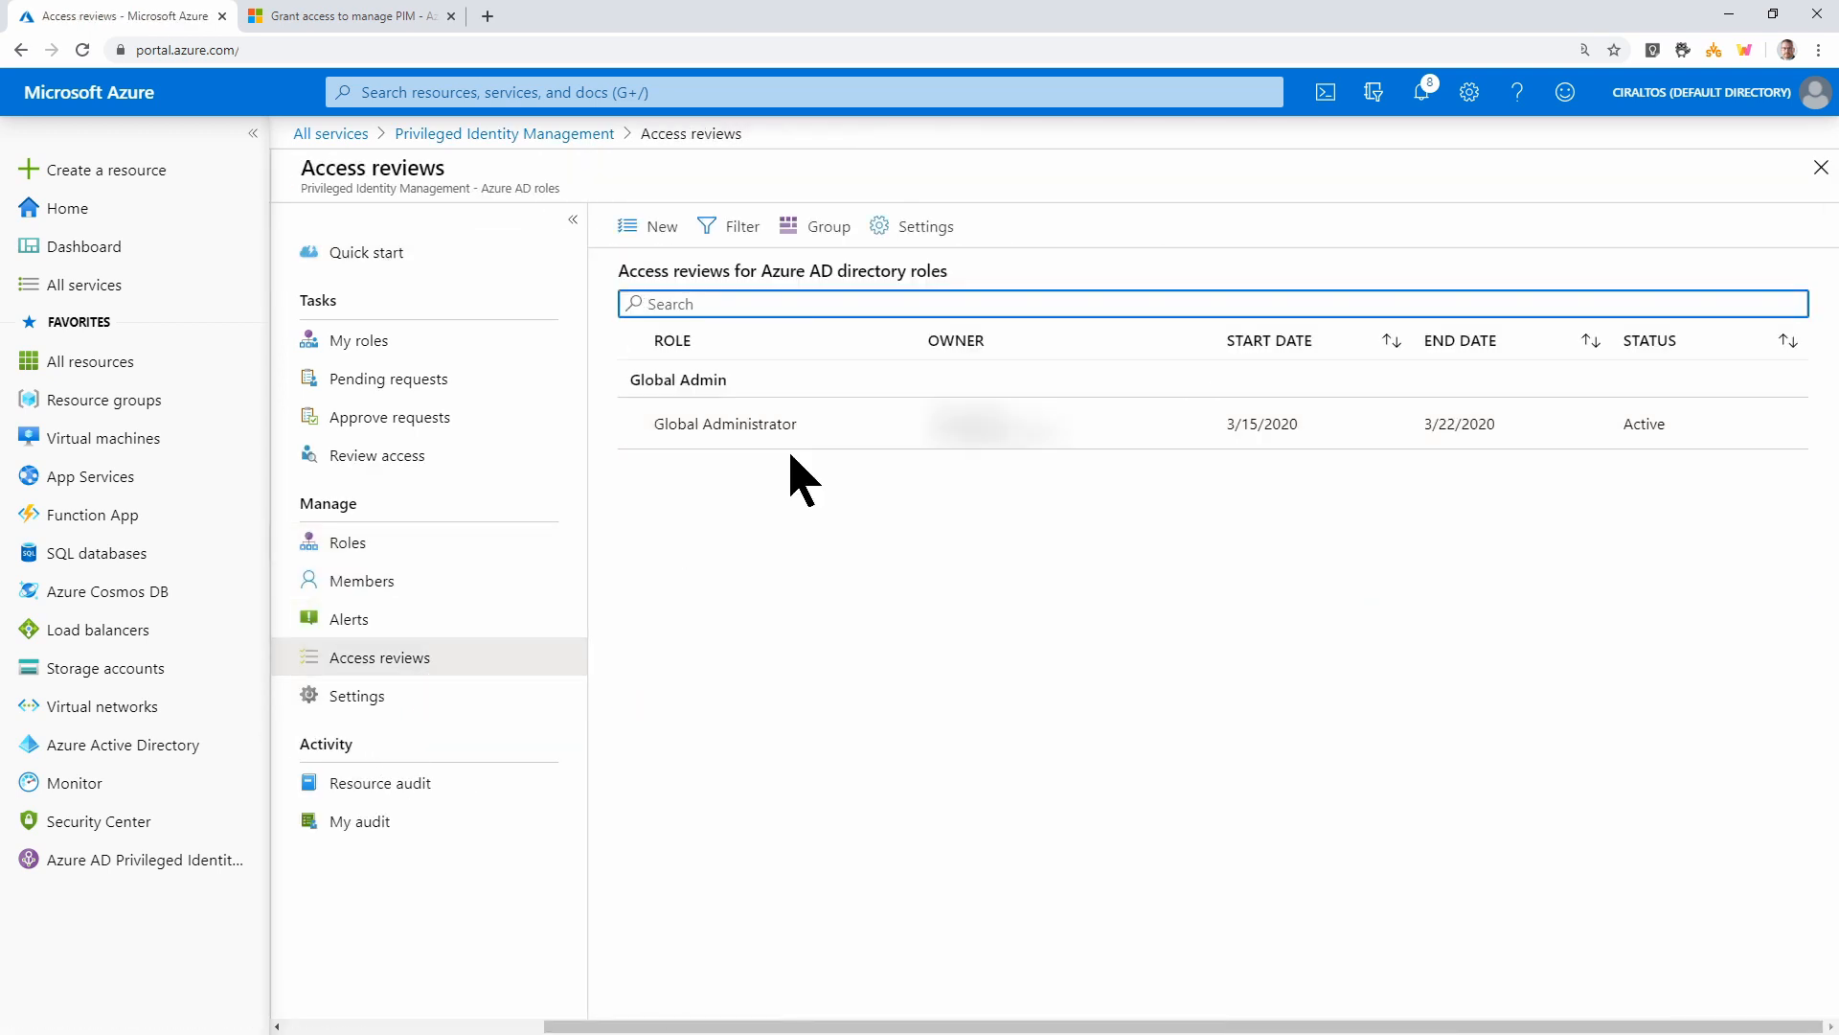
{"action": "left_click", "coordinate": [792, 440]}
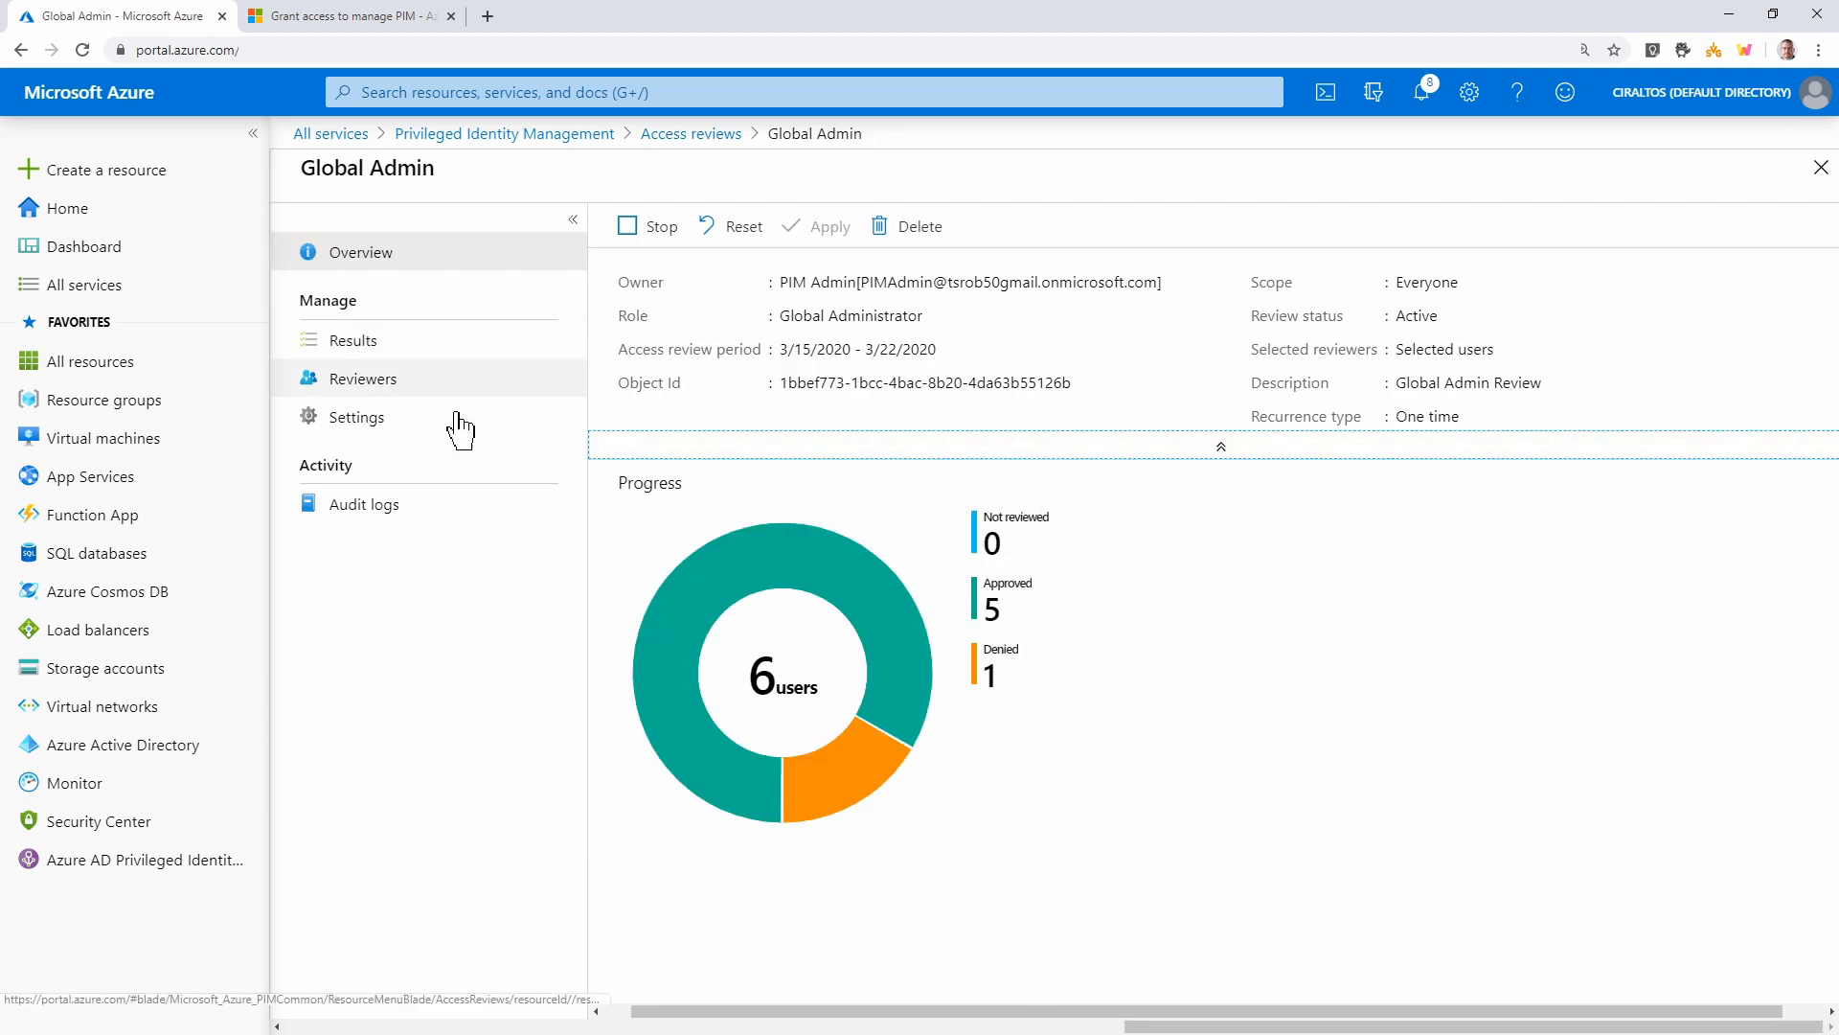
{"action": "mouse_move", "coordinate": [801, 777]}
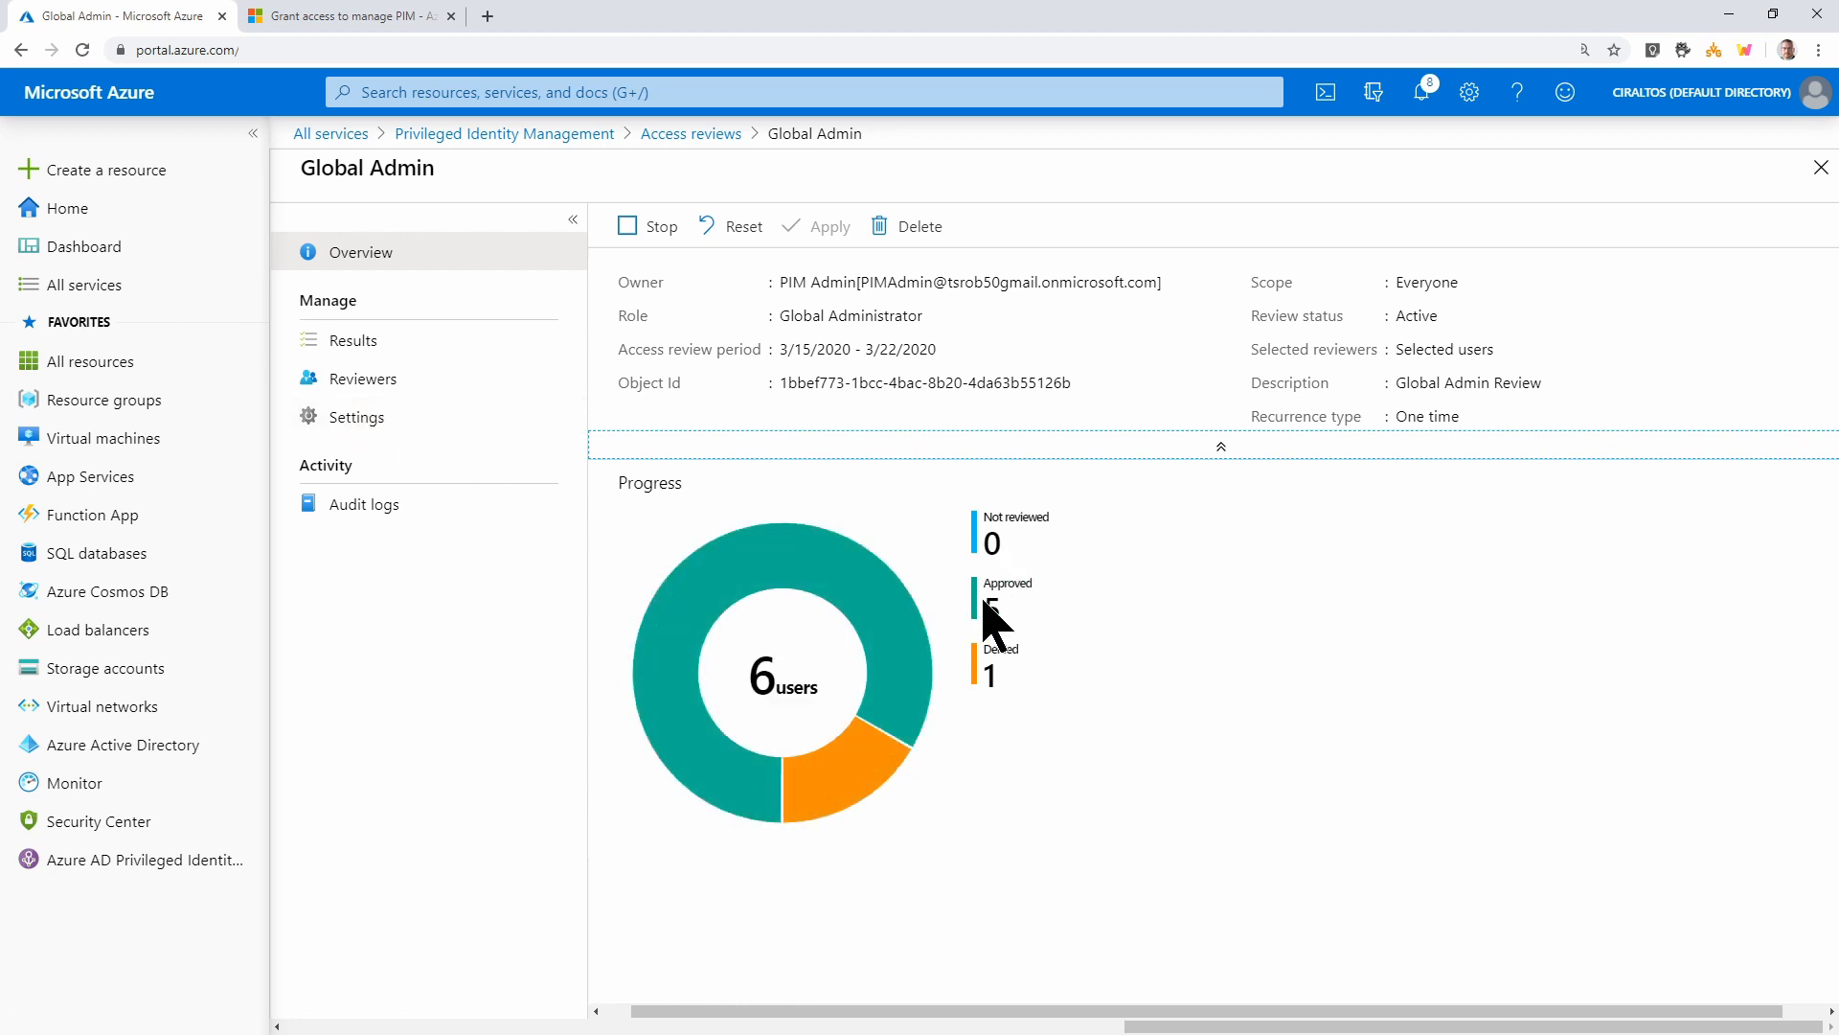
{"action": "left_click", "coordinate": [362, 381]}
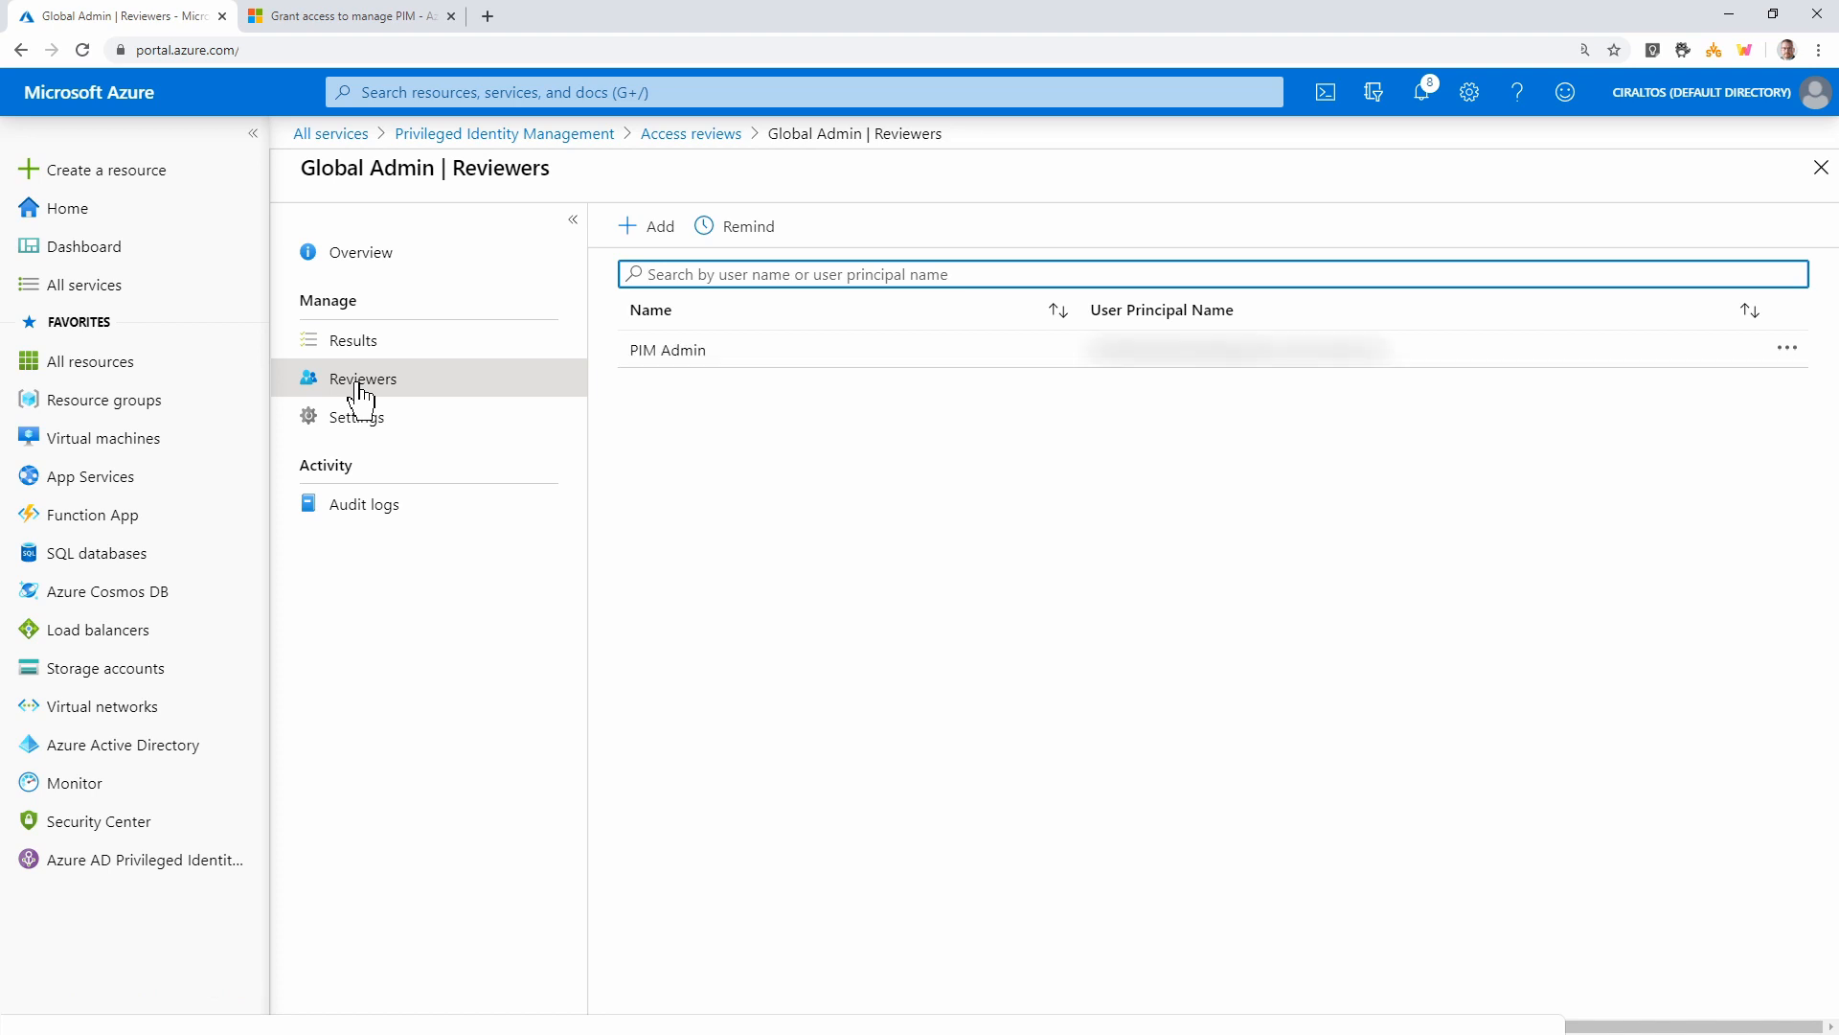
{"action": "left_click", "coordinate": [359, 419]}
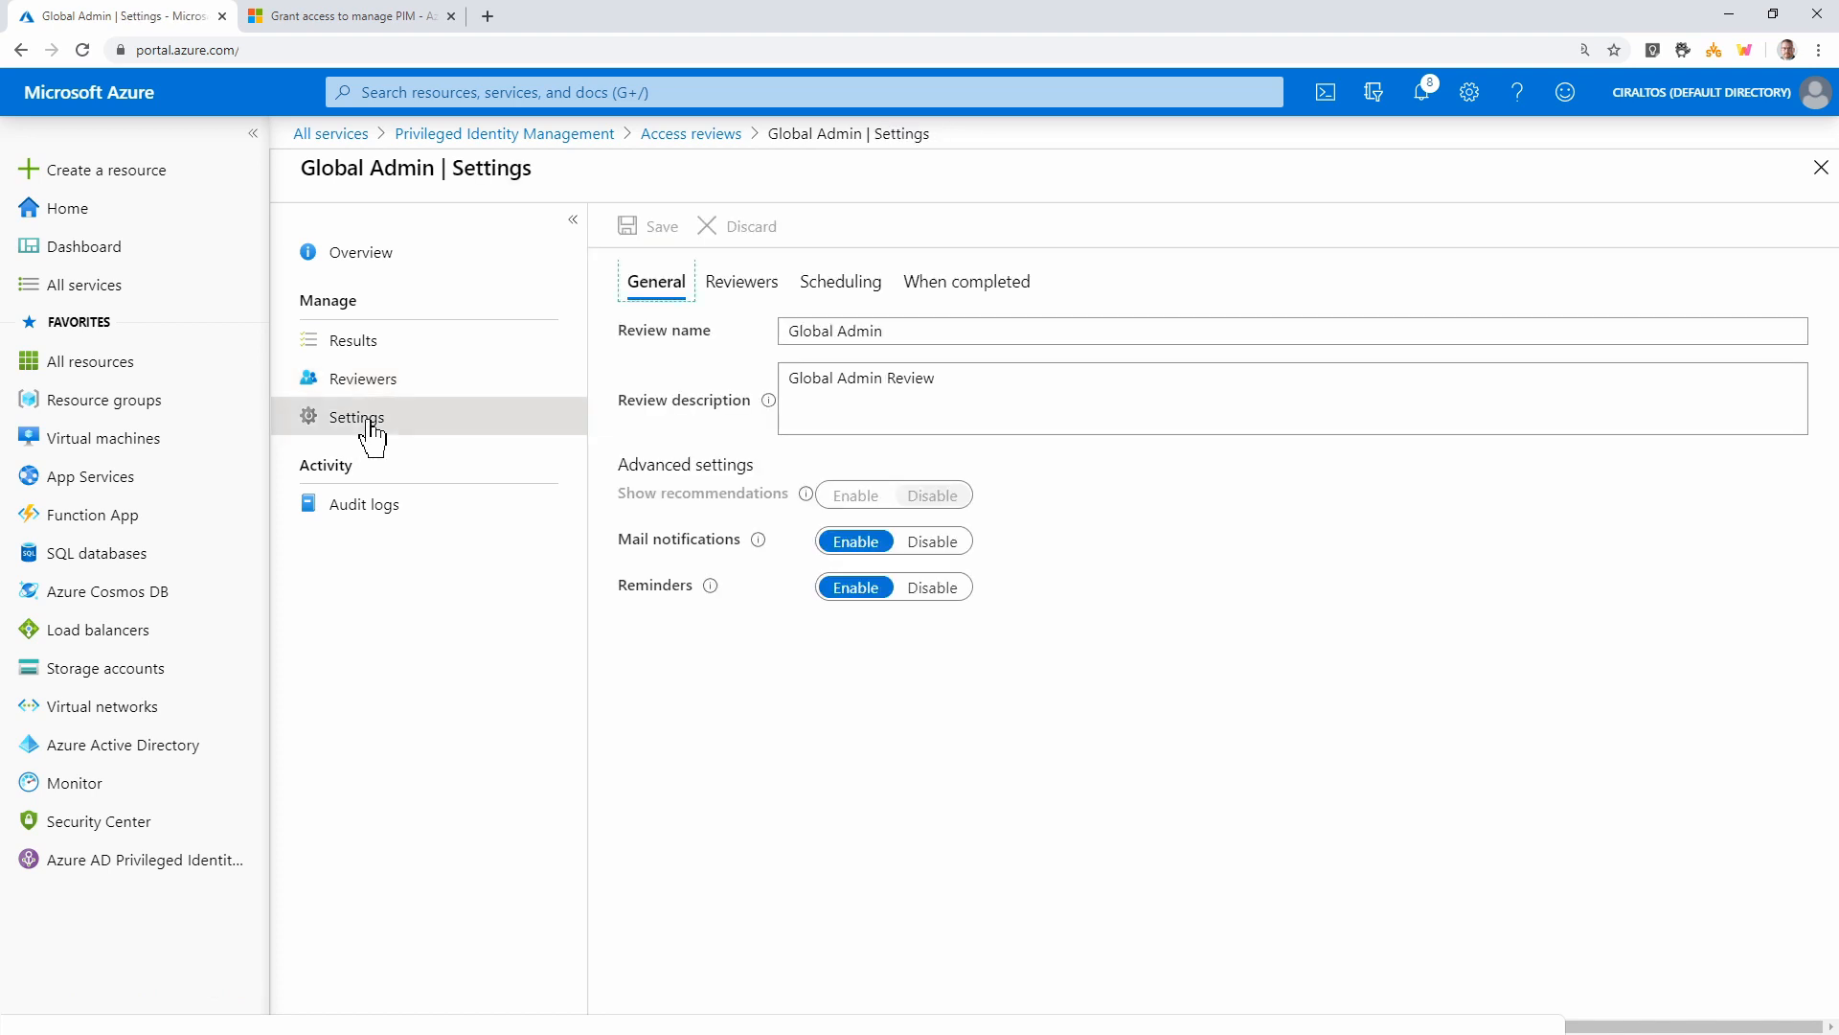
{"action": "left_click", "coordinate": [714, 135]}
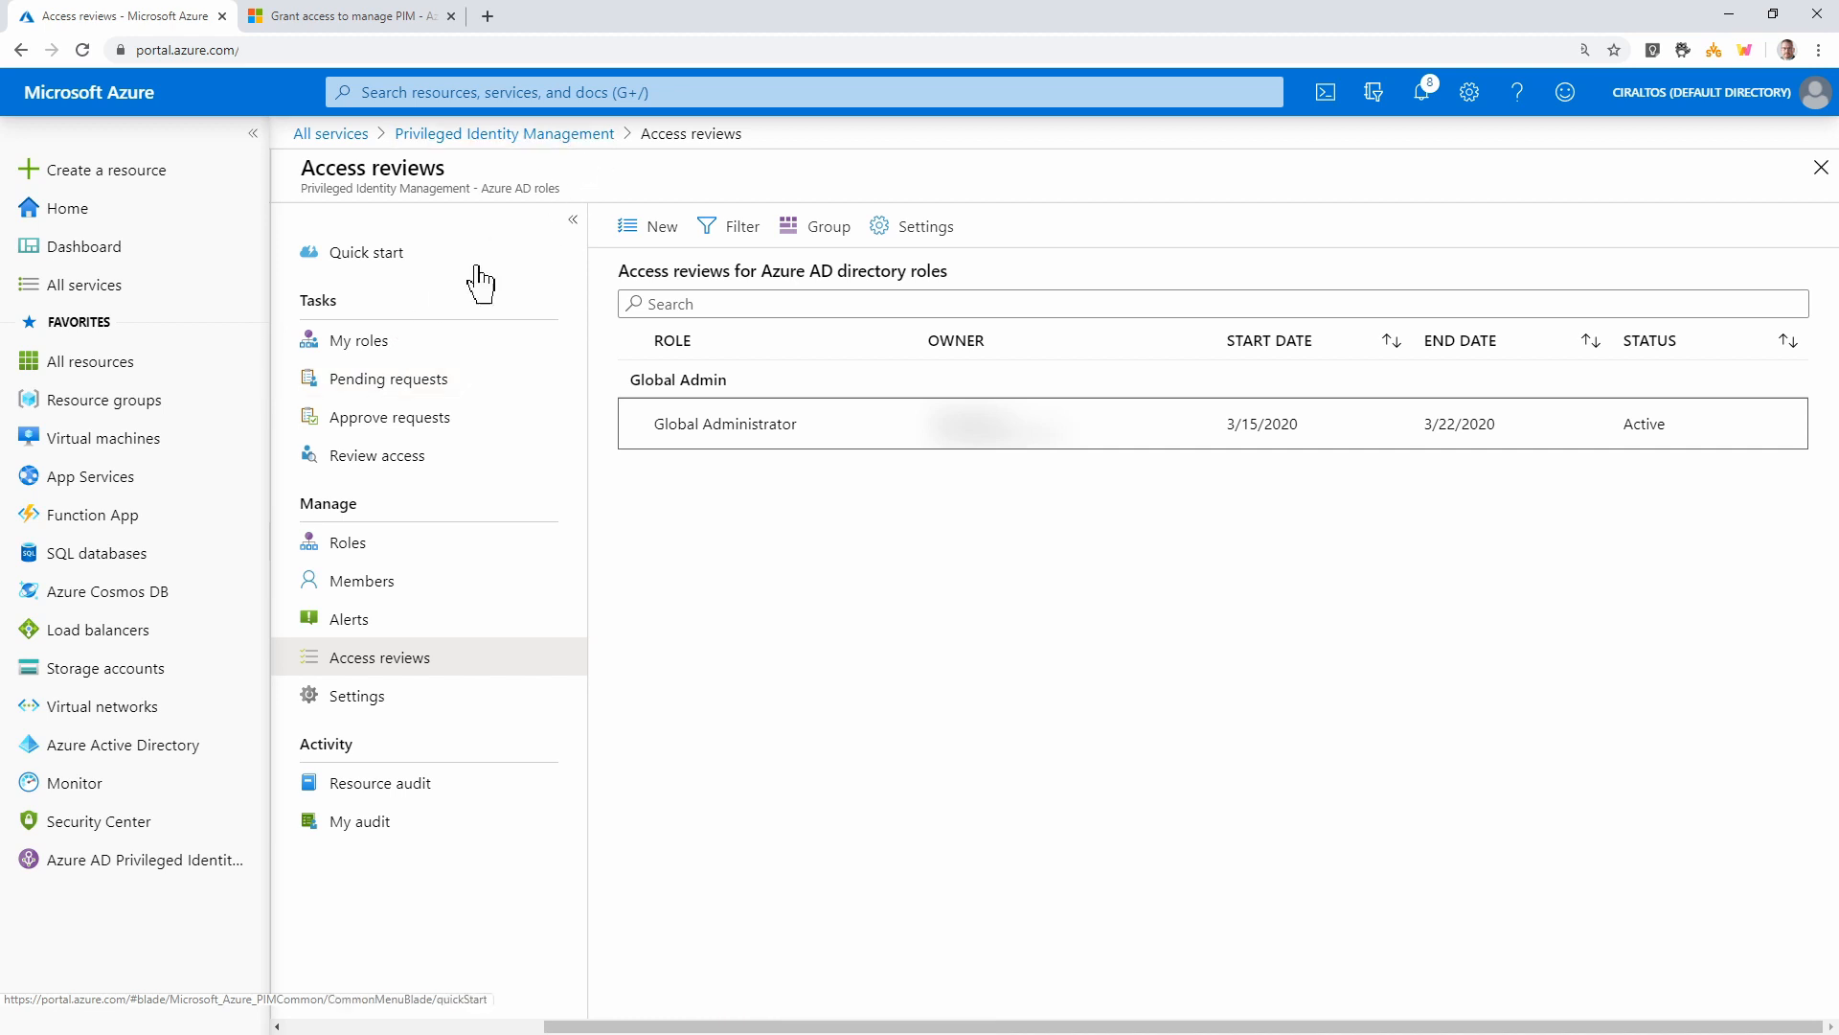
Find Global Administrator by searching 'global' and remove the denied test user's eligible assignment
{"action": "left_click", "coordinate": [380, 545]}
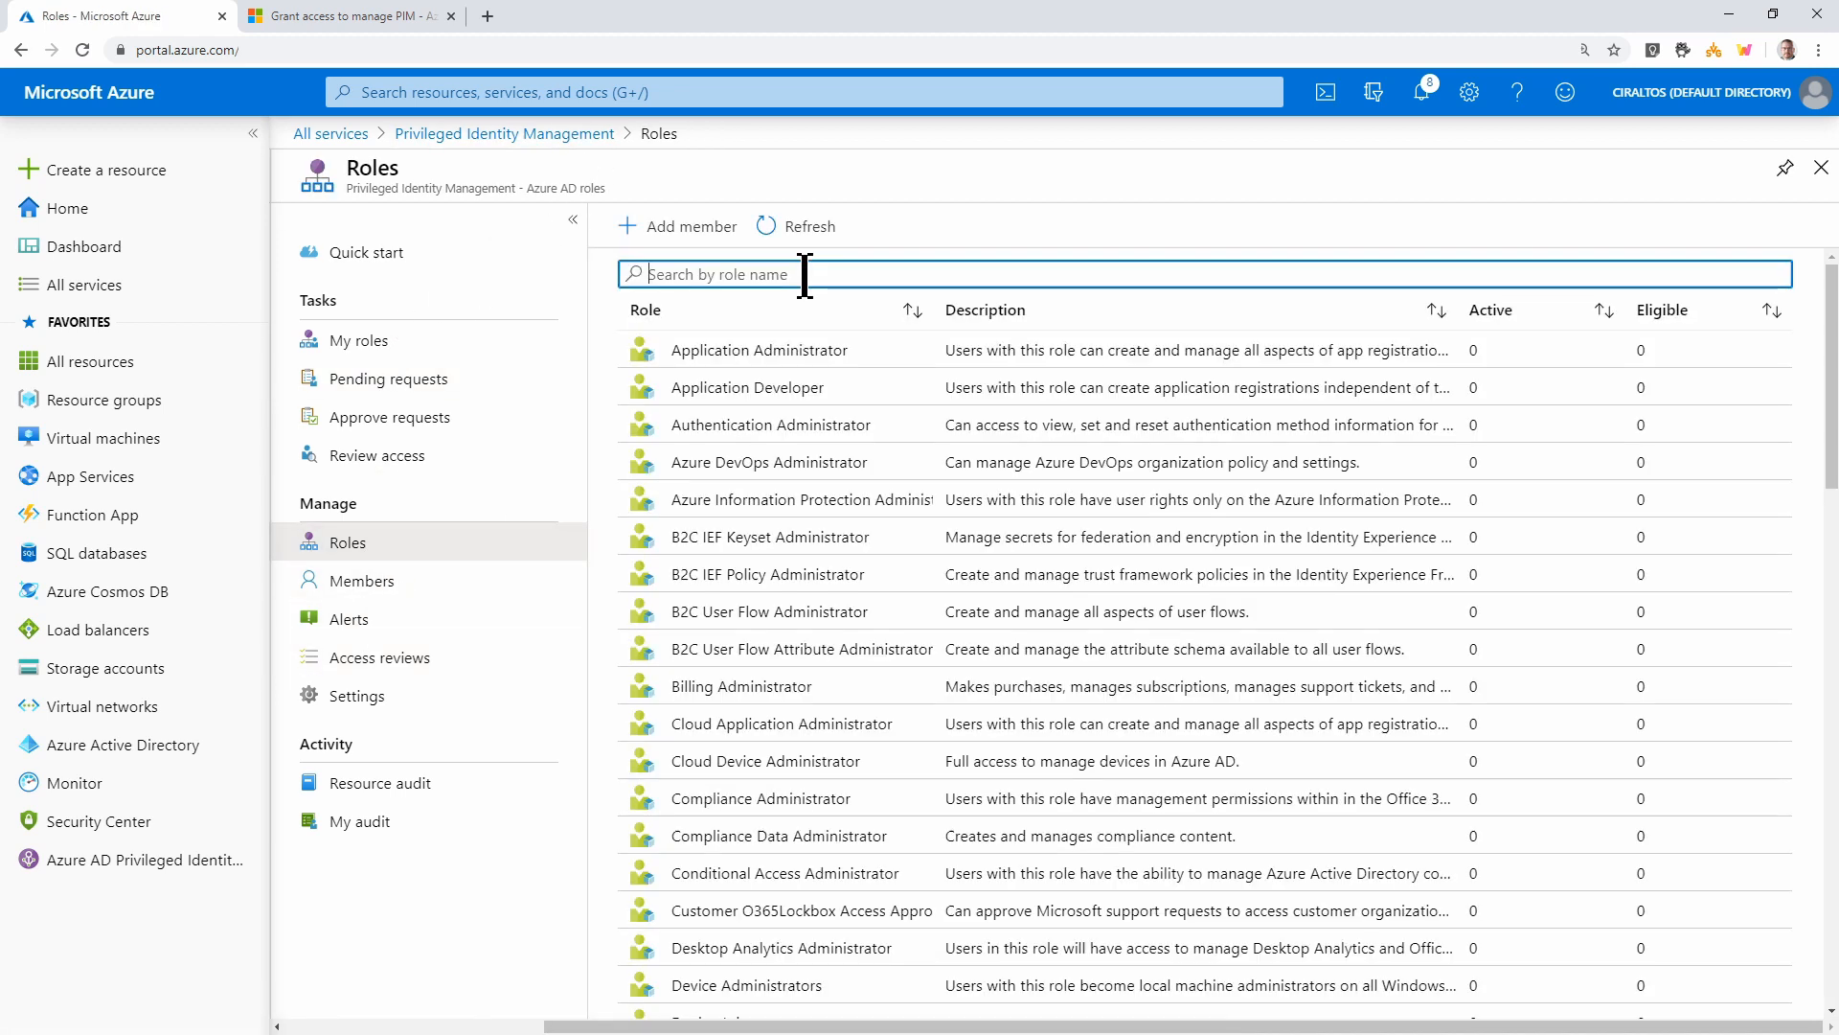
{"action": "type", "text": "global"}
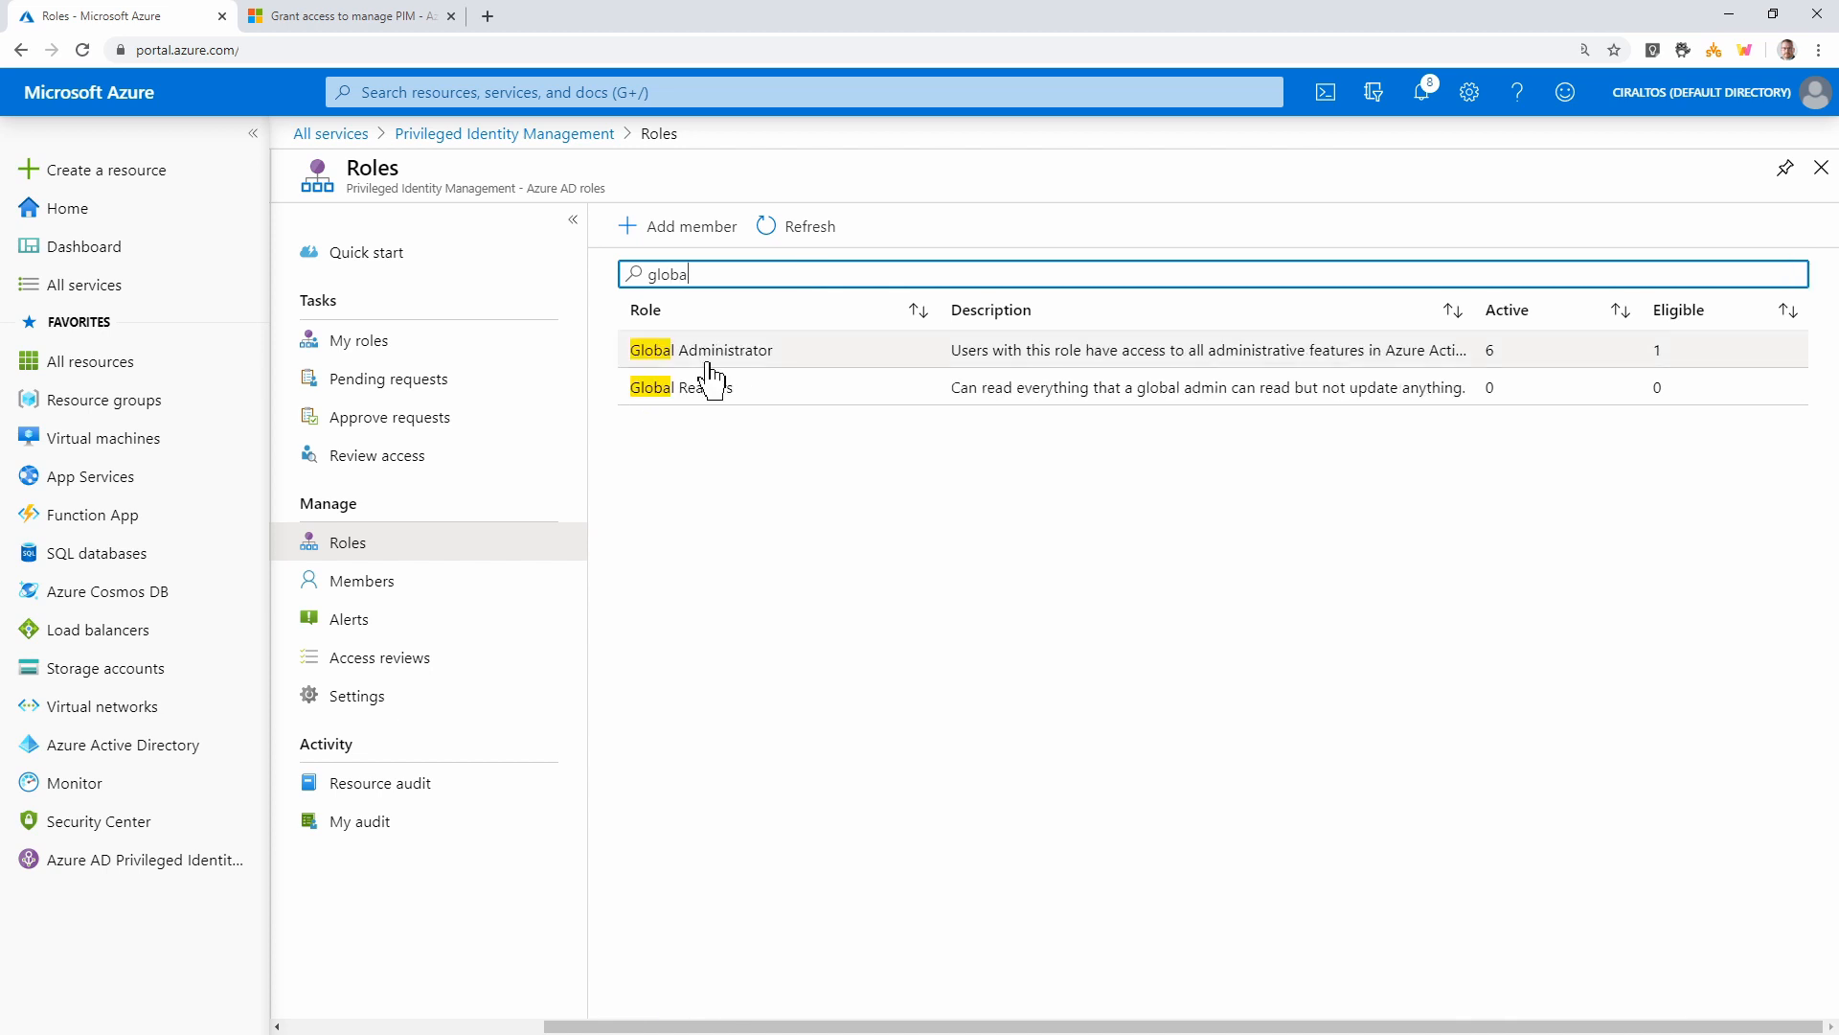
{"action": "left_click", "coordinate": [728, 349]}
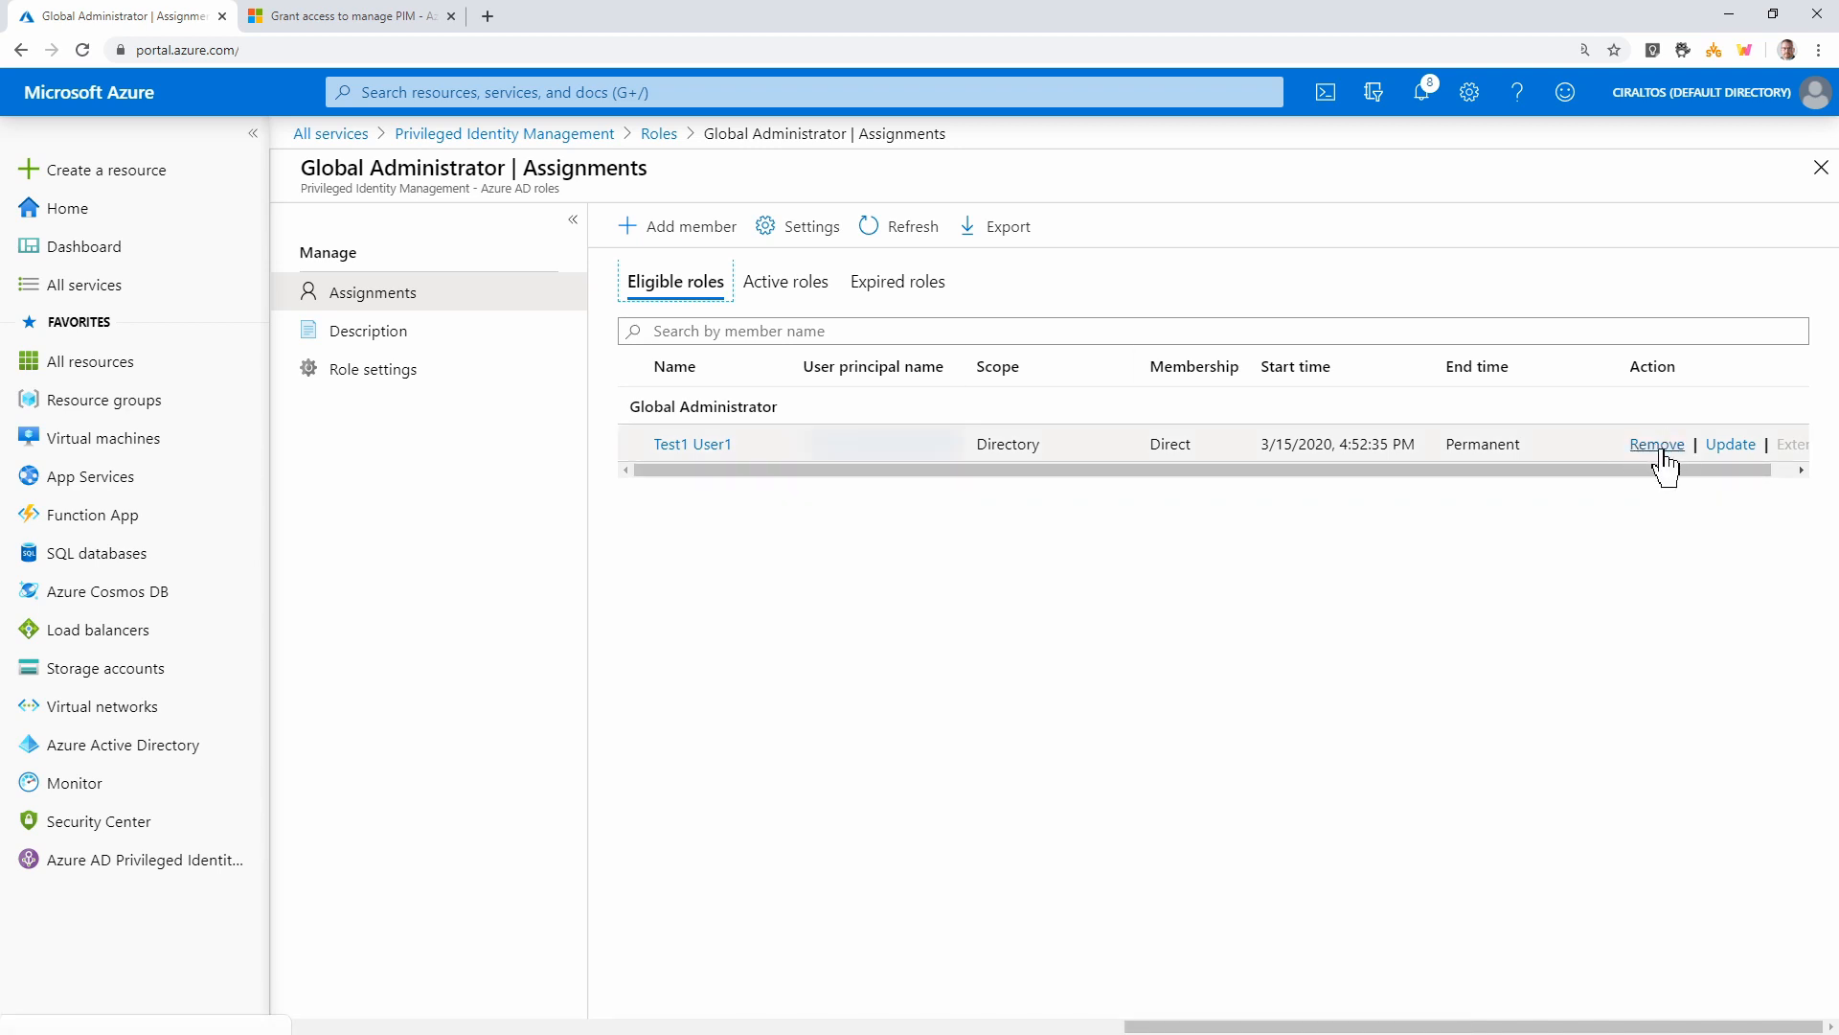
{"action": "left_click", "coordinate": [1656, 445]}
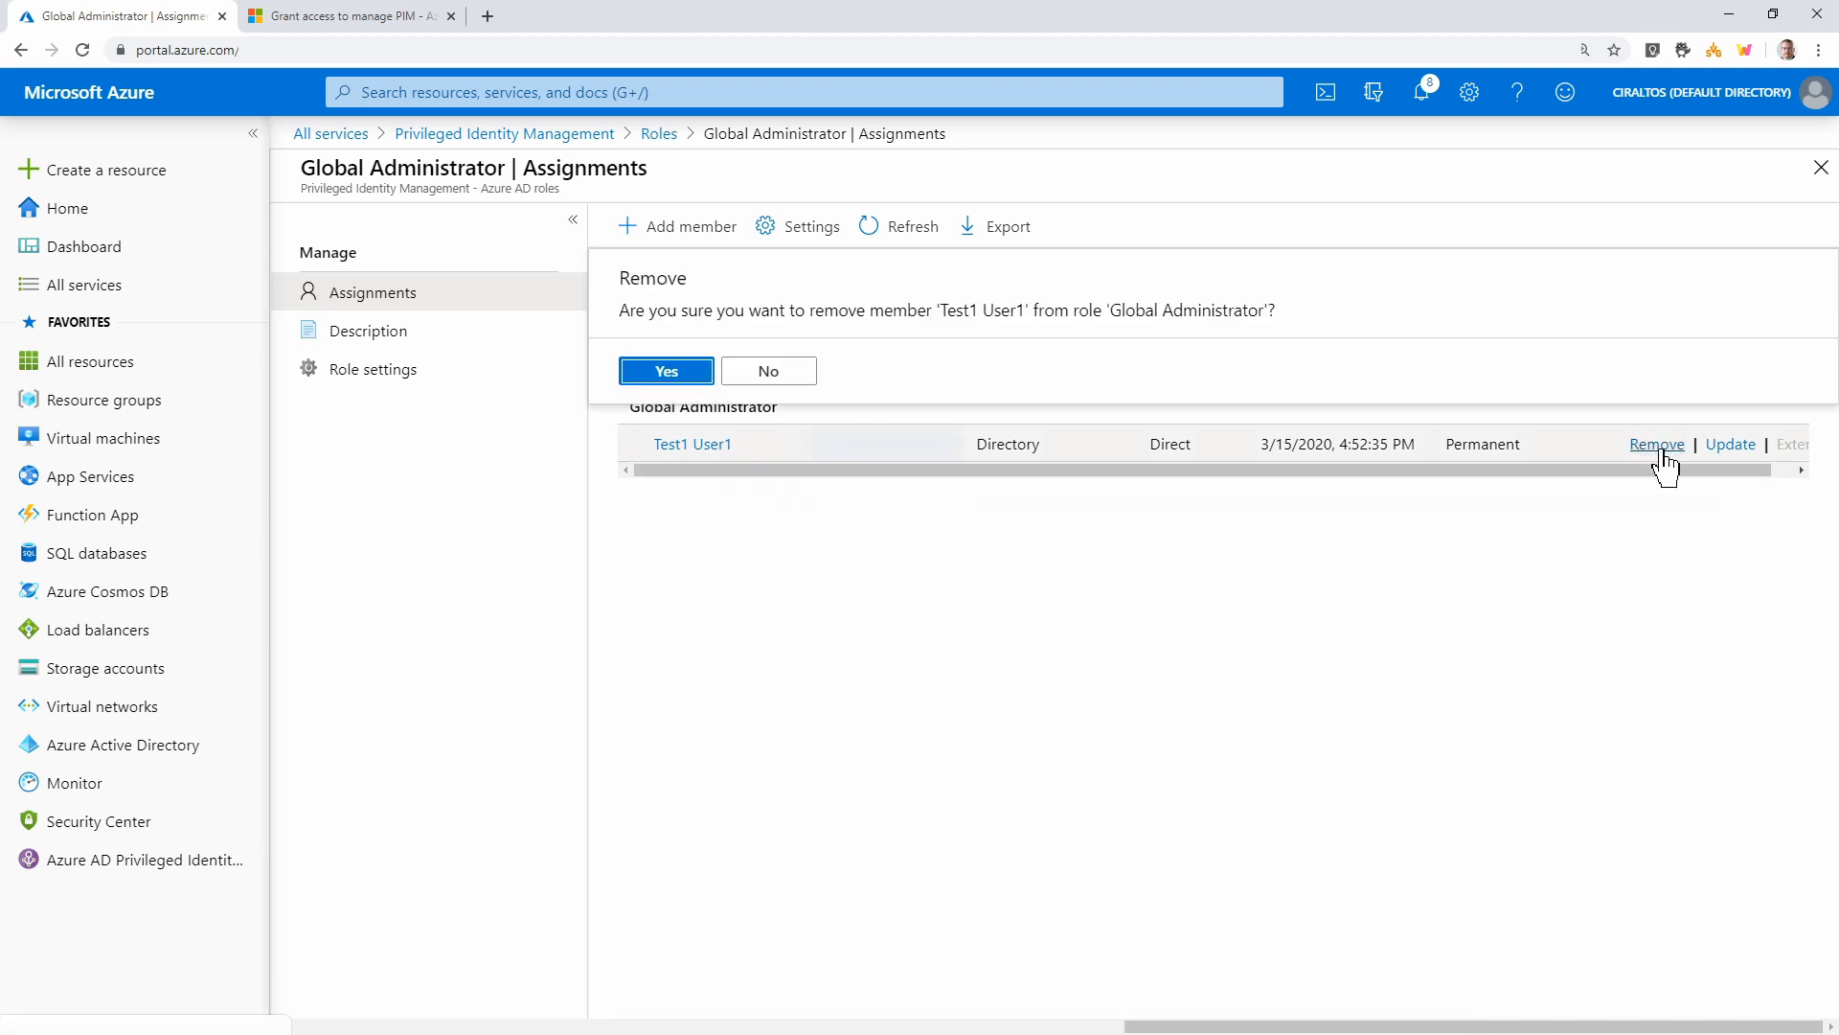
{"action": "left_click", "coordinate": [657, 378]}
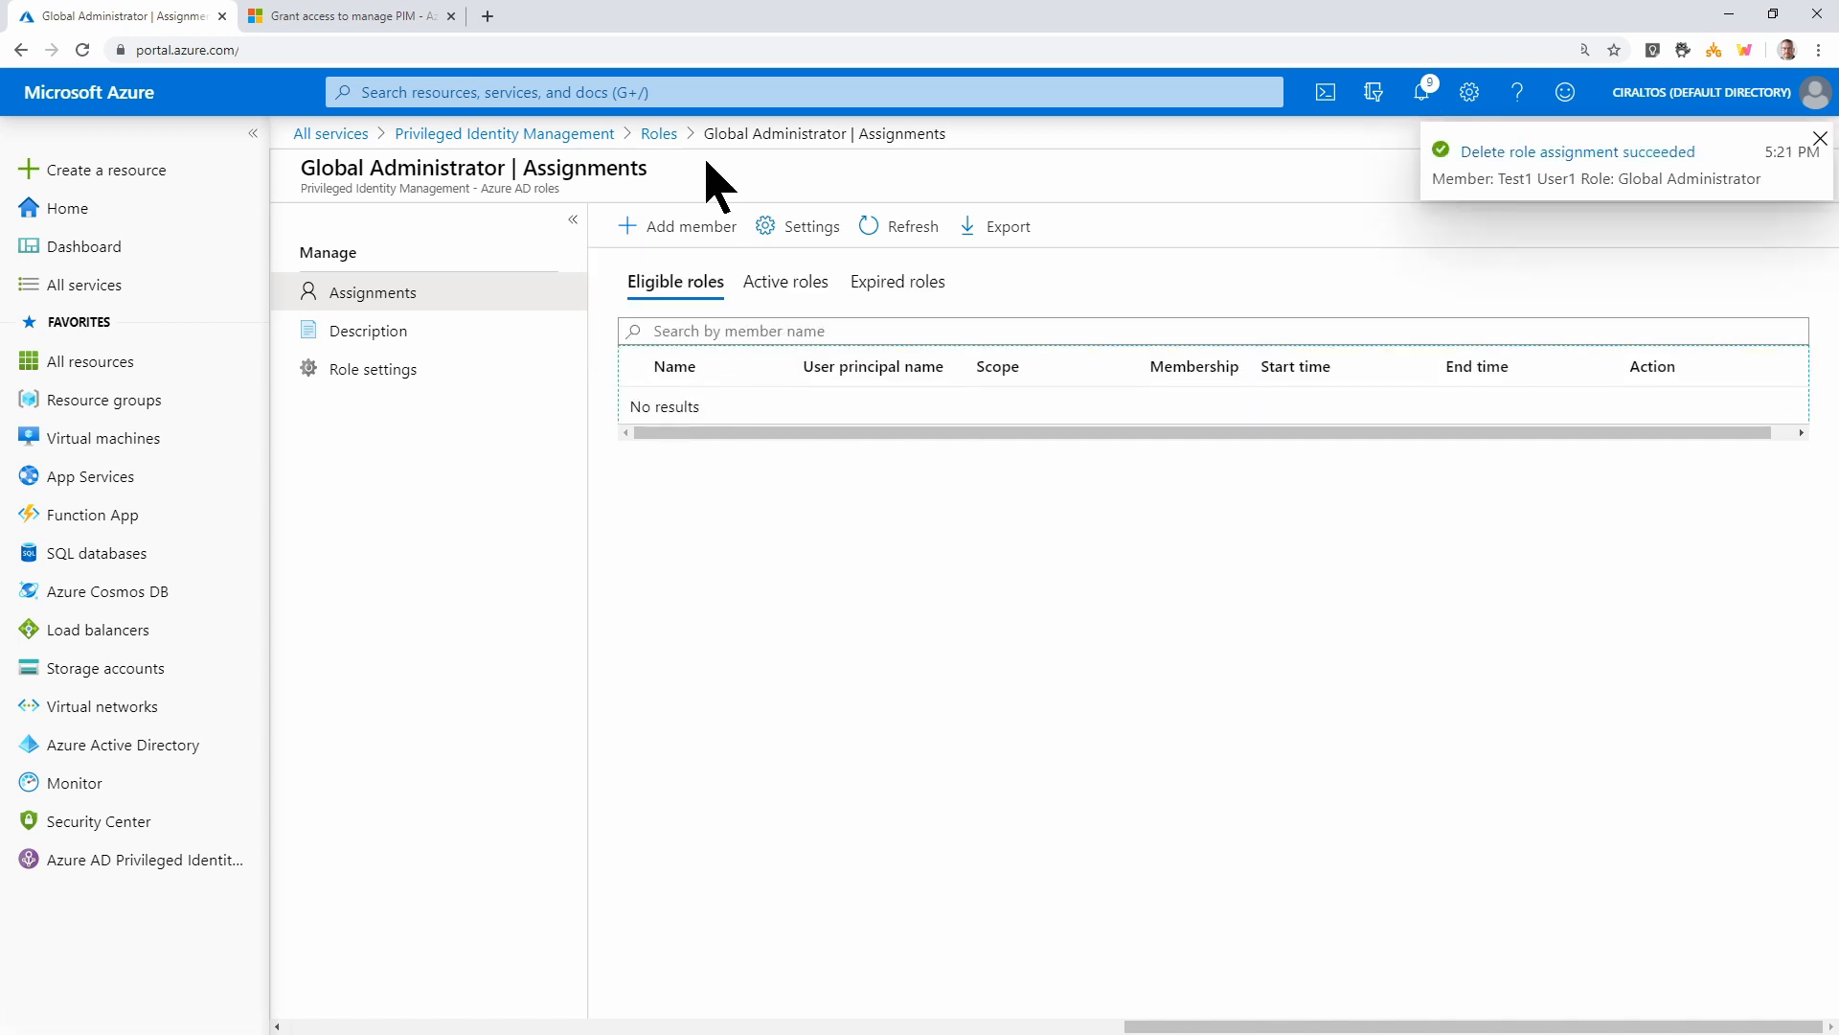
Start a new Azure AD role access review covering the Exchange Service Administrator role
{"action": "left_click", "coordinate": [586, 140]}
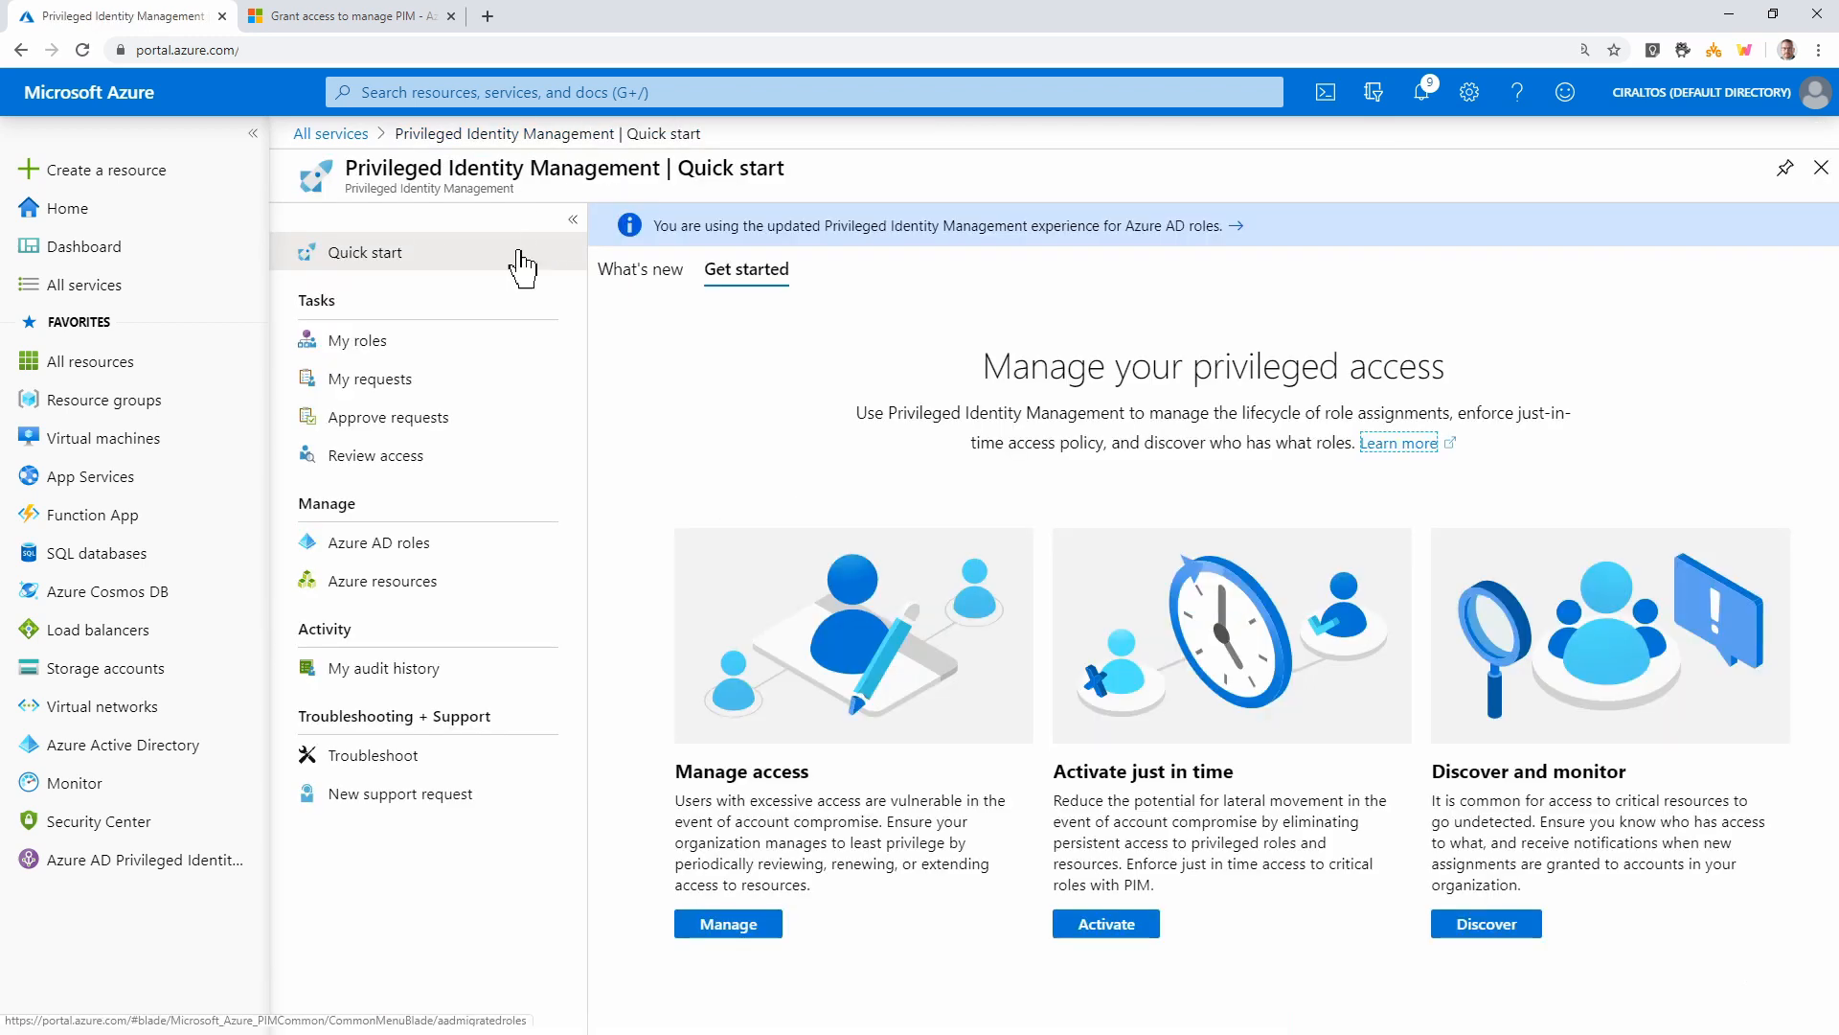
{"action": "left_click", "coordinate": [396, 558]}
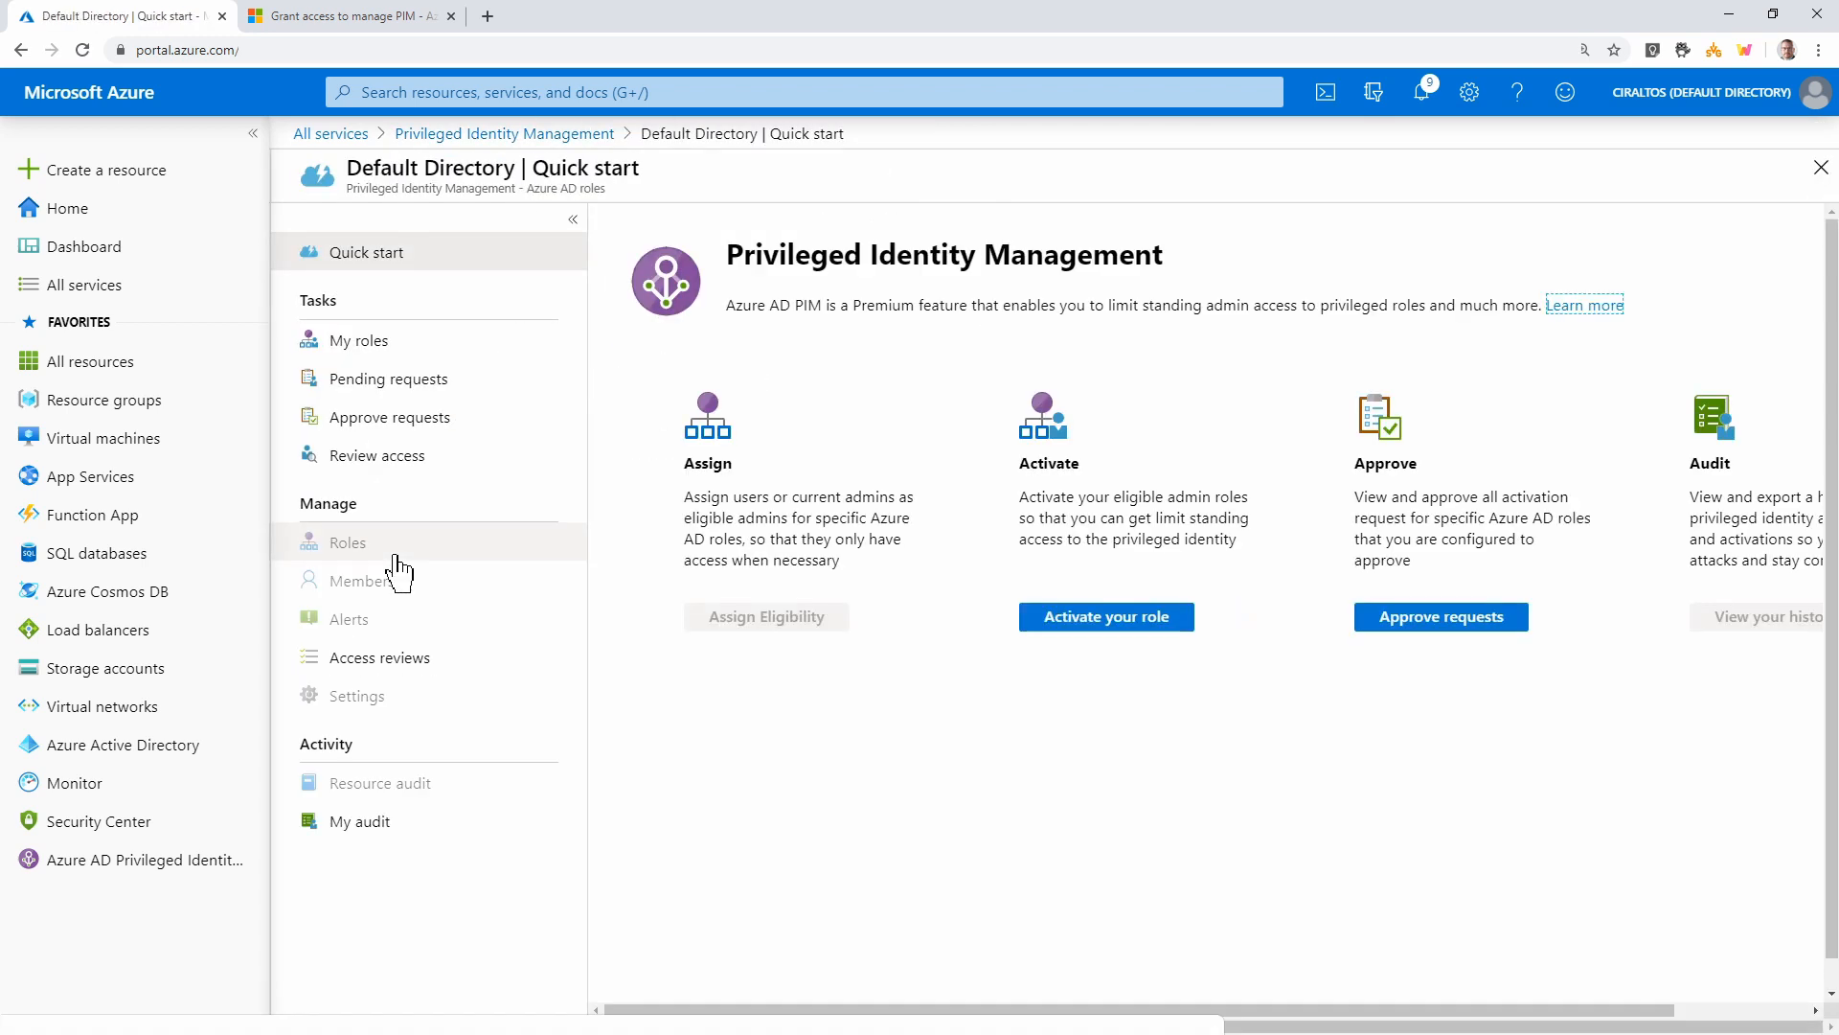
{"action": "left_click", "coordinate": [422, 672]}
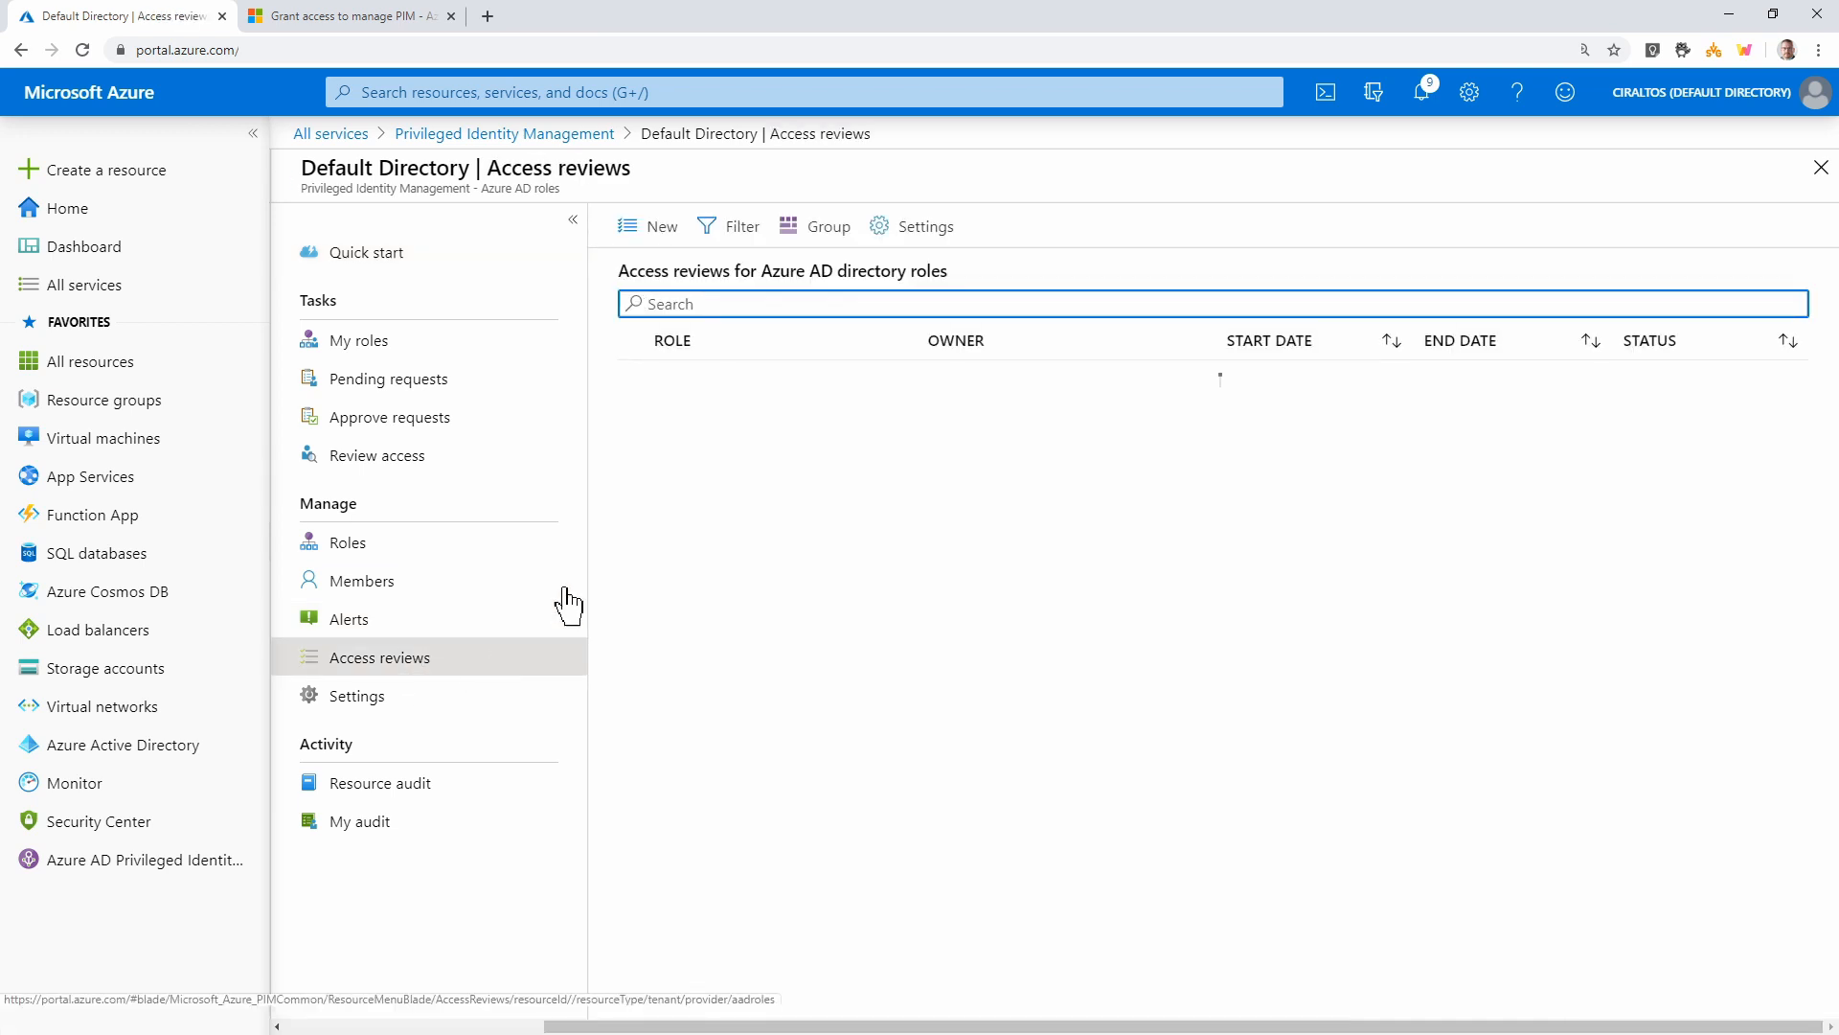
{"action": "left_click", "coordinate": [632, 237]}
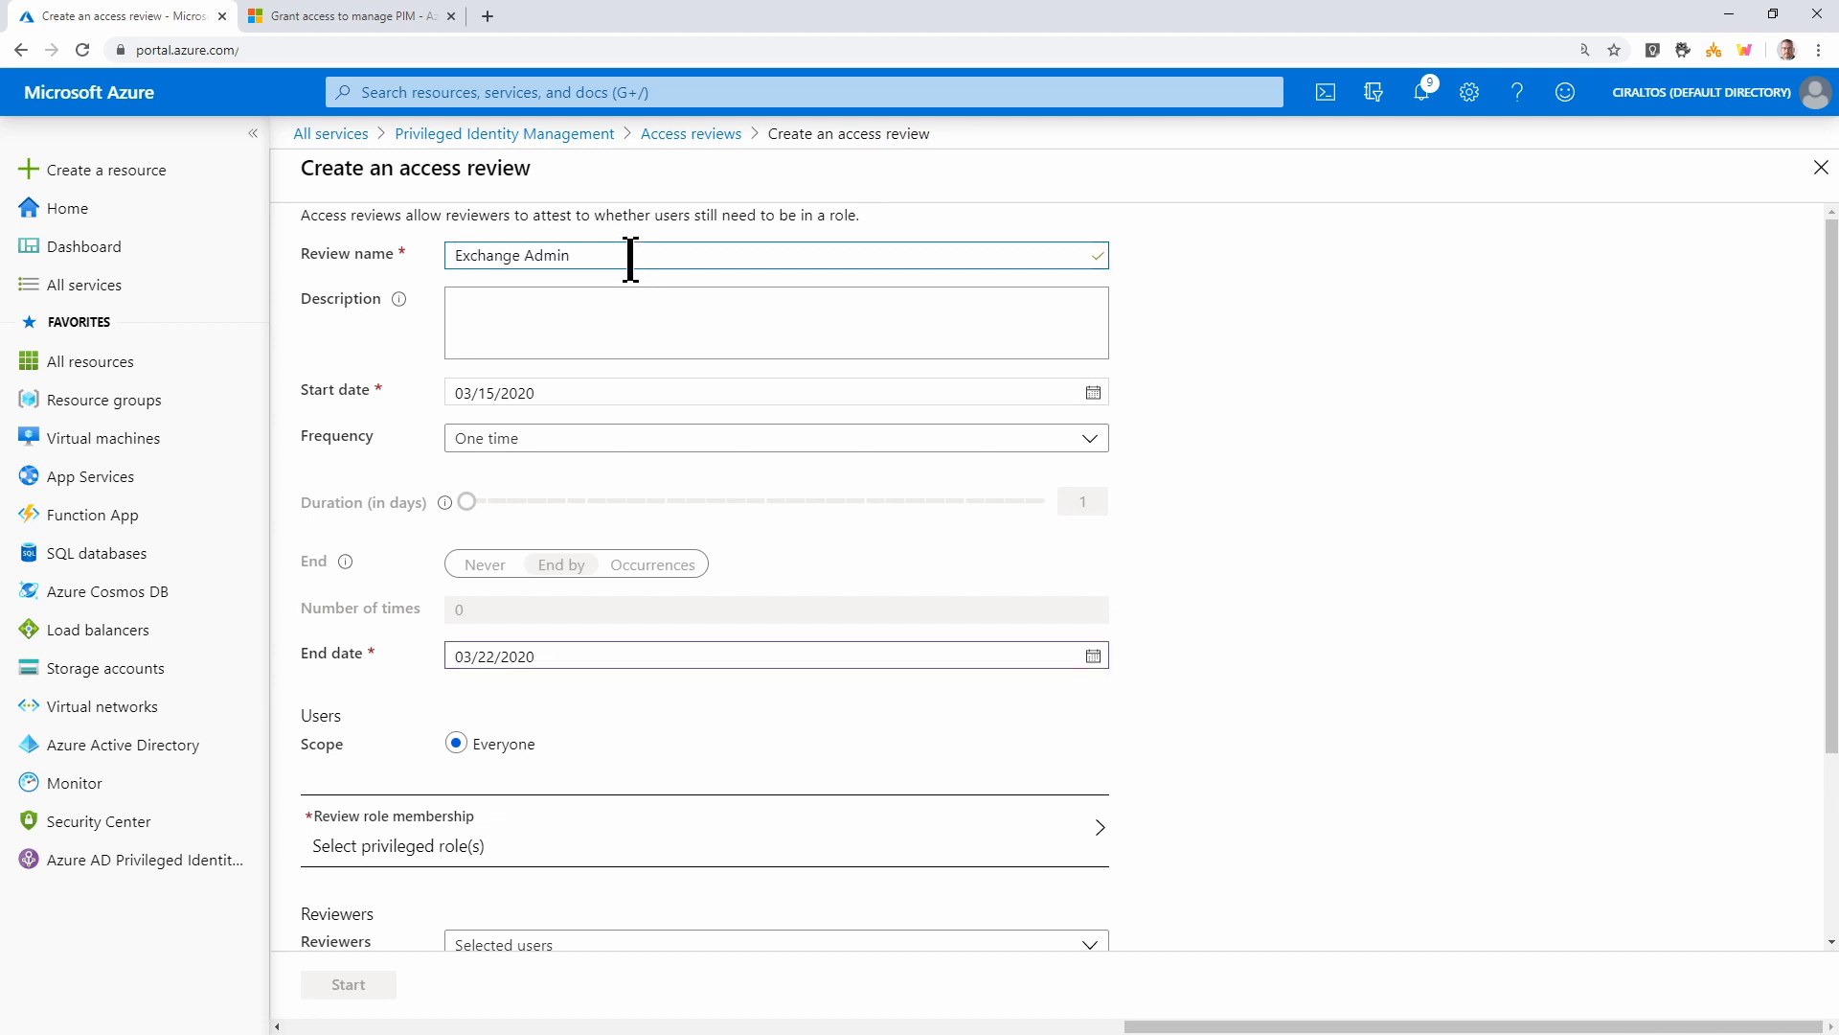
{"action": "scroll", "coordinate": [675, 412], "scroll_direction": "down", "scroll_amount": 3}
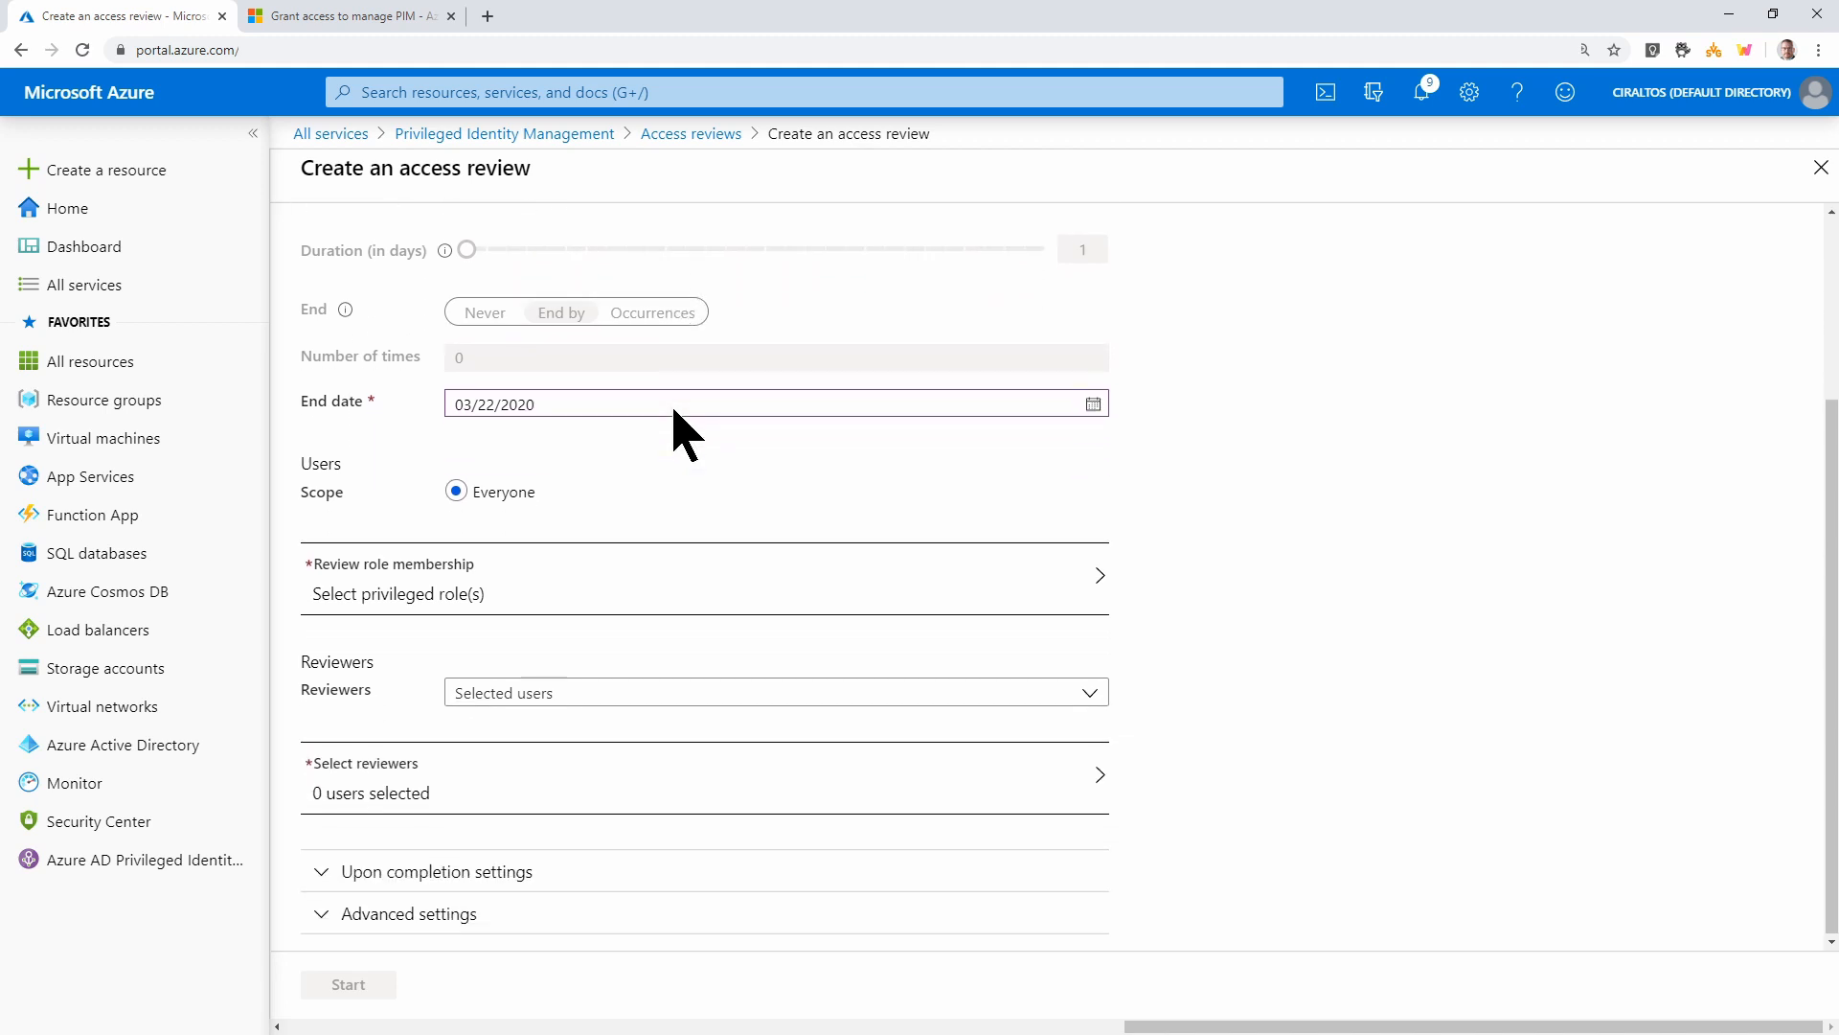
{"action": "left_click", "coordinate": [515, 593]}
{"action": "type", "text": "ex"}
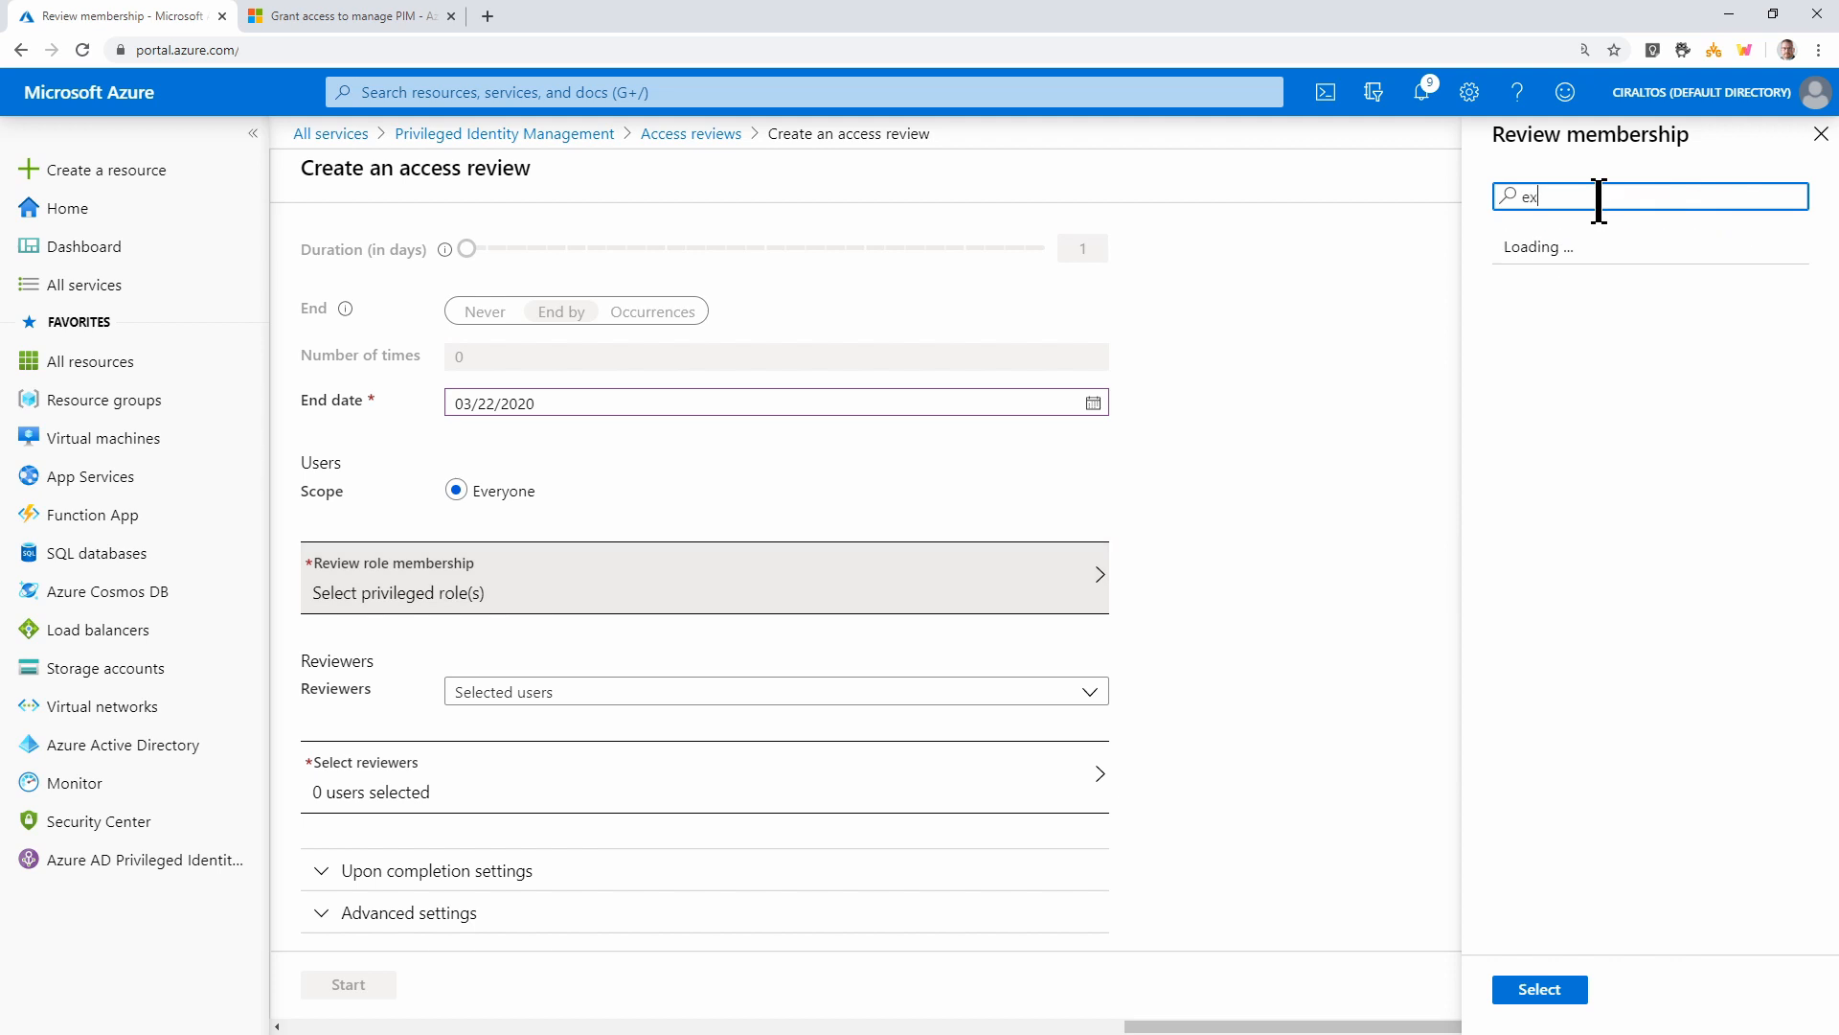
{"action": "type", "text": "change"}
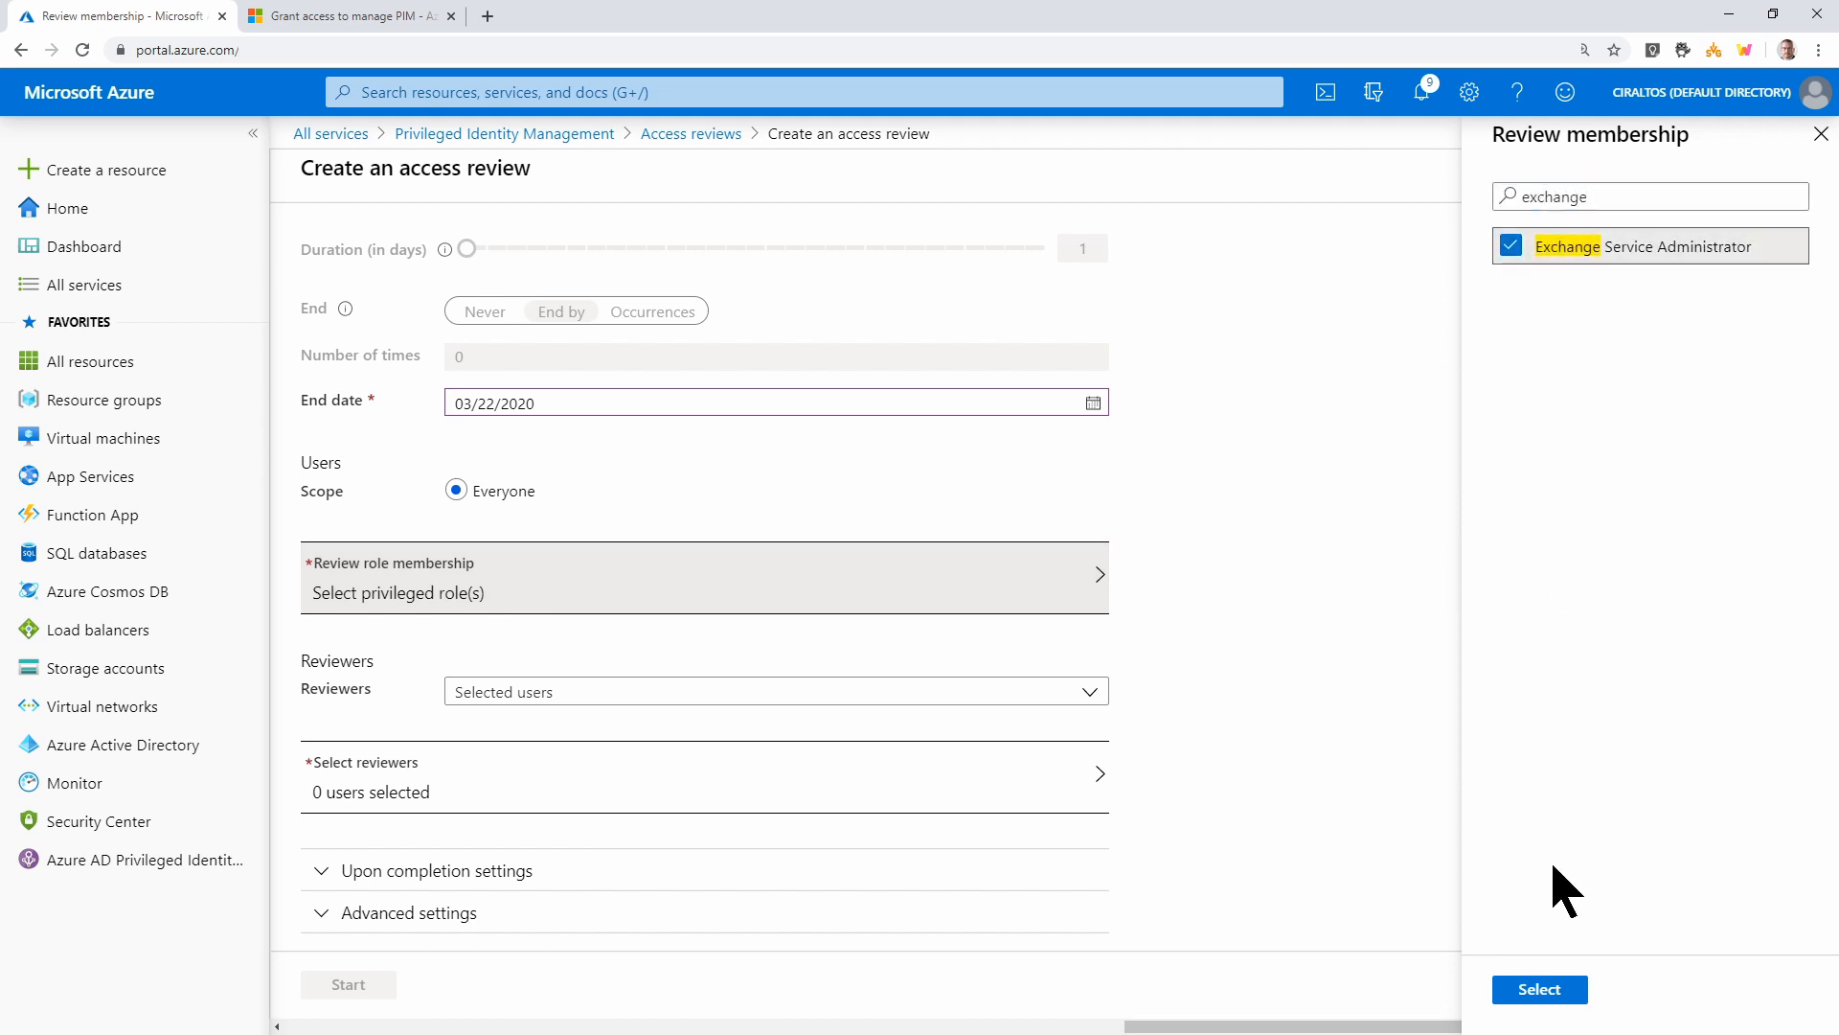
{"action": "left_click", "coordinate": [1539, 992]}
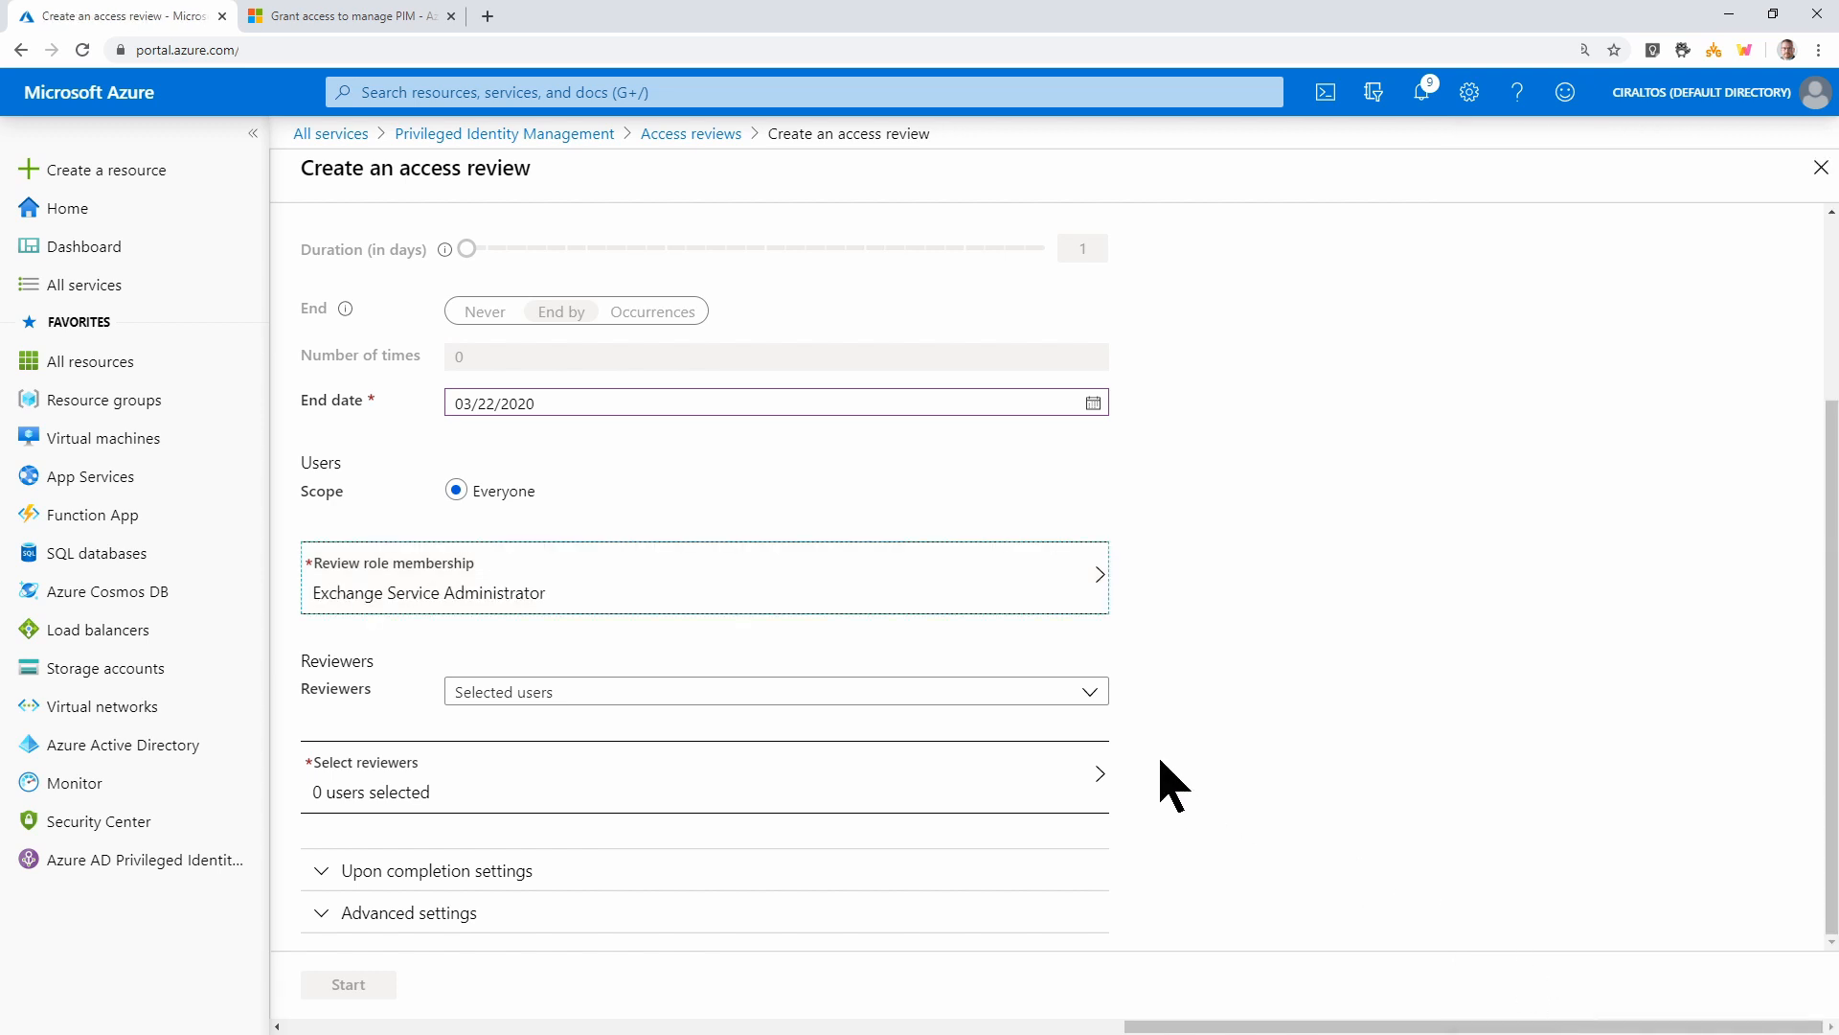
Keep Selected users as reviewer type and pick the PIM admin account as reviewer
{"action": "left_click", "coordinate": [1080, 699]}
{"action": "left_click", "coordinate": [1080, 720]}
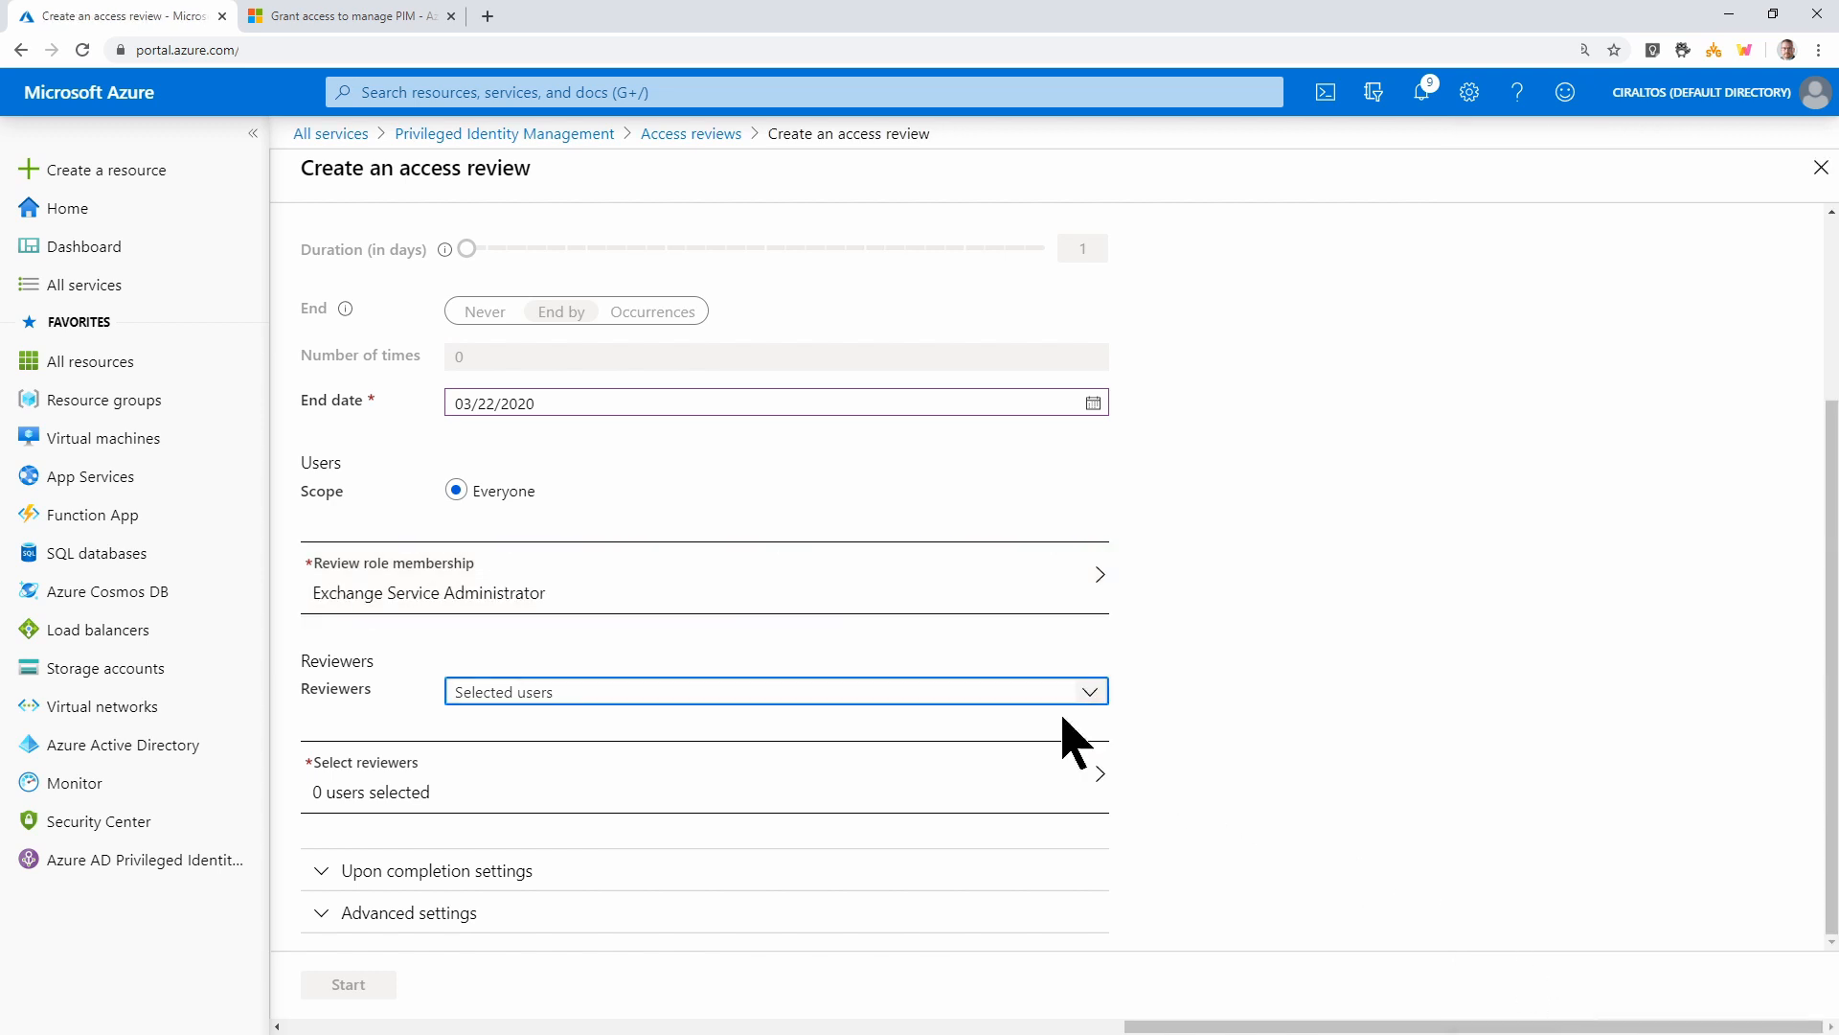
{"action": "left_click", "coordinate": [1026, 799]}
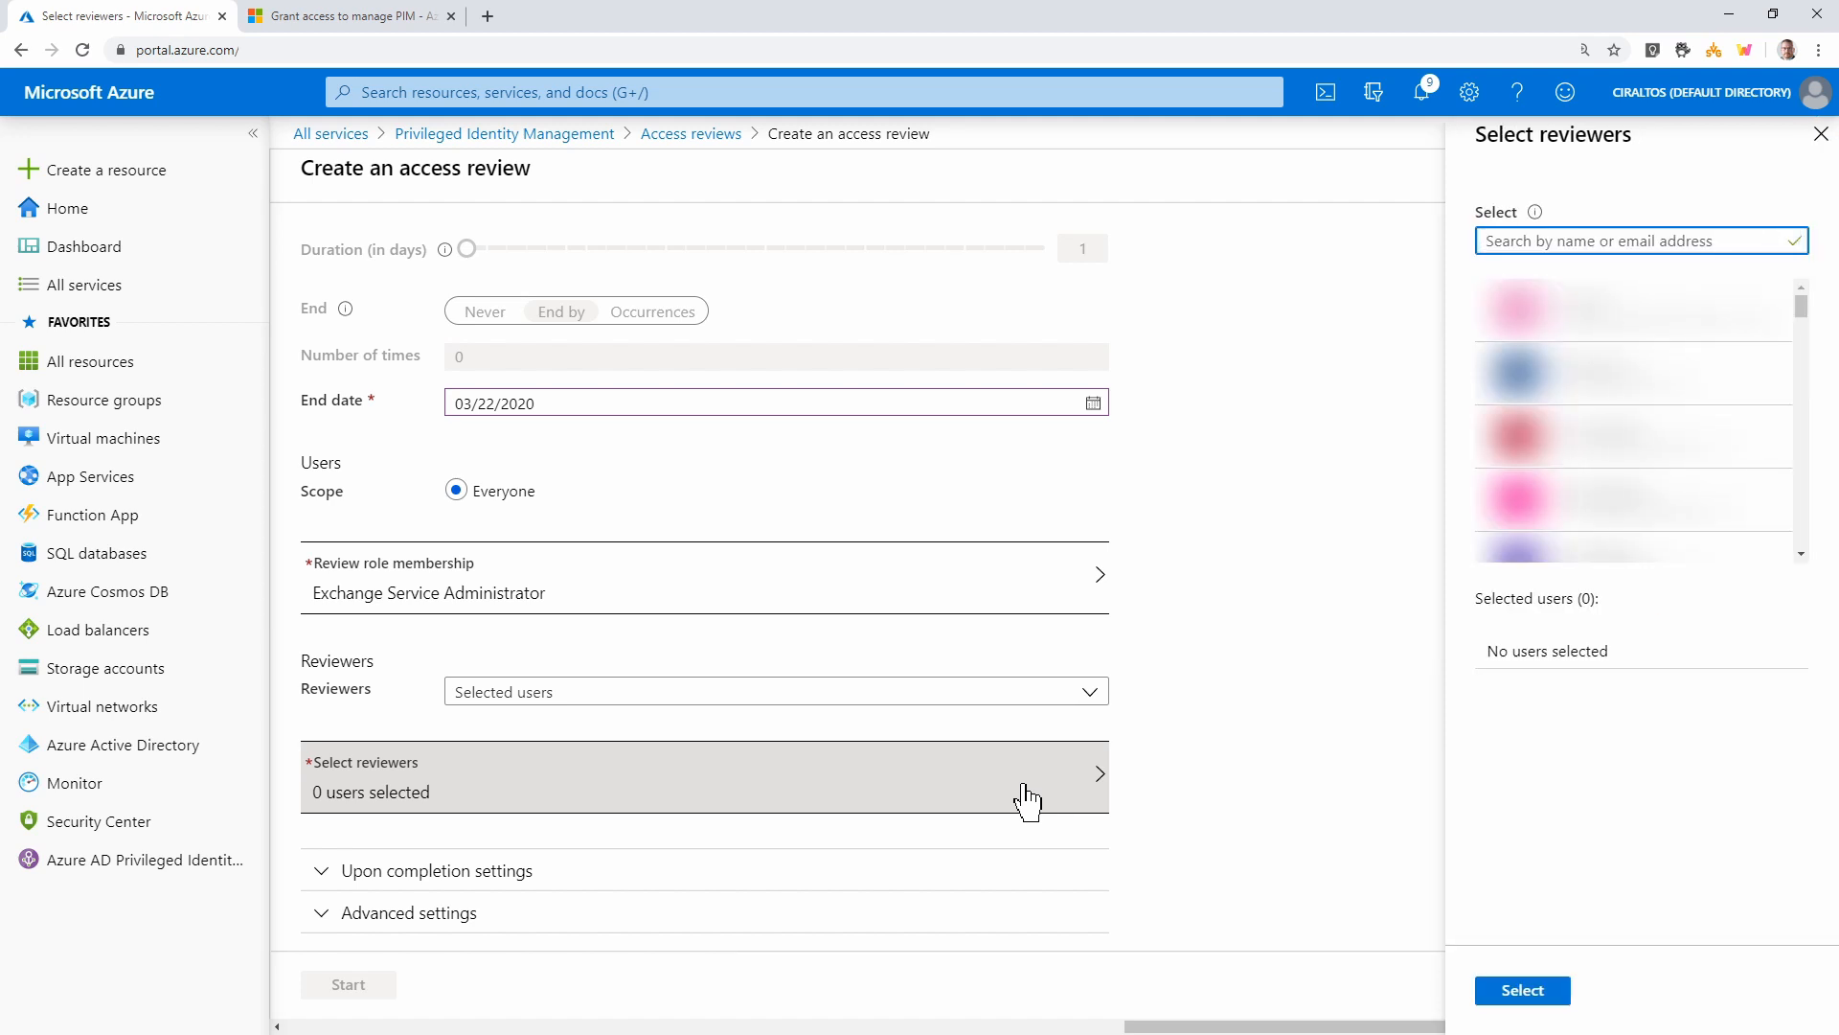
{"action": "type", "text": "Pim"}
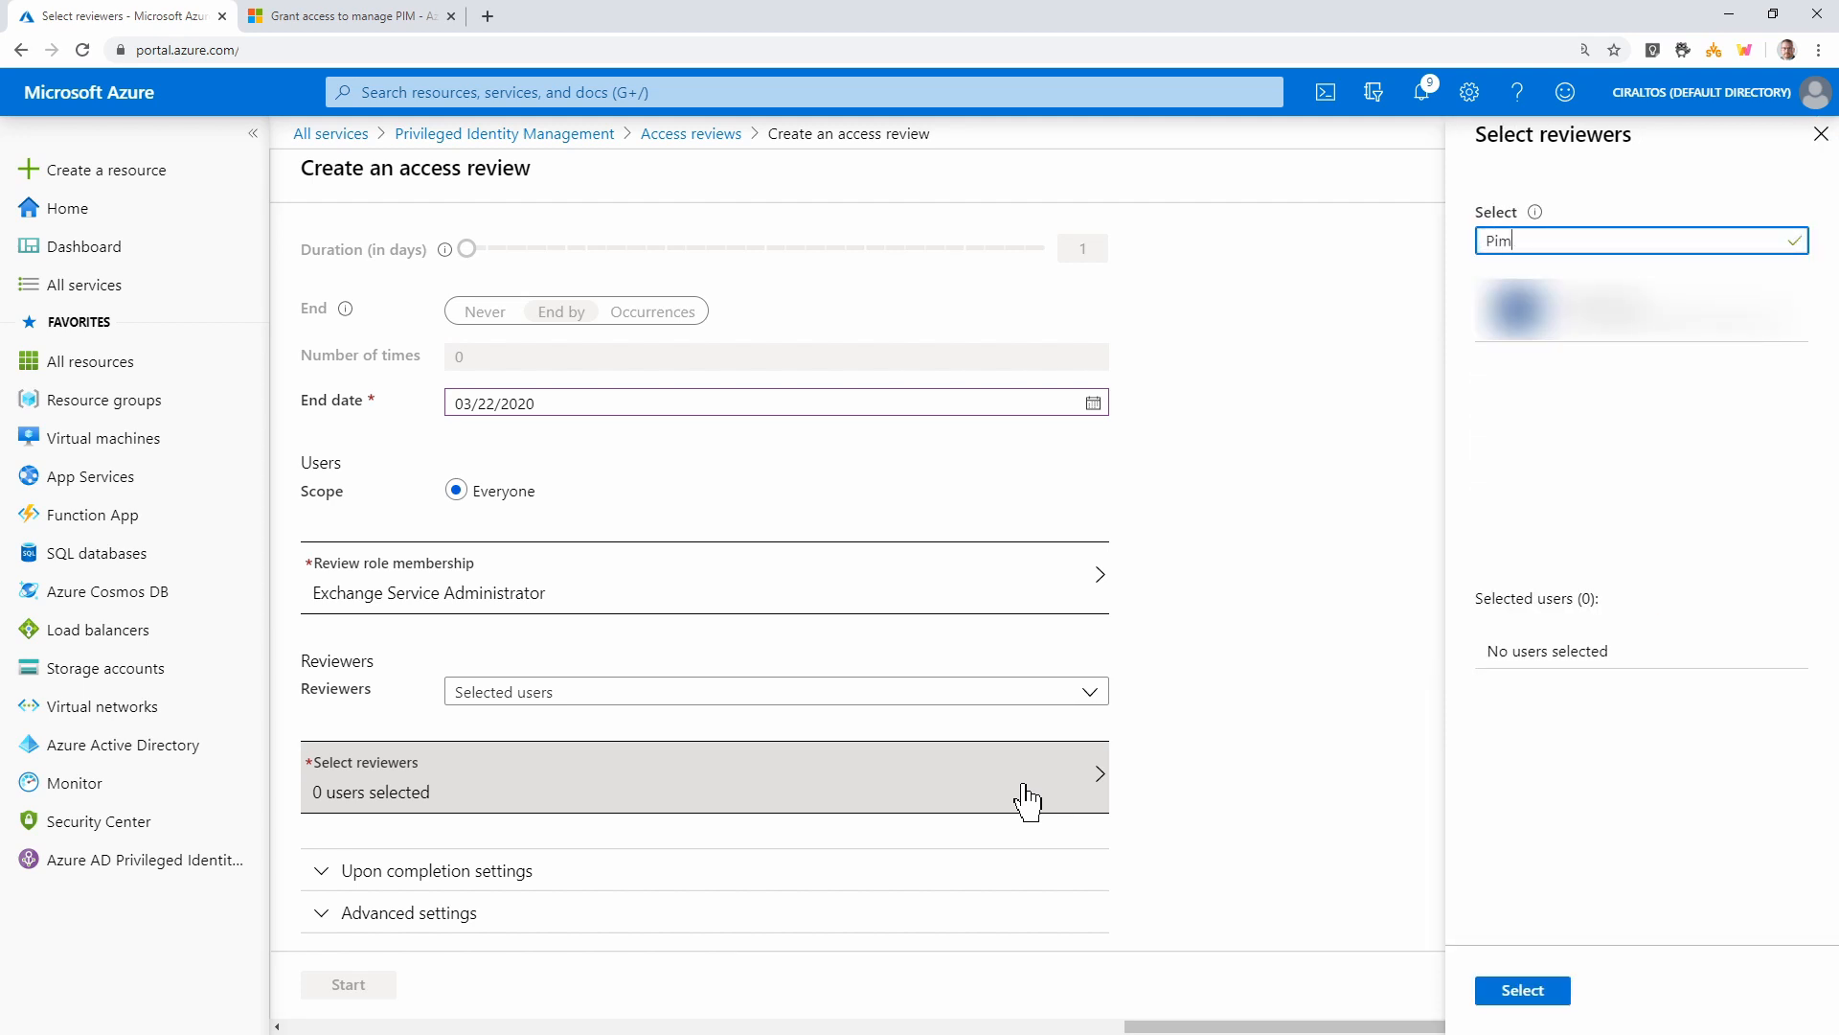
{"action": "left_click", "coordinate": [1574, 316]}
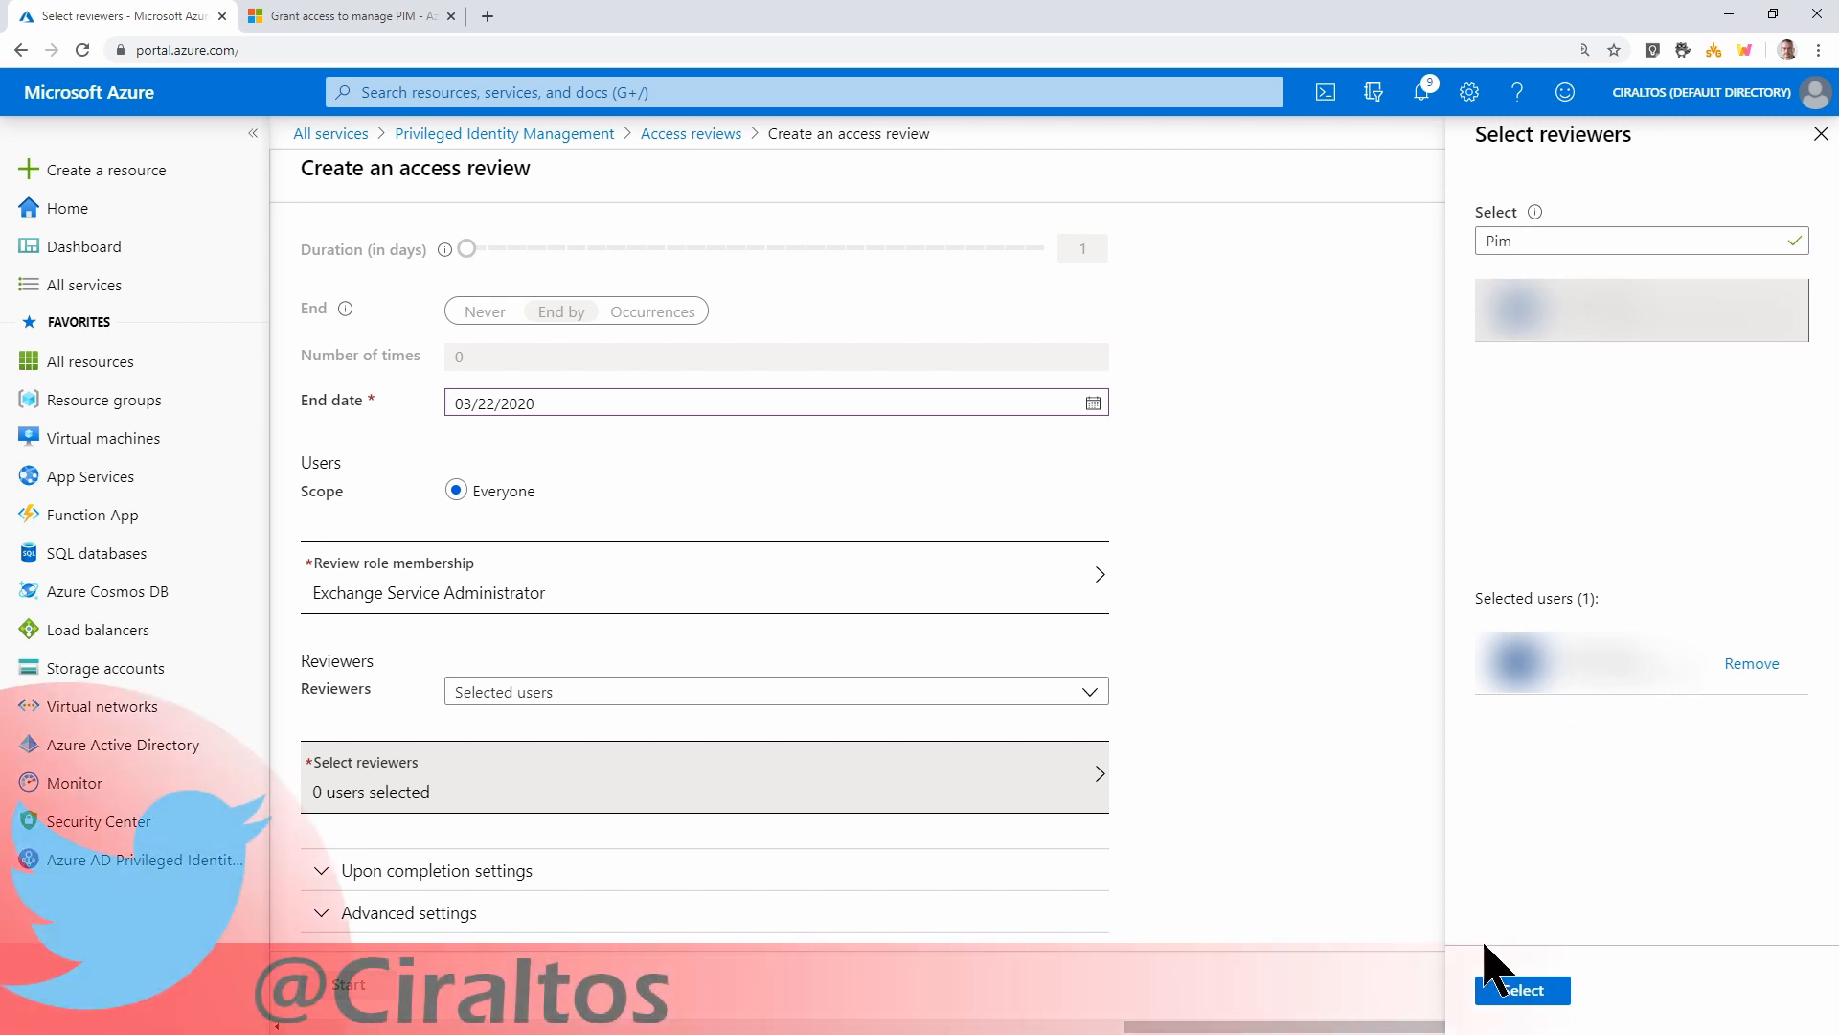
{"action": "left_click", "coordinate": [1501, 986]}
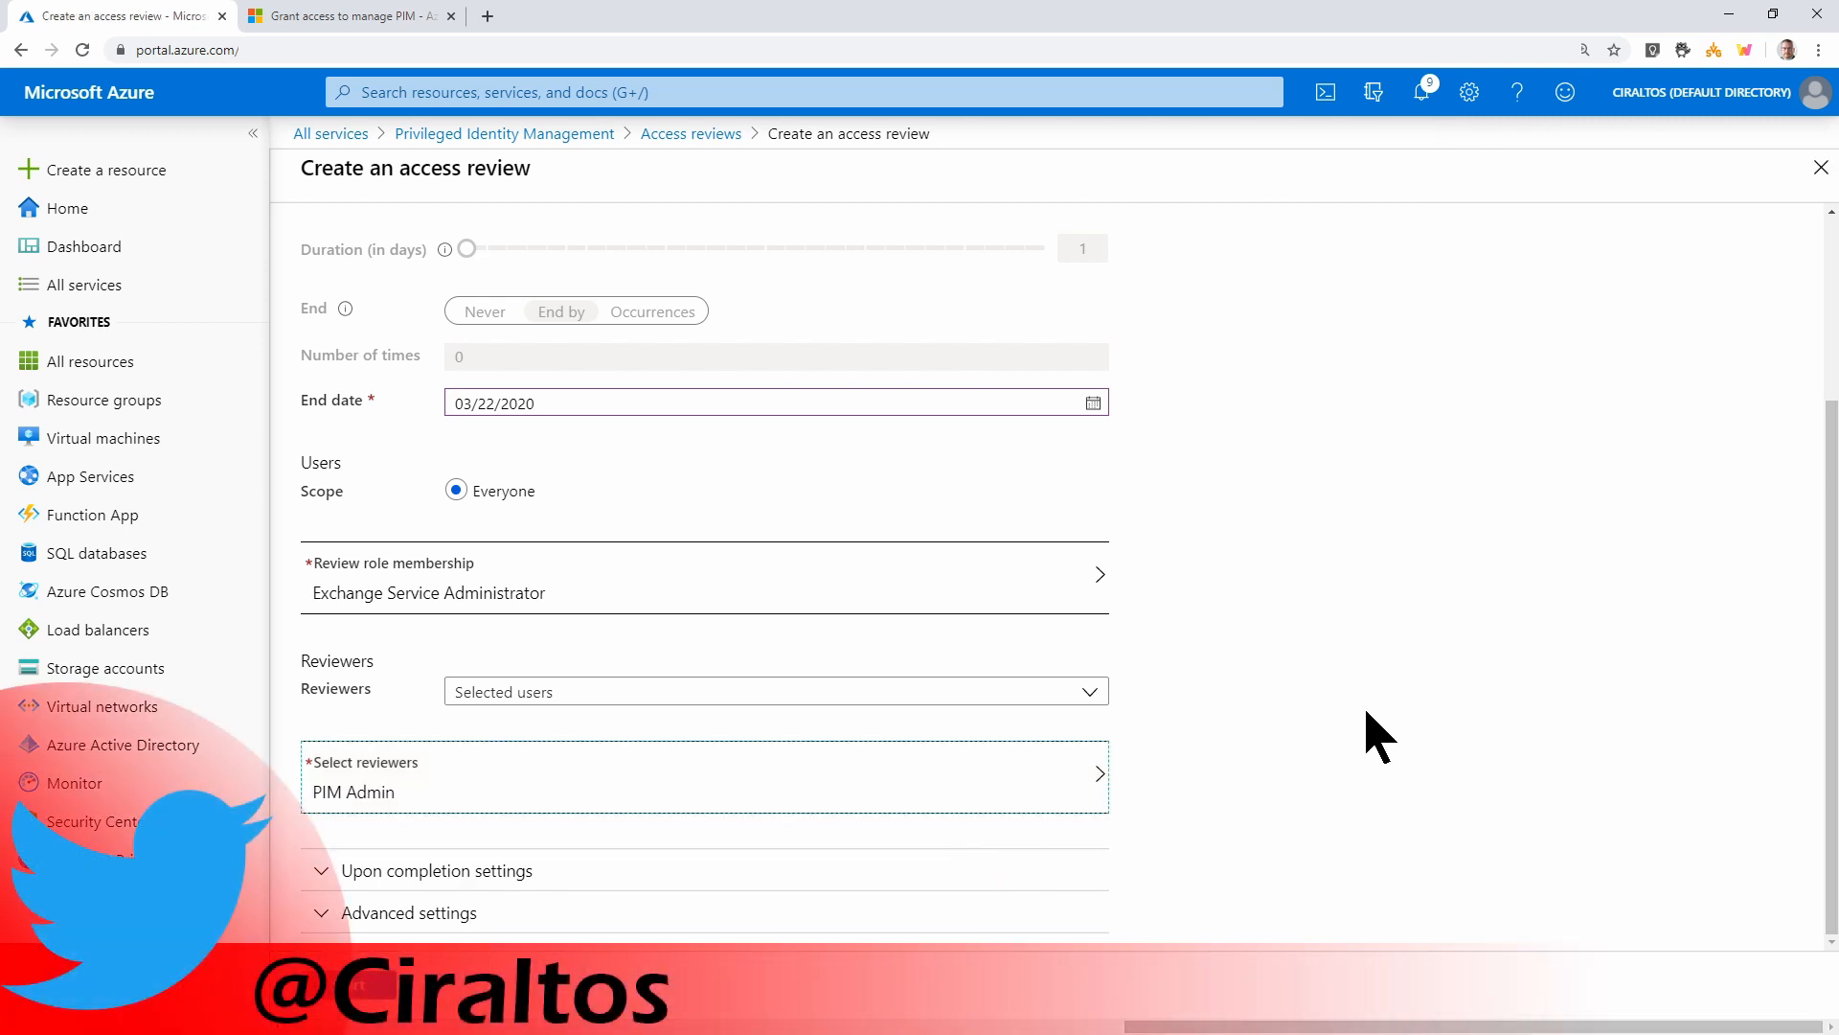
{"action": "left_click", "coordinate": [527, 886]}
Turn on Auto apply results and Show recommendations, then start the Exchange Admin review
{"action": "scroll", "coordinate": [1264, 867], "scroll_direction": "down", "scroll_amount": 1}
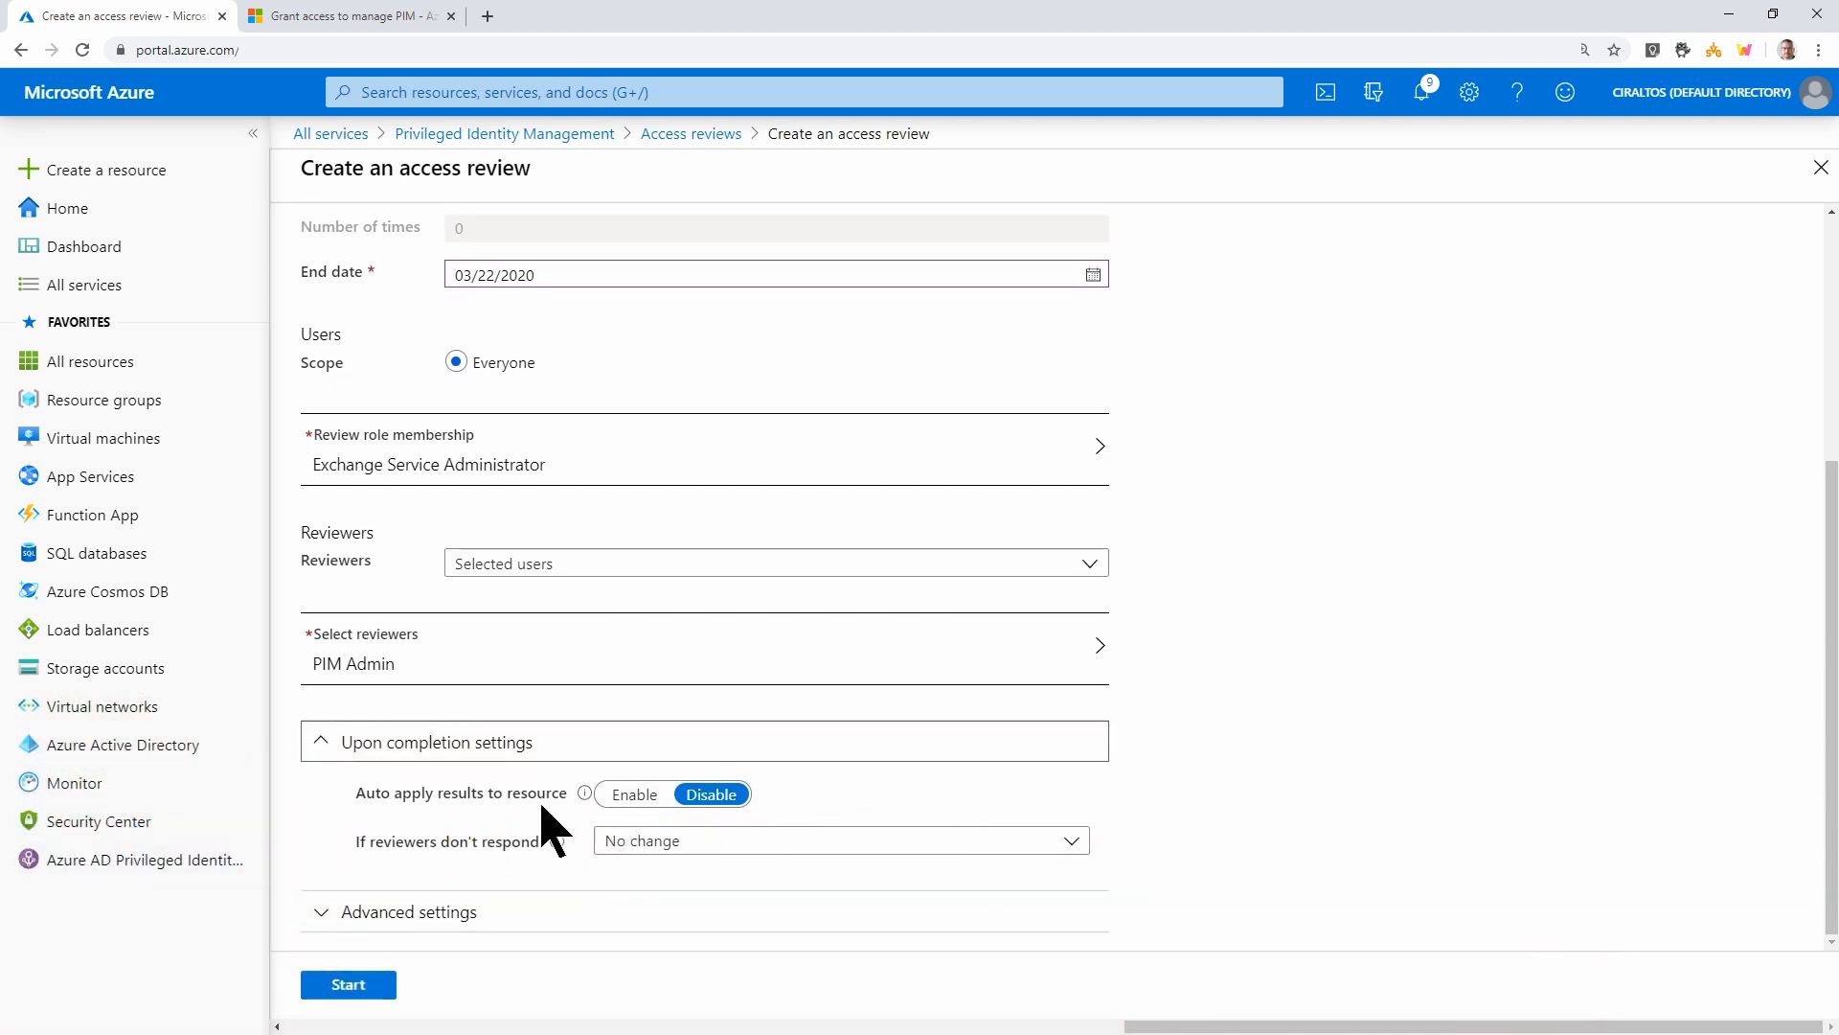
{"action": "left_click", "coordinate": [635, 794]}
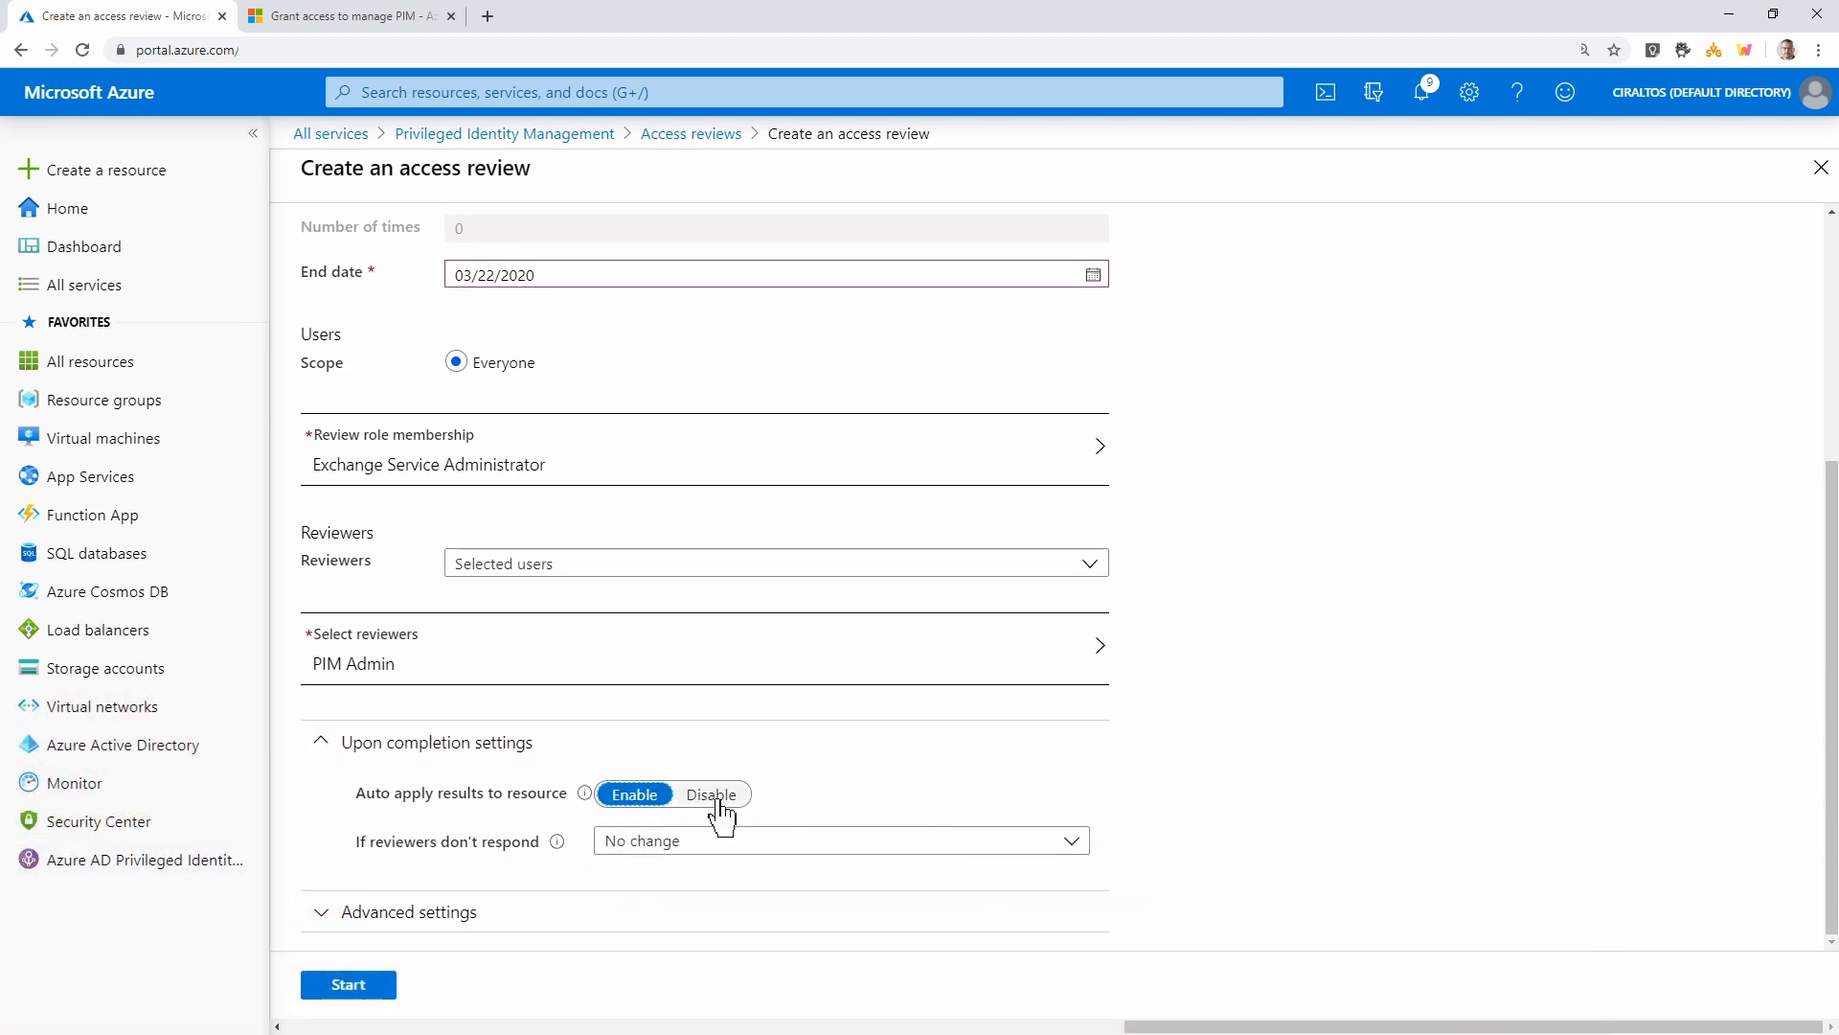
{"action": "left_click", "coordinate": [1072, 843]}
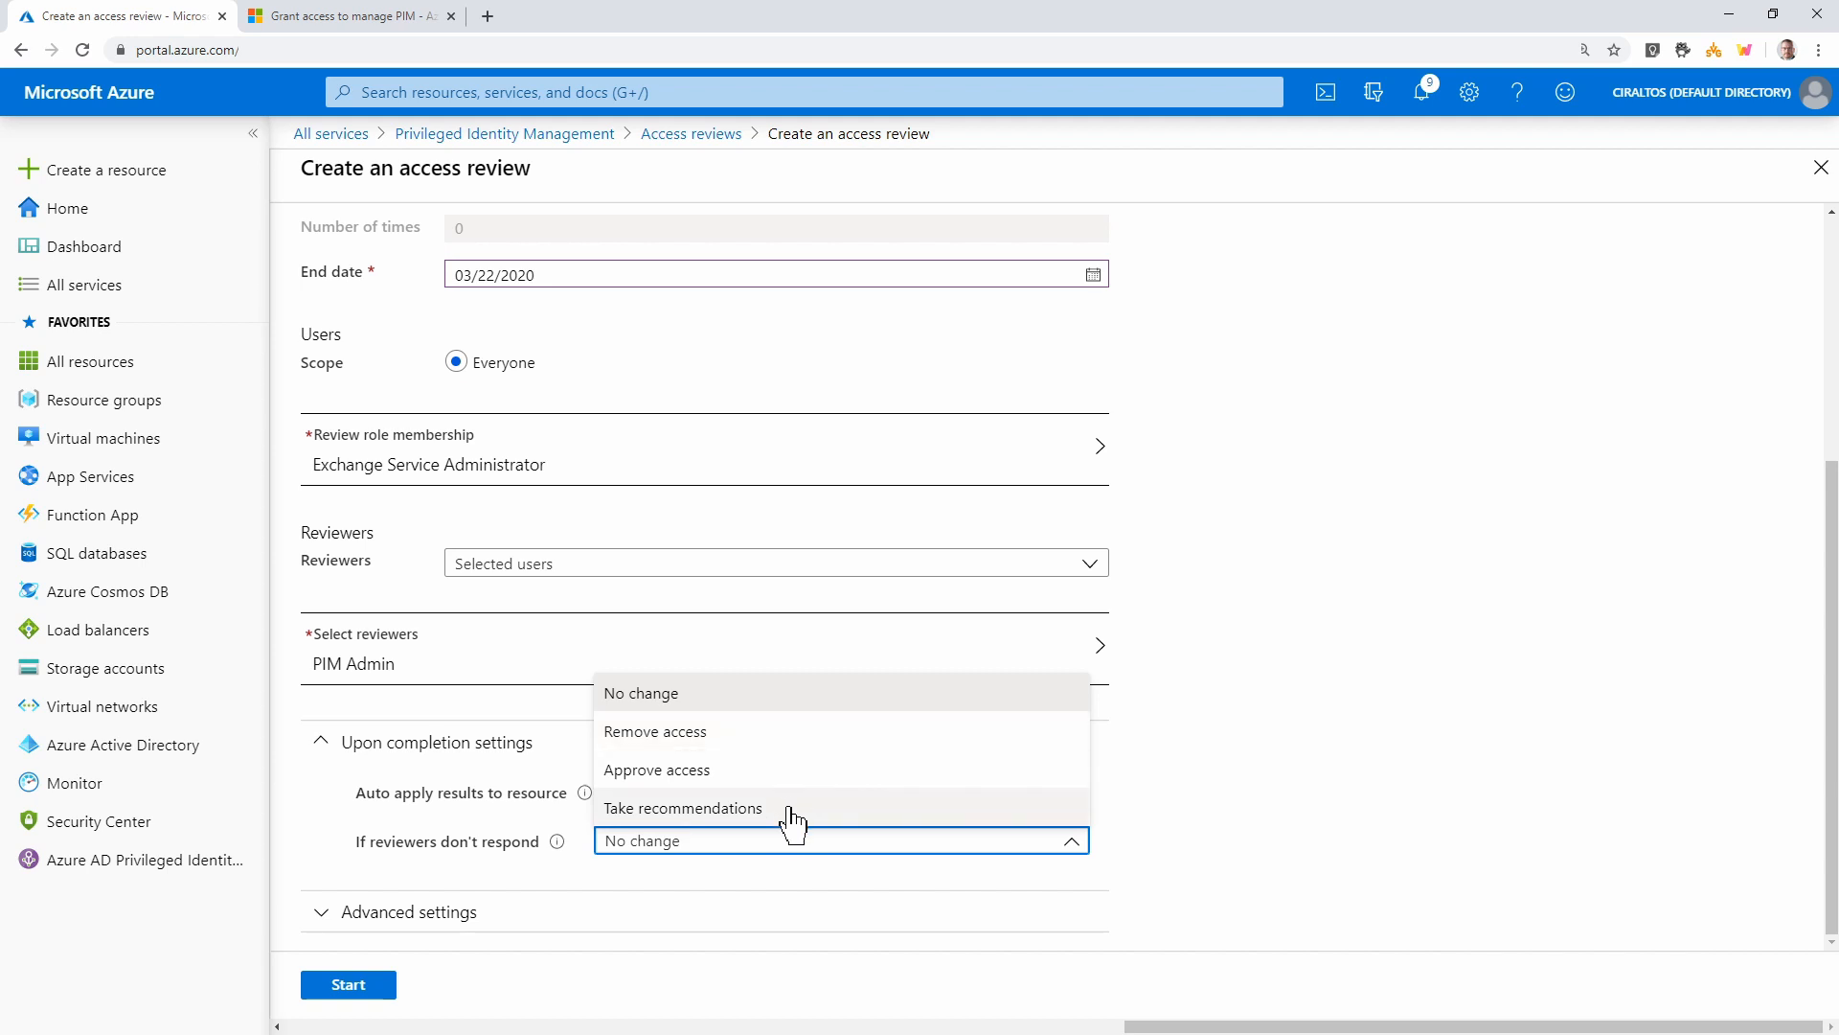
{"action": "left_click", "coordinate": [374, 916]}
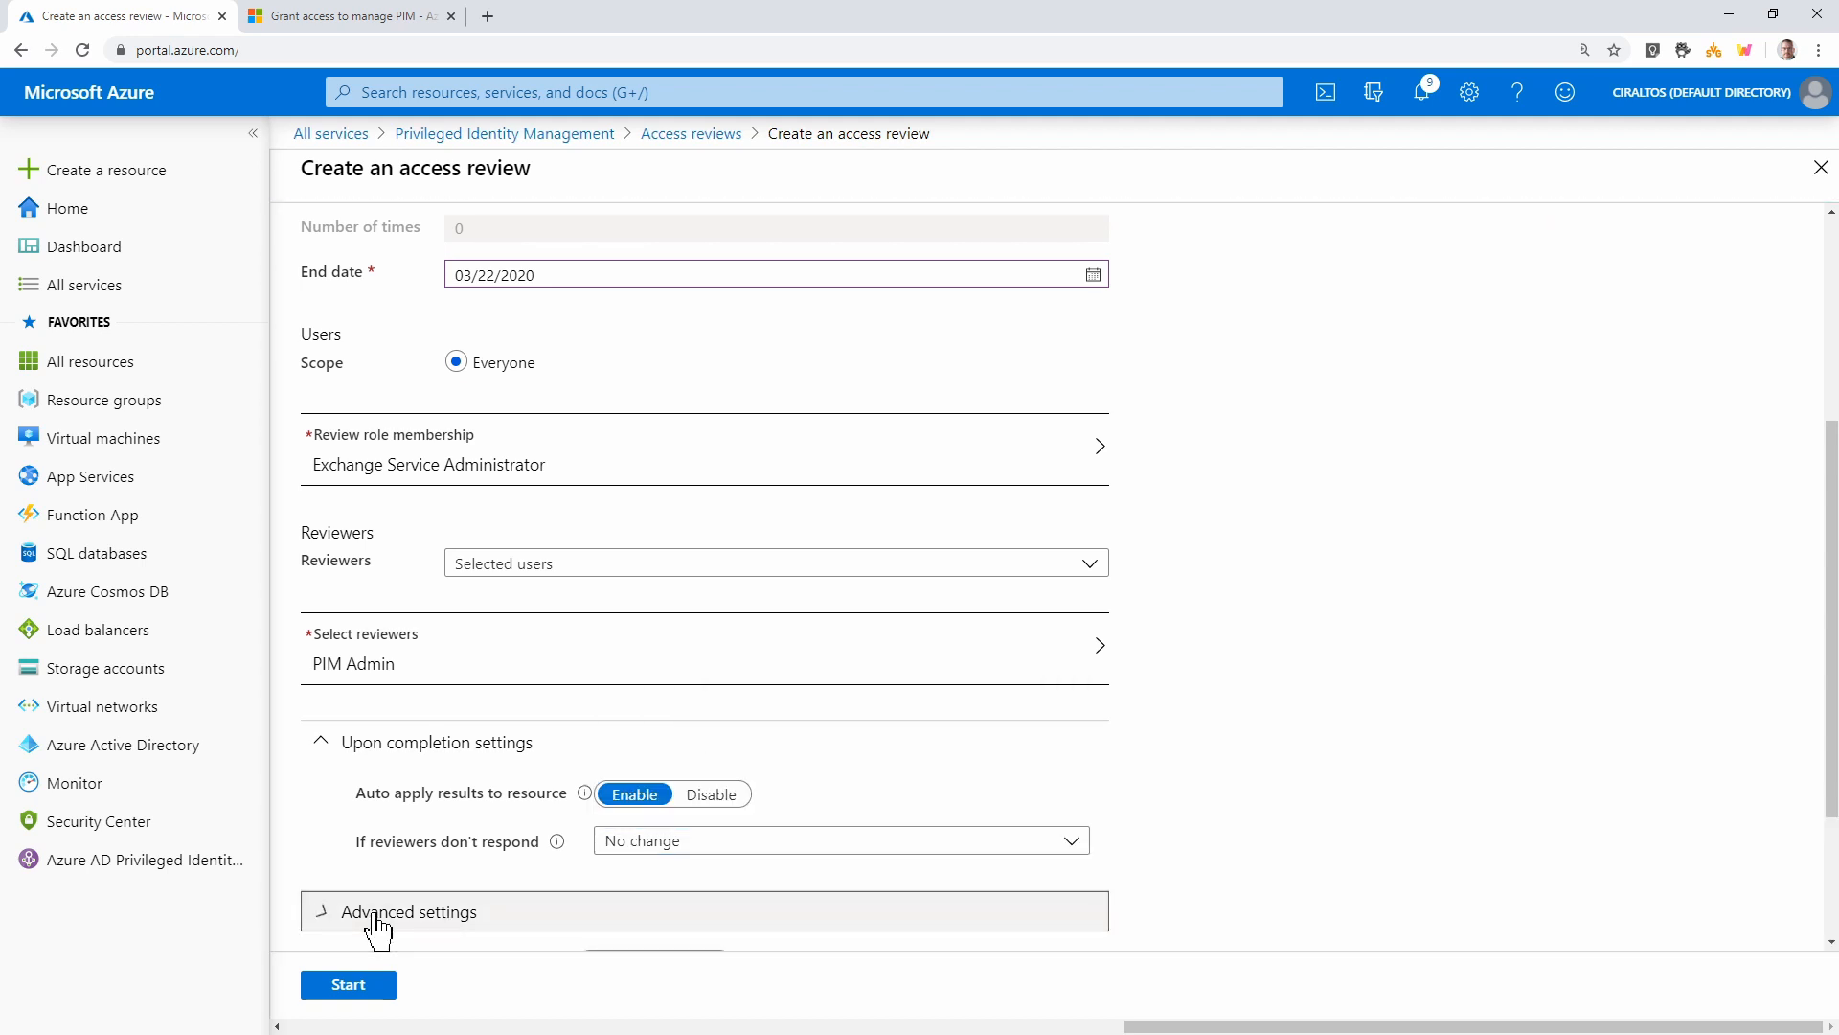
{"action": "scroll", "coordinate": [1051, 829], "scroll_direction": "down", "scroll_amount": 3}
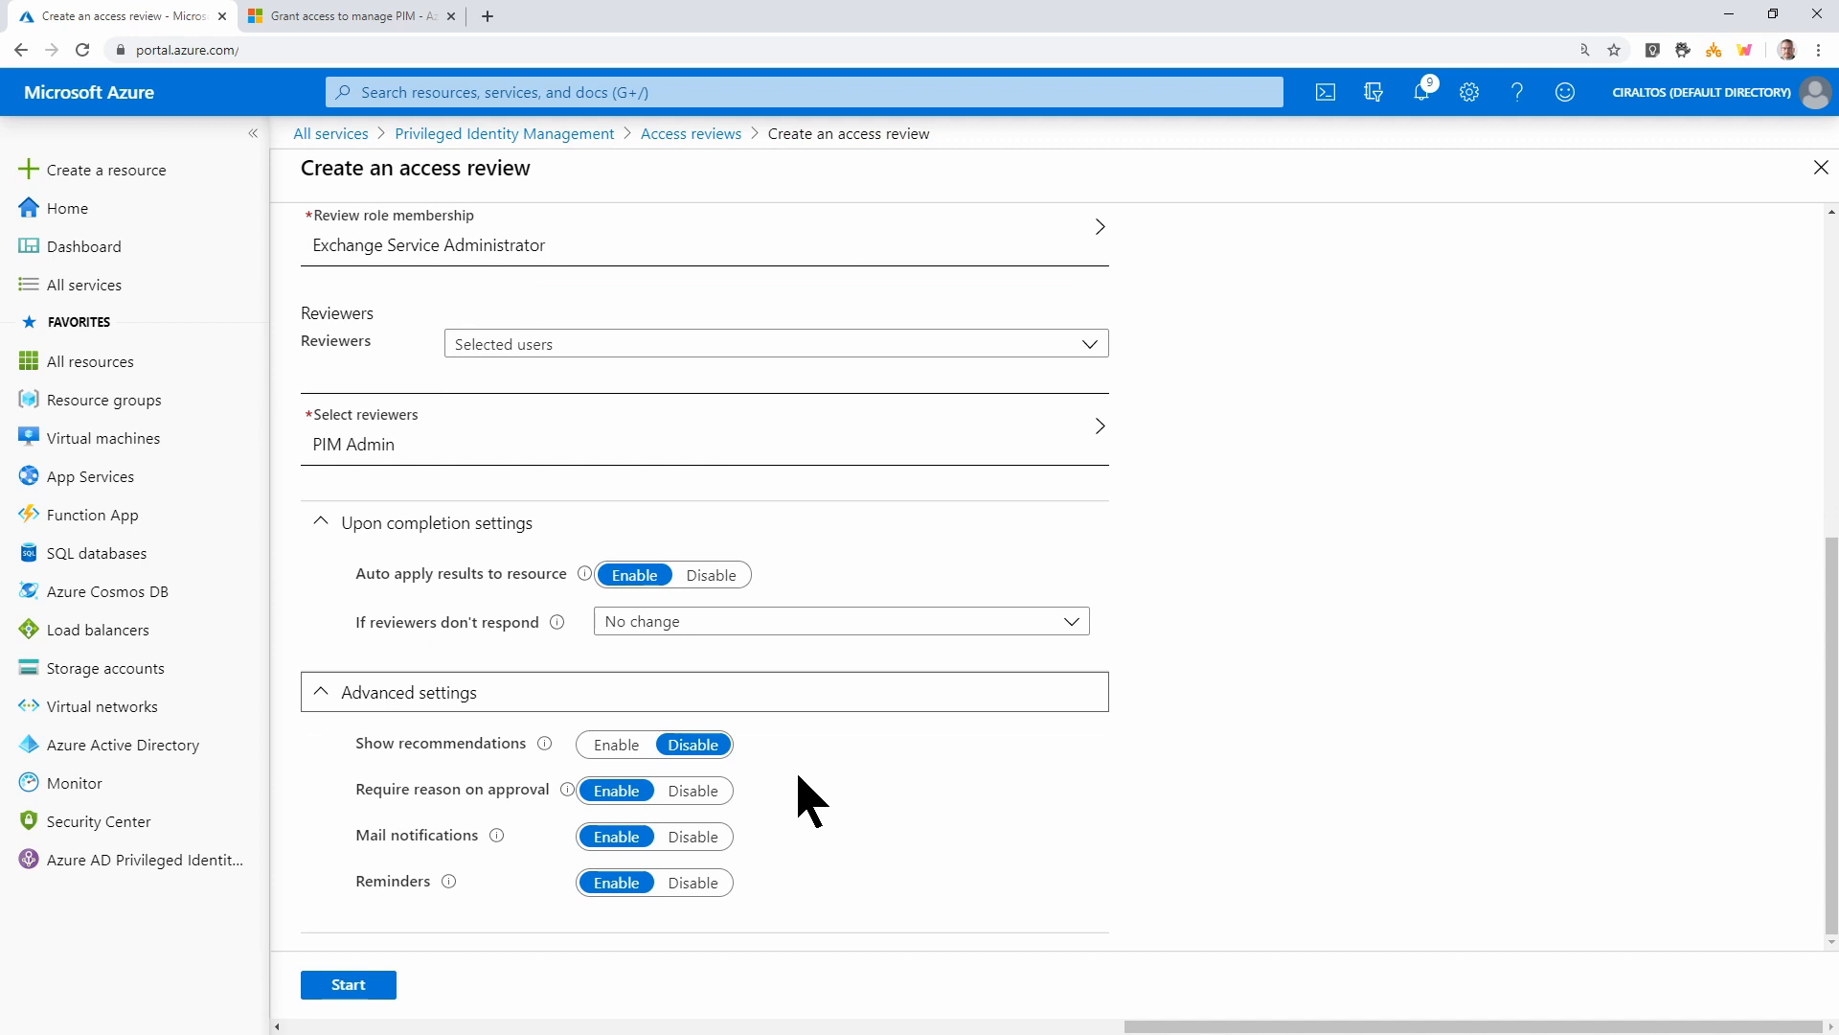
{"action": "left_click", "coordinate": [611, 747]}
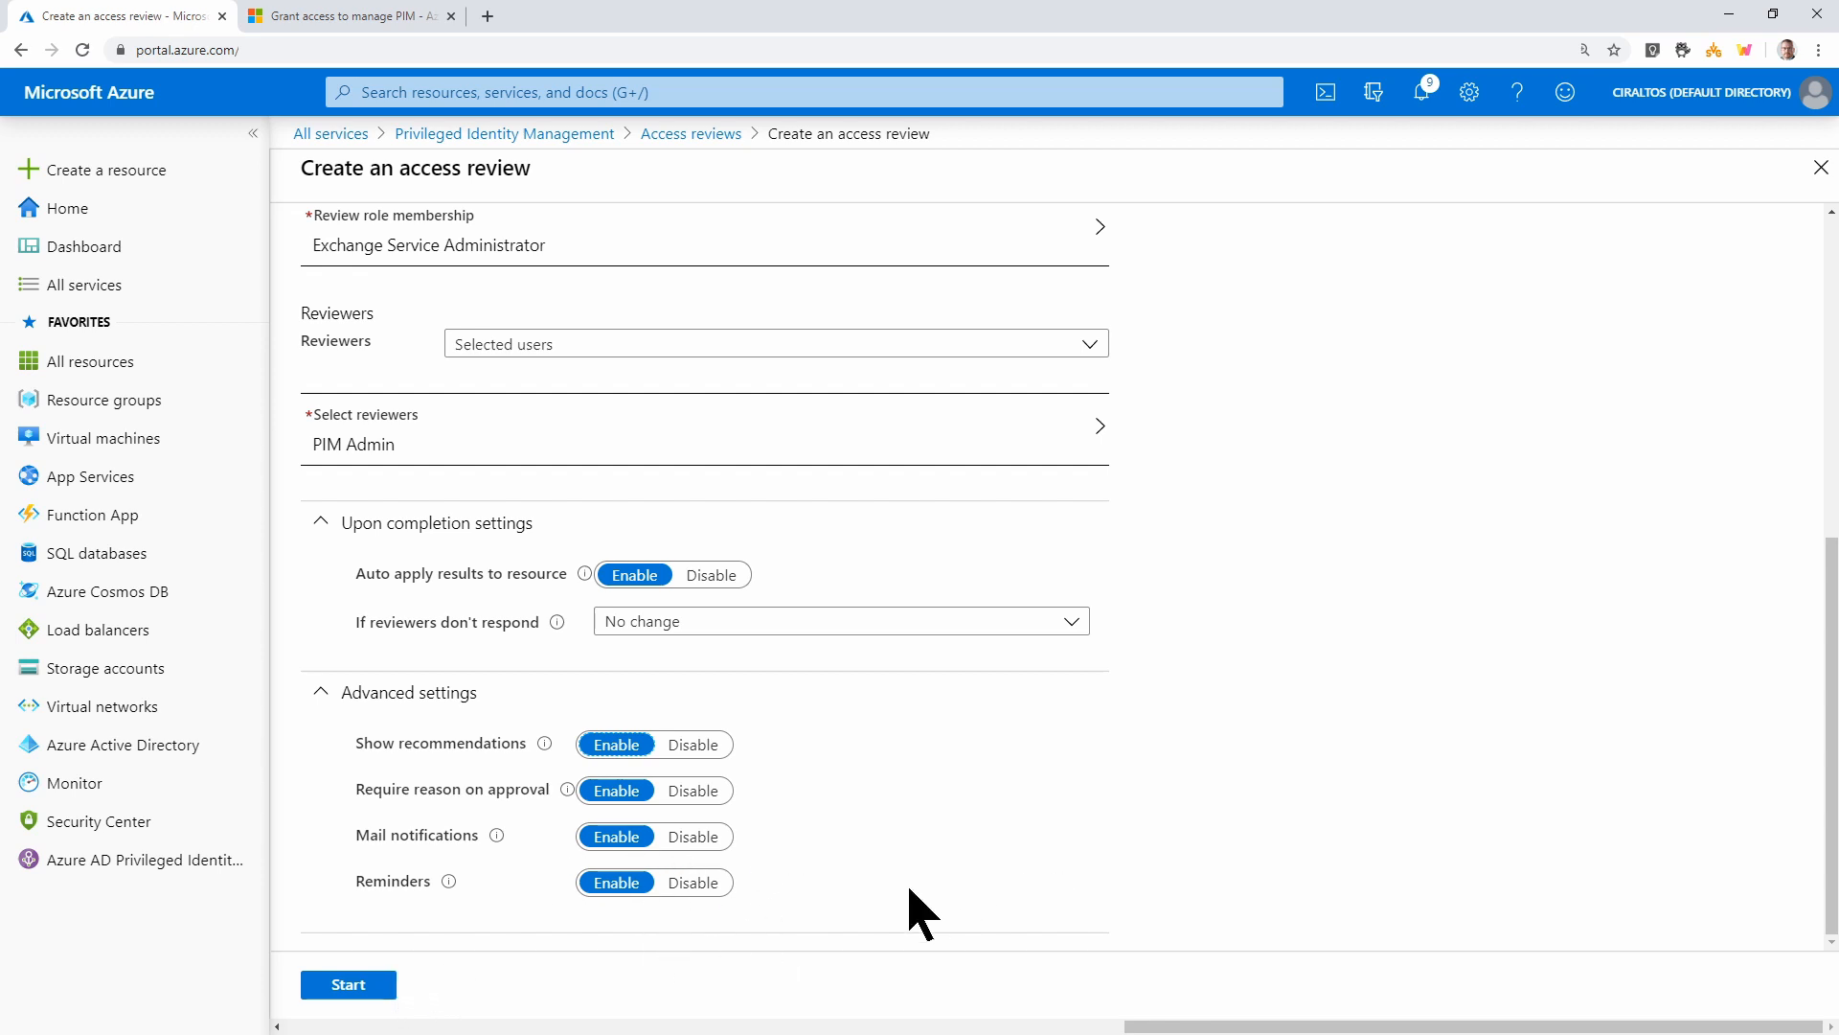
{"action": "left_click", "coordinate": [332, 987]}
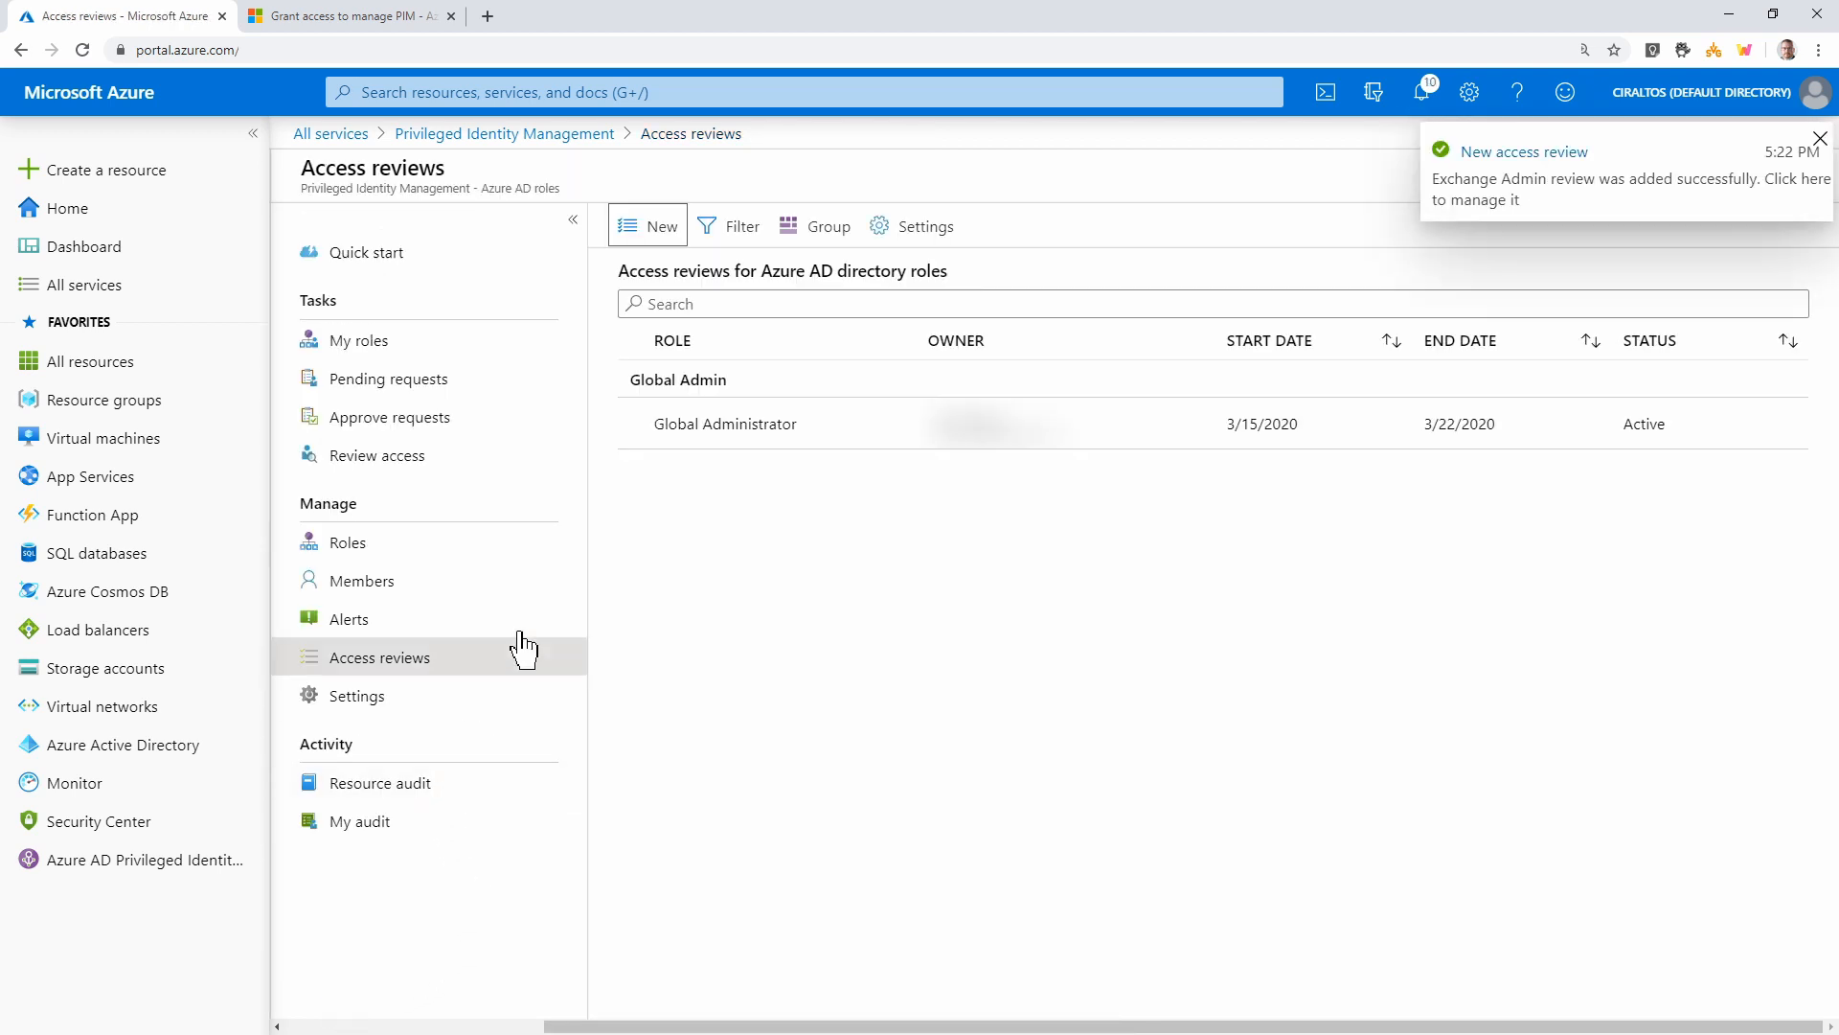
Deny the test user in the Exchange Admin review despite its Approve recommendation
{"action": "left_click", "coordinate": [491, 137]}
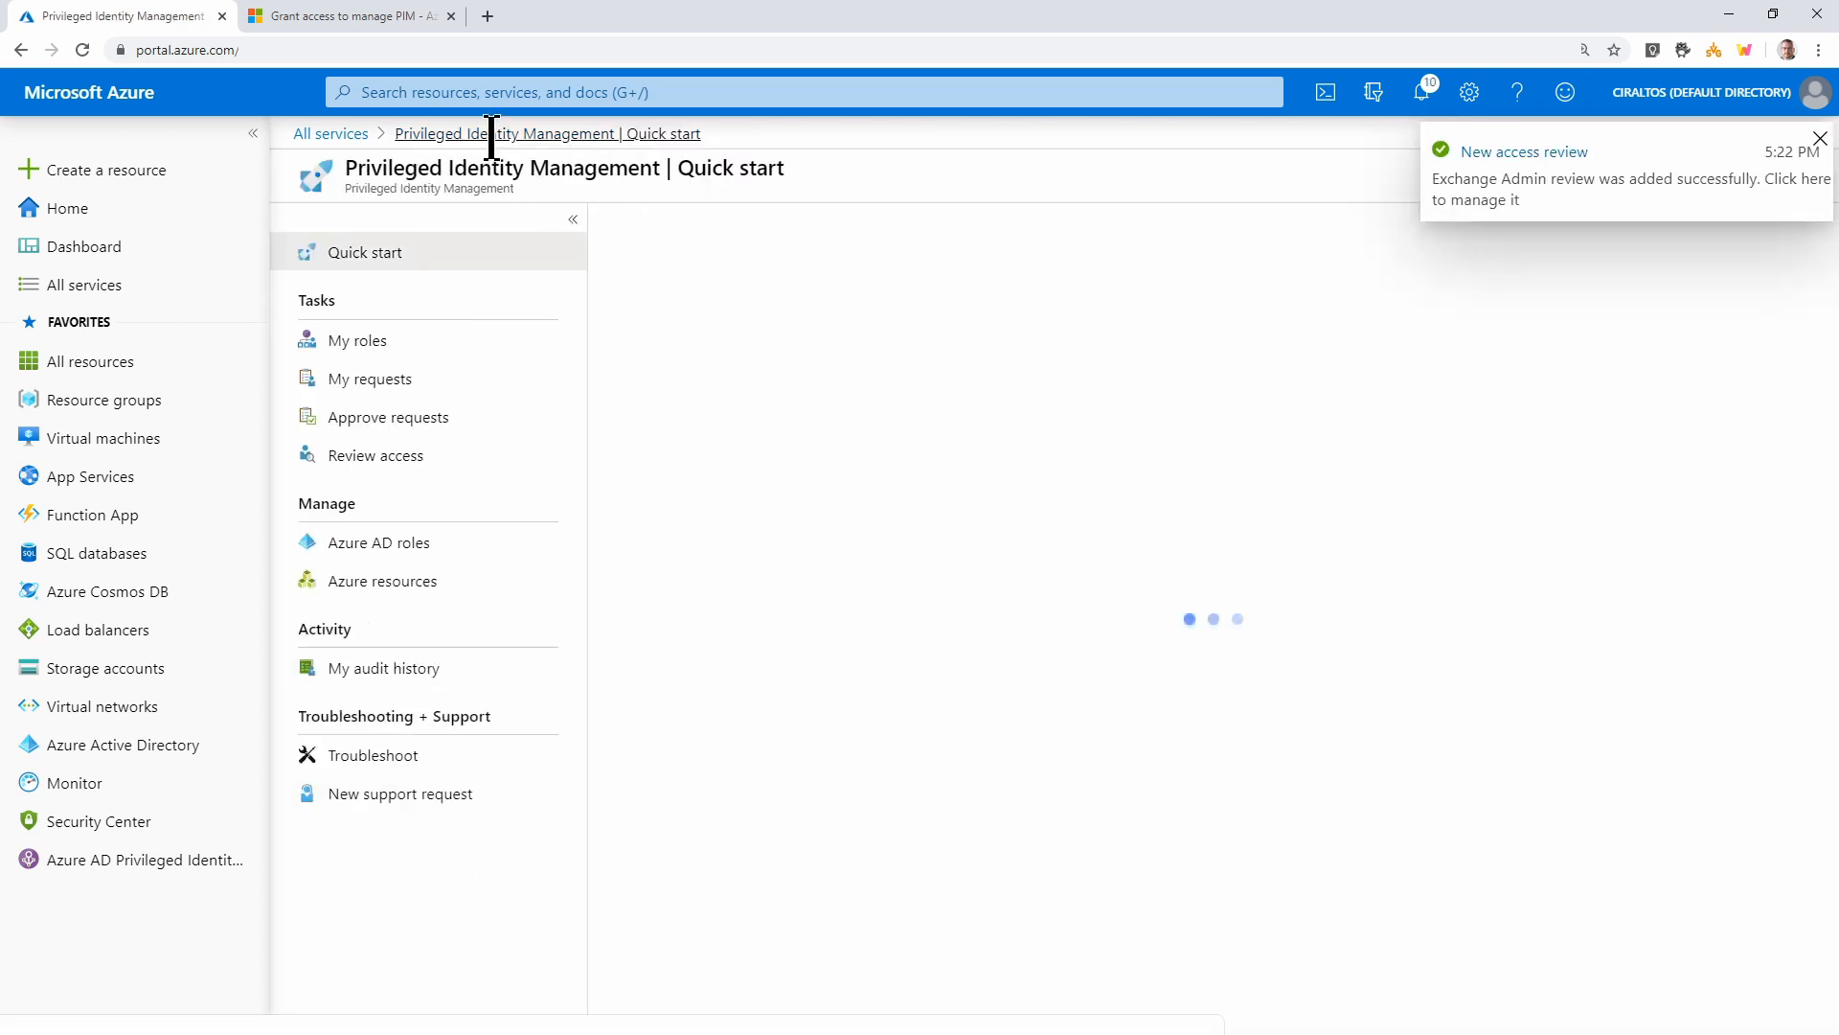
{"action": "left_click", "coordinate": [386, 458]}
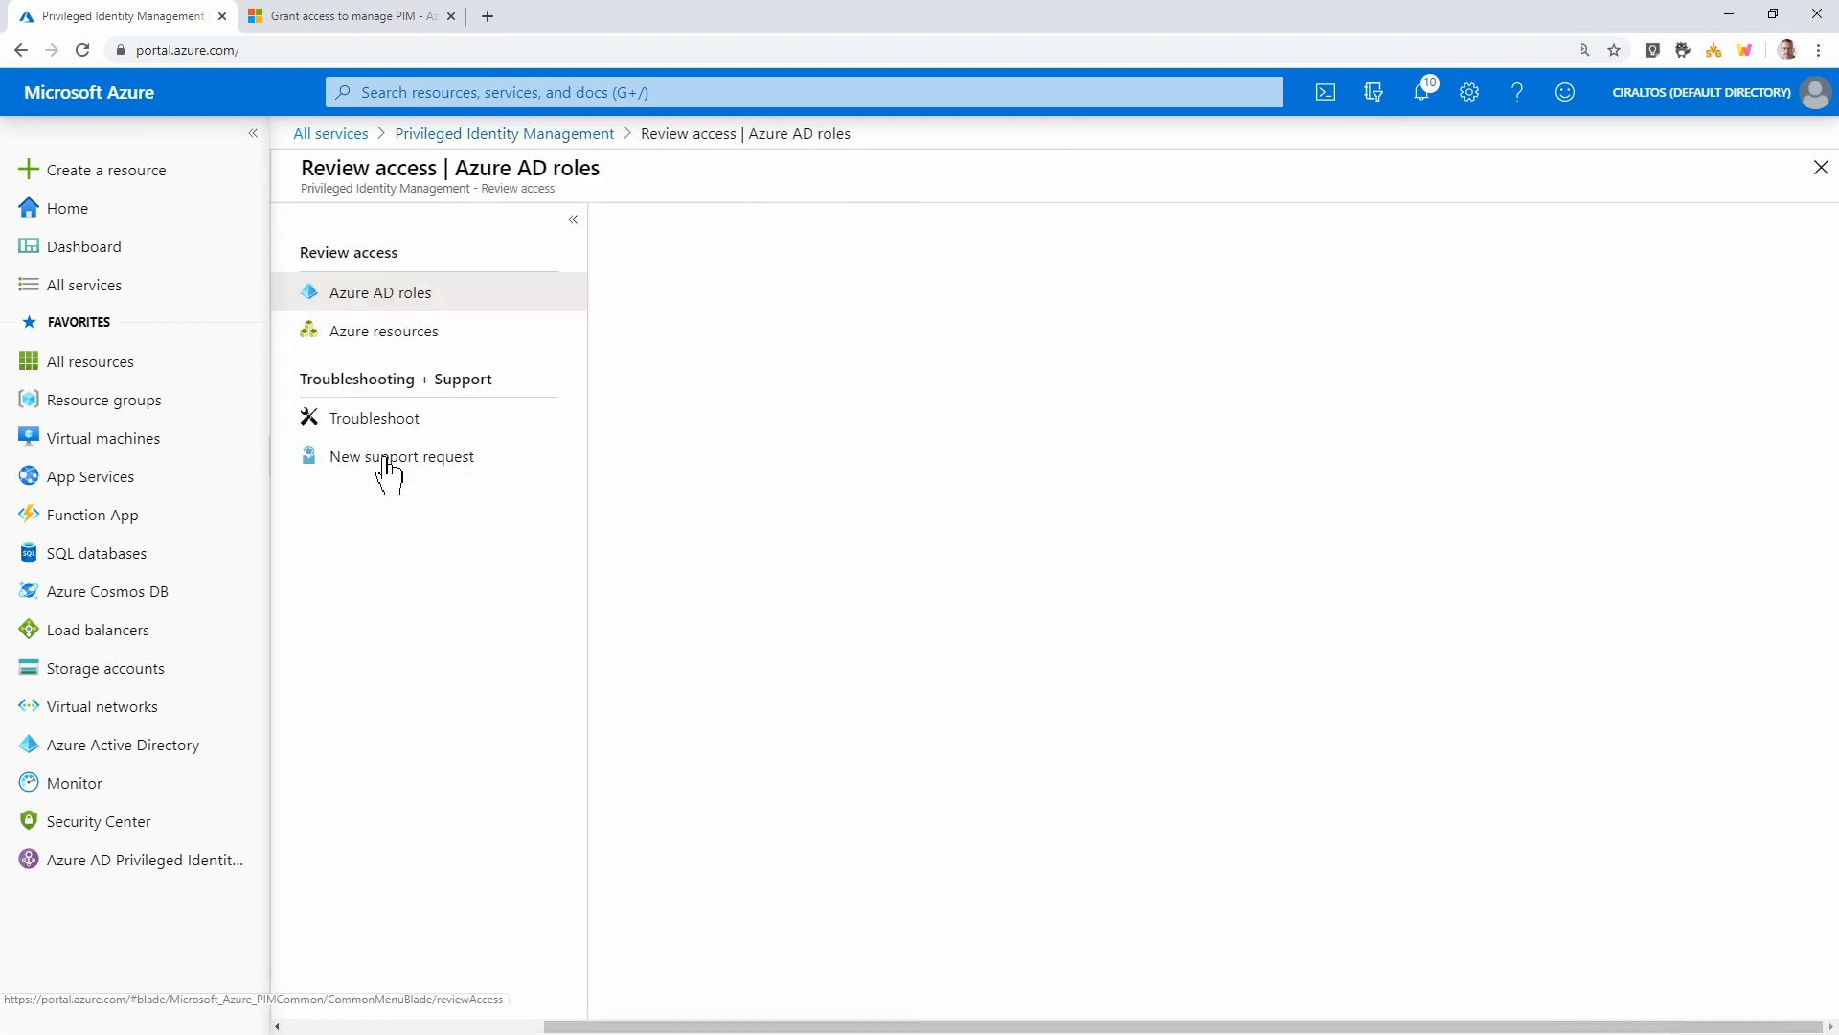
{"action": "left_click", "coordinate": [398, 343]}
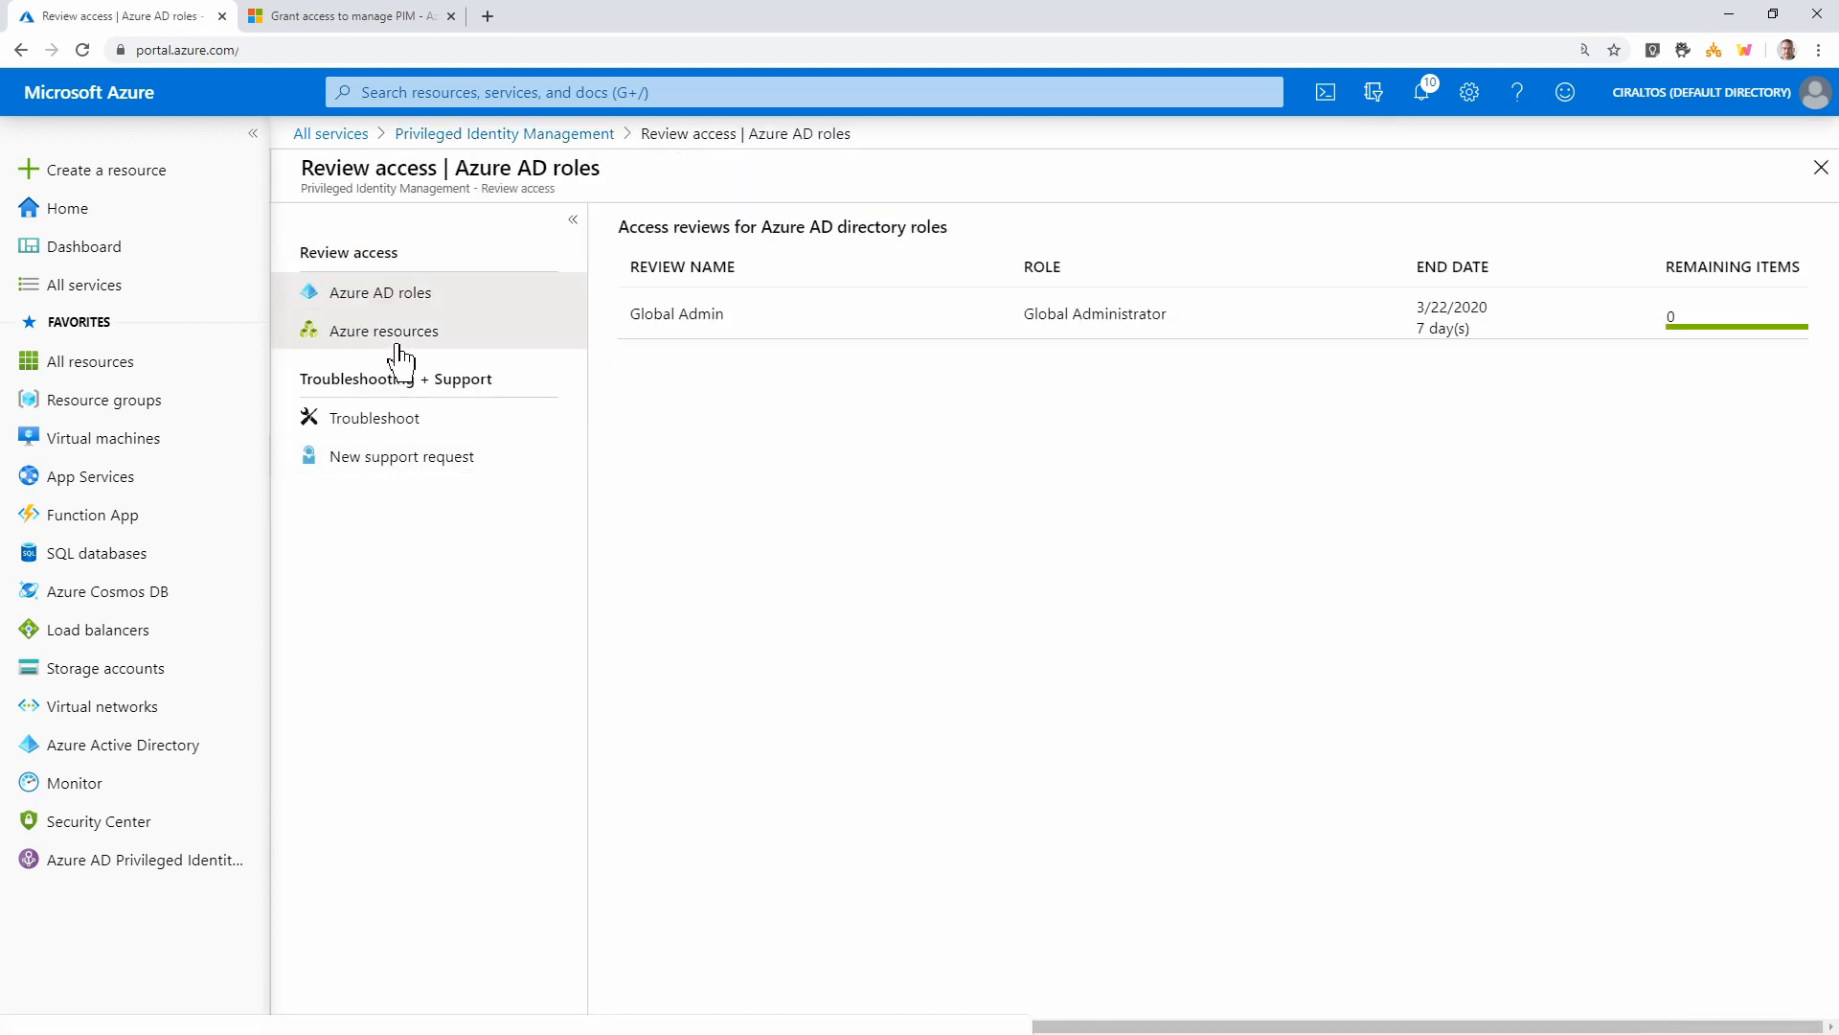
{"action": "left_click", "coordinate": [432, 304]}
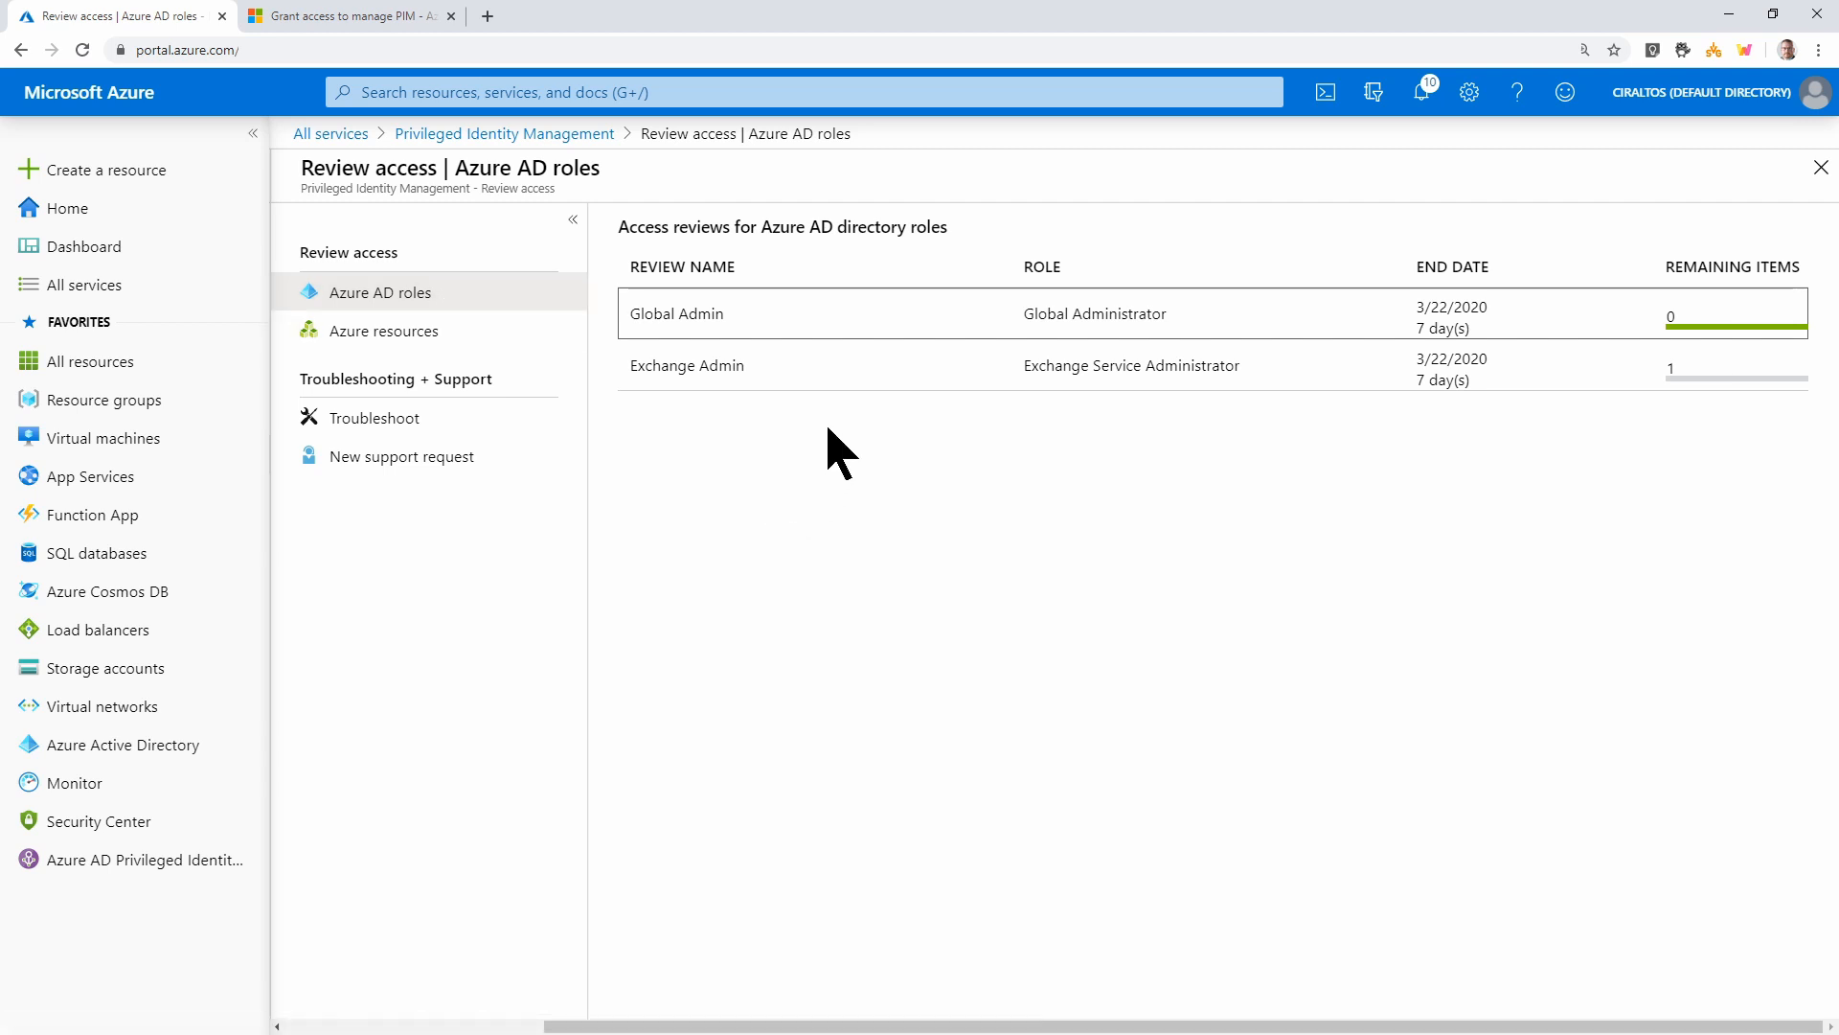
{"action": "left_click", "coordinate": [849, 380]}
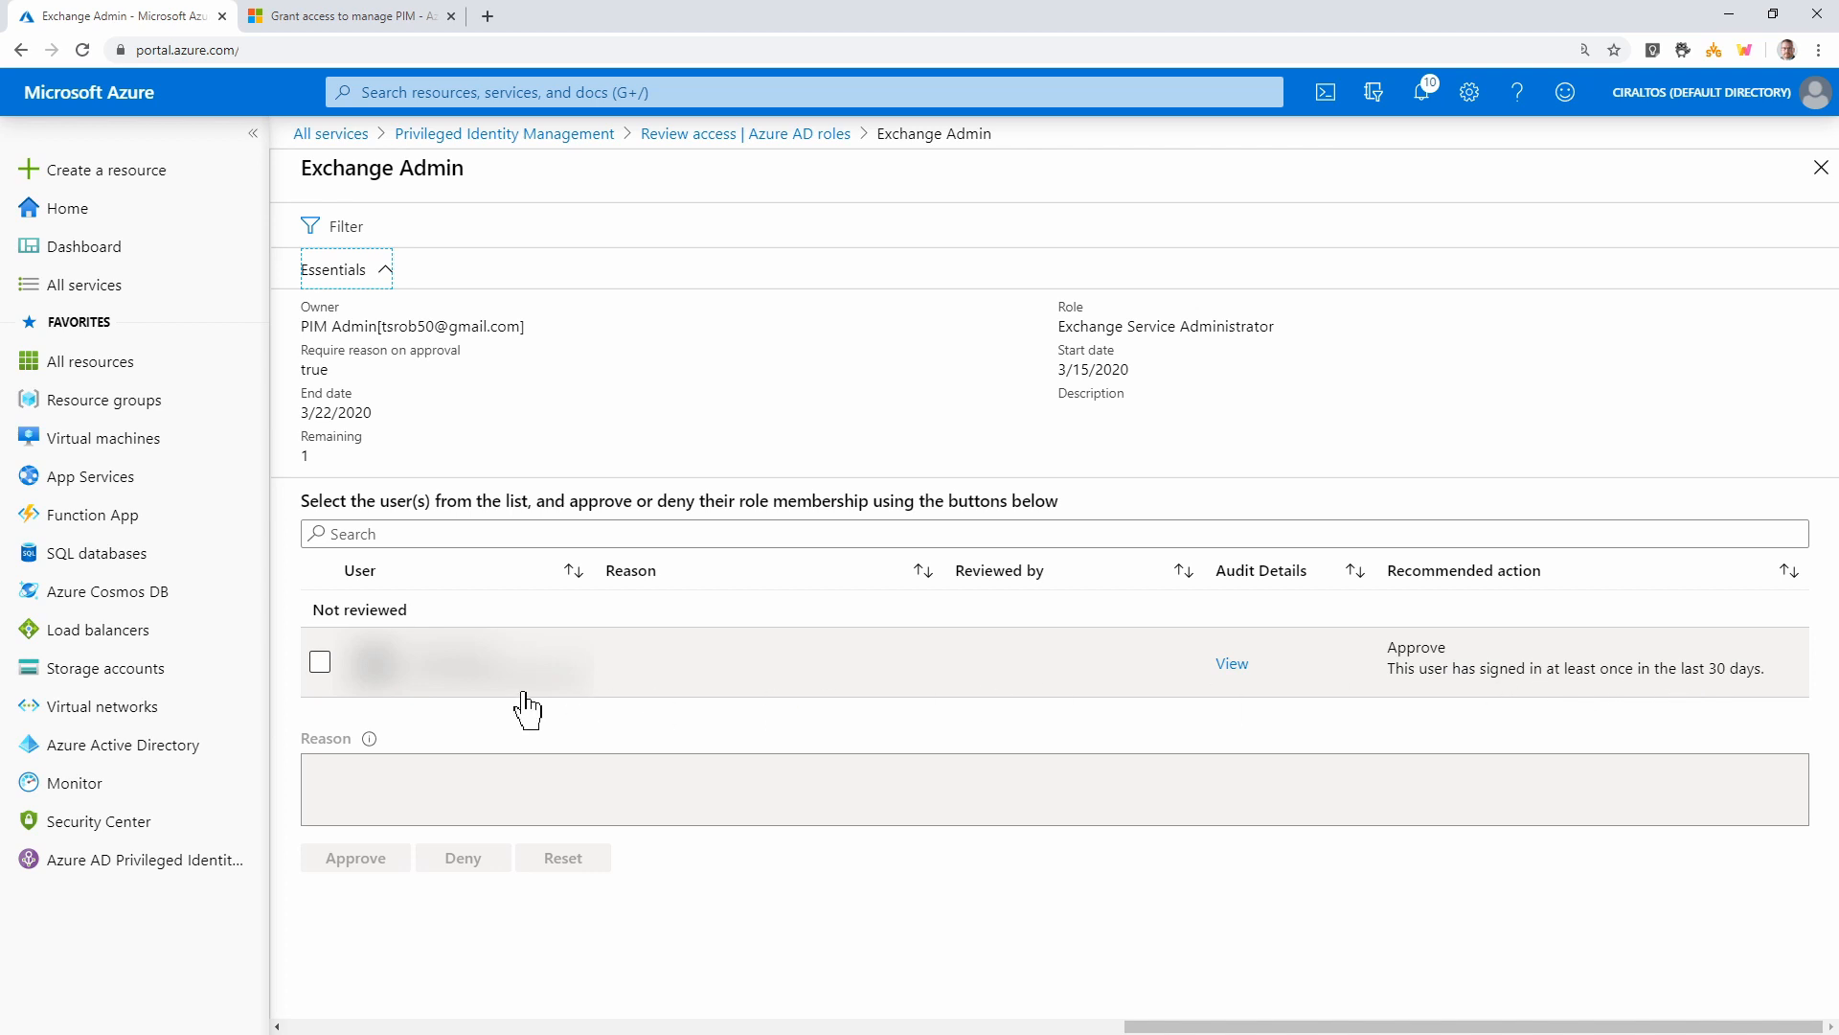
{"action": "left_click", "coordinate": [320, 663]}
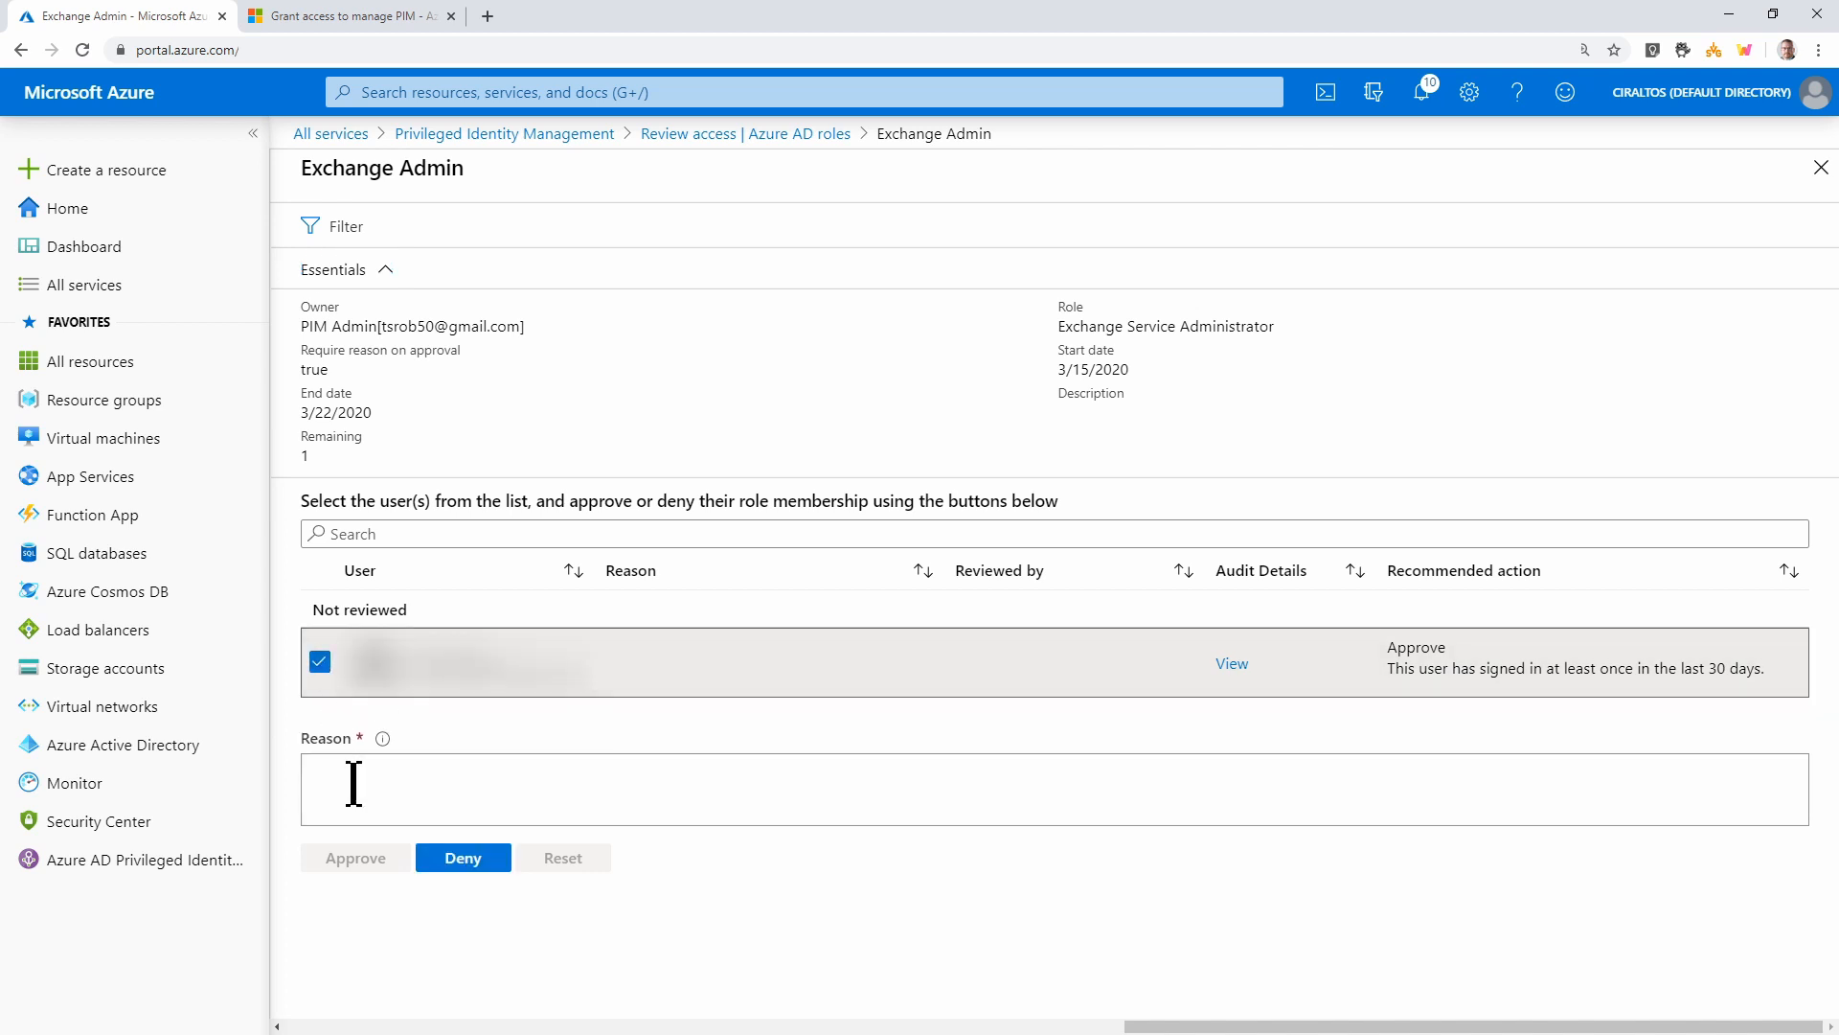
{"action": "left_click", "coordinate": [464, 857]}
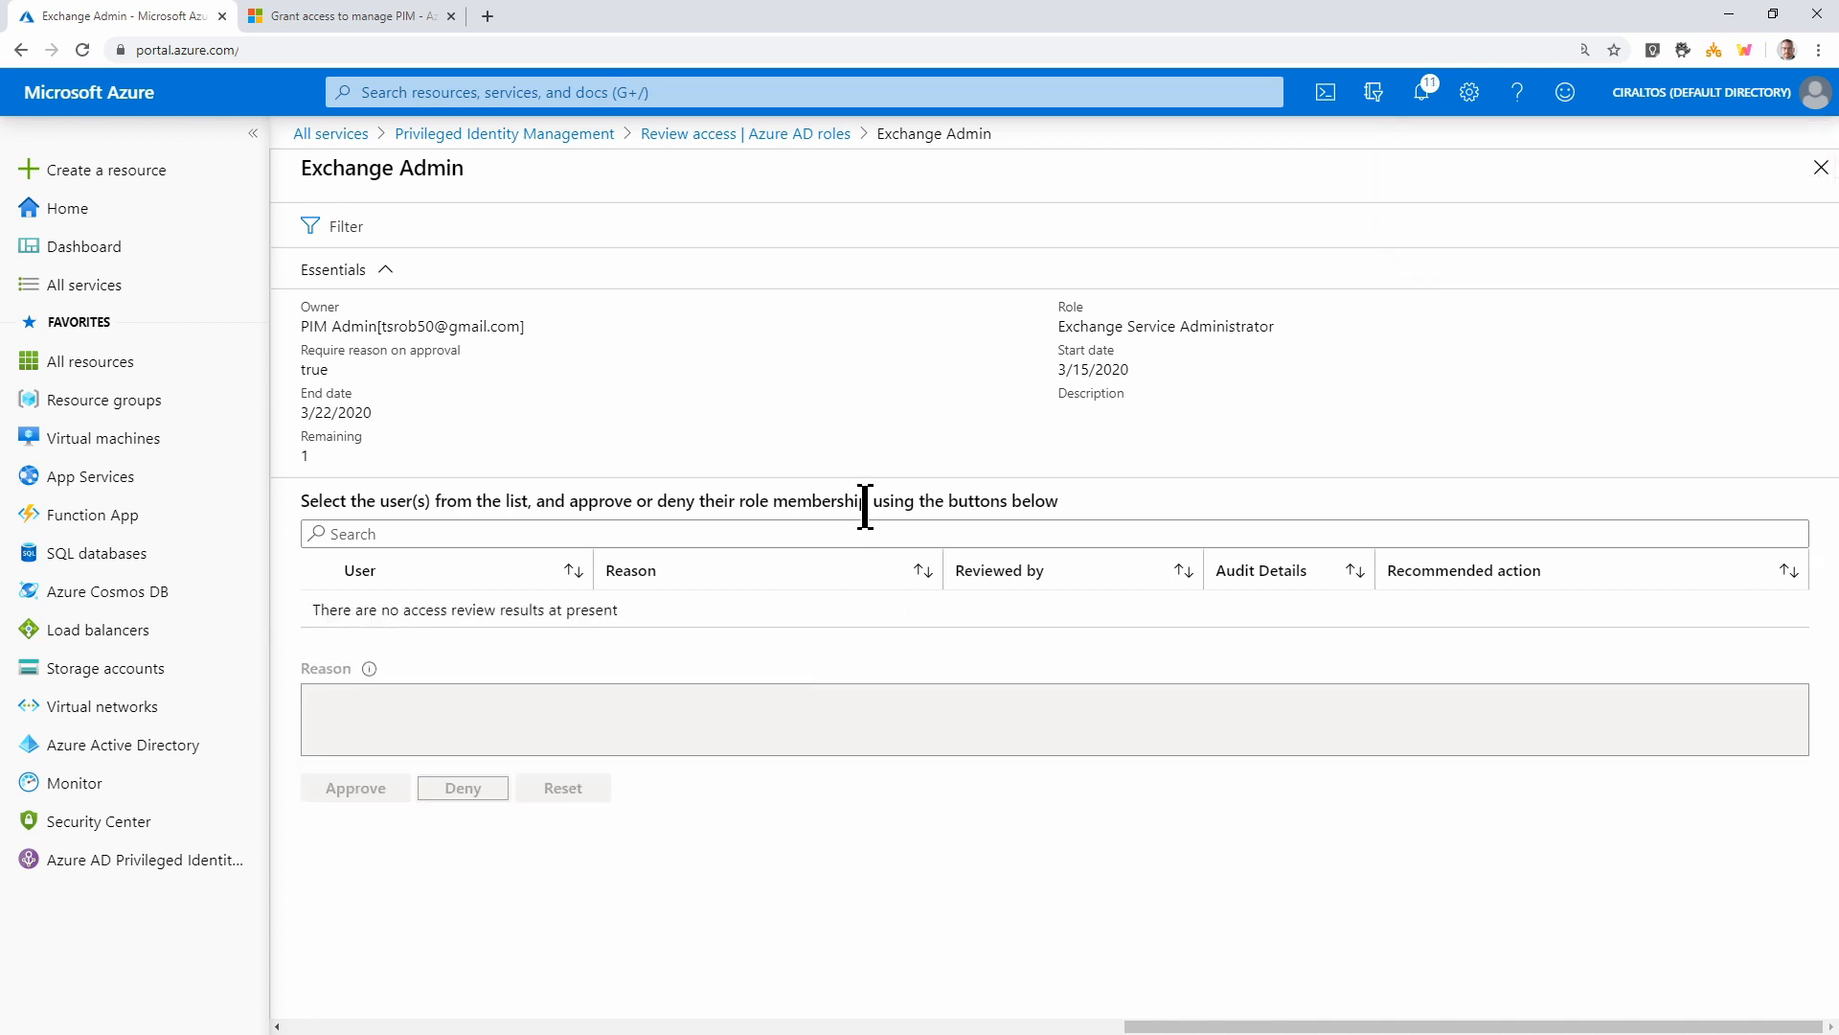
{"action": "left_click", "coordinate": [522, 134]}
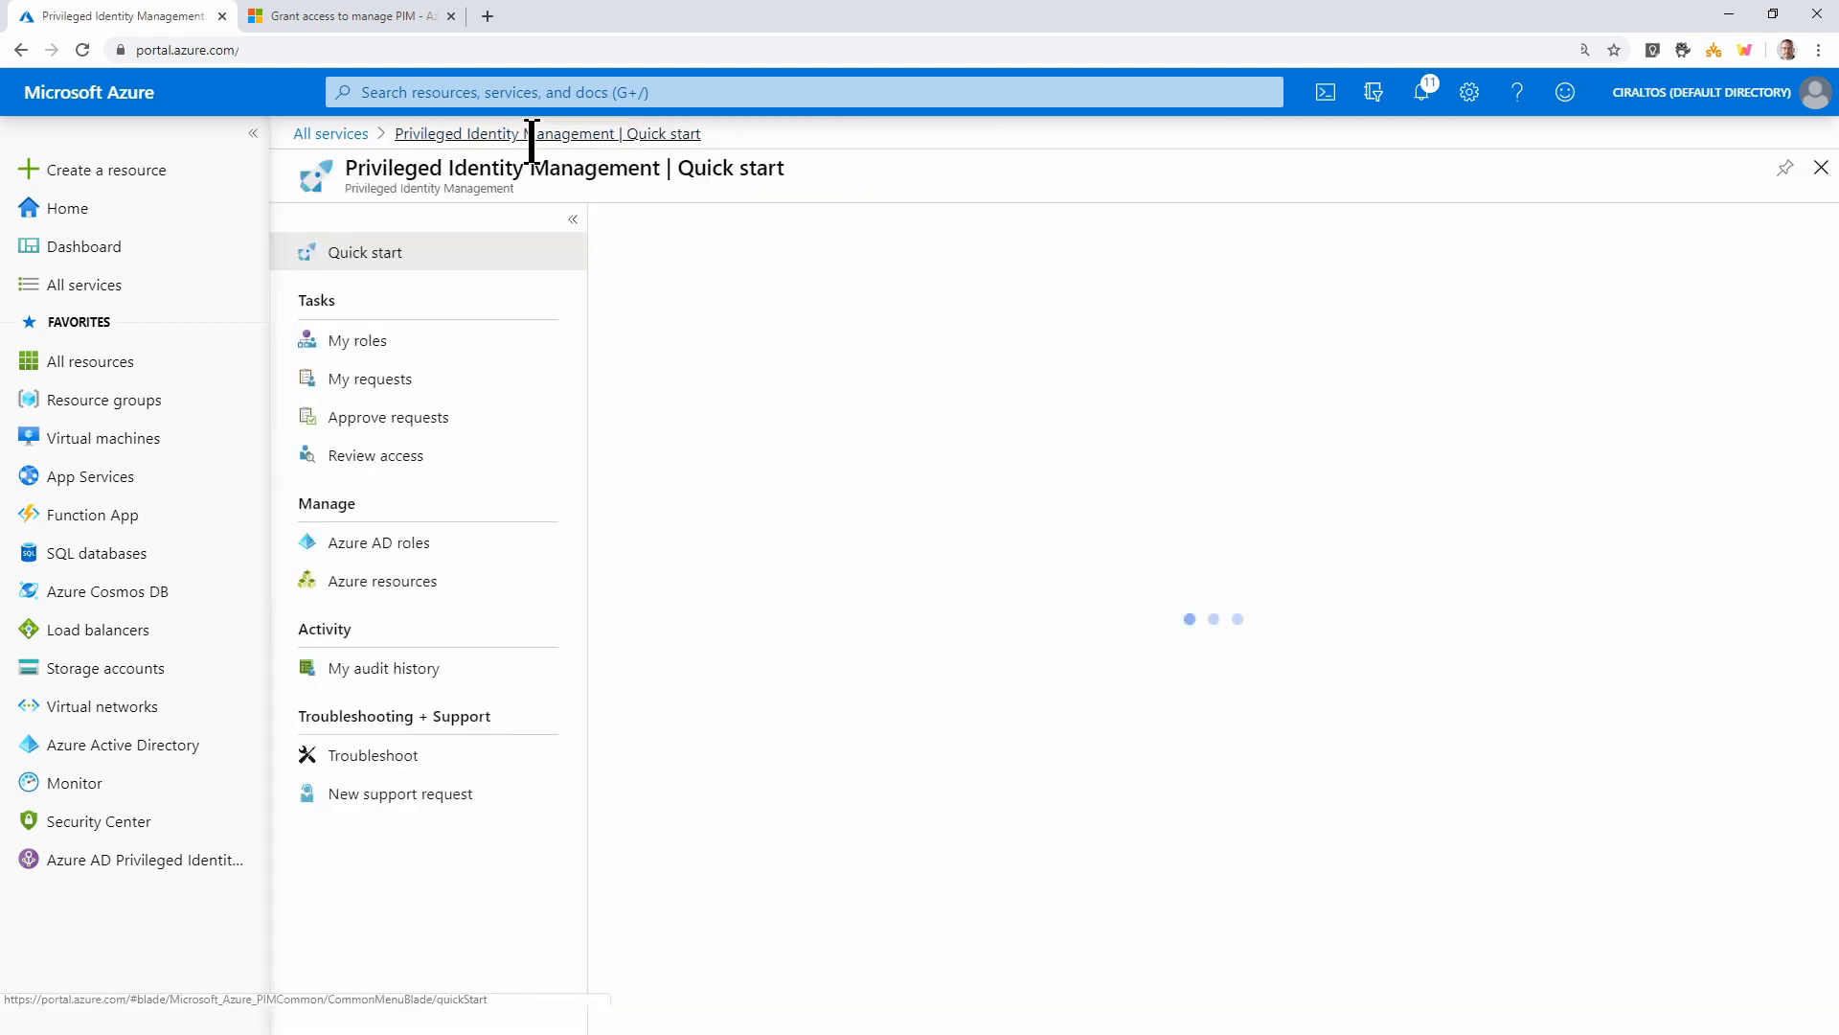
Stop the Exchange Service Administrator access review and confirm with Yes
{"action": "left_click", "coordinate": [383, 543]}
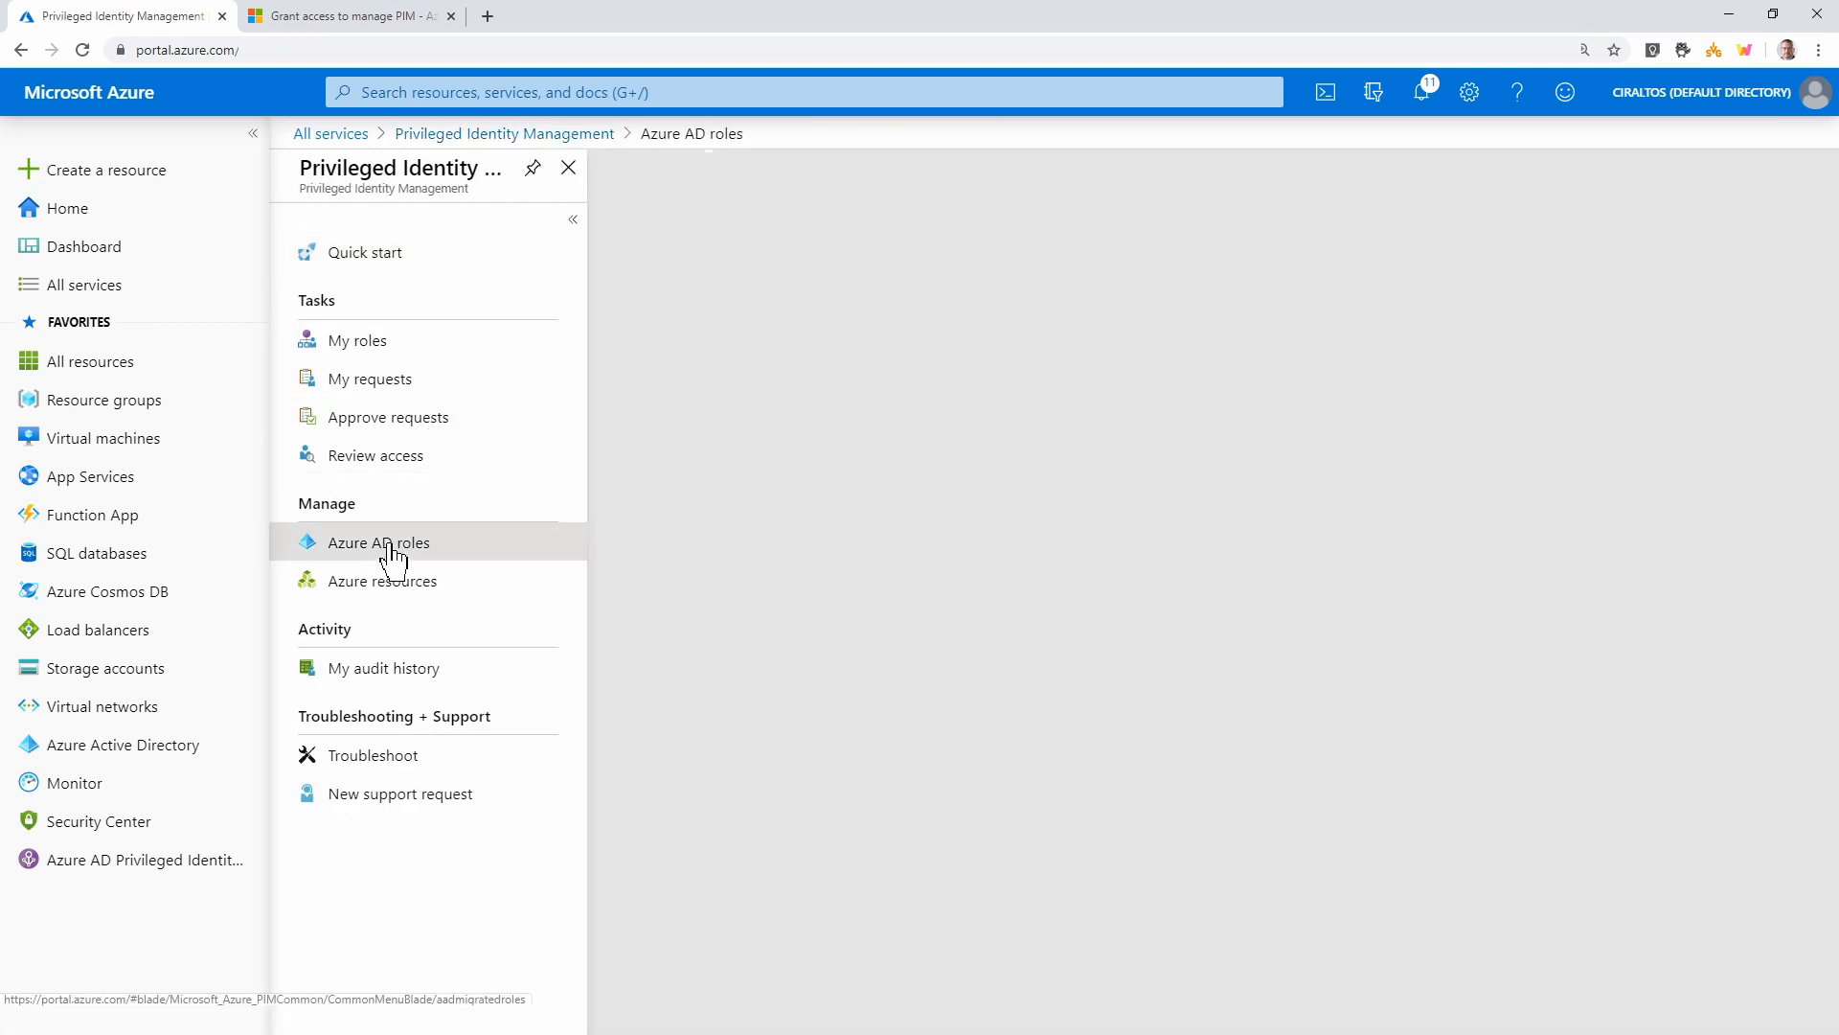
{"action": "left_click", "coordinate": [372, 673]}
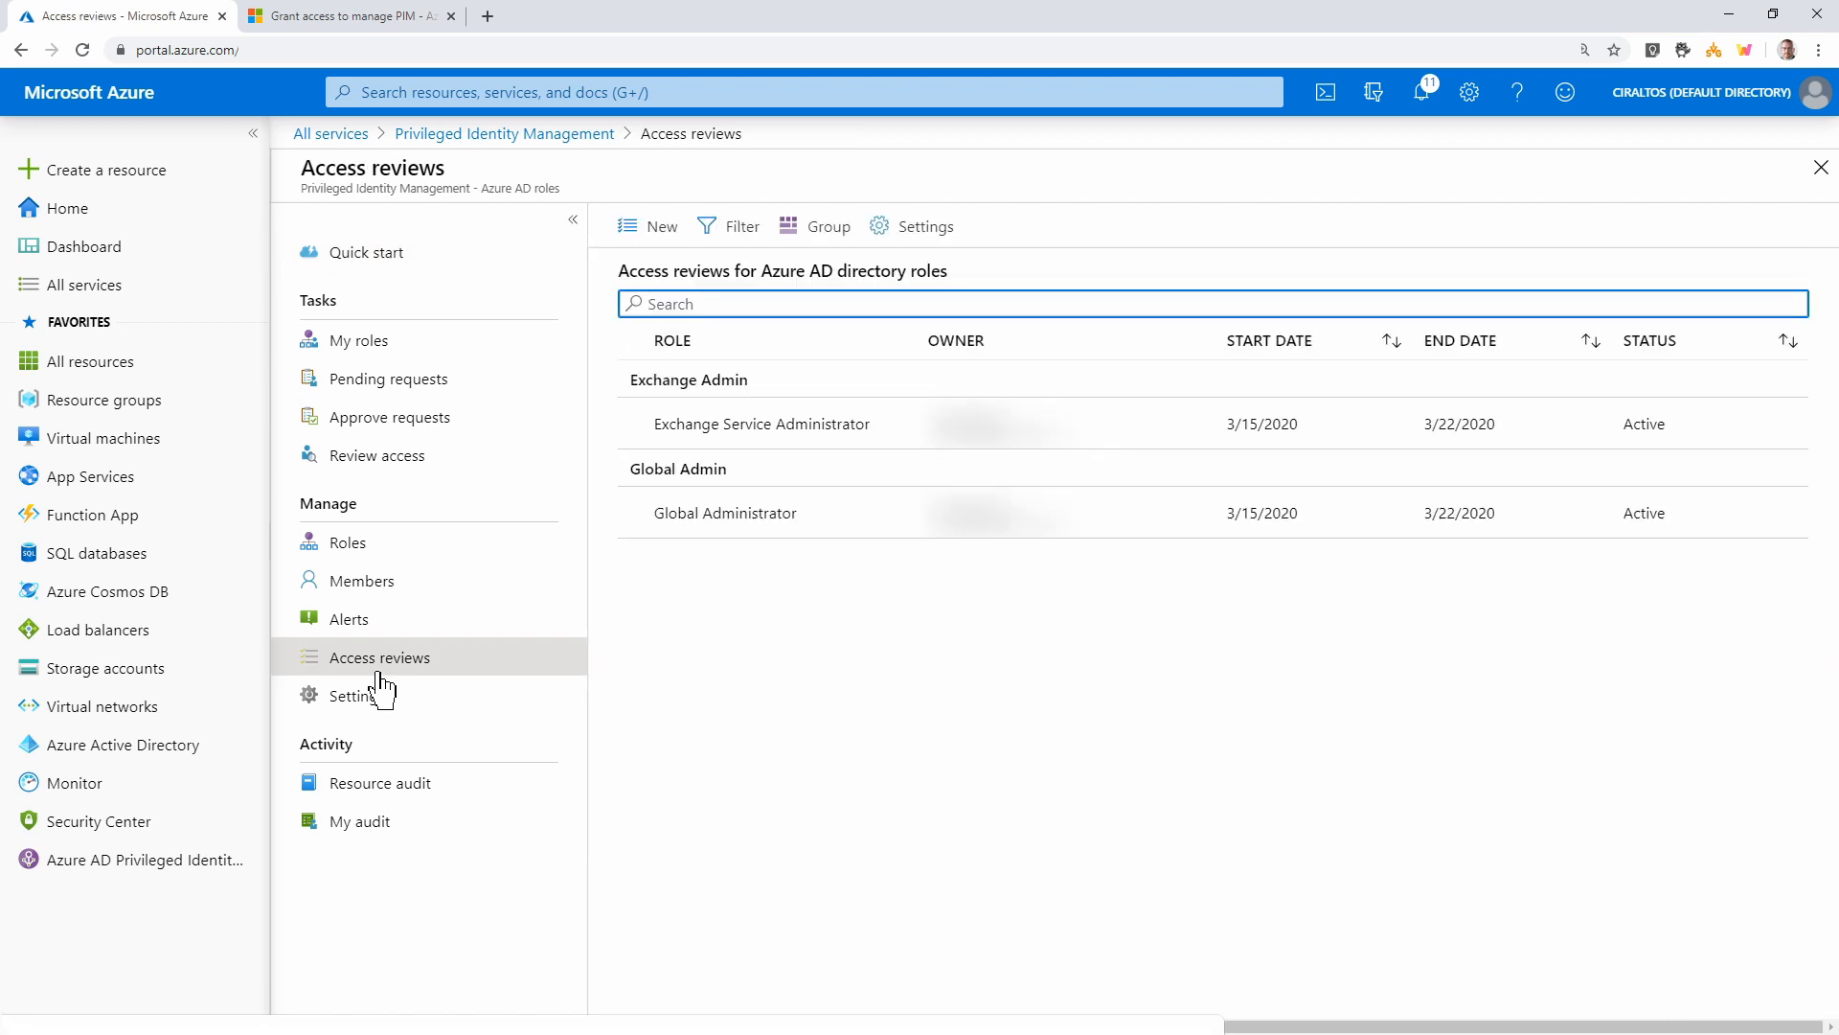
{"action": "left_click", "coordinate": [803, 441]}
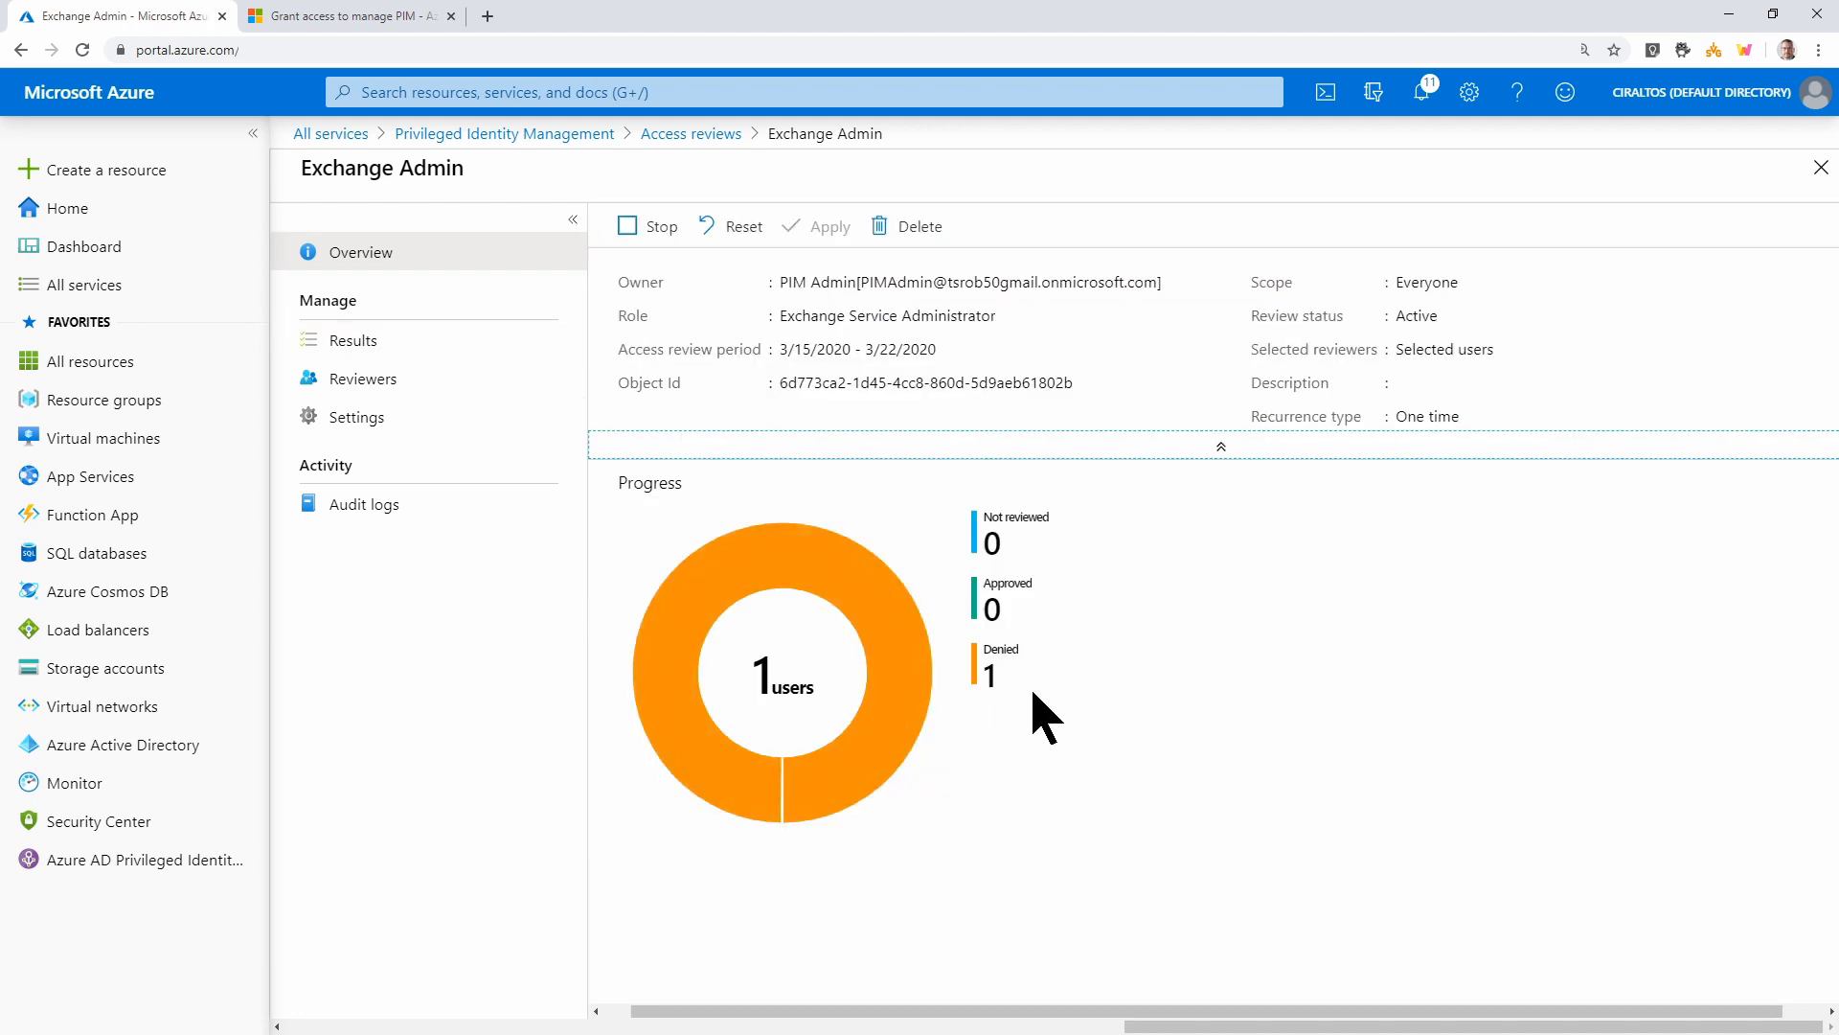
{"action": "mouse_move", "coordinate": [903, 780]}
{"action": "left_click", "coordinate": [642, 237]}
{"action": "left_click", "coordinate": [666, 371]}
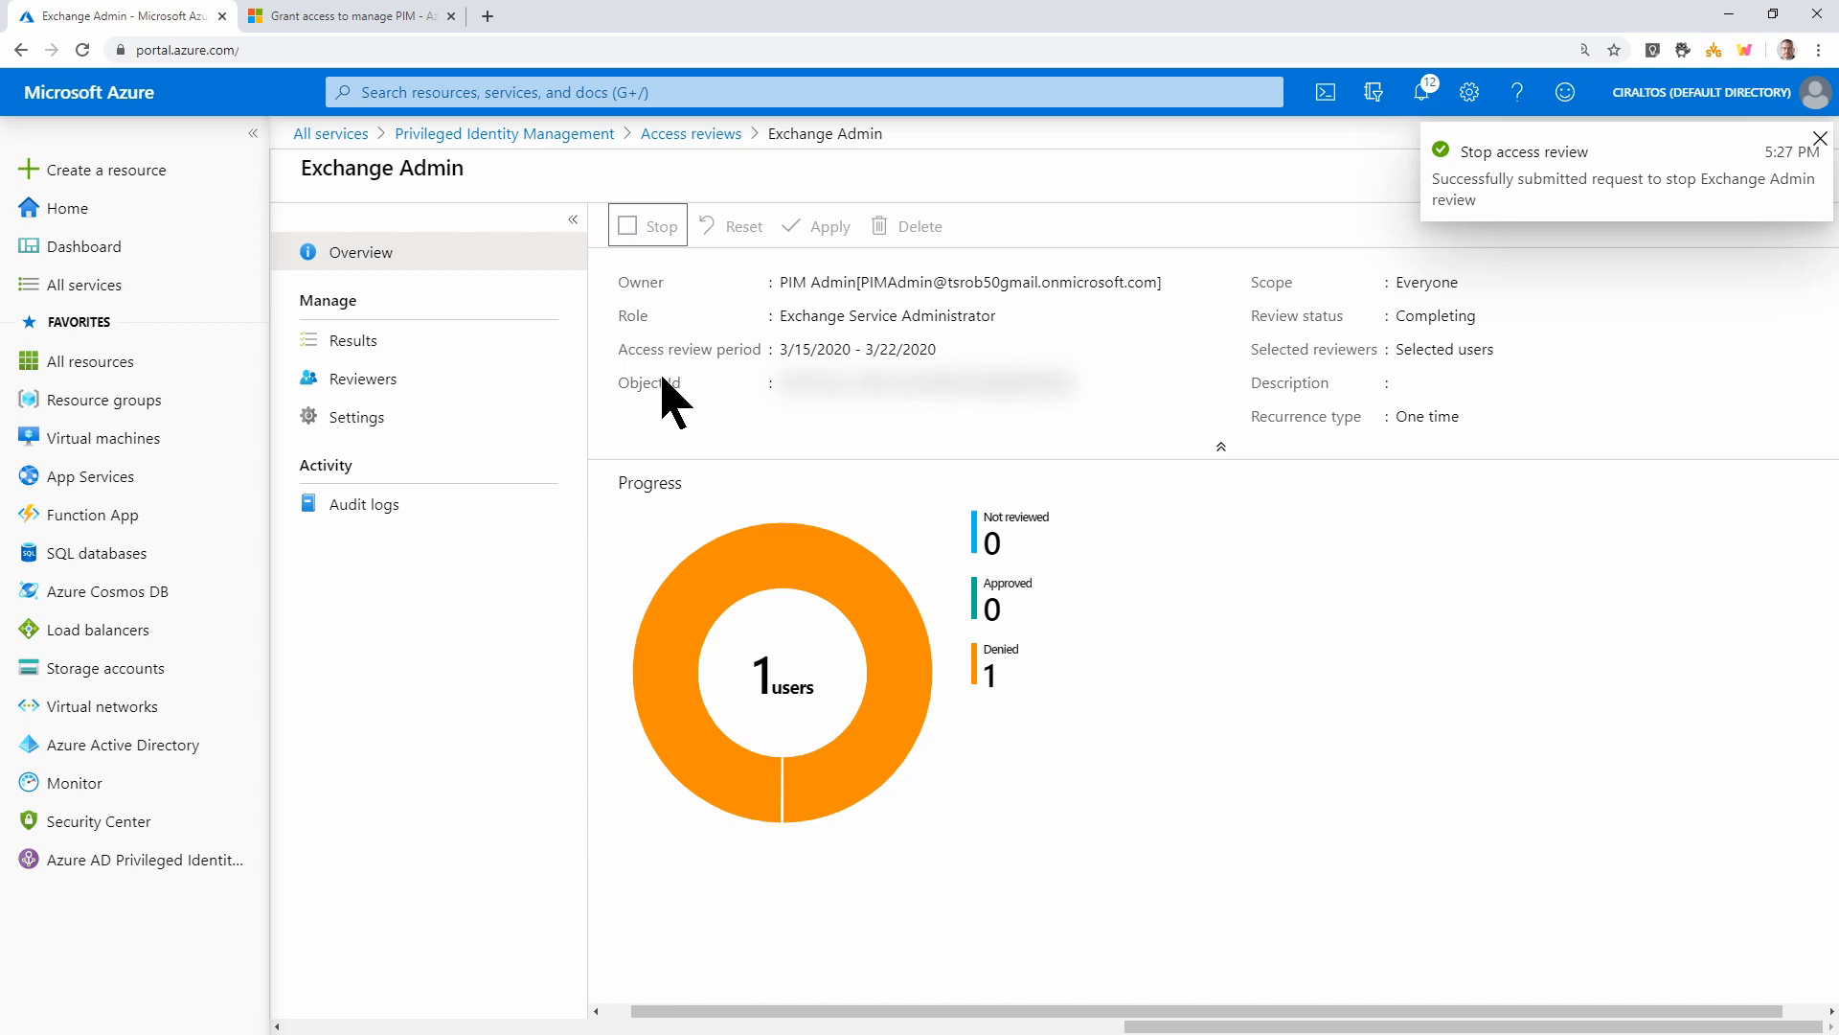
Check the stopped review's Results, Reviewers and Settings pages
{"action": "left_click", "coordinate": [428, 362]}
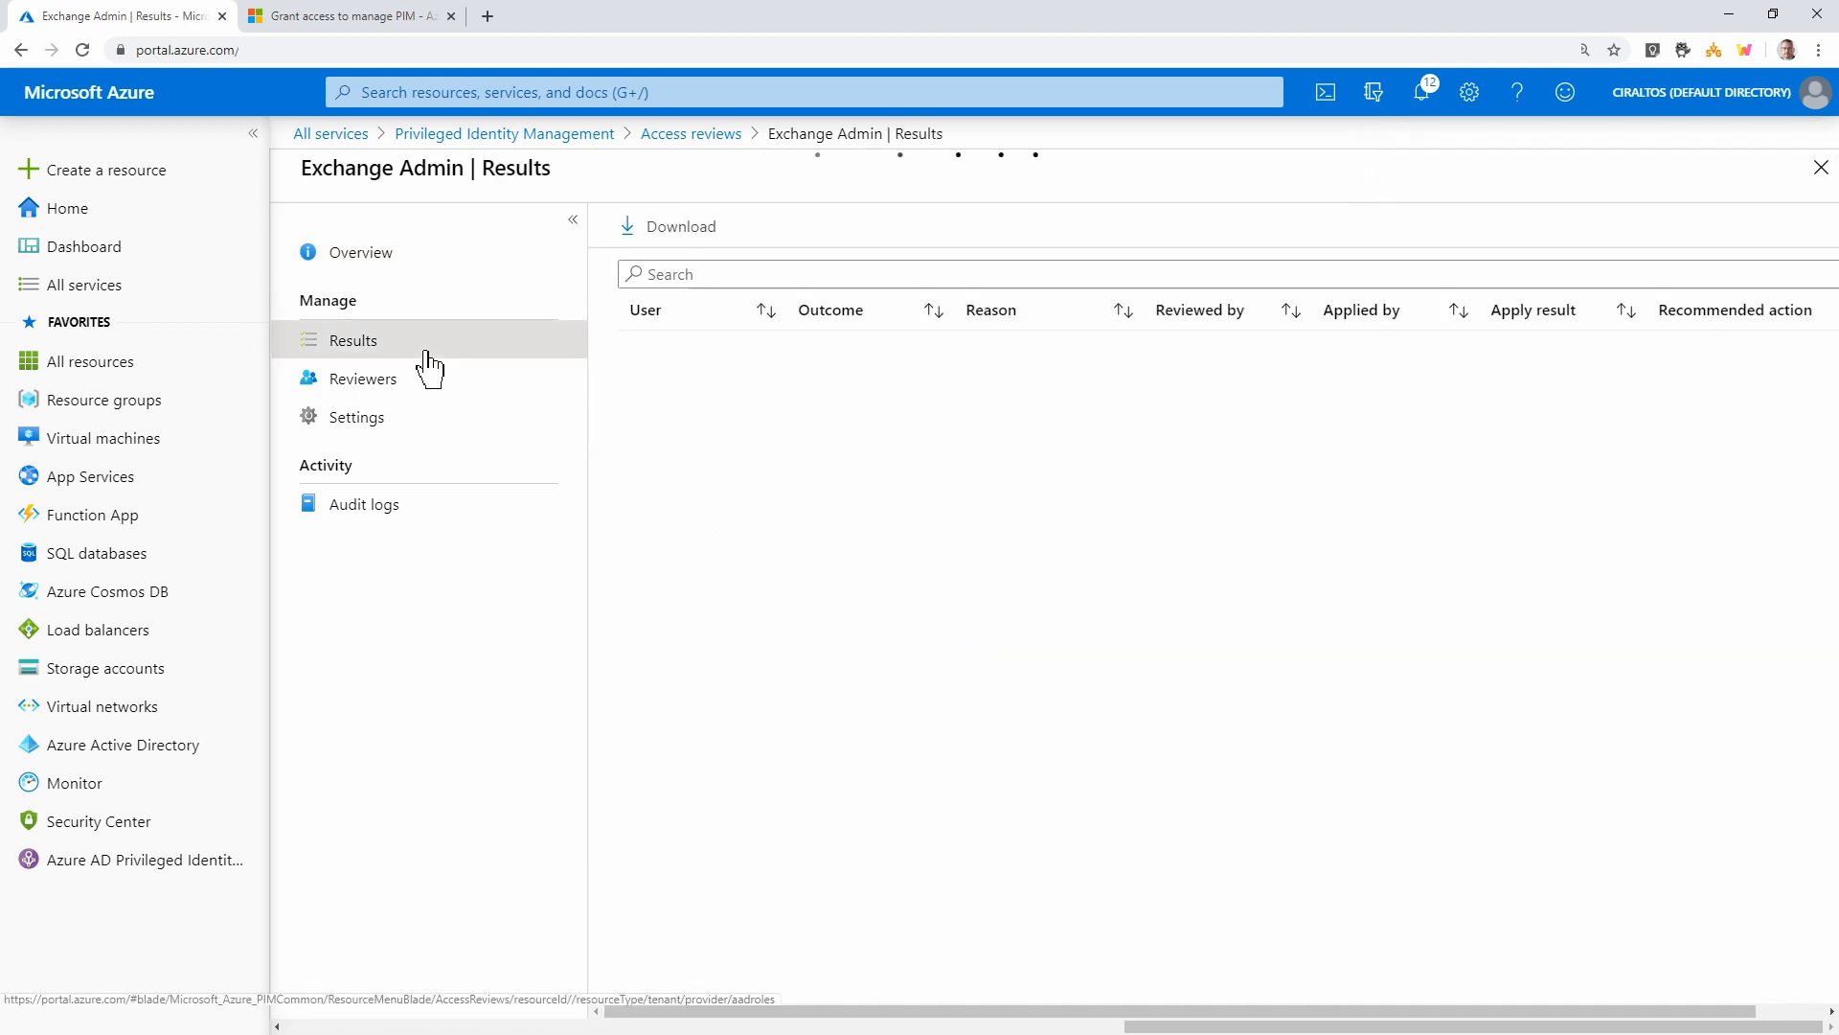
{"action": "left_click", "coordinate": [419, 397]}
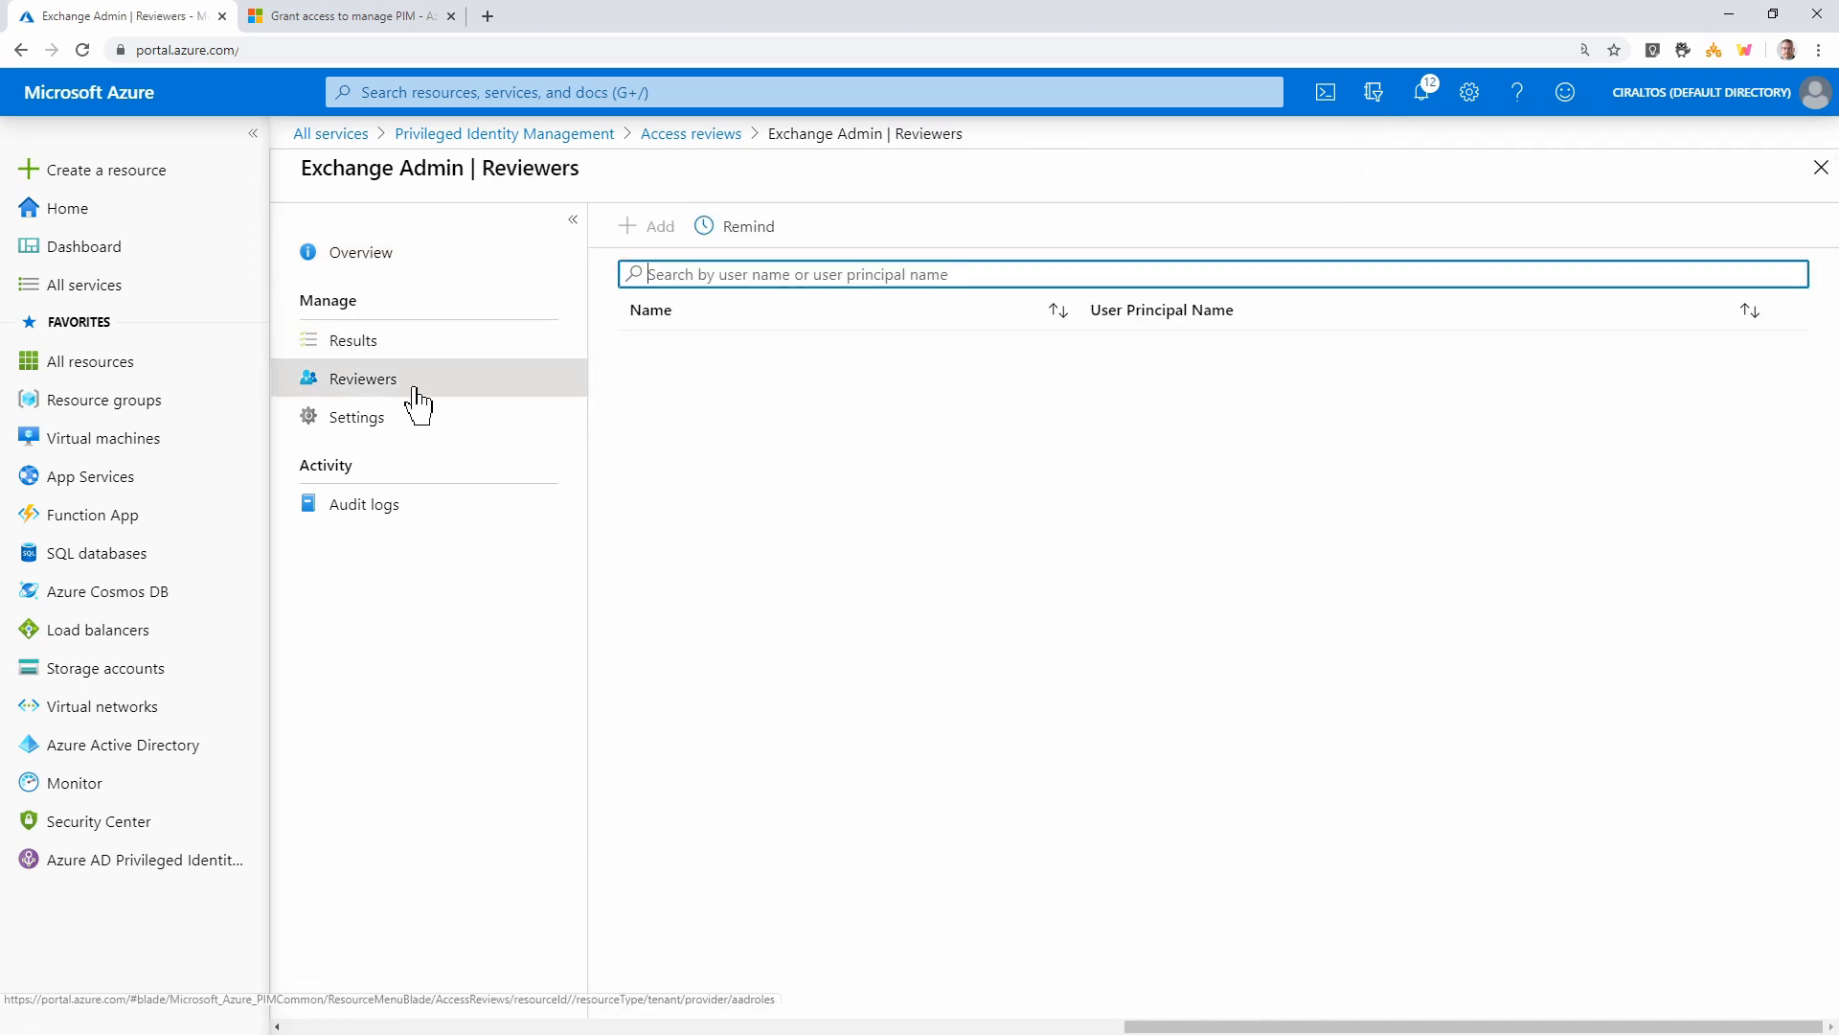
{"action": "left_click", "coordinate": [392, 431]}
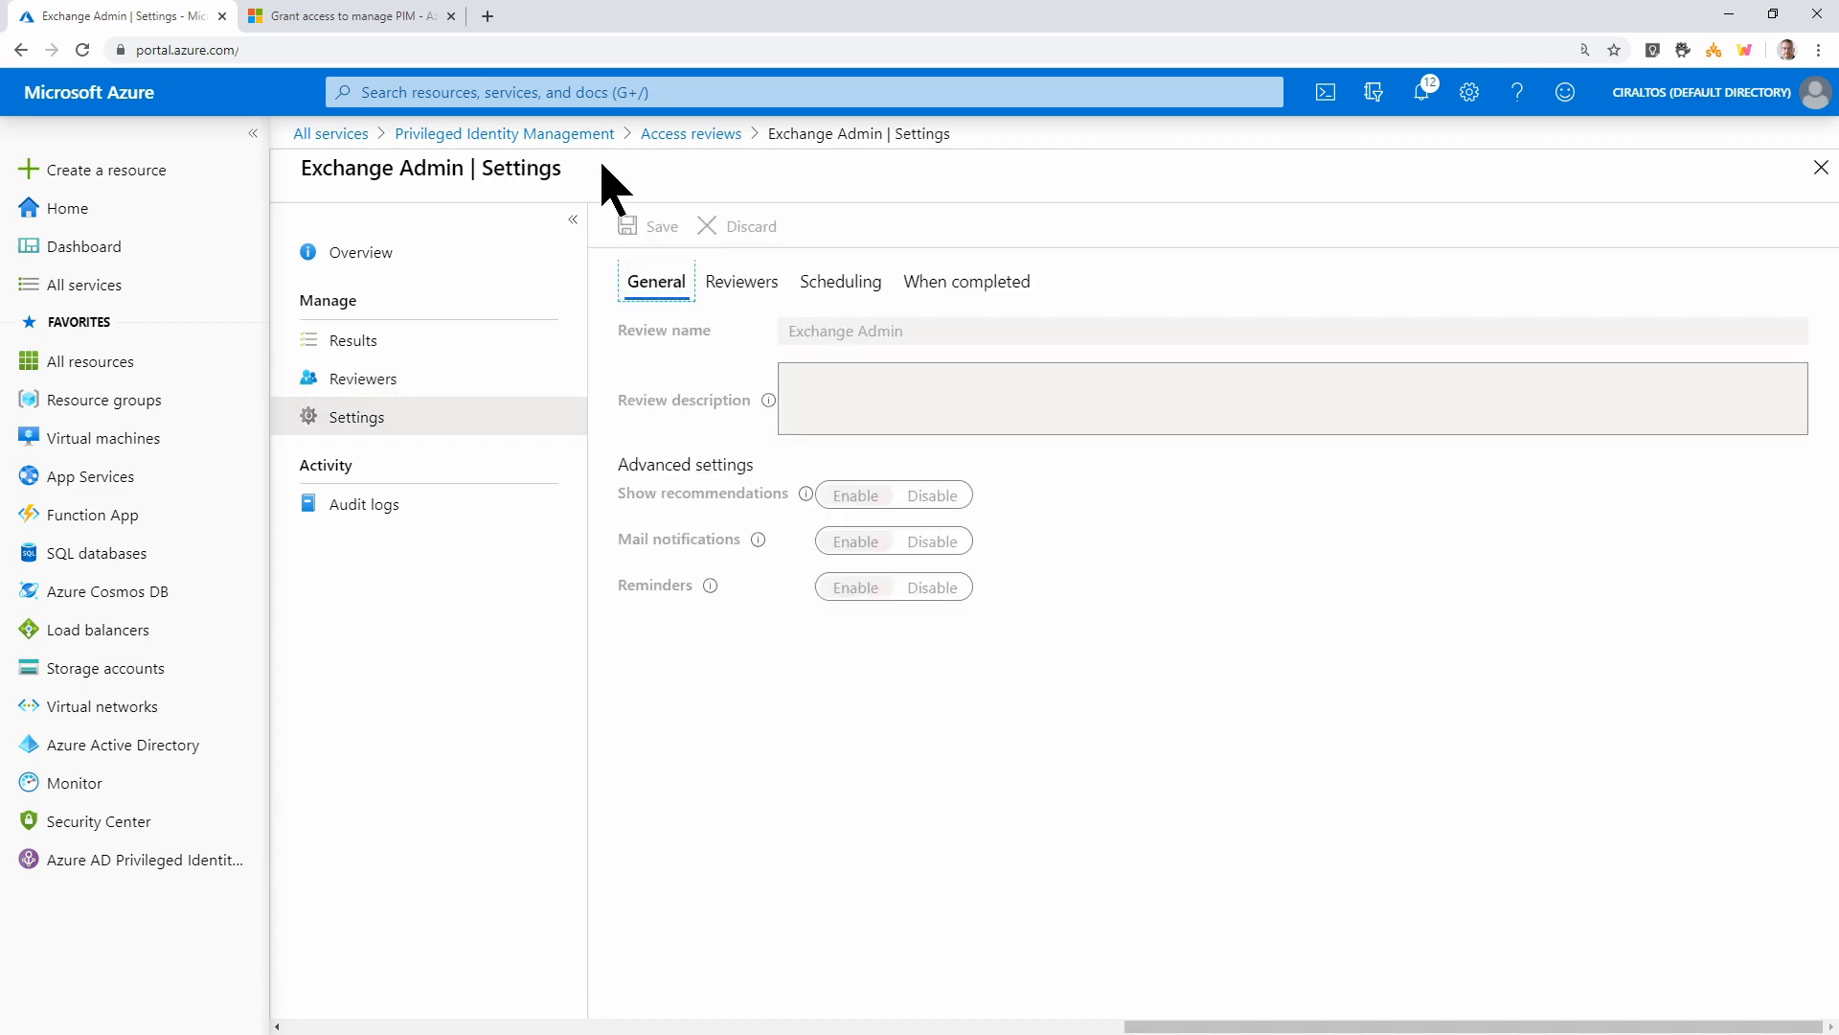
{"action": "left_click", "coordinate": [551, 154]}
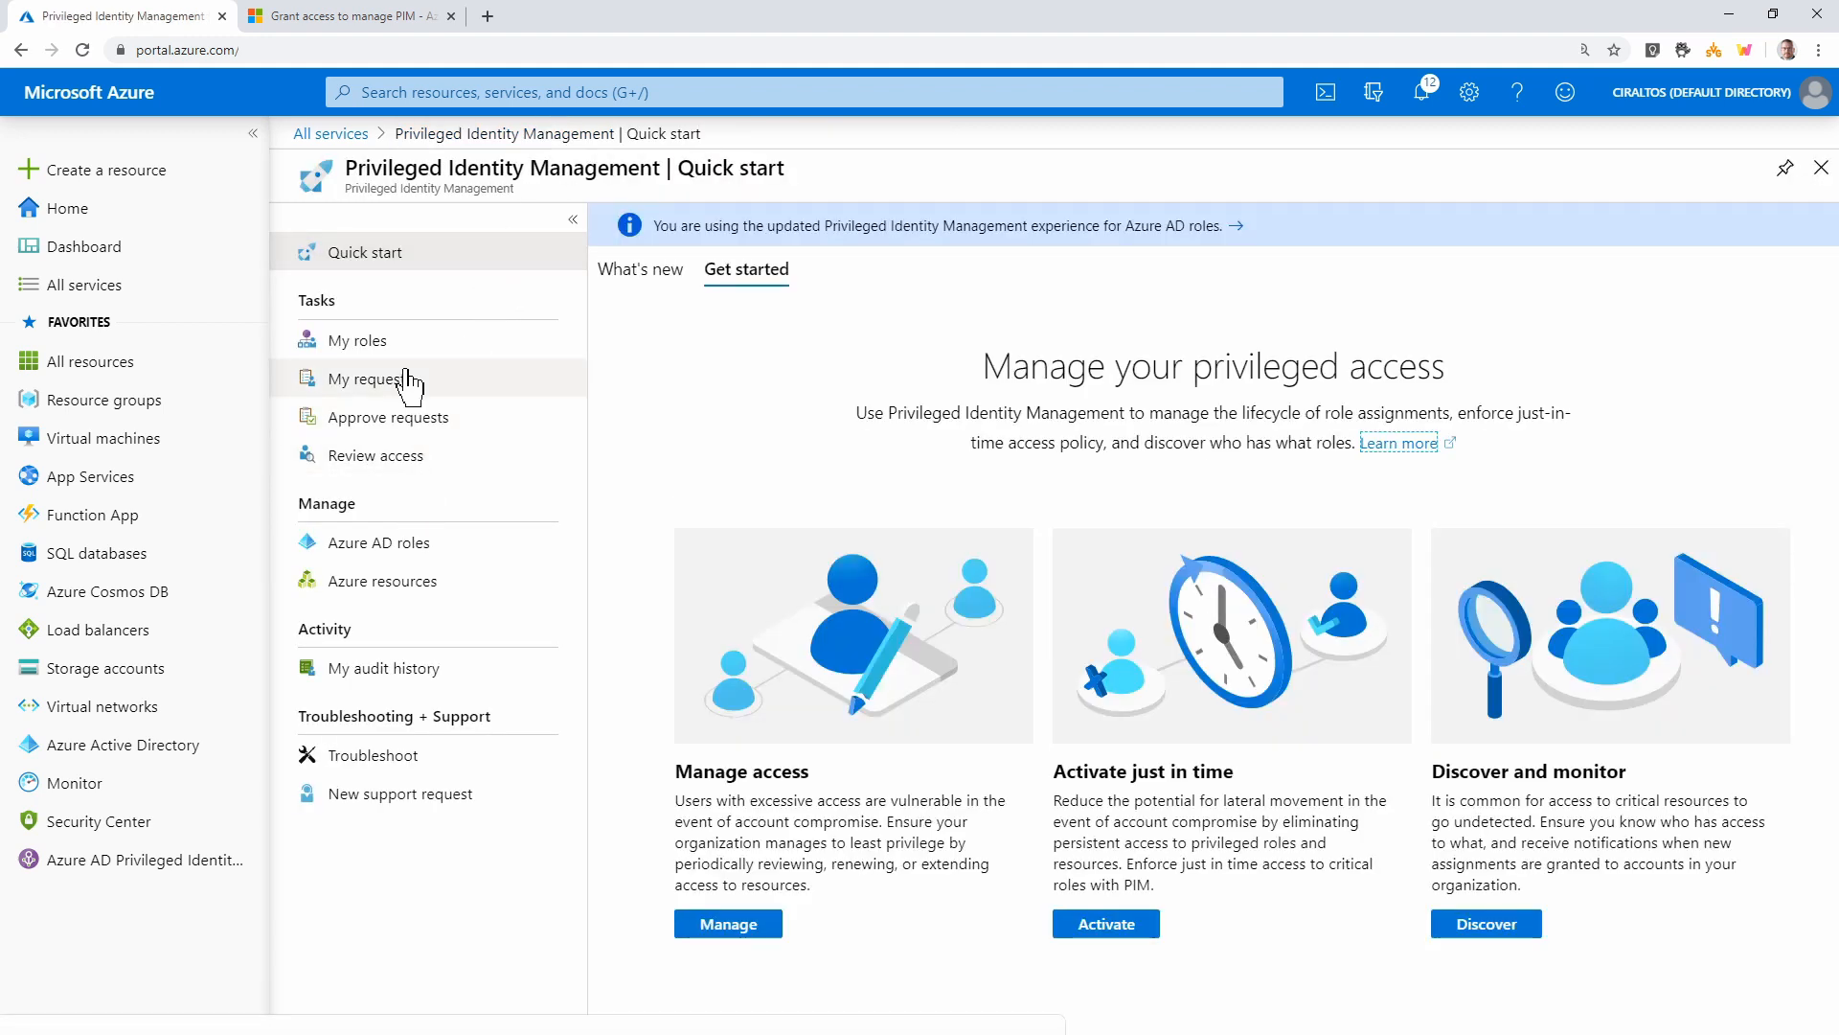
Search roles for 'exch' and verify Exchange Service Administrator has no eligible, active or expired assignments
{"action": "left_click", "coordinate": [410, 544]}
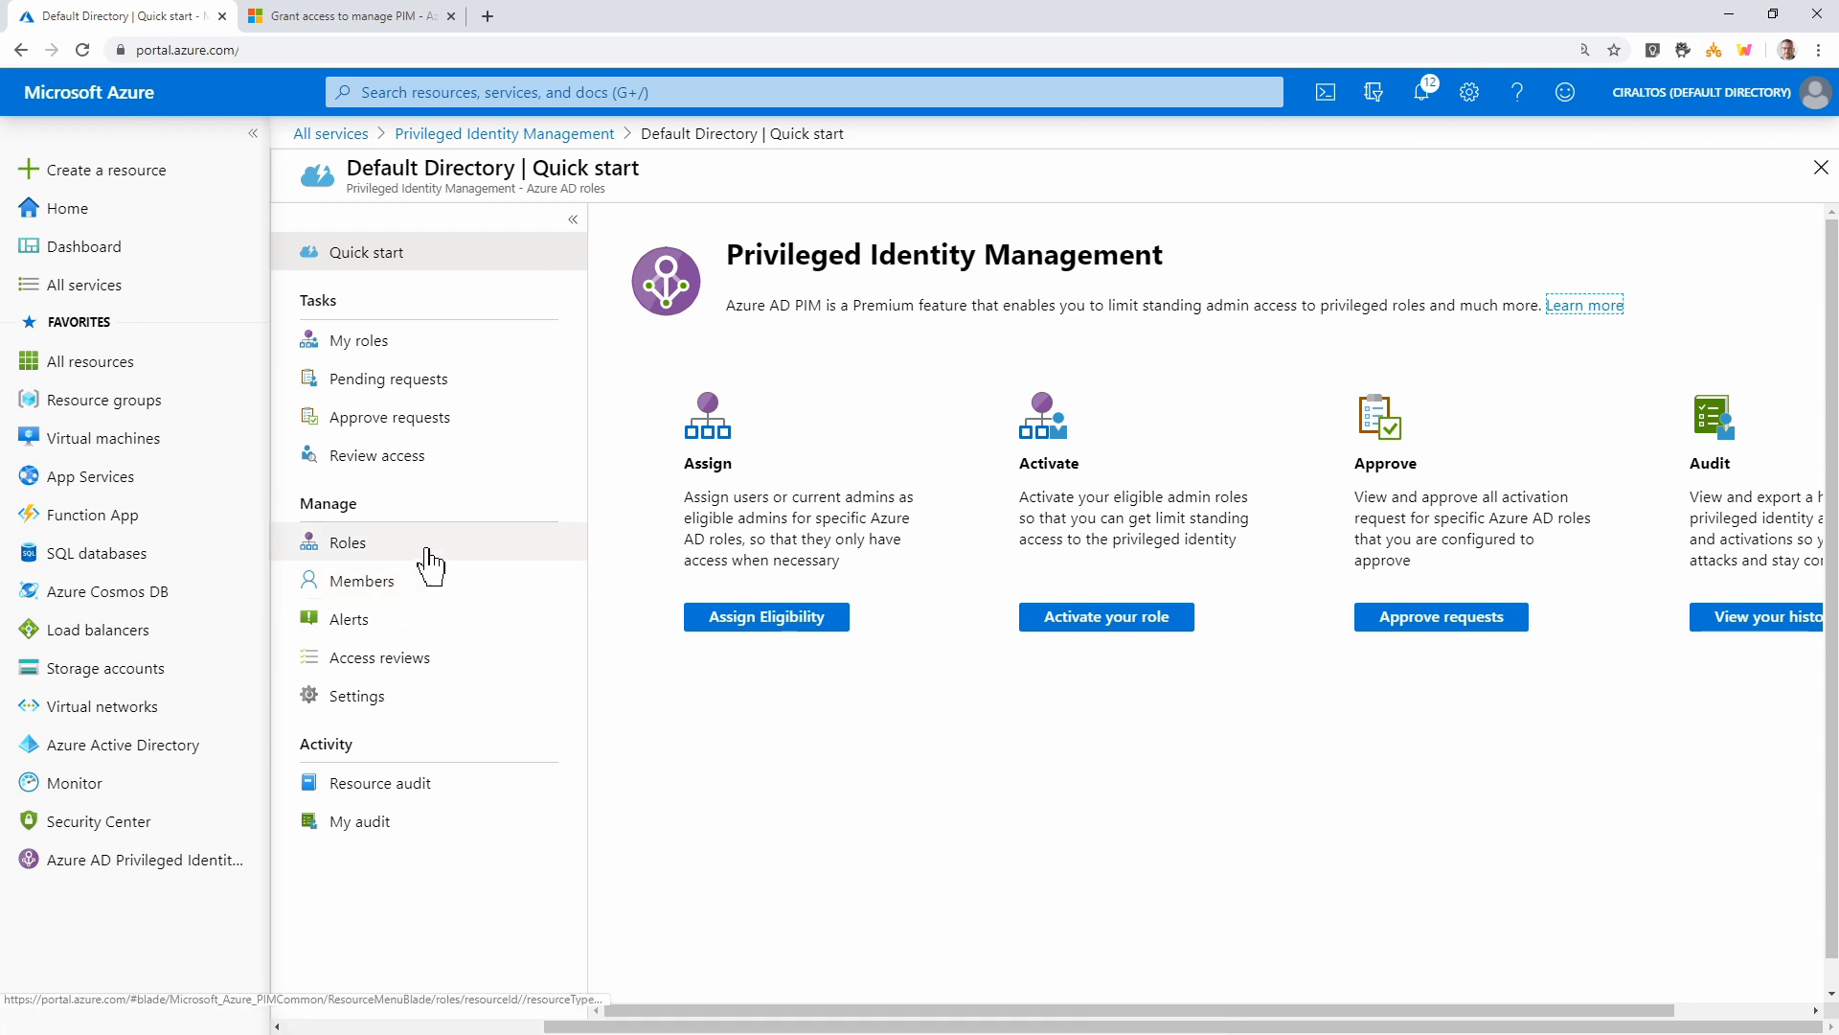
{"action": "left_click", "coordinate": [428, 550]}
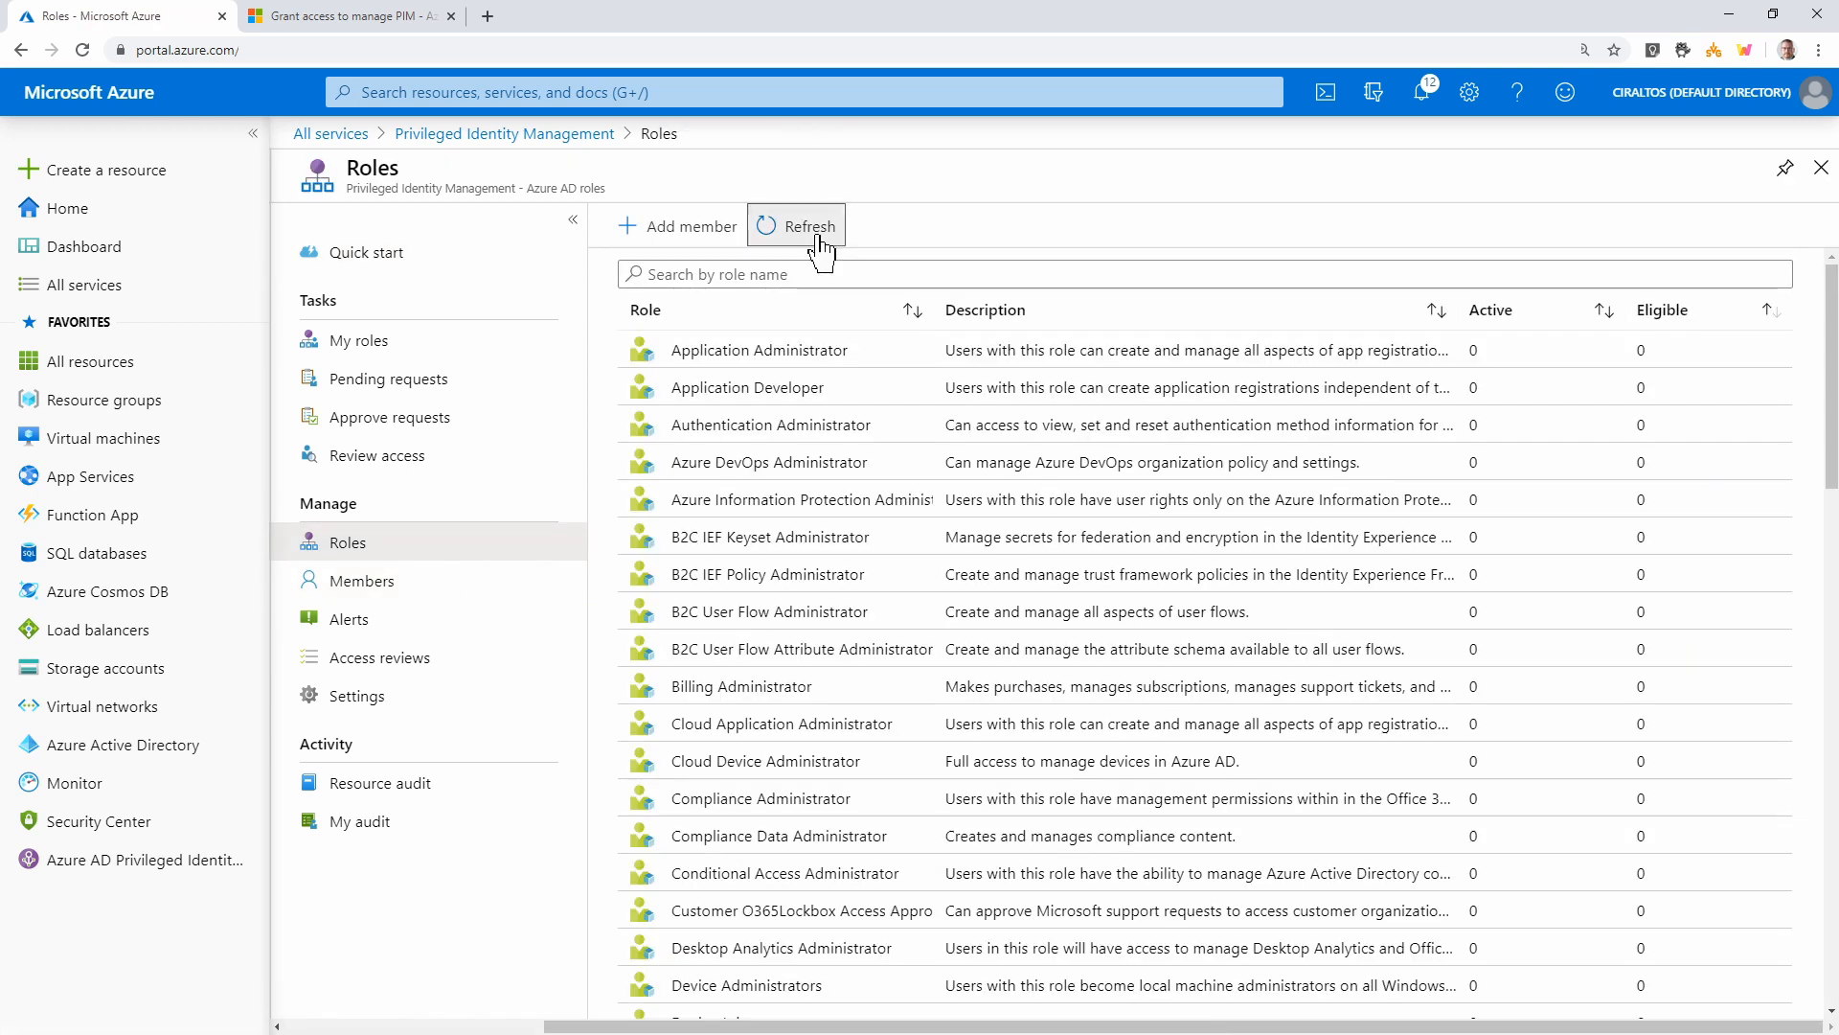
{"action": "left_click", "coordinate": [821, 230]}
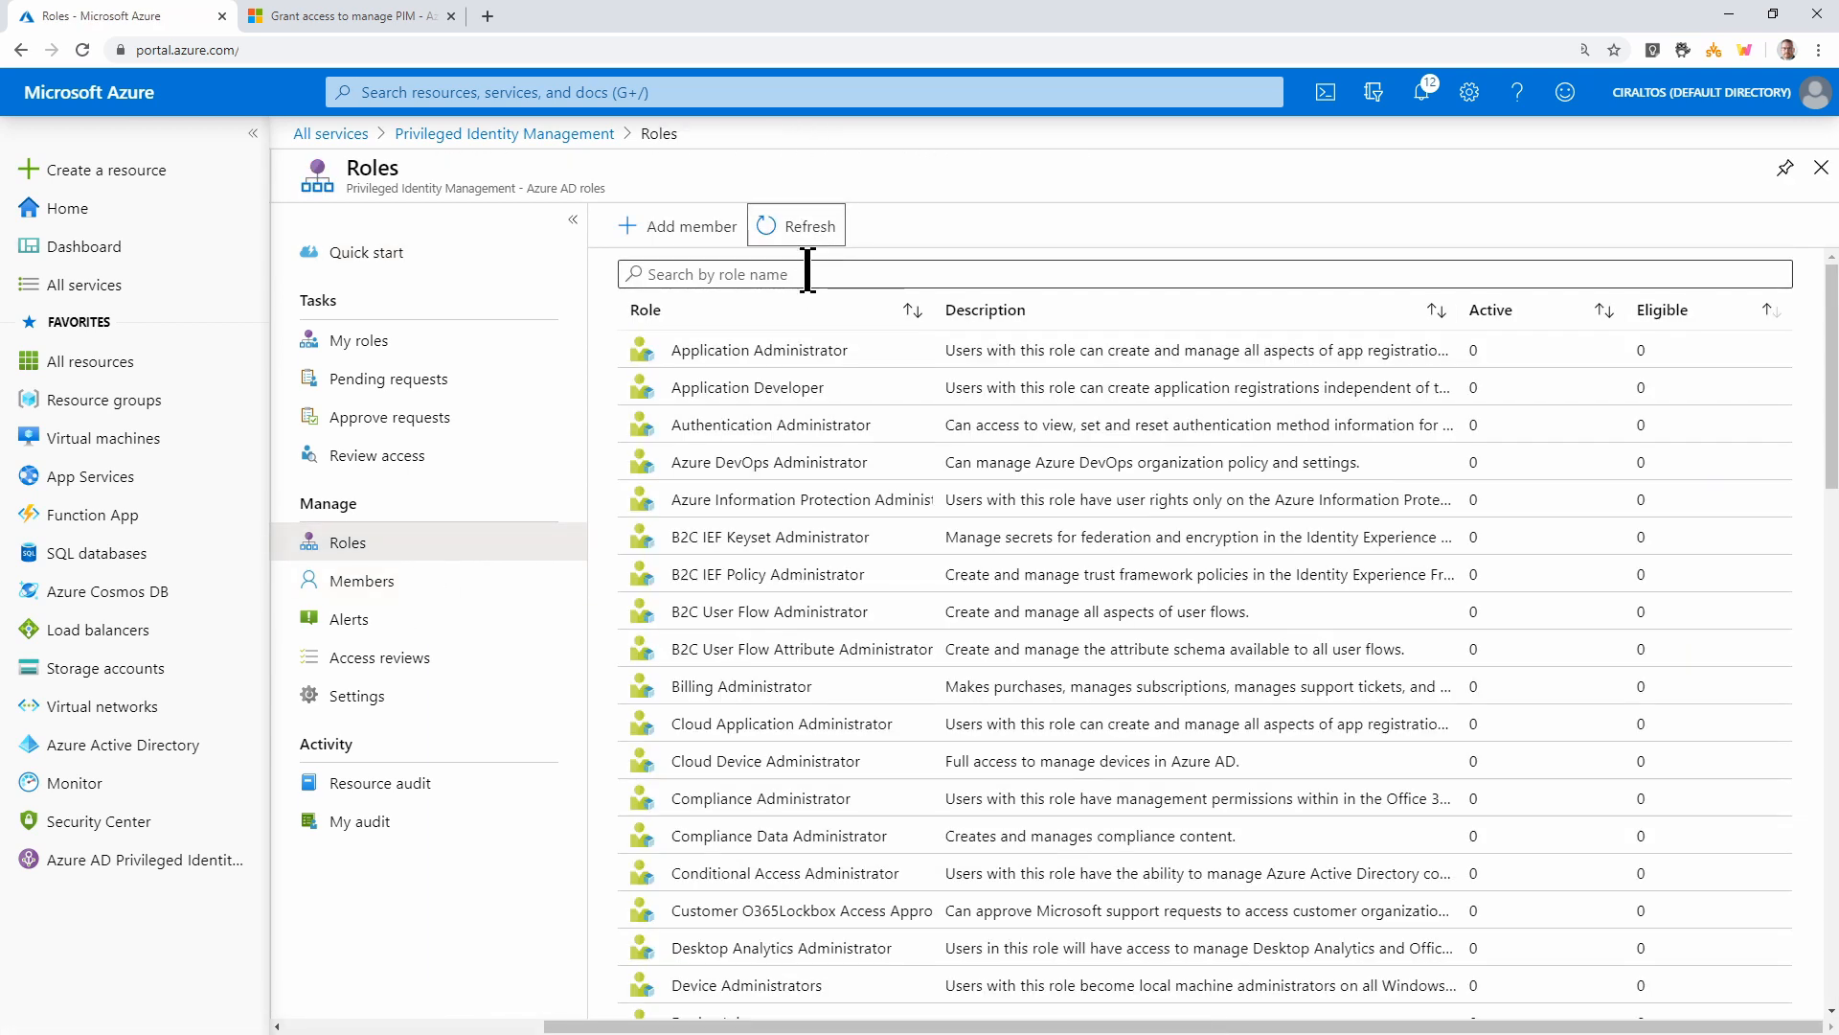
{"action": "left_click", "coordinate": [807, 271]}
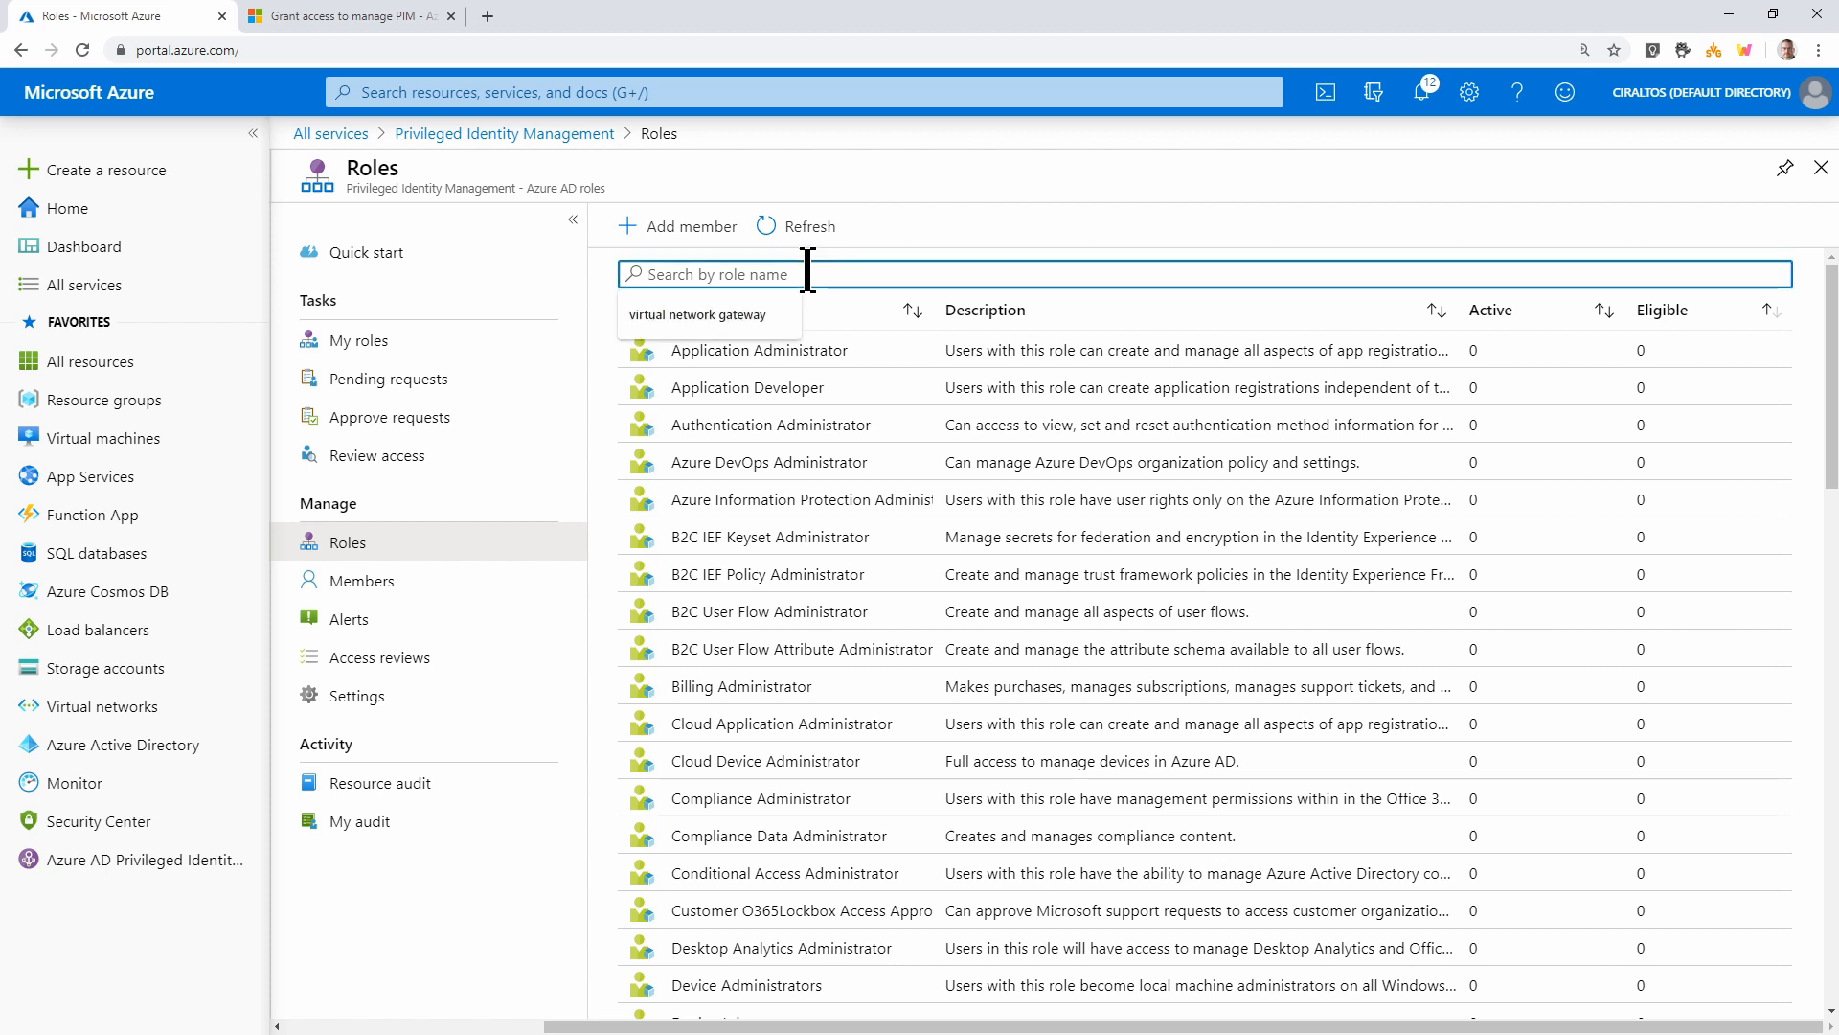
{"action": "type", "text": "e"}
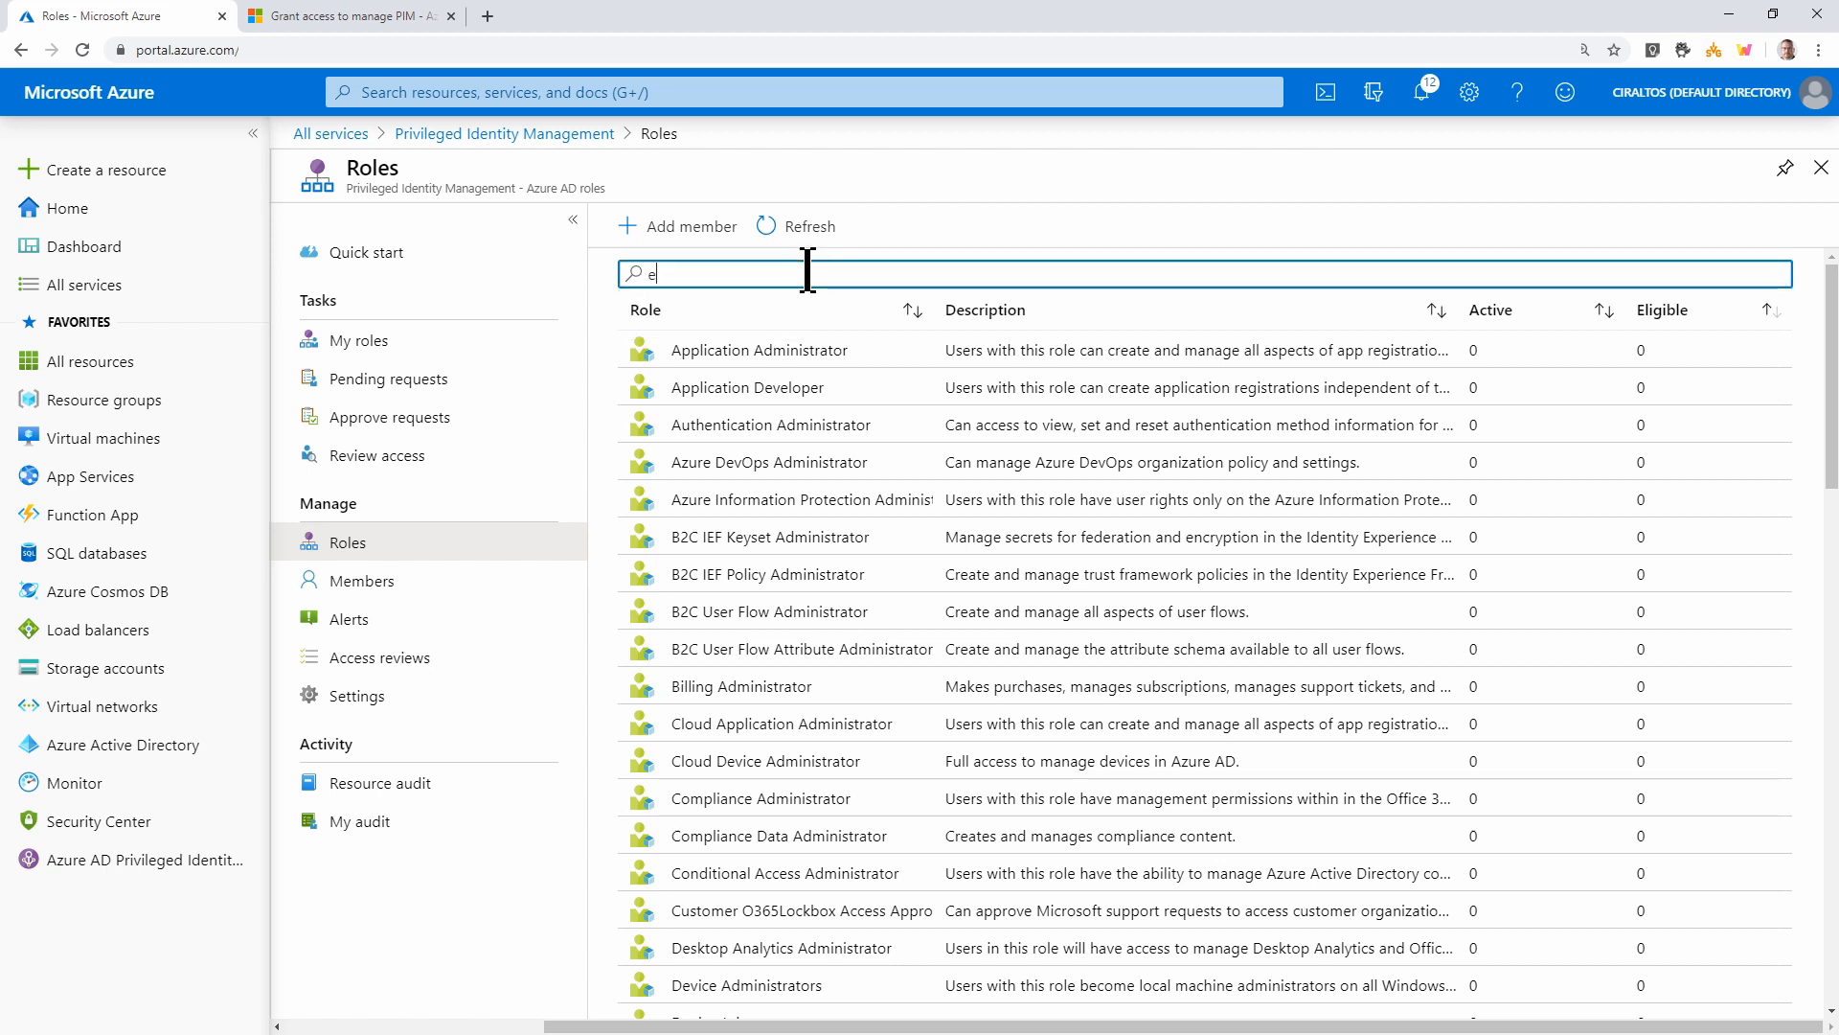
{"action": "type", "text": "xch"}
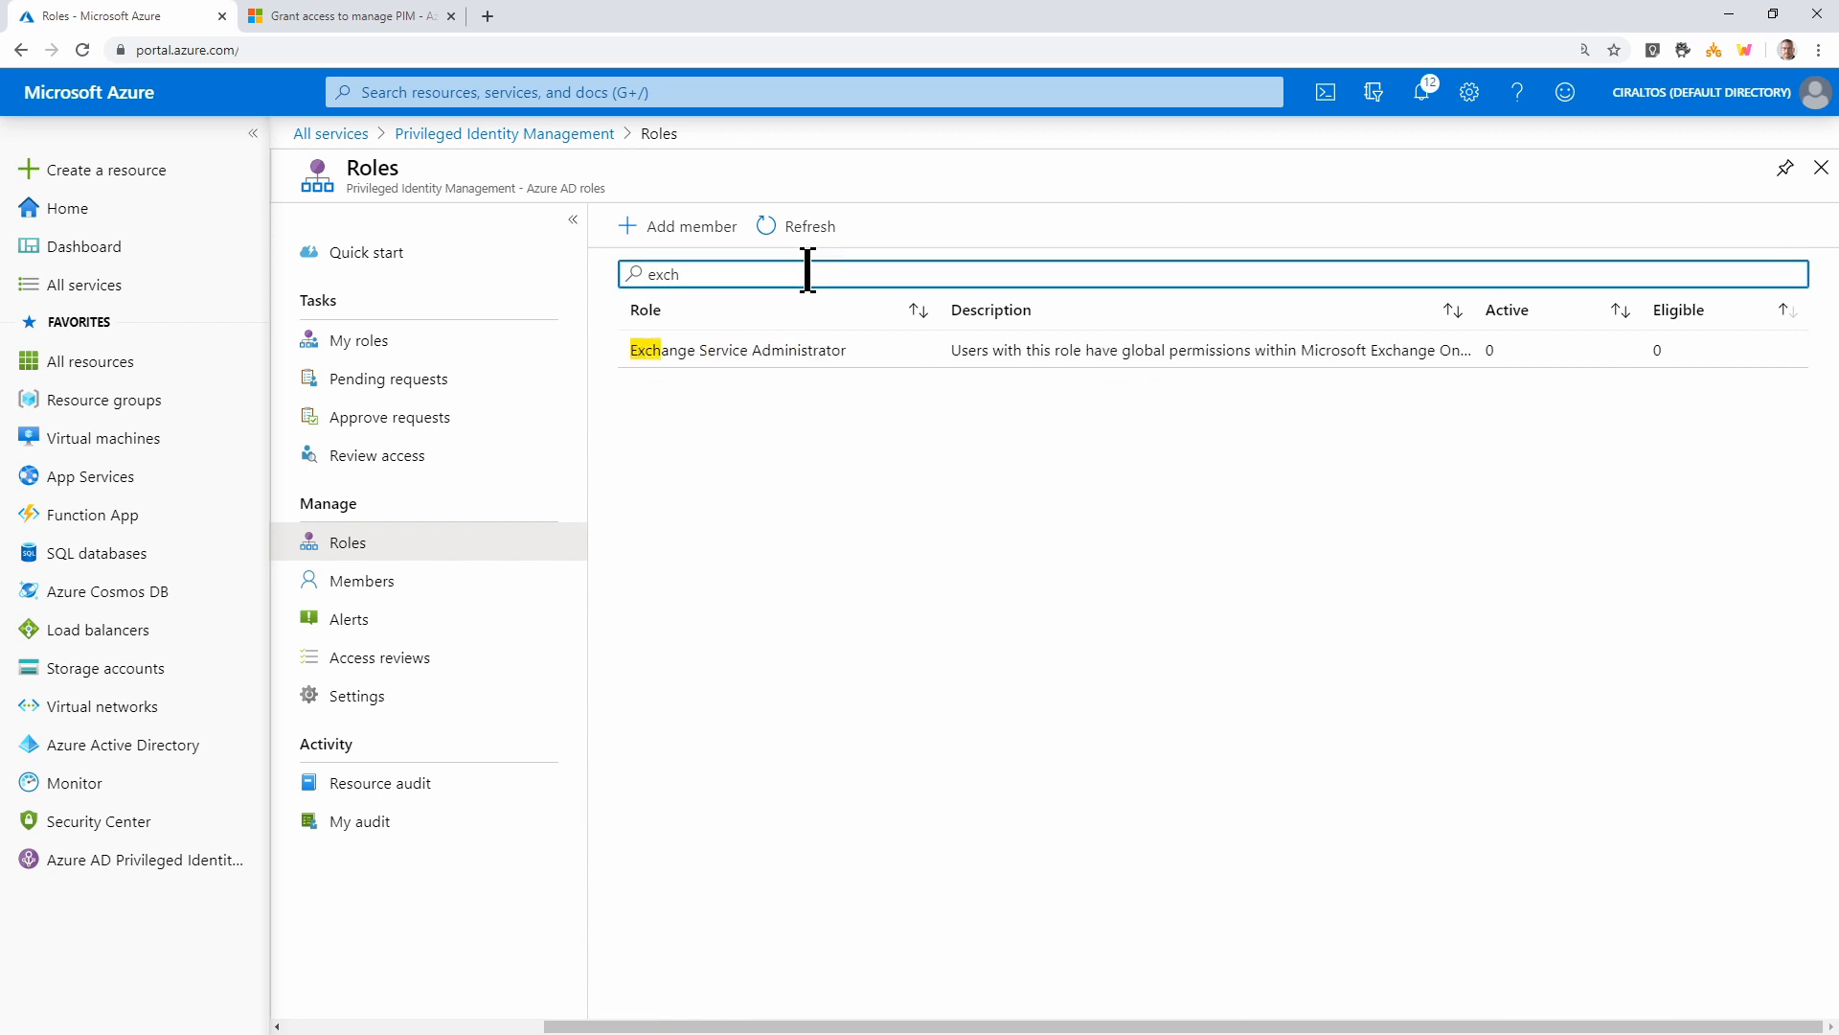
{"action": "left_click", "coordinate": [757, 356]}
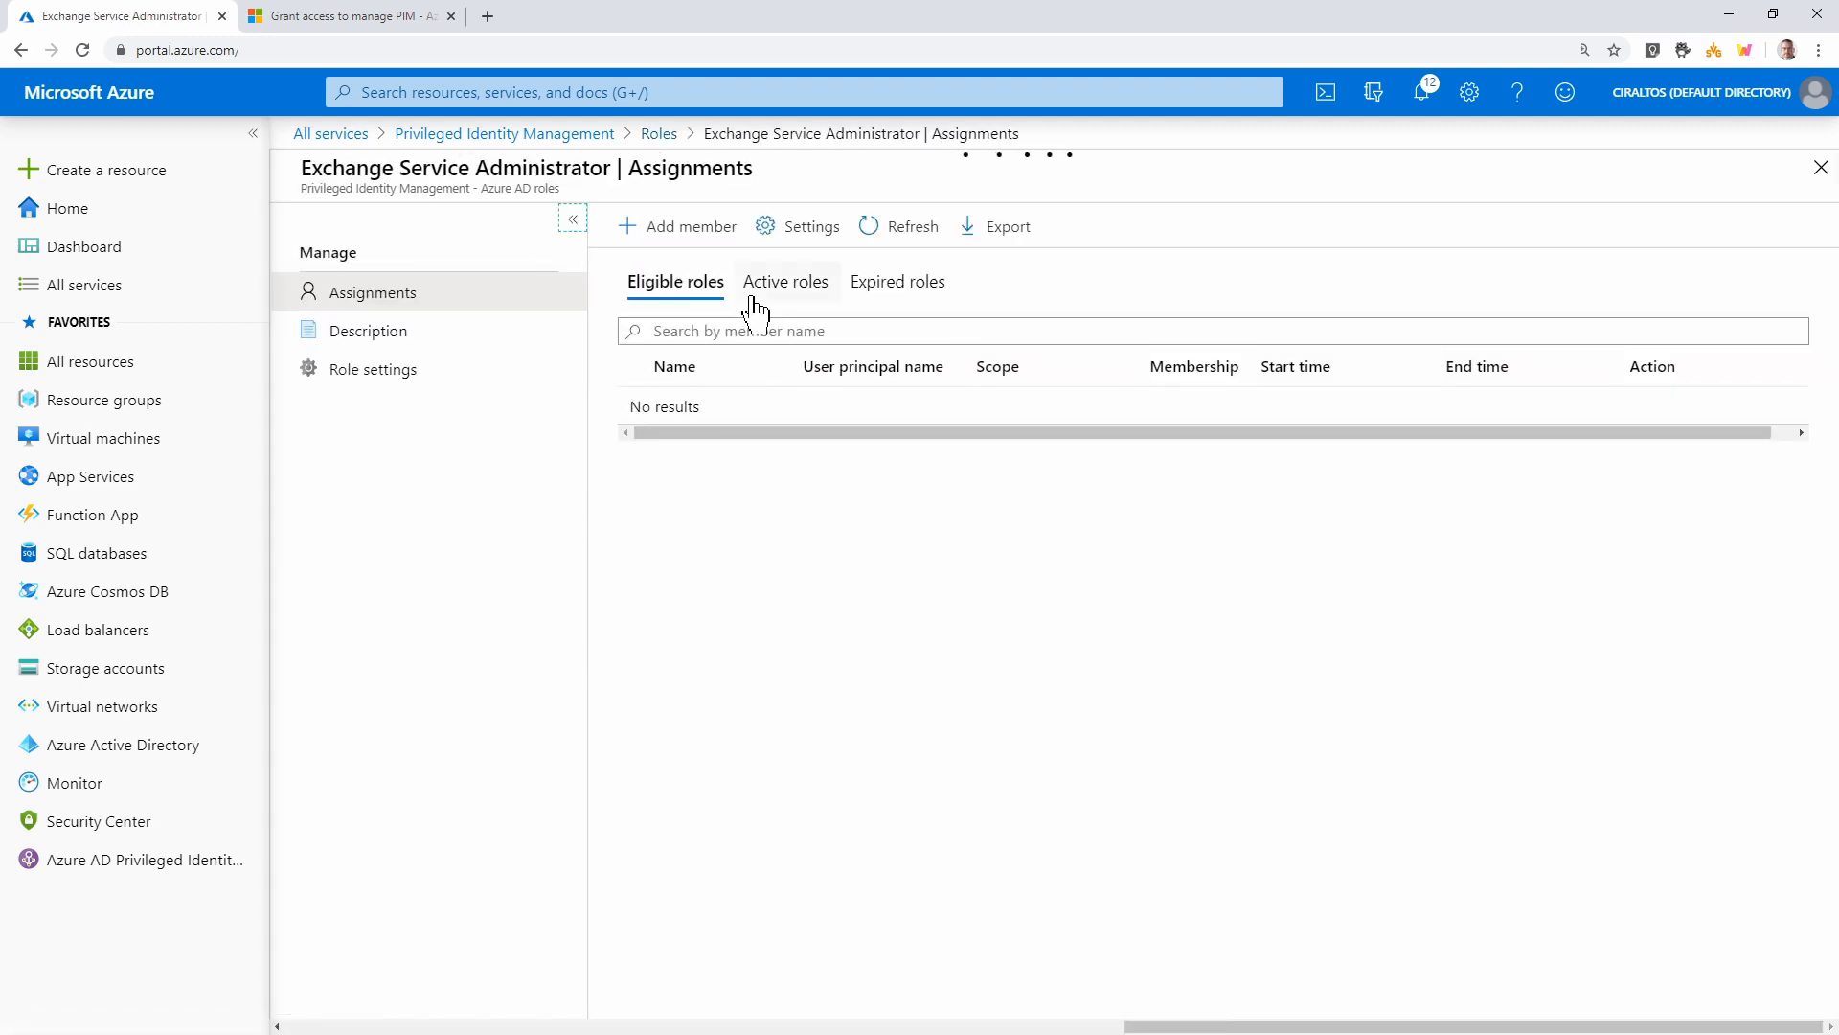
{"action": "left_click", "coordinate": [776, 280]}
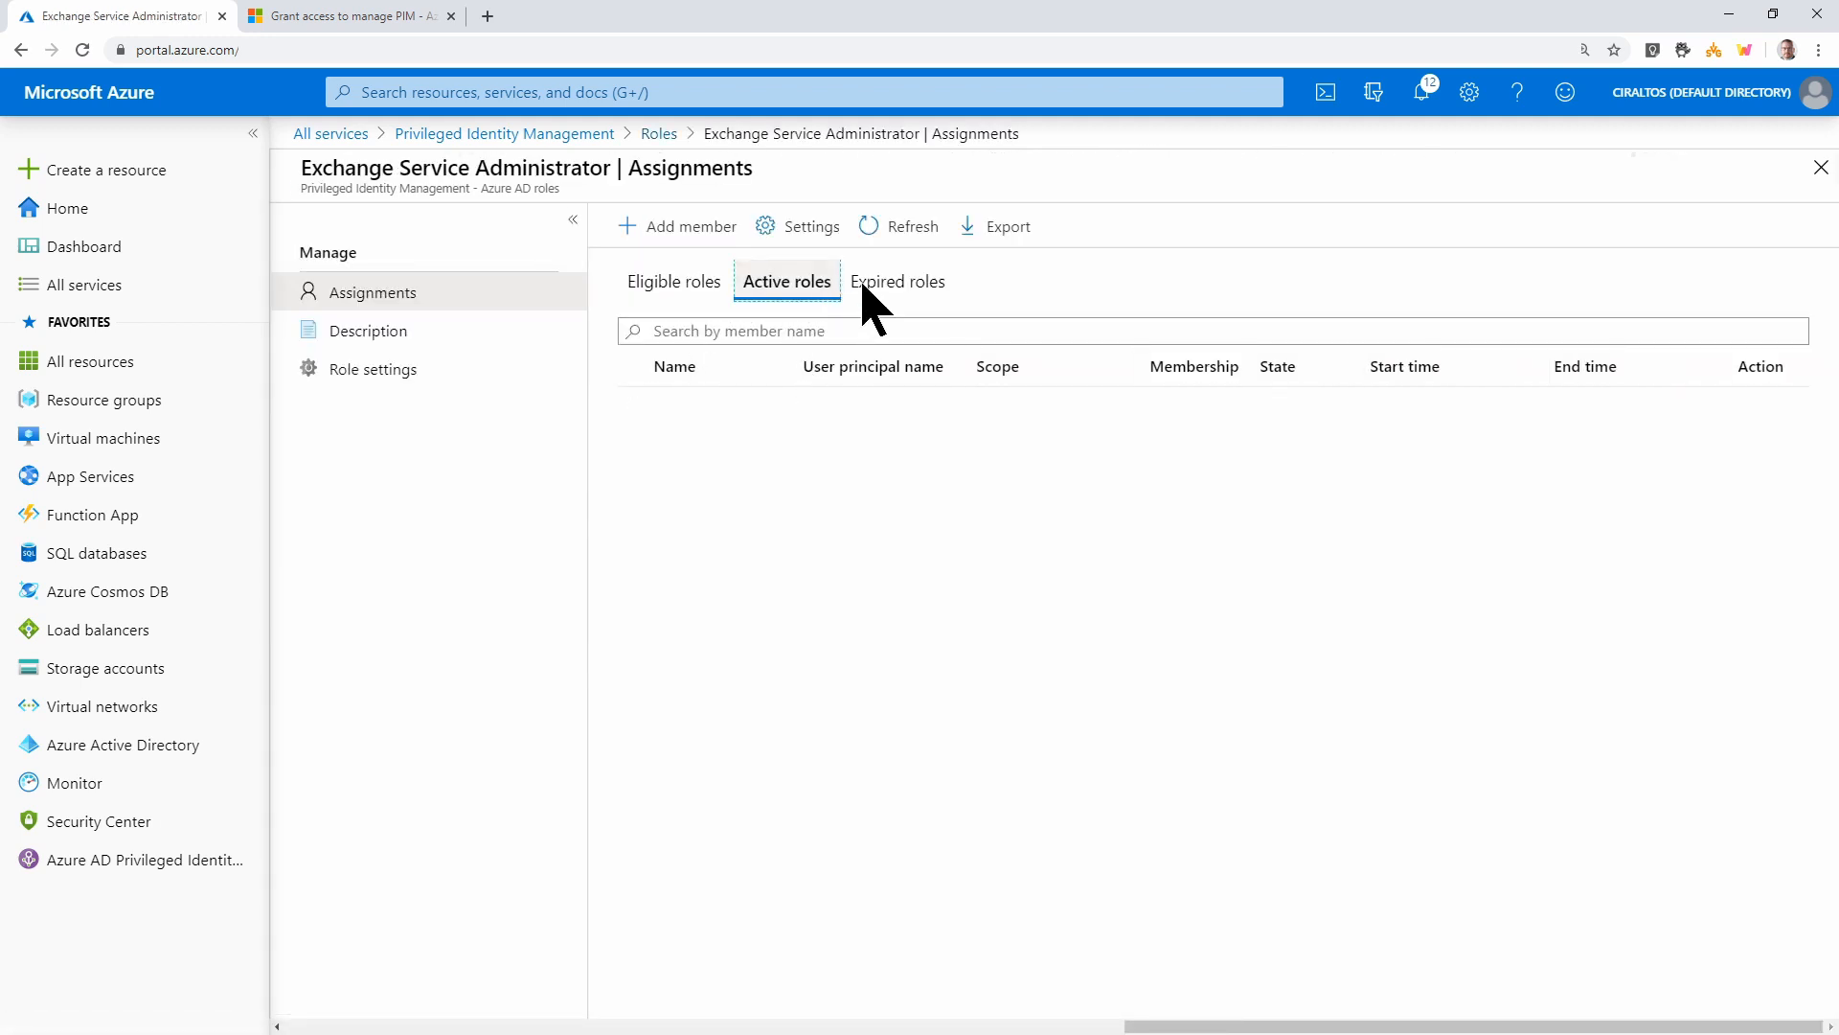
{"action": "left_click", "coordinate": [899, 285]}
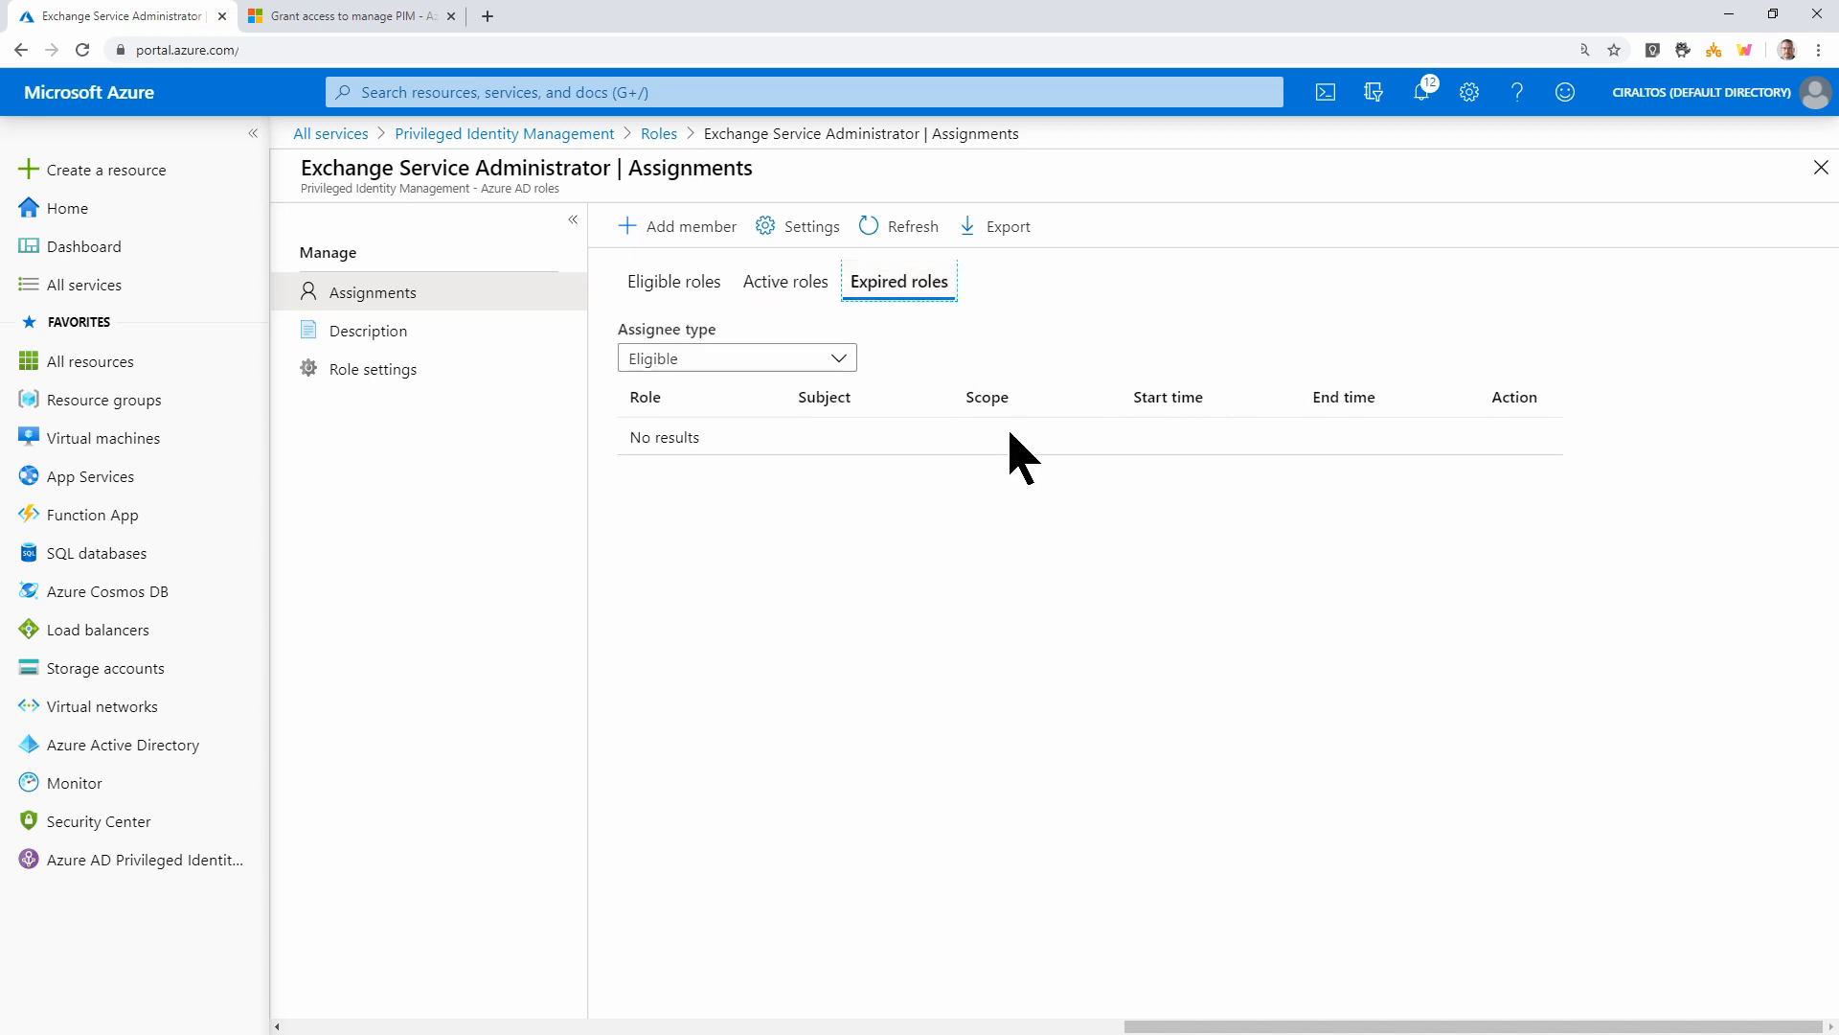